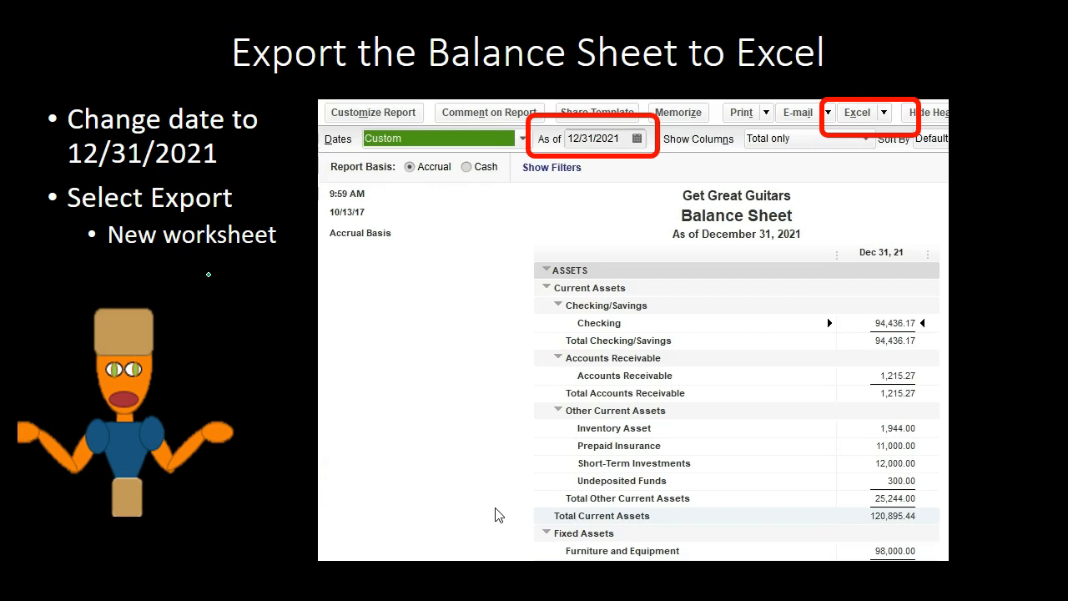
key(Right)
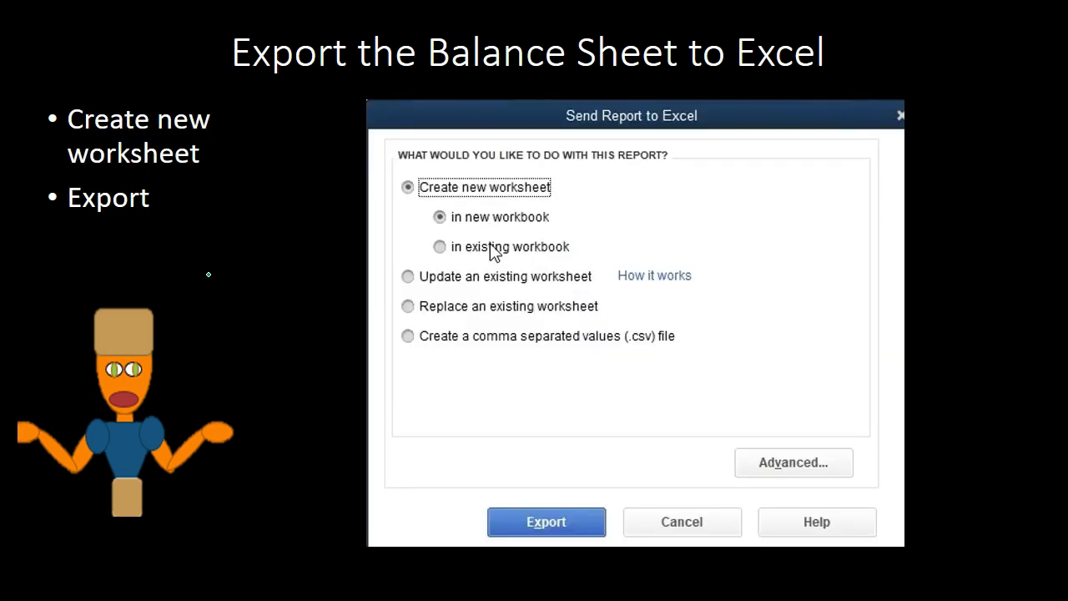
key(Right)
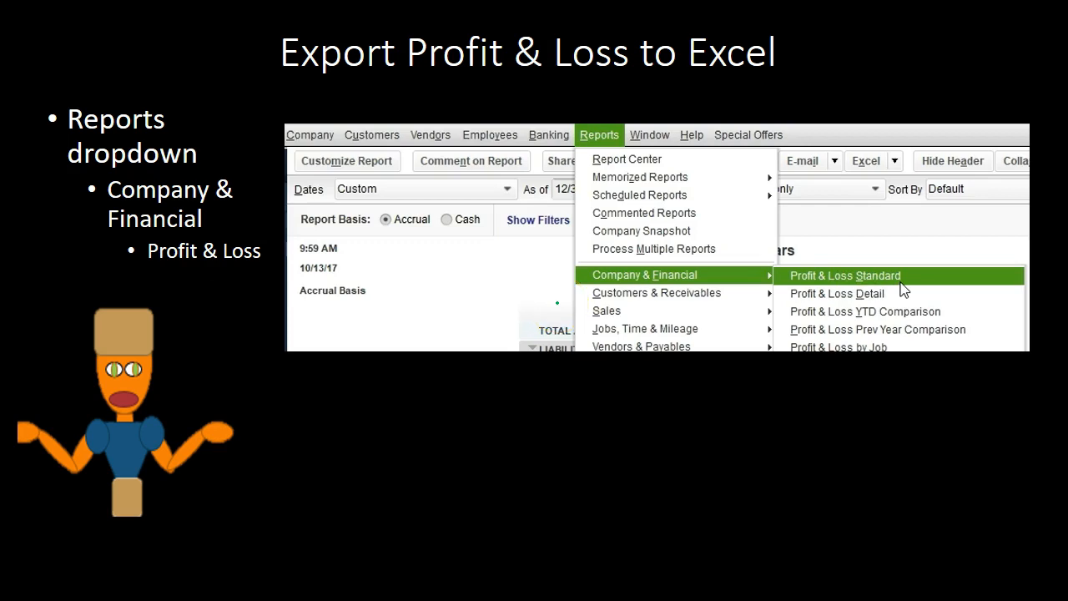
click(518, 306)
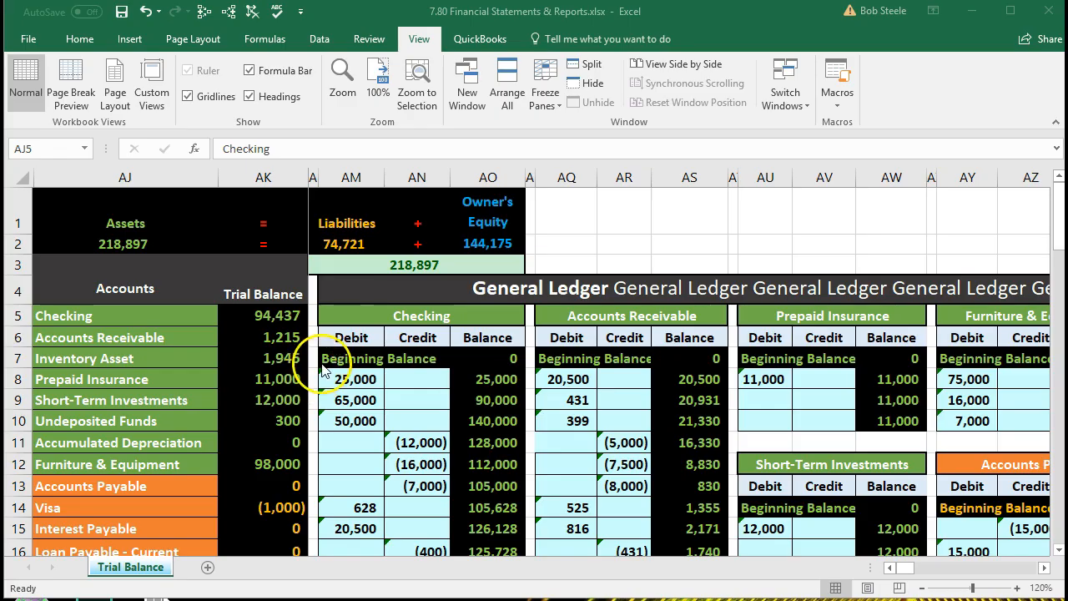
click(322, 364)
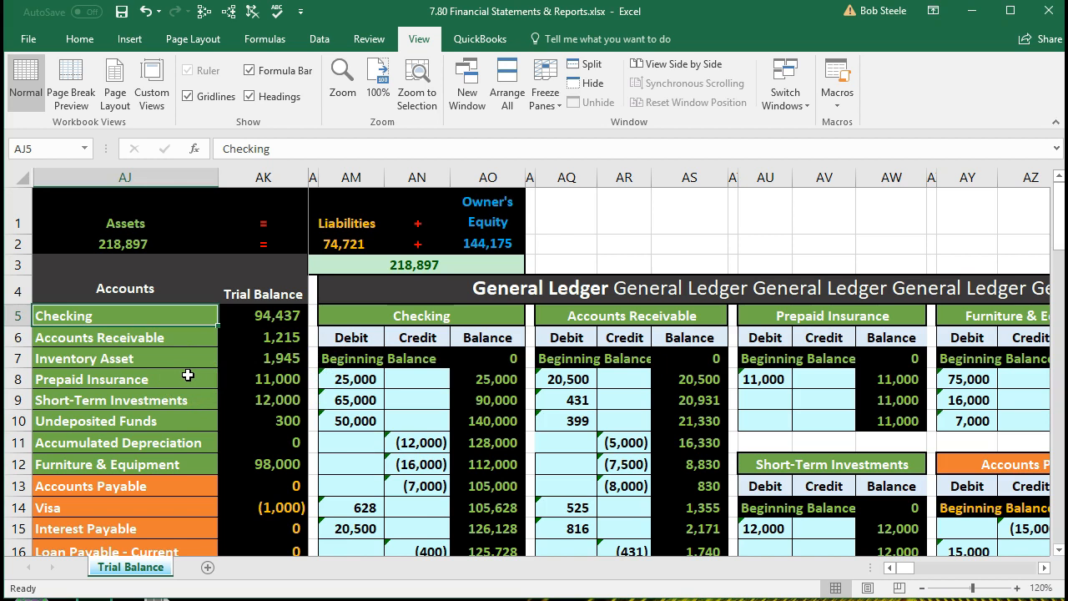
click(109, 362)
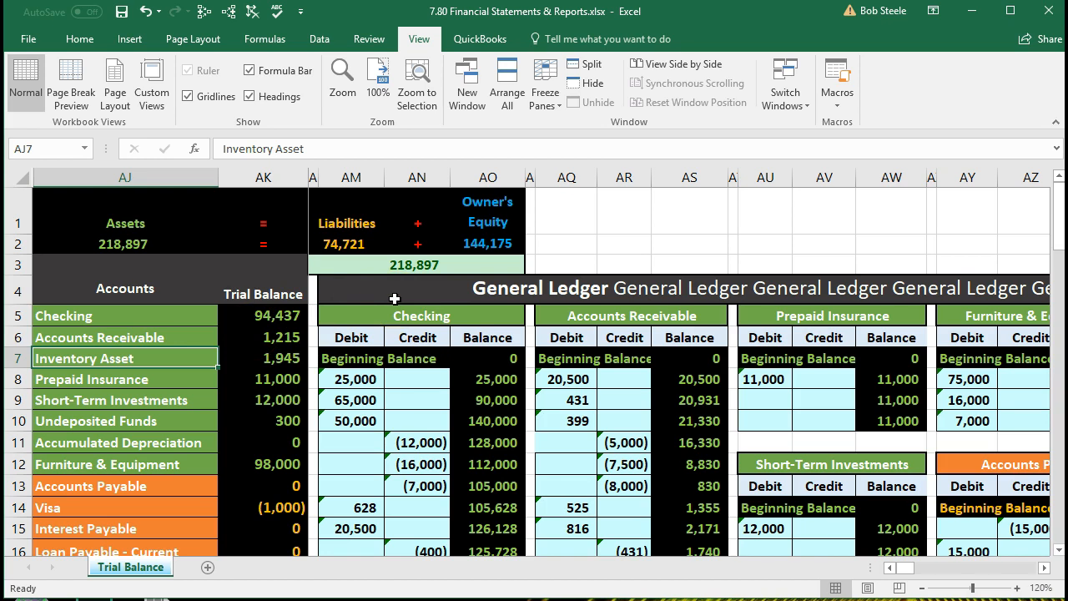
Try tracing the dependents of the Checking trial balance cell AK5, clearing the arrows again.
click(263, 316)
click(85, 39)
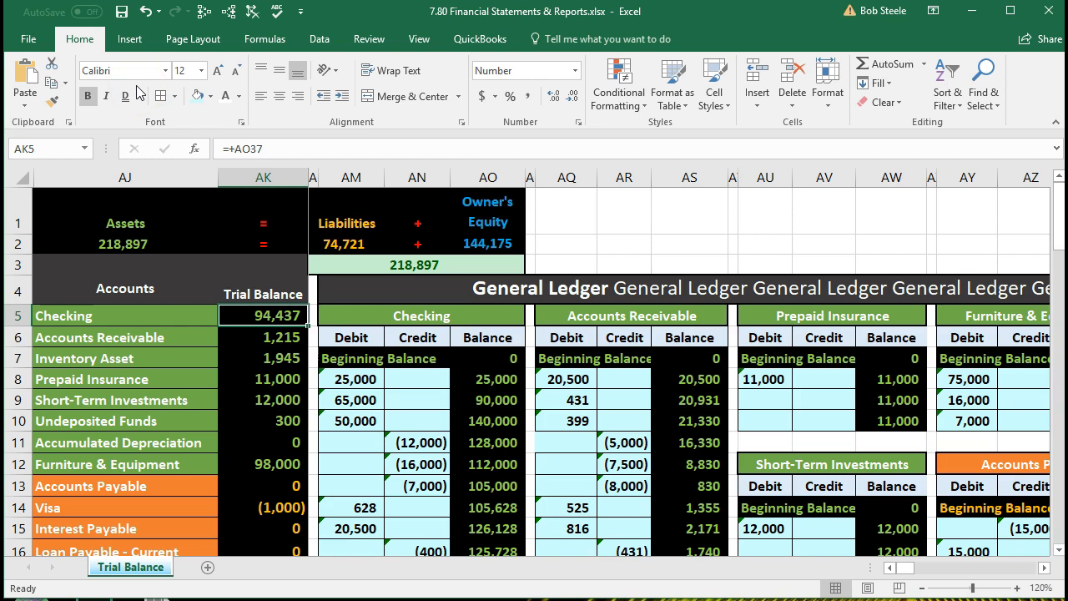
click(230, 13)
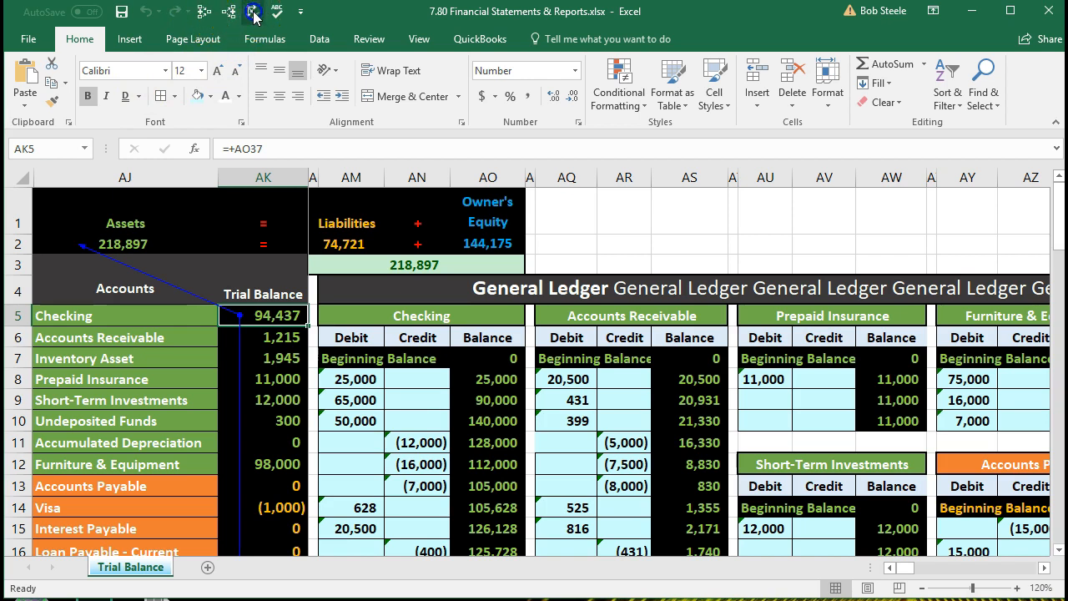
click(253, 12)
click(553, 398)
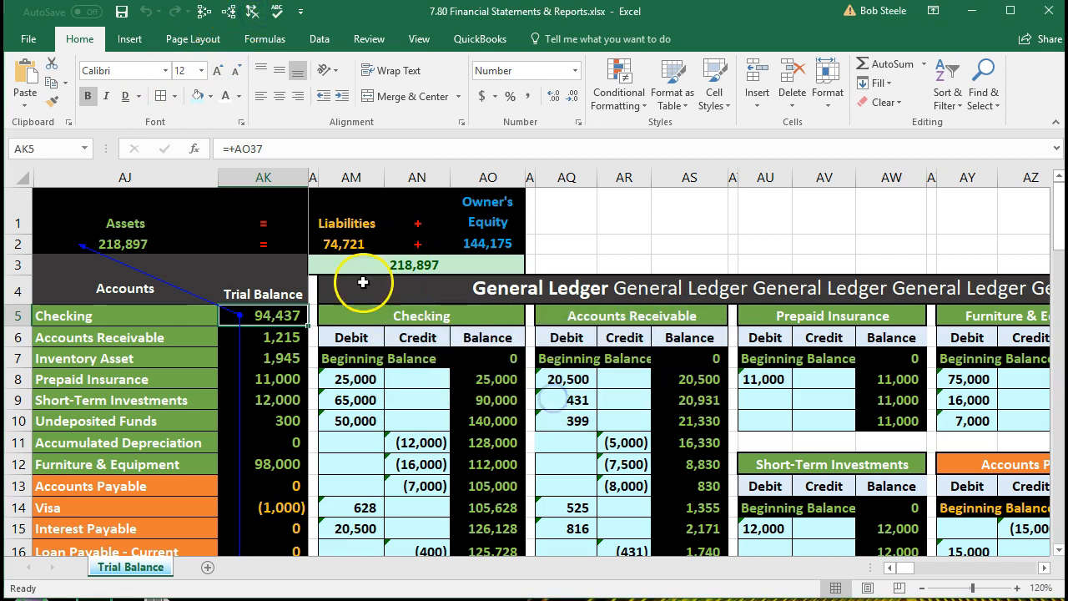
Trace the precedents of each trial balance amount from Checking in AK5 down to Accounts Payable in AK13.
click(205, 16)
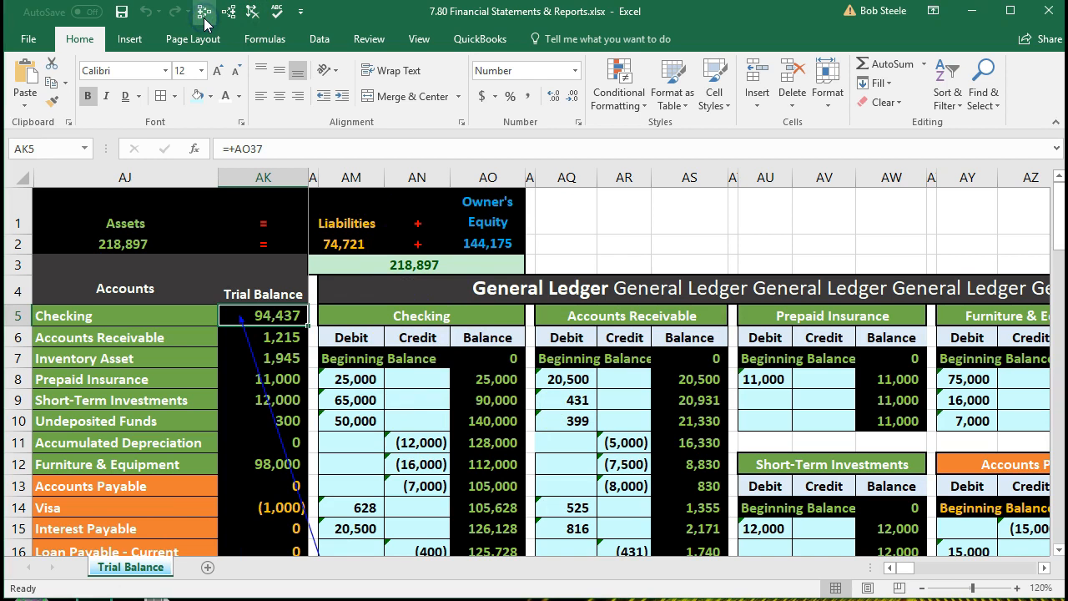
key(Down)
click(205, 17)
key(Down)
click(204, 17)
key(Down)
click(204, 17)
key(Down)
click(205, 17)
key(Down)
click(205, 17)
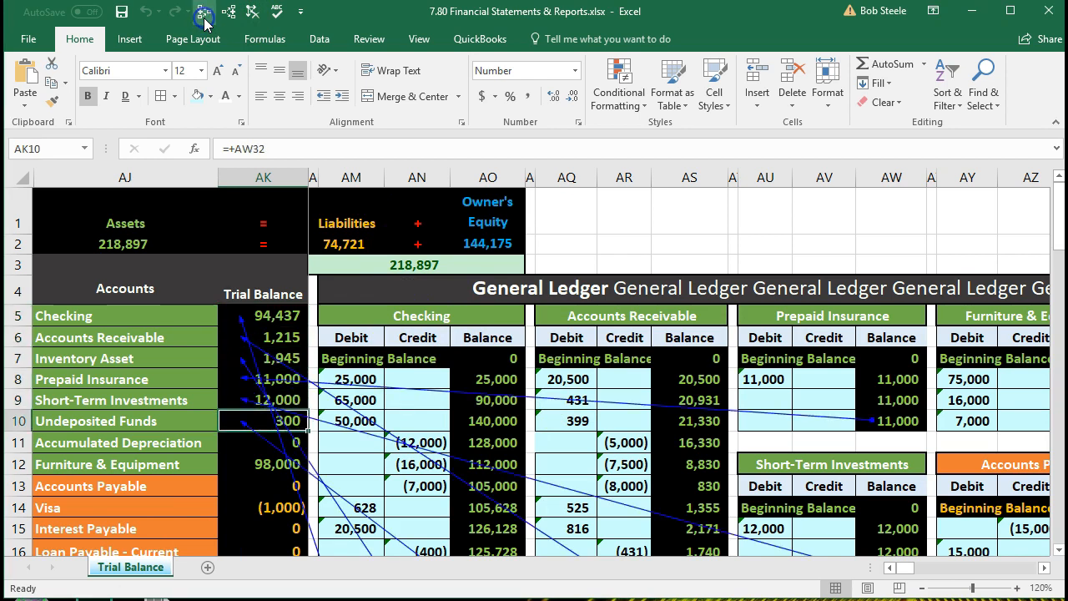
key(Down)
click(204, 17)
key(Down)
click(204, 17)
key(Down)
click(204, 17)
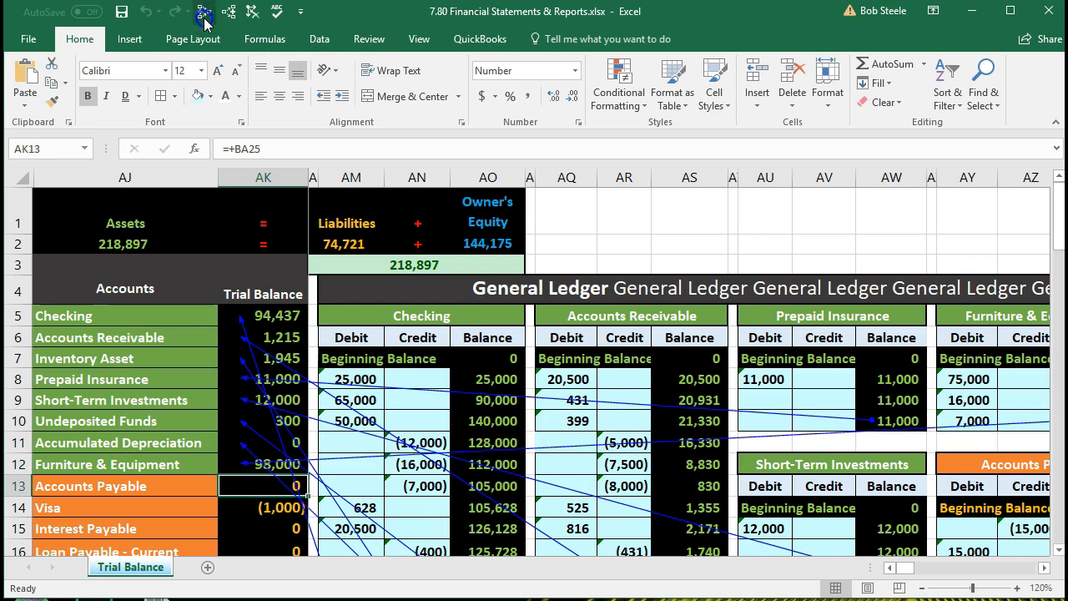
Follow the Checking precedent arrow to the account's ending ledger balance in AO37 and inspect its formula.
scroll(345, 218, down, 6)
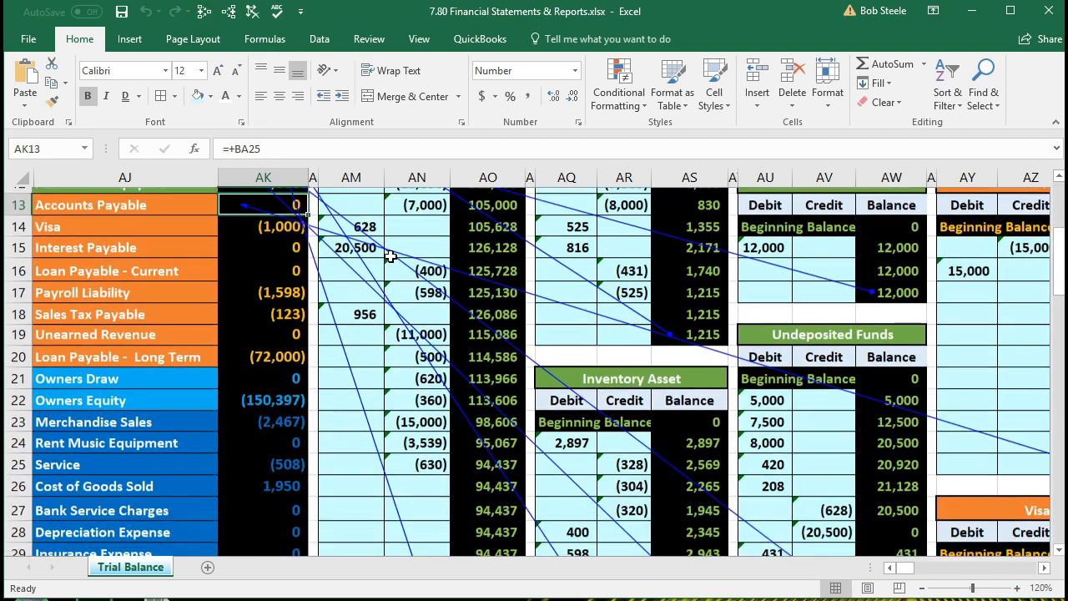
scroll(390, 256, down, 2)
click(485, 460)
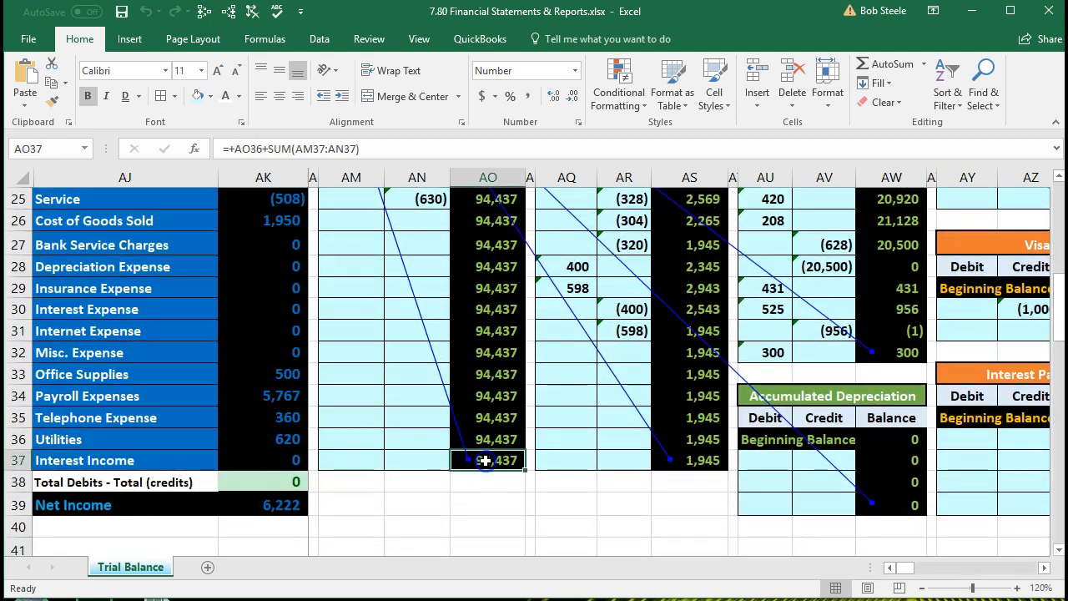
scroll(485, 460, up, 7)
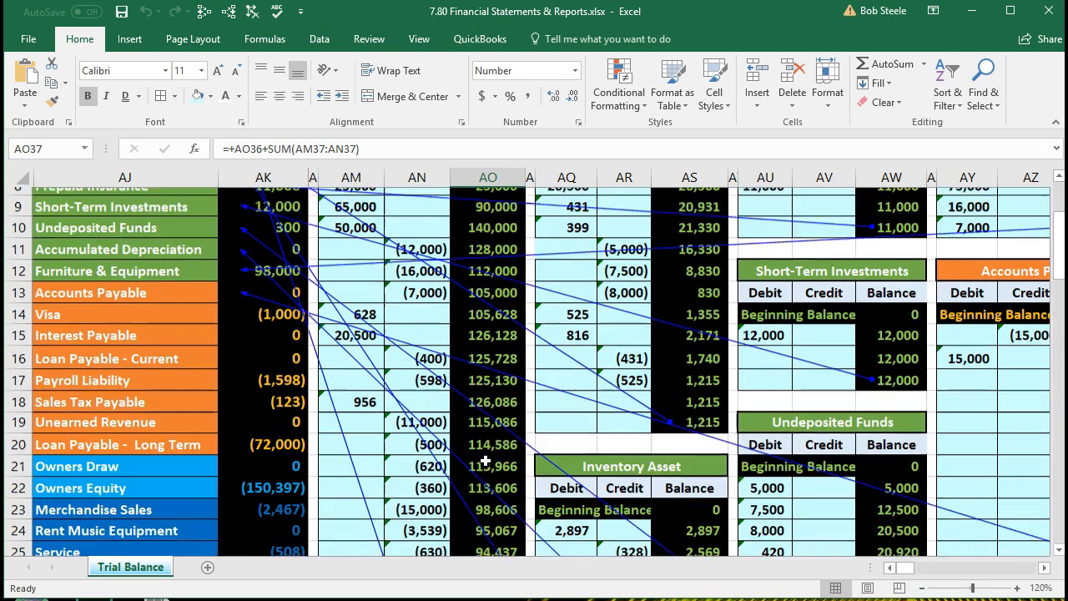
Compare the Accounts Receivable trial balance link in AK6 with the ending ledger balance in AS19.
click(290, 249)
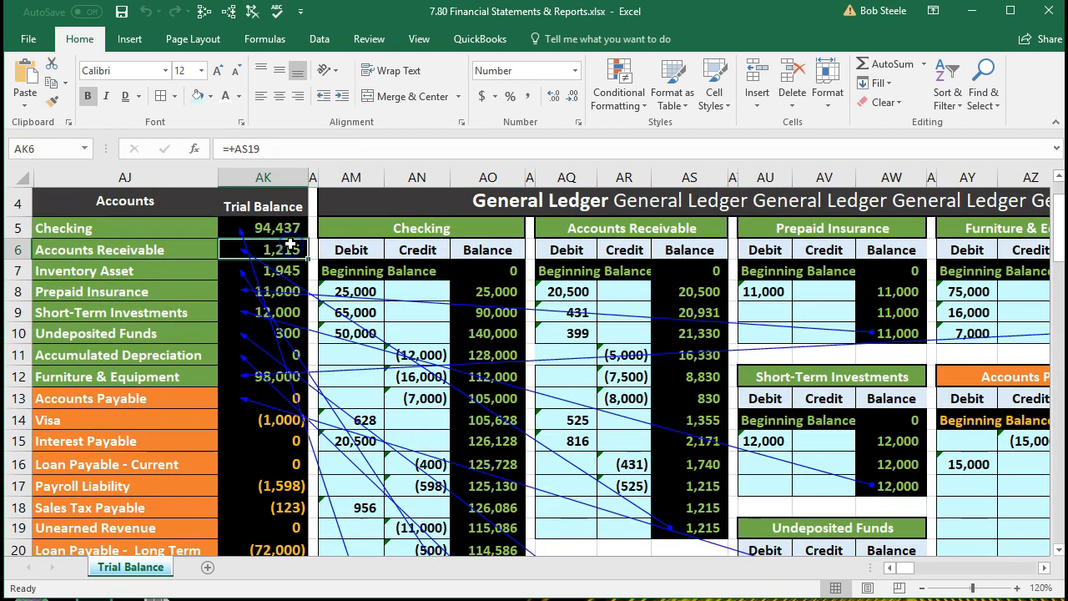
scroll(591, 416, down, 1)
click(700, 453)
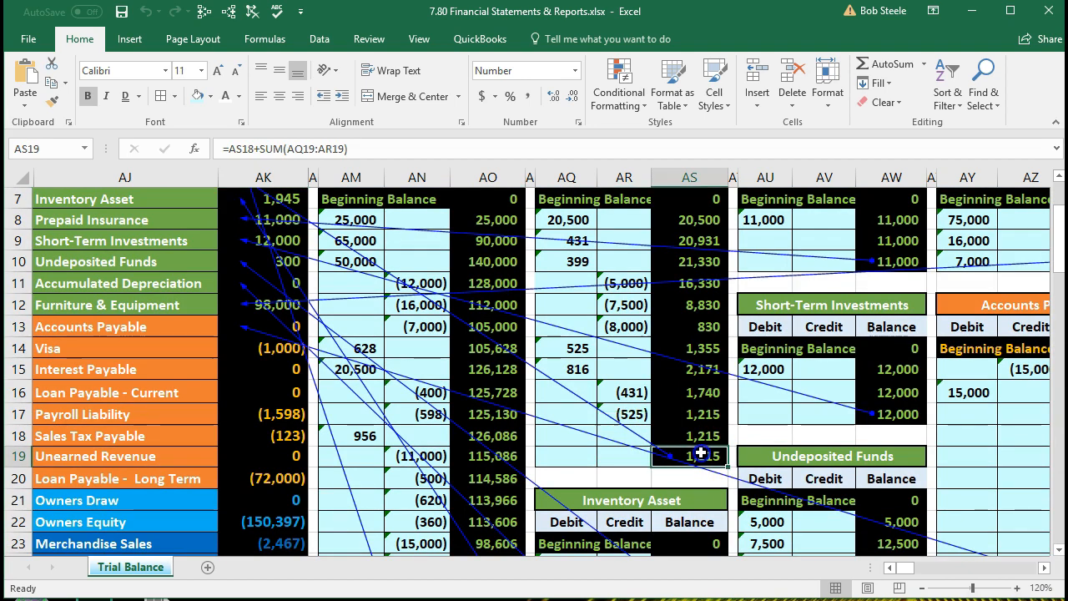
scroll(699, 451, up, 1)
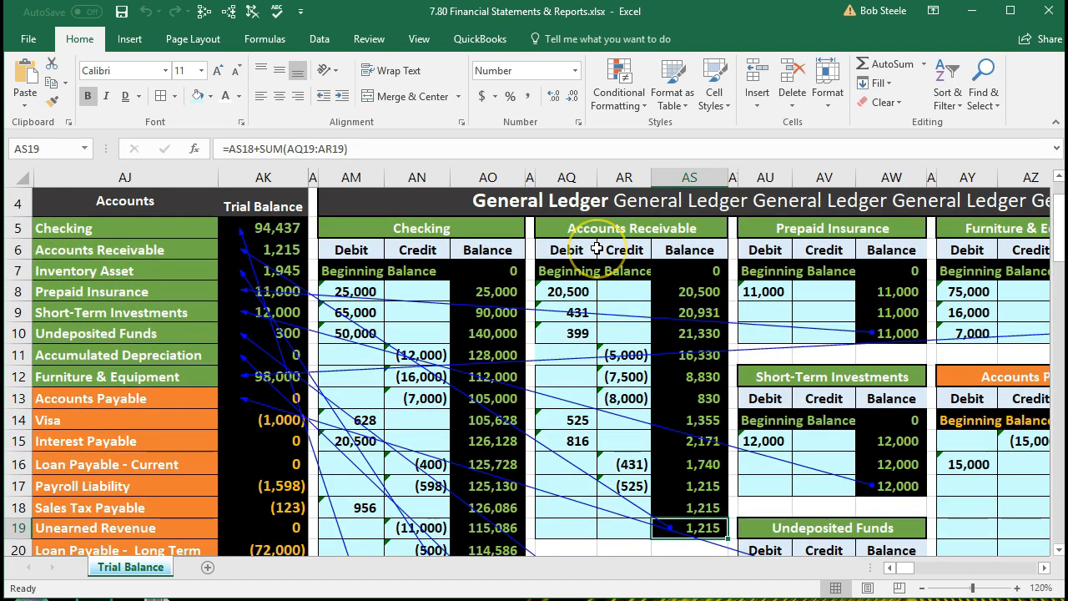
Inspect the Inventory Asset account's ending ledger balance in AS37 at the end of its precedent arrow.
scroll(631, 262, down, 5)
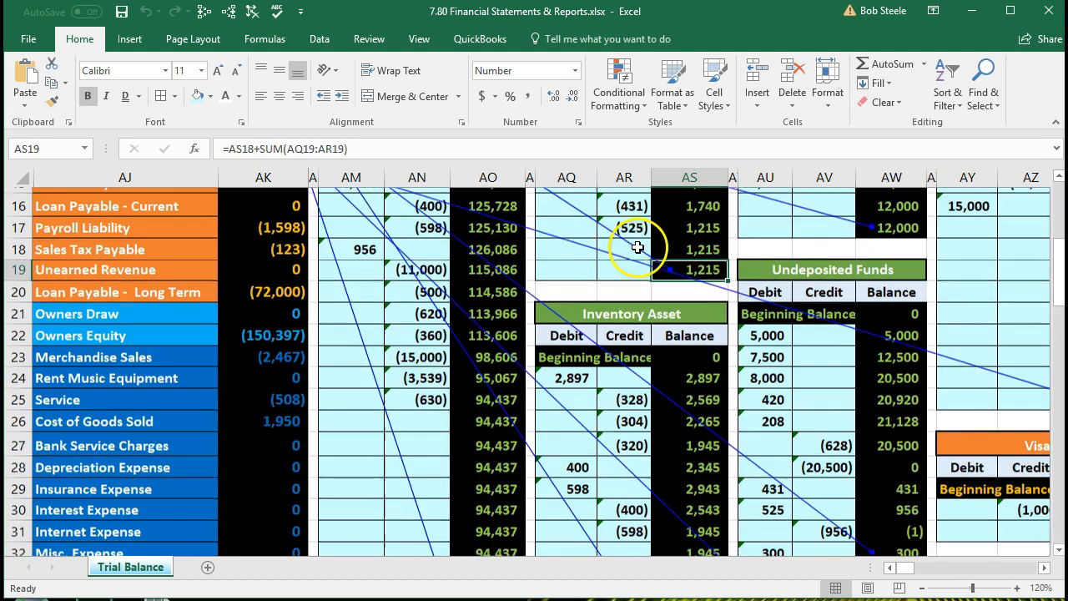
scroll(657, 294, down, 3)
click(691, 462)
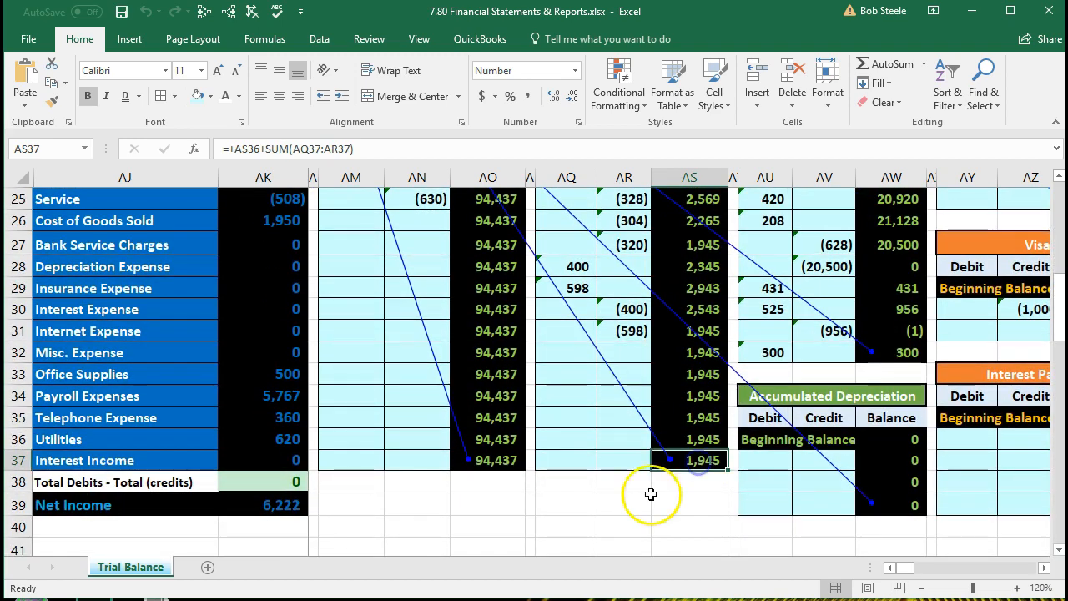
scroll(539, 477, up, 8)
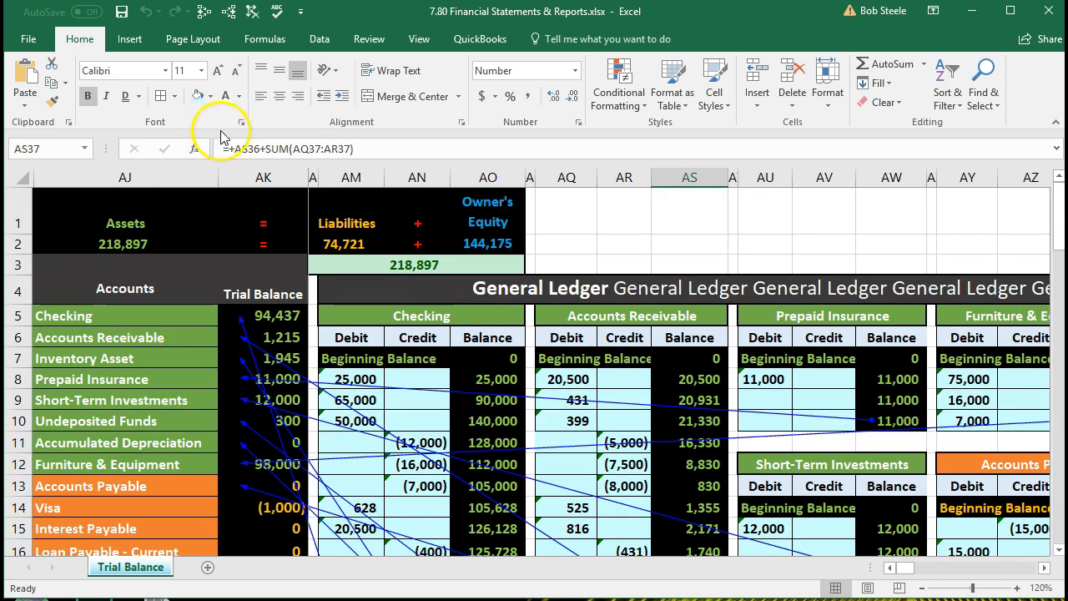
Remove all the trace arrows from the Trial Balance sheet.
click(251, 12)
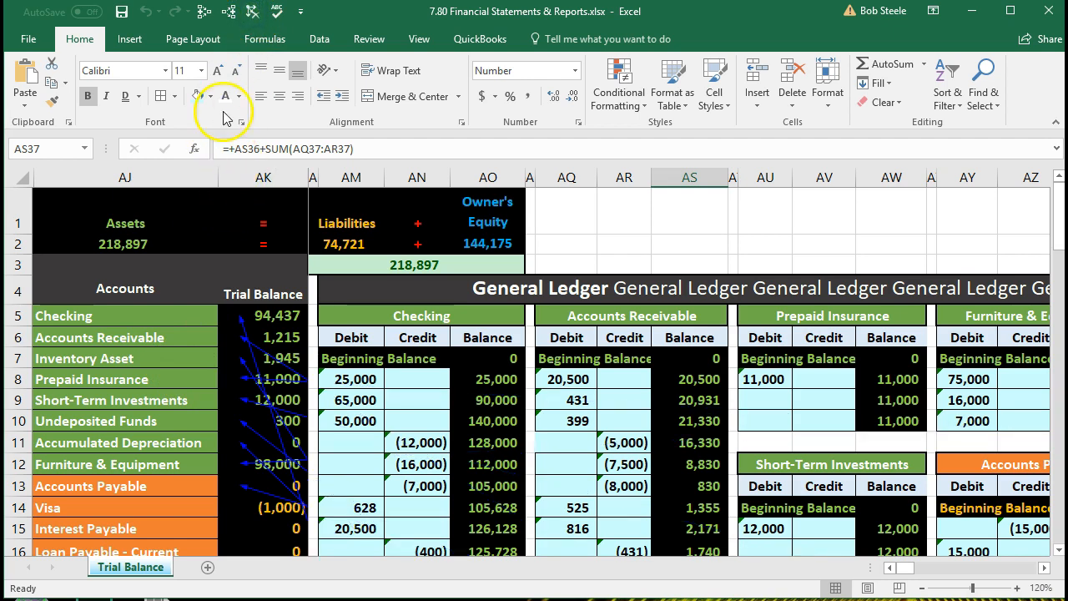
click(228, 12)
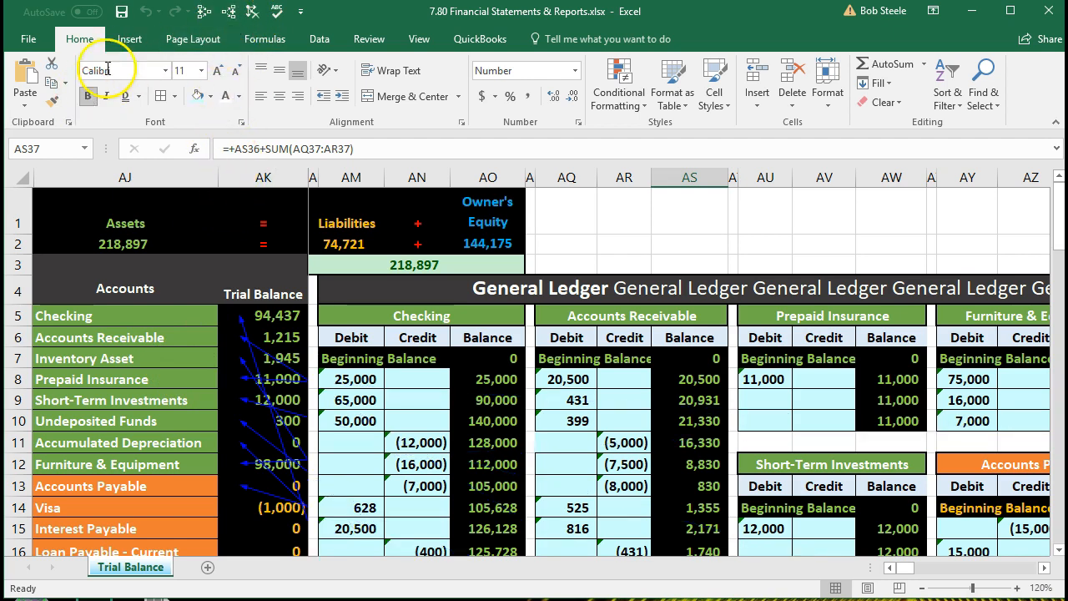
click(114, 444)
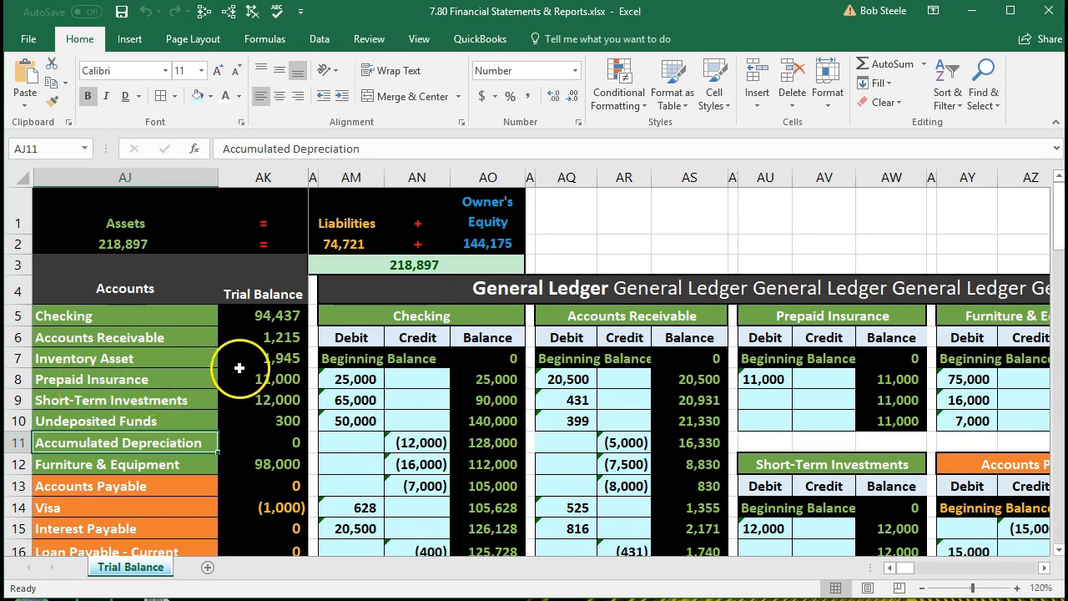
Examine the ledger link formulas in the Trial Balance column from Checking in AK5 down to Bank Service Charges in AK27.
scroll(239, 368, down, 8)
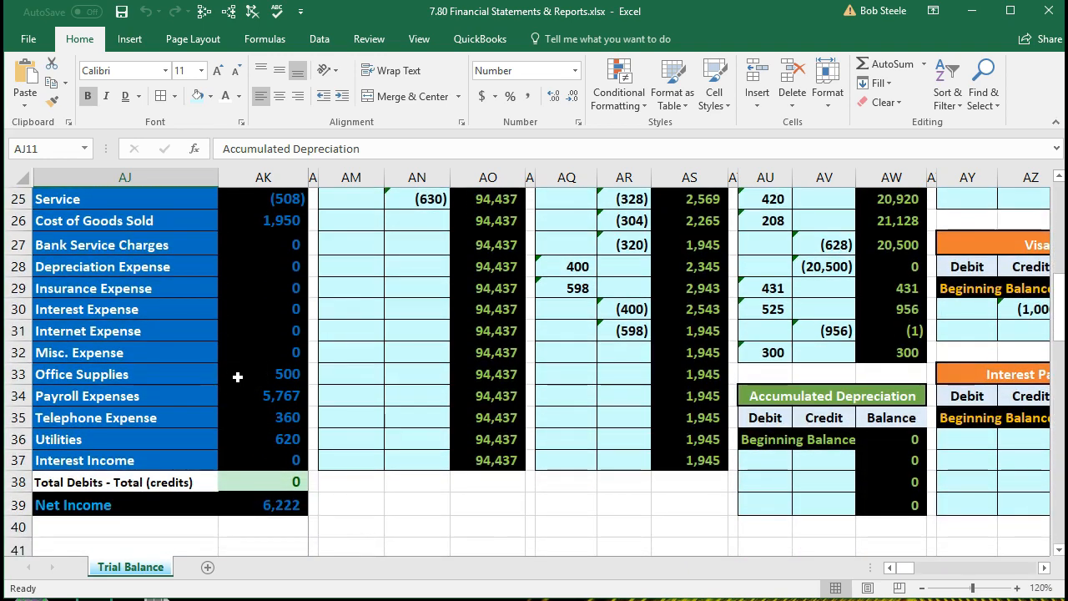
scroll(243, 437, up, 7)
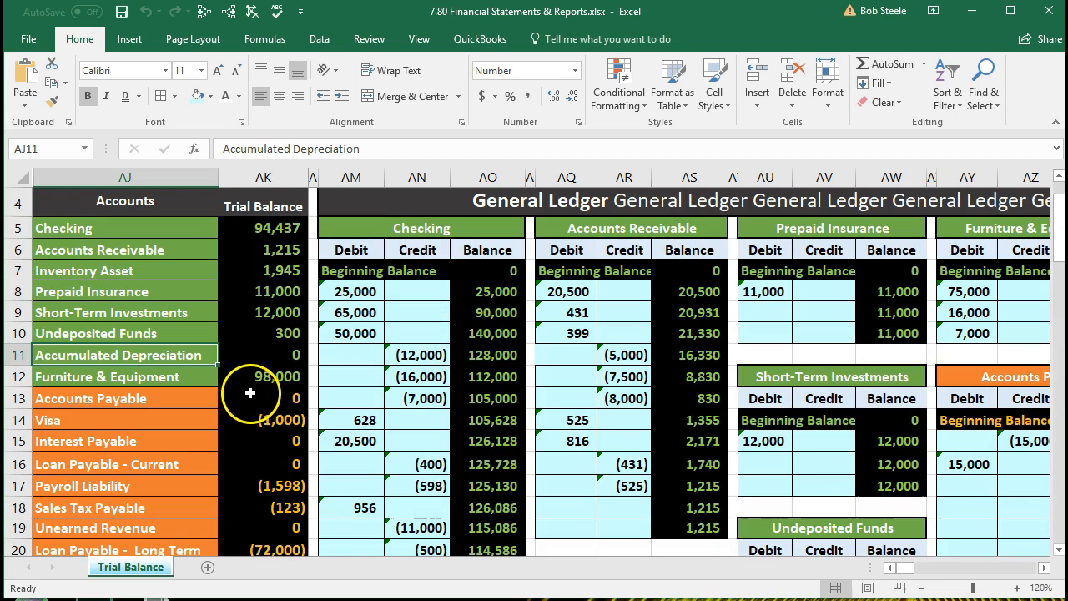
click(250, 231)
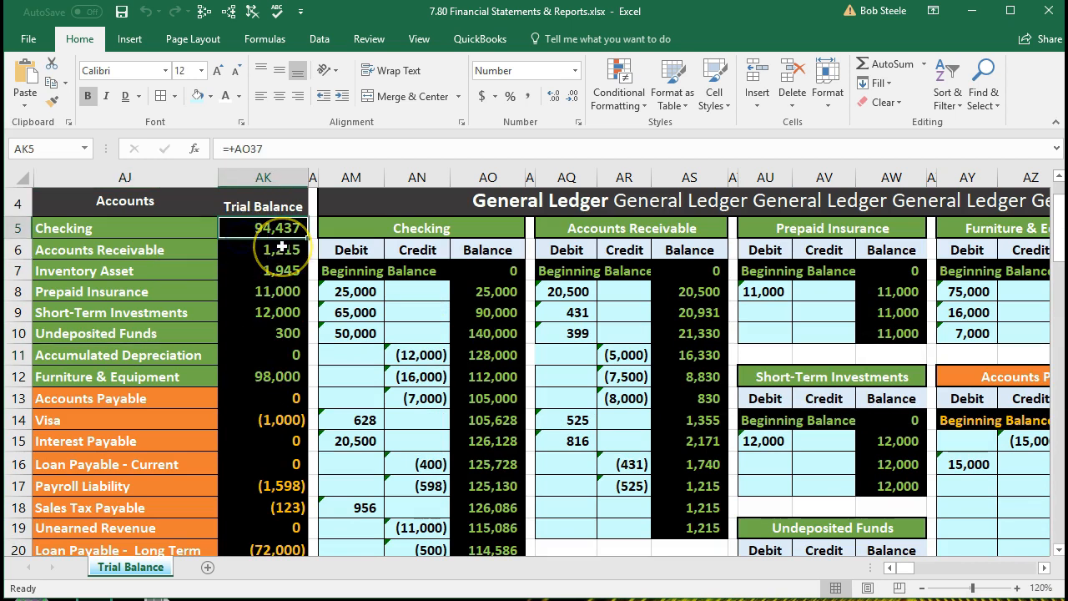
key(Down)
key(Down)
key(Down)
key(Down)
key(Down)
key(Down)
key(Down)
key(Down)
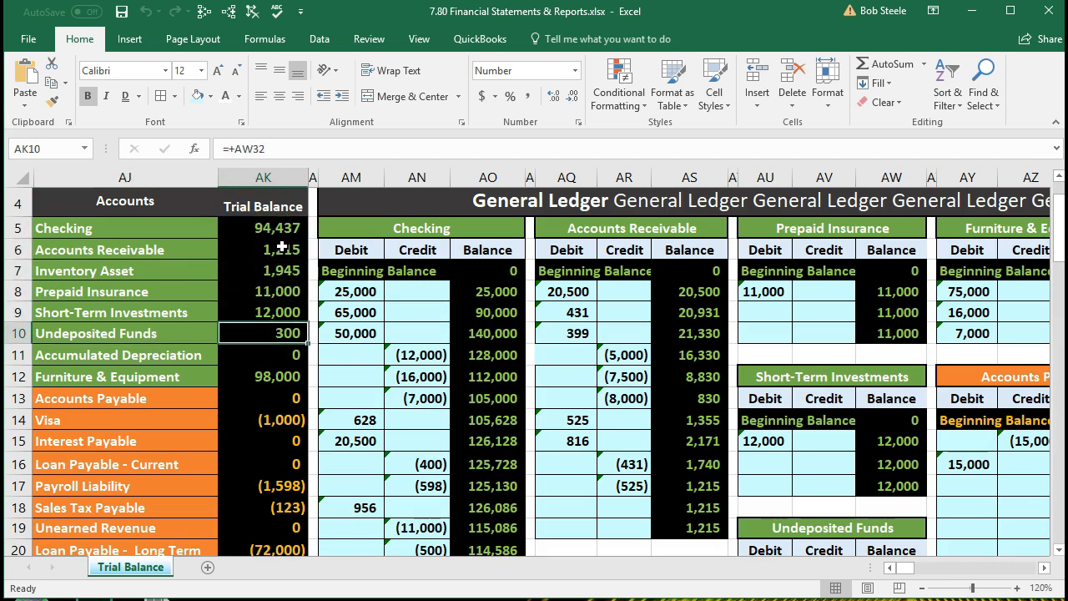
key(Down)
key(Down)
key(Down)
key(Down)
key(Down)
key(Down)
key(Down)
key(Down)
key(Down)
key(Down)
key(Down)
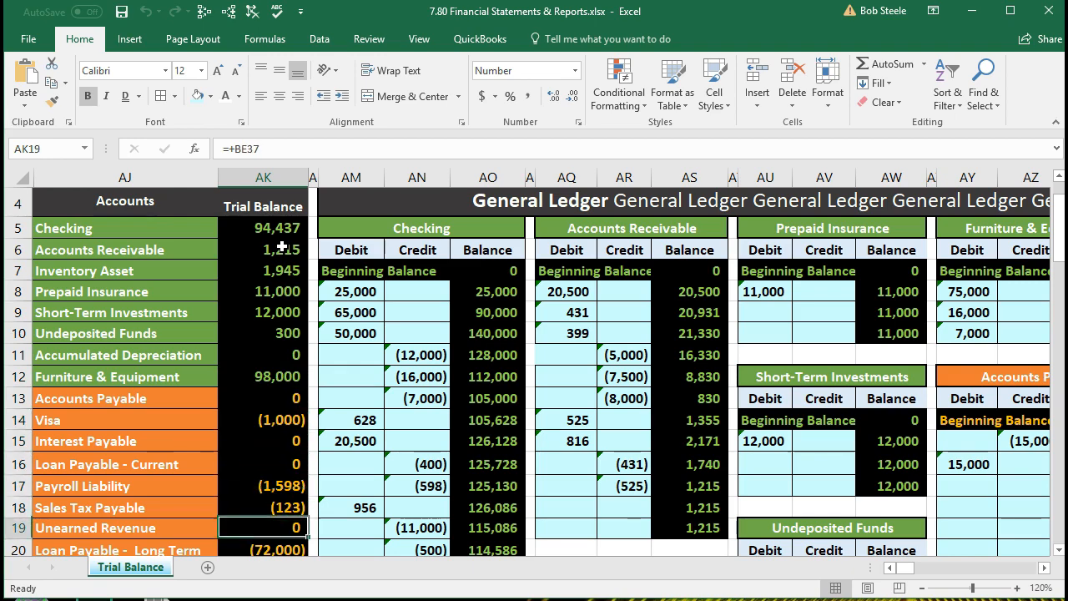
key(Down)
key(Down)
key(Down)
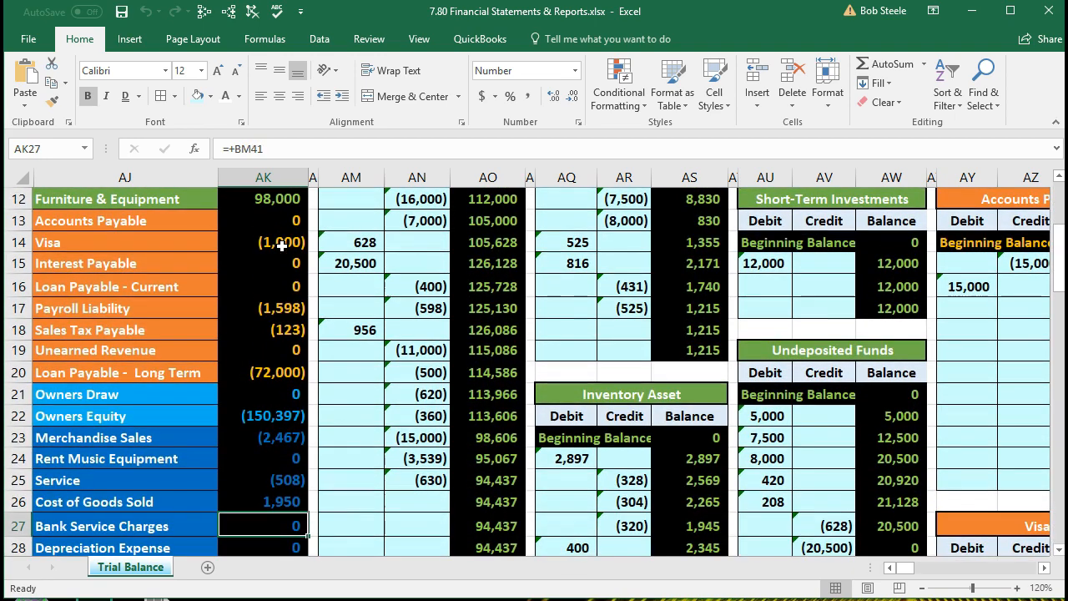
Examine the SUM formula in the Total Debits - Total (credits) cell AK38 and the range it covers.
scroll(250, 352, down, 4)
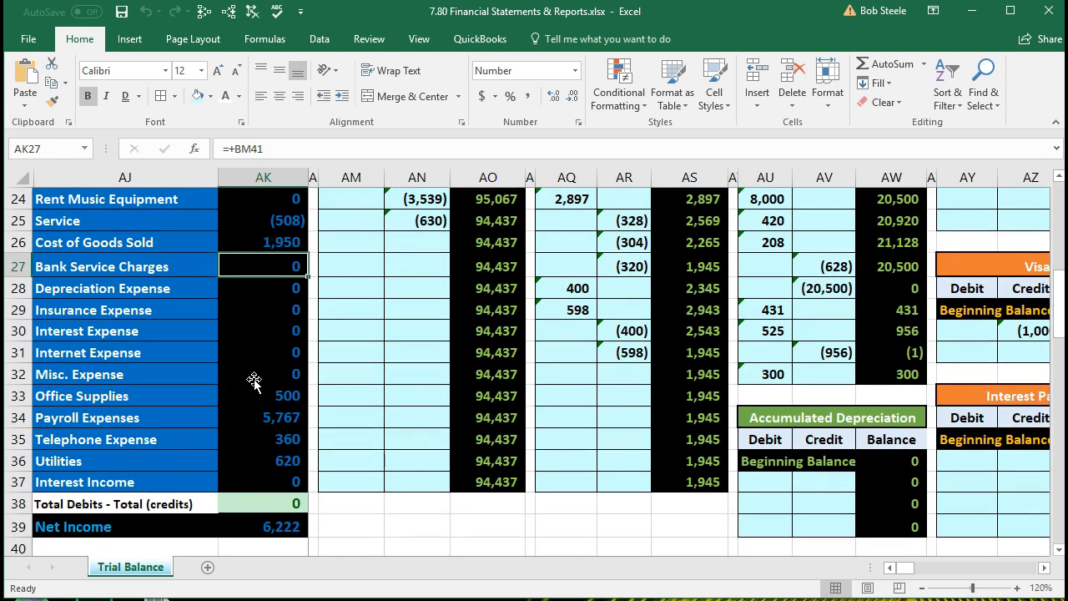
click(271, 503)
double_click(274, 505)
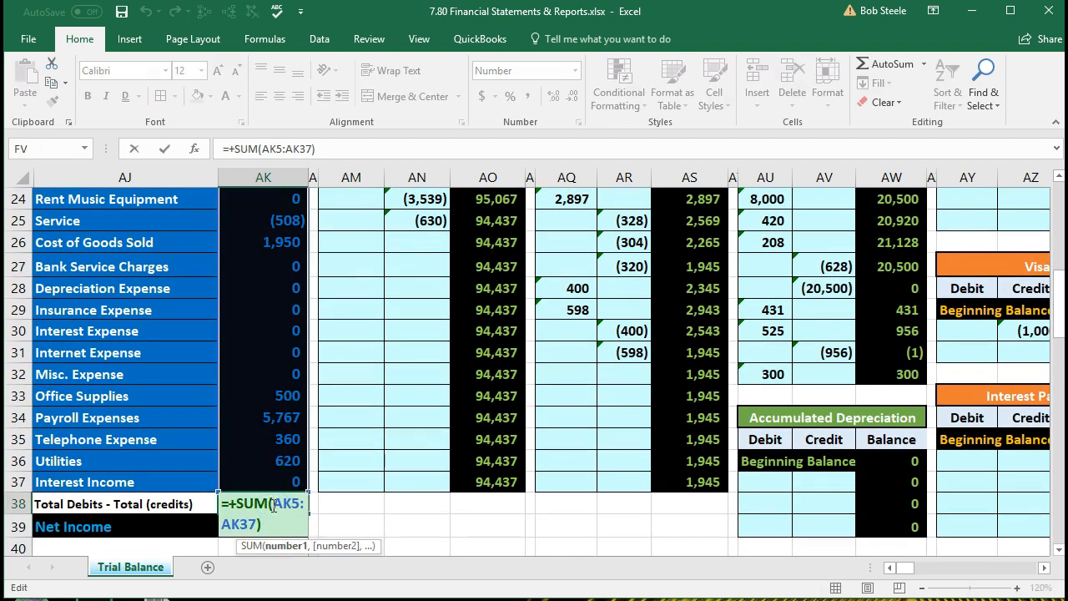
scroll(273, 505, up, 7)
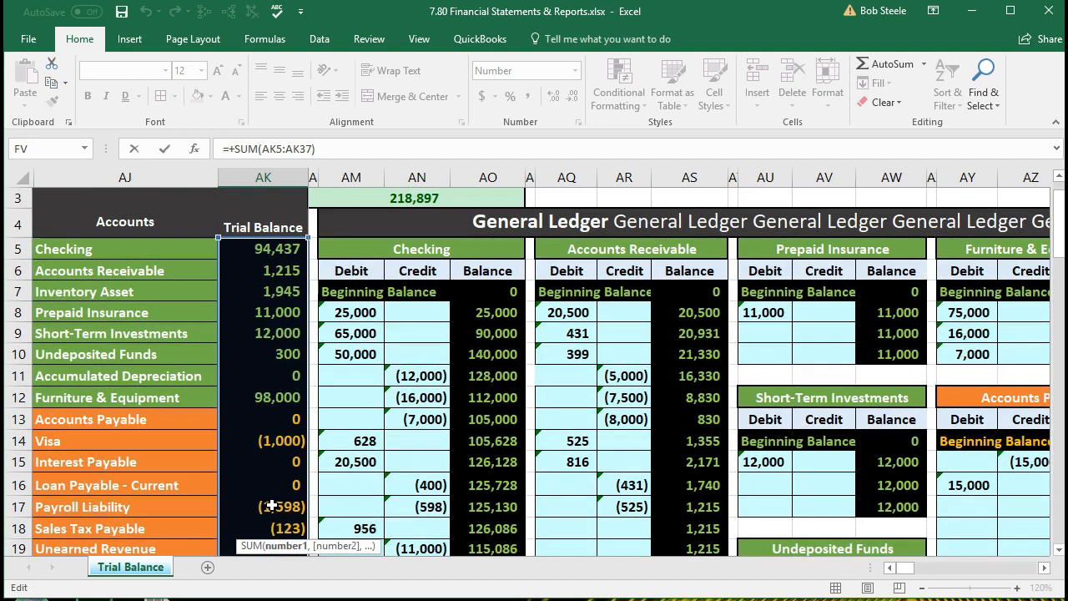
key(Return)
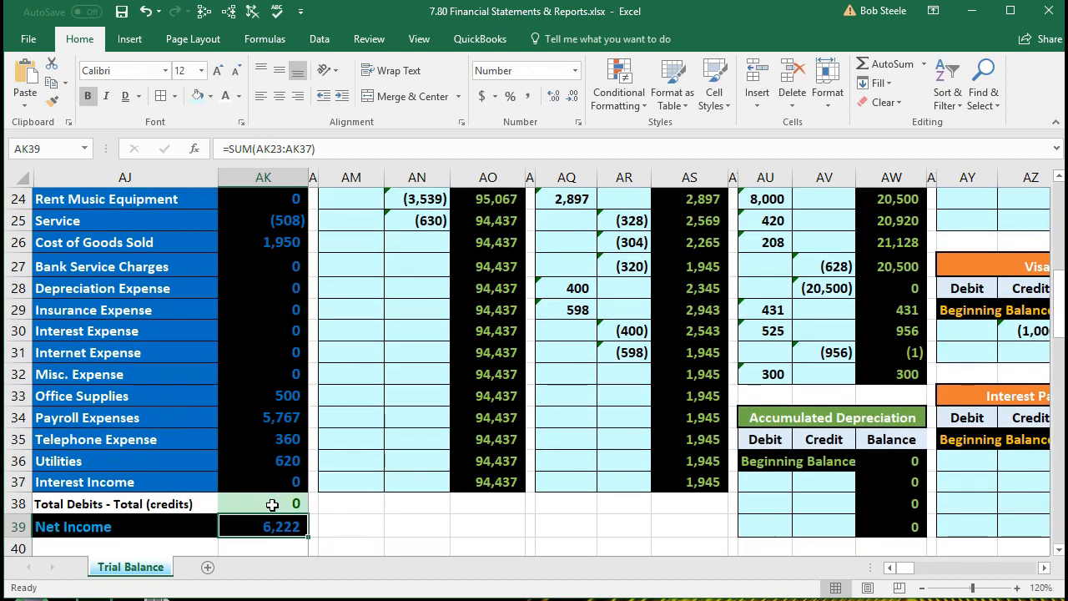
click(272, 505)
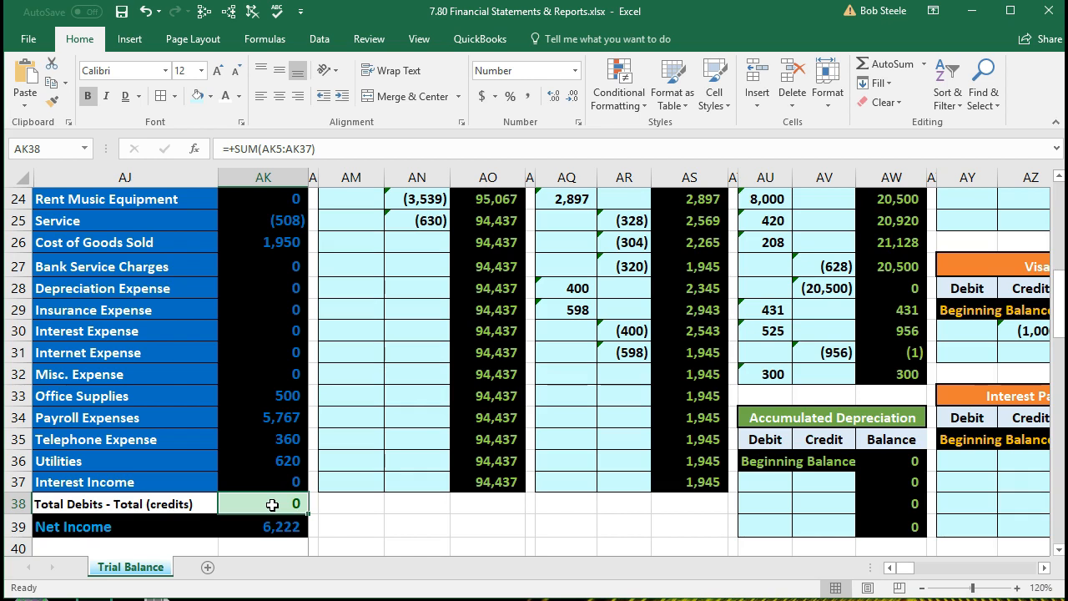
scroll(430, 478, up, 8)
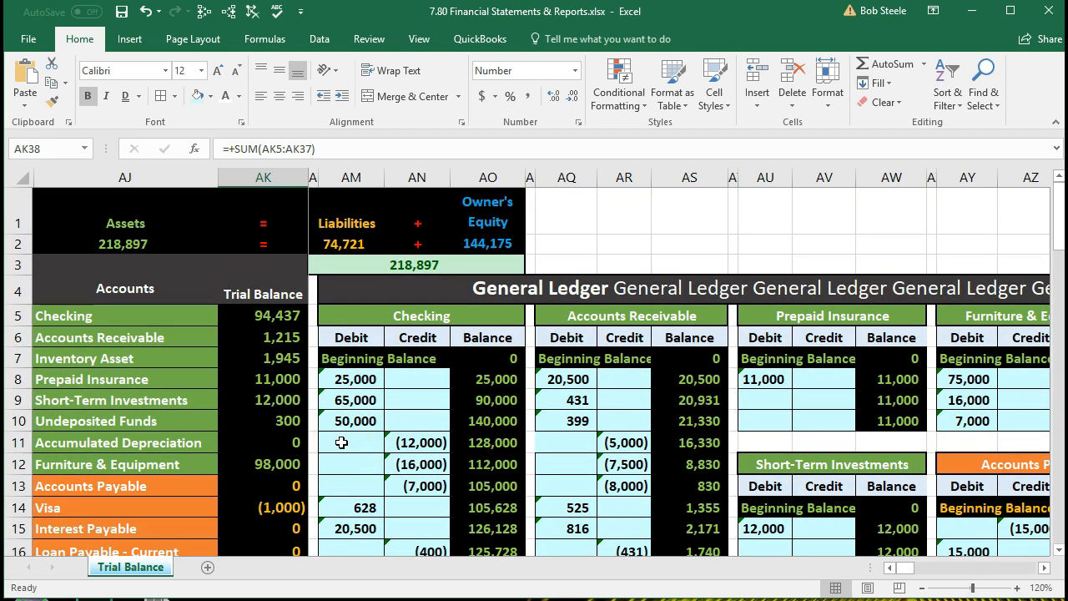
Examine the SUM formulas behind the Assets total in AJ2 and the Liabilities total in the accounting equation.
double_click(151, 243)
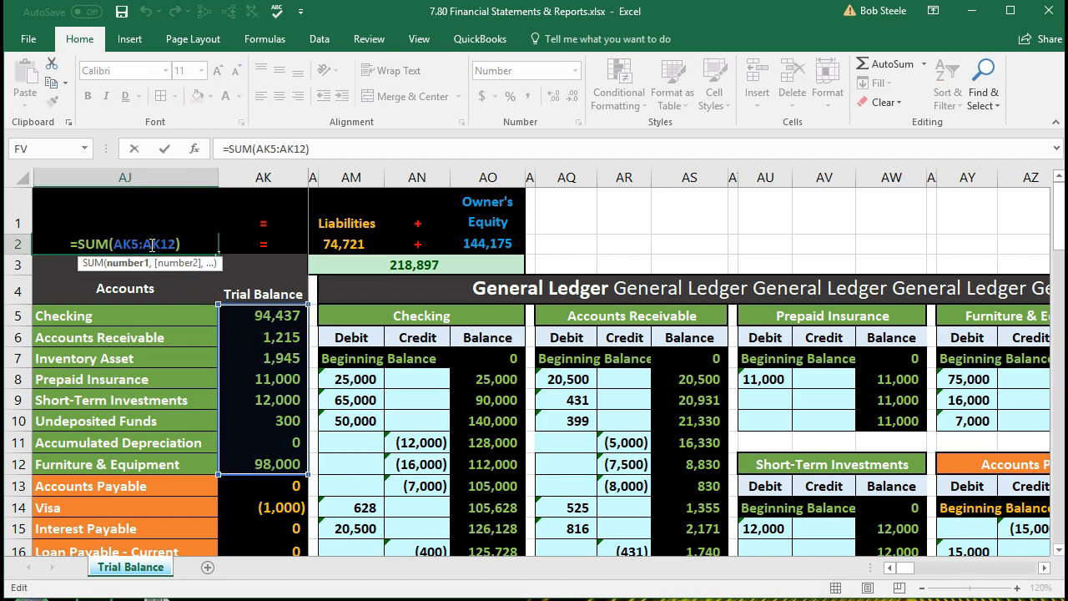
key(Escape)
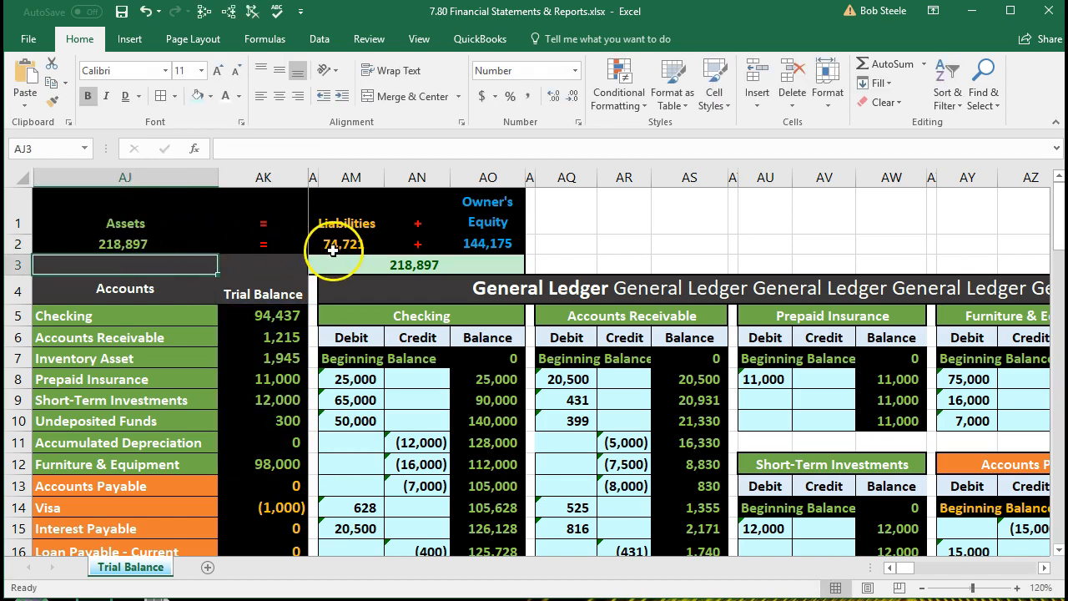
double_click(342, 244)
key(Return)
click(398, 259)
Examine the Owner's Equity formula in AO2 with the trial balance range it covers, and the accounting equation headings in row 1.
double_click(481, 247)
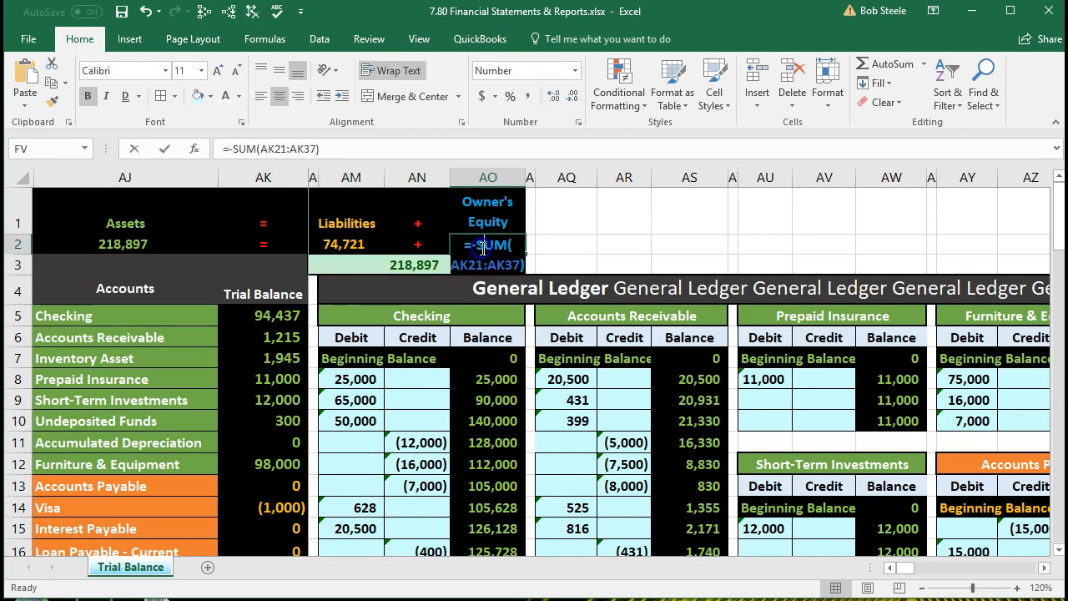
scroll(455, 359, down, 6)
scroll(456, 387, down, 2)
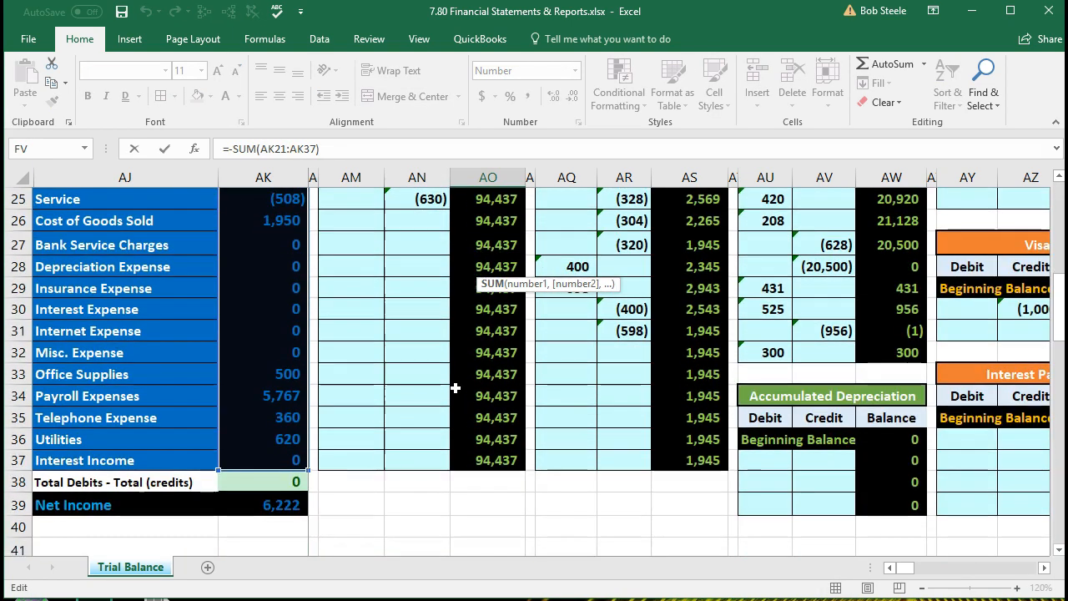
key(Return)
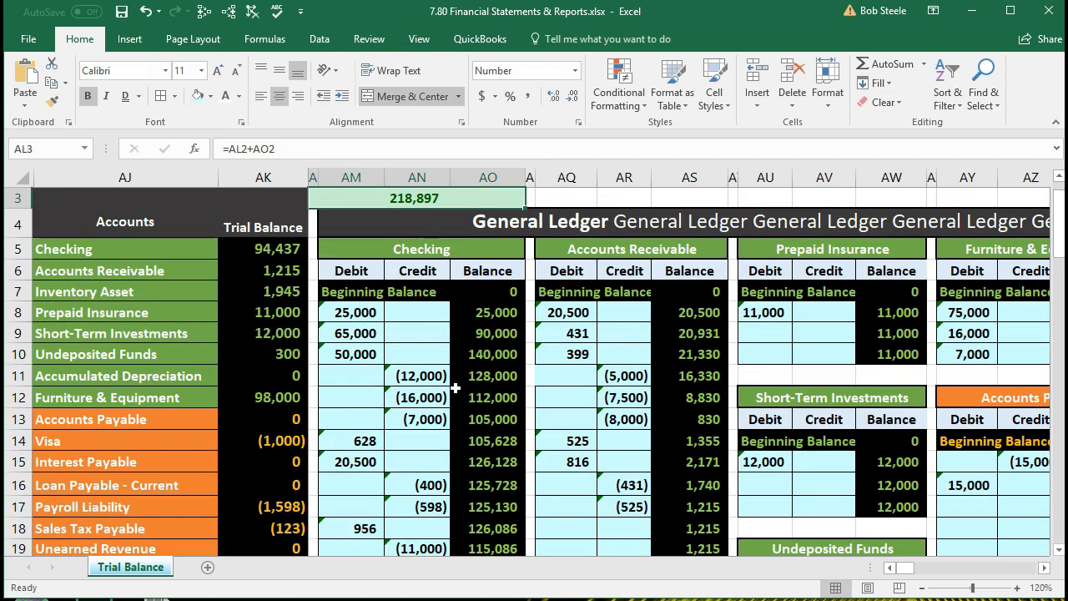
scroll(456, 388, up, 1)
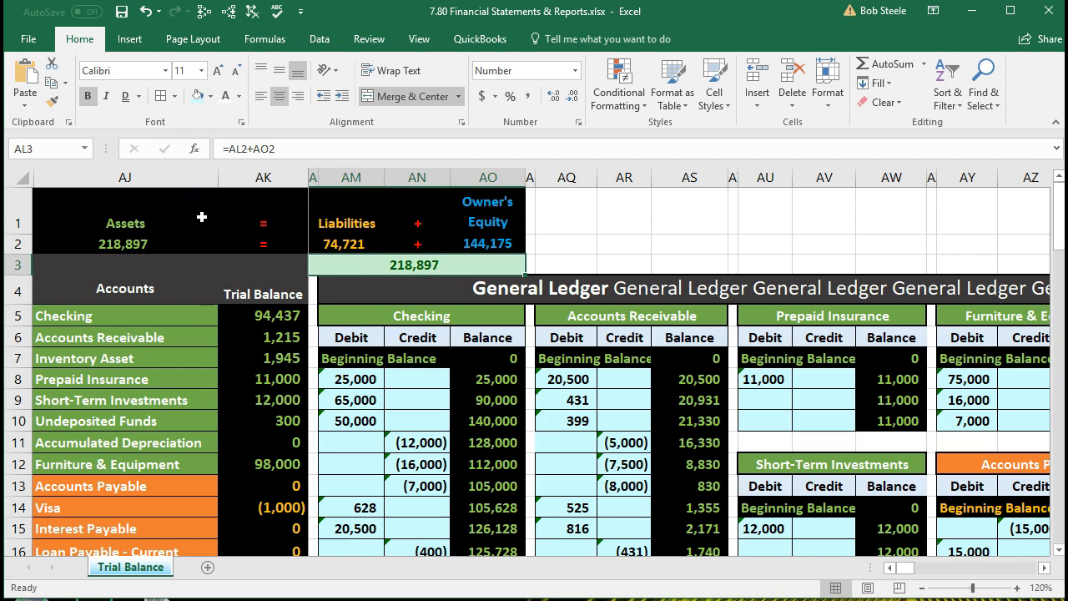
drag(201, 217, 454, 219)
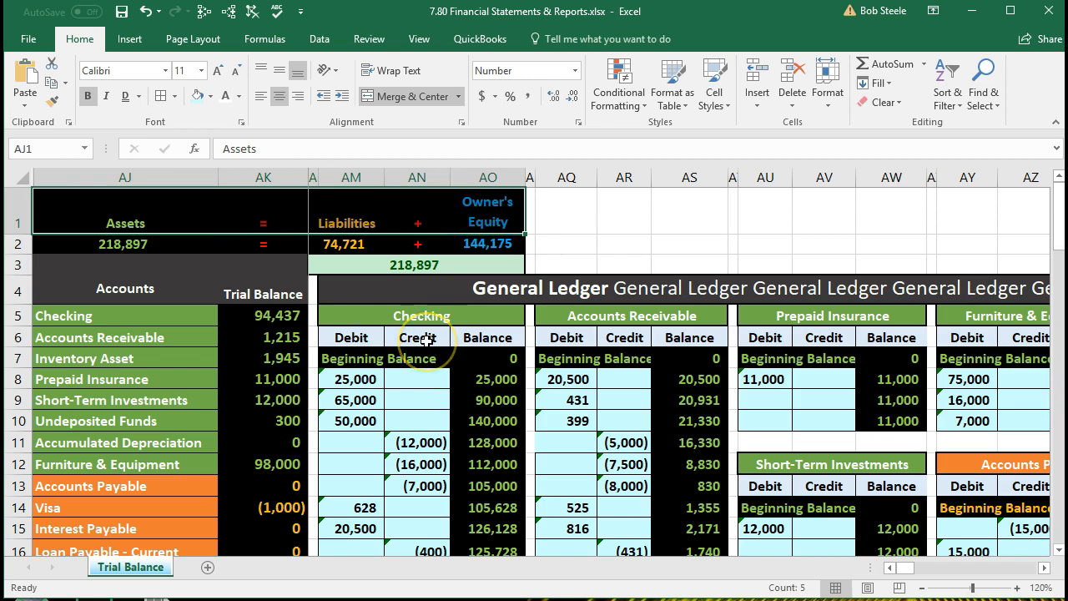
Move along row 7 from Inventory Asset in AK7 across the general ledger accounts to the Balance Sheet template at CC7.
click(249, 351)
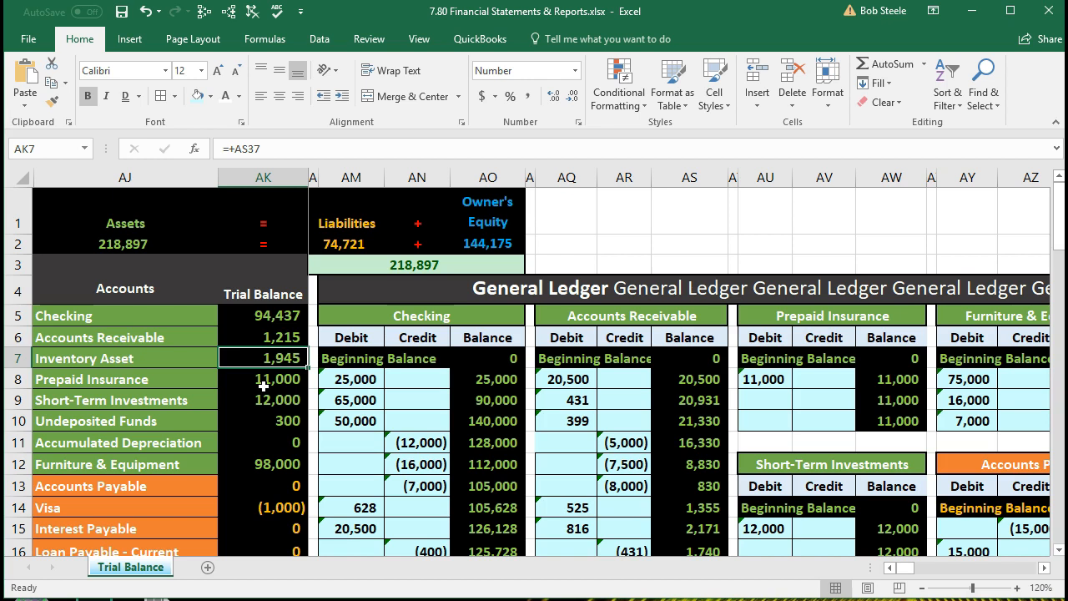
key(Right)
key(Right)
key(Right)
key(Right)
key(Right)
key(Right)
key(Right)
key(Right)
key(Right)
key(Right)
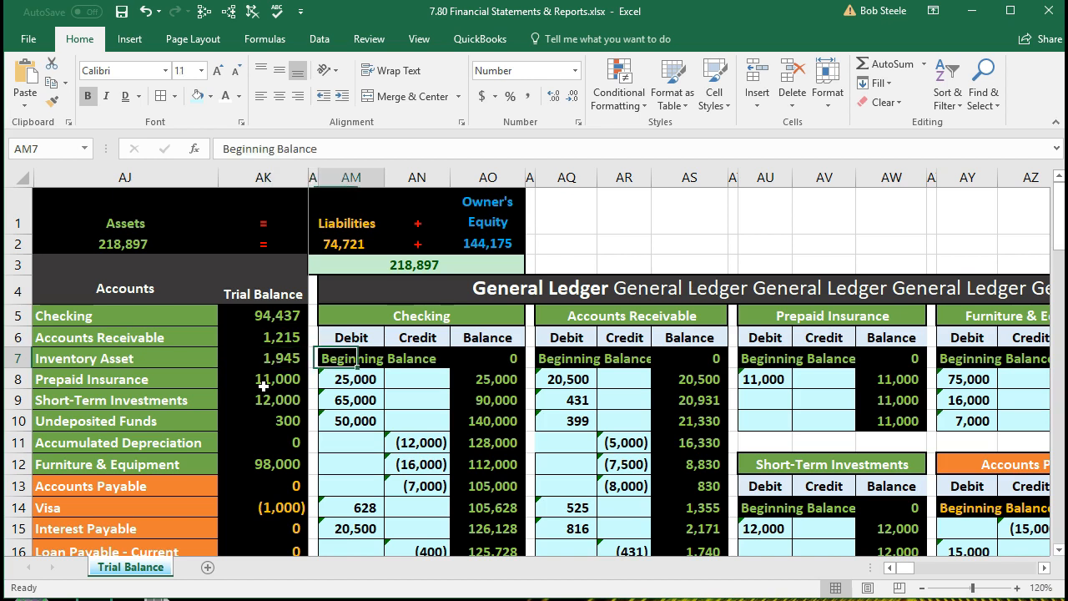
key(Right)
key(Right)
key(Right)
key(Right)
key(Right)
key(Right)
key(Right)
key(Right)
key(Right)
key(Right)
key(Right)
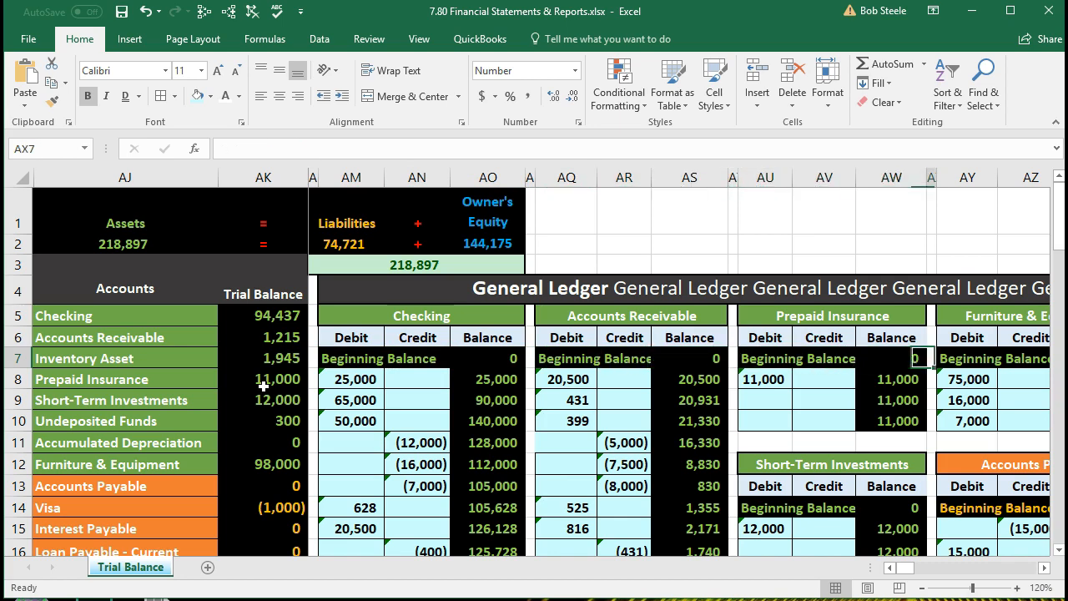
key(Right)
key(Right)
key(Right)
key(Right)
key(Right)
key(Right)
key(Right)
key(Right)
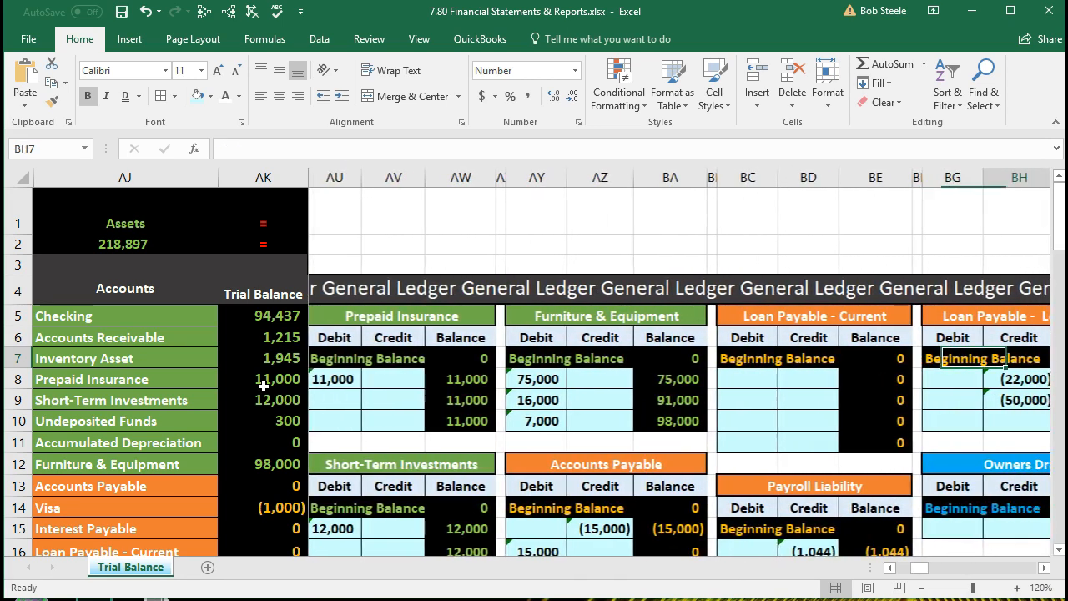
key(Right)
key(Right)
key(Right)
key(Right)
key(Right)
key(Right)
key(Right)
key(Right)
key(Right)
key(Right)
key(Right)
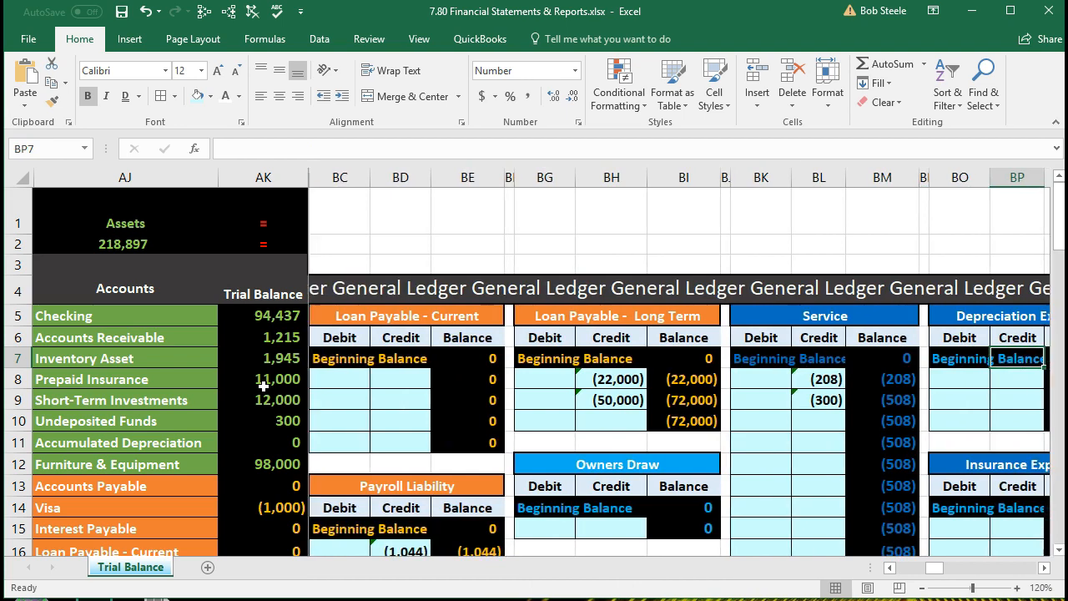
key(Right)
key(Right)
key(Right)
key(Right)
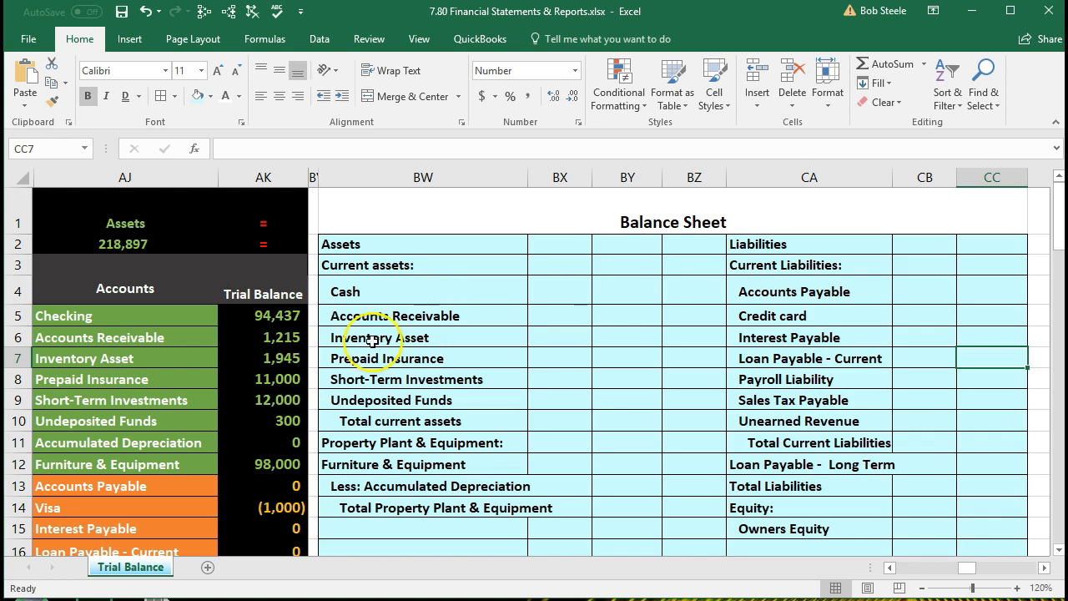
Compare the trial balance asset accounts in AJ5:AJ12 with the asset lines of the Balance Sheet template.
click(179, 358)
drag(131, 312, 131, 460)
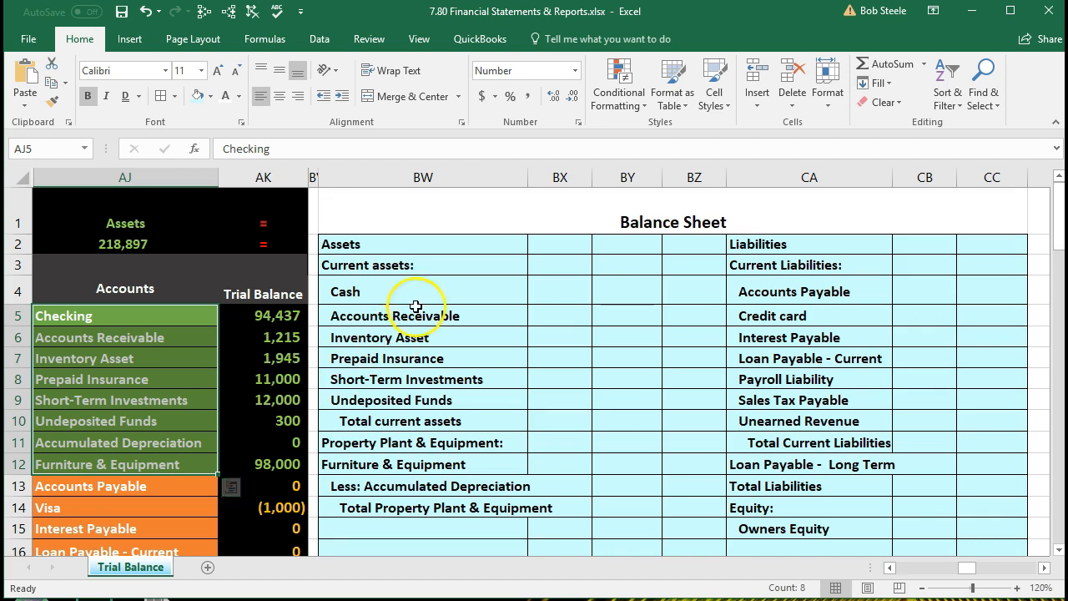
click(415, 314)
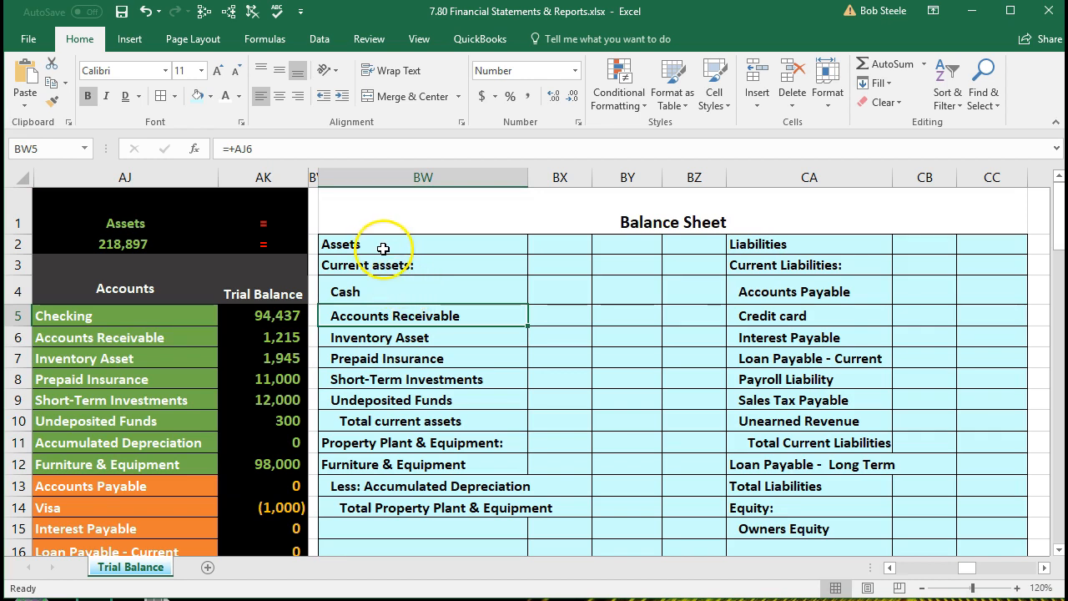
scroll(468, 334, down, 1)
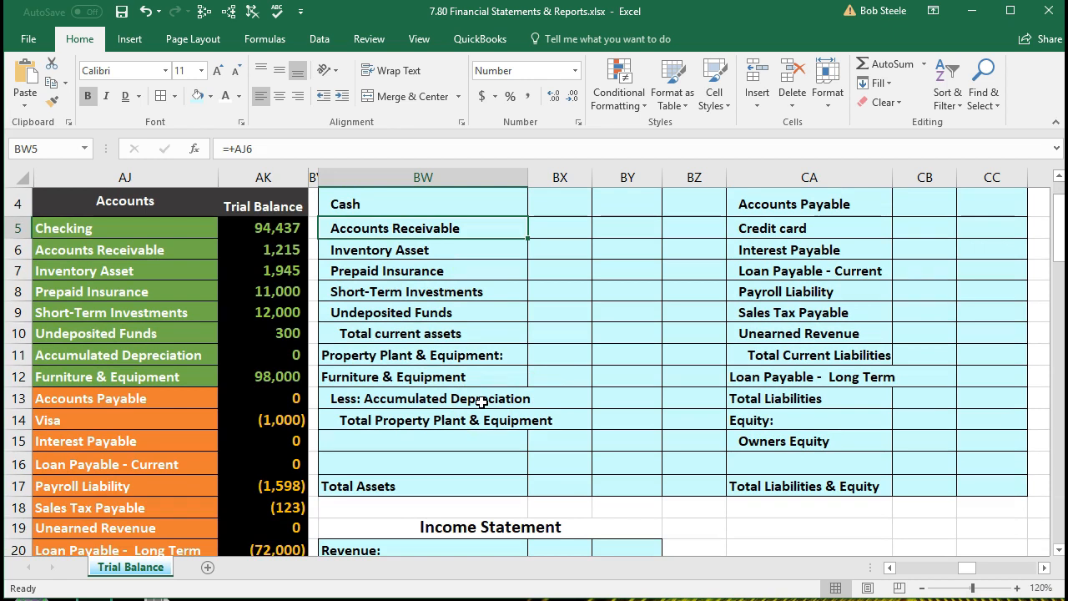
scroll(482, 404, up, 1)
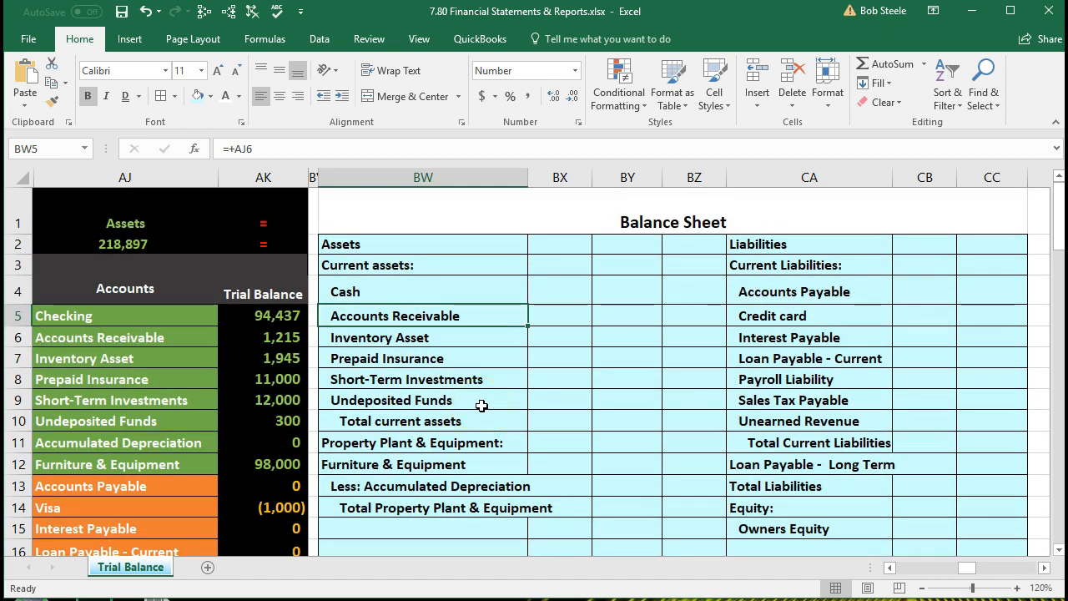
Inspect the Current assets heading, the lines from Cash to Undeposited Funds in BW4:BW9, and the Cash amount cell BX4.
click(427, 266)
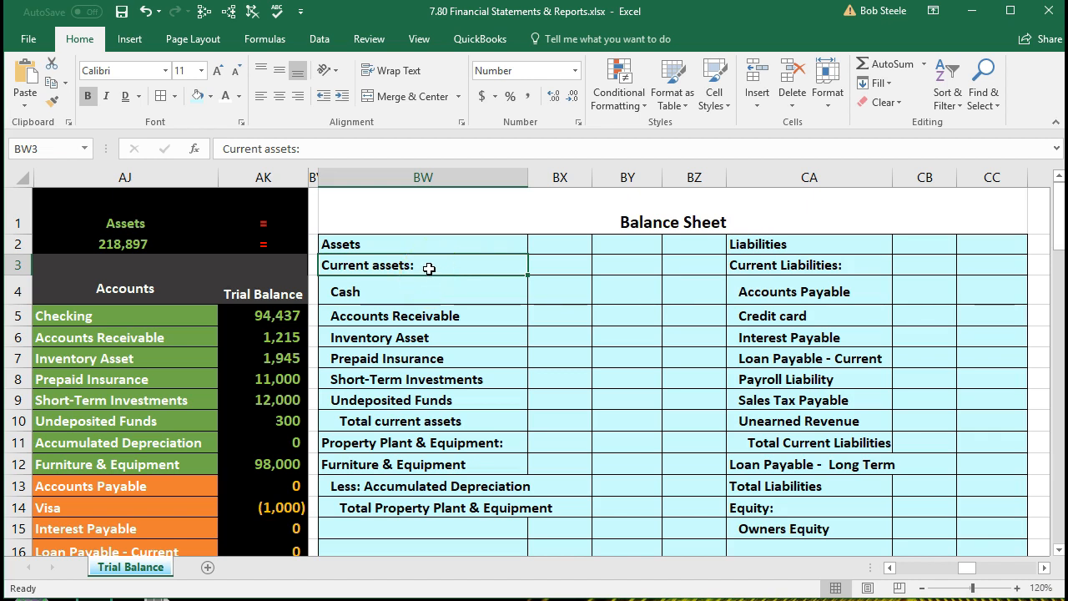
drag(407, 293, 386, 398)
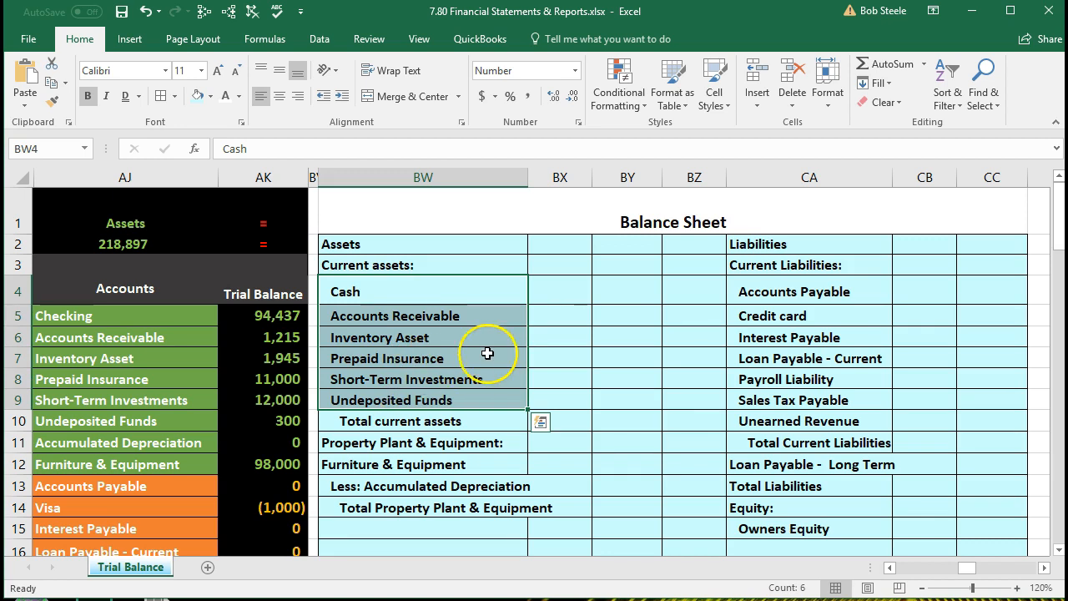
click(553, 298)
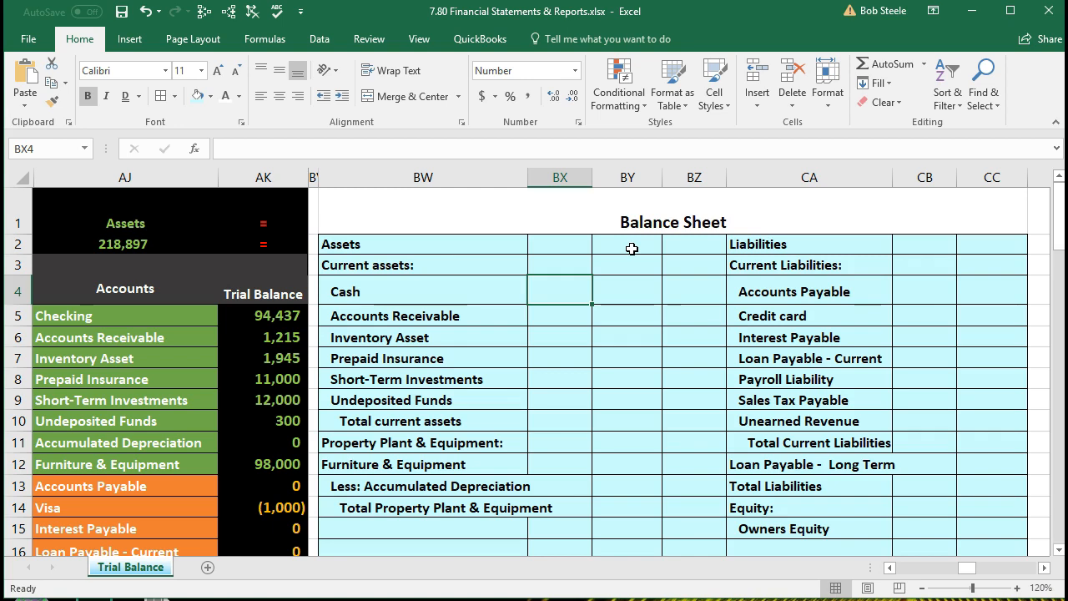
Look through the Income Statement and Statement of Owner's Equity templates below the Balance Sheet.
scroll(624, 371, down, 8)
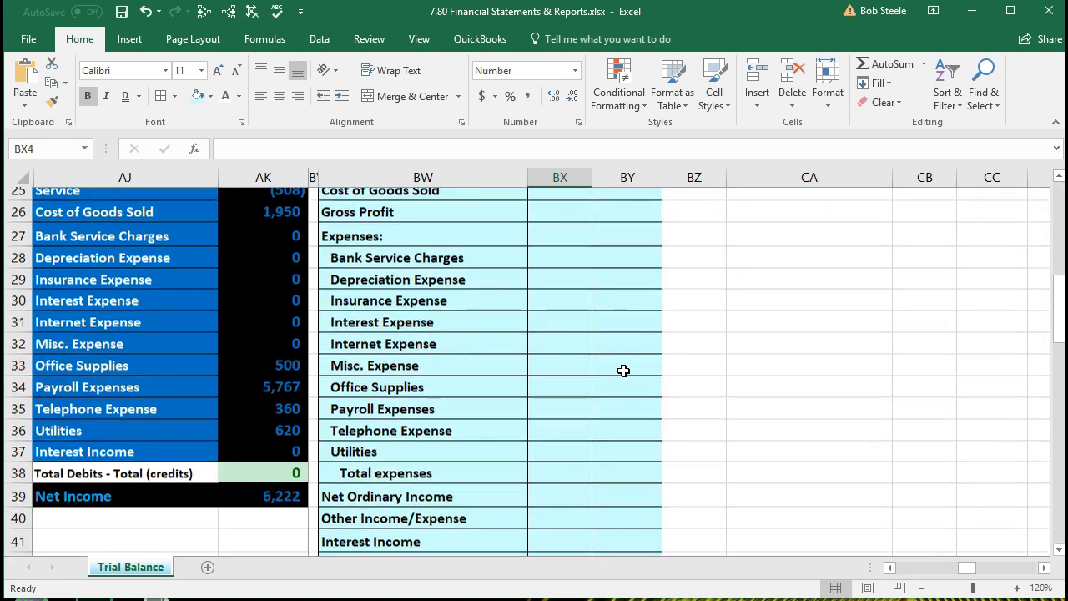
scroll(624, 370, down, 5)
scroll(624, 370, up, 4)
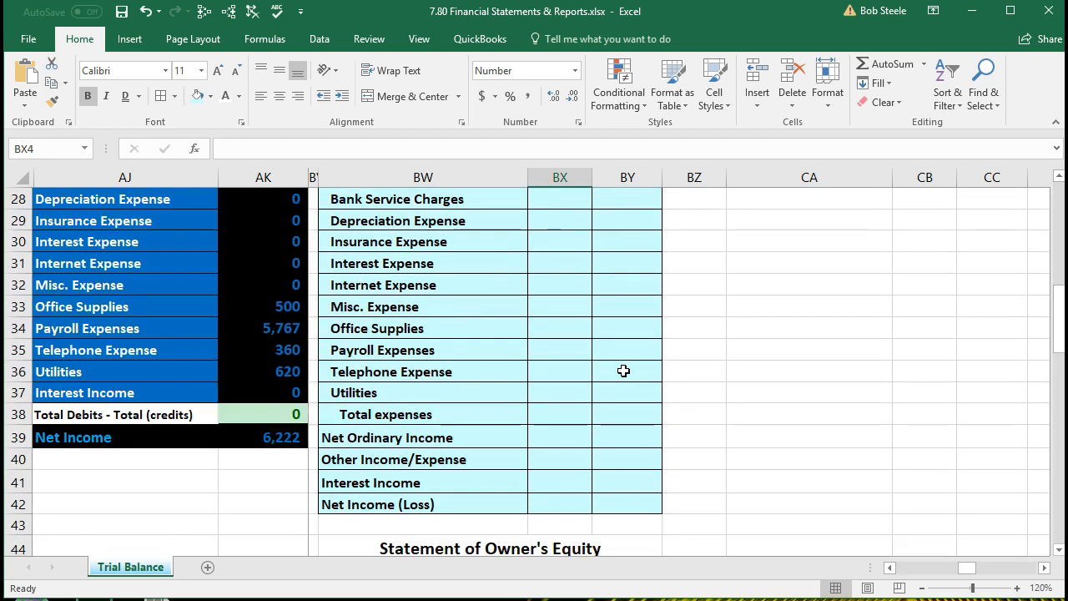
scroll(623, 371, up, 8)
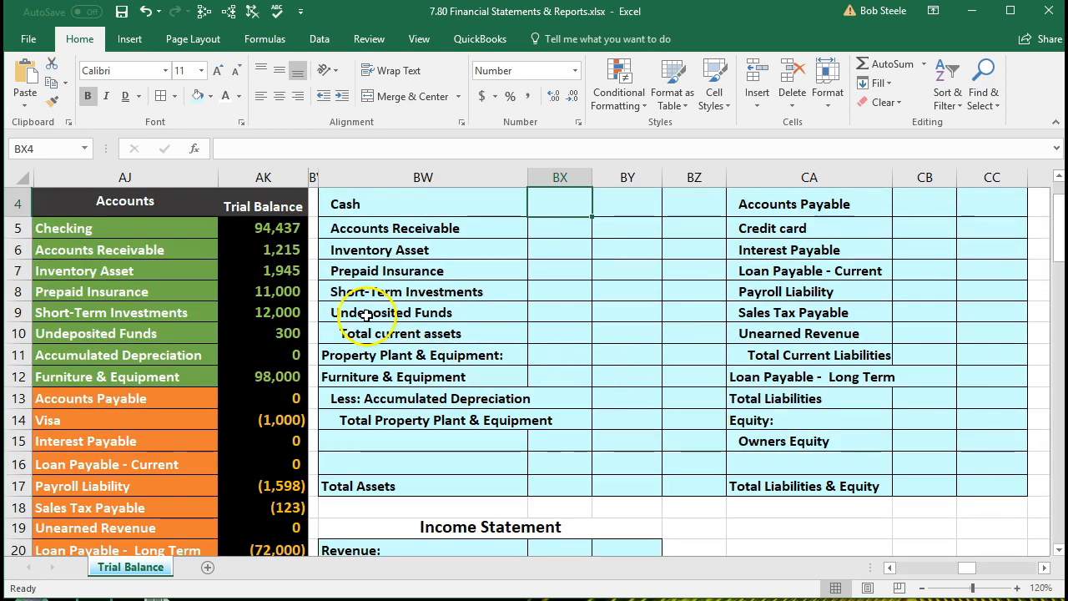
Compare the trial balance amounts from Checking in AK5 down to Prepaid Insurance with the Balance Sheet's current asset lines and Cash cell BX4.
click(267, 228)
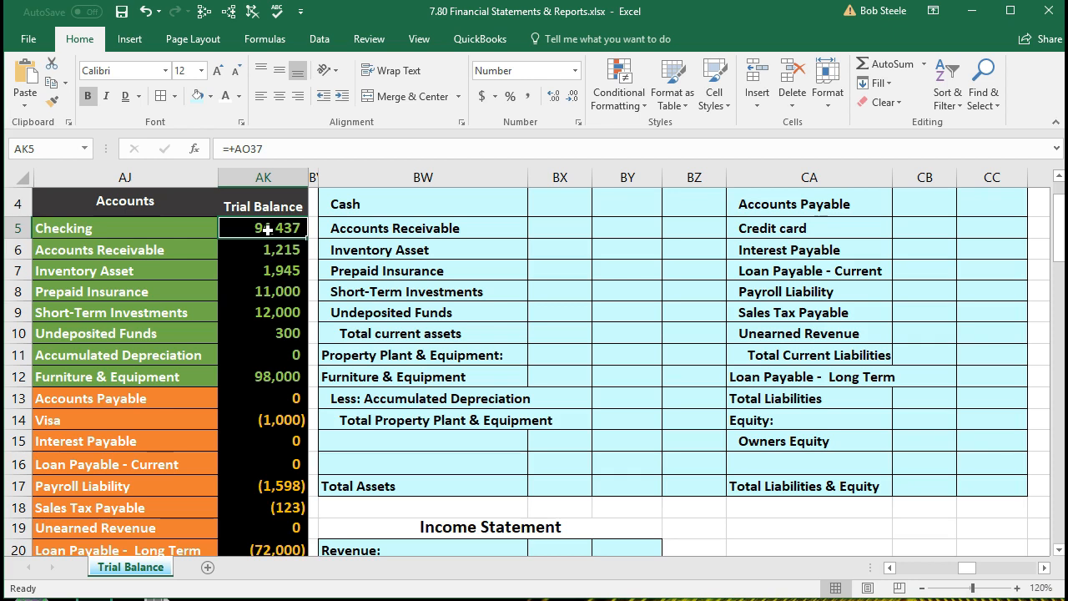
click(423, 249)
scroll(423, 257, up, 1)
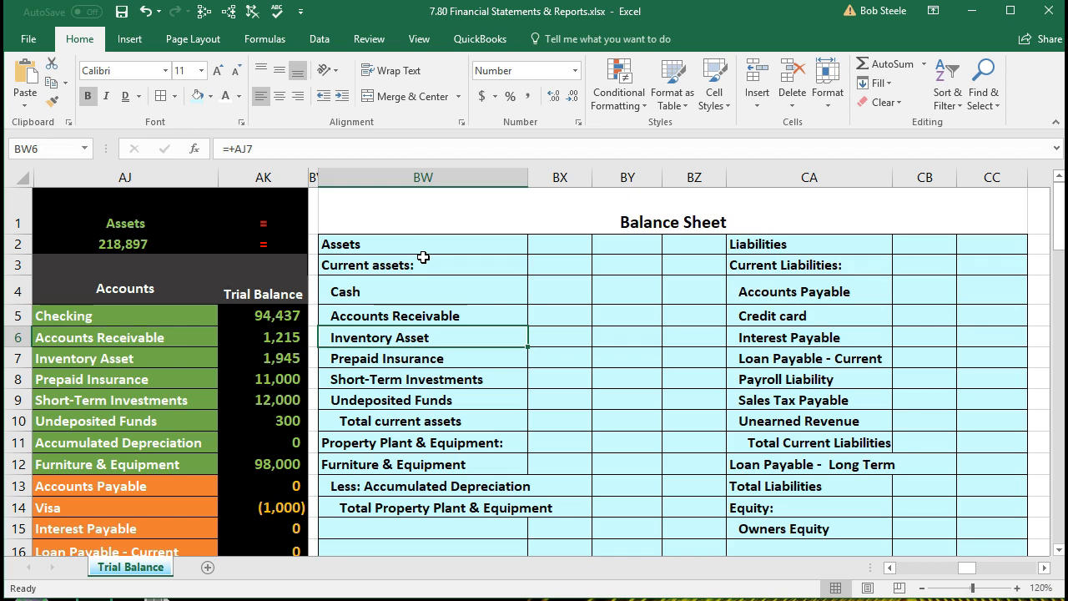
drag(174, 324, 252, 378)
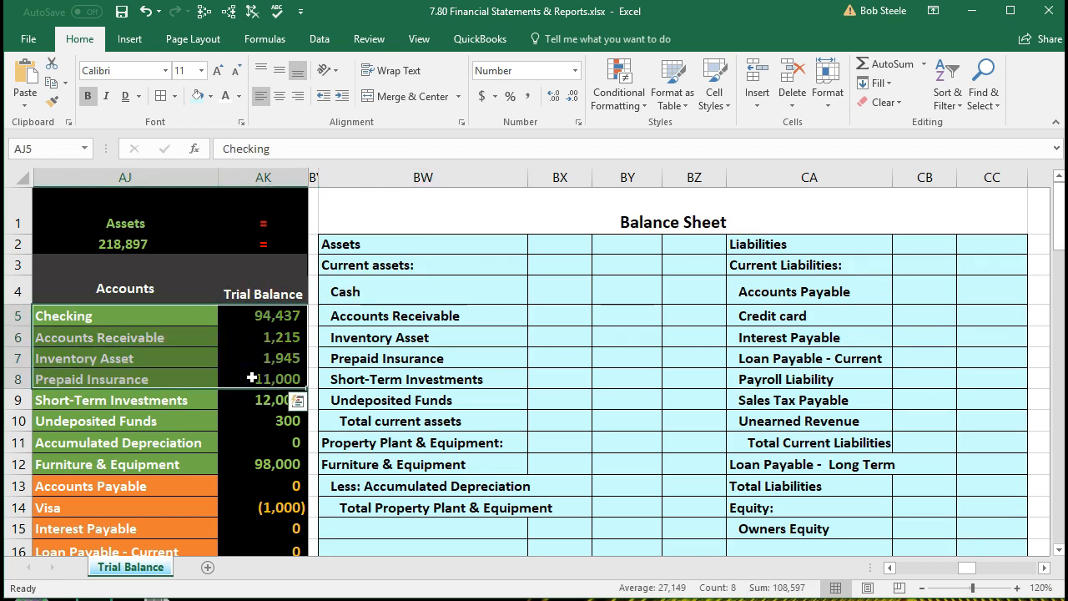
click(543, 295)
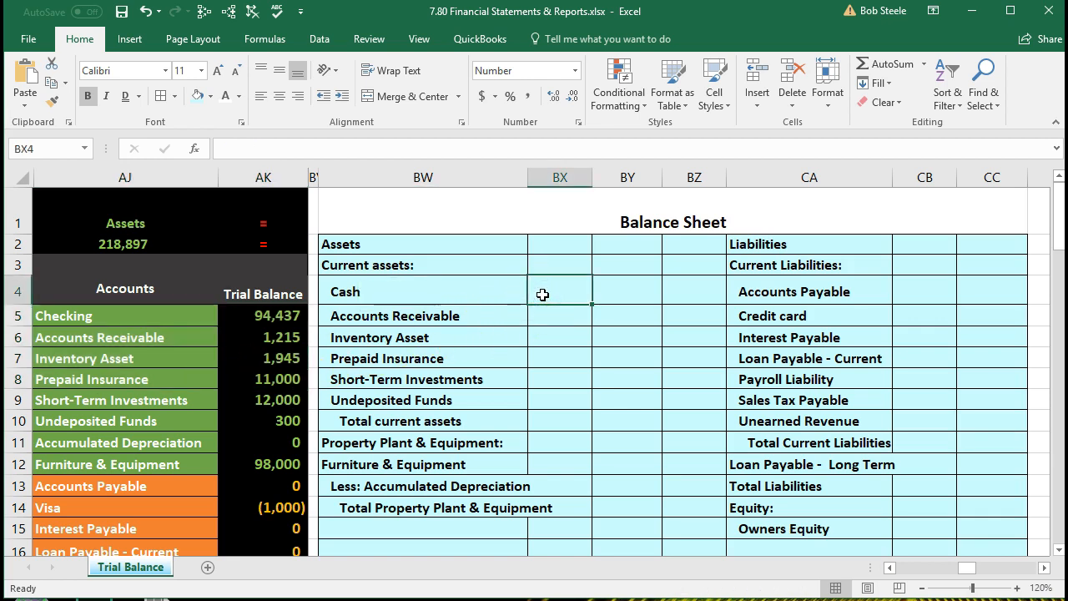
drag(269, 323, 251, 363)
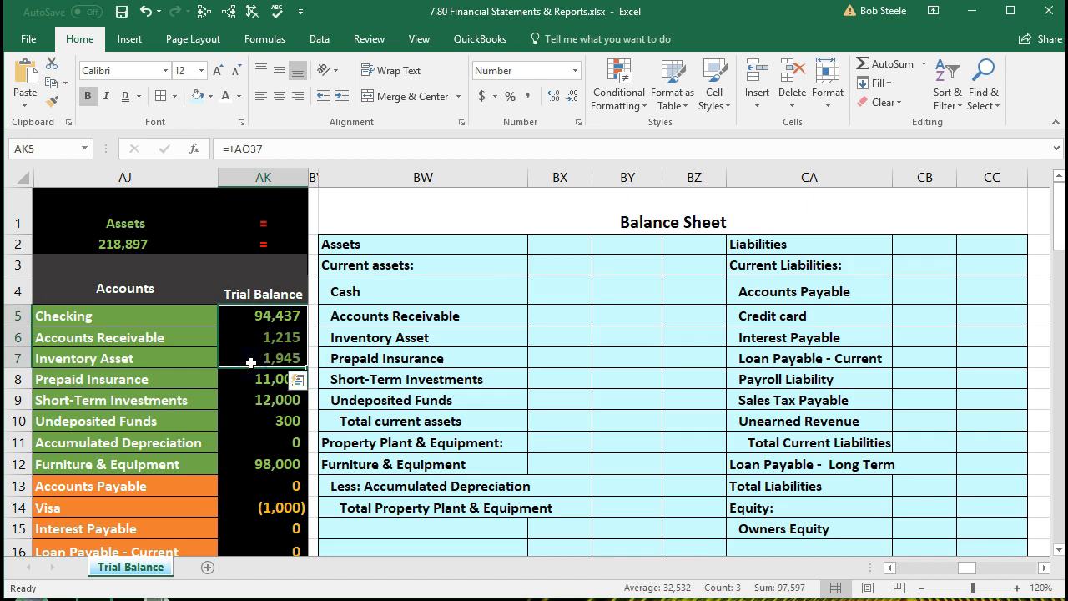
click(553, 300)
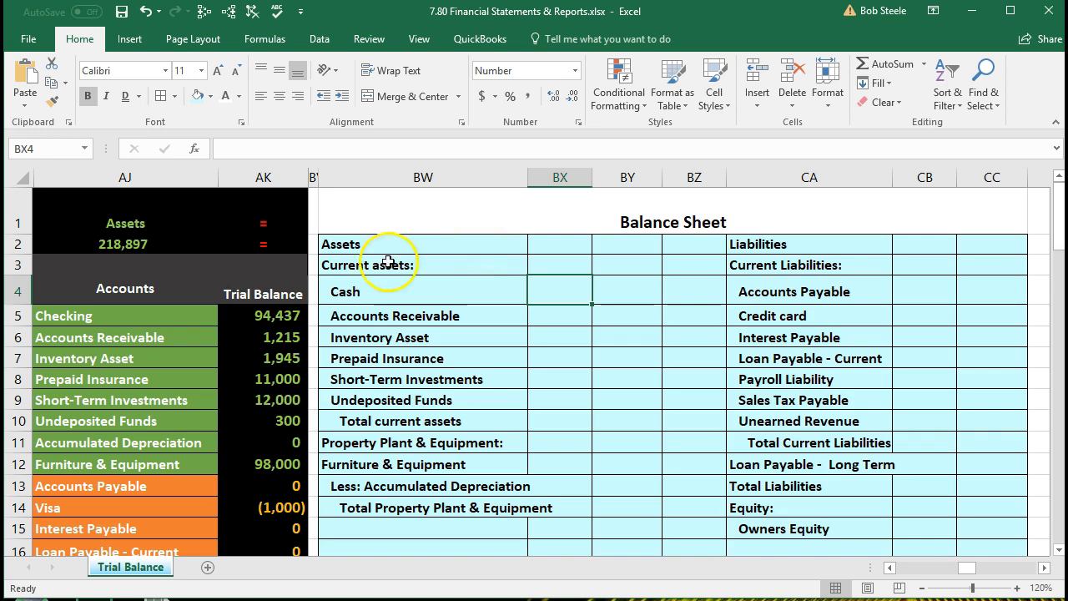
Compare the asset accounts in AJ5:AJ11 with the Balance Sheet, including its Equity section at CA14.
click(212, 324)
drag(212, 324, 217, 452)
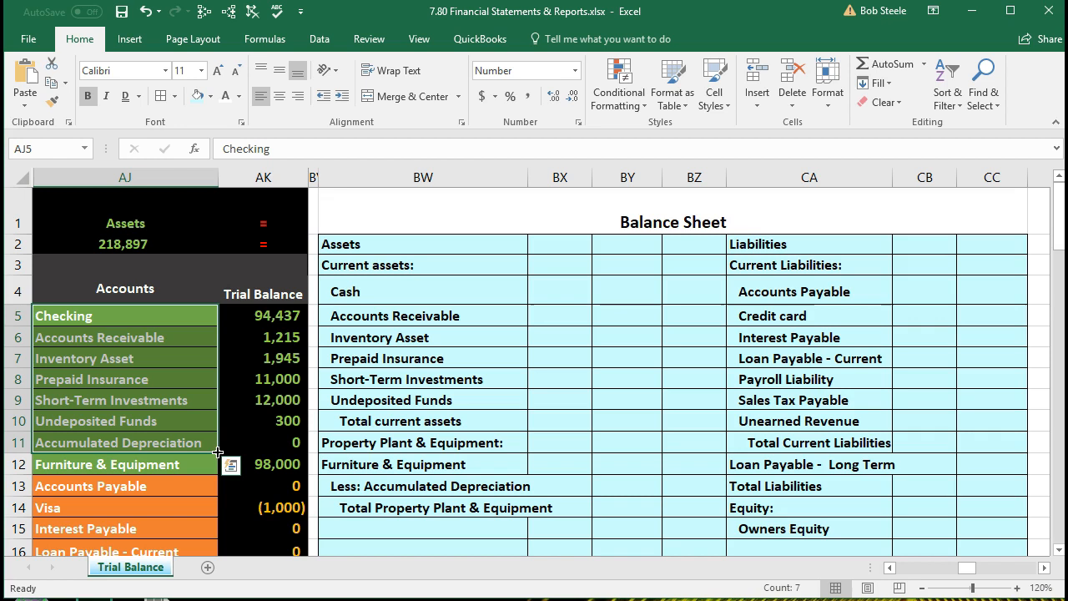
click(753, 511)
scroll(589, 487, down, 3)
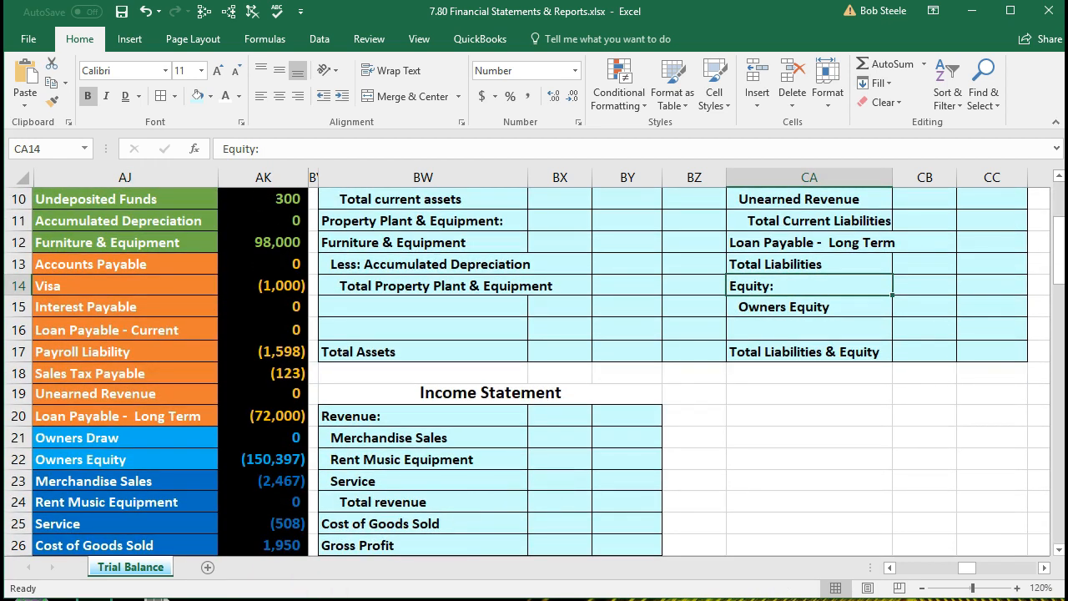
scroll(238, 455, up, 2)
Review the trial balance amounts by category, from the assets through the liabilities to the equity, income and expense range starting at AK21.
click(241, 331)
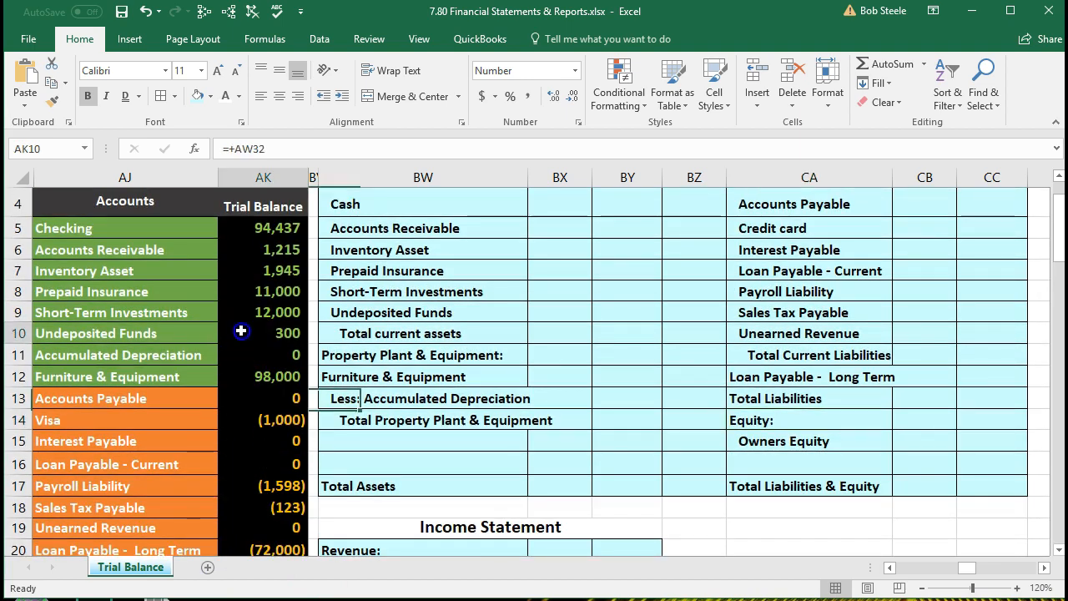
scroll(234, 344, down, 2)
click(232, 350)
scroll(233, 351, down, 1)
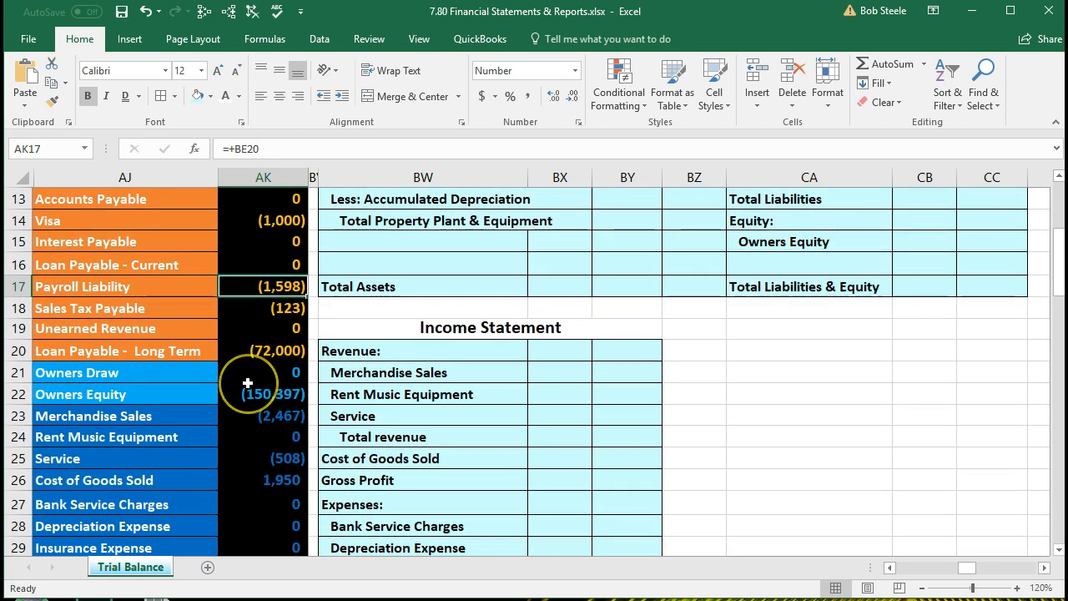
scroll(247, 383, down, 1)
drag(264, 310, 267, 523)
Return to the Balance Sheet template and inspect the linked Furniture & Equipment label in BW12.
scroll(267, 523, up, 5)
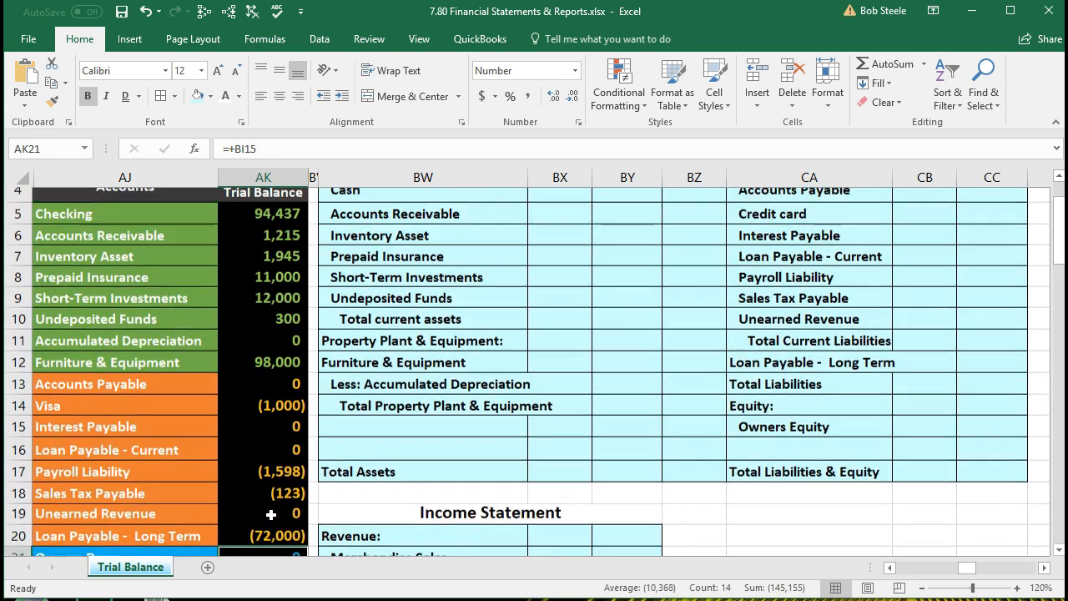
scroll(271, 515, up, 1)
scroll(276, 493, down, 1)
scroll(281, 468, up, 1)
click(375, 474)
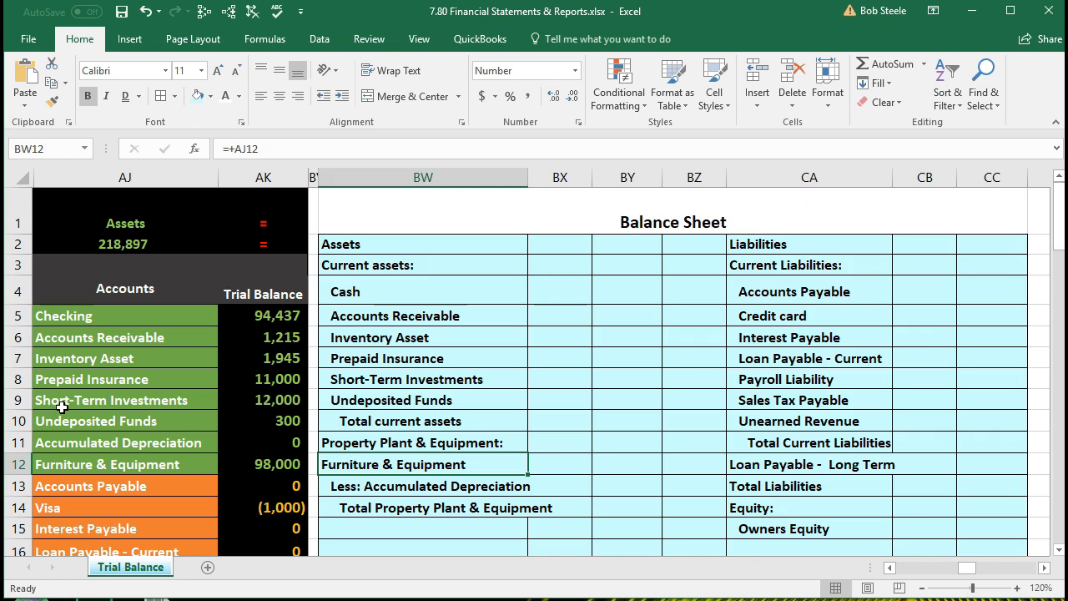
Review the asset accounts listed in AJ5:AJ12 of the trial balance, including Undeposited Funds in AJ10.
drag(367, 293, 352, 314)
drag(185, 317, 170, 459)
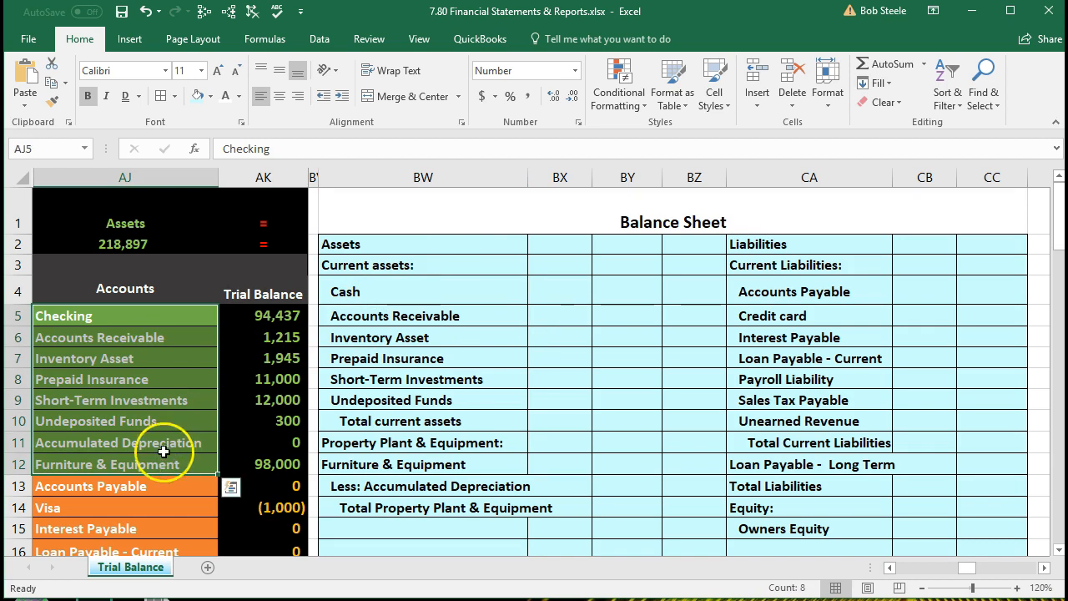
click(148, 417)
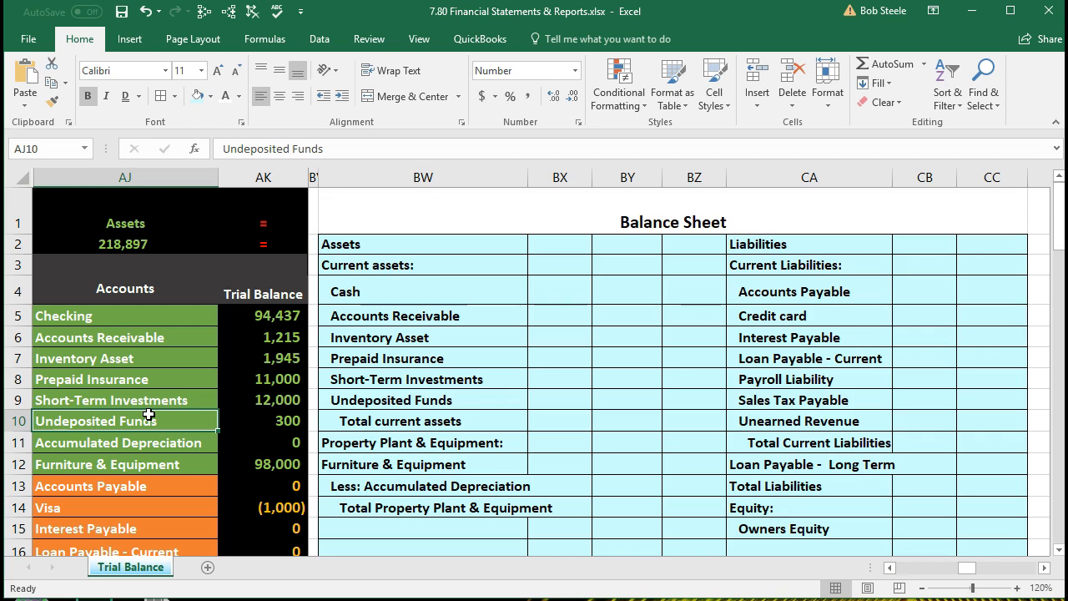
Link the Balance Sheet's Cash amount in BX4 to AK5 and Accounts Receivable in BX5 to AK6.
click(558, 298)
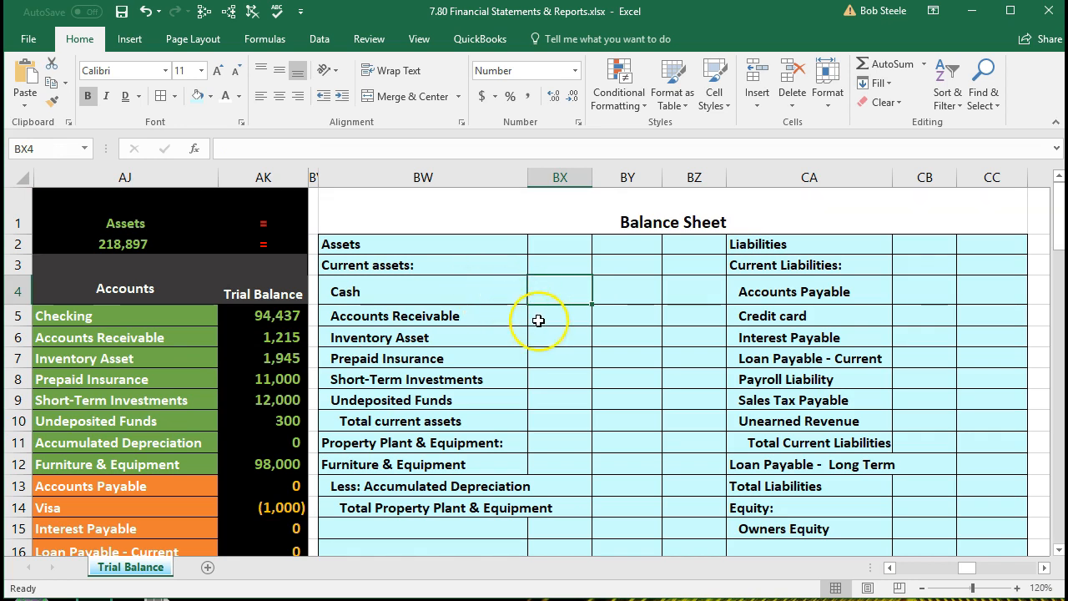
text(=)
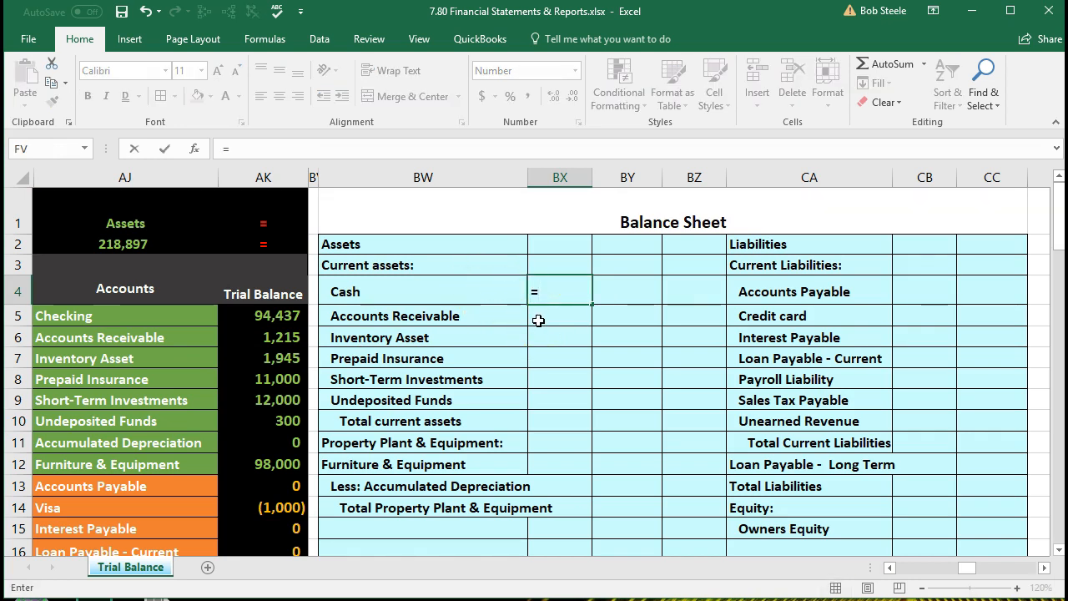
click(263, 316)
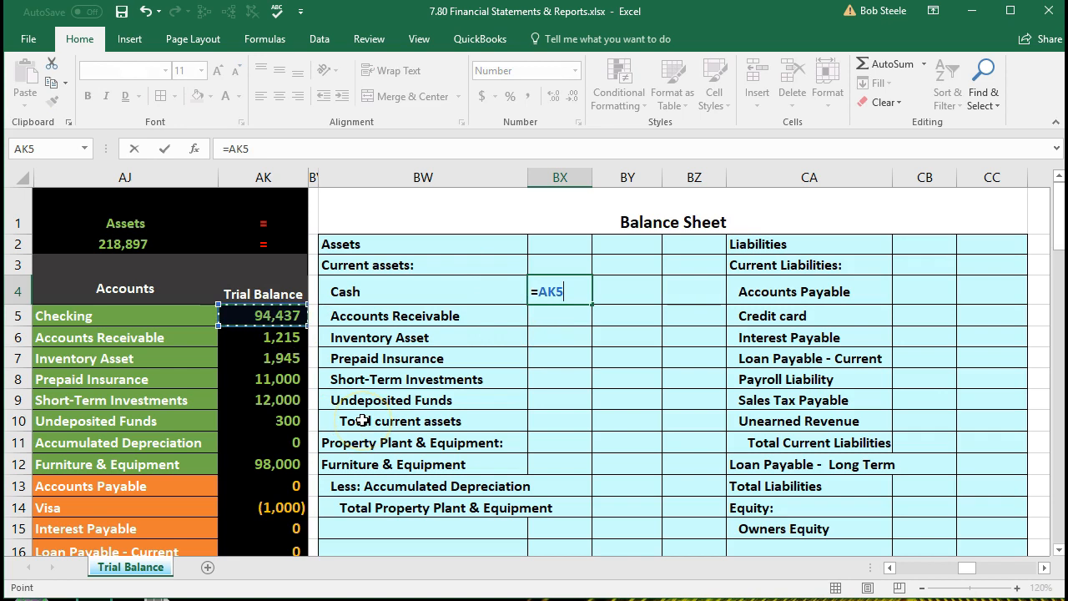
key(Return)
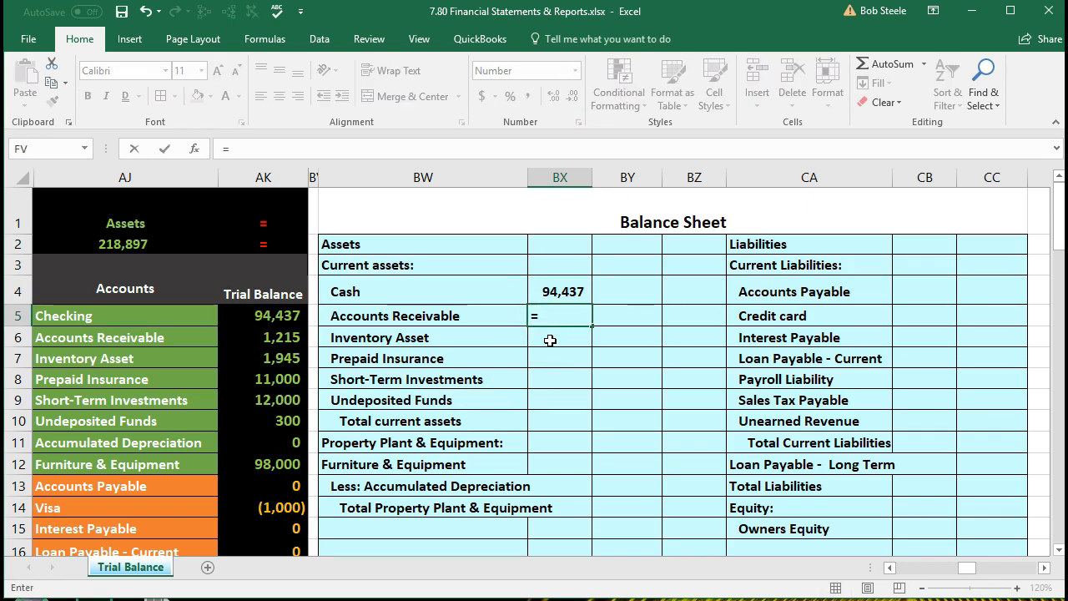
click(280, 337)
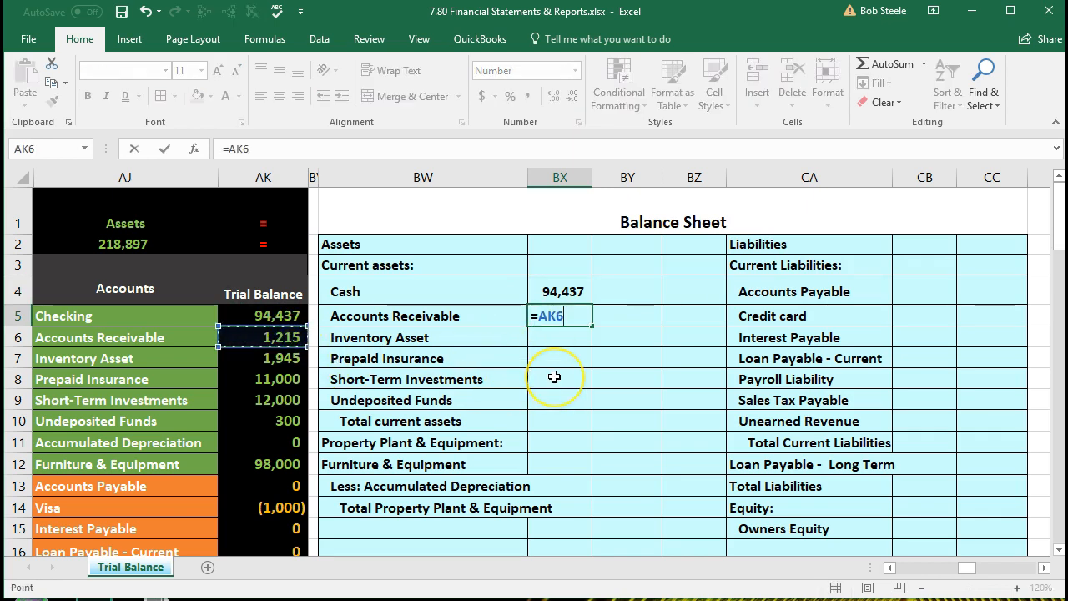
key(Return)
Link the Balance Sheet's Inventory Asset amount in BX6 to AK7 and Prepaid Insurance in BX7 to AK8.
text(=)
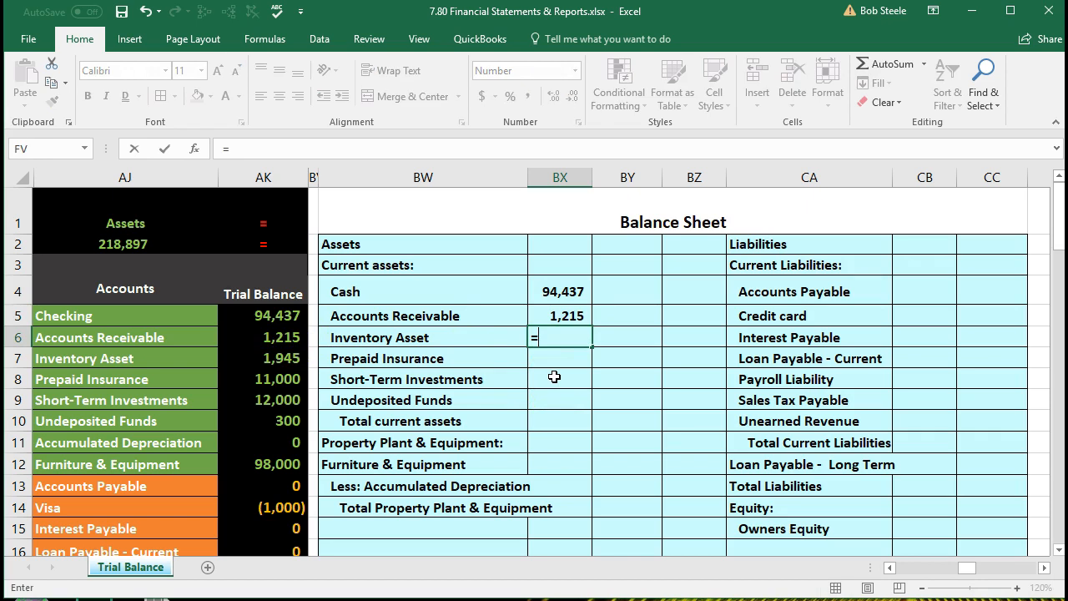
click(275, 359)
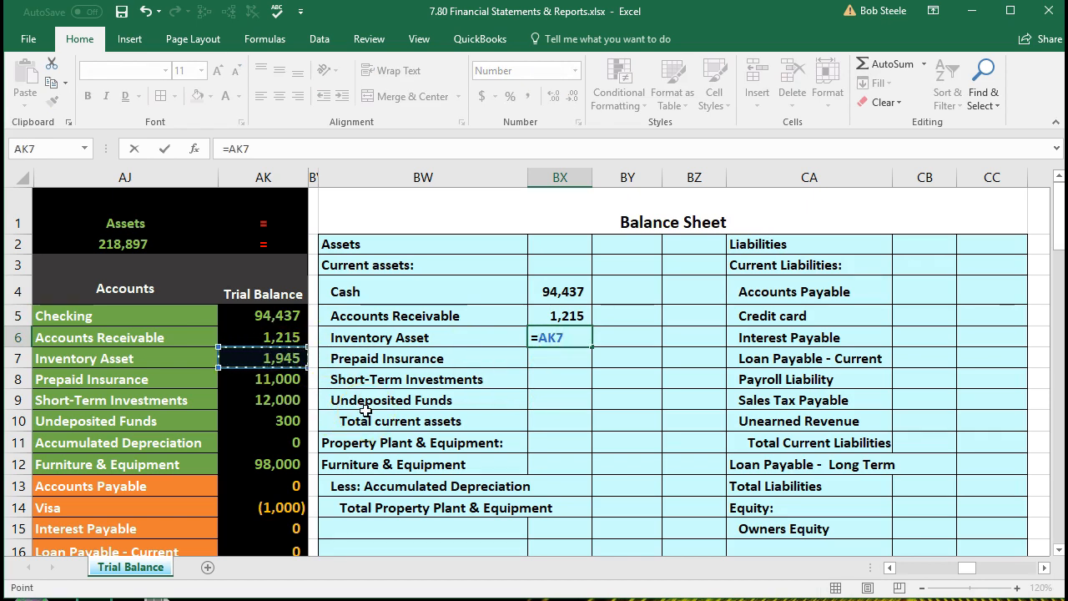
key(Return)
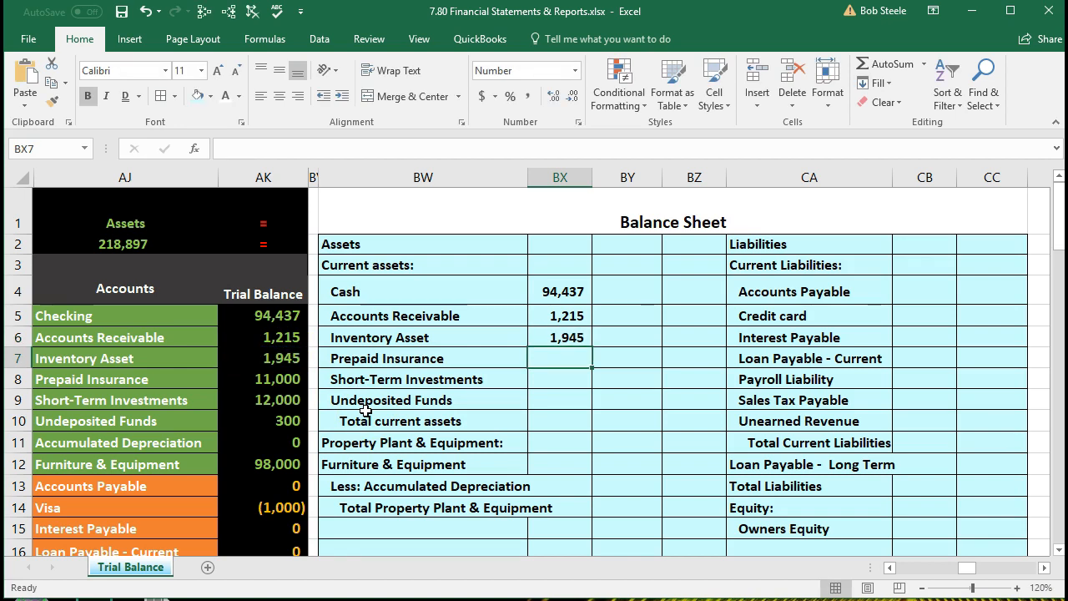
text(=)
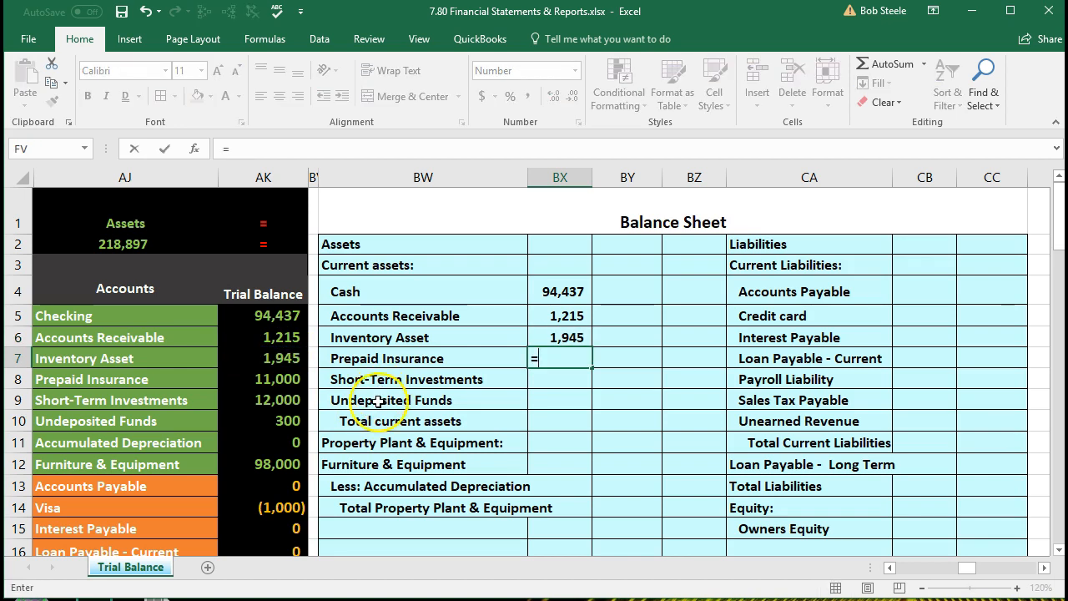
click(279, 379)
key(Return)
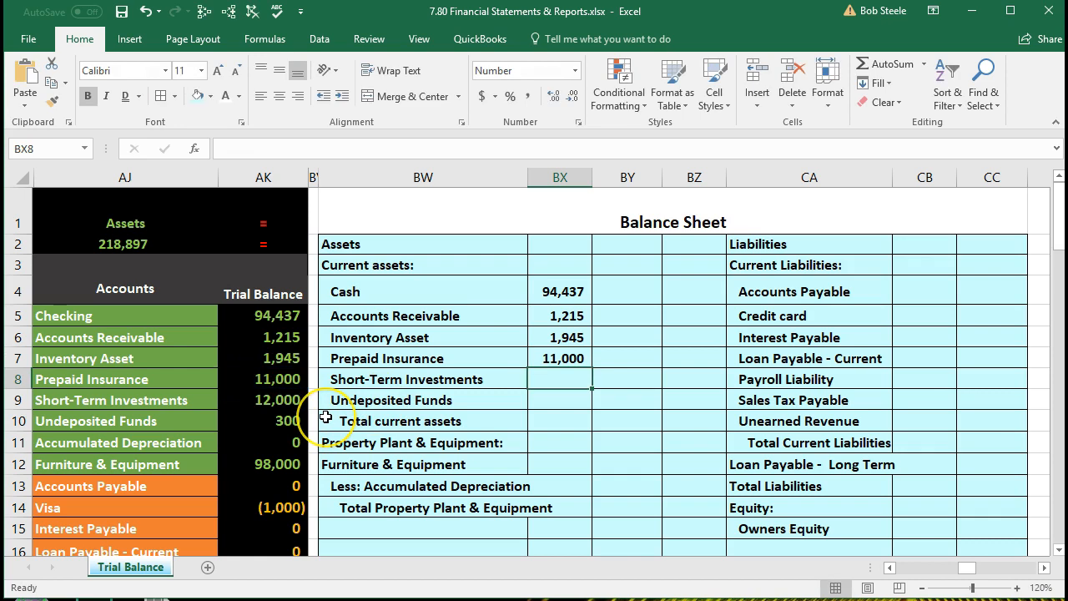
Link the Balance Sheet's Short-Term Investments amount in BX8 to AK9 and Undeposited Funds in BX9 to AK10.
text(=)
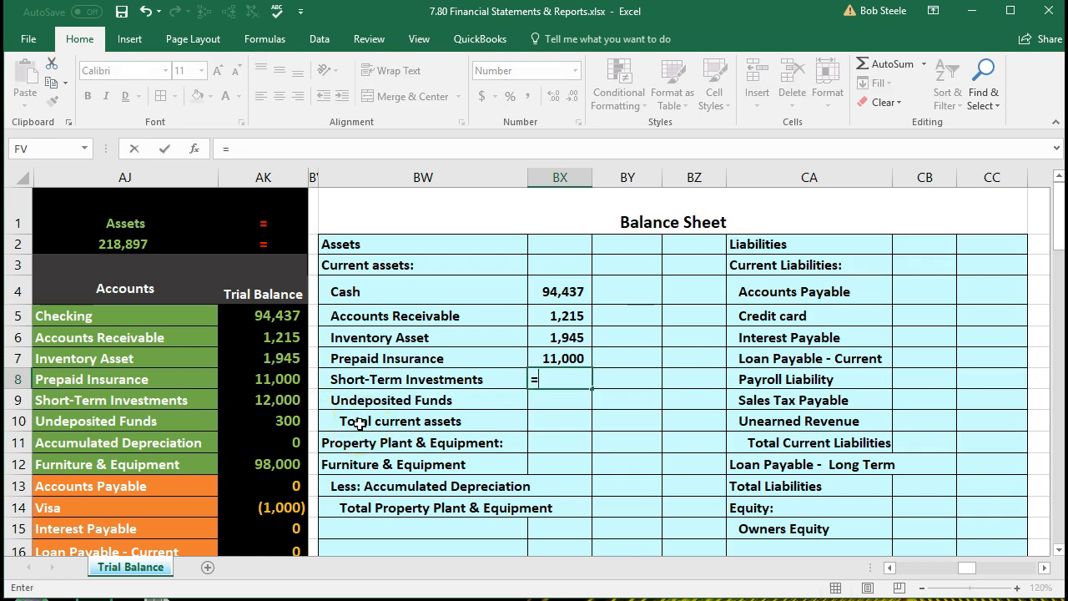
click(296, 400)
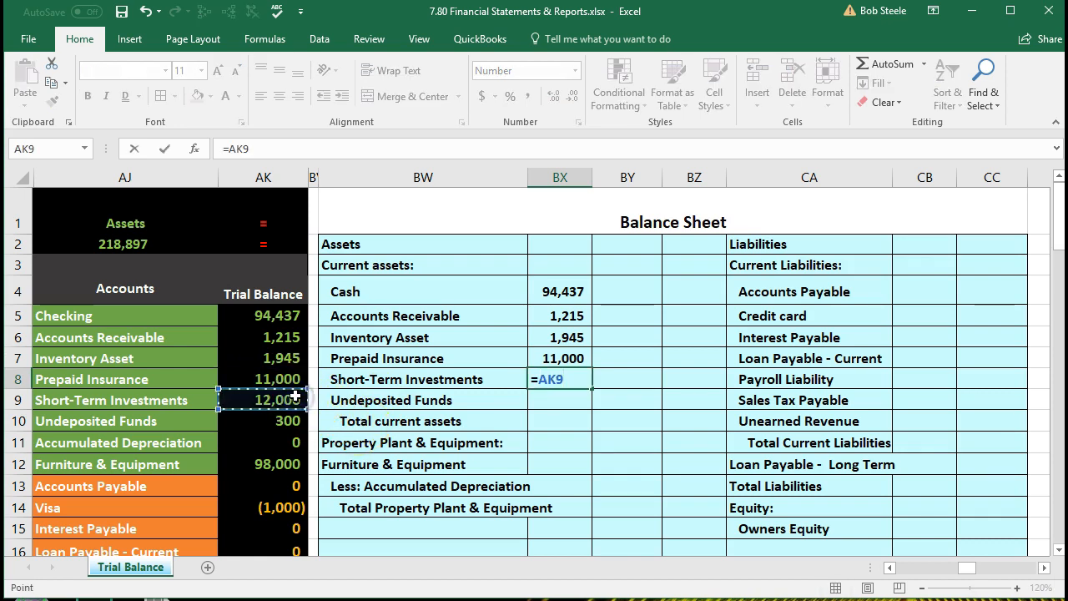
key(Return)
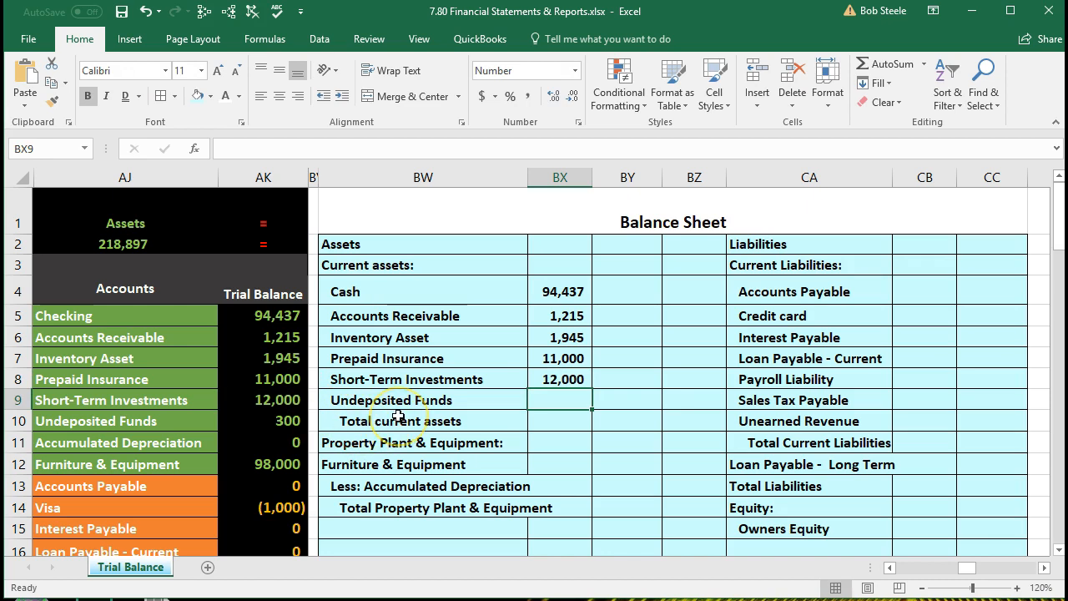
text(=)
click(296, 420)
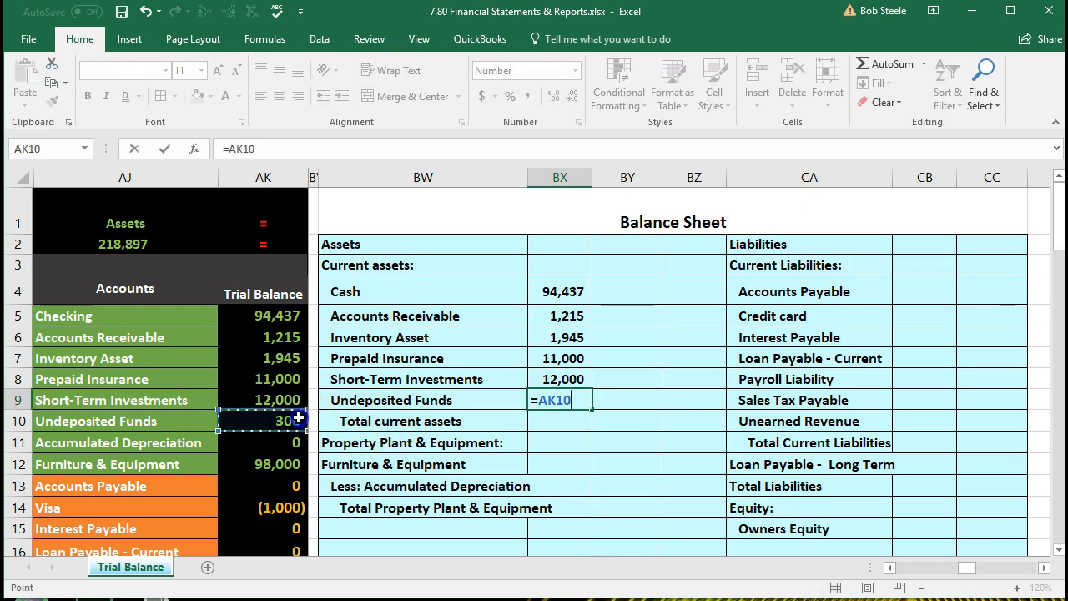
key(Return)
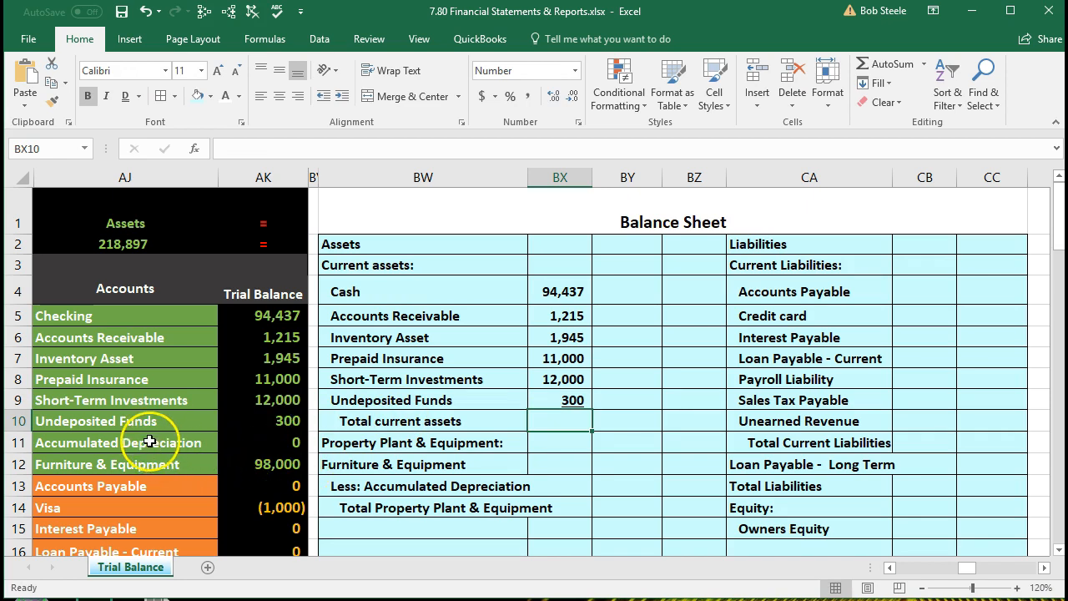
Examine the Accumulated Depreciation row, the current assets and current liabilities headings, and the amounts in BX4:BX9, ending on total cell BY10.
drag(149, 442, 261, 448)
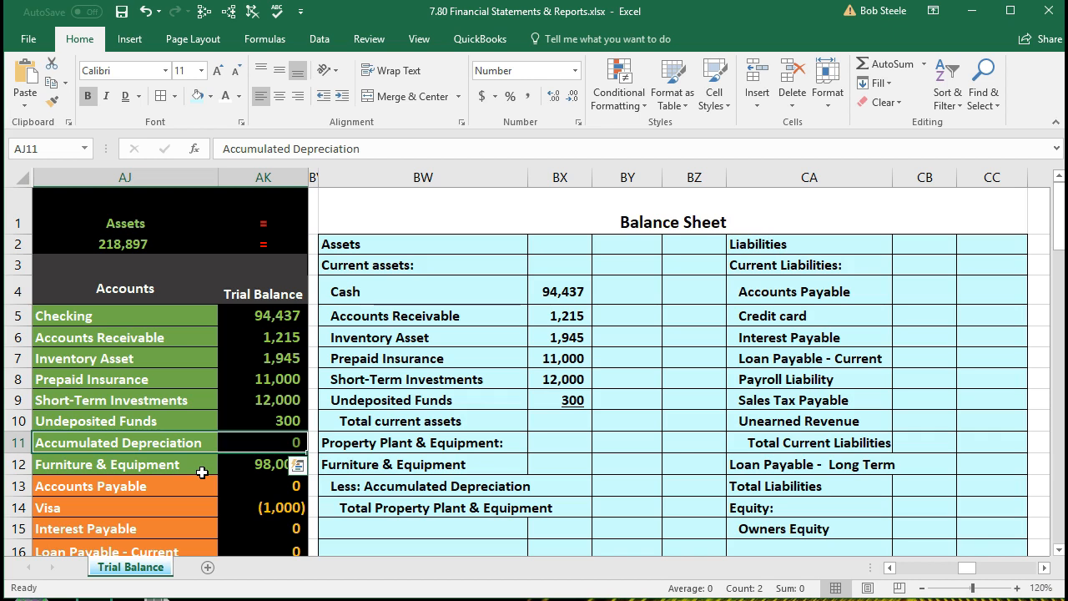
click(399, 267)
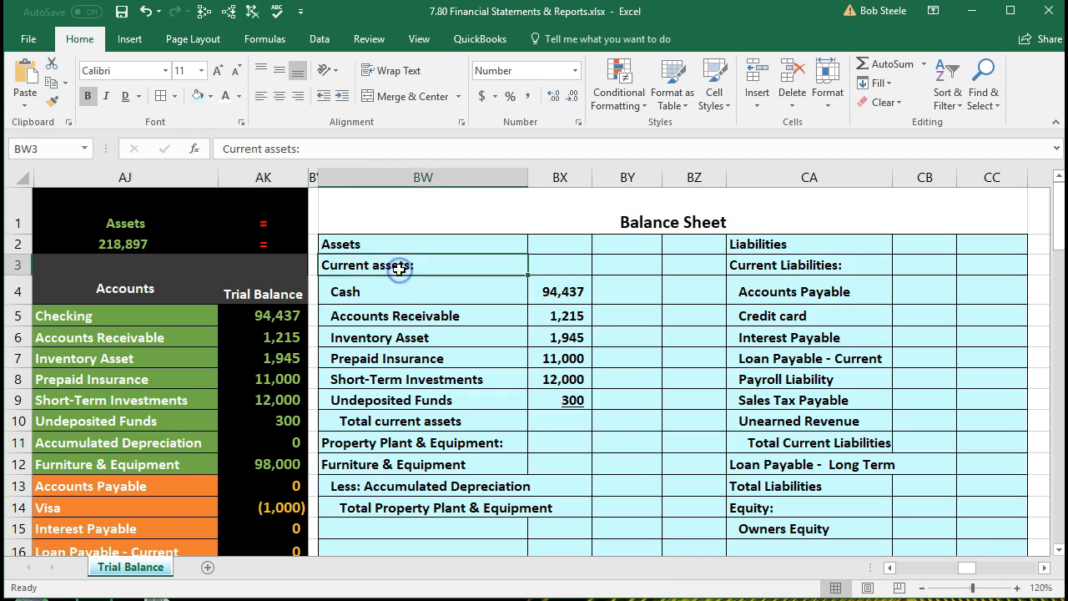
click(733, 262)
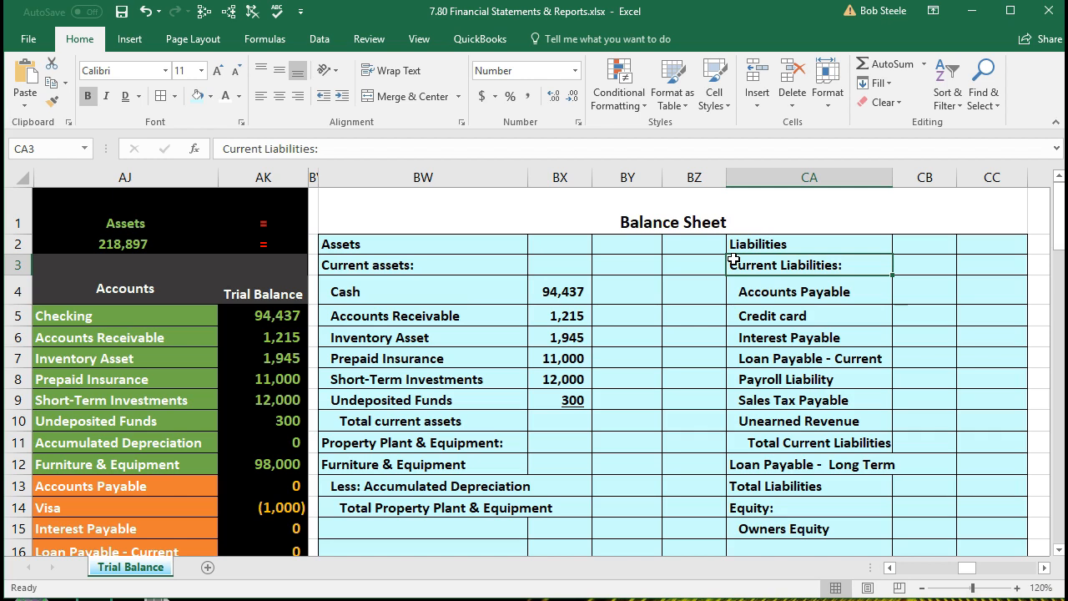
drag(555, 291, 558, 400)
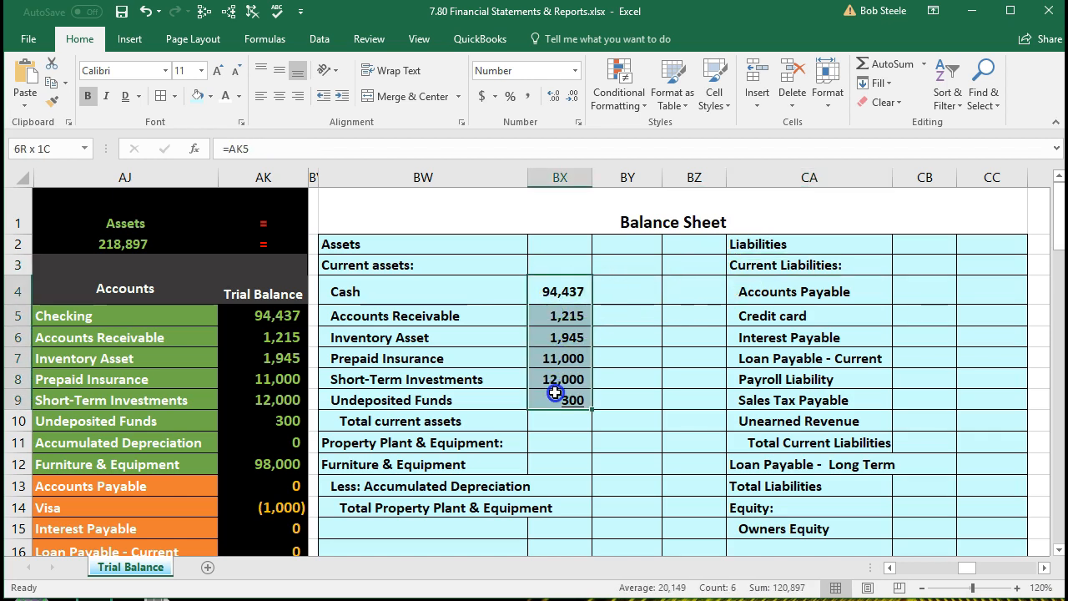
click(636, 420)
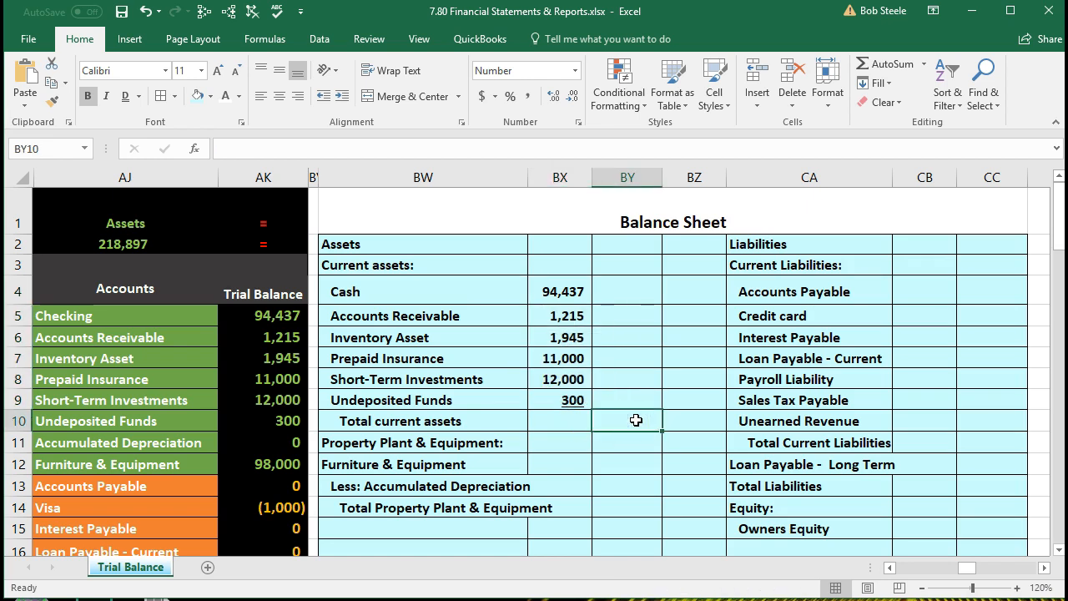
Switch to Calculator, place it beside the current asset amounts, and add 94437 + 1215 + 1945 + 11000 + 12000 + 300.
key(alt+Tab)
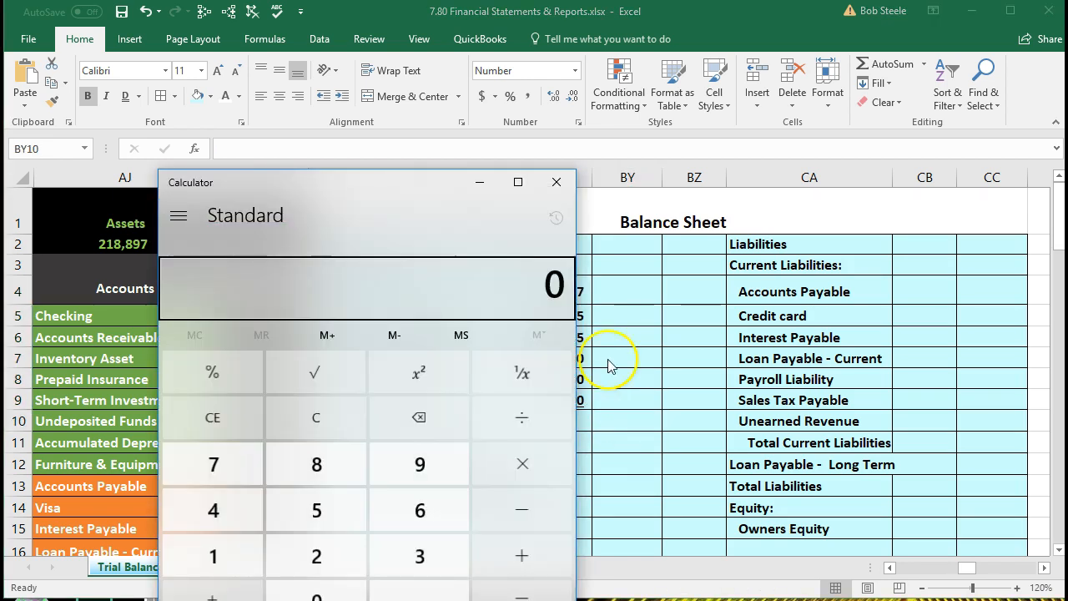
drag(575, 171, 425, 191)
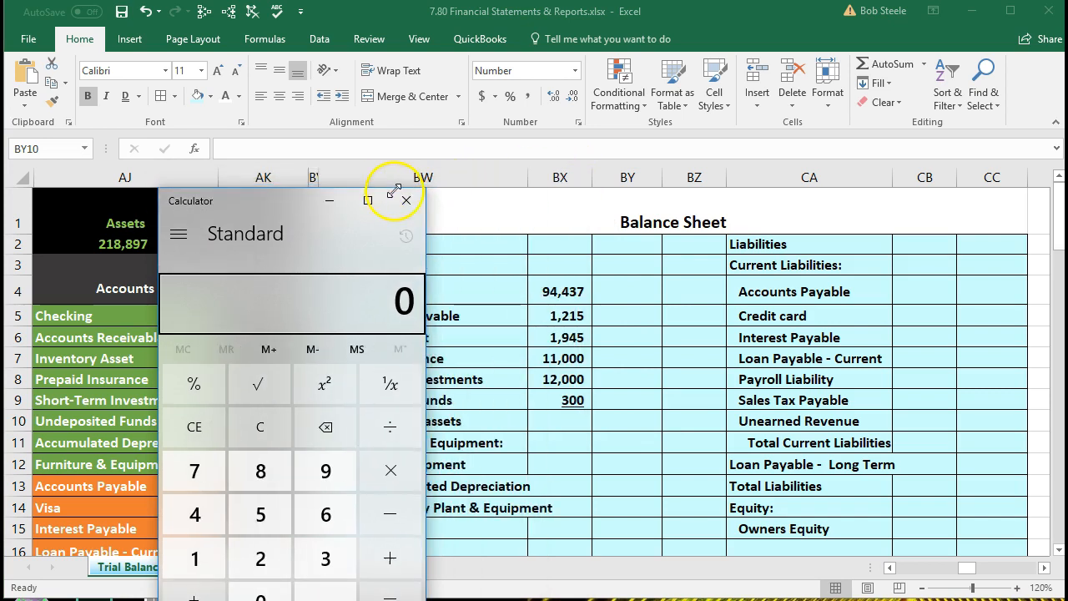
drag(271, 211, 720, 203)
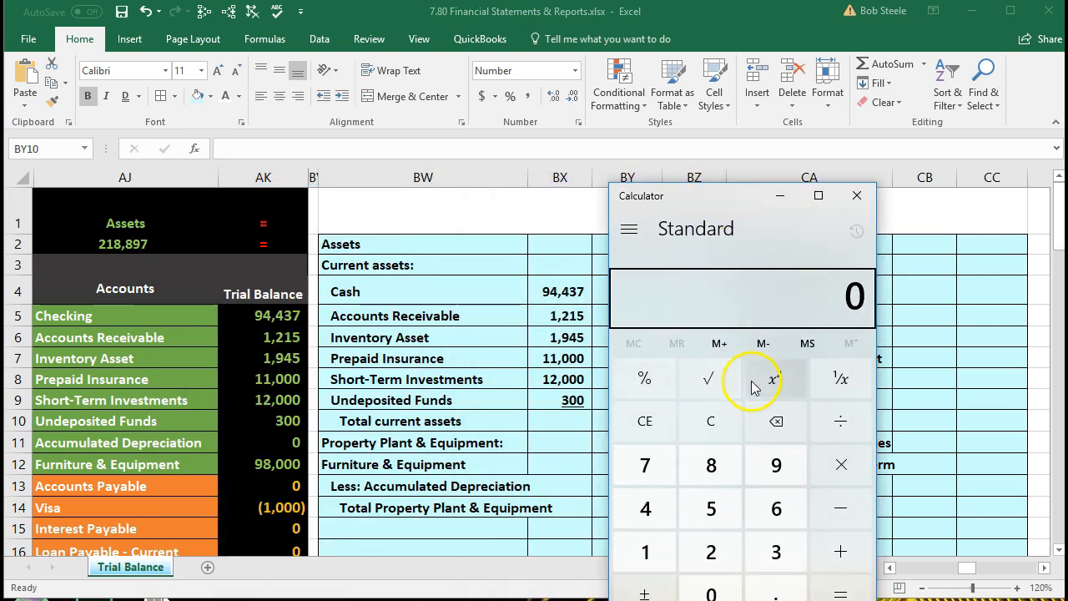
text(944)
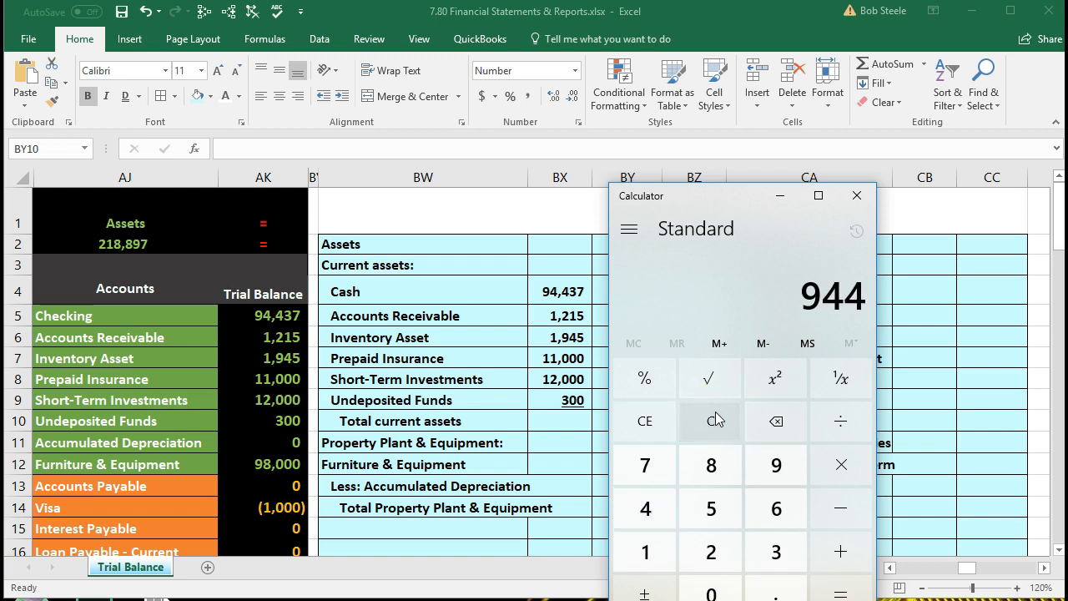
text(37+1215+19)
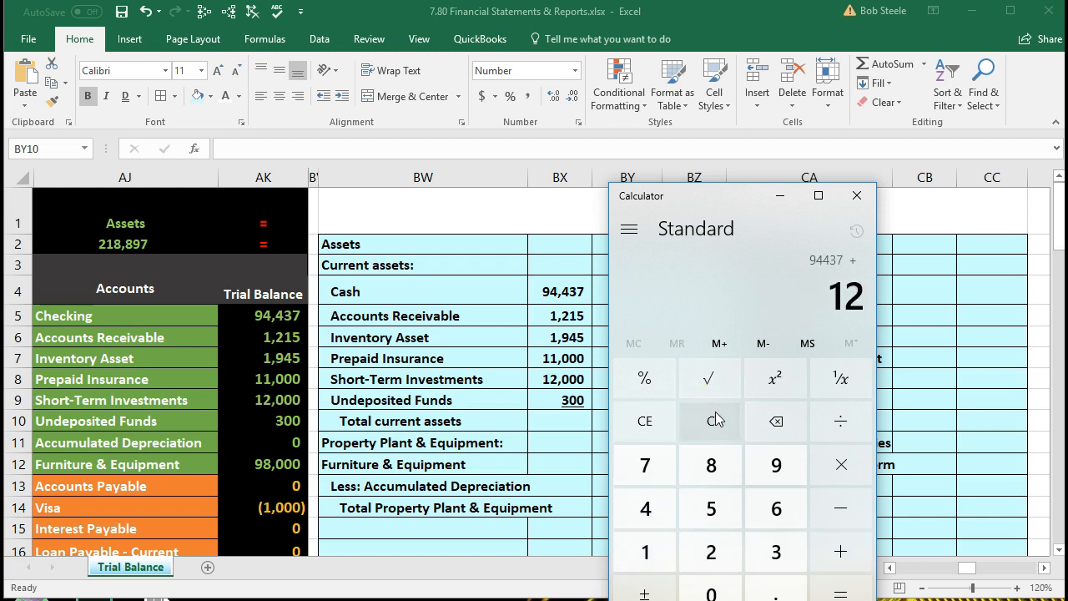
text(45+11000)
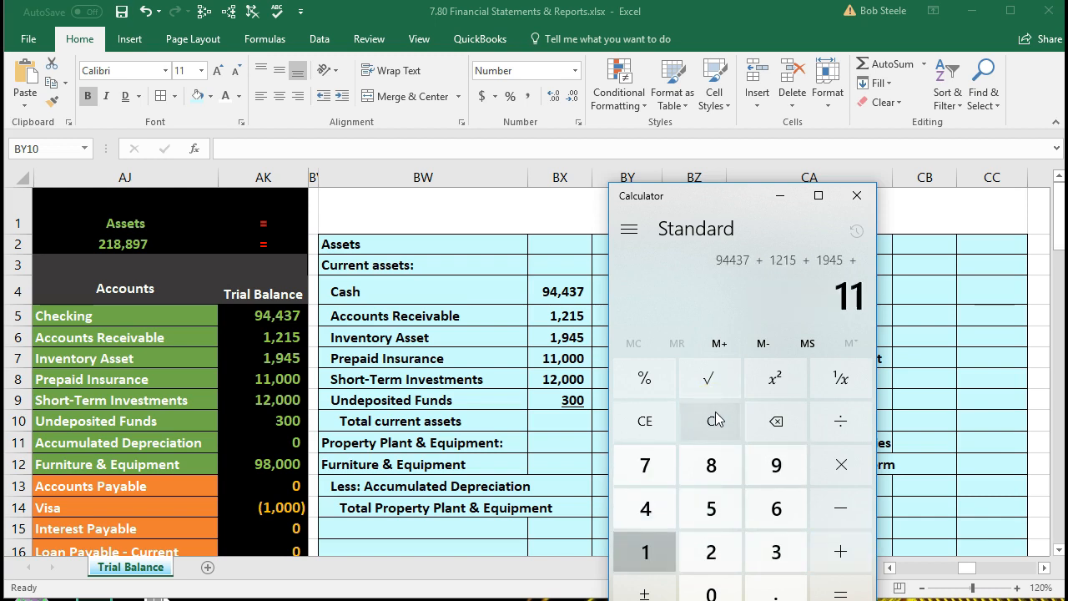
text(+12000)
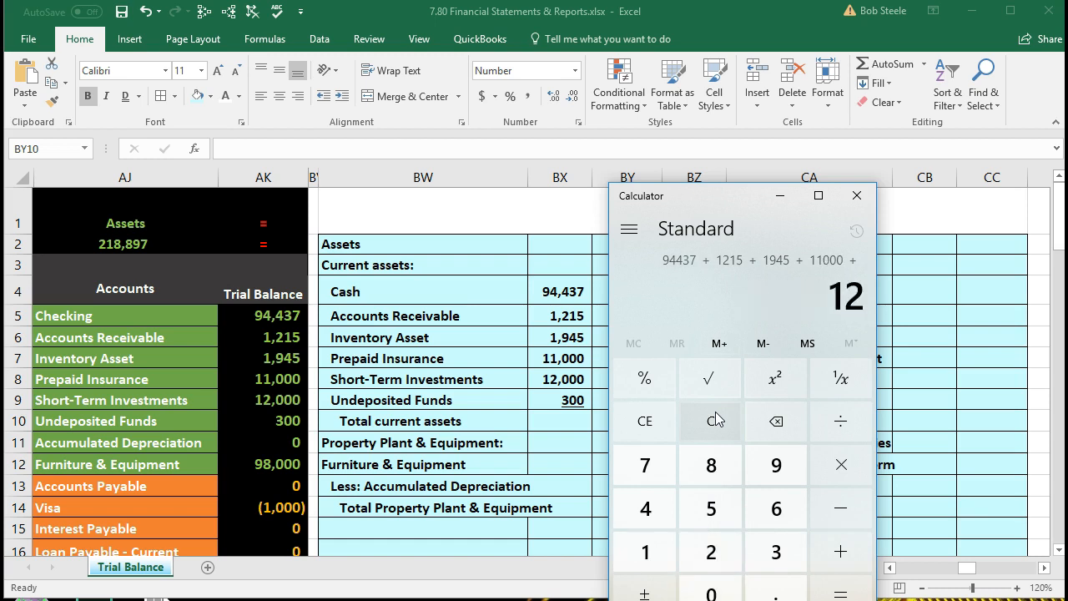
text(+300)
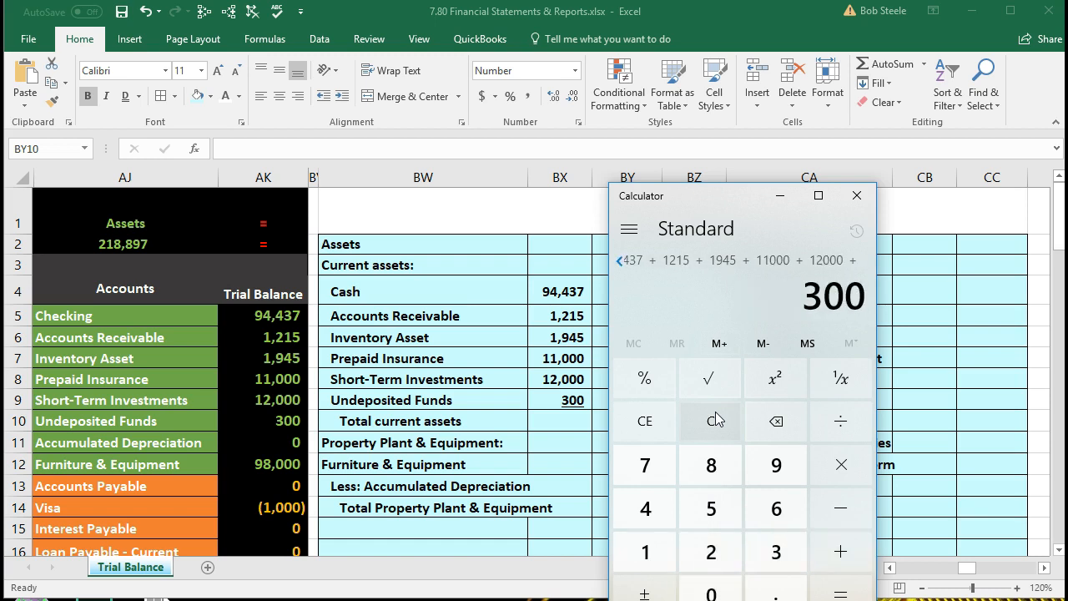
key(Return)
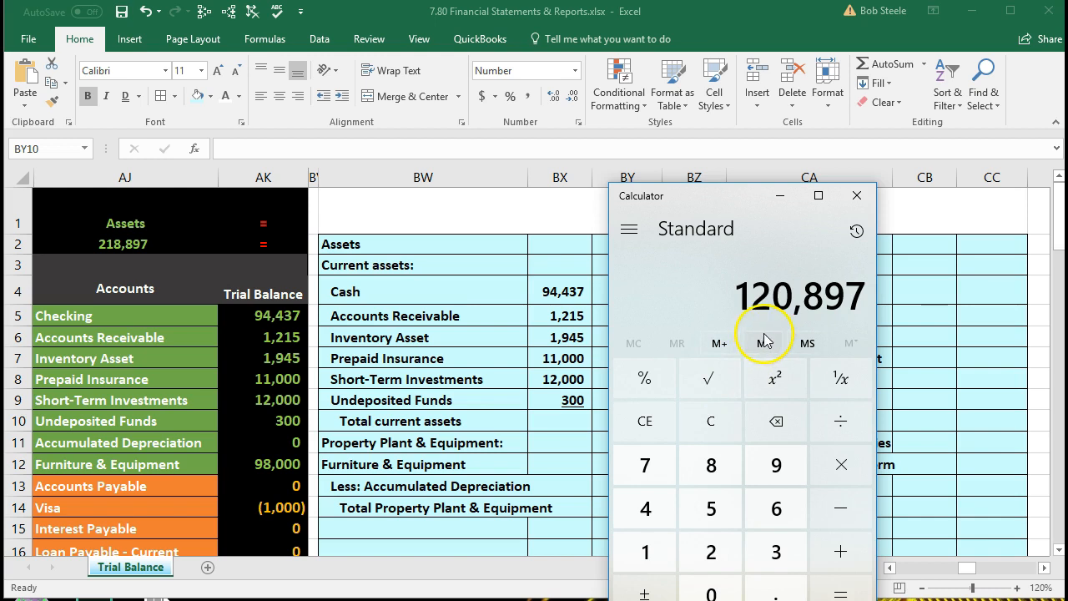
Return to Excel and total the current assets in BY10 with =SUM(BX4:BX9).
click(530, 402)
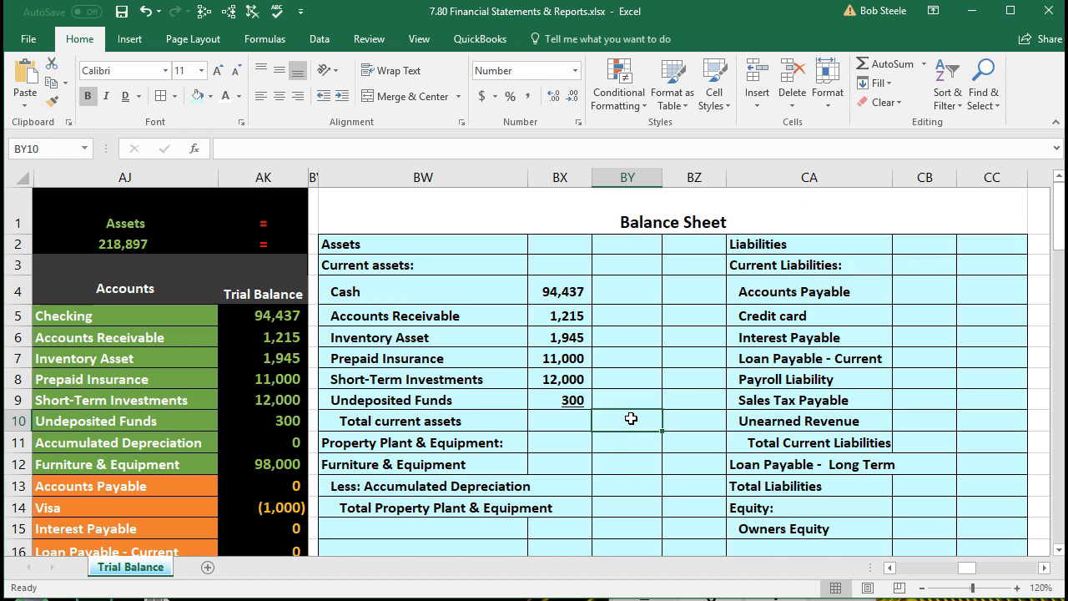
text(=sum)
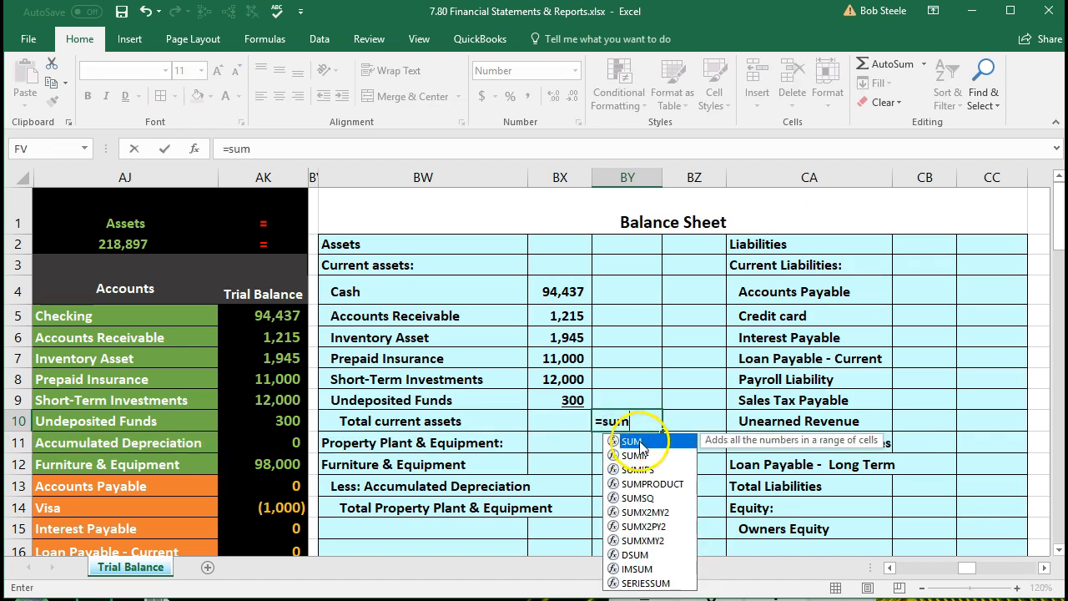
double_click(639, 443)
drag(564, 292, 570, 400)
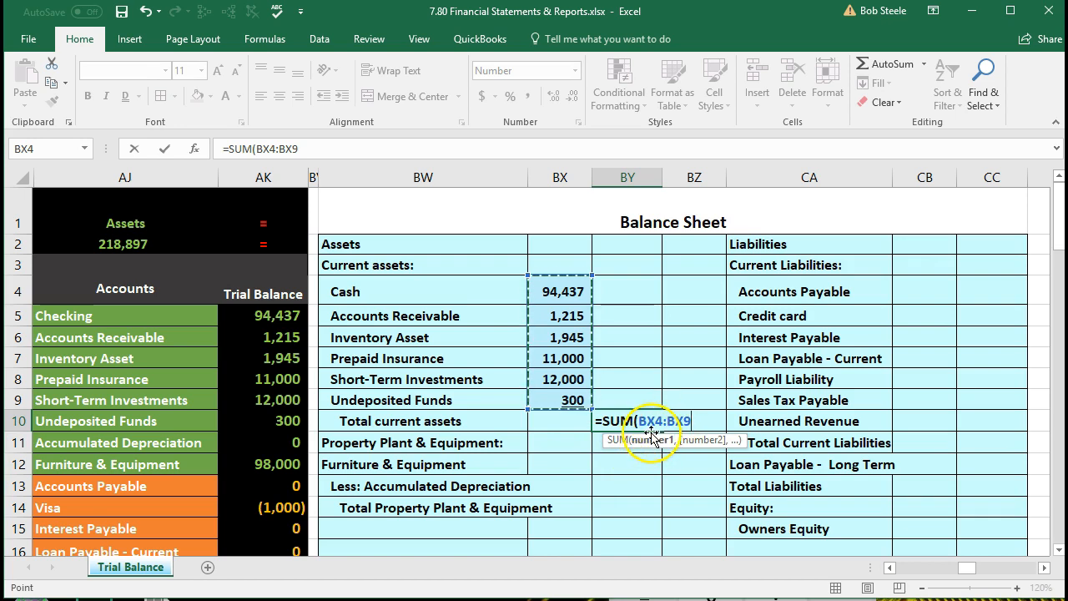
key(Return)
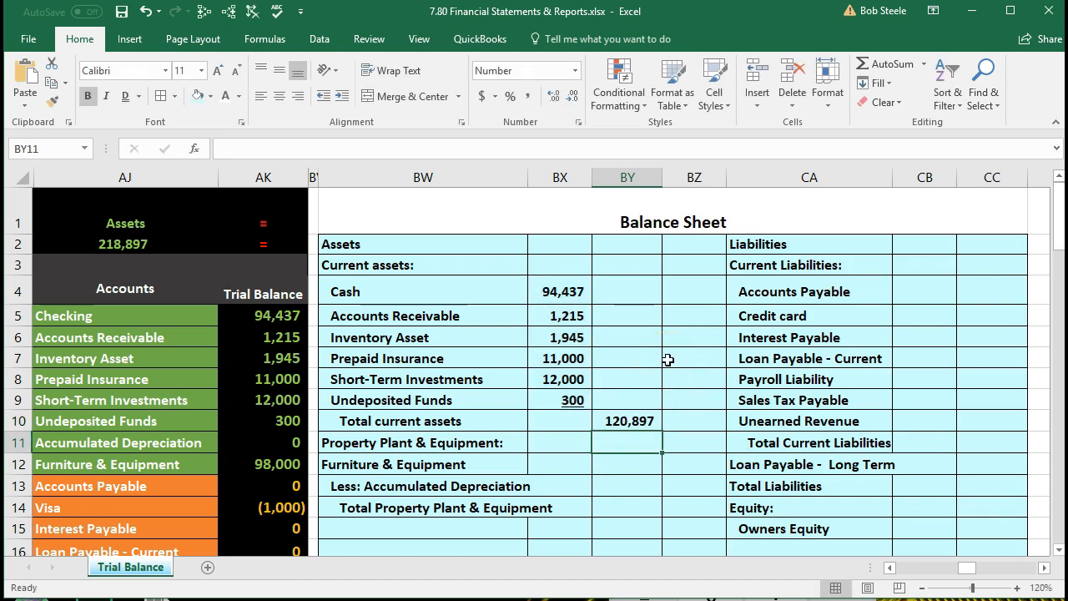
Indent the Furniture & Equipment label in BW12 one level under the Property Plant & Equipment heading.
click(625, 420)
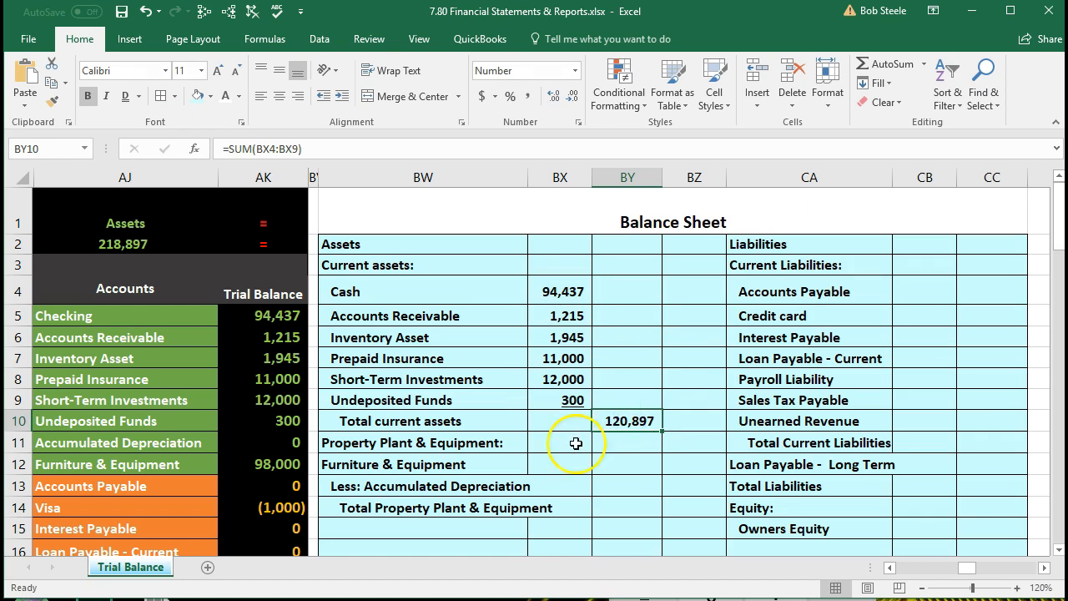
click(395, 467)
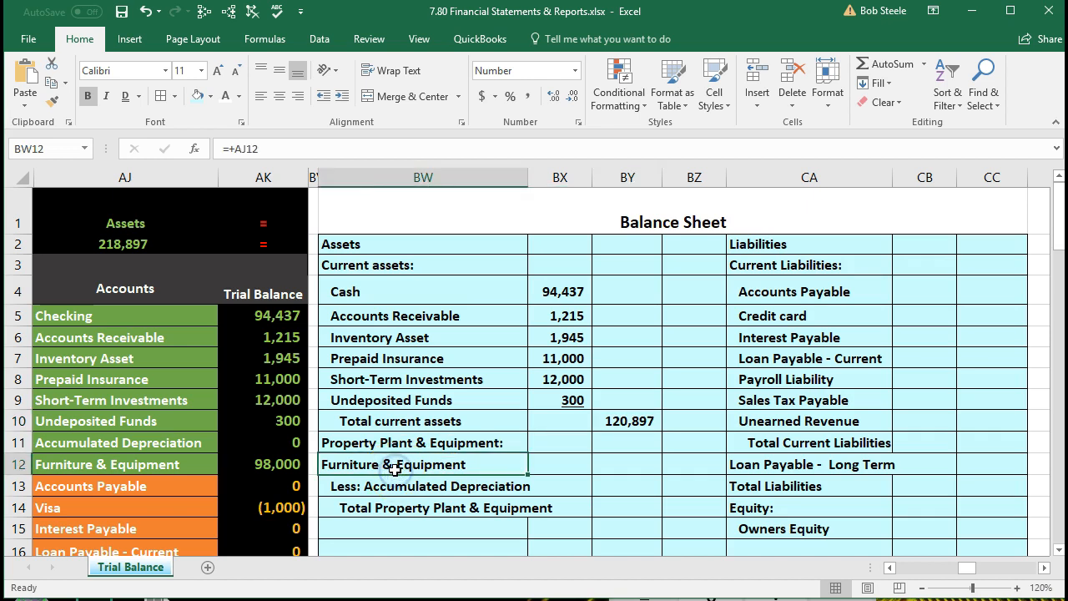
click(341, 96)
click(541, 443)
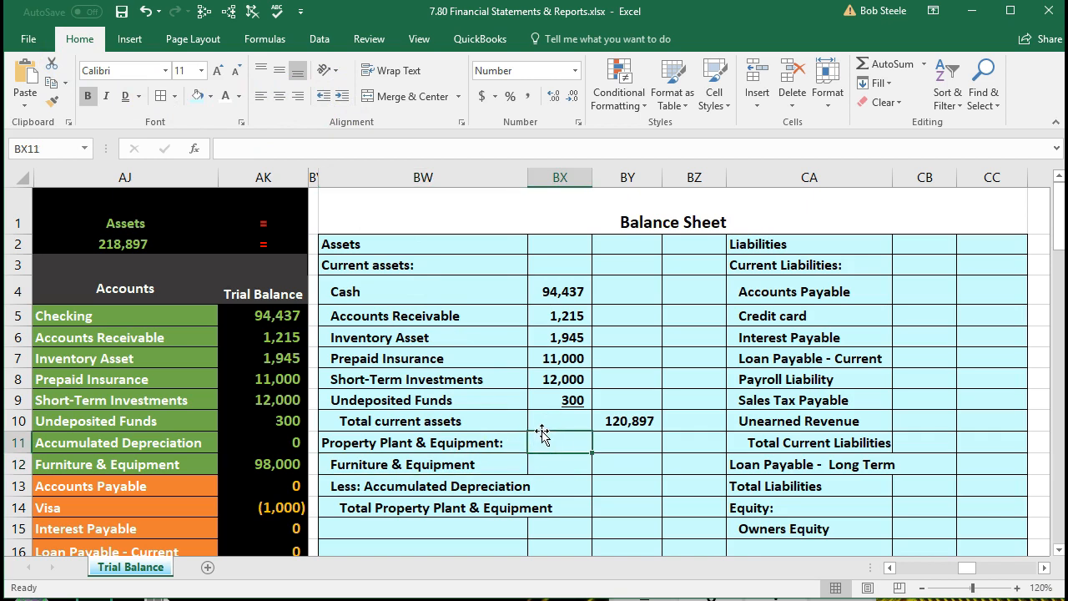
Link the Balance Sheet's Furniture & Equipment amount in BX12 to AK12 and Accumulated Depreciation in BX13 to AK11.
click(513, 440)
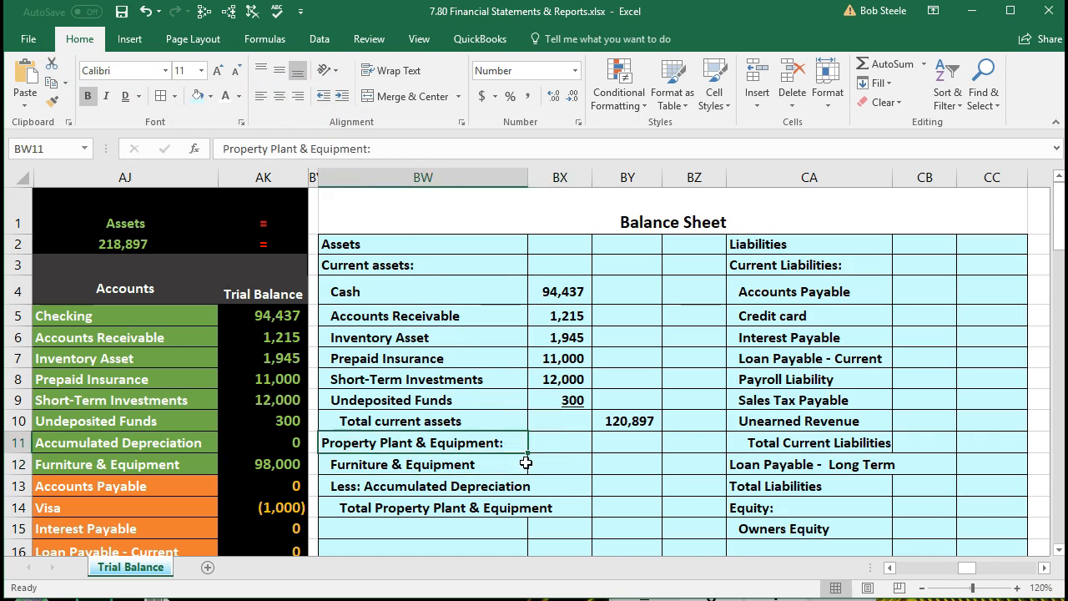
drag(489, 464, 488, 485)
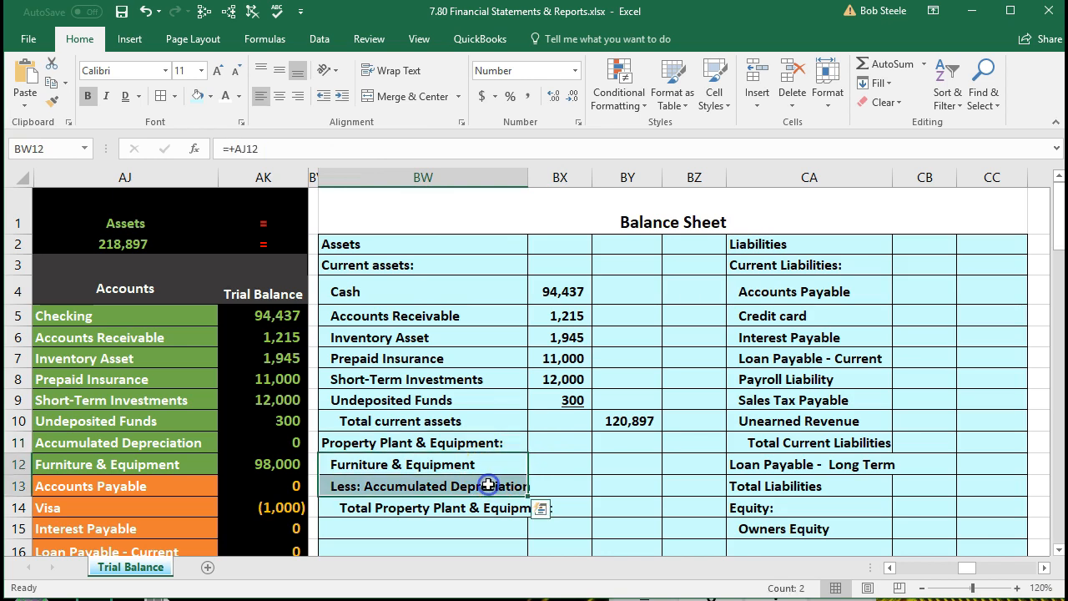
click(552, 462)
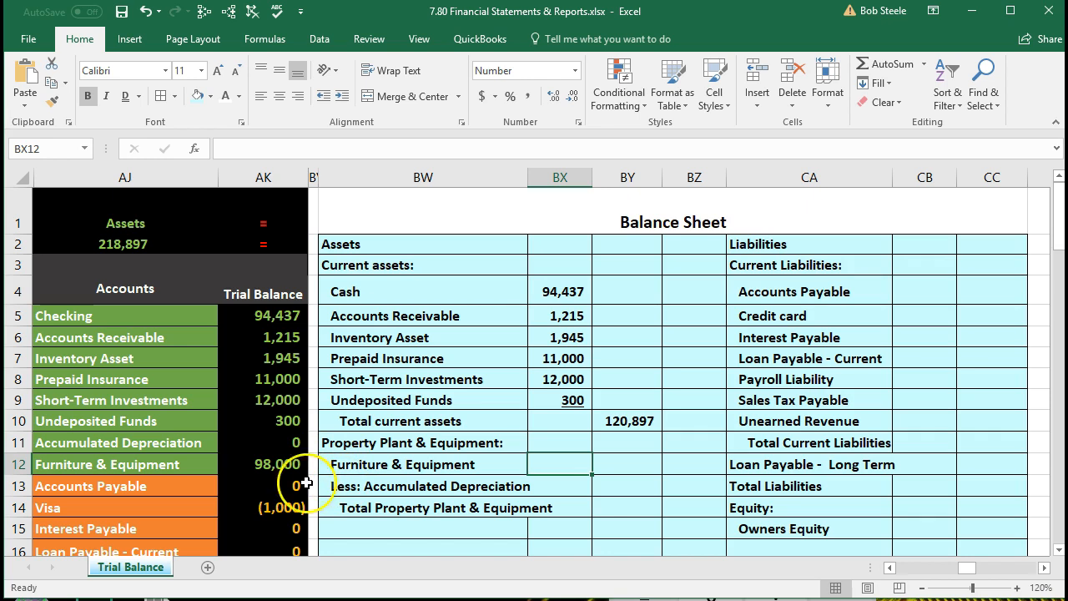
mouse_move(179, 443)
mouse_down()
mouse_move(209, 444)
mouse_move(176, 457)
mouse_up()
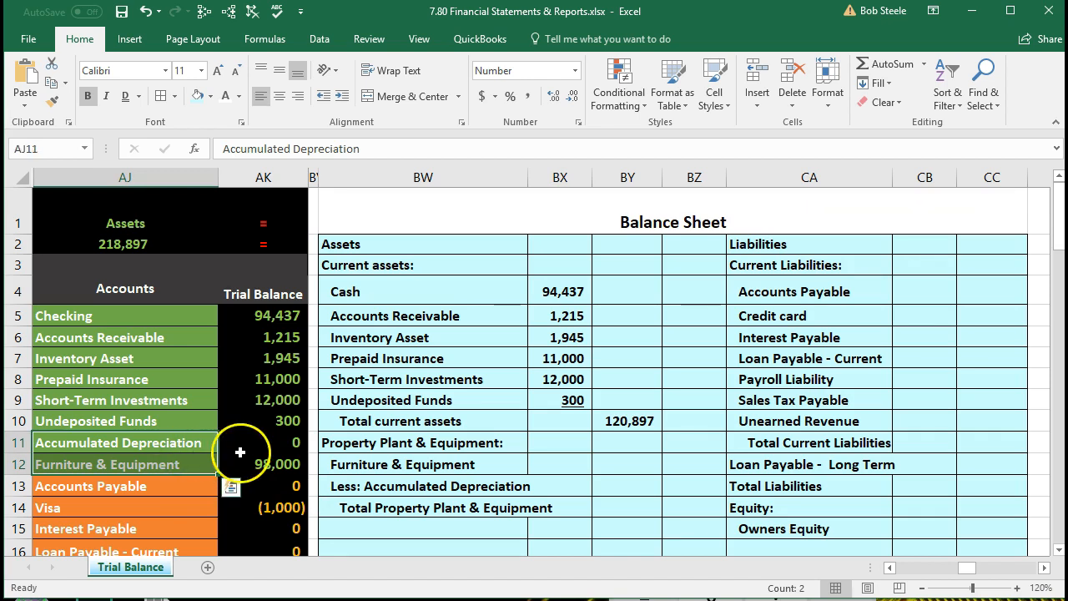
click(190, 448)
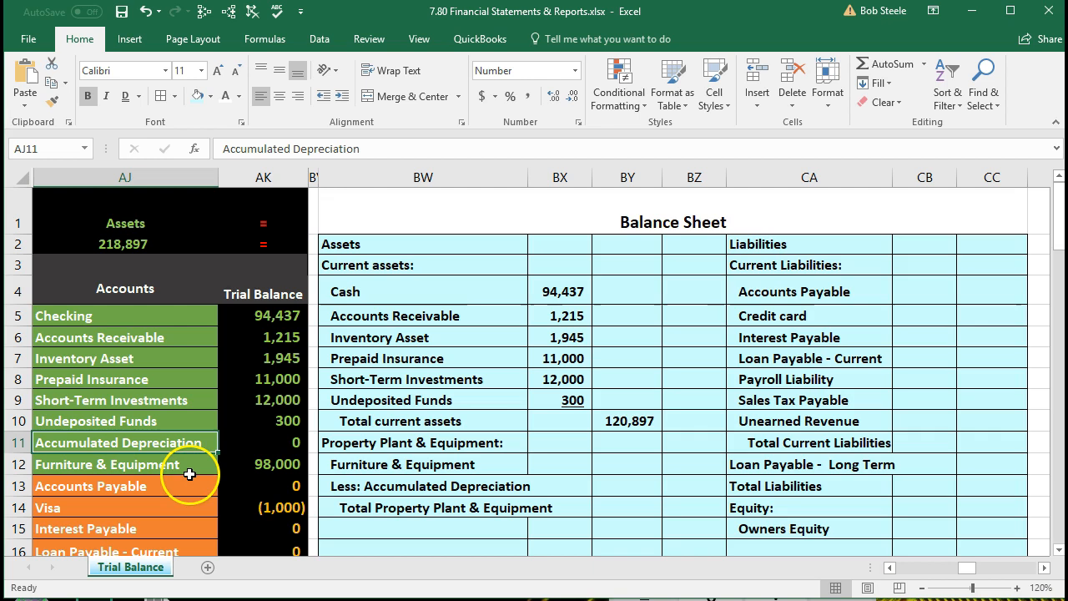
click(547, 460)
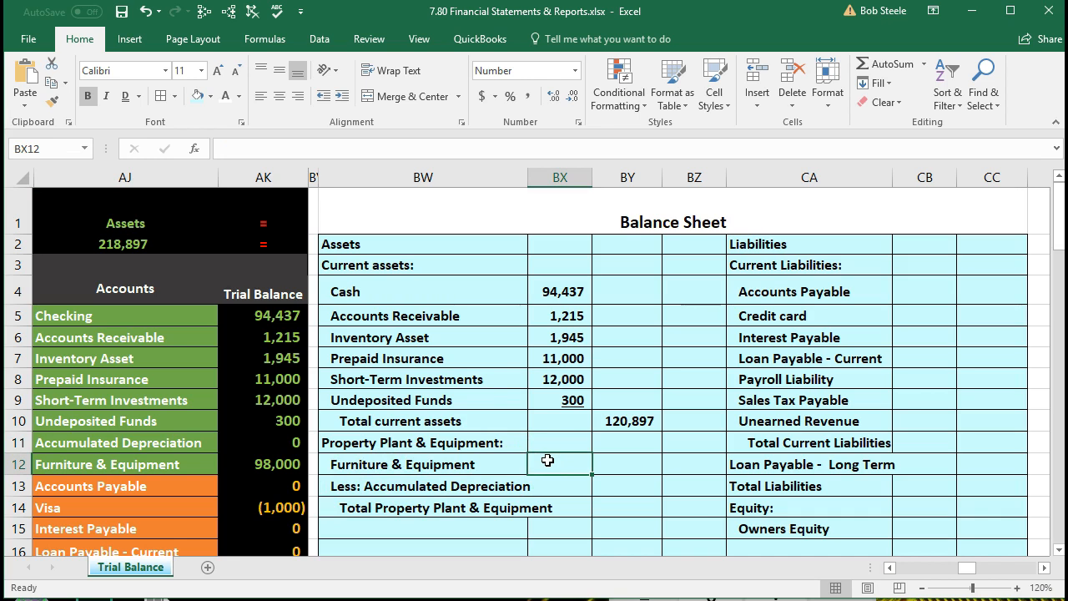
text(=)
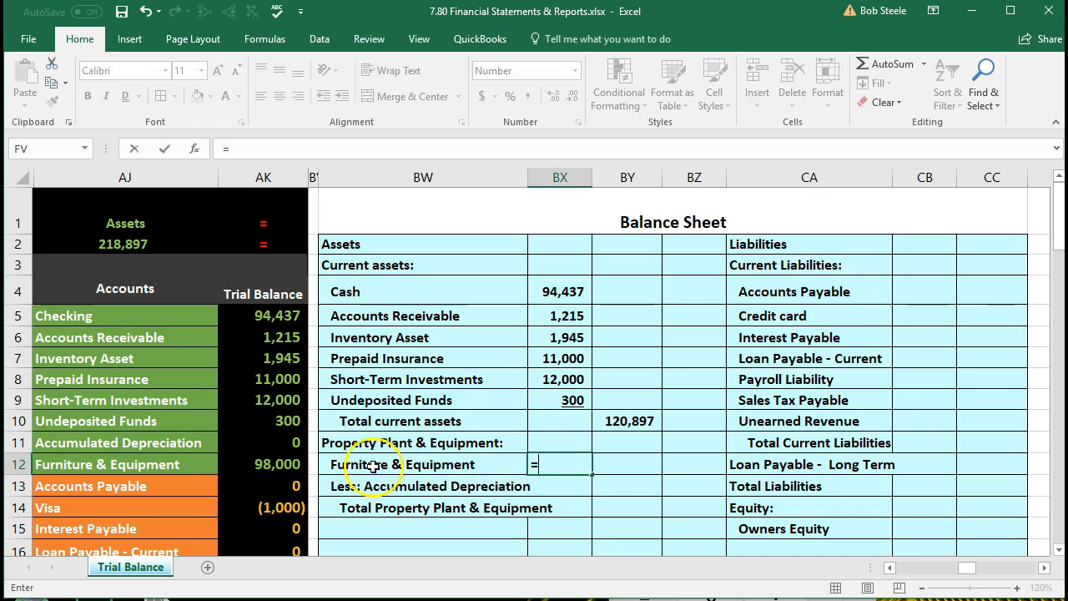
click(275, 464)
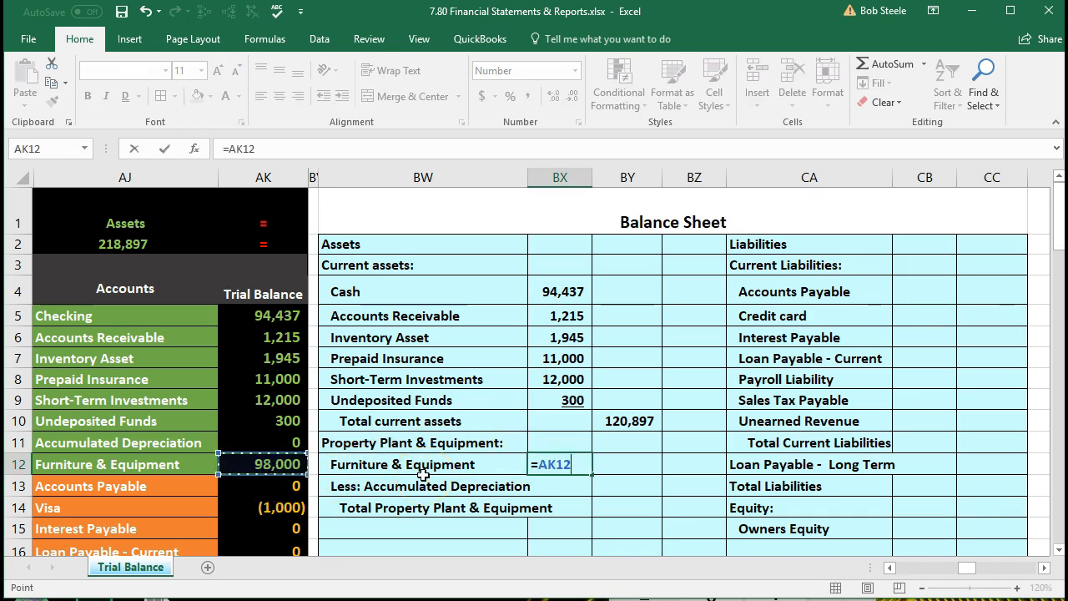
key(Return)
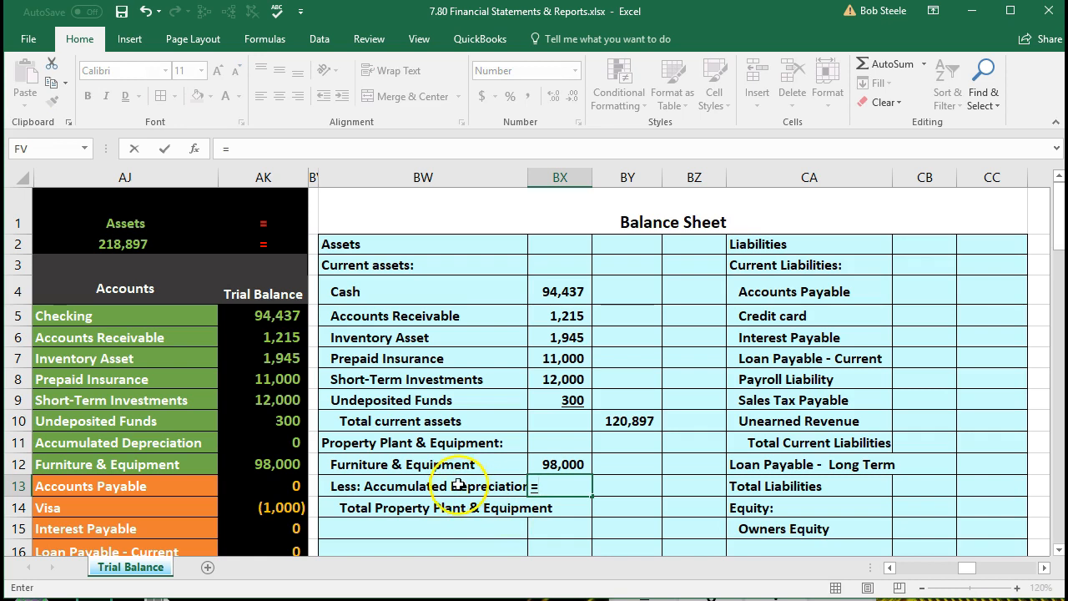
click(286, 445)
key(Return)
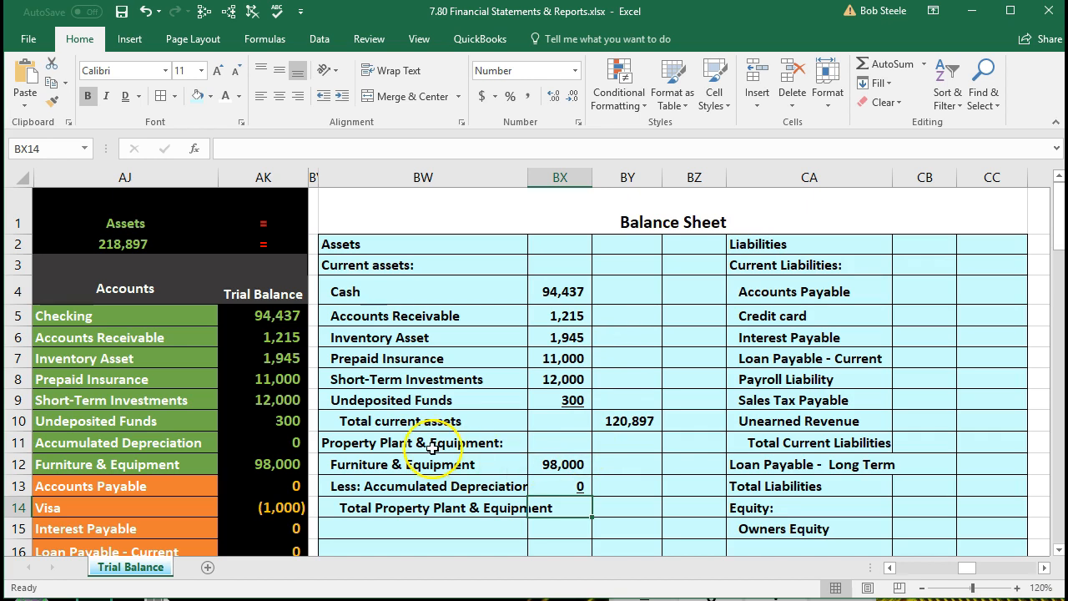
Calculate Total Property Plant & Equipment in BY14 with =BX12-BX13.
click(627, 505)
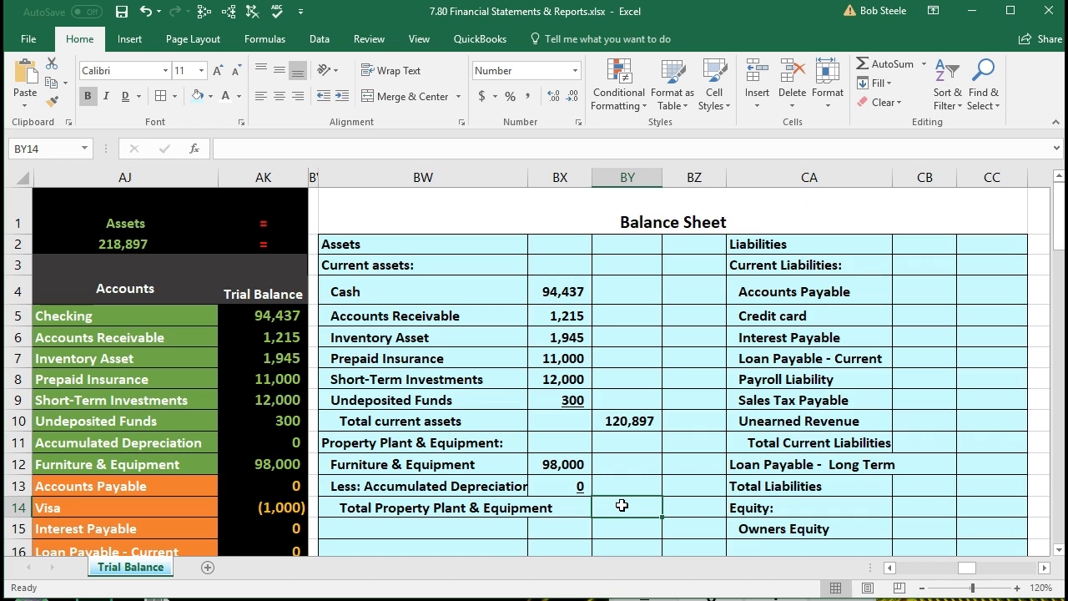
text(=)
click(564, 463)
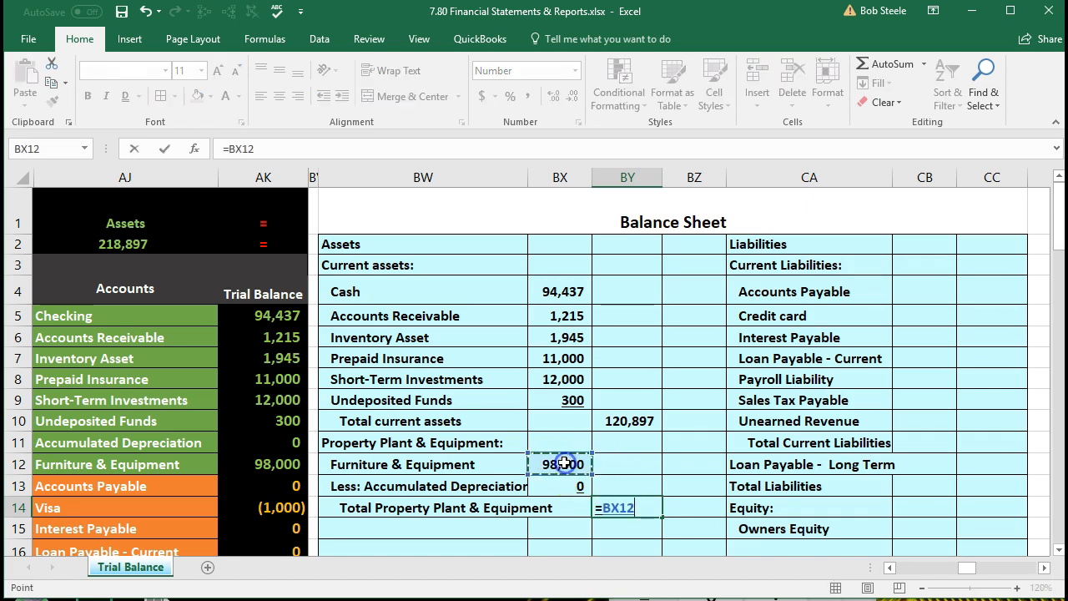
text(-)
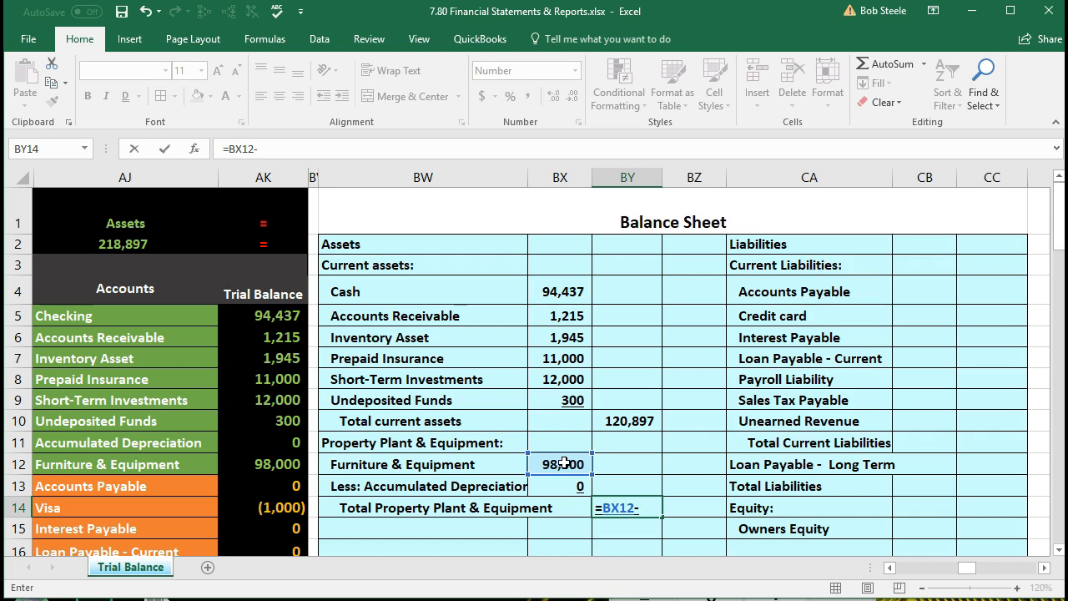
click(564, 484)
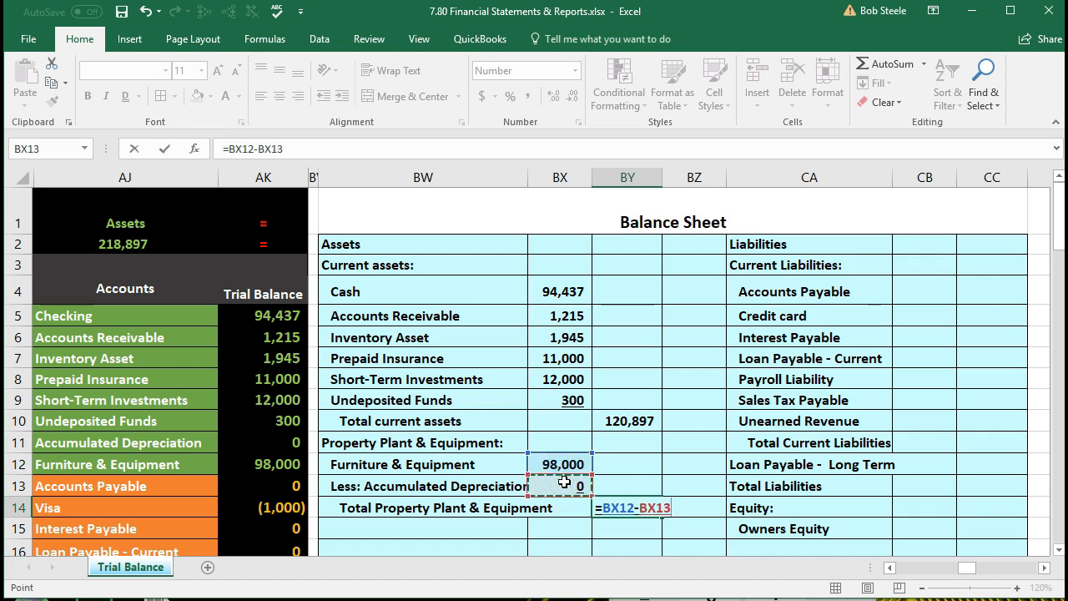
key(Return)
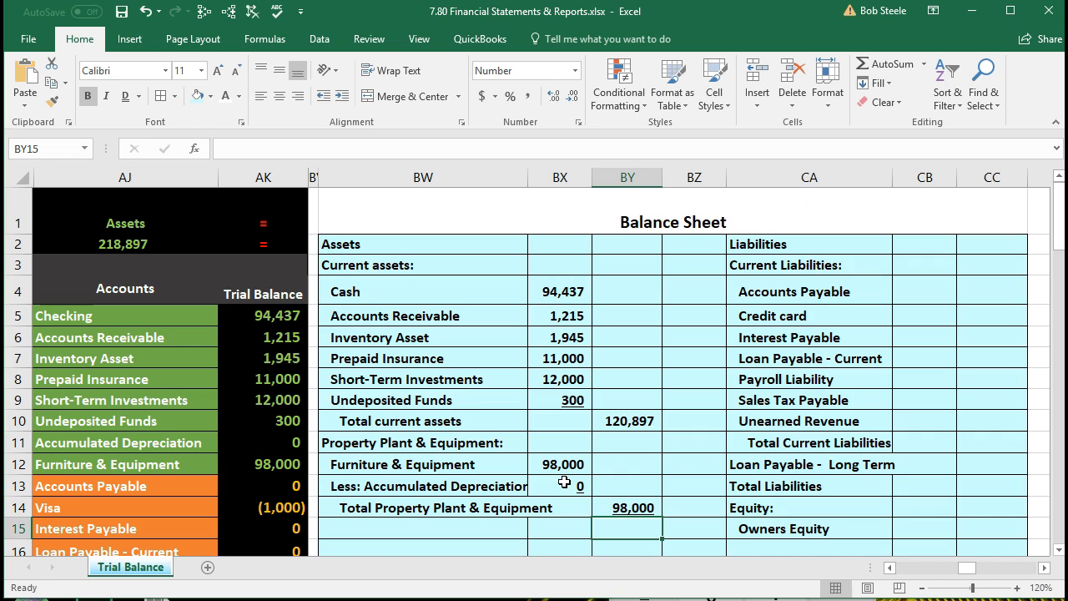
click(564, 484)
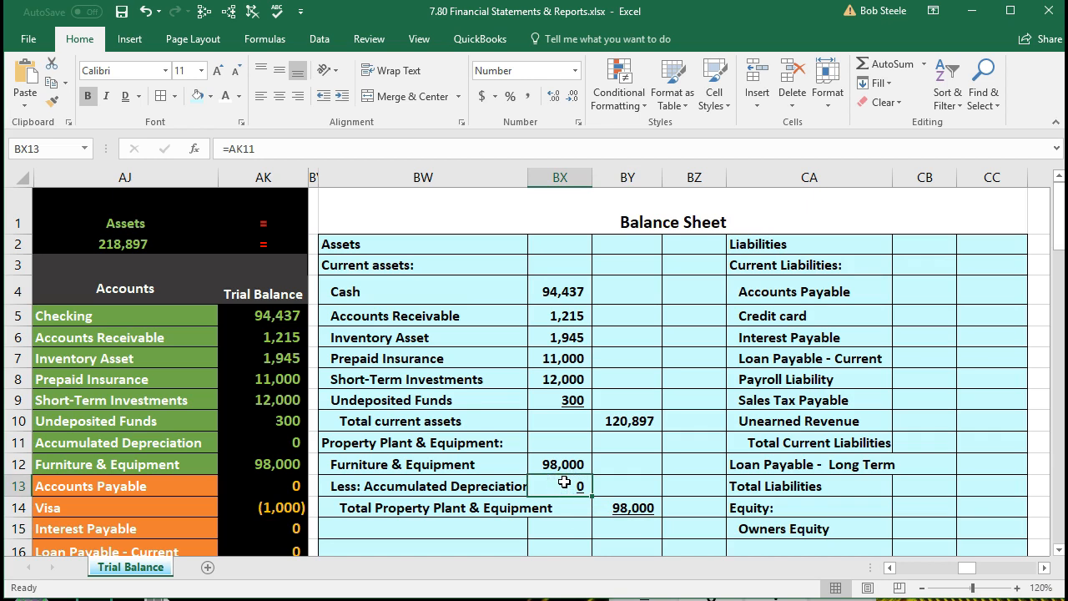
Total the assets in BY17 with =SUM(BY10:BY15).
scroll(564, 482, down, 1)
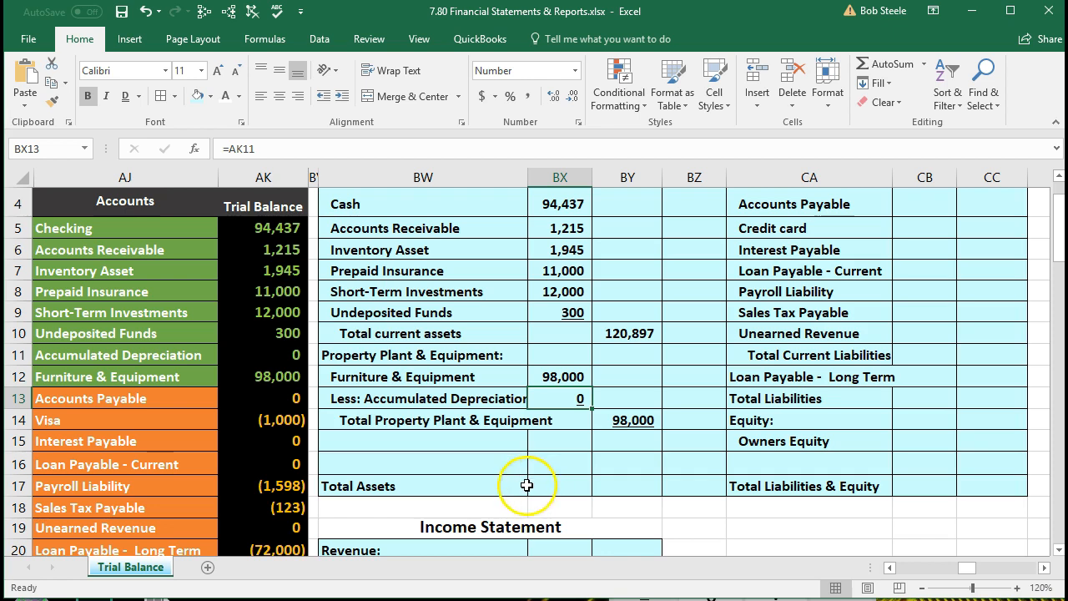
click(629, 486)
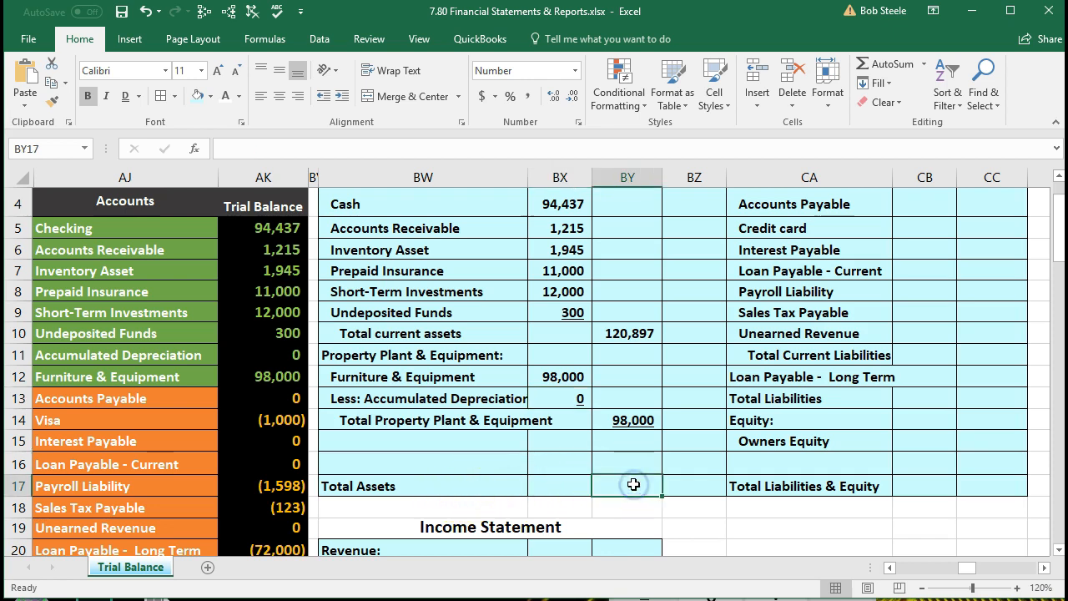
drag(633, 332, 640, 424)
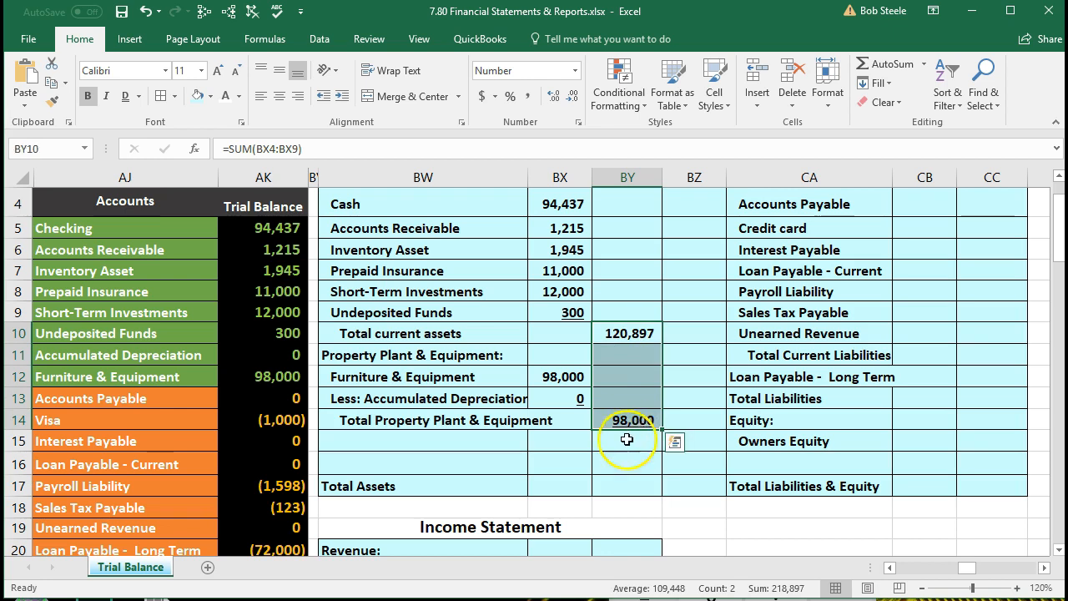
click(616, 485)
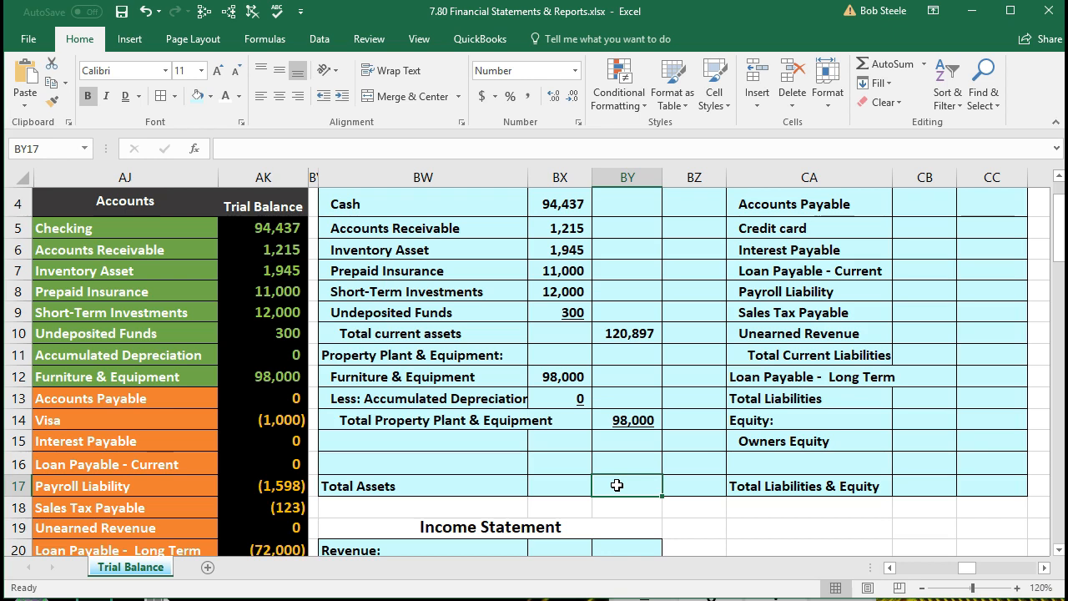
text(=sum)
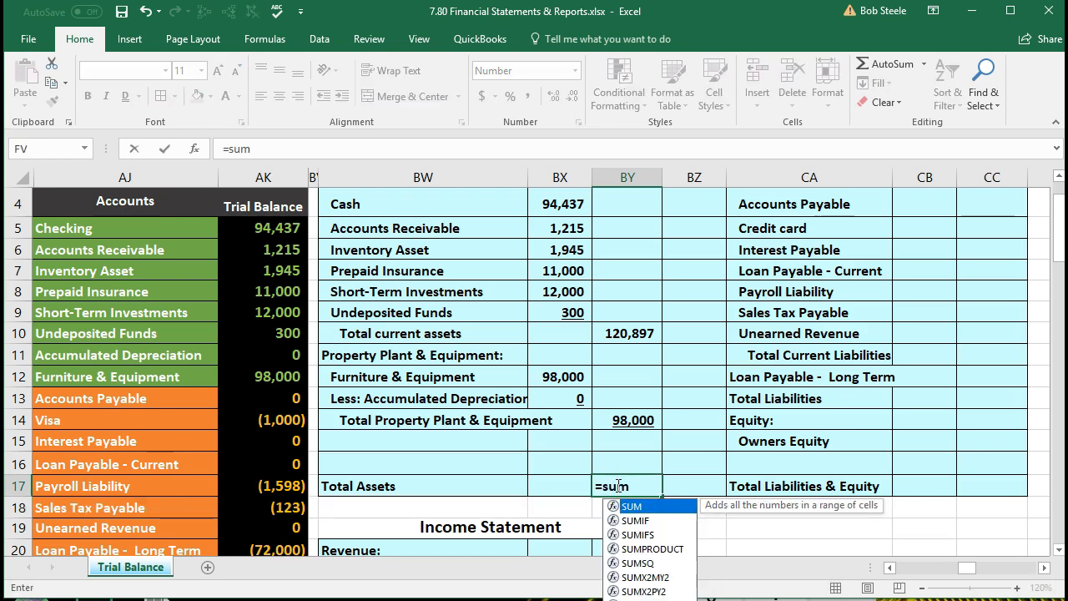
double_click(634, 507)
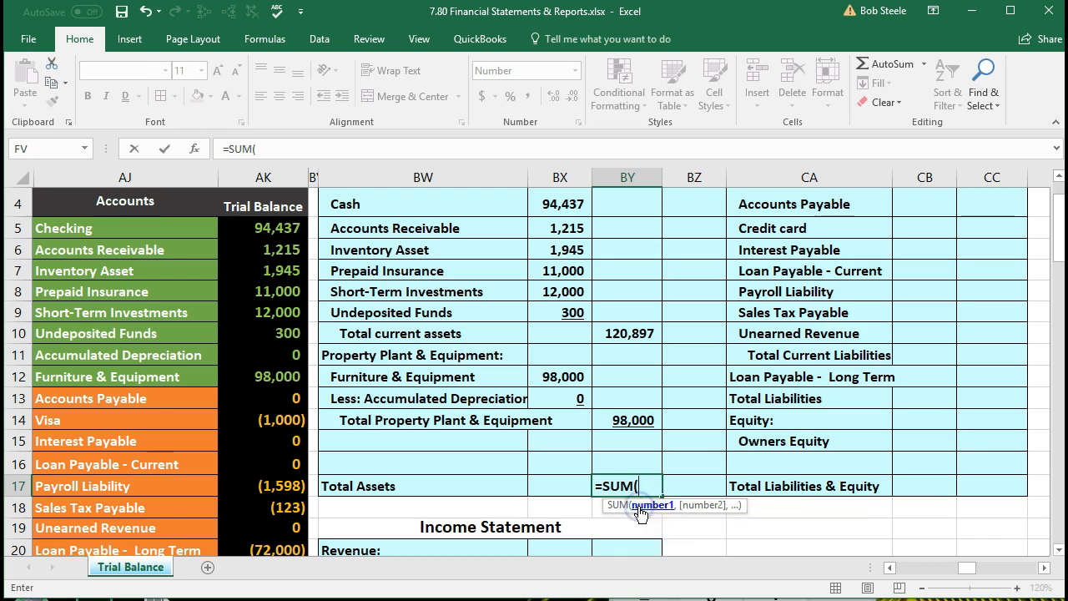
click(645, 333)
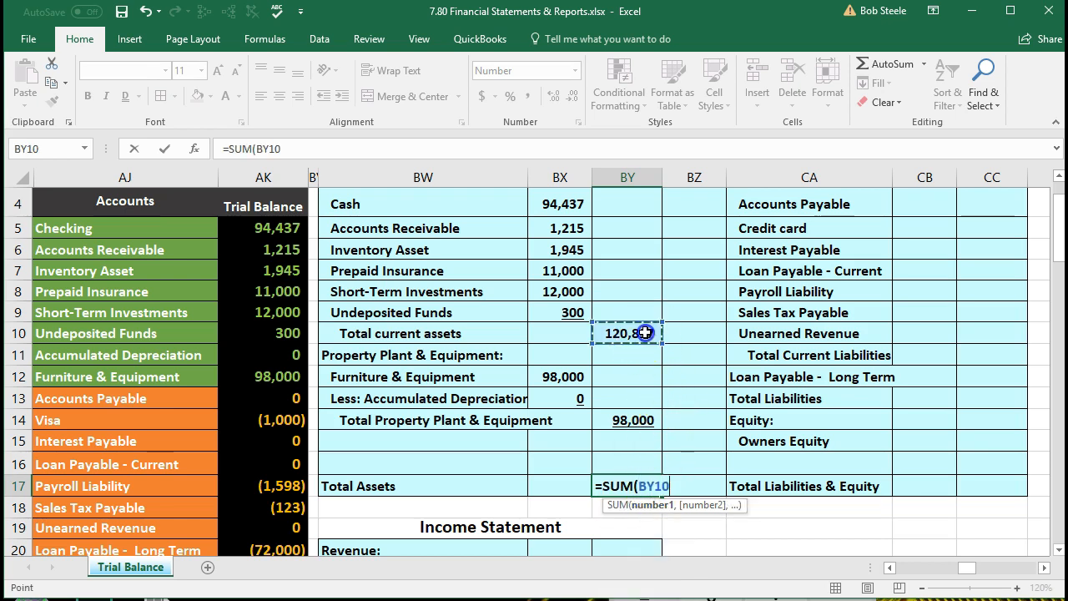
drag(645, 333, 644, 440)
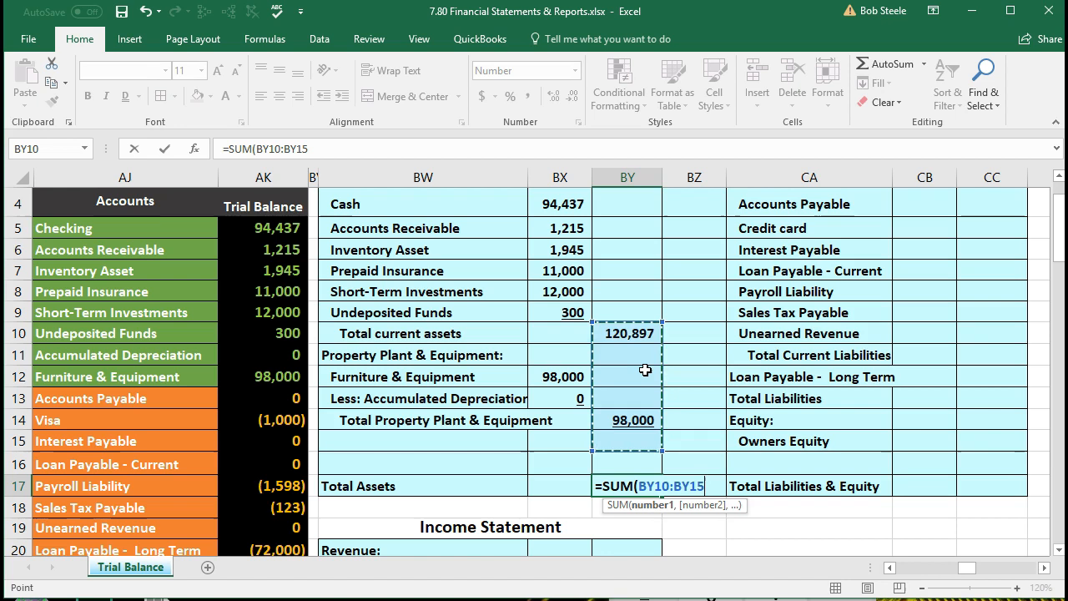
key(Return)
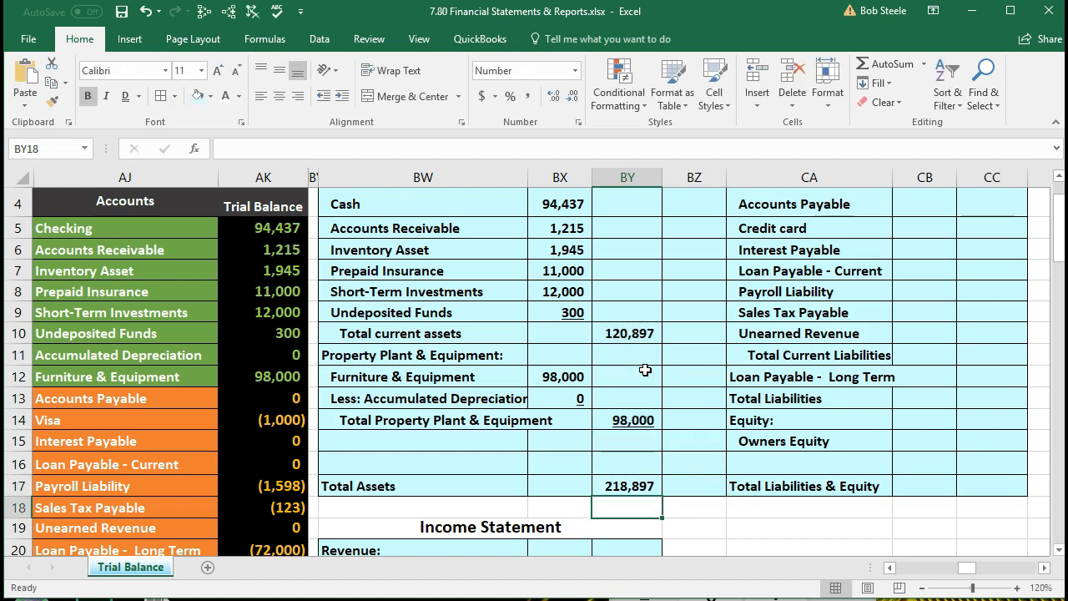
Compare the Balance Sheet's asset subtotals and Total Assets with the sums of trial balance ranges AK5:AK10, AK11:AK12 and AK5:AK12.
click(604, 484)
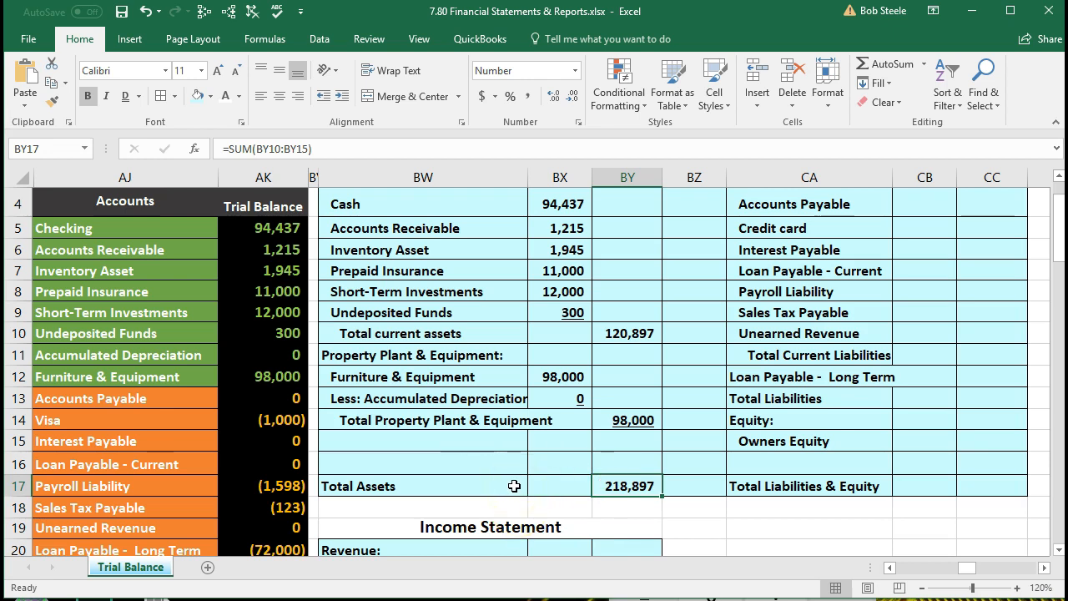
scroll(514, 486, up, 1)
click(617, 420)
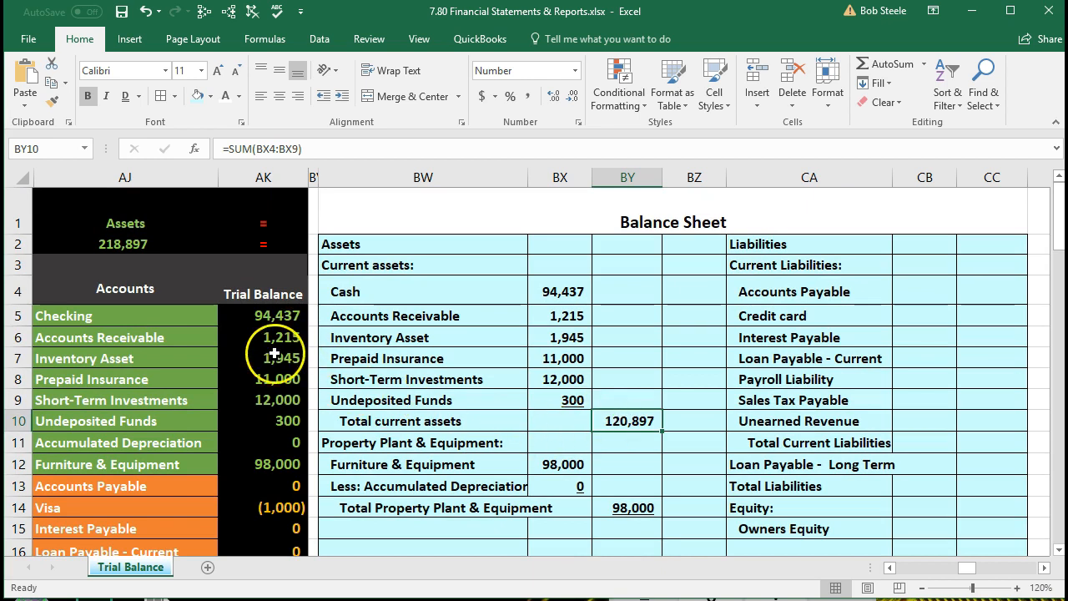
drag(263, 315, 277, 420)
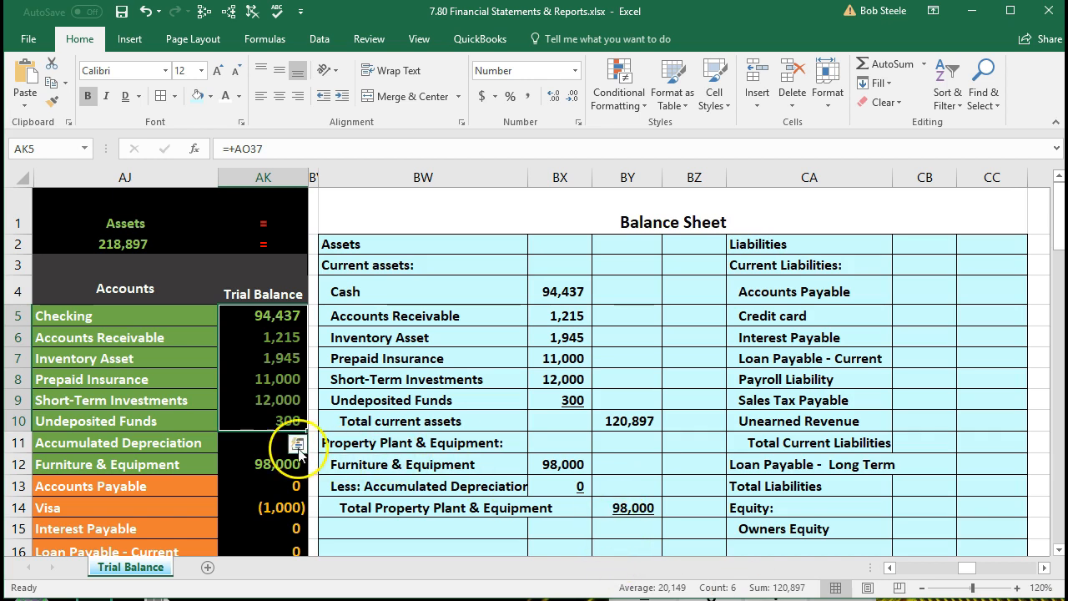
drag(292, 443, 292, 465)
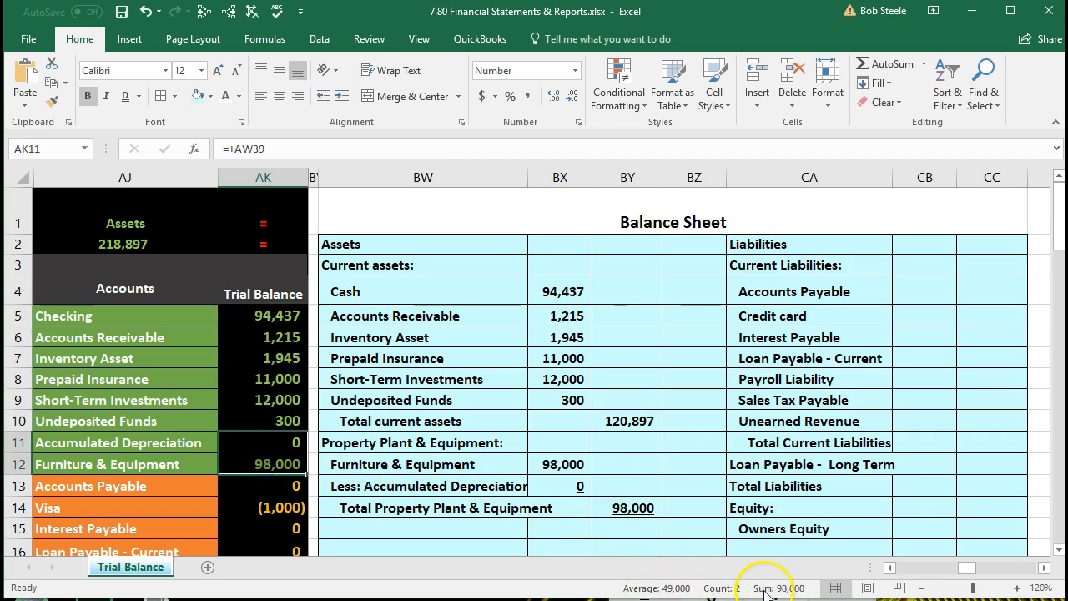
drag(275, 318, 290, 465)
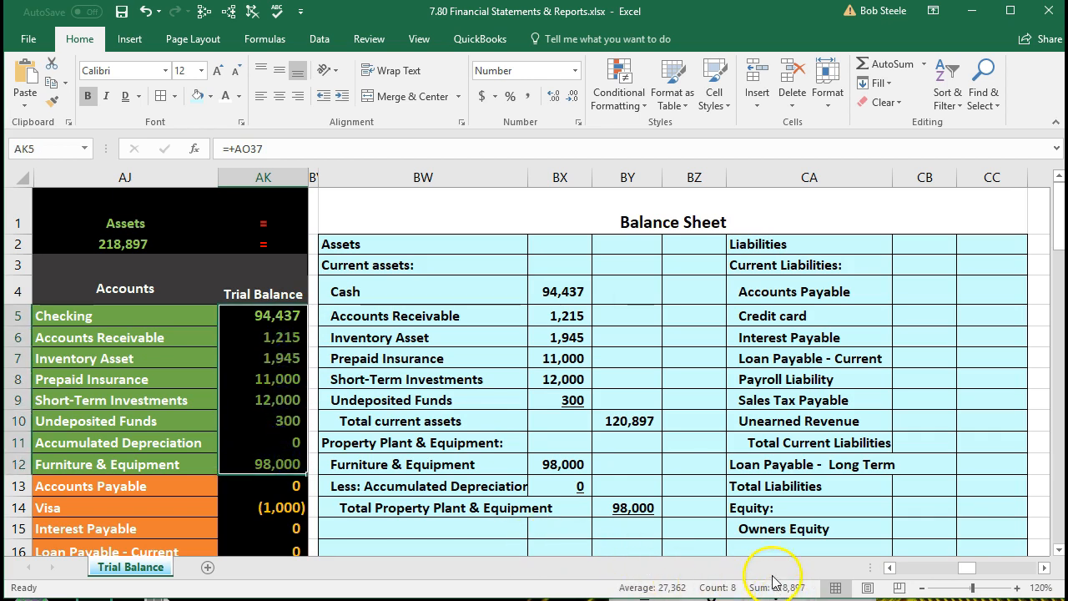
scroll(727, 477, down, 1)
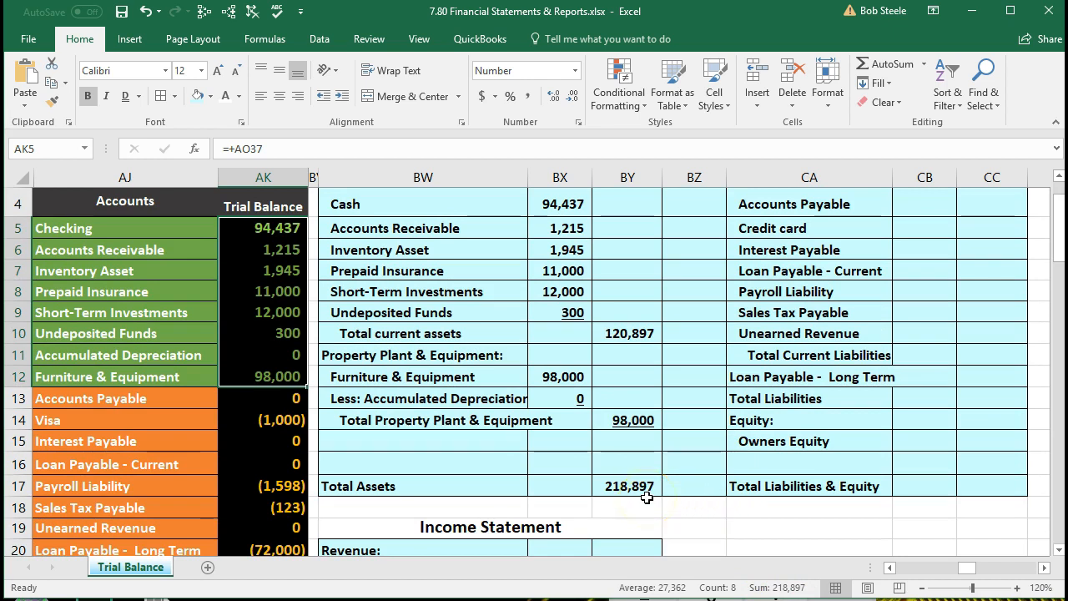
click(554, 415)
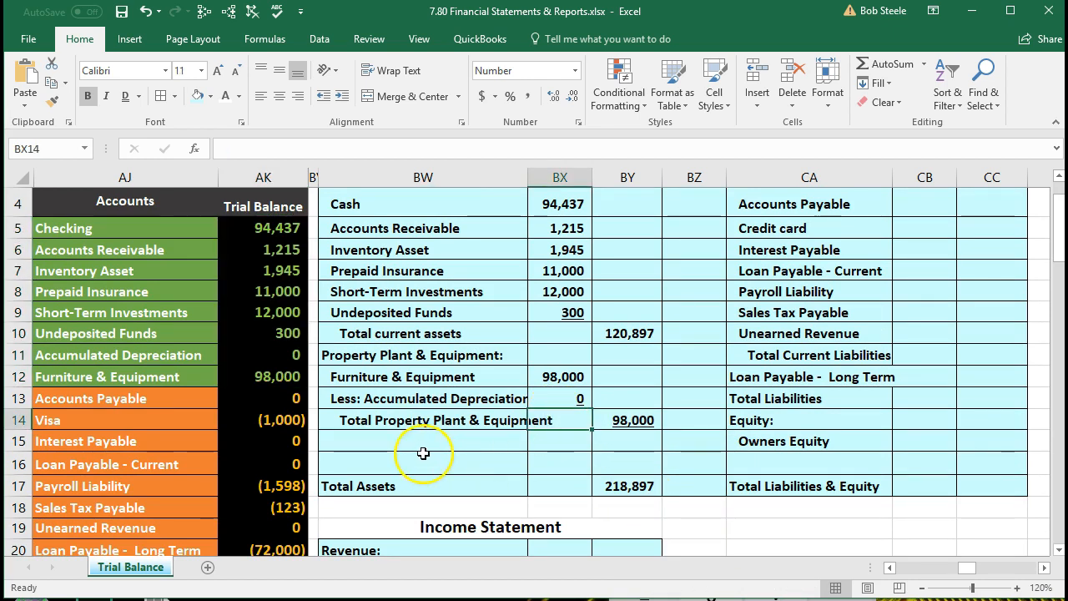
Fill cells BV5:BV12 beside the trial balance's asset accounts with yellow.
scroll(359, 446, up, 1)
click(179, 345)
drag(314, 310, 318, 457)
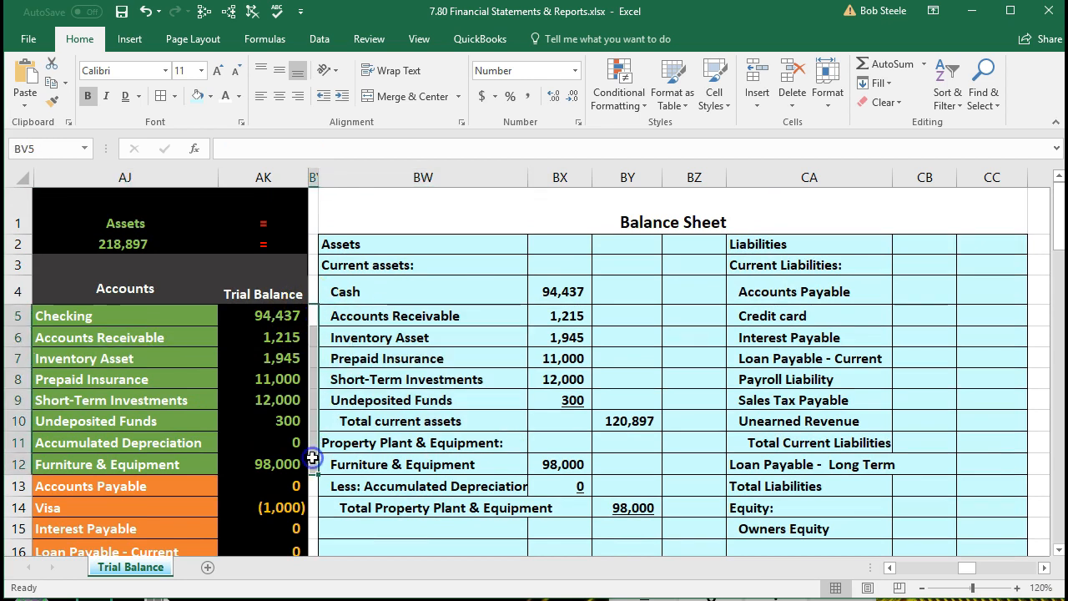
right_click(322, 461)
click(392, 504)
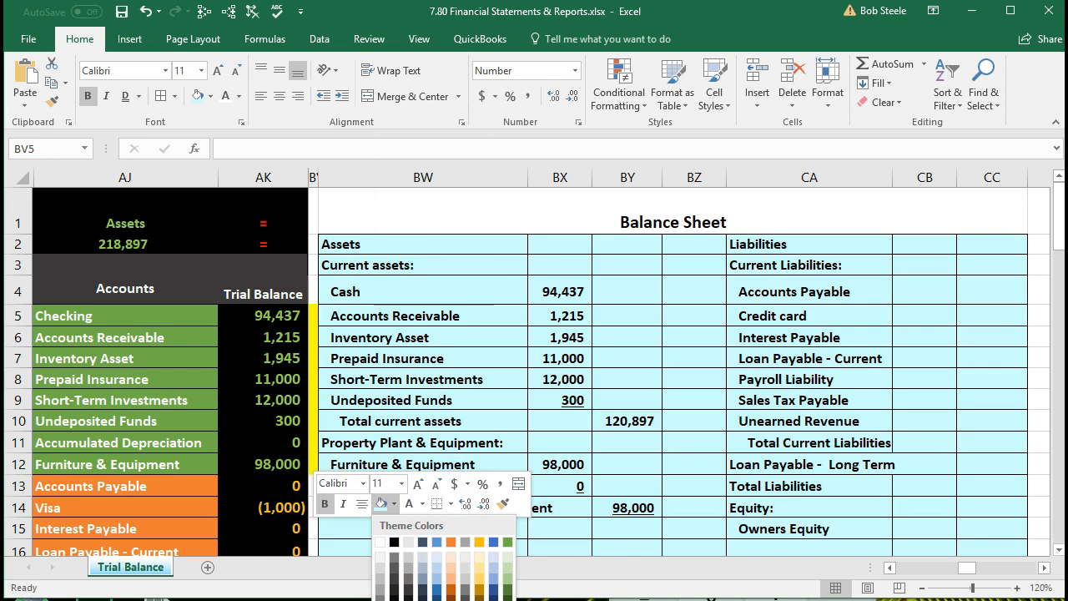
click(422, 600)
click(262, 440)
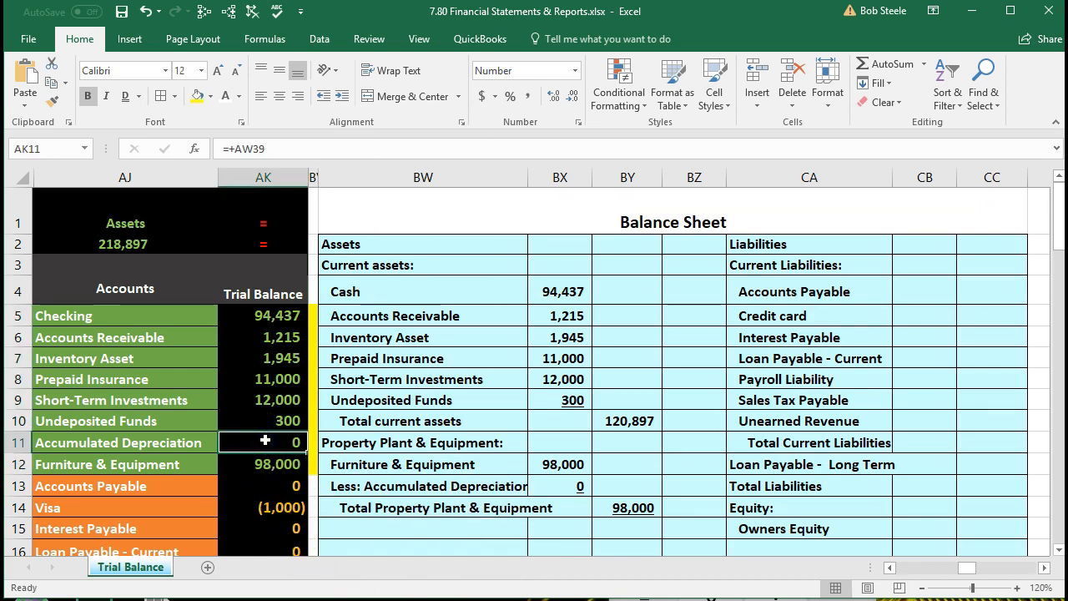
scroll(192, 465, down, 1)
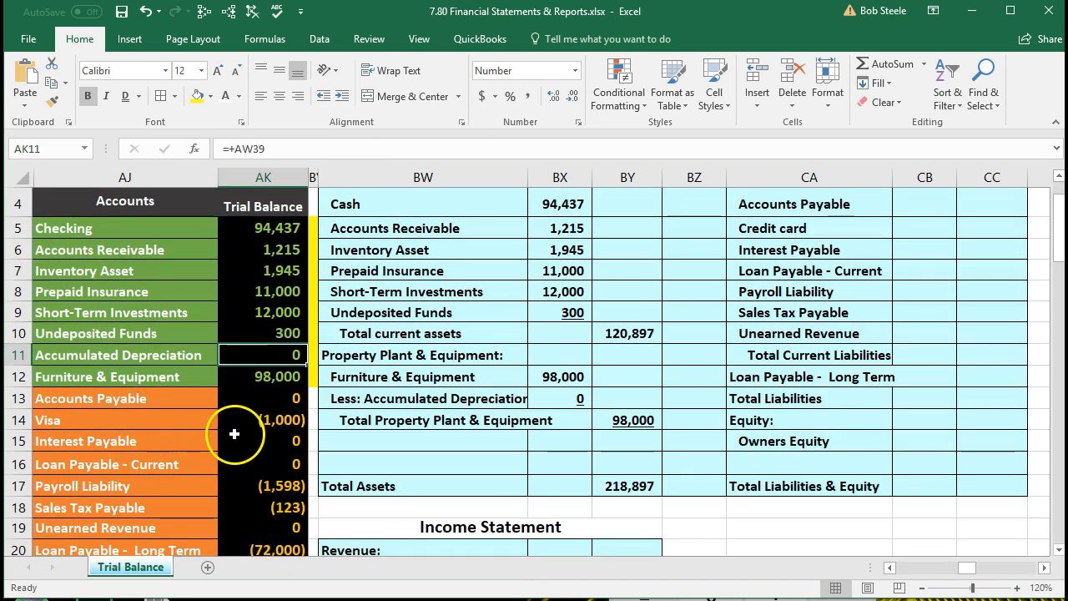
scroll(615, 400, up, 1)
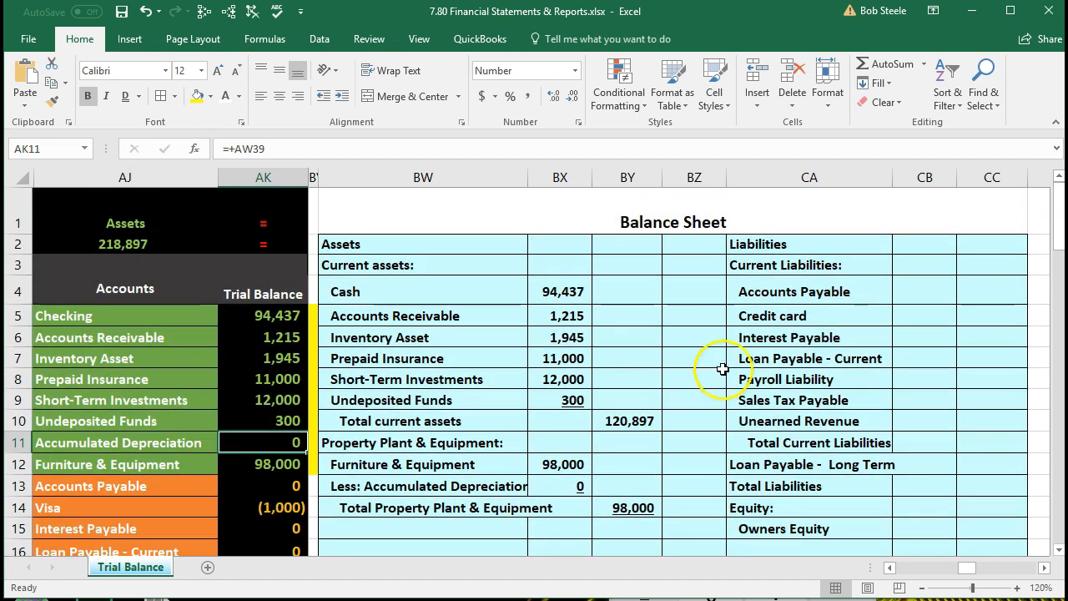
click(773, 244)
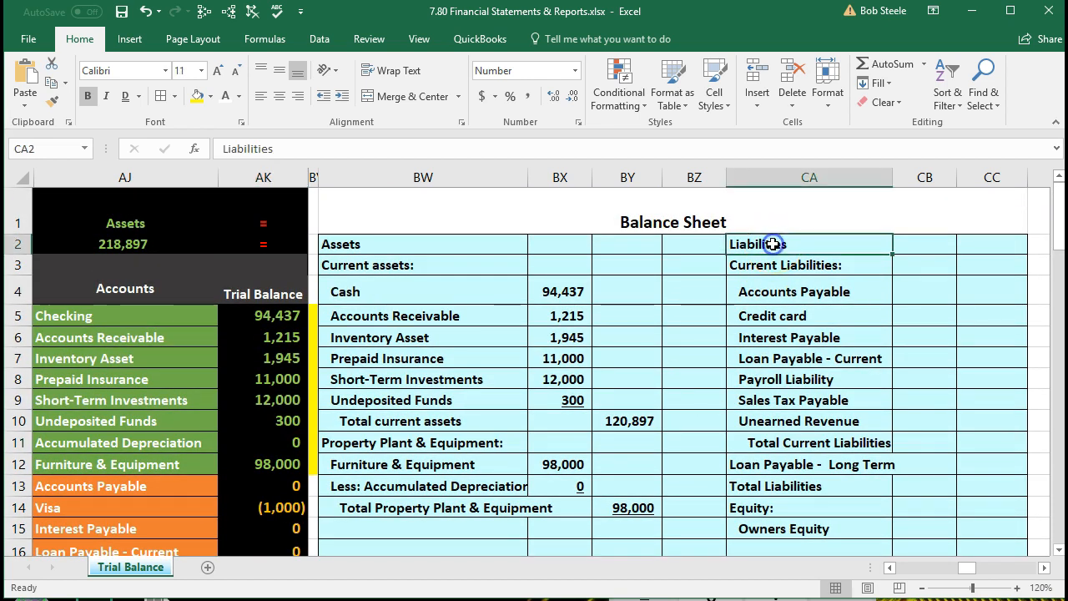
click(776, 263)
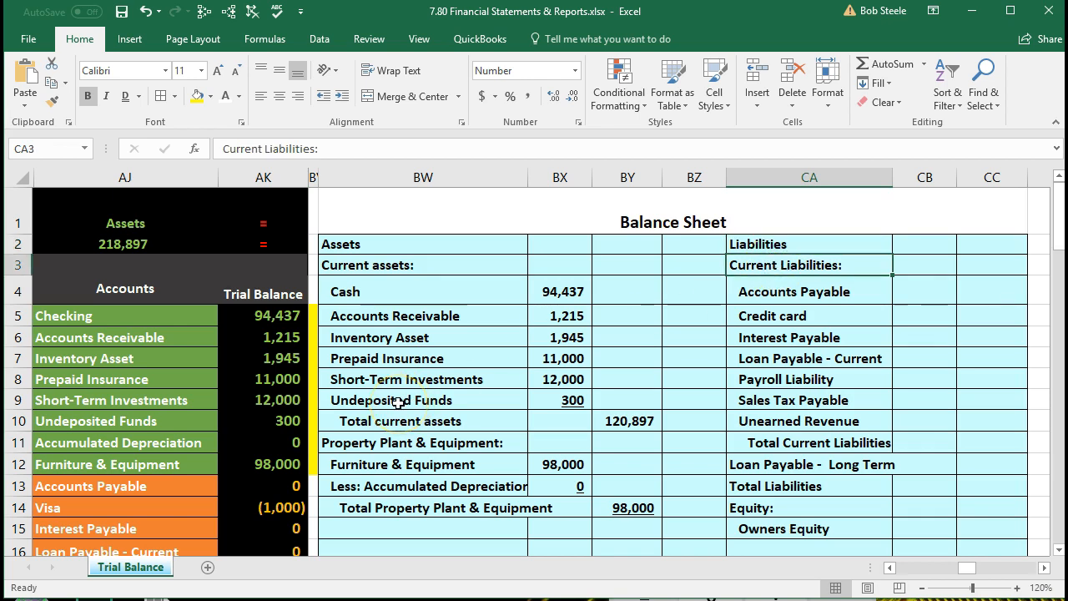
scroll(399, 402, down, 1)
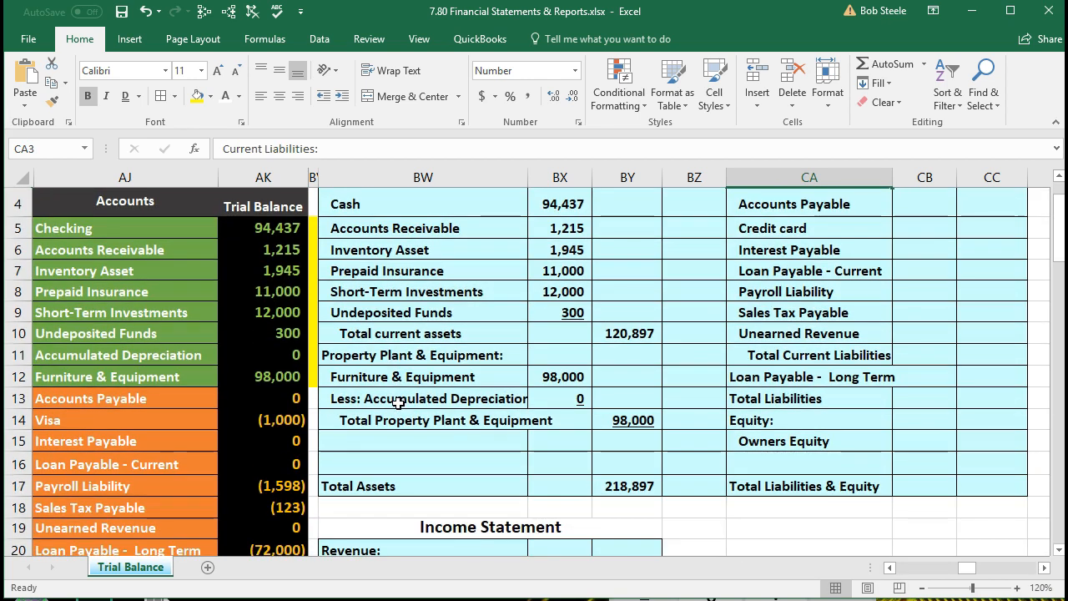
scroll(618, 401, up, 1)
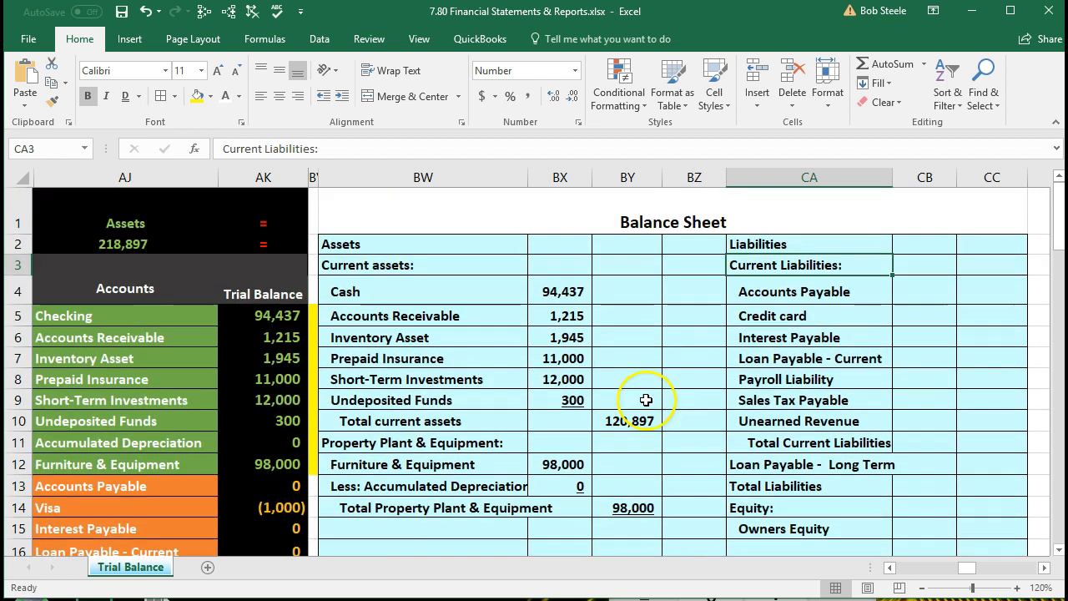
Link the Balance Sheet's Accounts Payable amount in CB4 to =AK13 and Credit card in CB5 to -AK14.
click(913, 288)
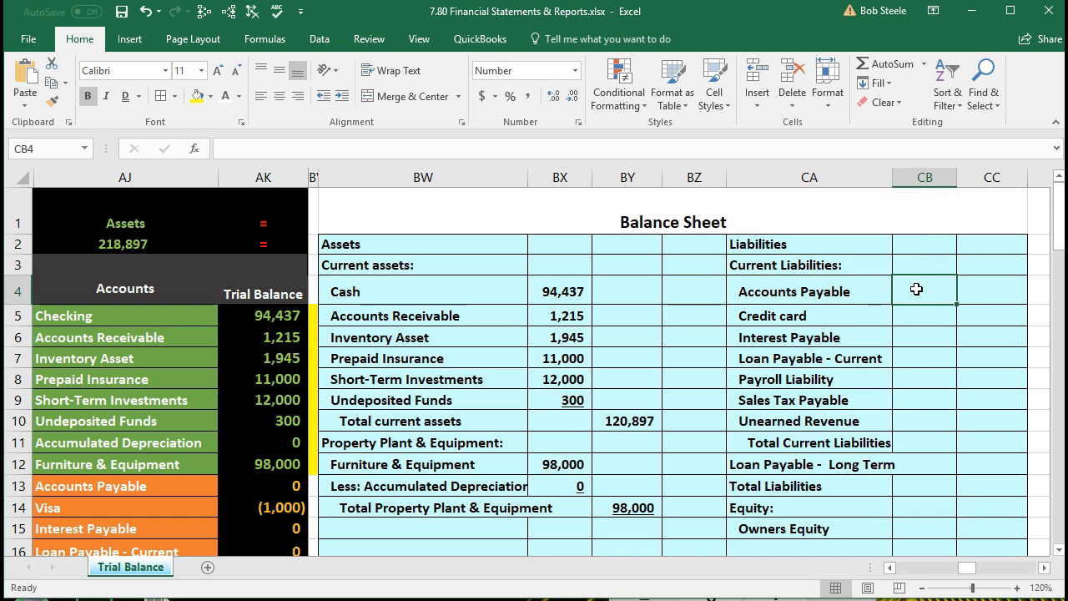
text(=)
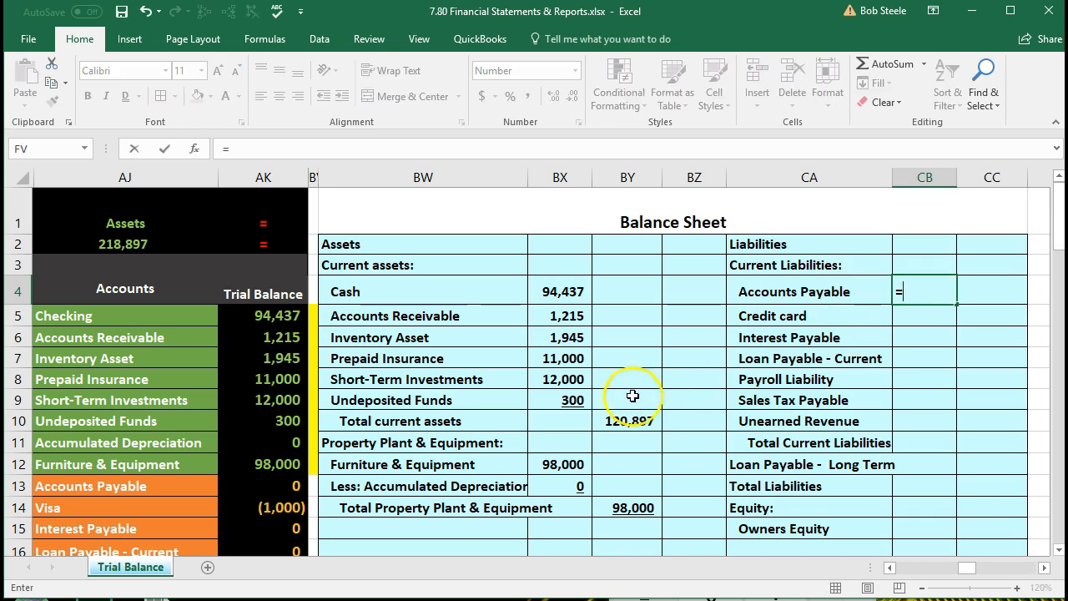
click(287, 490)
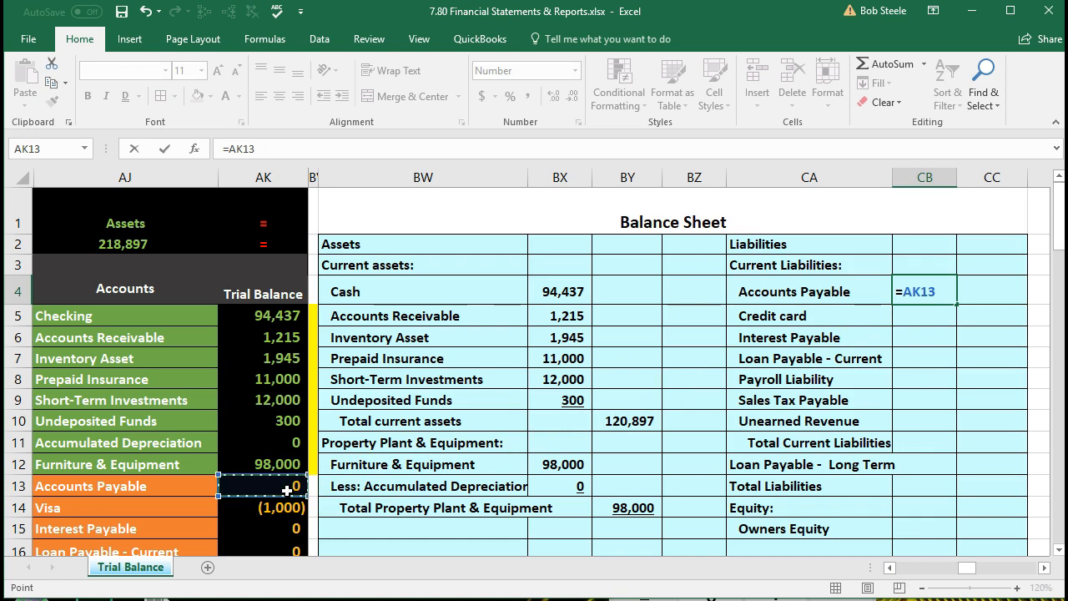
key(Return)
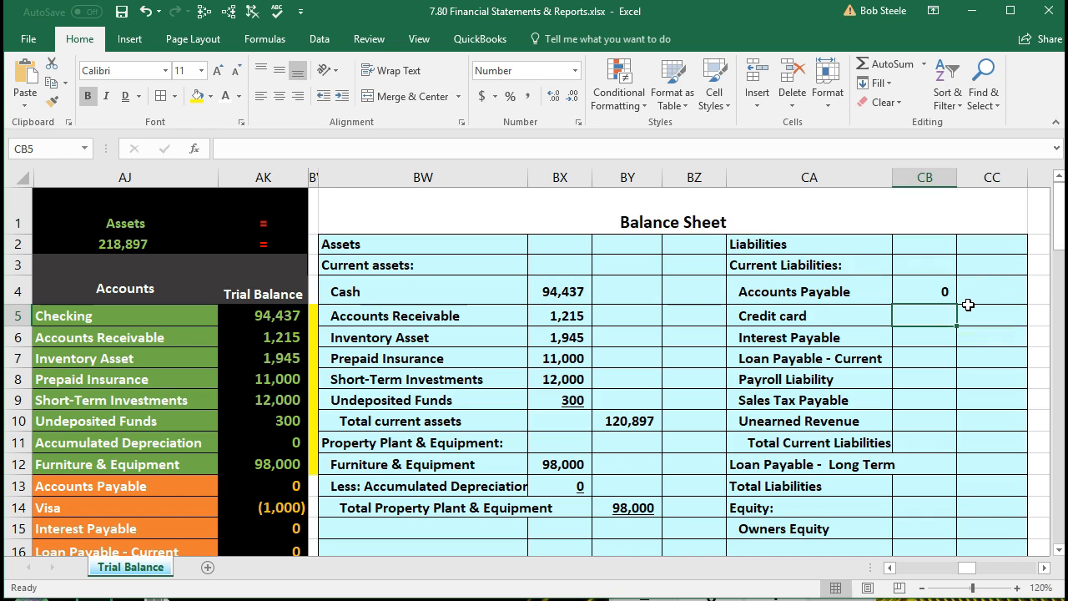
text(-)
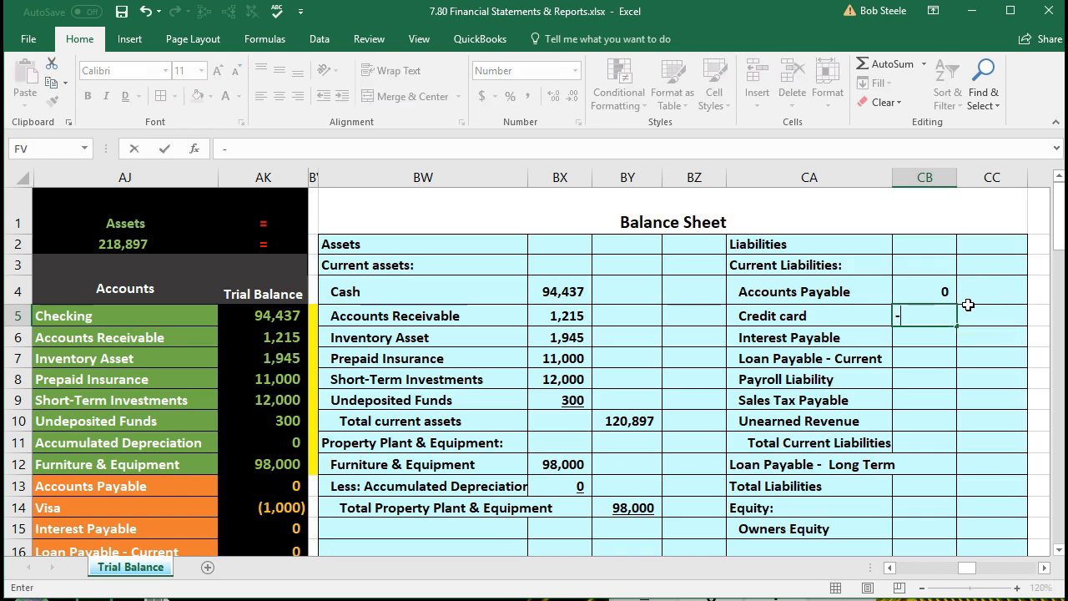
click(294, 505)
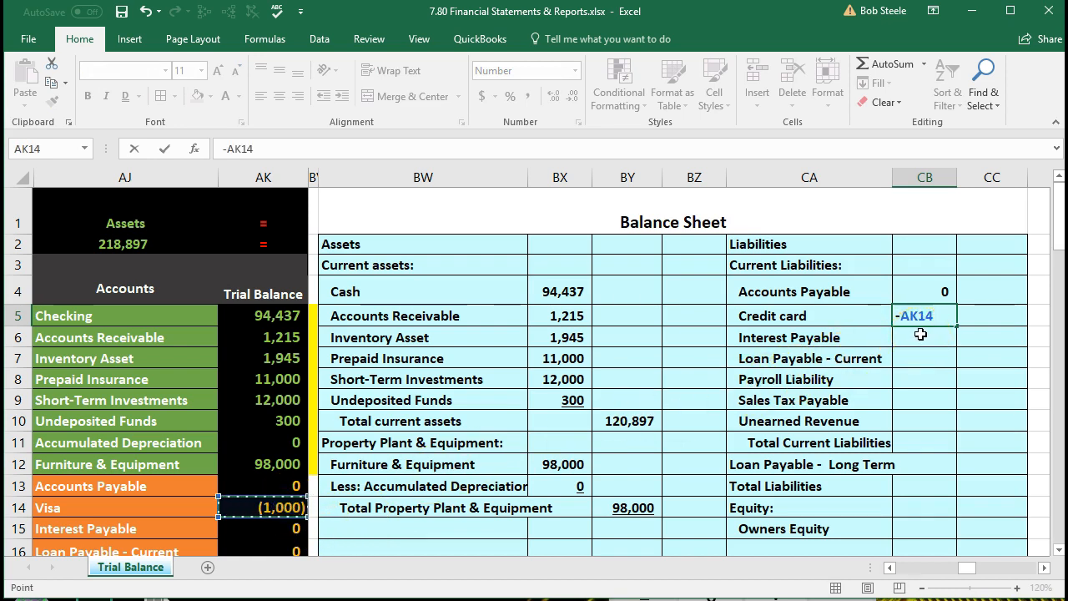
key(Return)
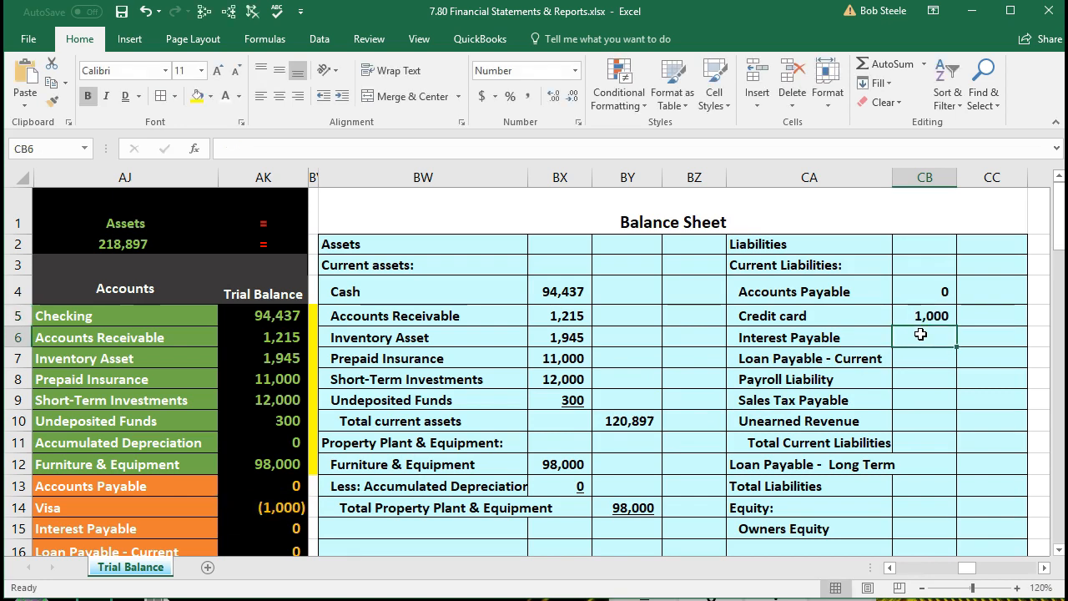
Link the Interest Payable amount in CB6 to AK15 and Loan Payable - Current in CB7 to AK16.
scroll(920, 334, down, 1)
text(=)
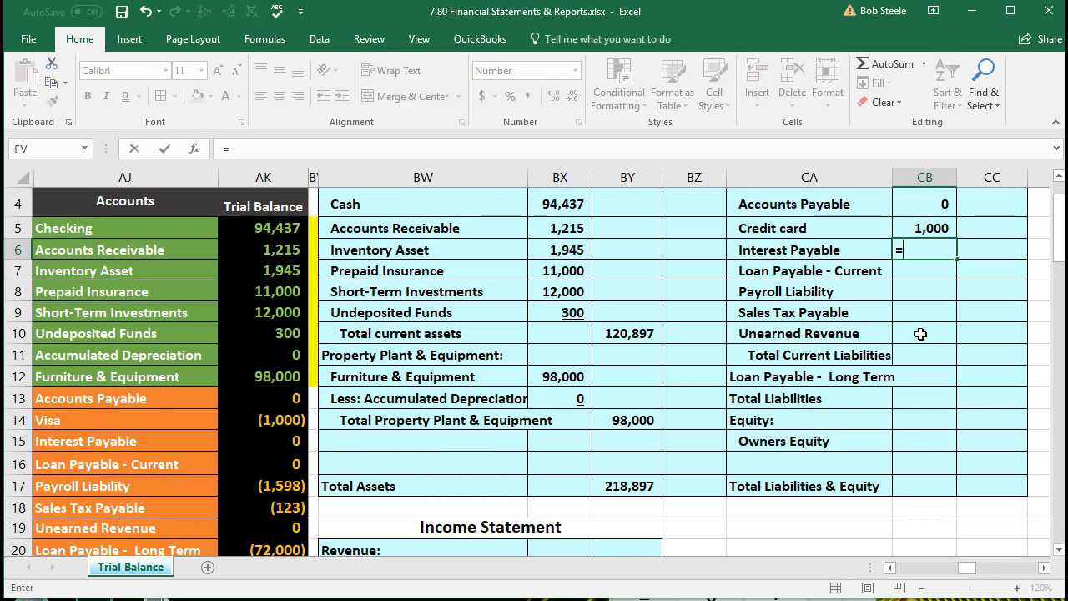
click(284, 444)
key(Return)
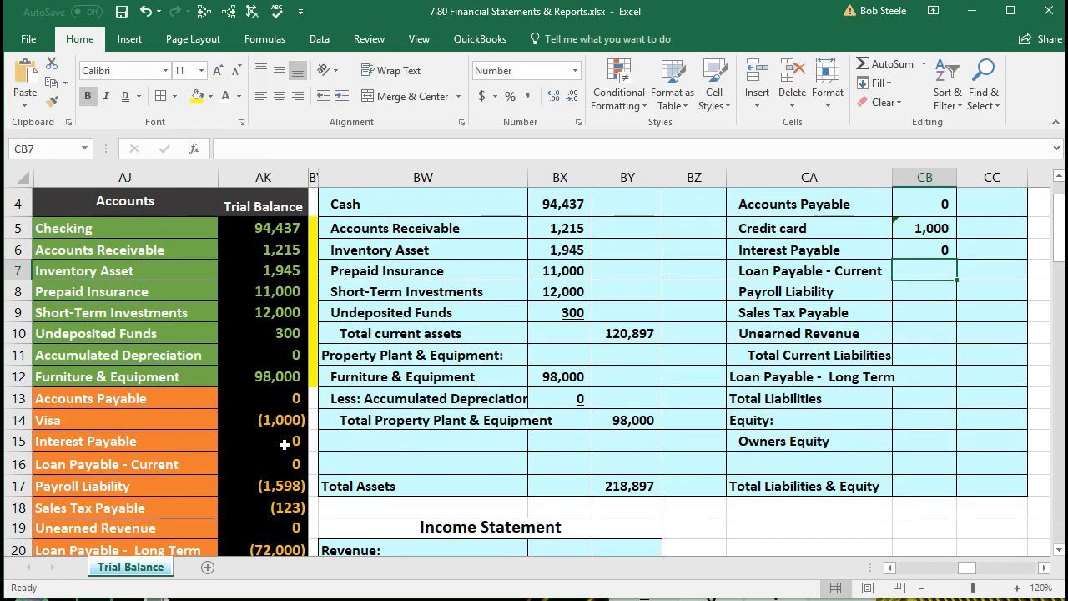
text(=)
click(281, 466)
key(Return)
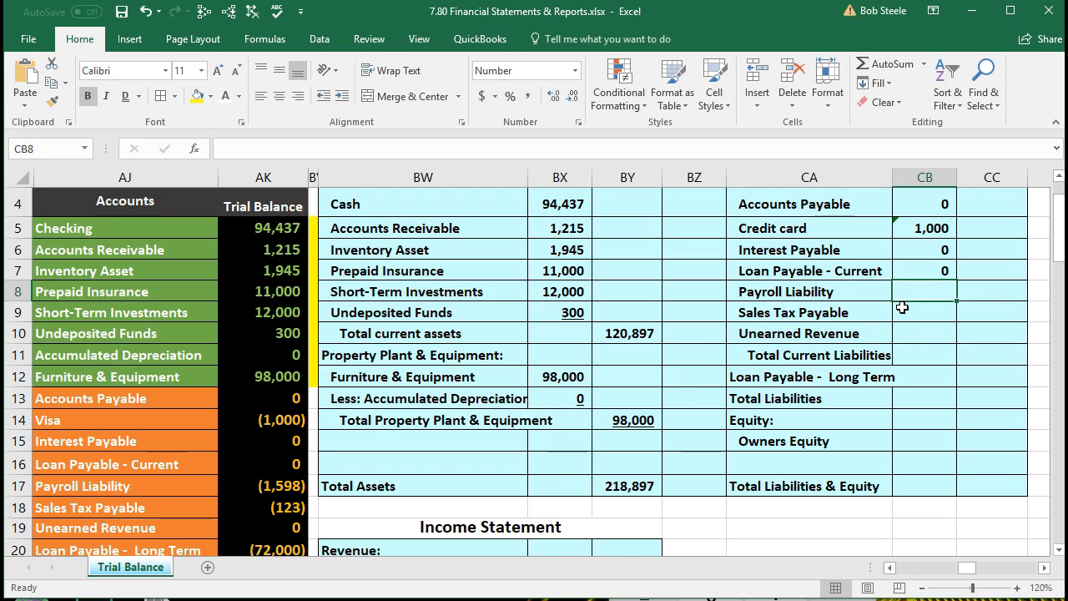
Link the Payroll Liability amount in CB8 to -AK17 and Sales Tax Payable in CB9 to -AK18.
text(-)
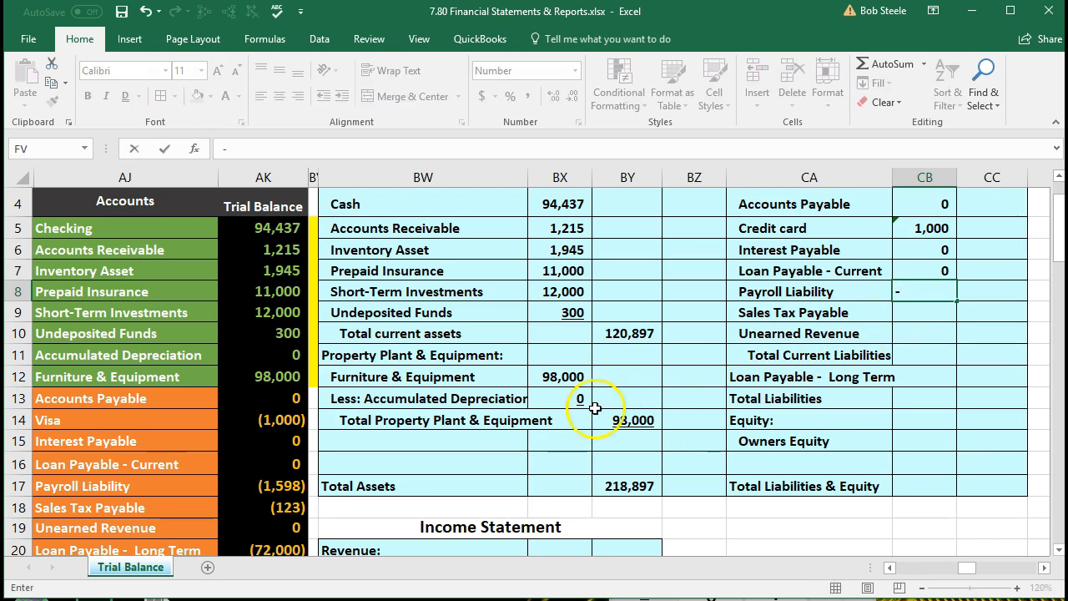
click(294, 485)
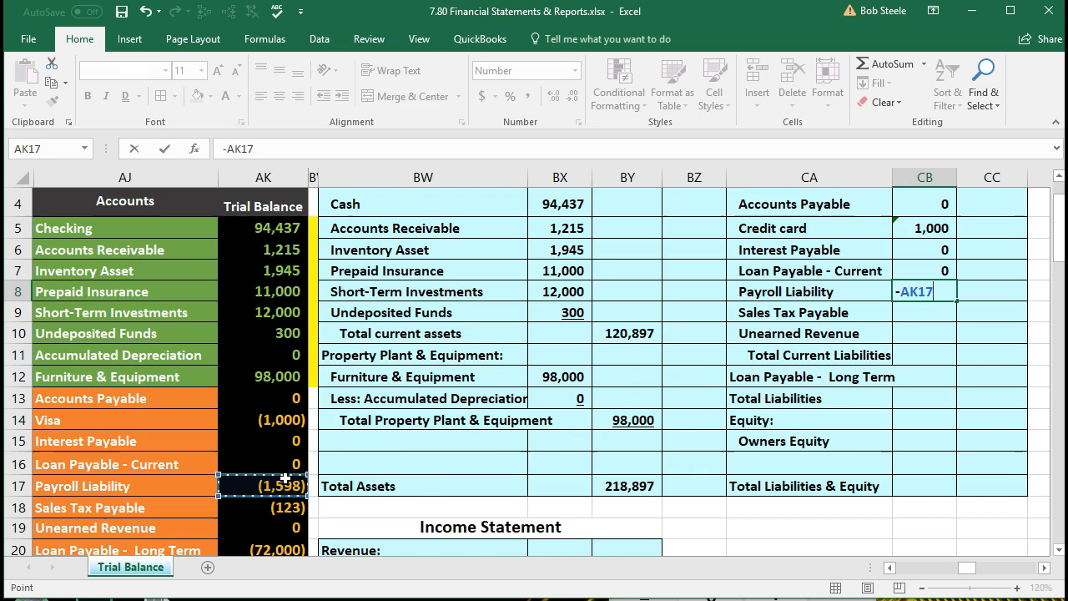
key(Return)
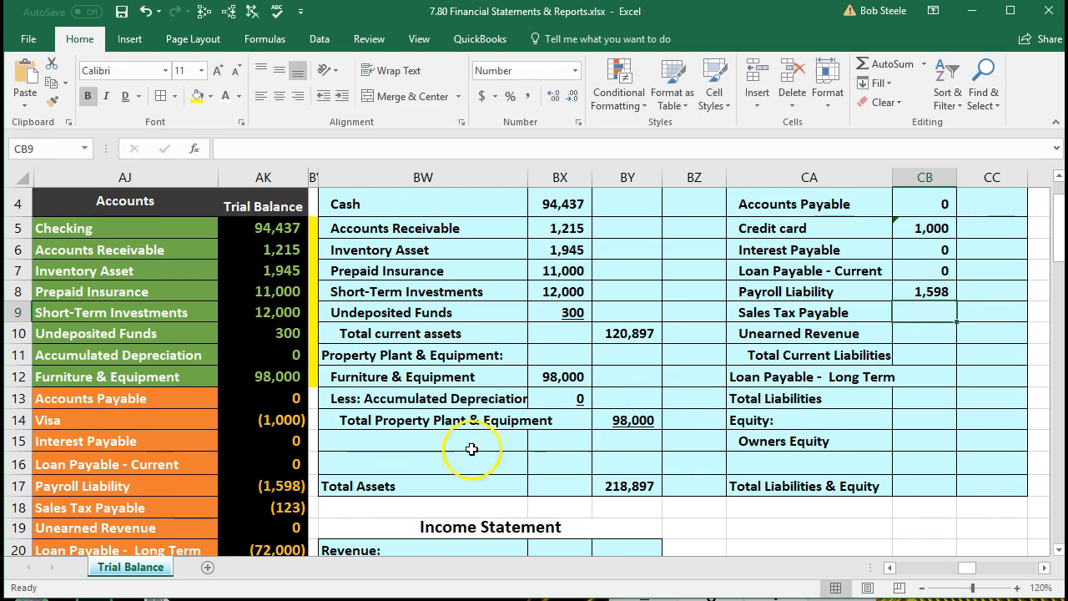
scroll(773, 404, down, 1)
text(-)
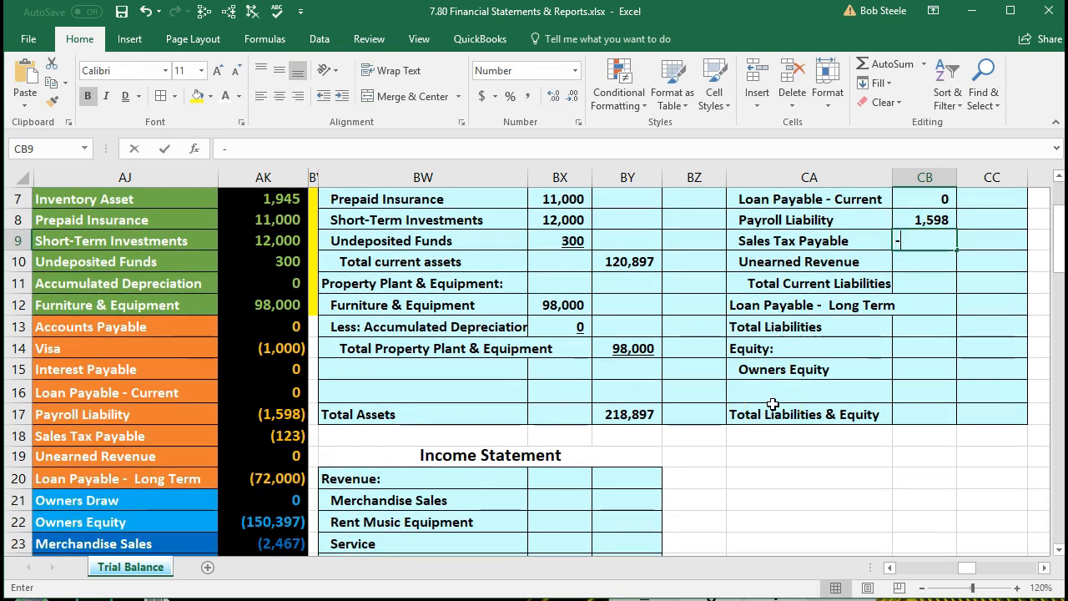
click(273, 439)
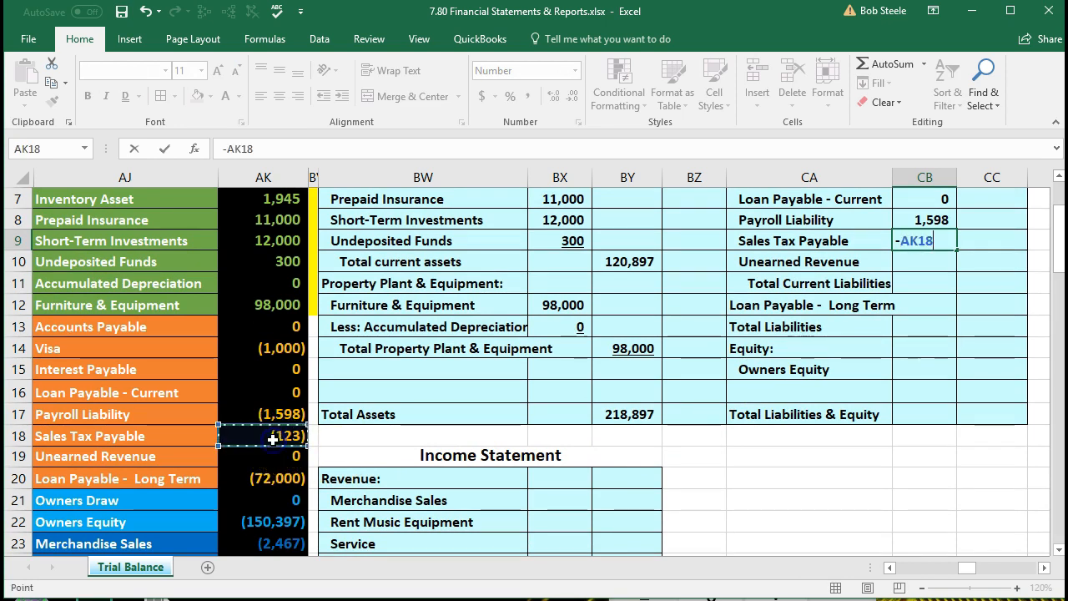
key(Return)
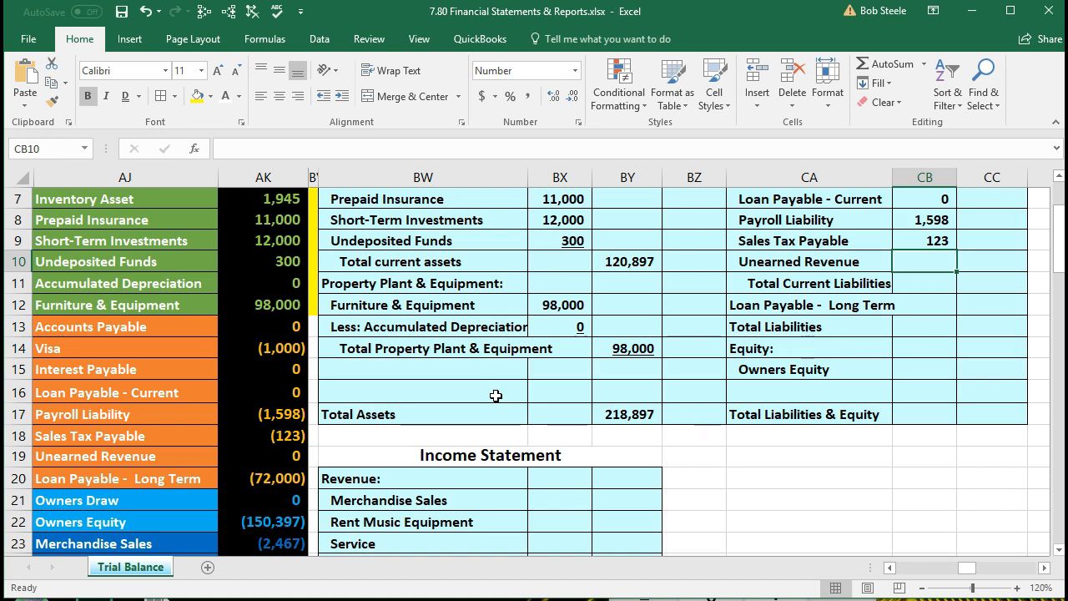
Link the Unearned Revenue amount in CB10 to -AK19.
text(-)
click(290, 457)
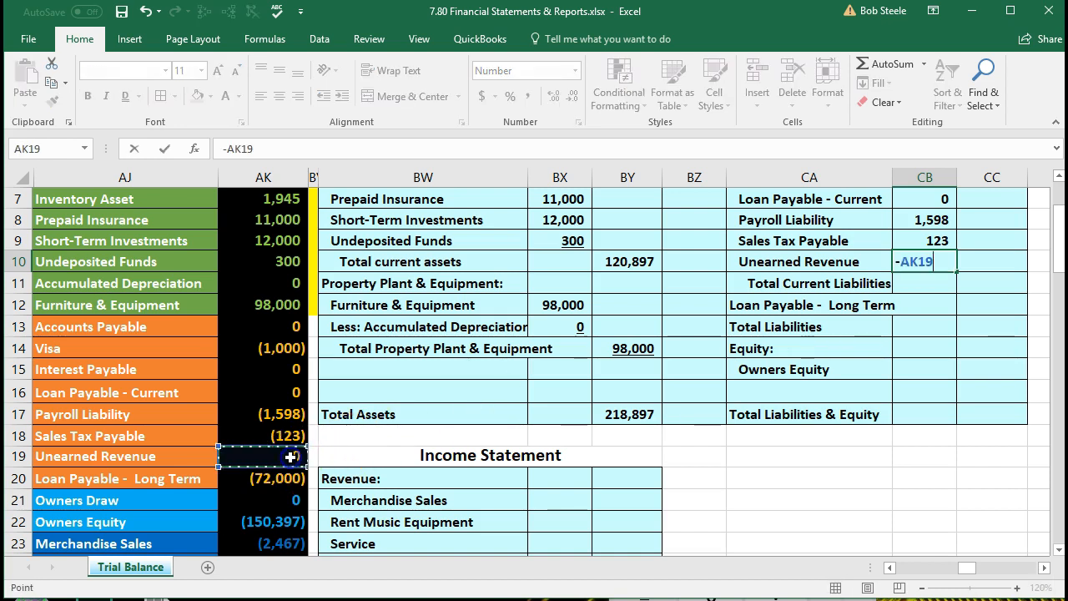
key(Return)
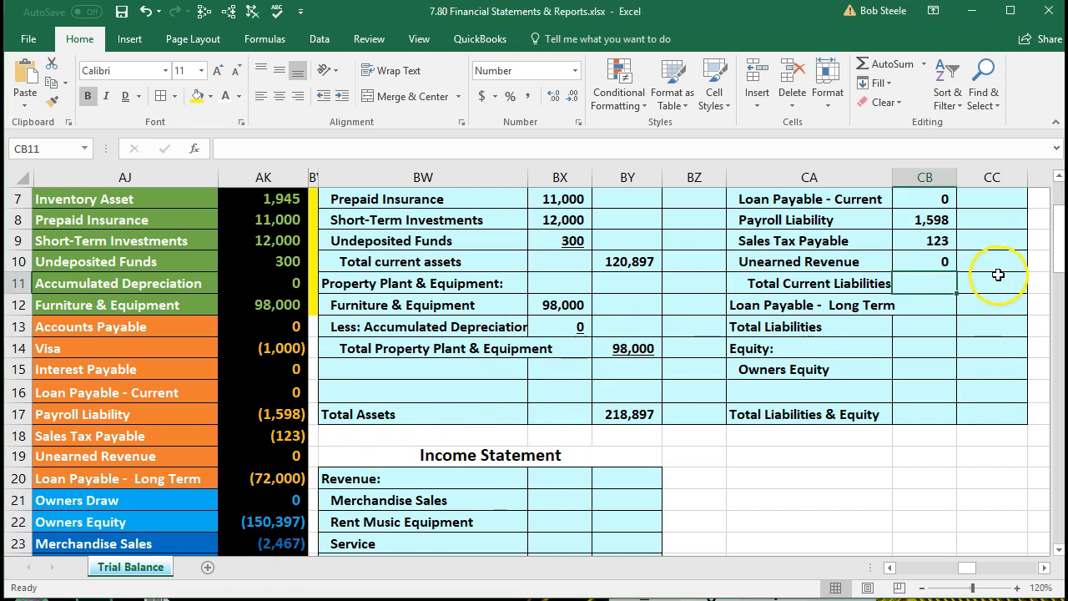
Calculate Total Current Liabilities in CC11 as the SUM of CB4:CB10.
click(998, 285)
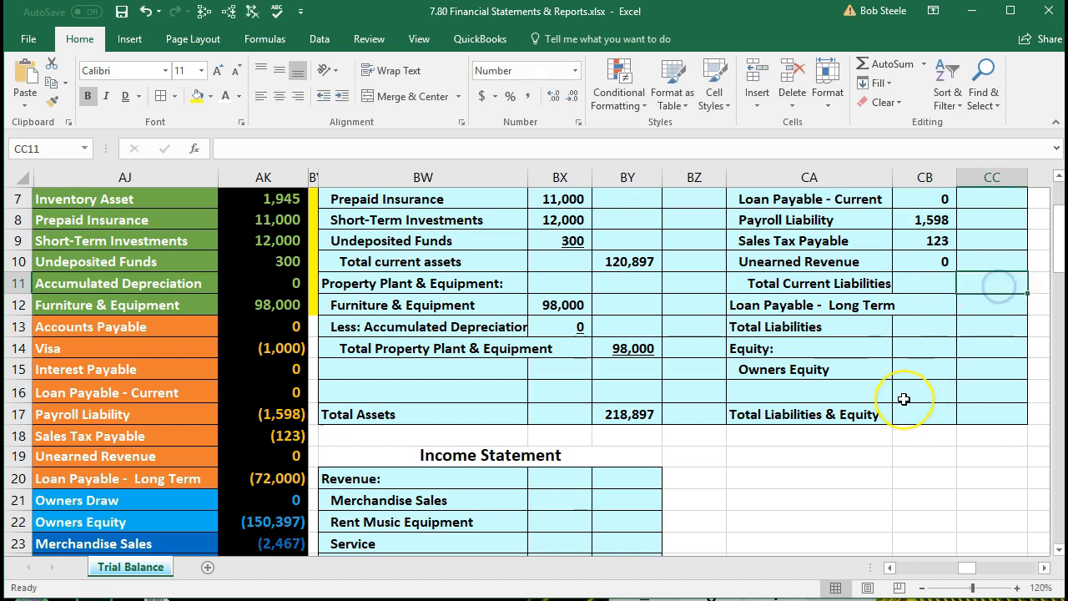
scroll(903, 398, up, 2)
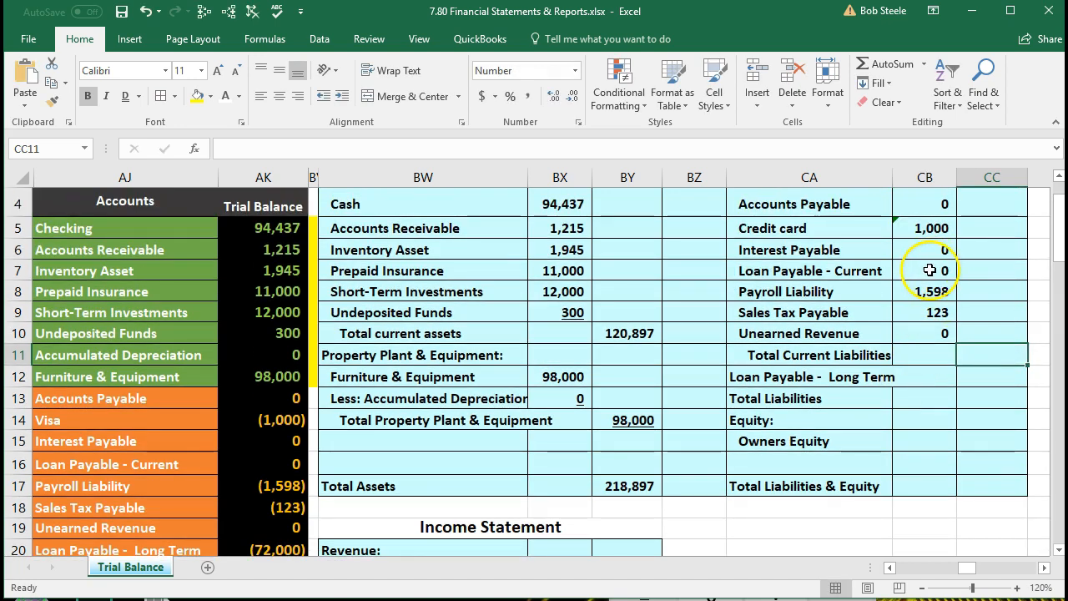
click(935, 314)
click(925, 378)
click(916, 400)
click(984, 444)
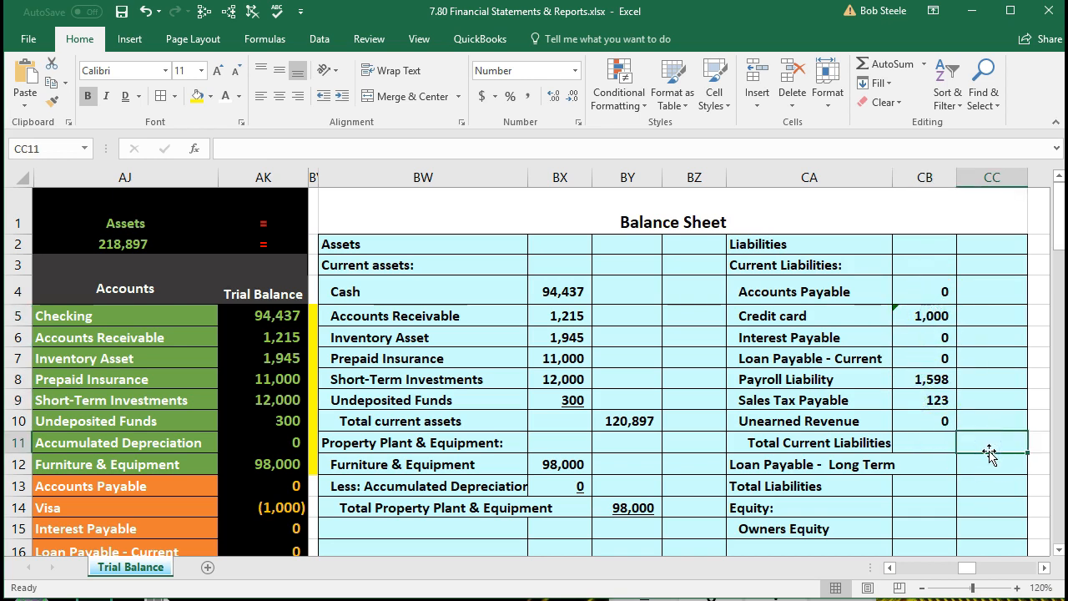
text(=)
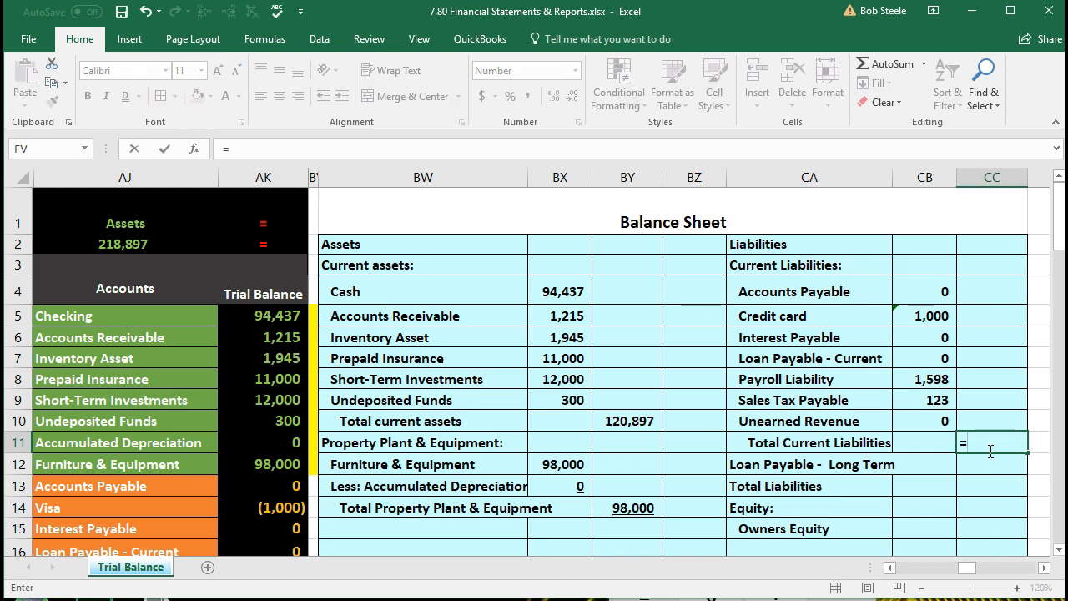
text(sum)
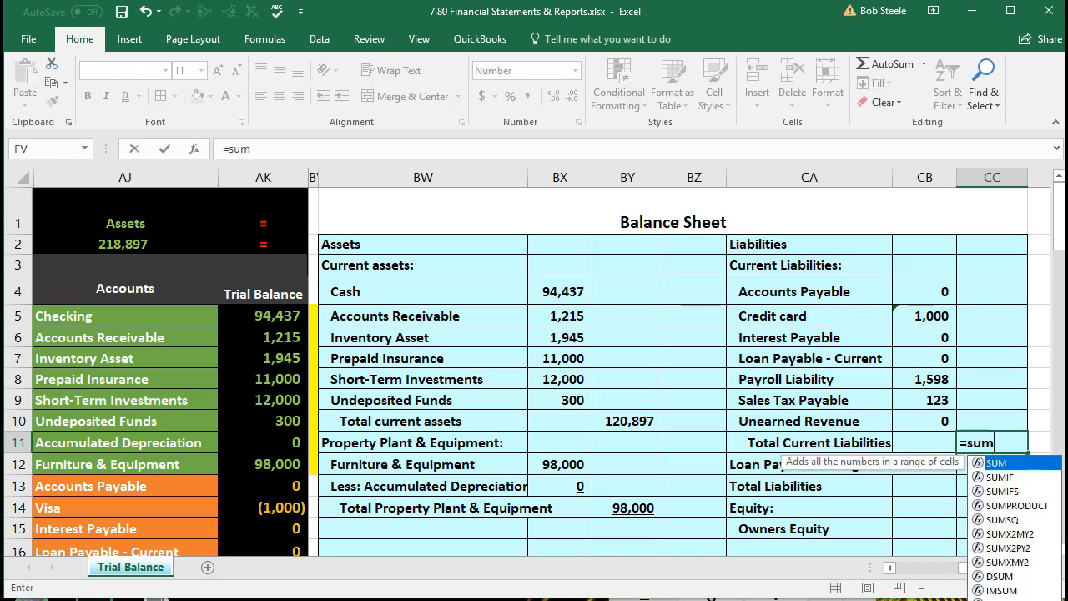
double_click(997, 462)
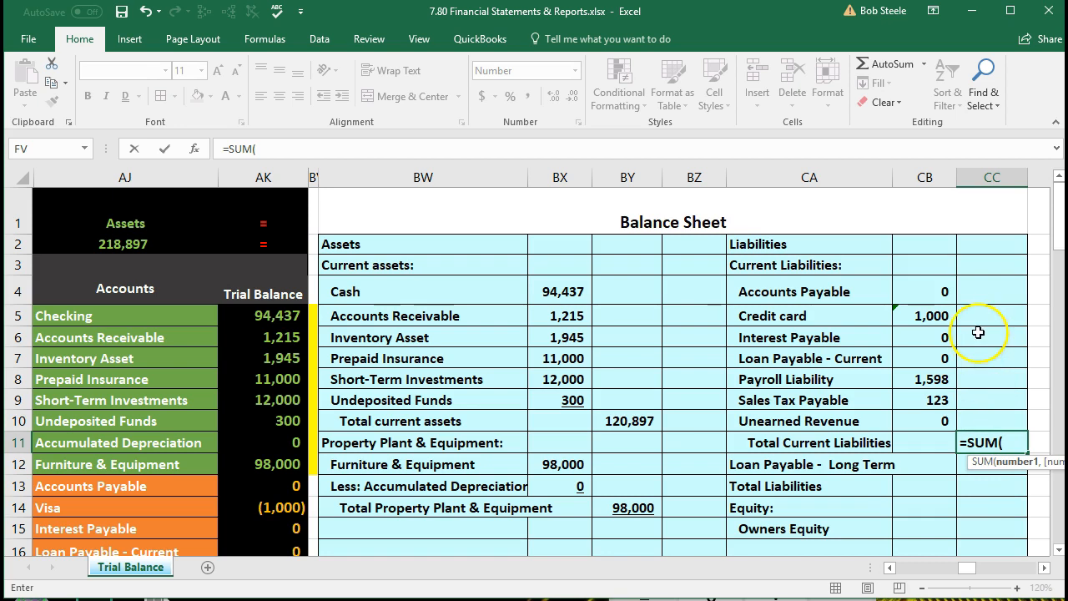
click(935, 290)
drag(935, 290, 909, 412)
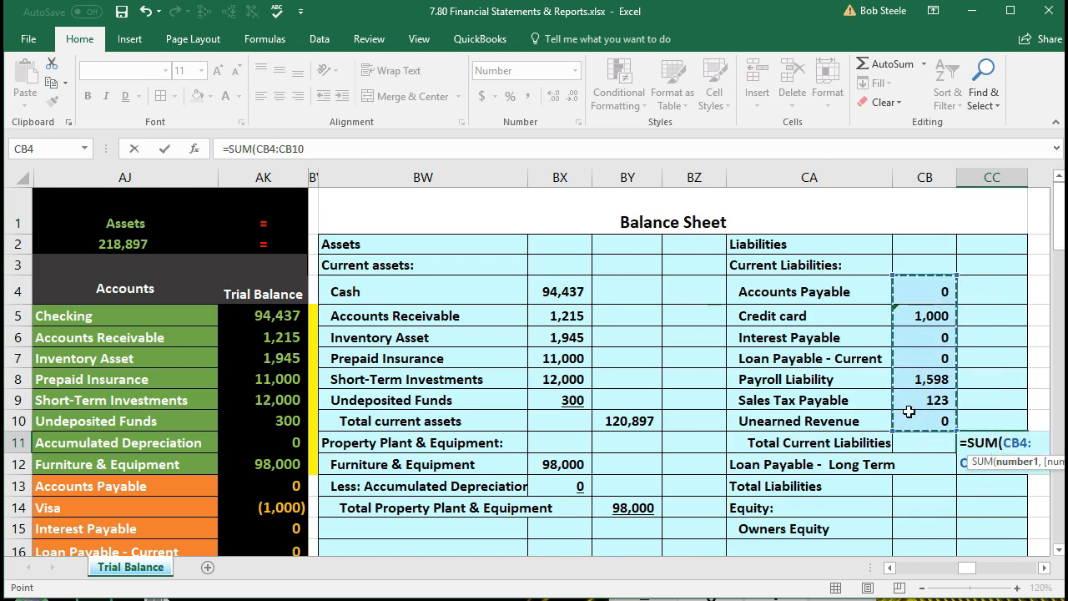
key(Return)
scroll(909, 411, down, 1)
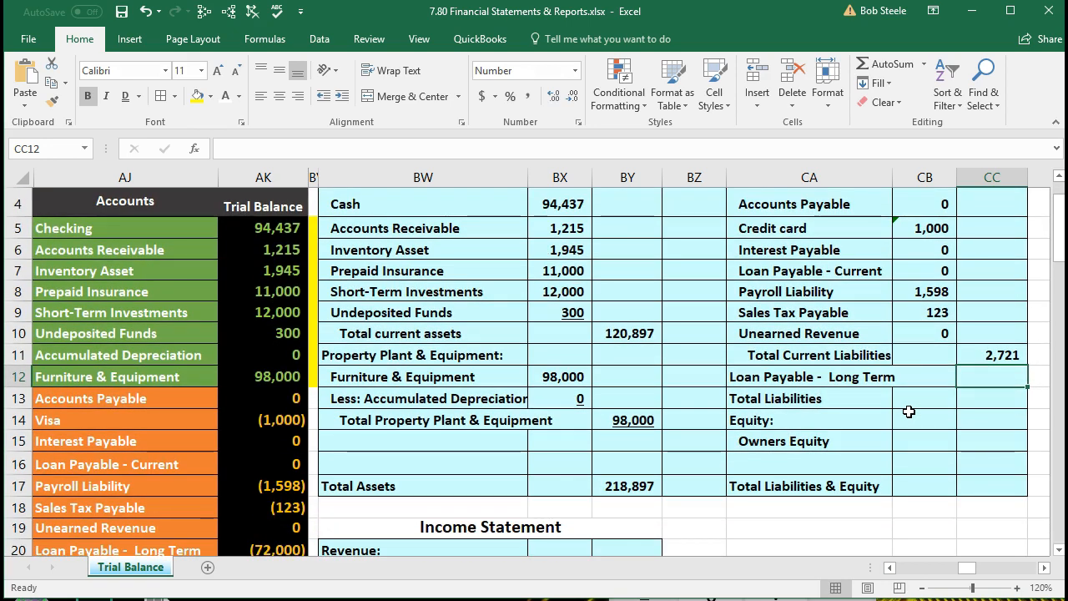
Apply a single underline to the Unearned Revenue amount in CB10.
click(914, 333)
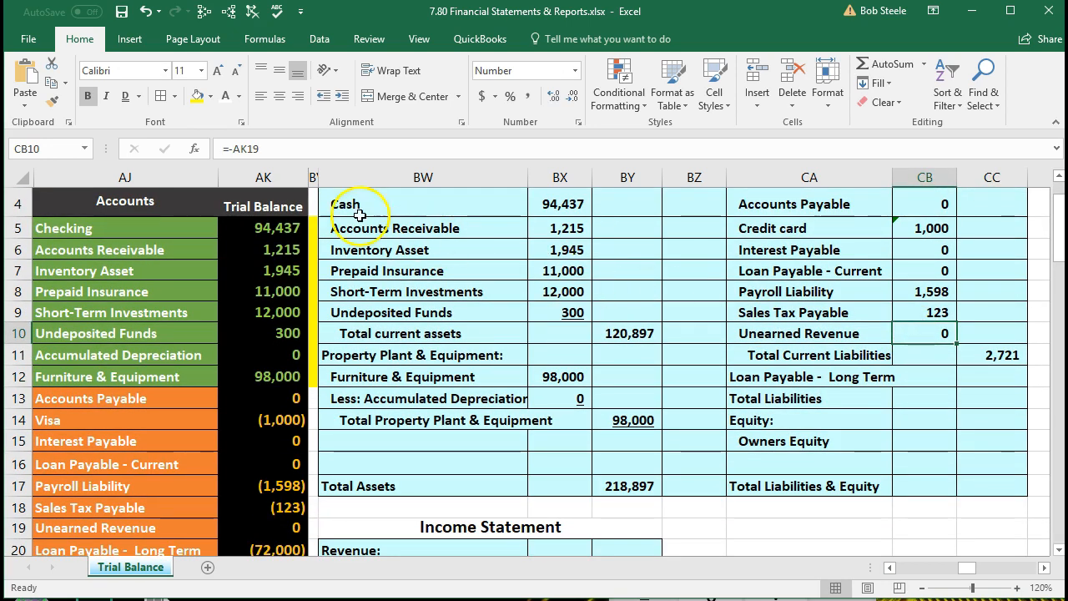
click(138, 96)
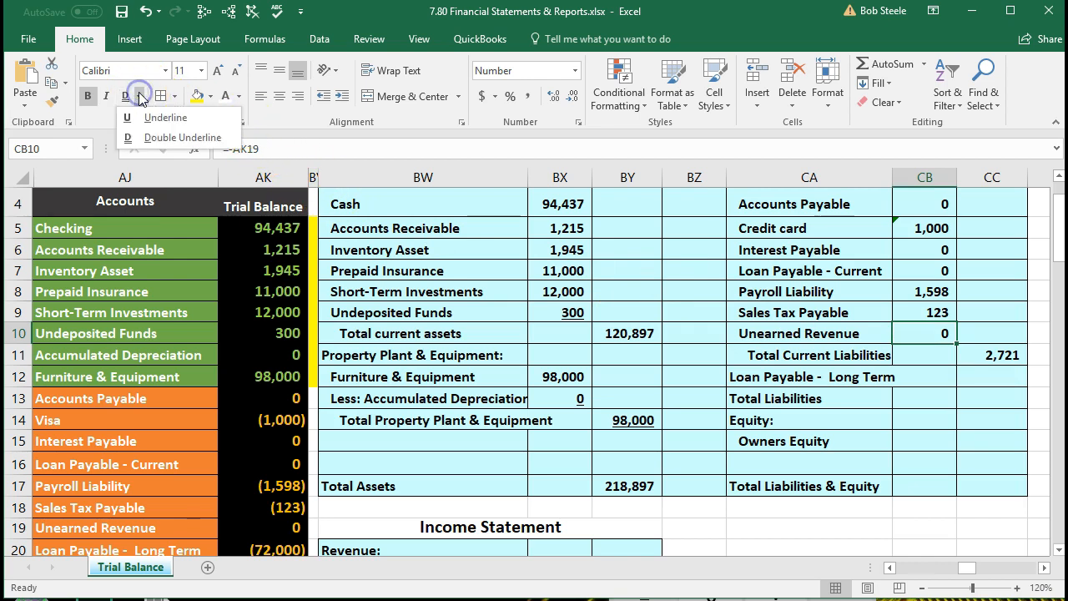
click(141, 119)
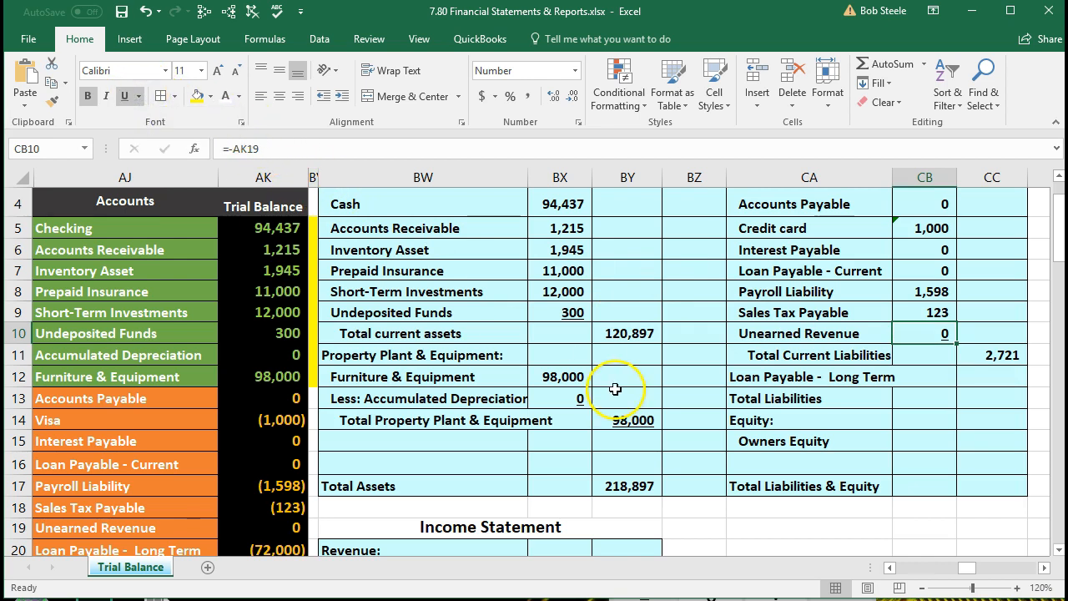
Check the sum of the trial balance current liabilities in AK13:AK18 against Total Current Liabilities.
scroll(615, 389, down, 1)
click(278, 329)
drag(278, 329, 270, 436)
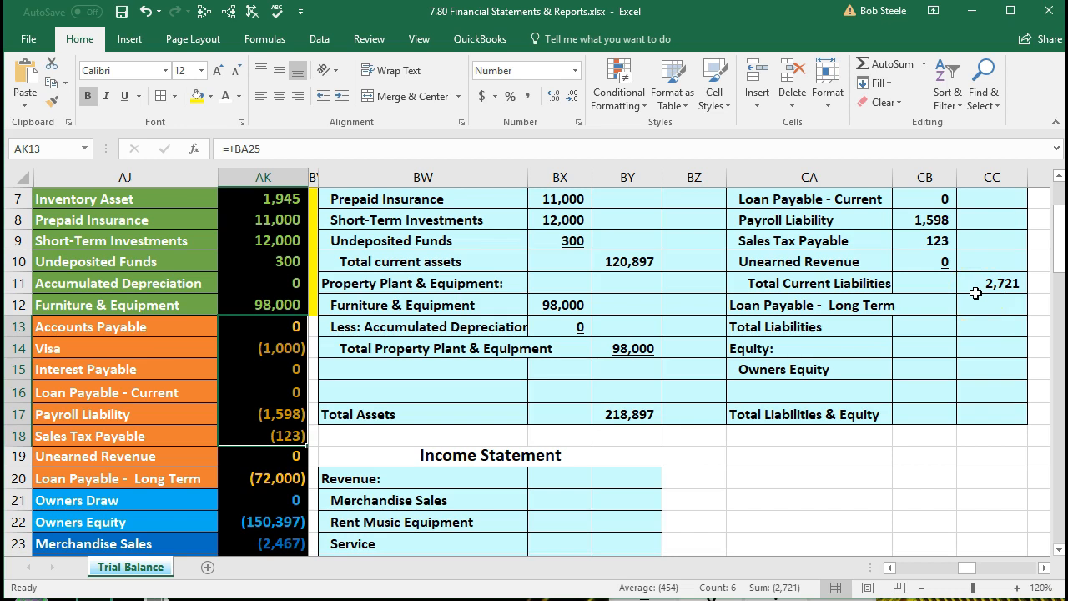
Link the Loan Payable - Long Term amount in CC12 to -AK20.
click(809, 304)
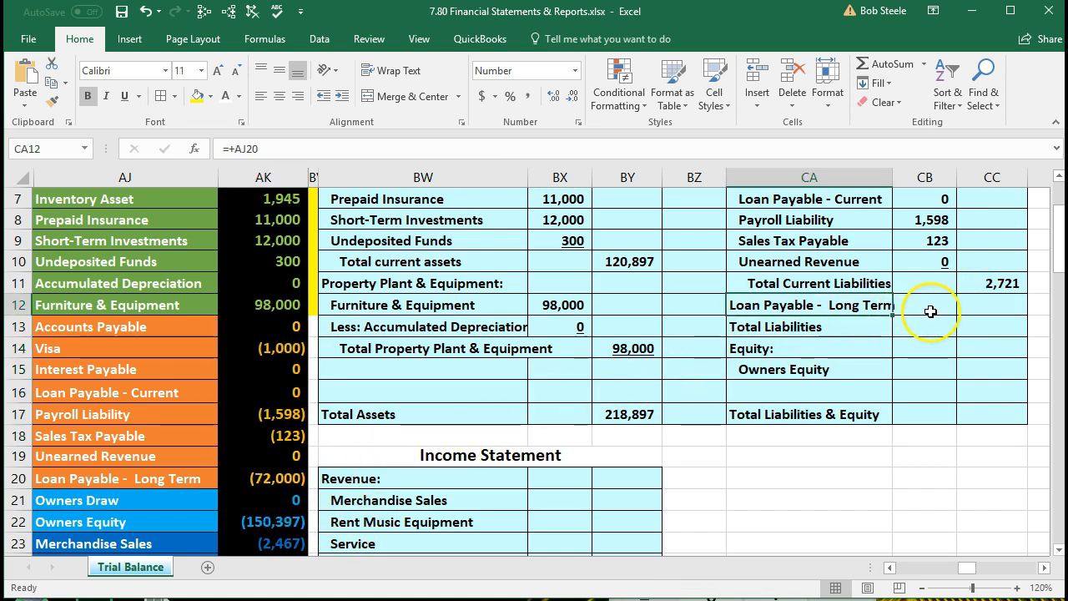
click(969, 310)
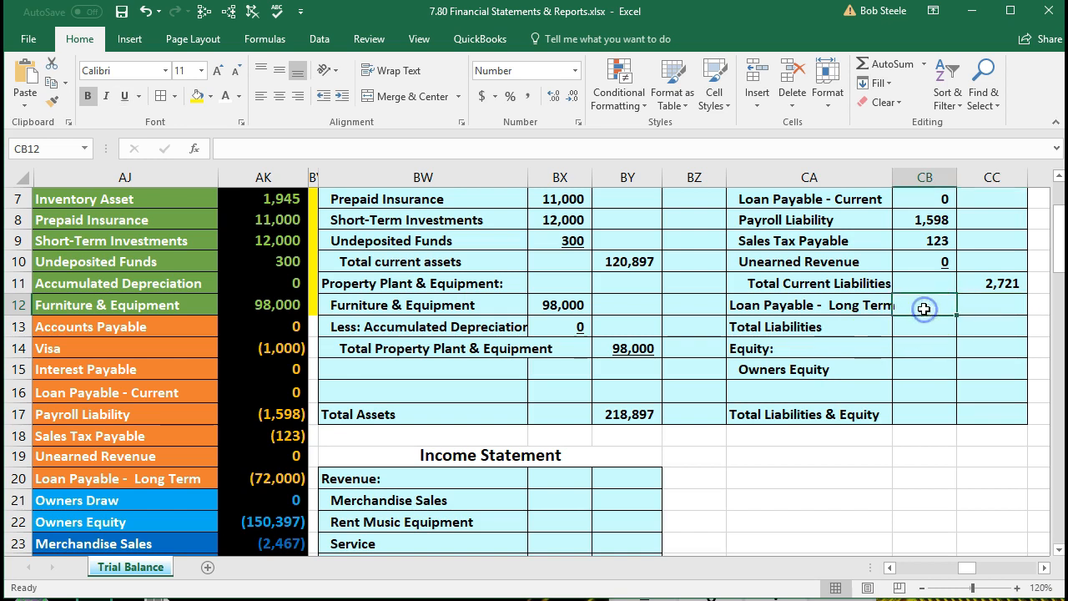
click(992, 322)
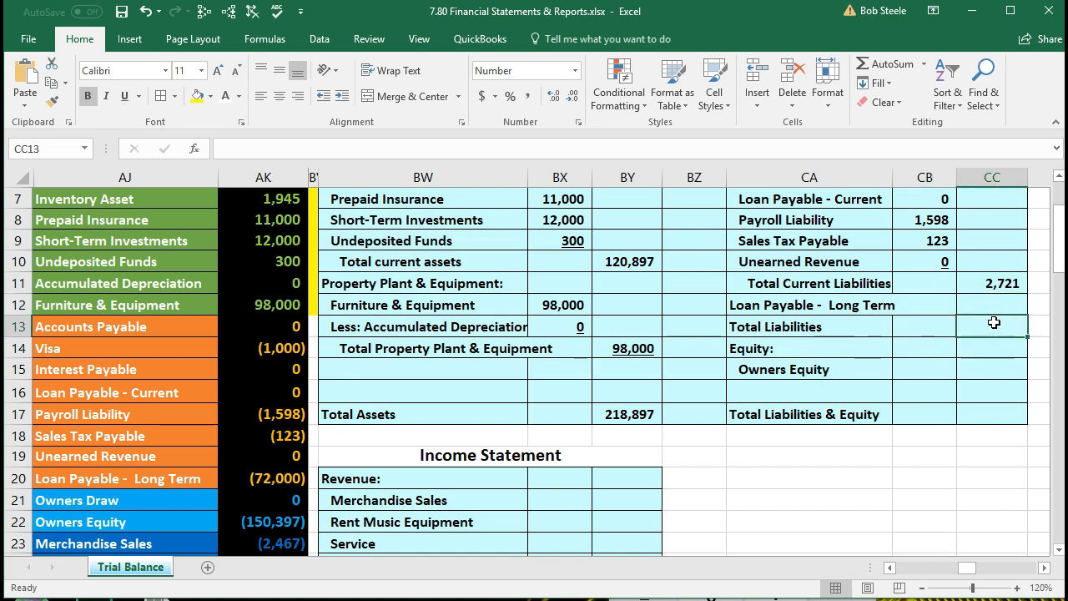
click(999, 306)
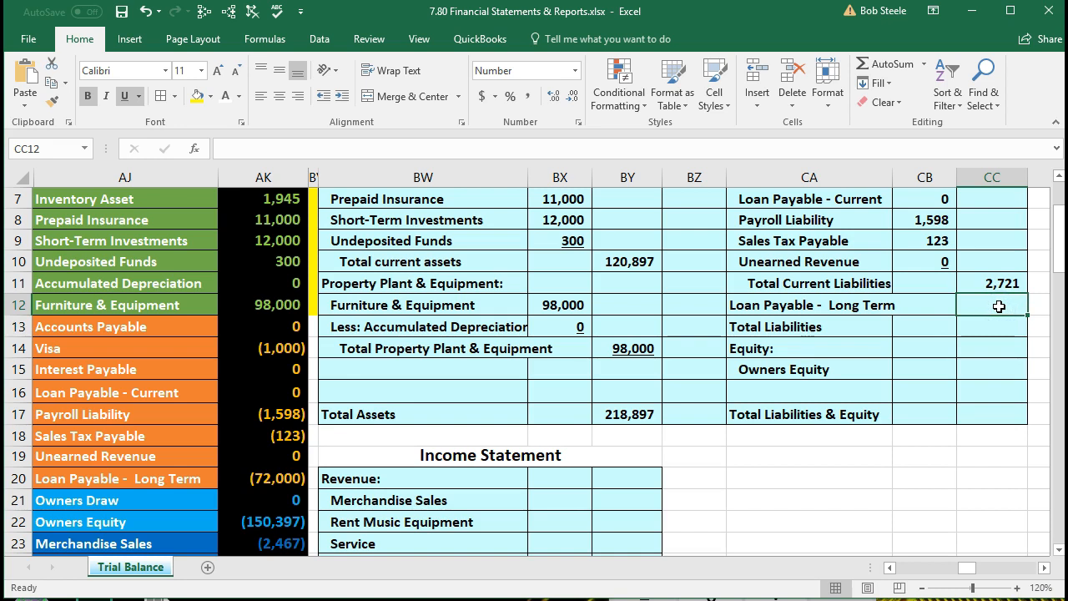
text(-)
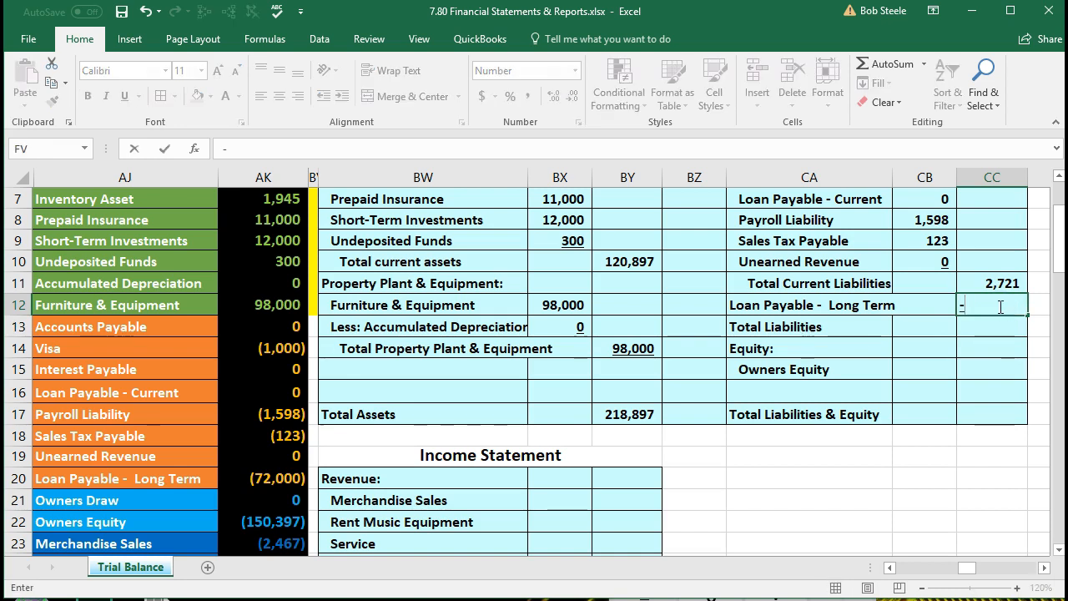
click(292, 482)
key(Return)
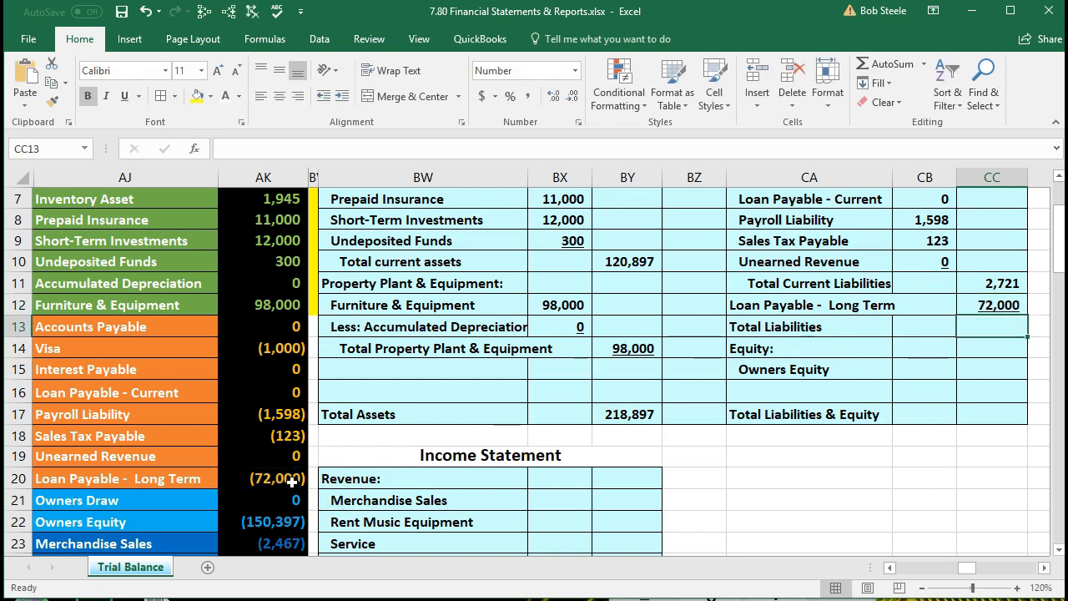
Calculate Total Liabilities in CC13 as the SUM of CC11:CC12.
scroll(710, 420, up, 1)
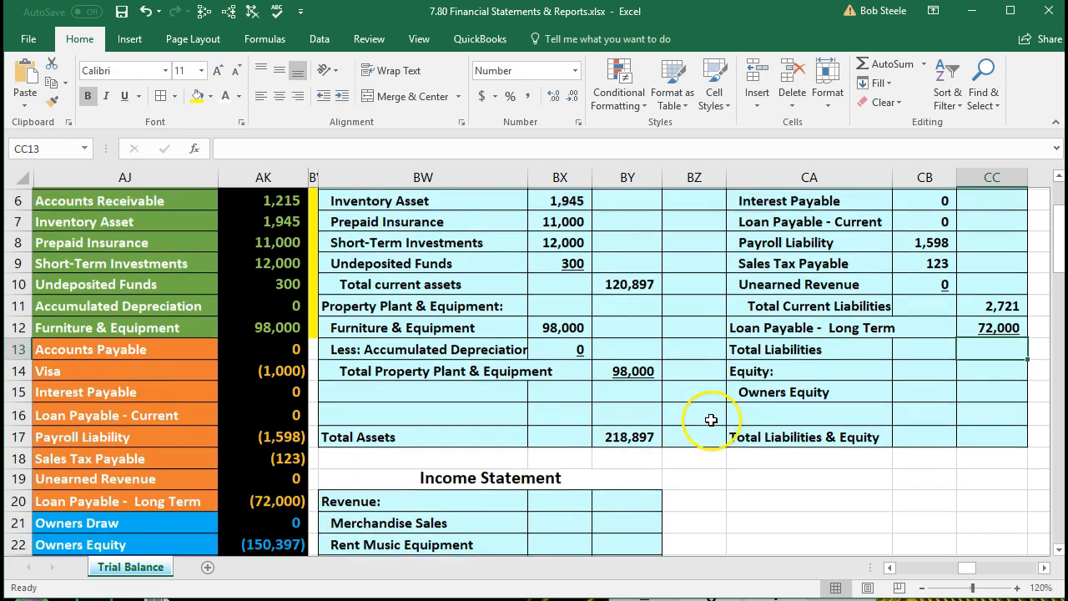
scroll(710, 420, up, 1)
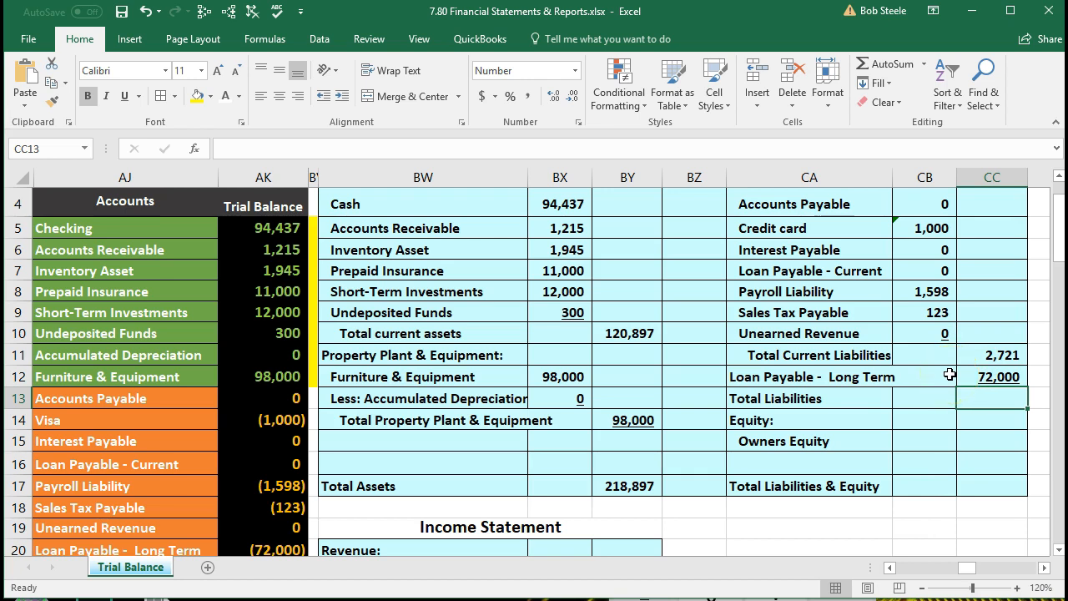
scroll(906, 388, down, 1)
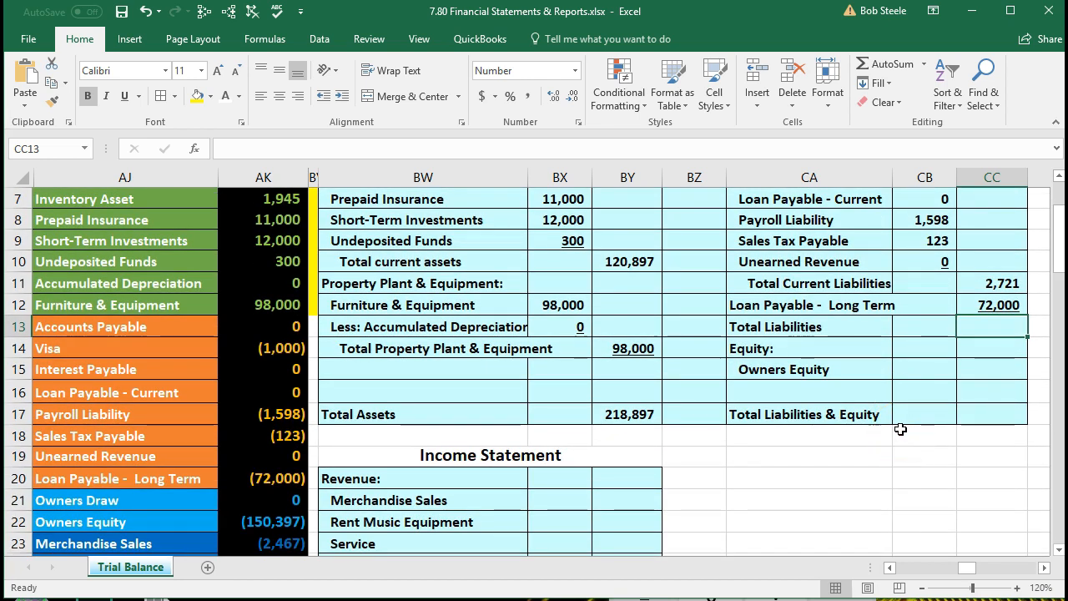
text(=sum)
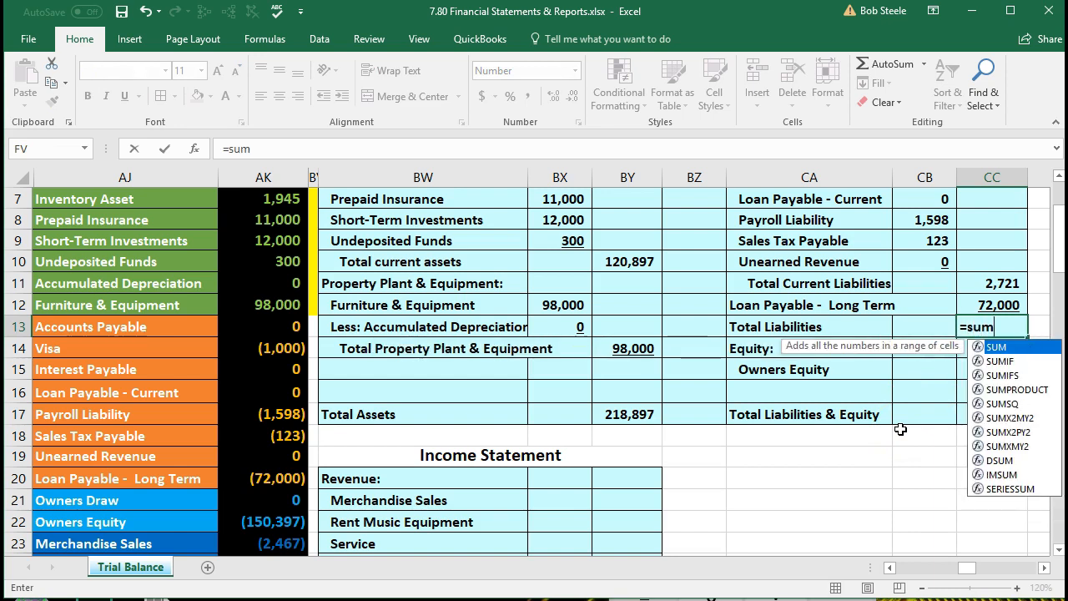
double_click(998, 346)
click(976, 282)
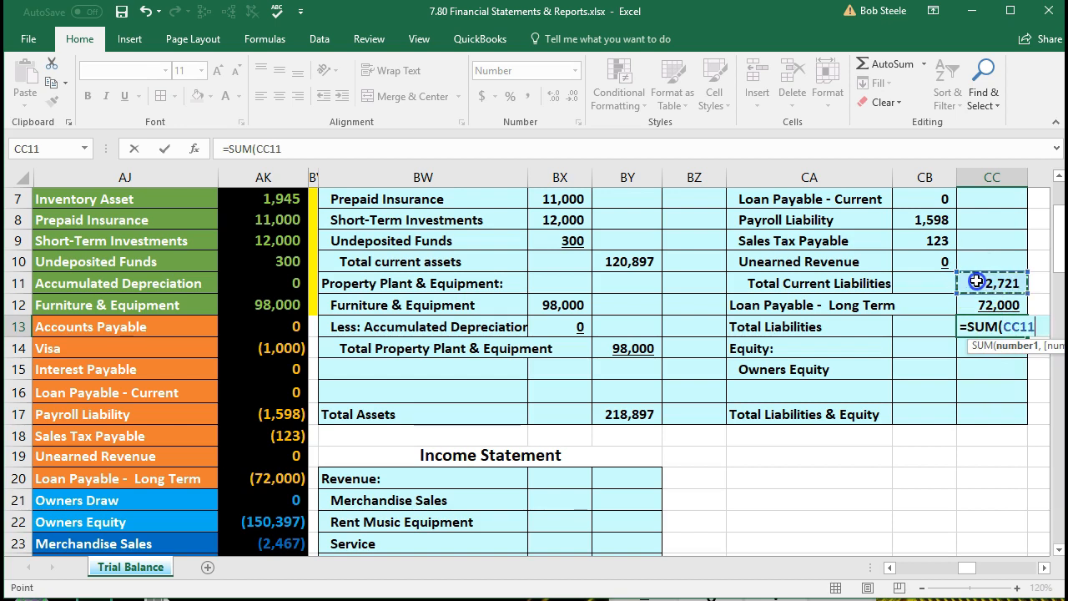
drag(976, 282, 968, 302)
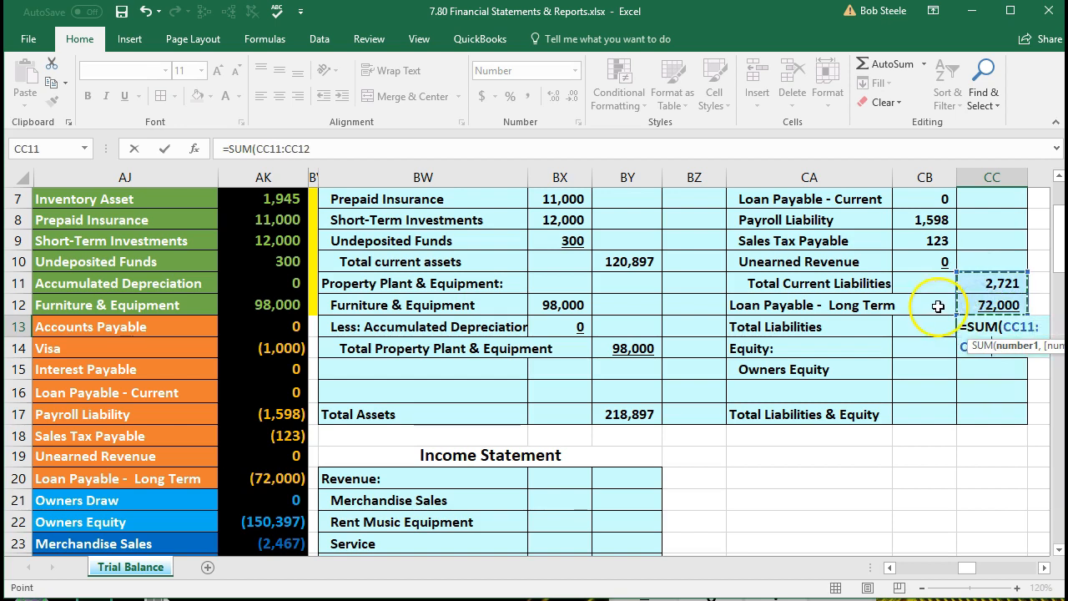
key(Return)
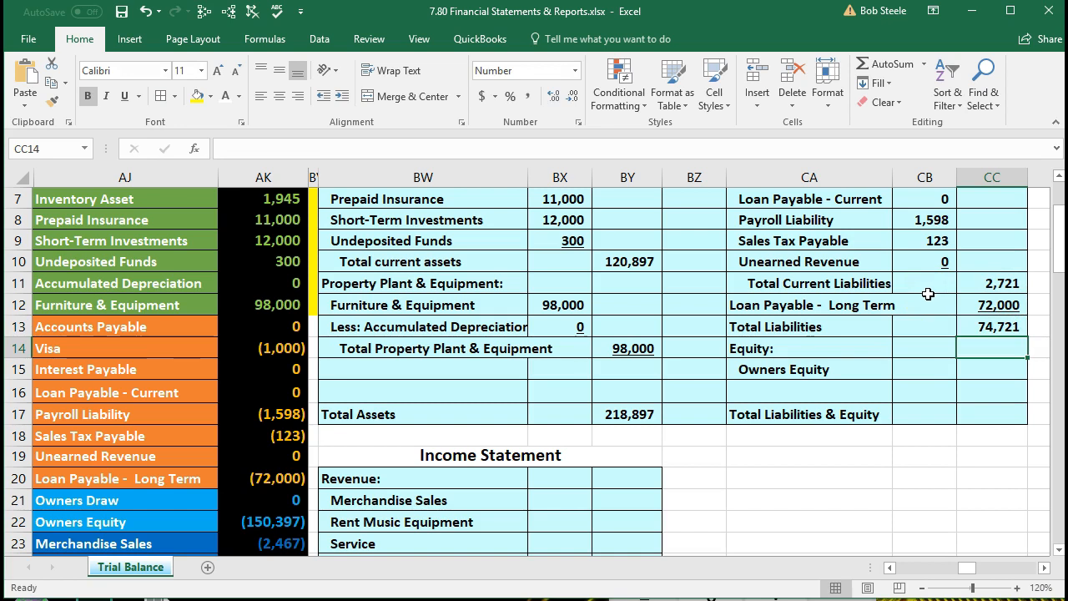
Check Total Liabilities in CC13 against the sum of the trial balance liabilities in AK13:AK20.
click(993, 328)
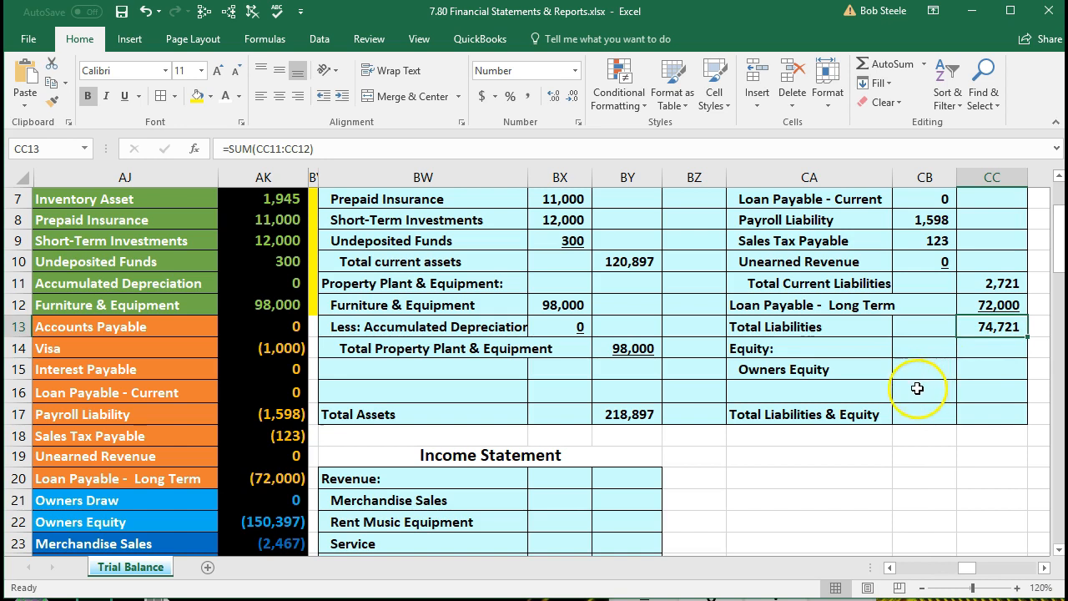
drag(258, 330, 277, 484)
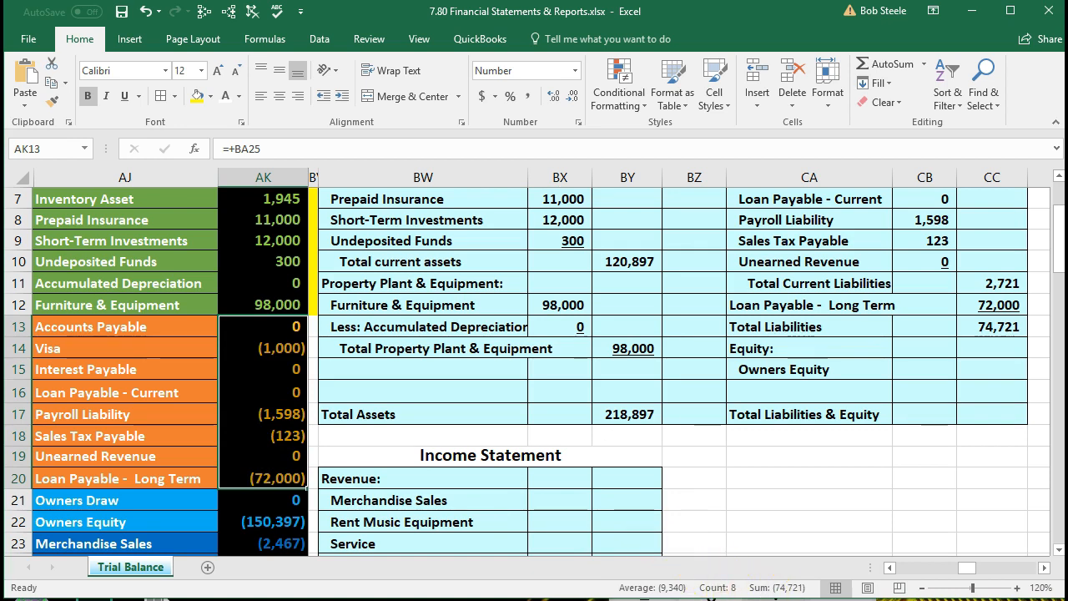
click(843, 450)
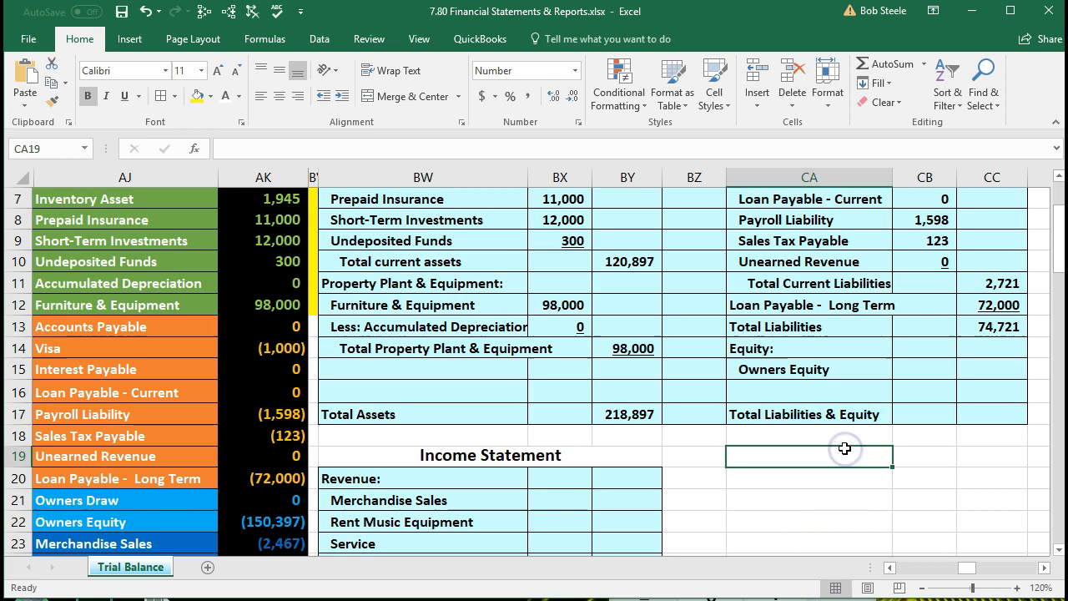
Link the Owners Equity amount in CC15 to -AK22 of the trial balance.
click(758, 346)
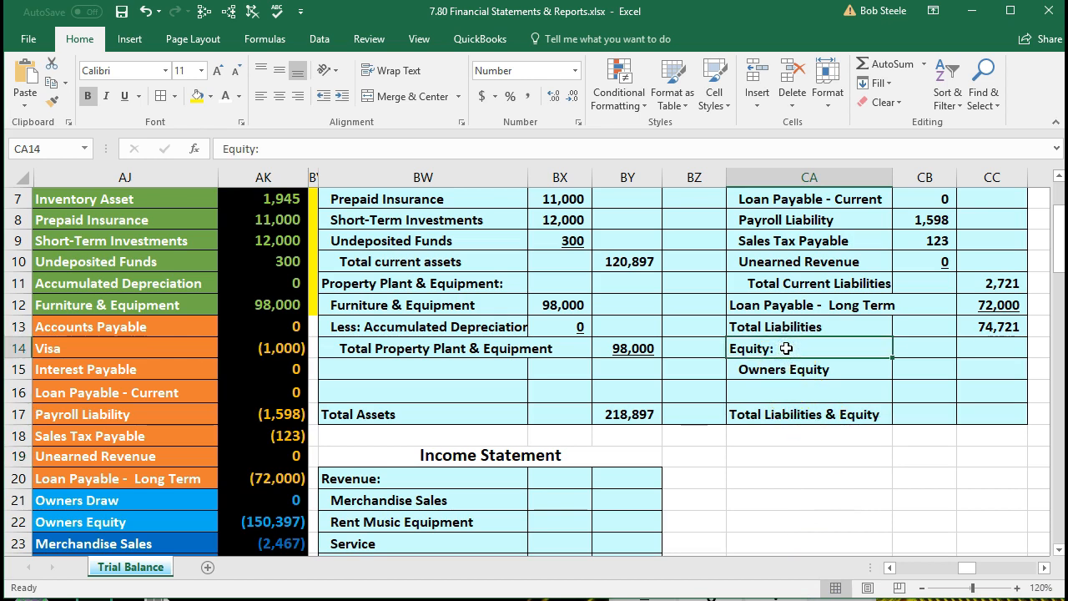
click(784, 369)
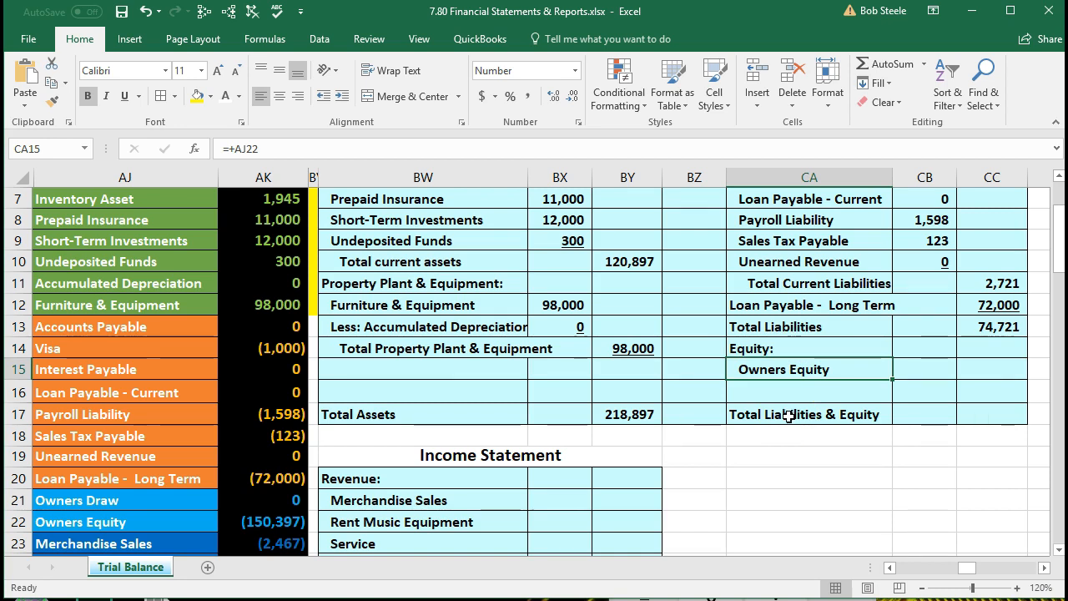
scroll(789, 415, down, 1)
click(282, 459)
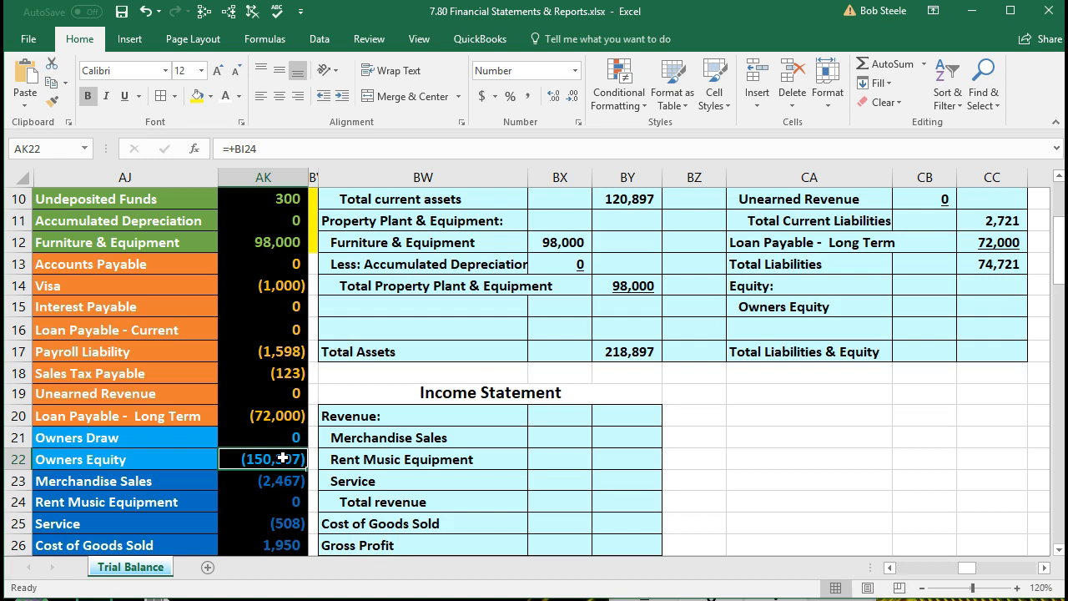
click(978, 307)
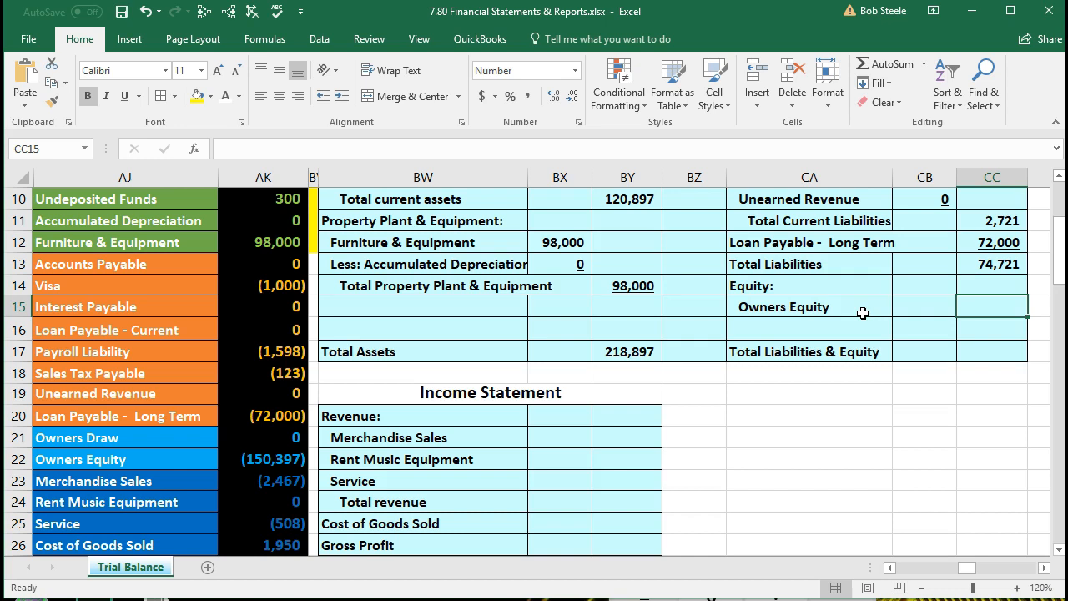
click(978, 357)
scroll(961, 400, up, 1)
click(976, 369)
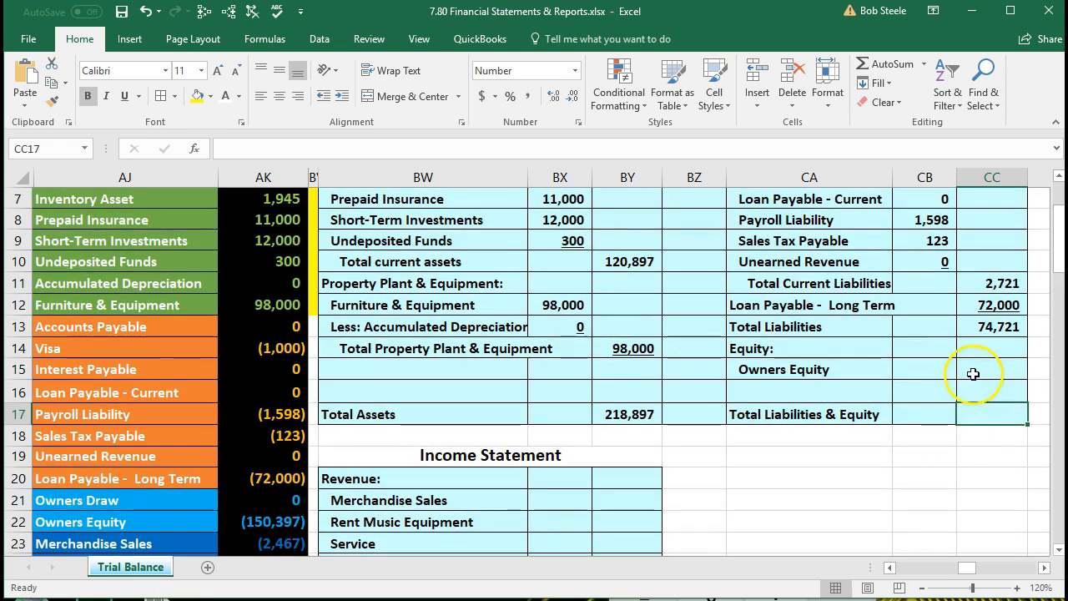
scroll(979, 384, down, 1)
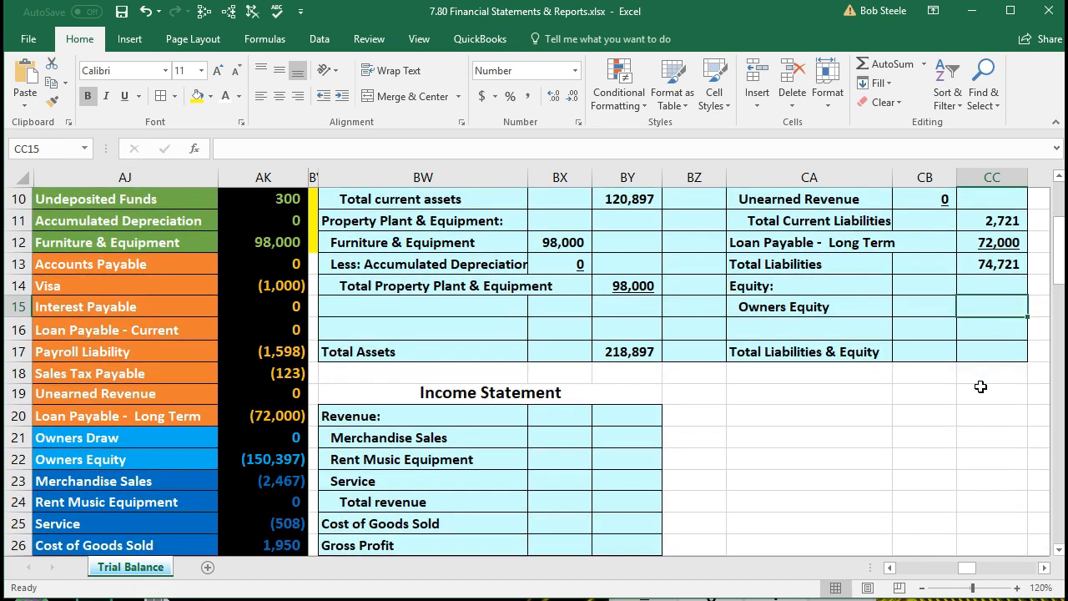
text(-)
click(265, 459)
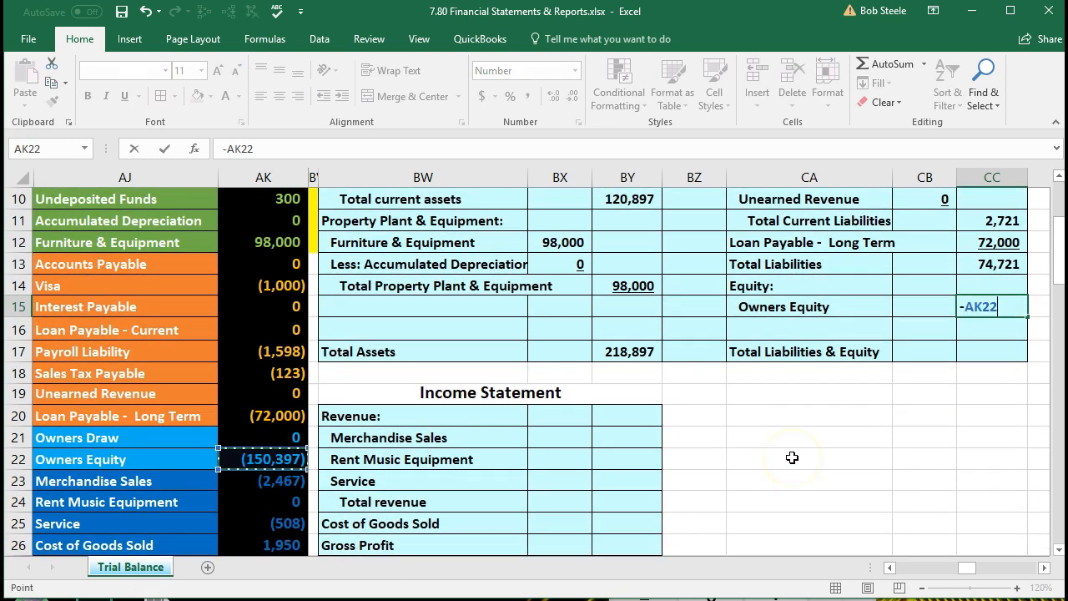
key(Return)
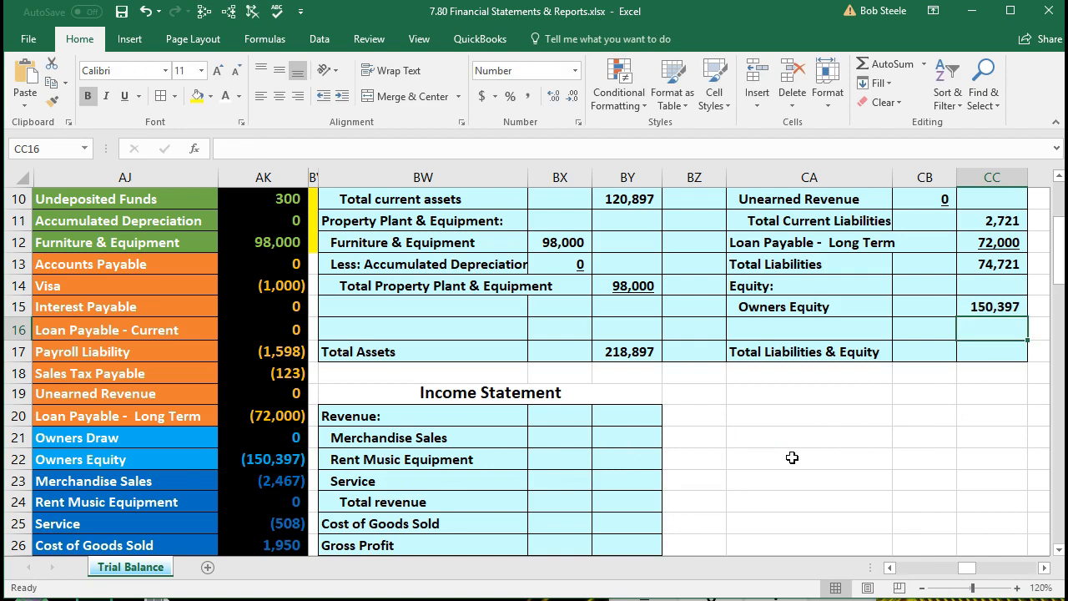
Calculate Total Liabilities & Equity in CC17 as the SUM of CC13:CC15.
click(974, 269)
click(975, 304)
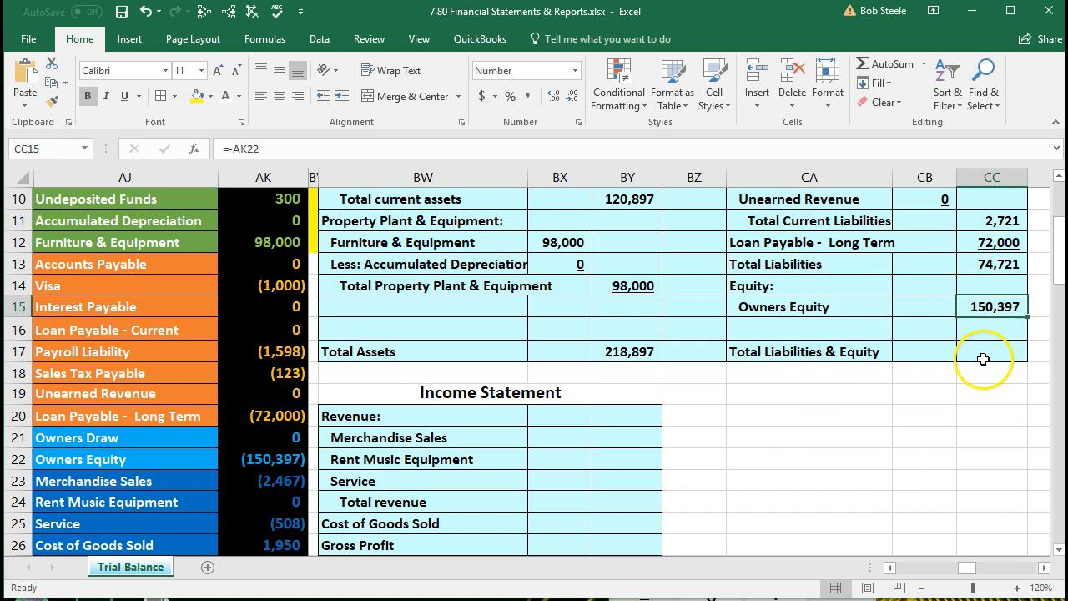
click(983, 359)
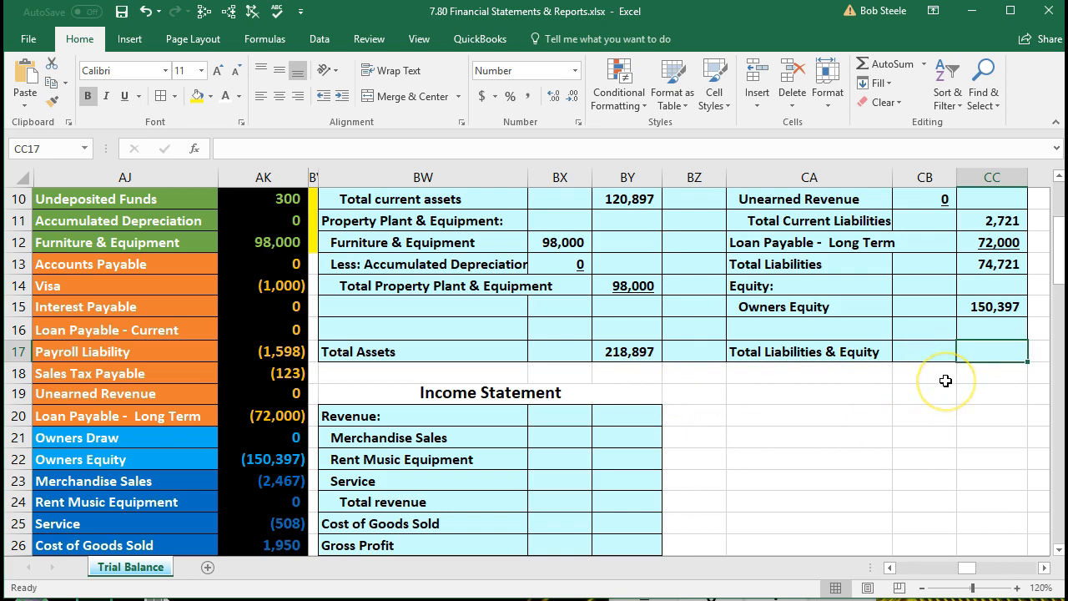
text(sum)
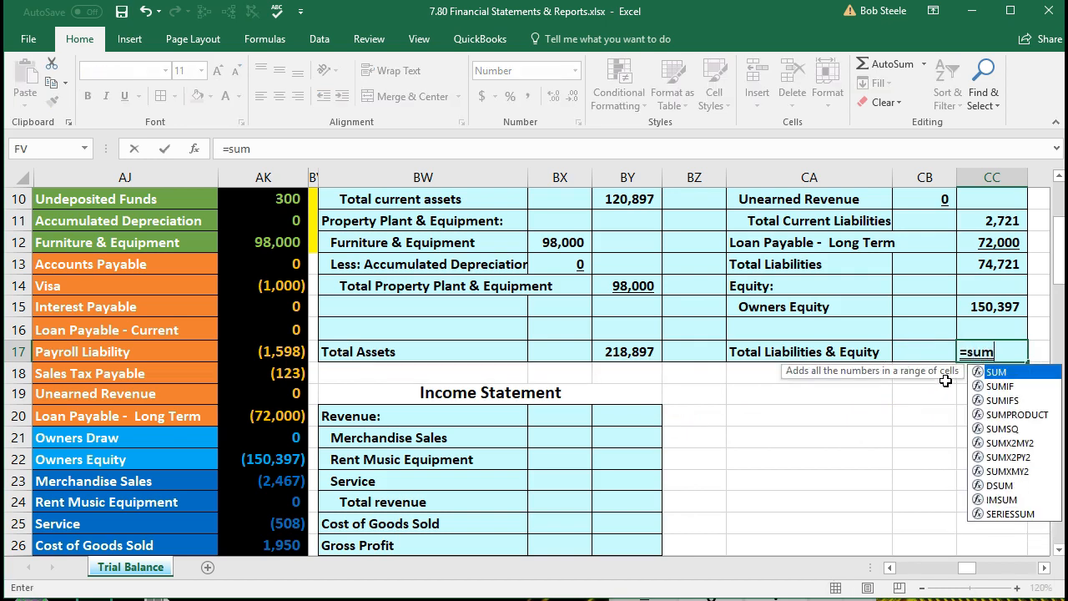
double_click(994, 371)
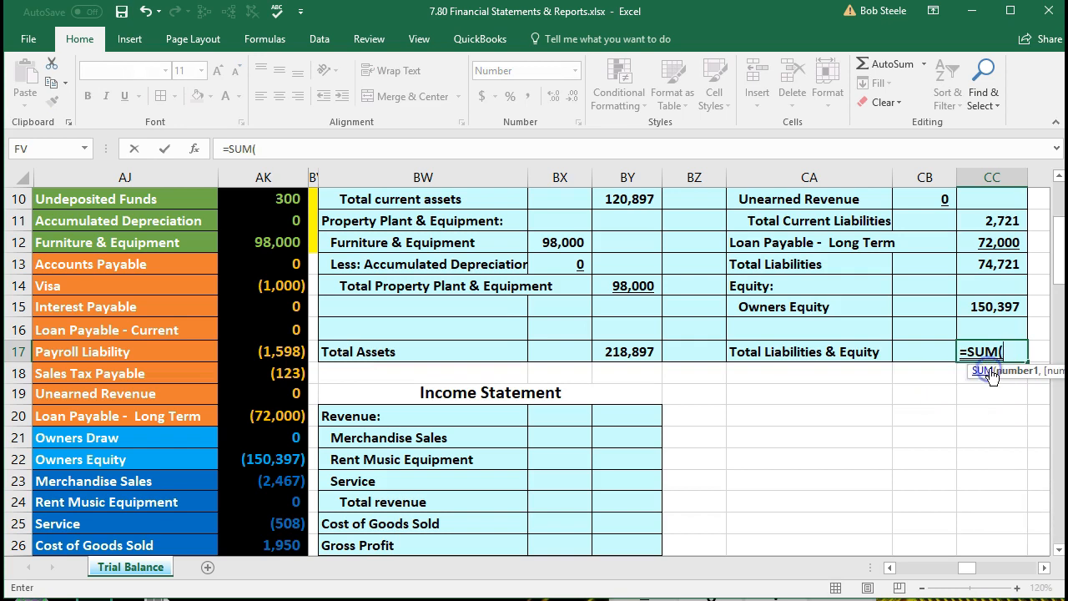
click(973, 266)
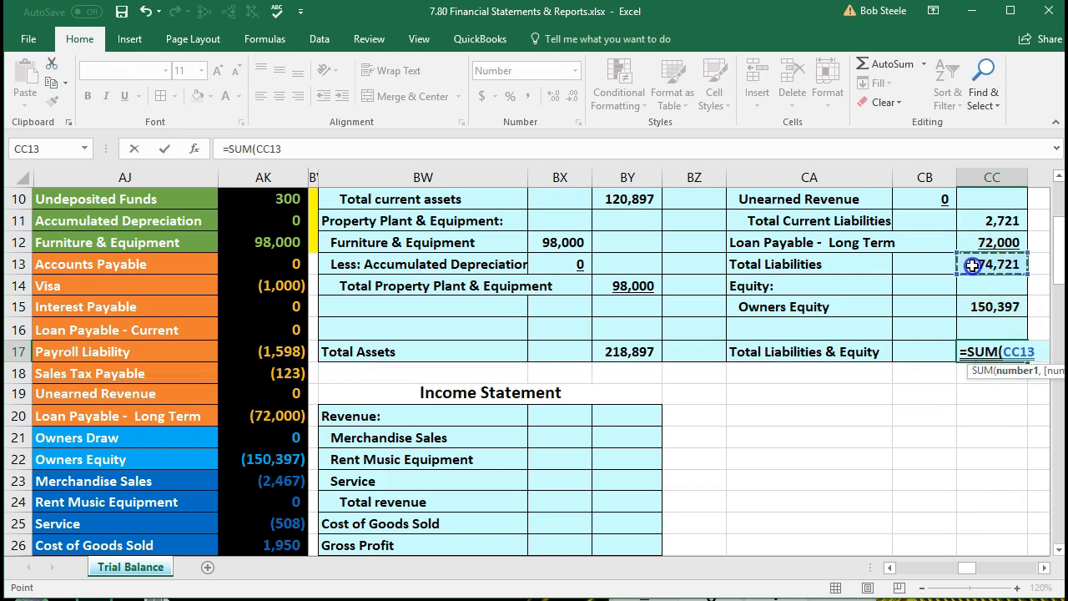
drag(973, 265, 966, 306)
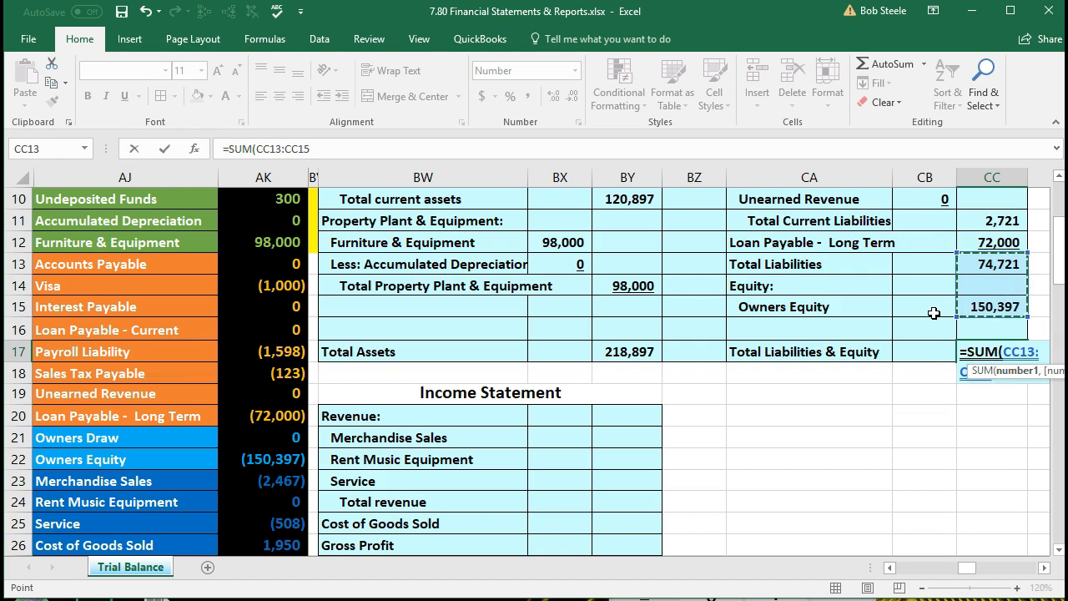
key(Return)
click(989, 355)
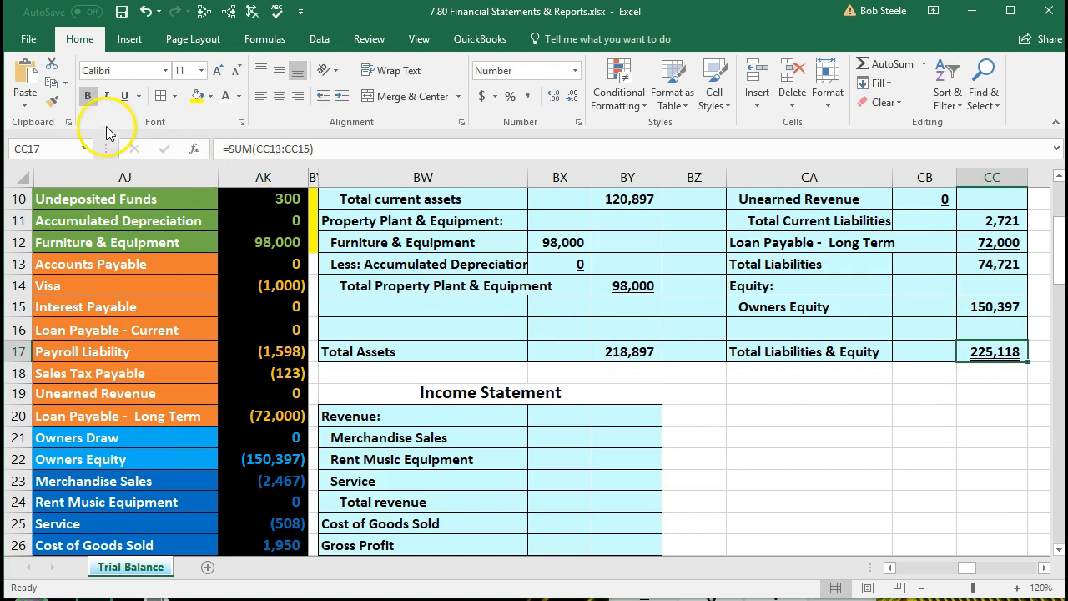
Copy the formatting of CC17 onto Total Assets in BY17 and fill the Owners Equity amount in CC15 with yellow.
click(55, 101)
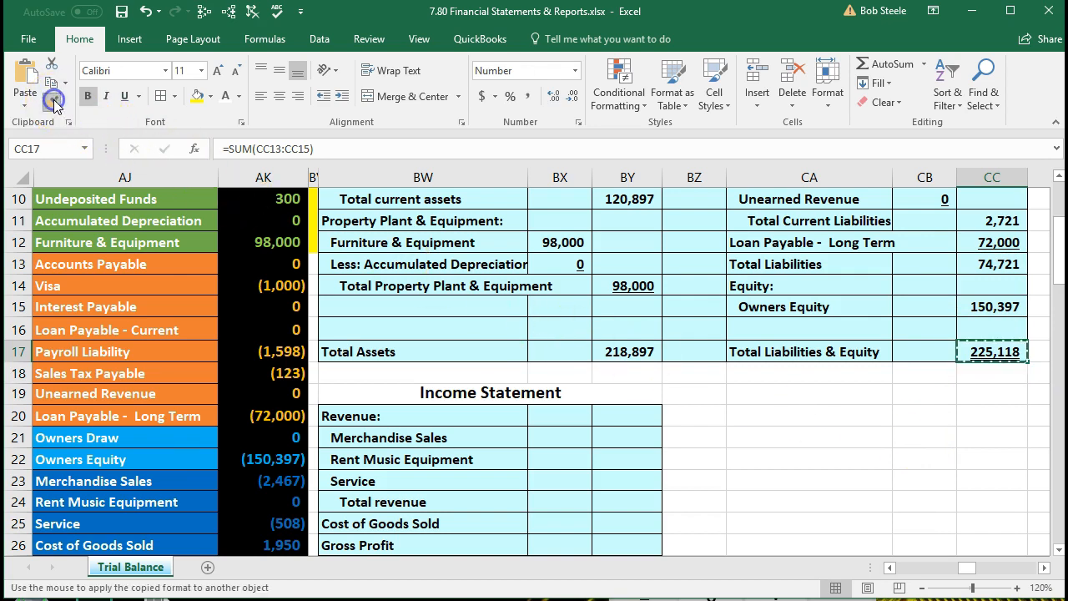
click(614, 350)
click(723, 393)
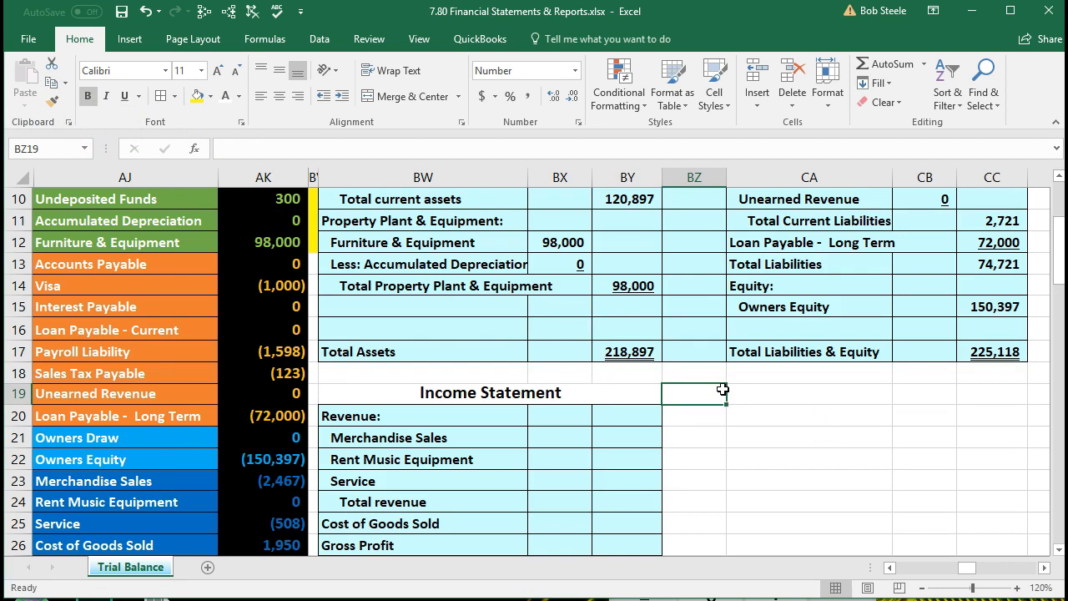
click(987, 306)
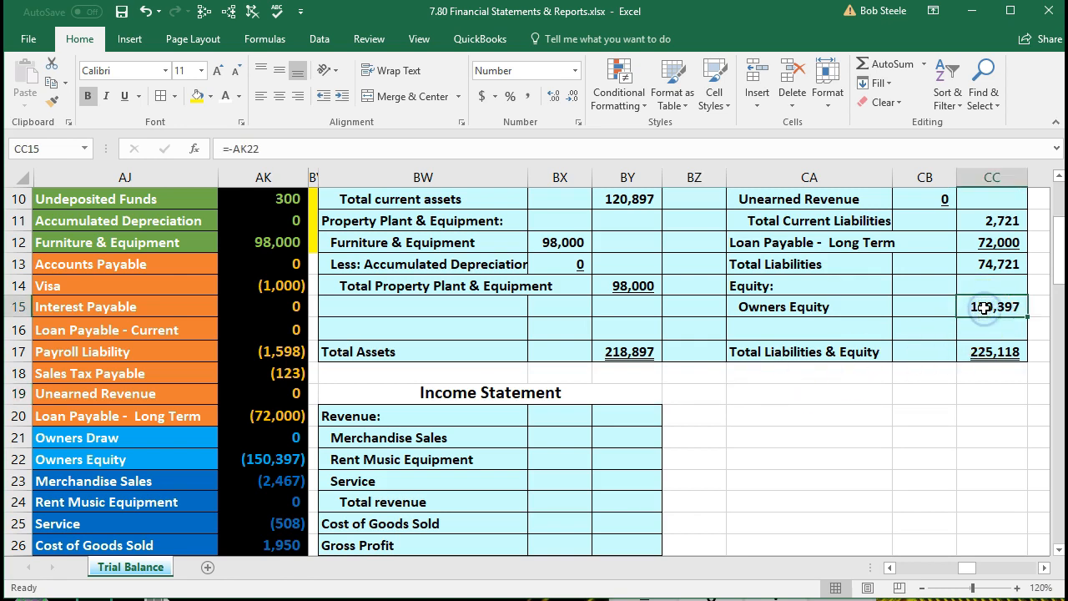
click(197, 95)
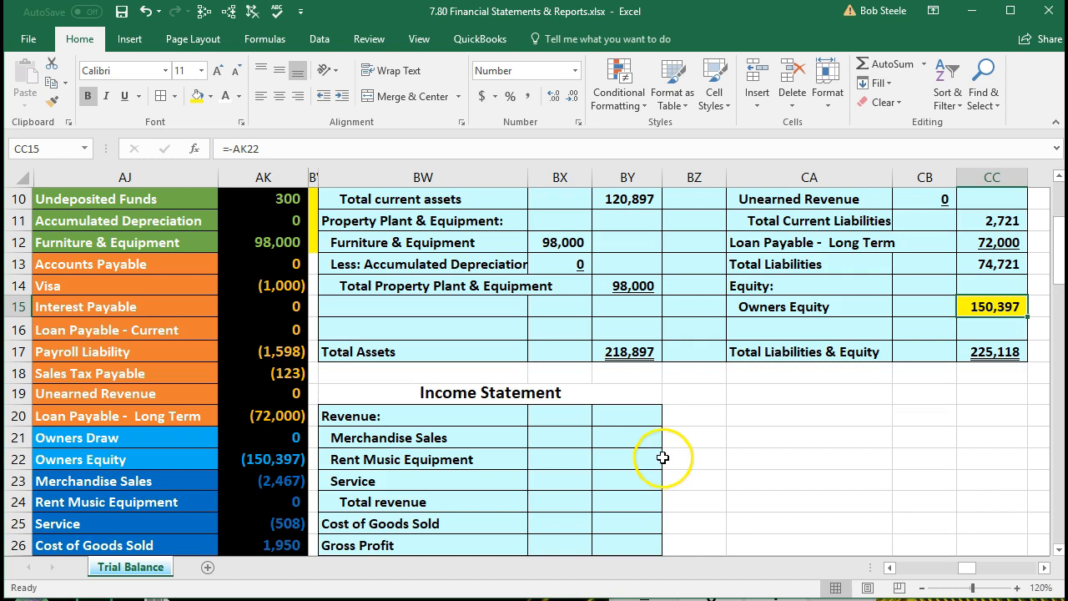
Check the trial balance sums of the income and expense accounts in AK23:AK37 and of all equity-related accounts in AK21:AK37.
scroll(646, 438, down, 1)
click(293, 394)
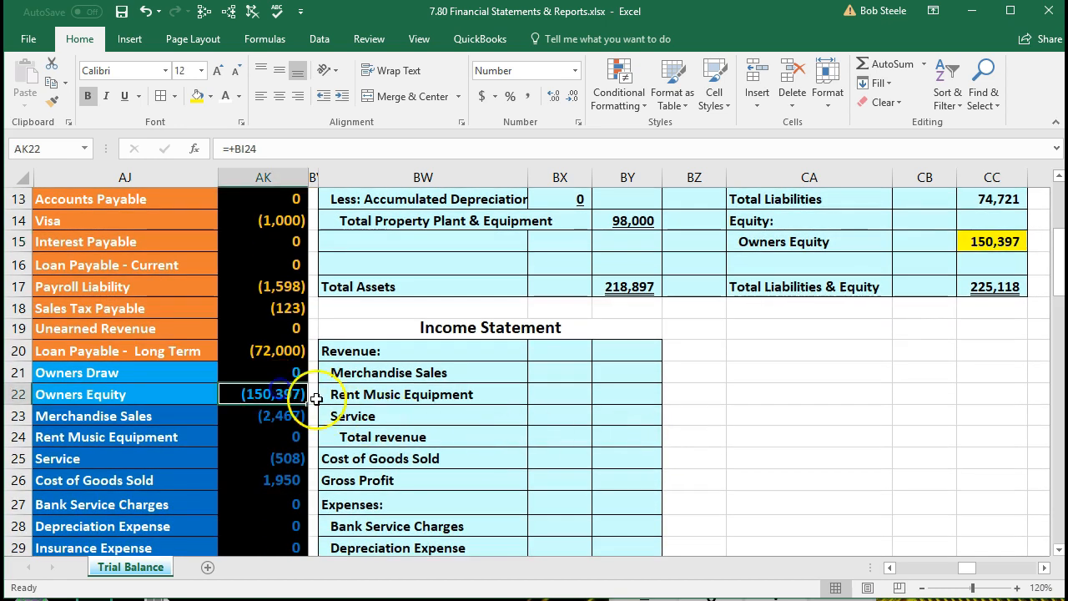
click(189, 398)
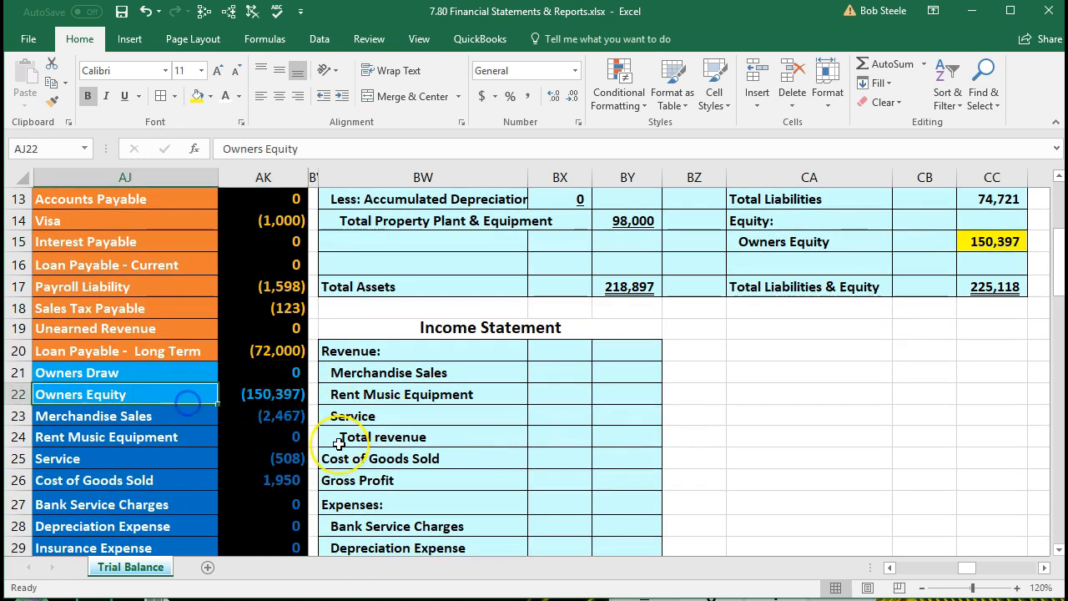
scroll(339, 444, down, 1)
drag(256, 354, 250, 460)
scroll(251, 460, up, 3)
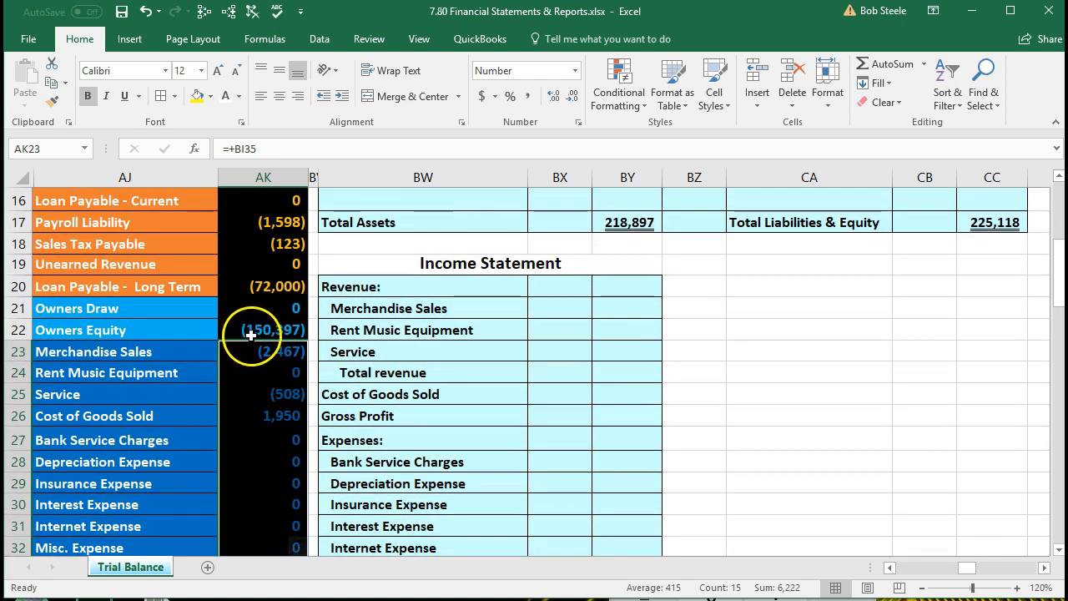
drag(250, 303, 243, 478)
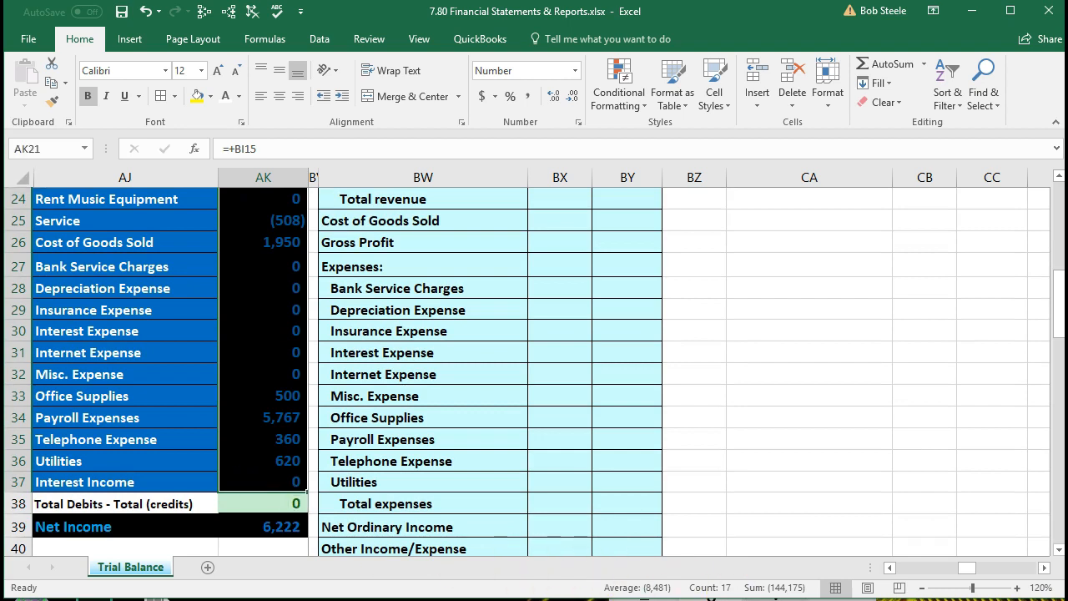
scroll(823, 510, up, 4)
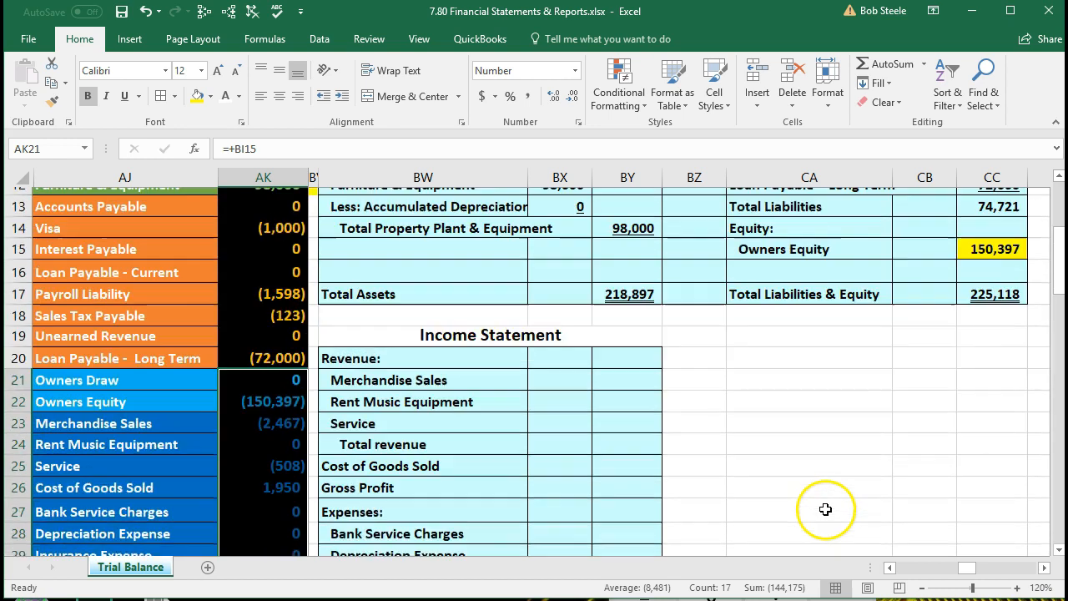
Replace the Owners Equity formula in CC15 with -SUM(AK21:AK37) from the trial balance.
click(973, 263)
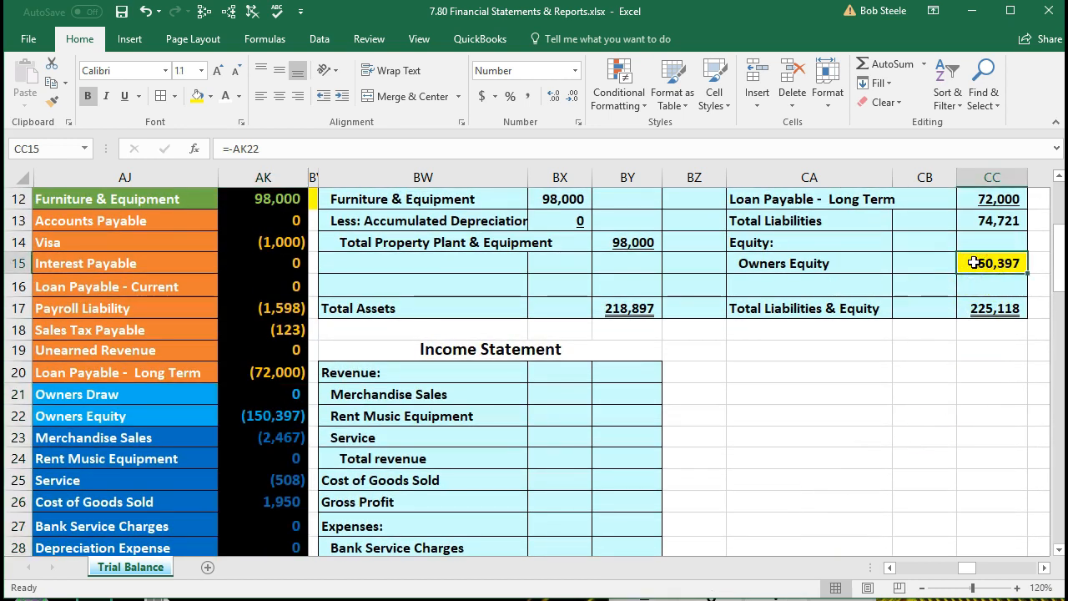
key(Delete)
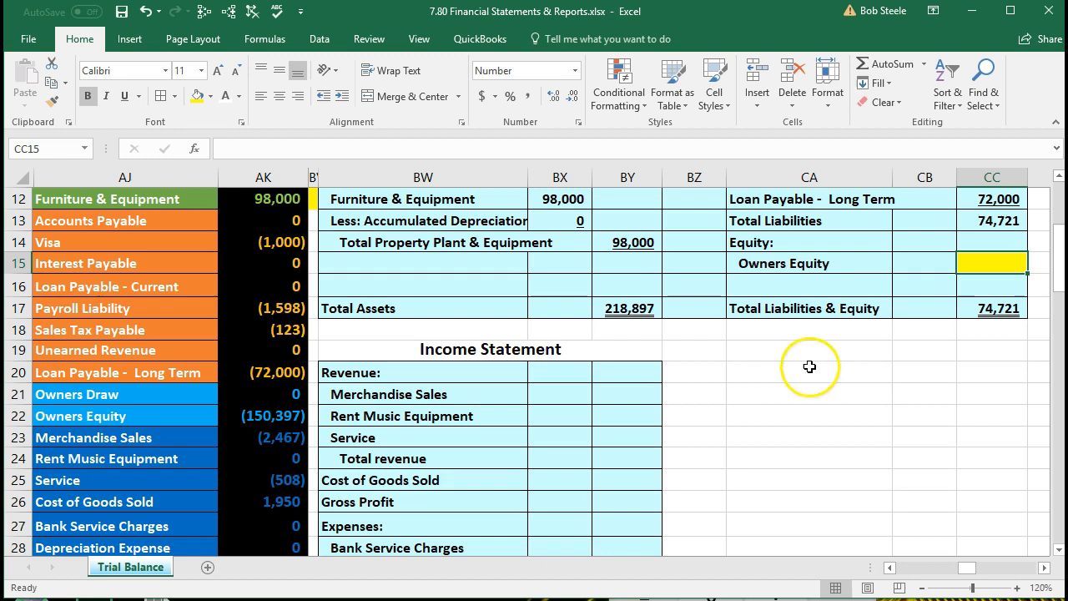
text(-)
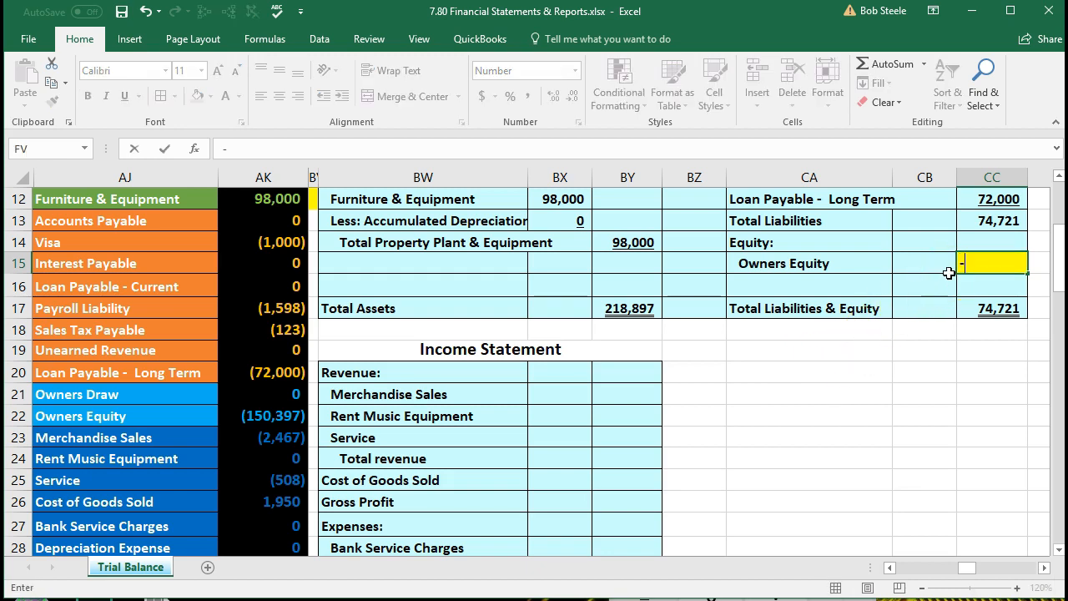
text(sum)
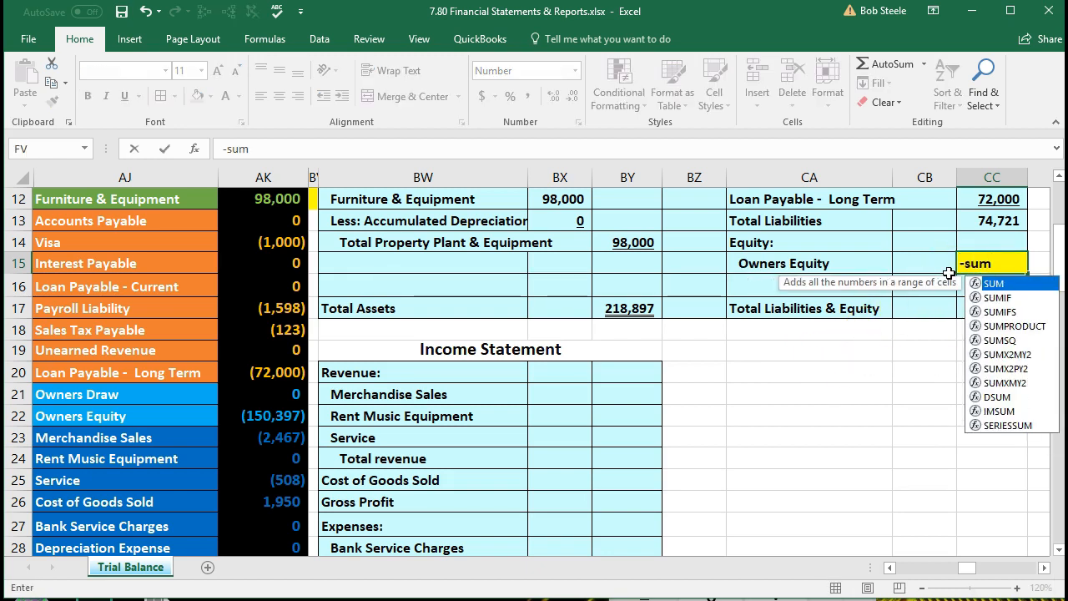
double_click(997, 283)
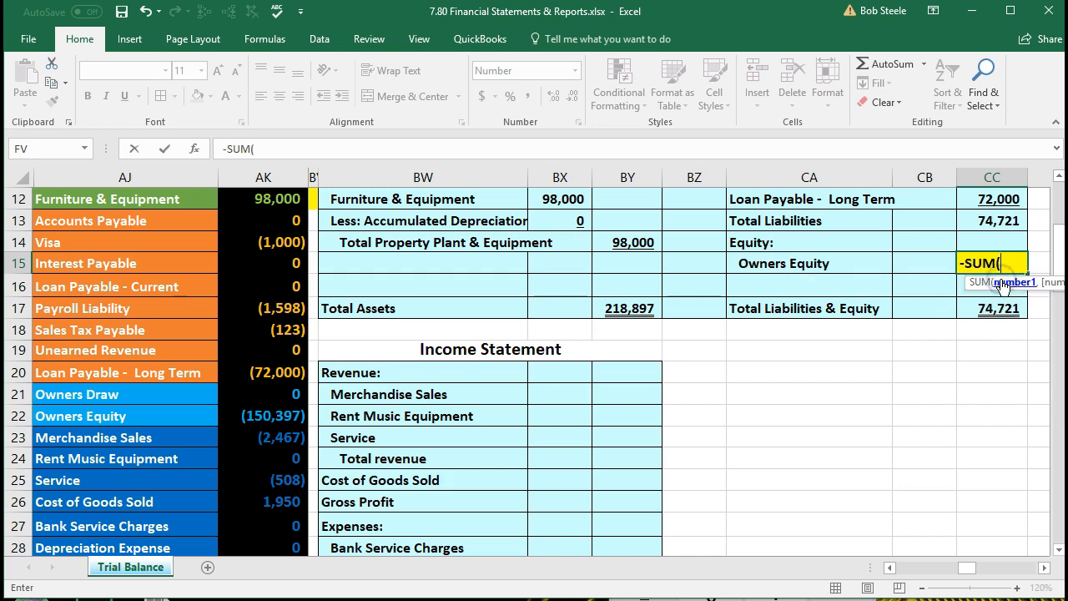
click(259, 394)
drag(259, 394, 260, 463)
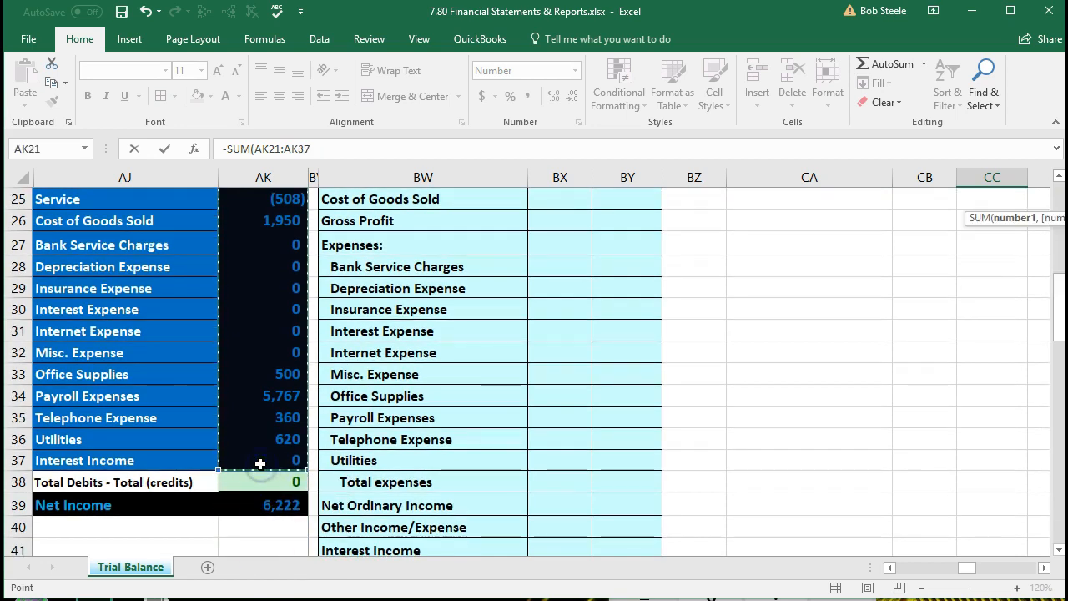
key(Return)
Compare Total Liabilities & Equity in CC17 with Total Assets in BY17 and inspect the Owners Equity formula in CC15.
scroll(260, 463, up, 6)
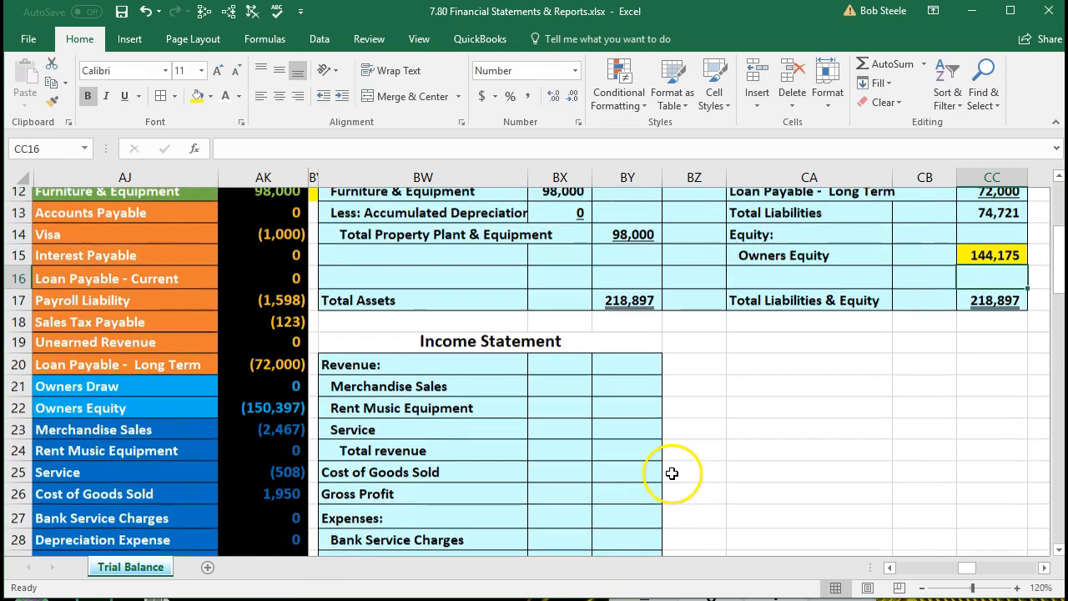
click(985, 417)
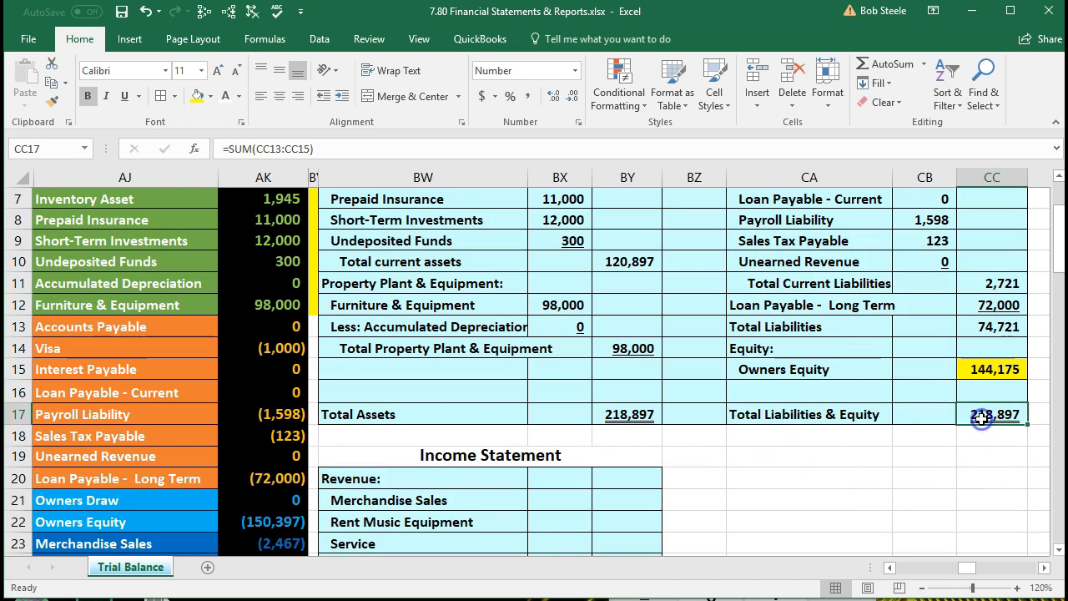
double_click(982, 420)
key(Return)
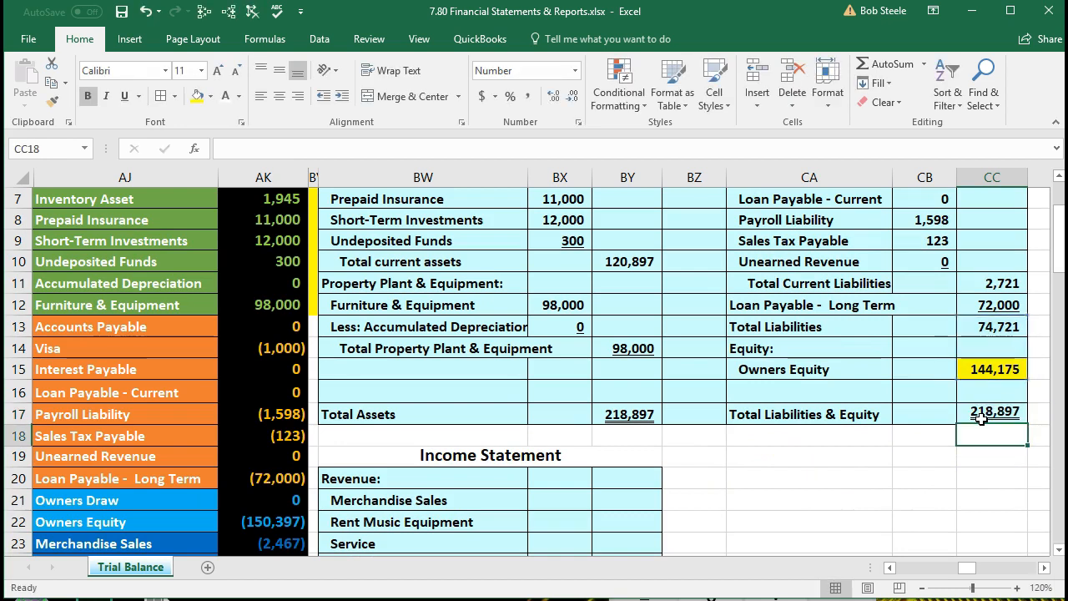
click(640, 415)
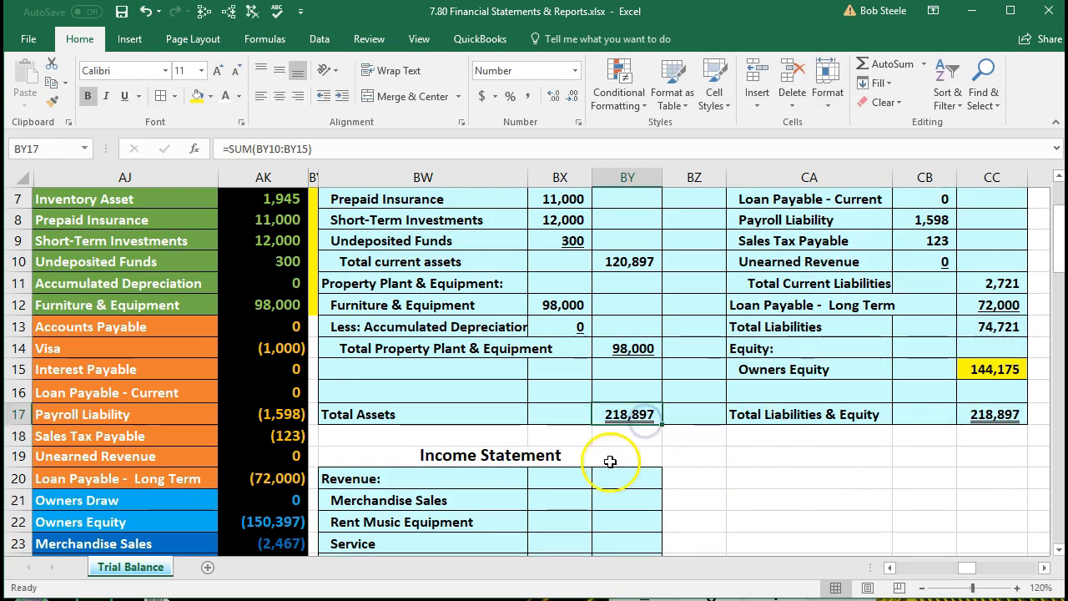
click(989, 417)
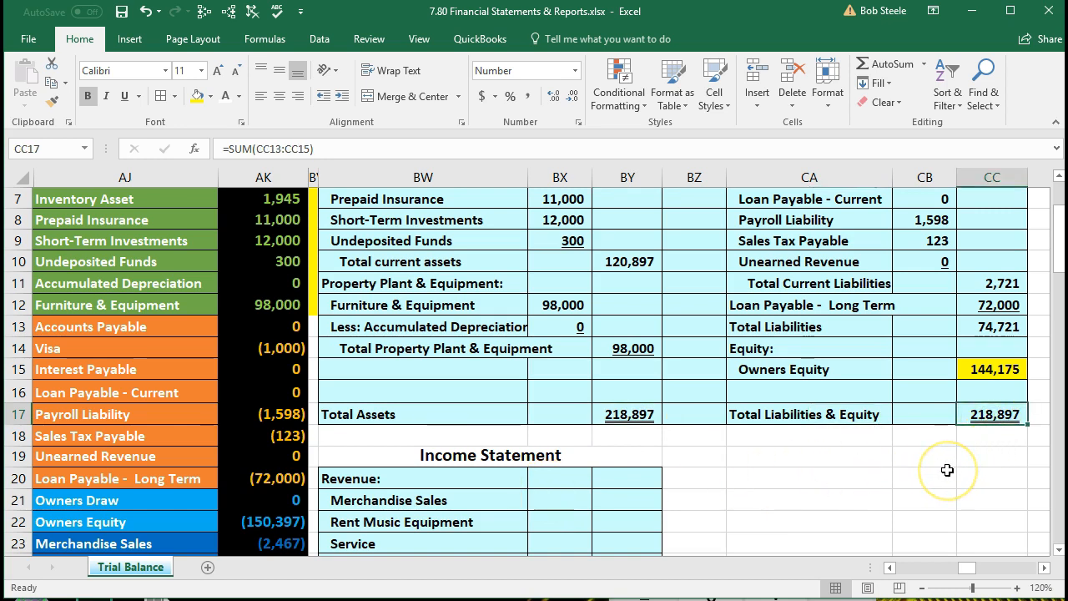
click(977, 369)
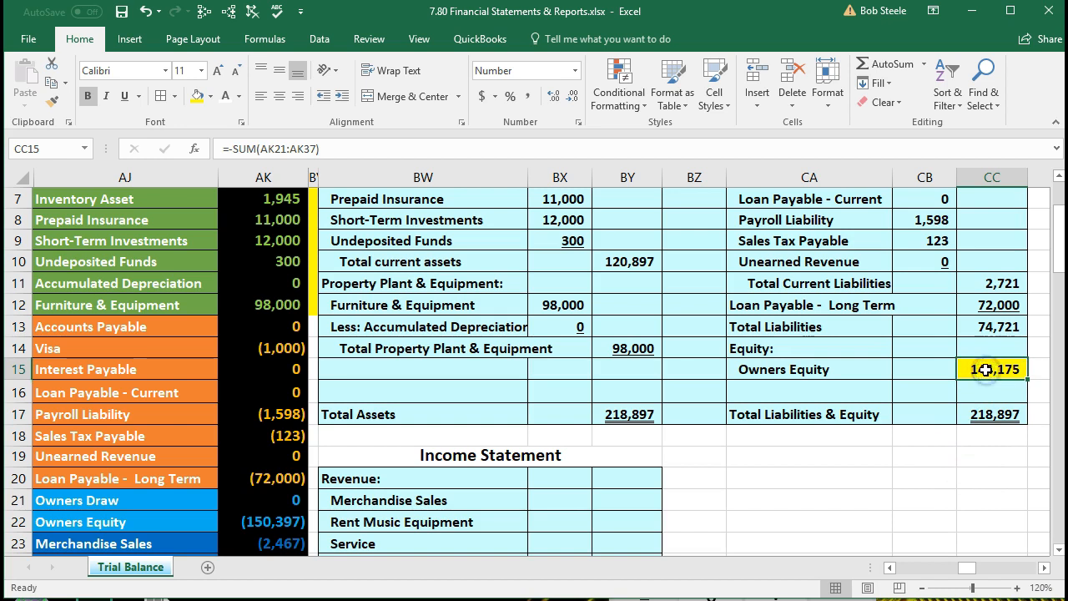
Fill BV13:BV20, the narrow strip beside the trial balance liabilities, with yellow to mark those accounts as used.
scroll(732, 417, down, 1)
click(278, 440)
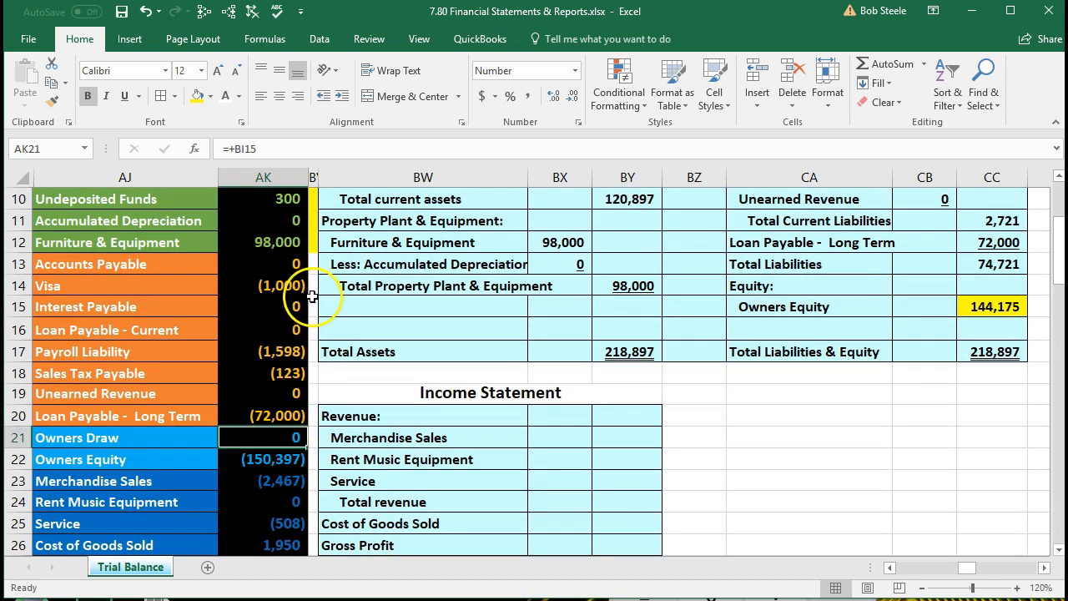
click(313, 265)
drag(312, 265, 313, 418)
right_click(312, 422)
key(Escape)
click(327, 438)
scroll(332, 437, down, 1)
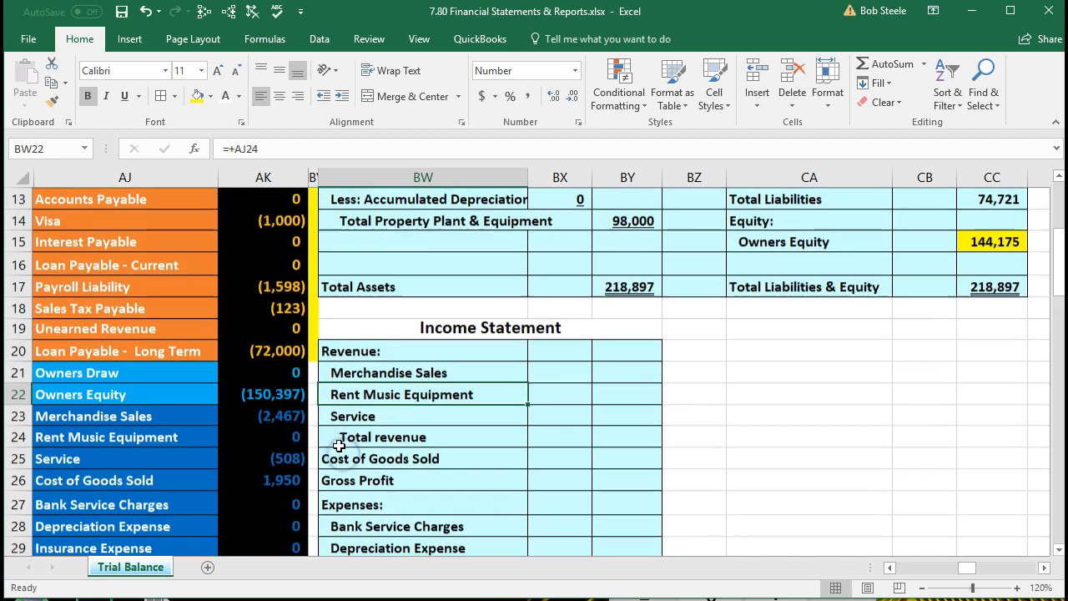
Check the sum of trial balance accounts AK22:AK37 against Owners Equity in CC15.
click(312, 374)
drag(284, 394, 263, 489)
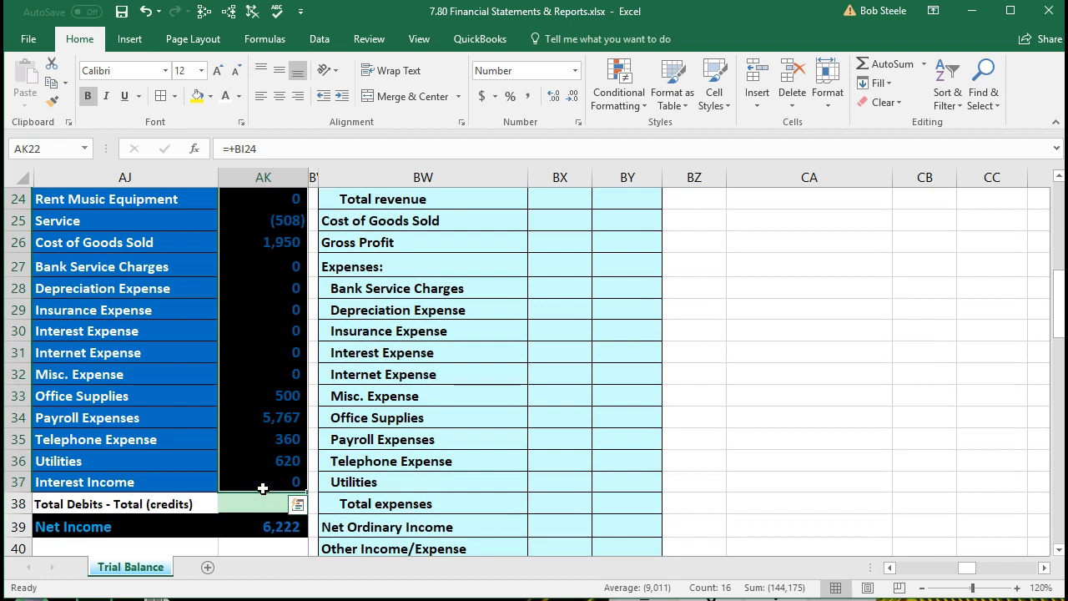
scroll(263, 488, up, 3)
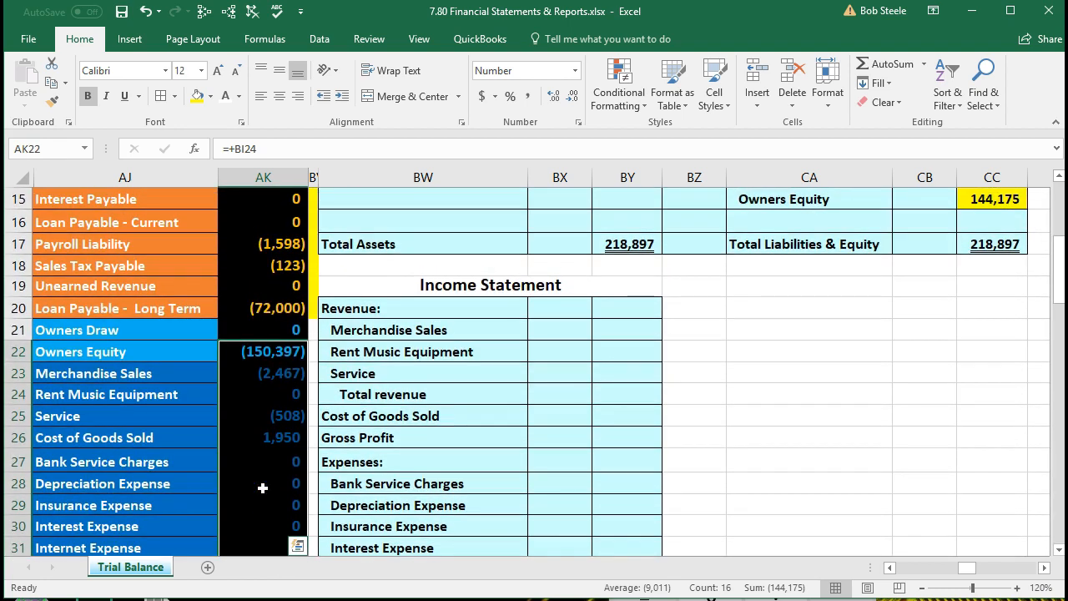
click(314, 329)
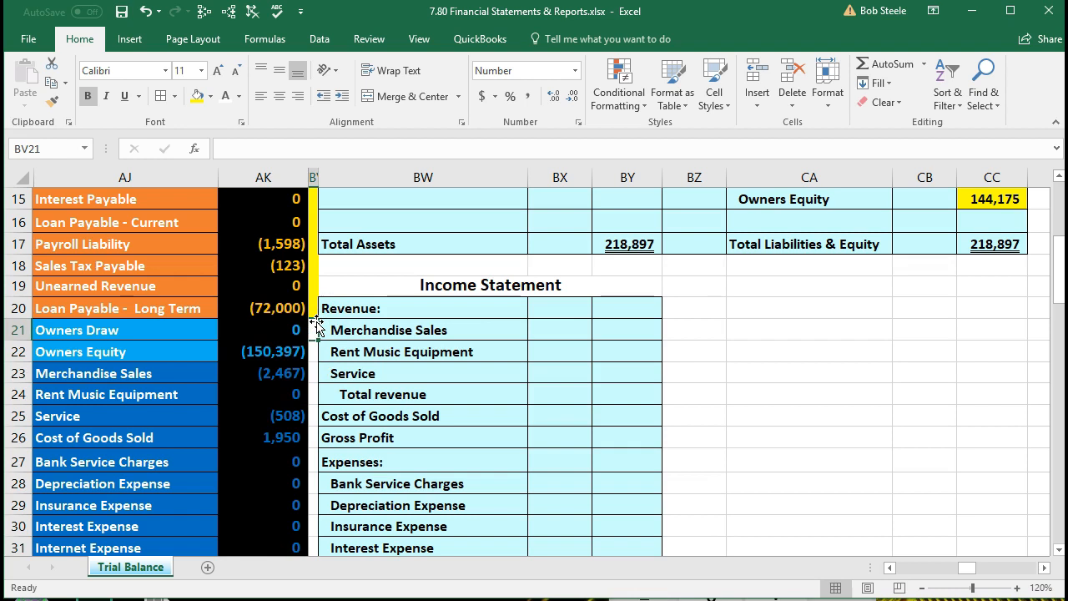
scroll(810, 375, up, 1)
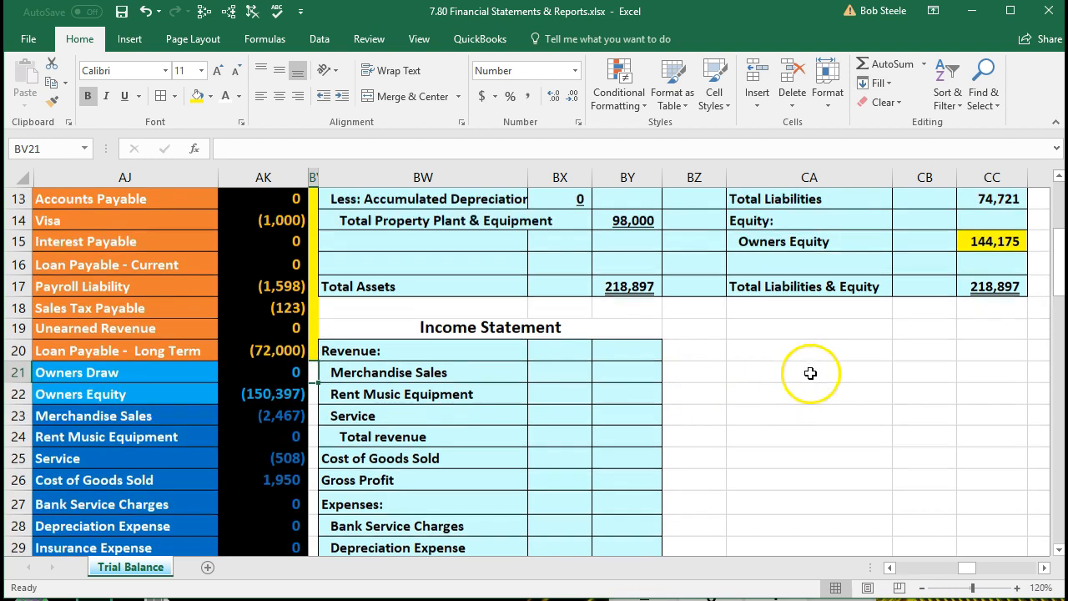
click(980, 264)
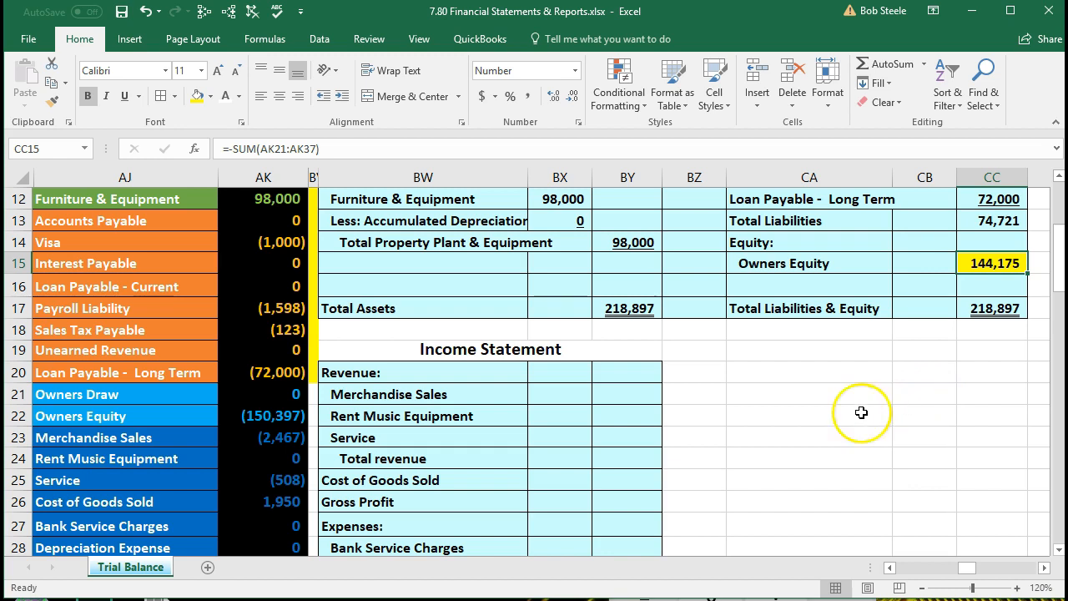
Review the trial balance income and expense accounts in AJ23:AK37 against the Income Statement layout starting at Revenue in BW20.
click(481, 349)
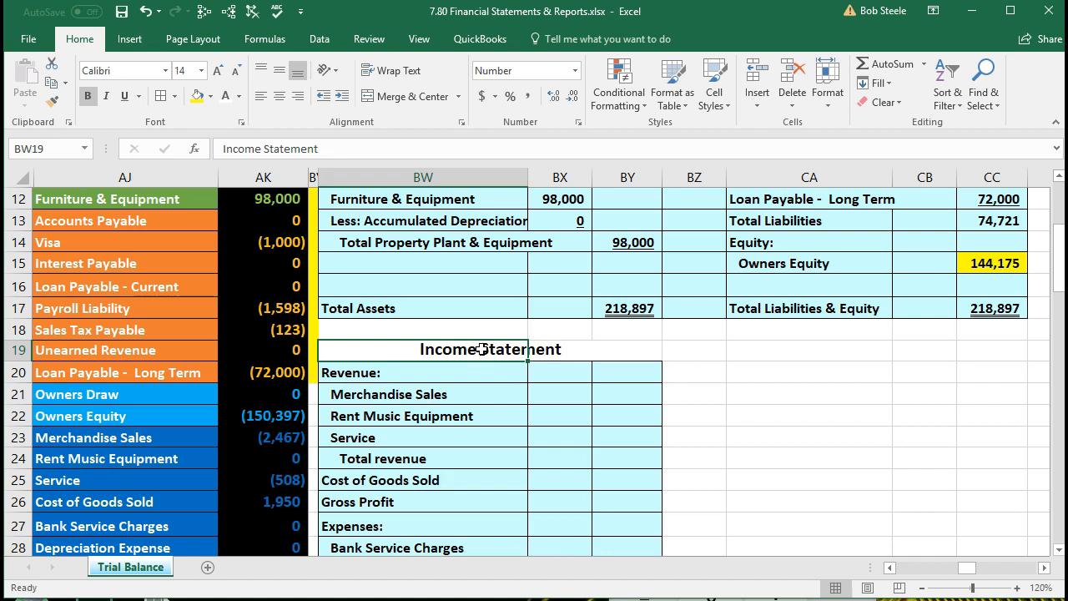
scroll(481, 349, down, 1)
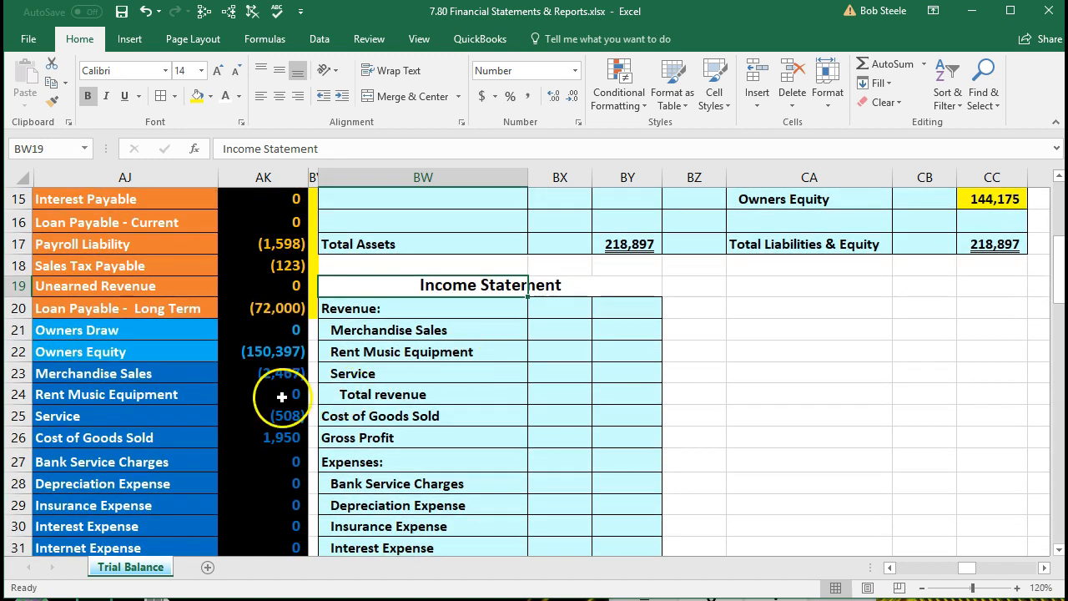
drag(167, 373, 274, 456)
scroll(272, 468, up, 2)
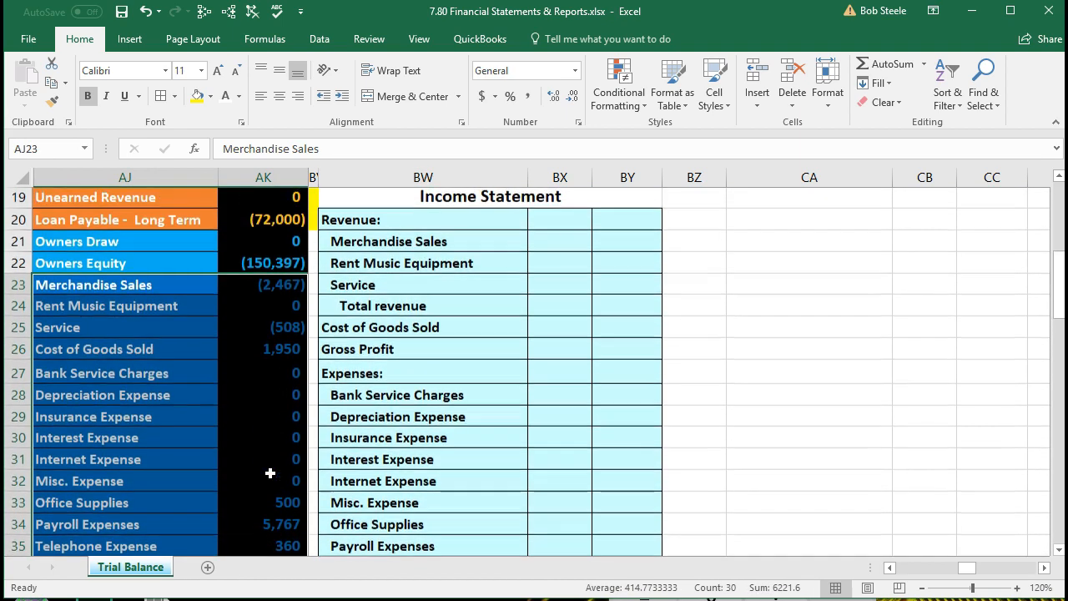
scroll(270, 473, up, 1)
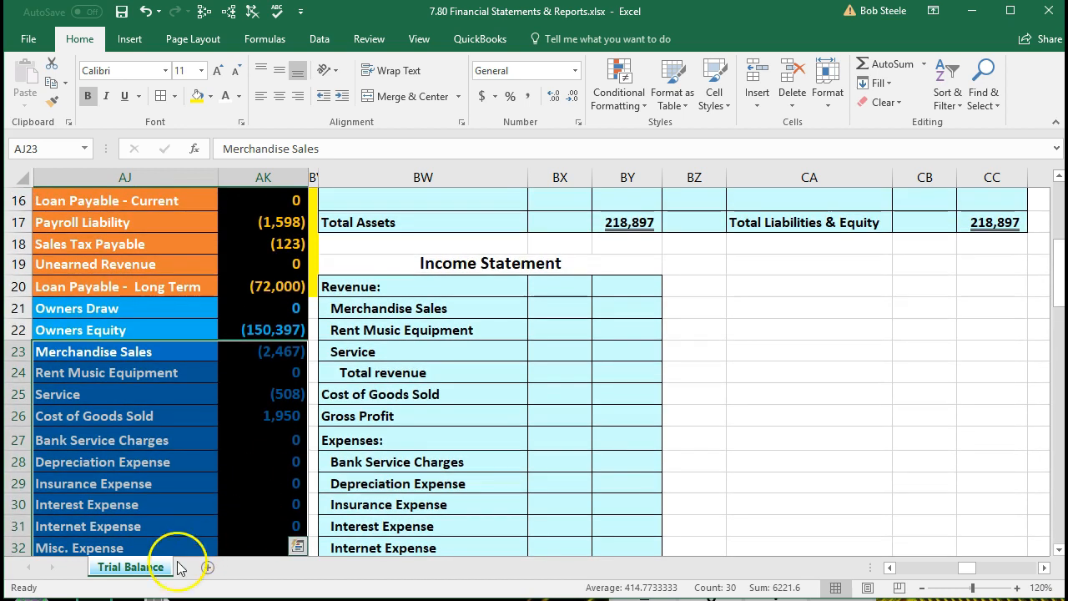
click(137, 598)
click(185, 421)
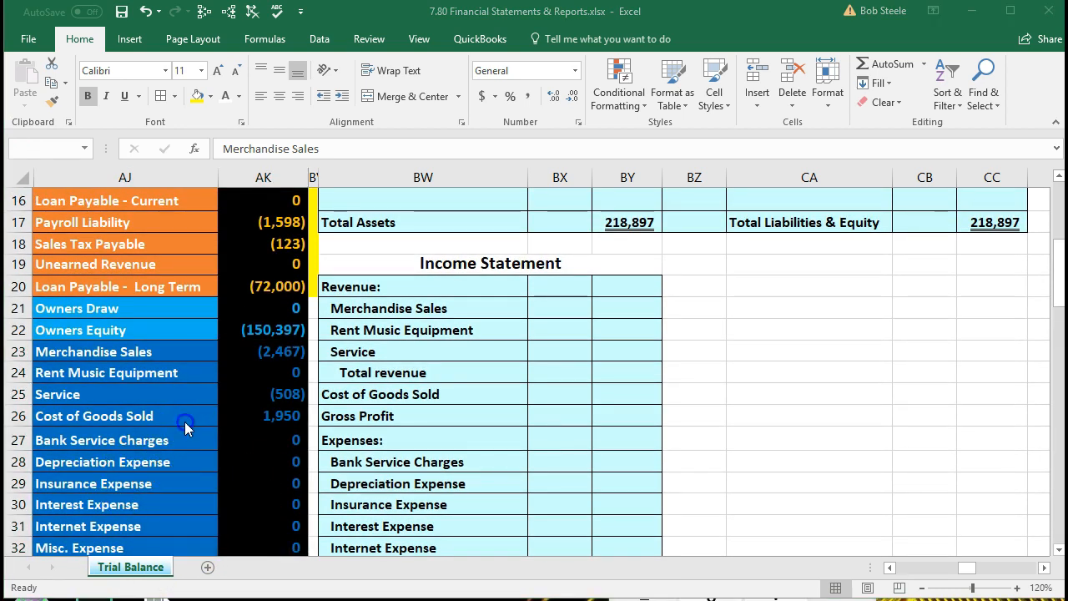
click(184, 419)
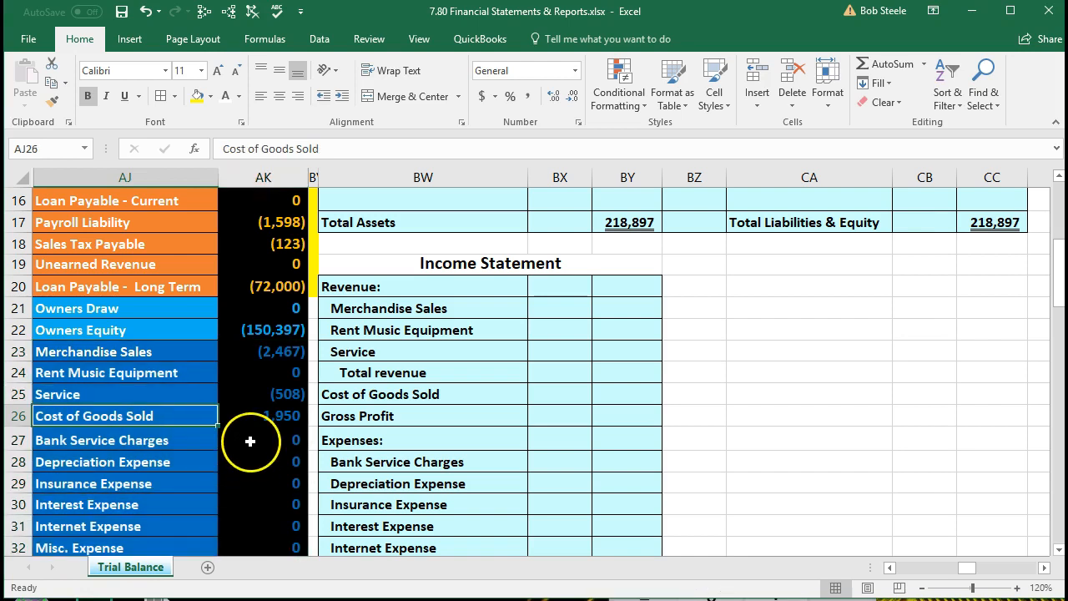
click(356, 286)
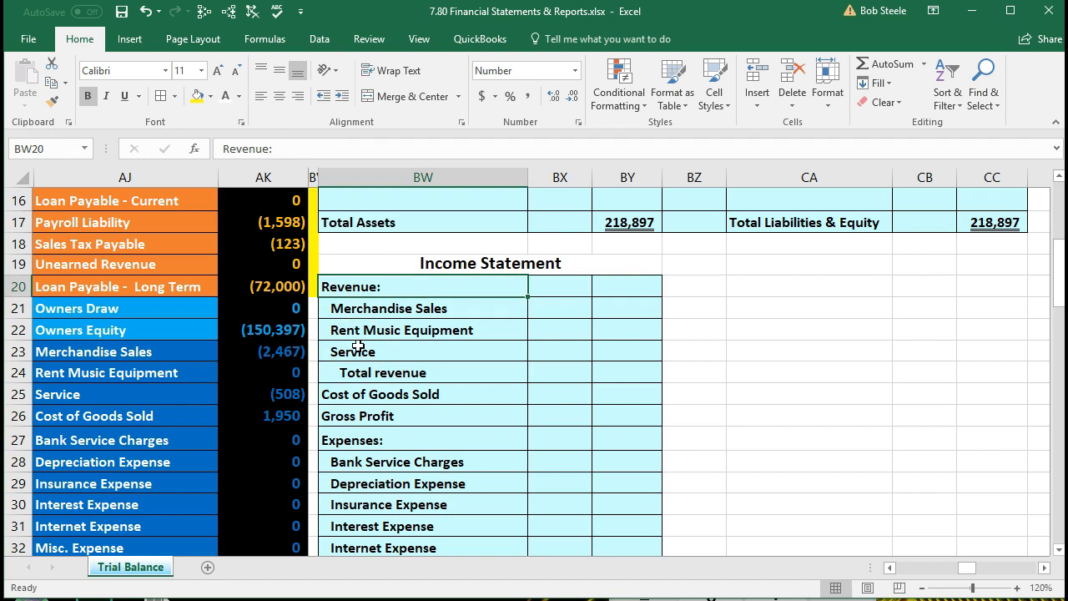
Match the Income Statement revenue lines to trial balance accounts AJ23:AK25 and link Merchandise Sales in BX21 as -AK23.
drag(367, 309, 376, 352)
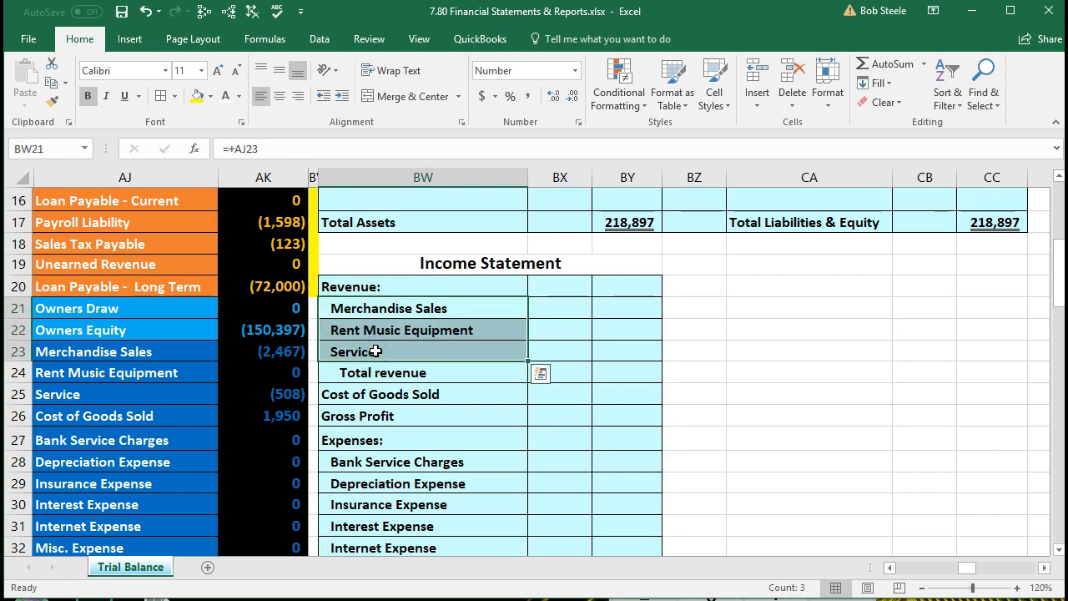
drag(169, 351, 262, 388)
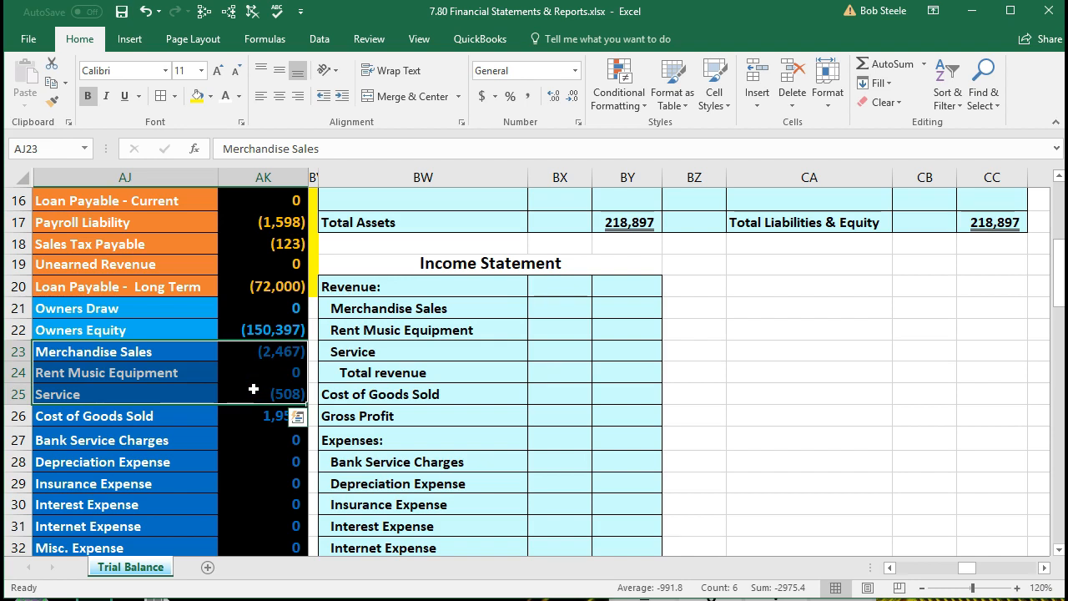
click(551, 307)
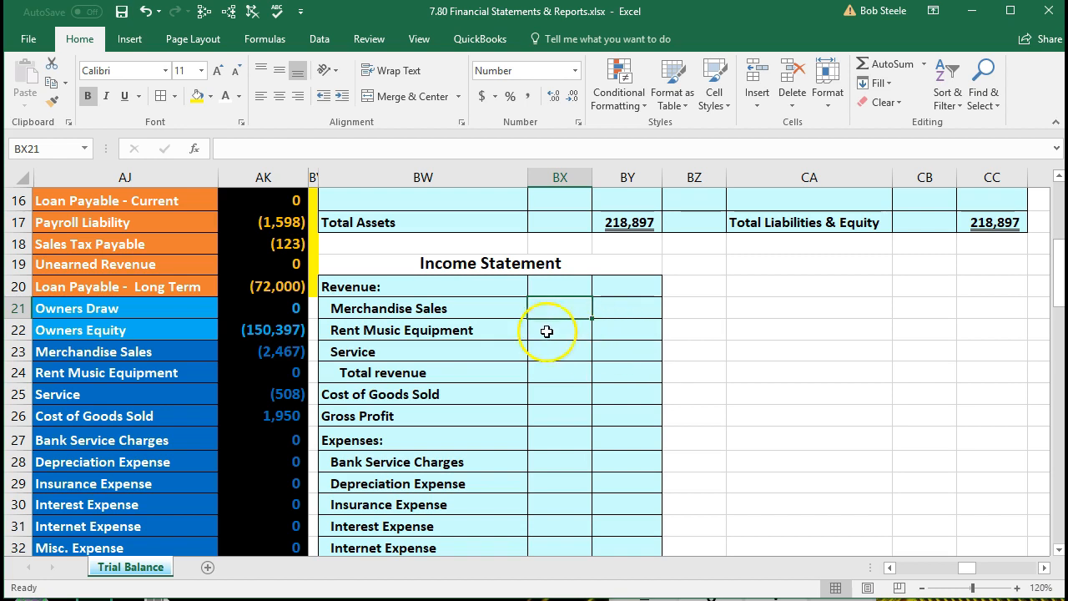
click(272, 357)
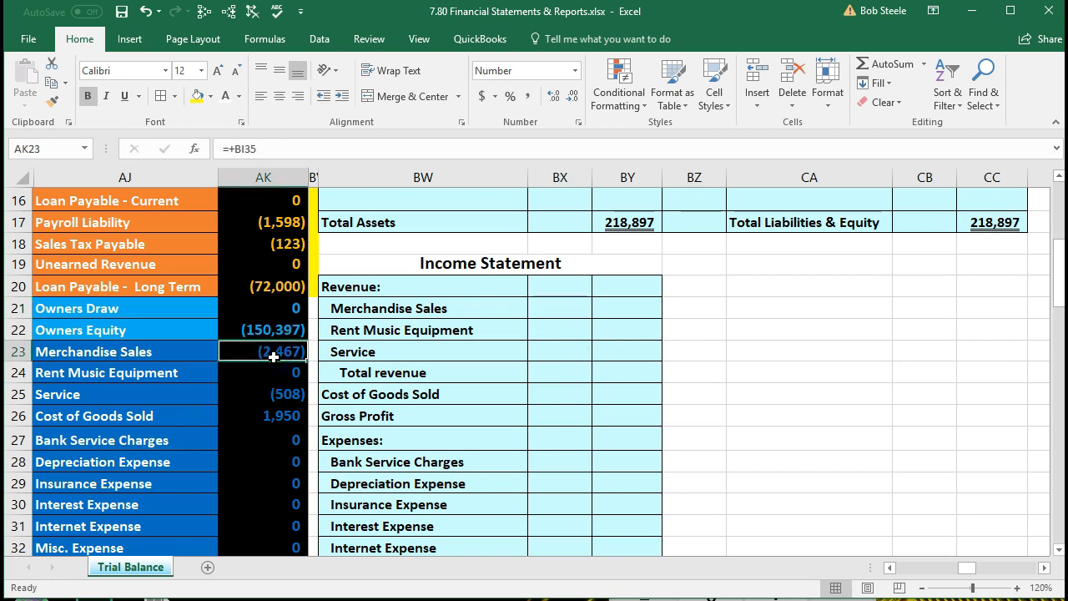
click(543, 307)
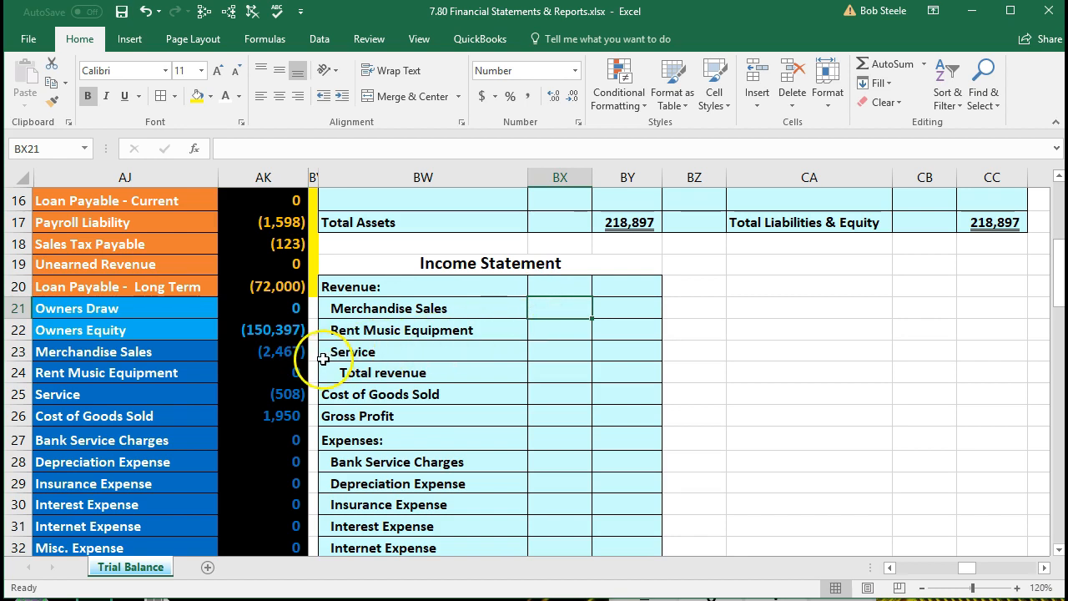
text(-)
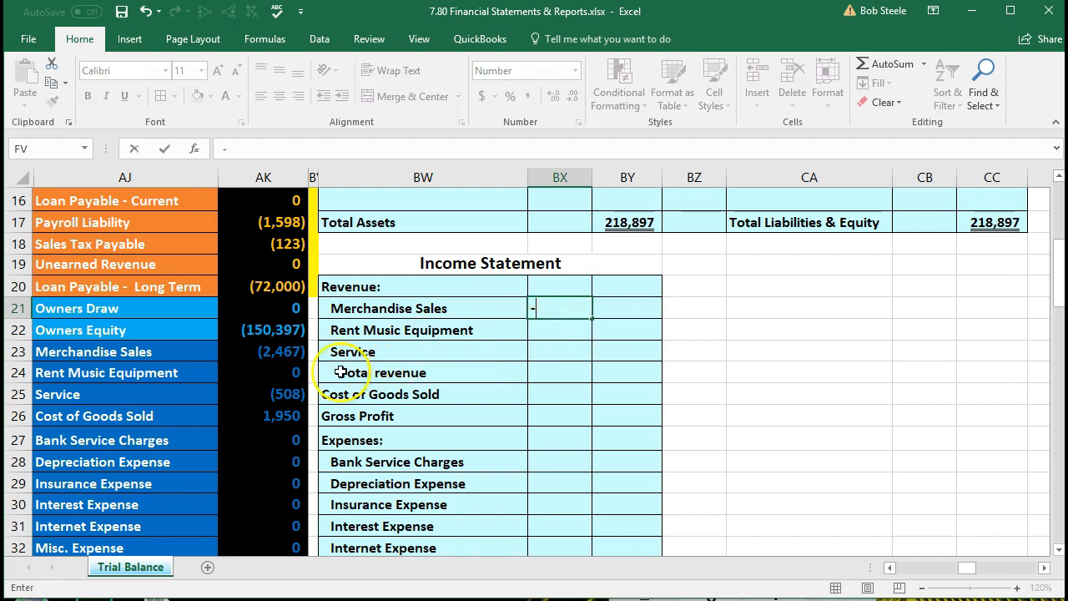
click(285, 357)
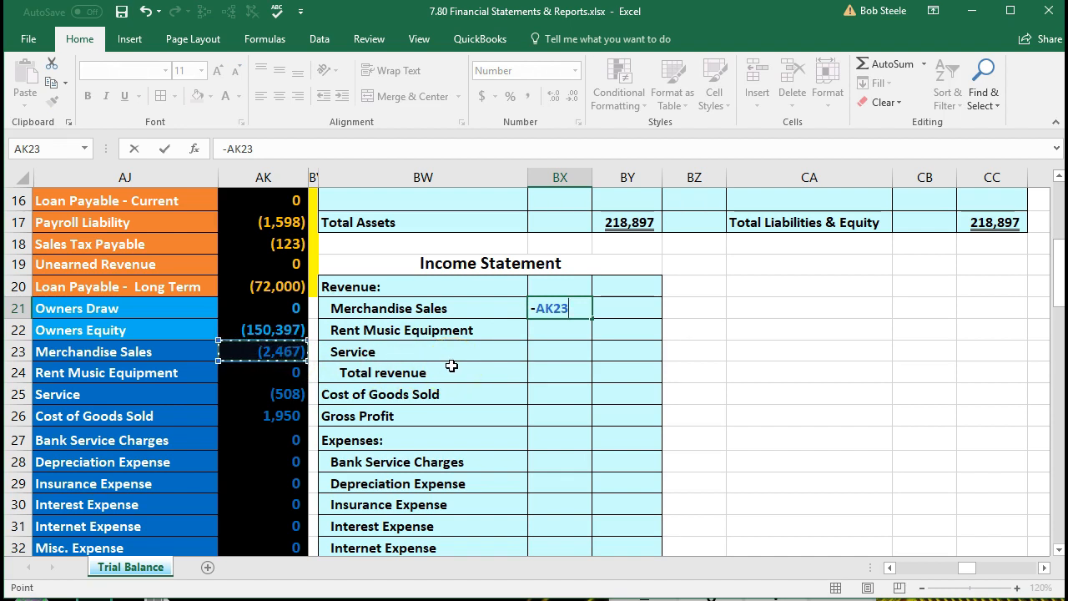
key(Return)
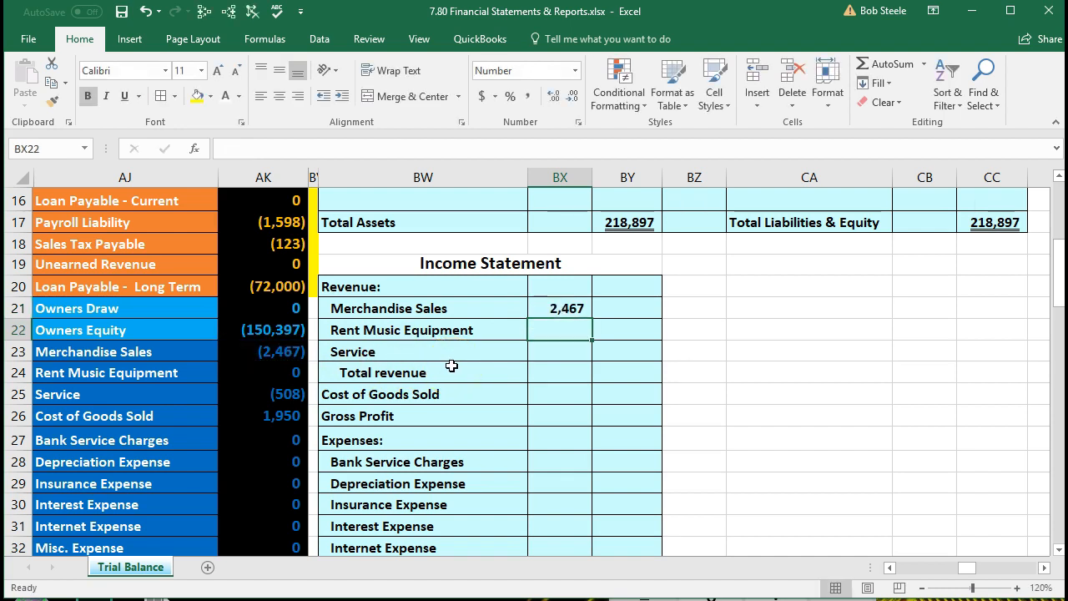
Link Rent Music Equipment in BX22 to -AK24 and Service in BX23 to -AK25 with the signs reversed.
text(-)
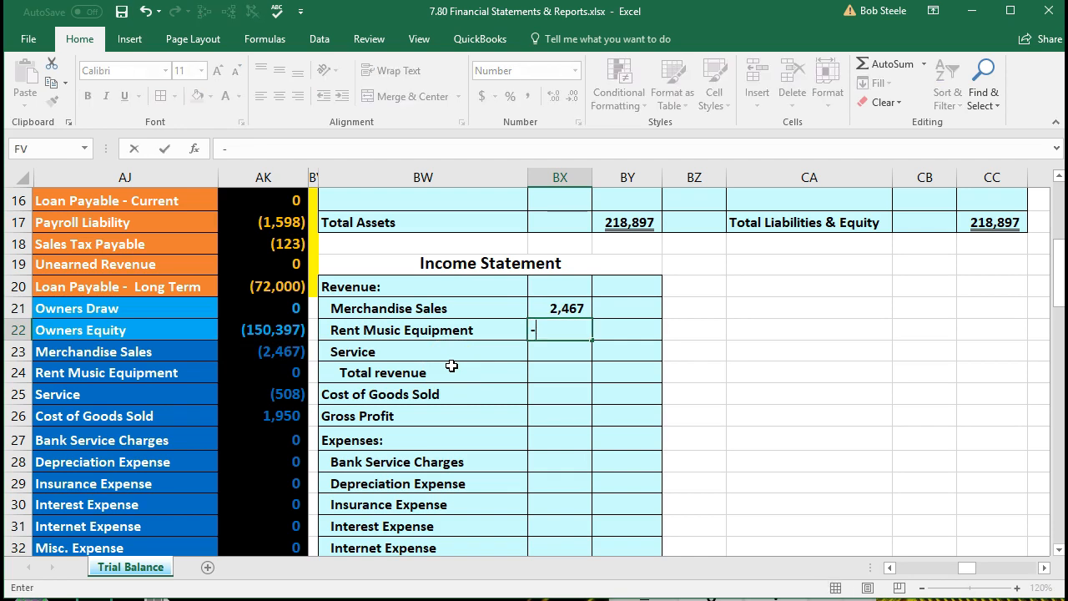
click(282, 380)
key(Return)
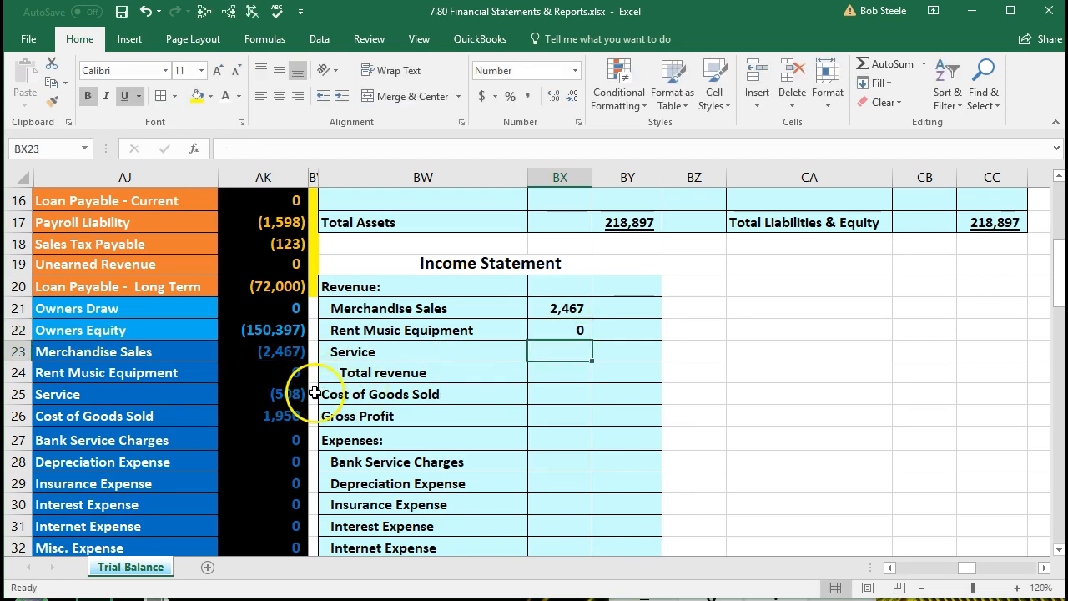
text(-)
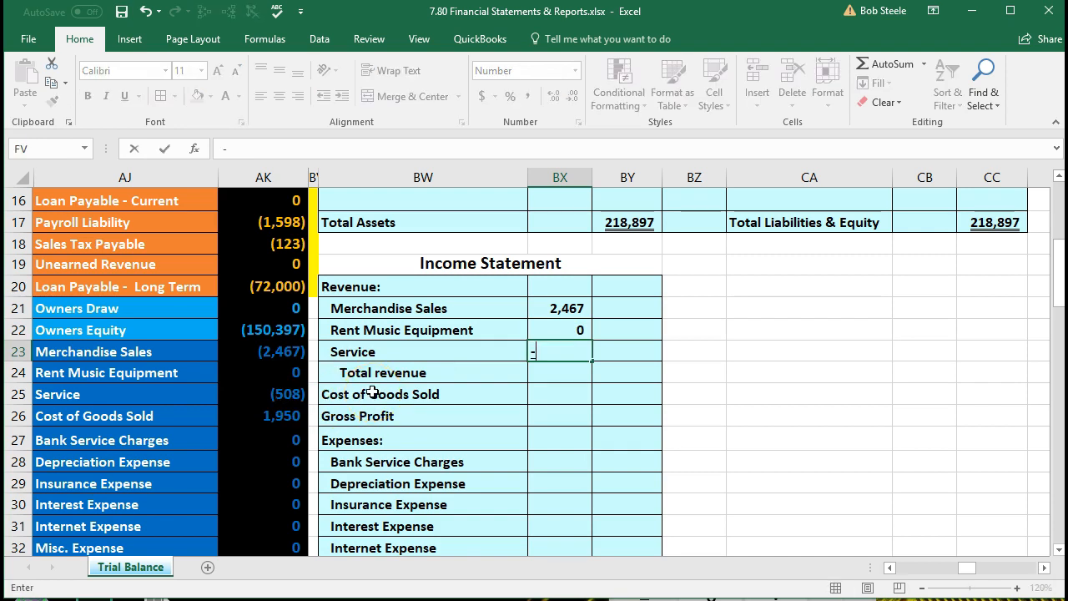
click(293, 396)
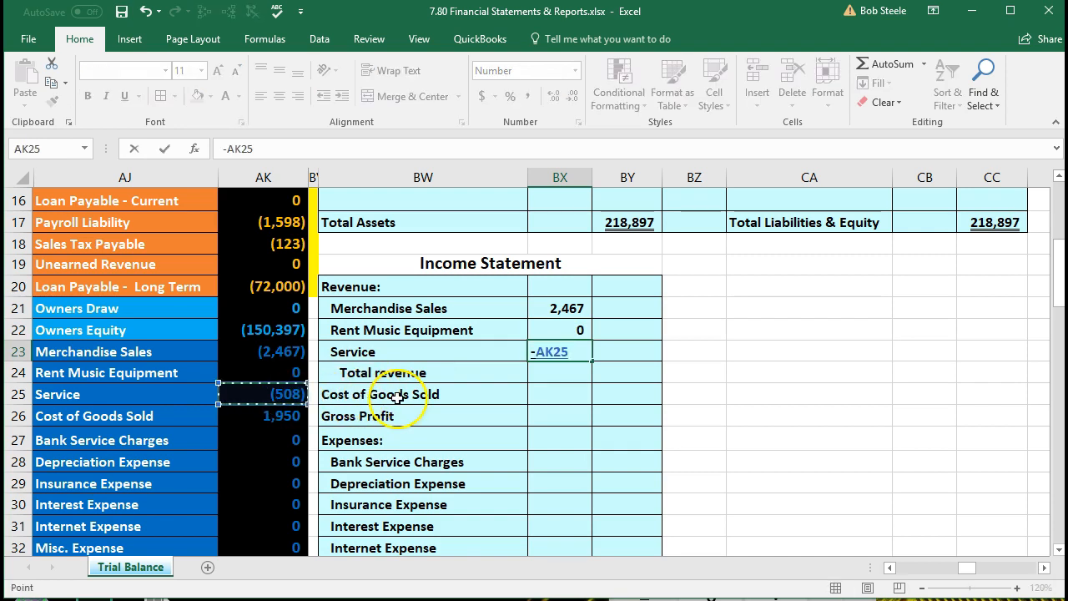
key(Return)
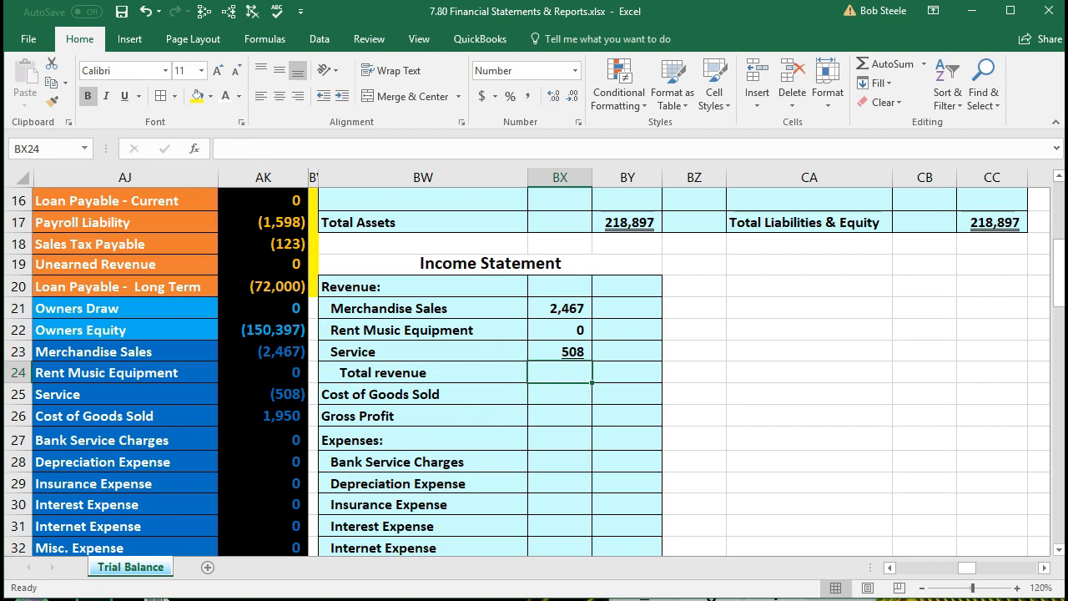
Calculate Total revenue in BY24 with =SUM(BX21:BX23) and check it against the sum of trial balance cells AK23:AK25.
click(621, 373)
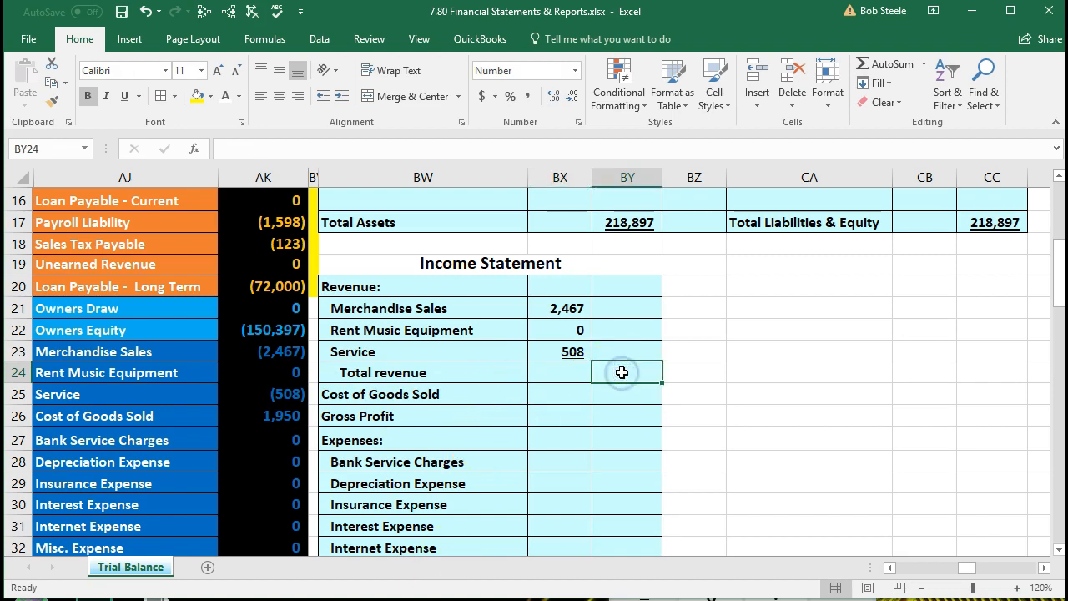
drag(574, 308, 563, 361)
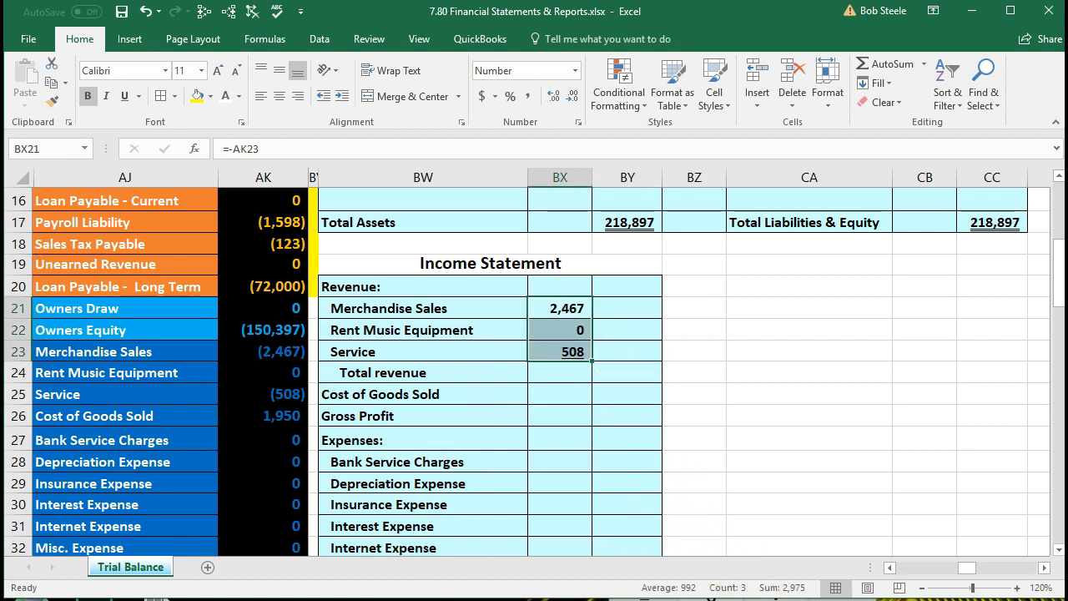
click(632, 369)
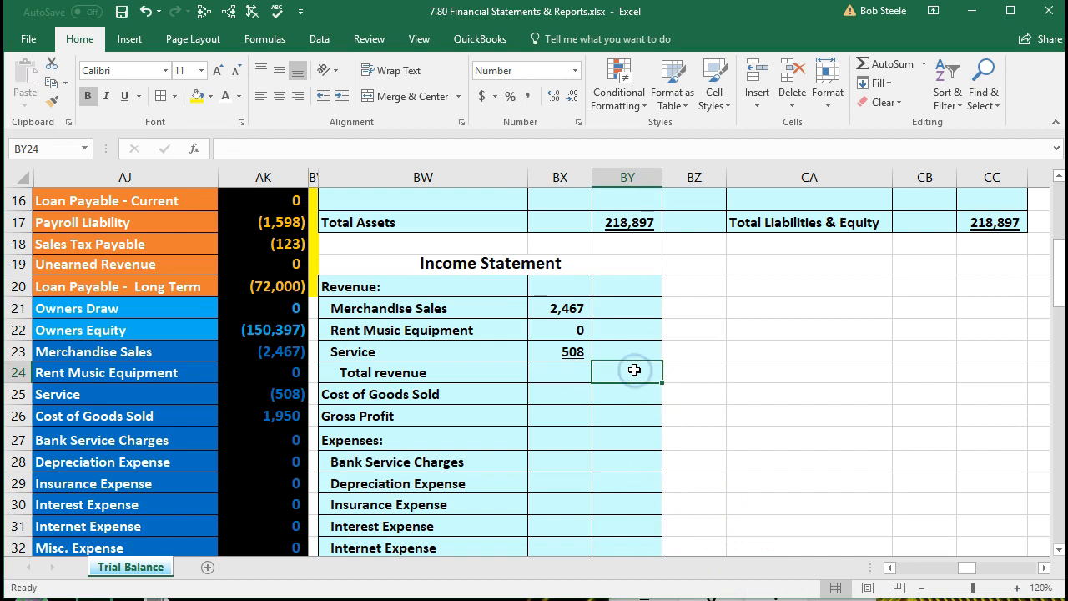
text(=)
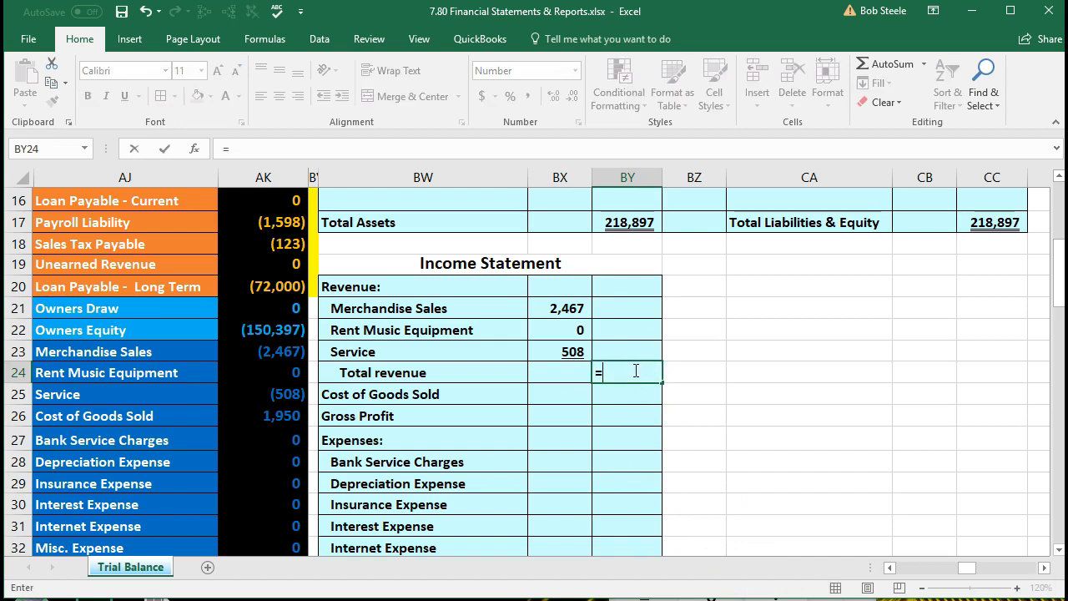
text(sum)
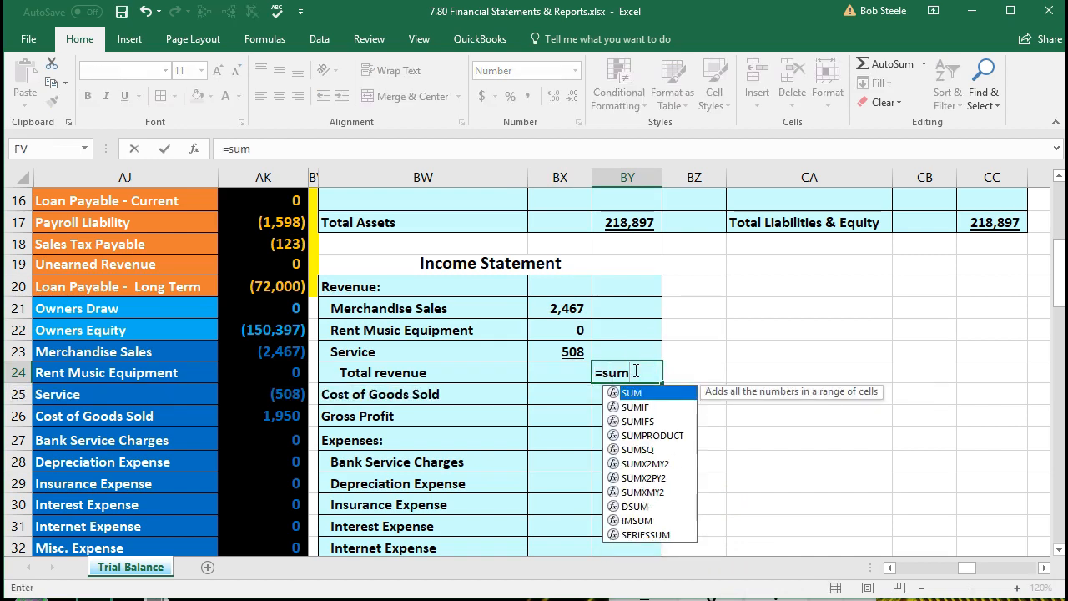
double_click(635, 392)
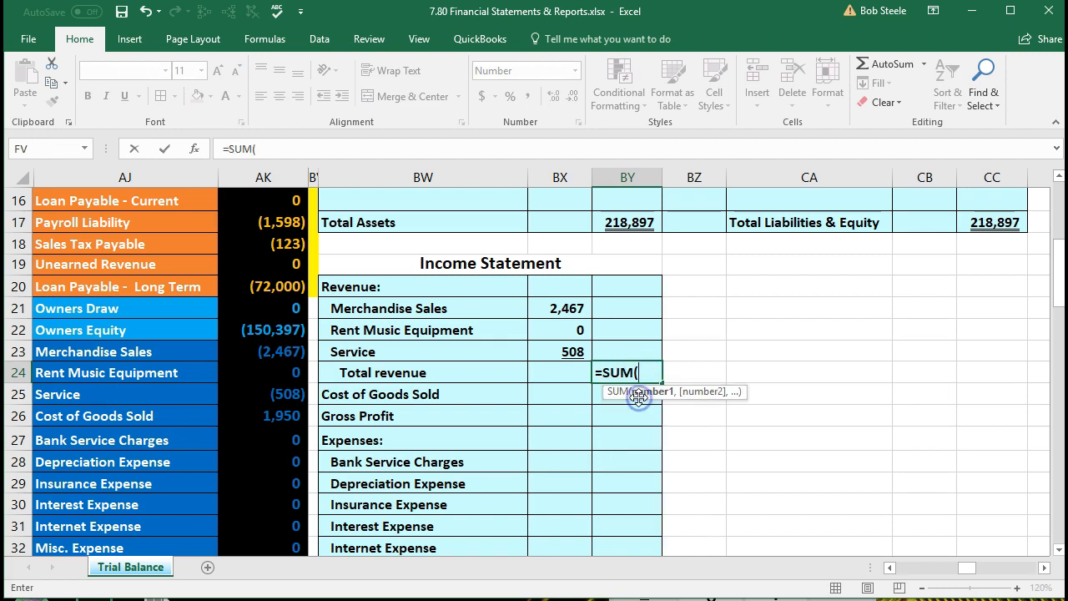
drag(552, 305, 534, 350)
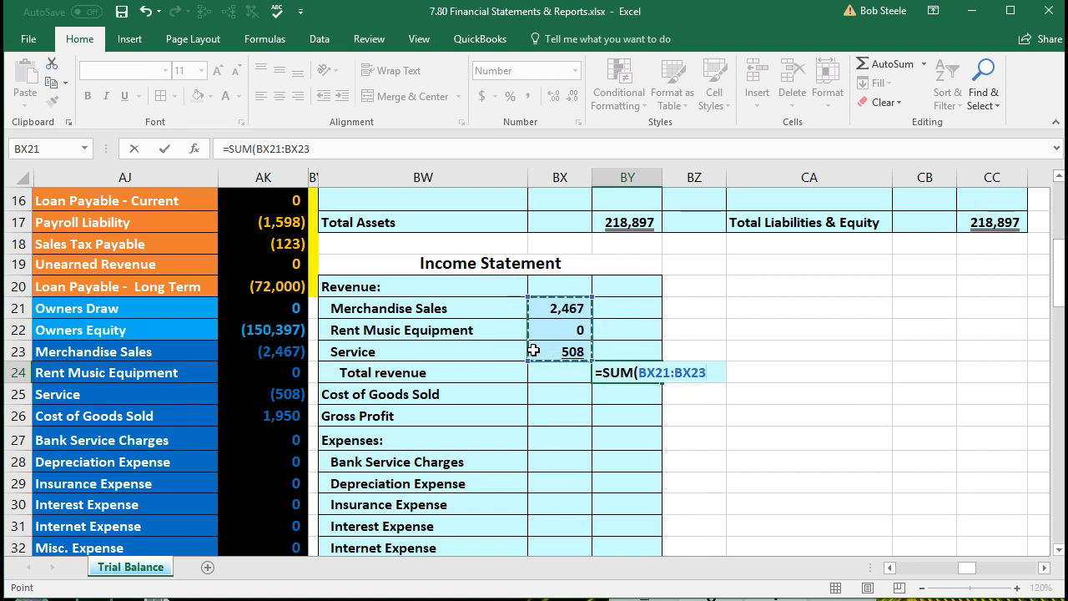
key(Return)
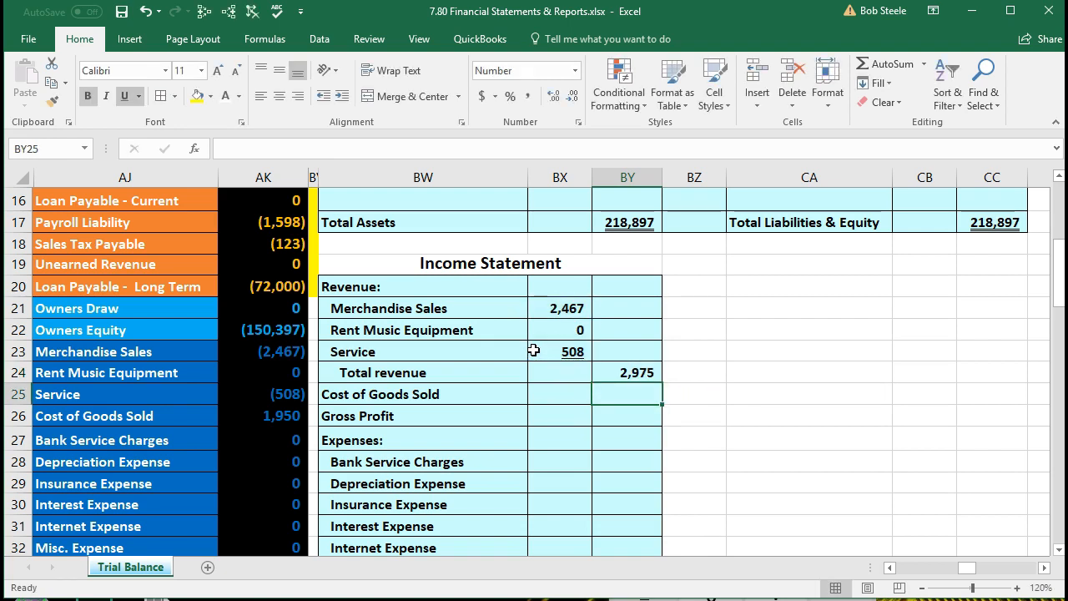
click(603, 372)
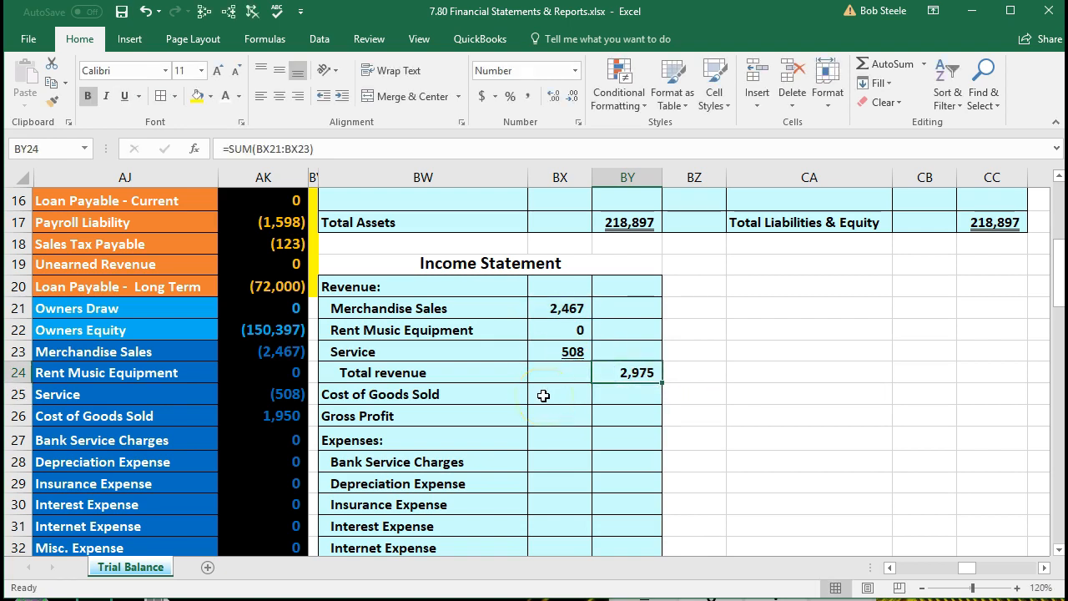
drag(260, 356, 249, 389)
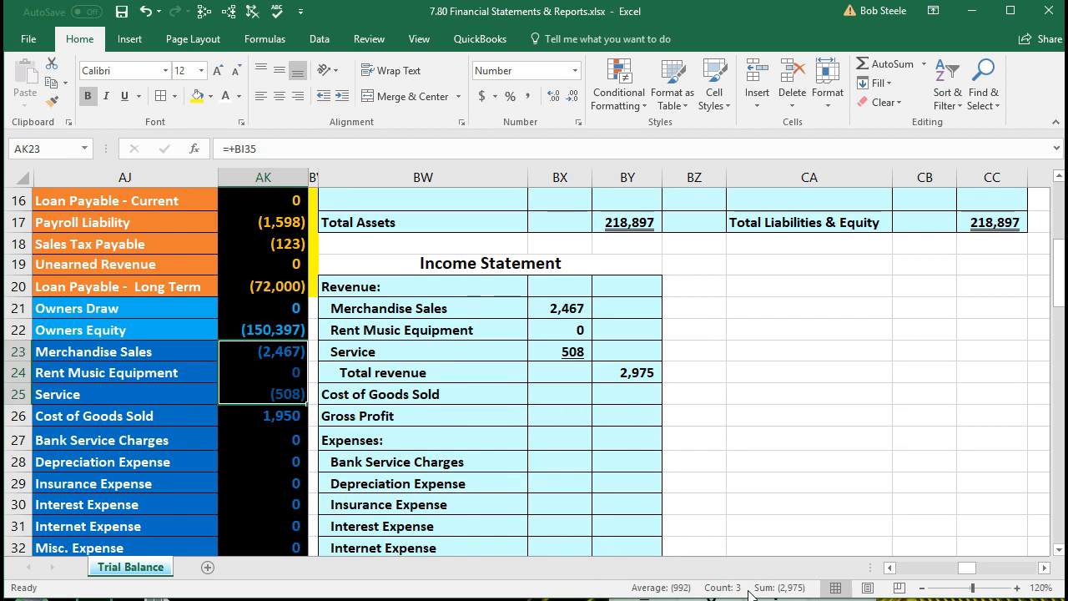
Link Cost of Goods Sold in BY25 of the Income Statement to the trial balance amount with =AK26.
click(492, 395)
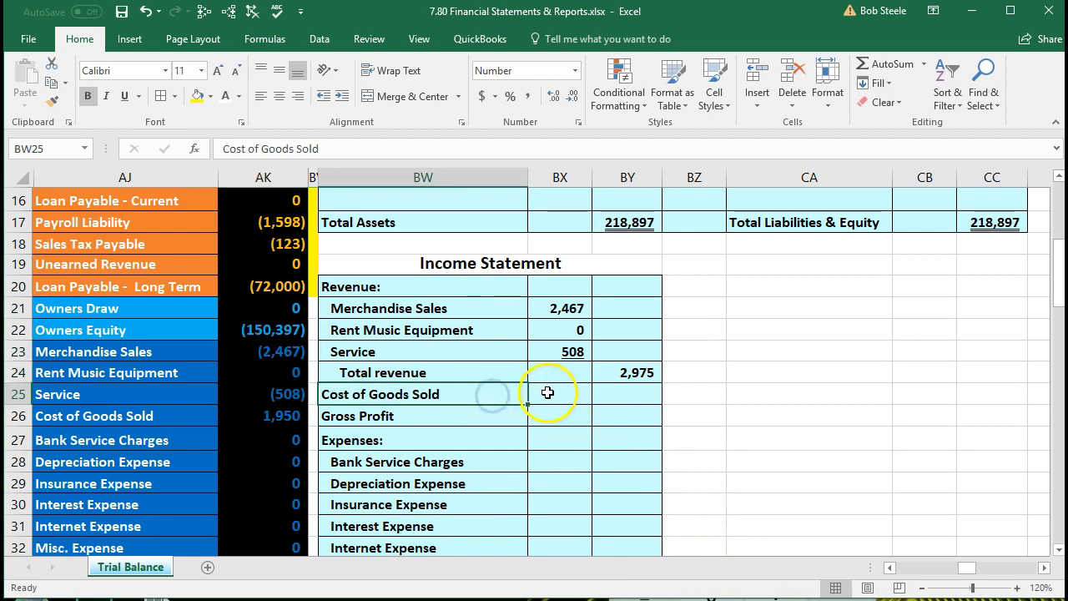
click(611, 392)
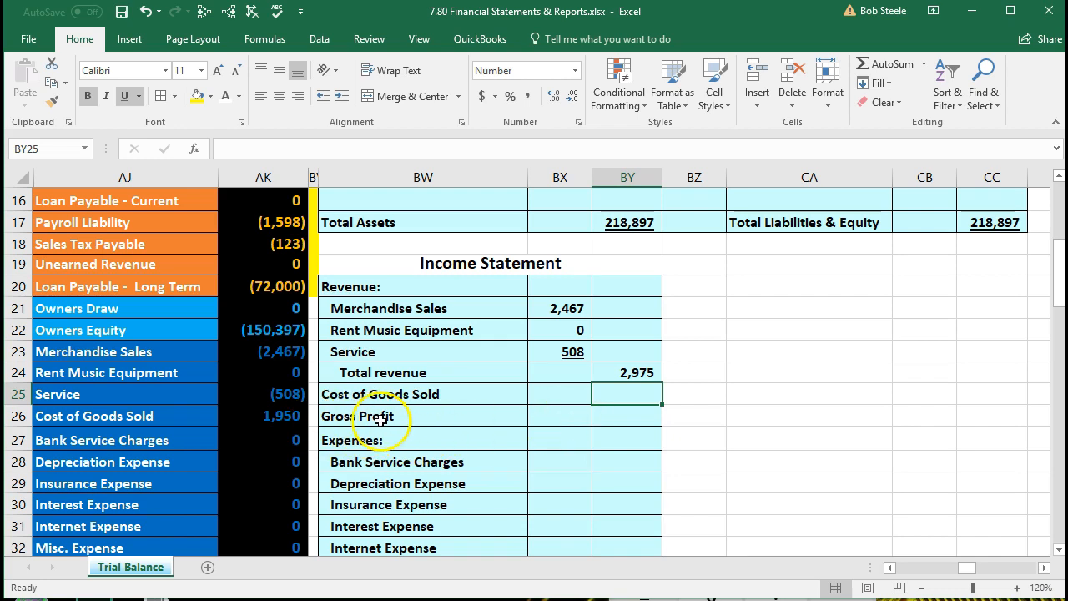
text(=)
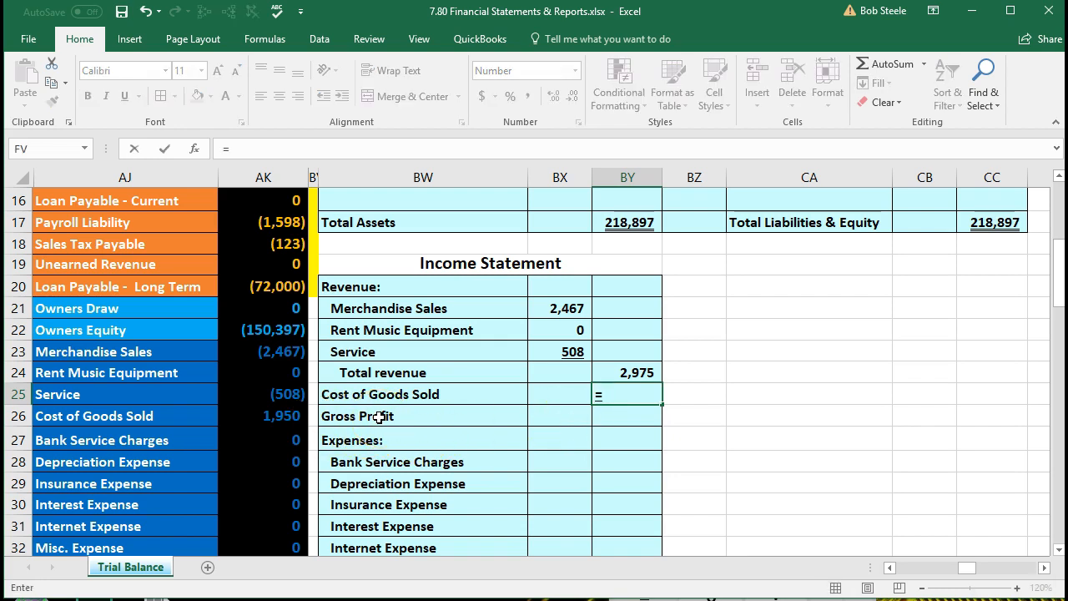
click(289, 419)
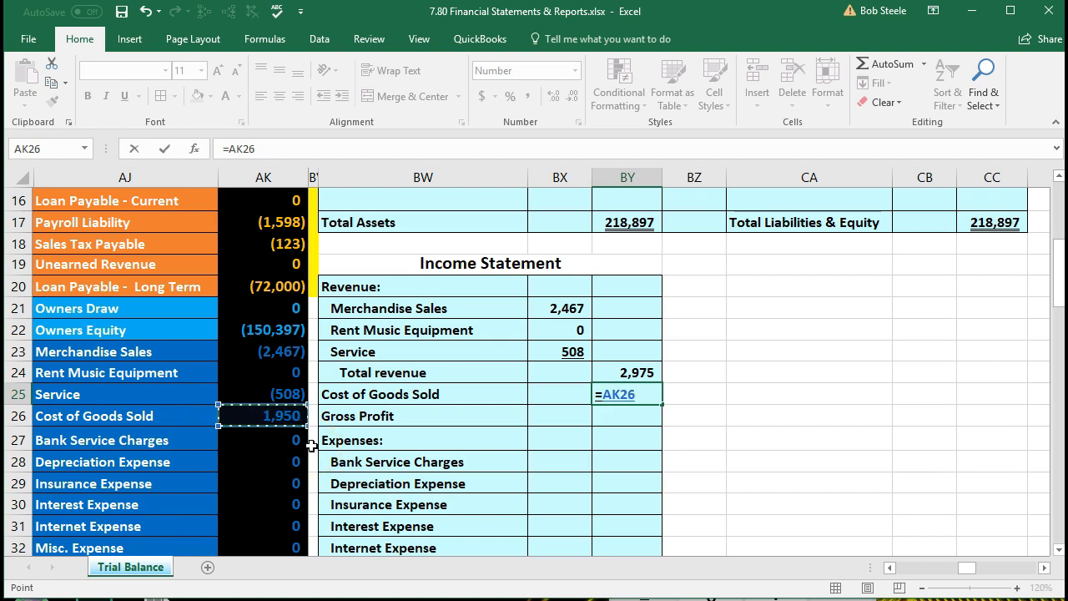
key(Return)
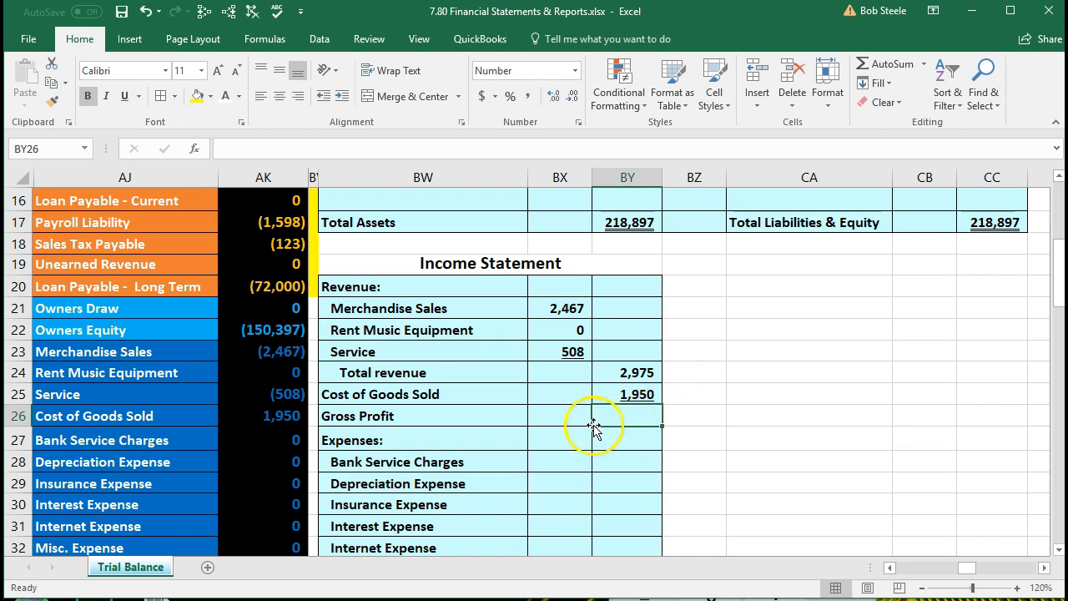
Calculate Gross Profit in BY26 with =BY24-BY25 and check it against the sum of trial balance cells AK23:AK26.
text(=)
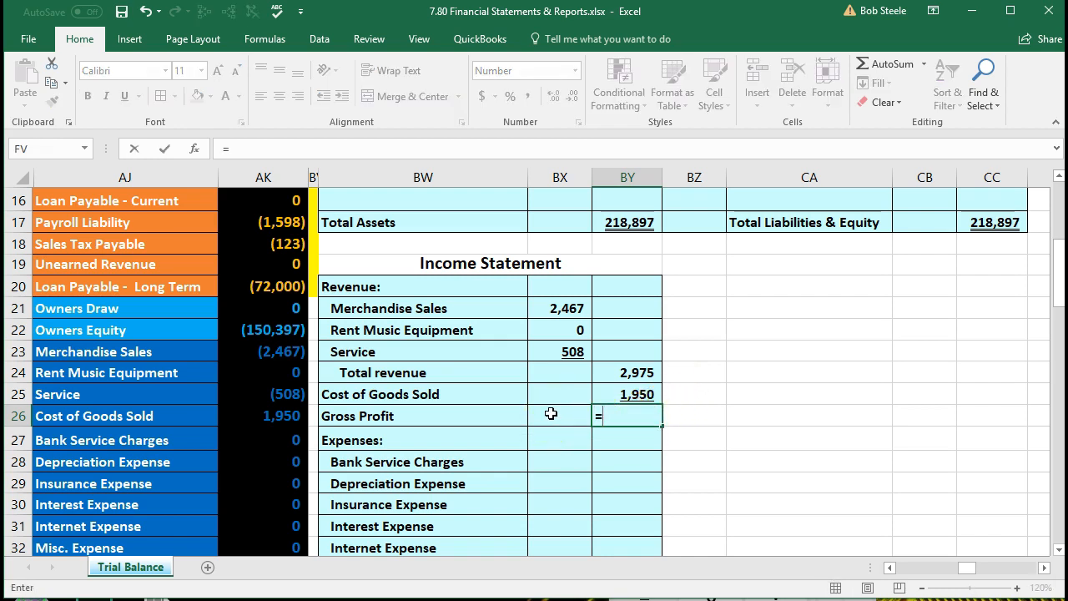
click(617, 372)
text(-)
click(624, 393)
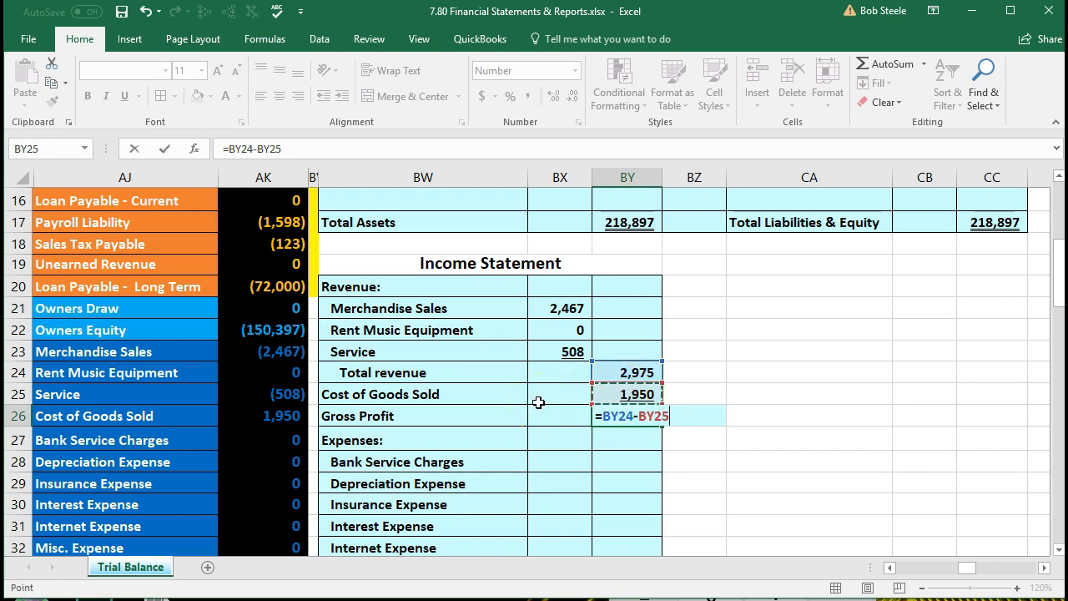
key(Return)
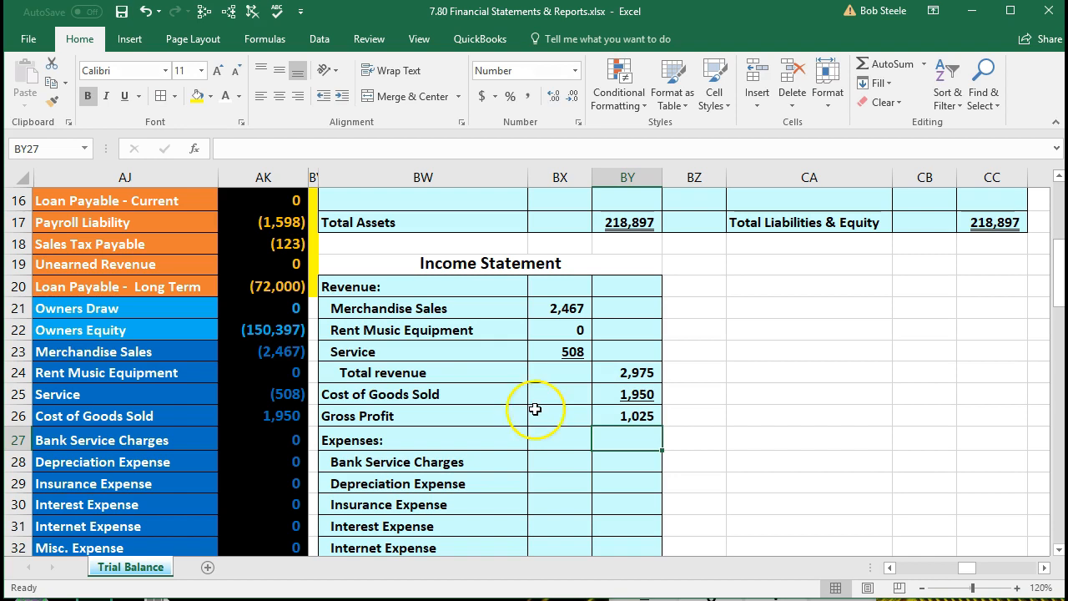
drag(248, 351, 251, 412)
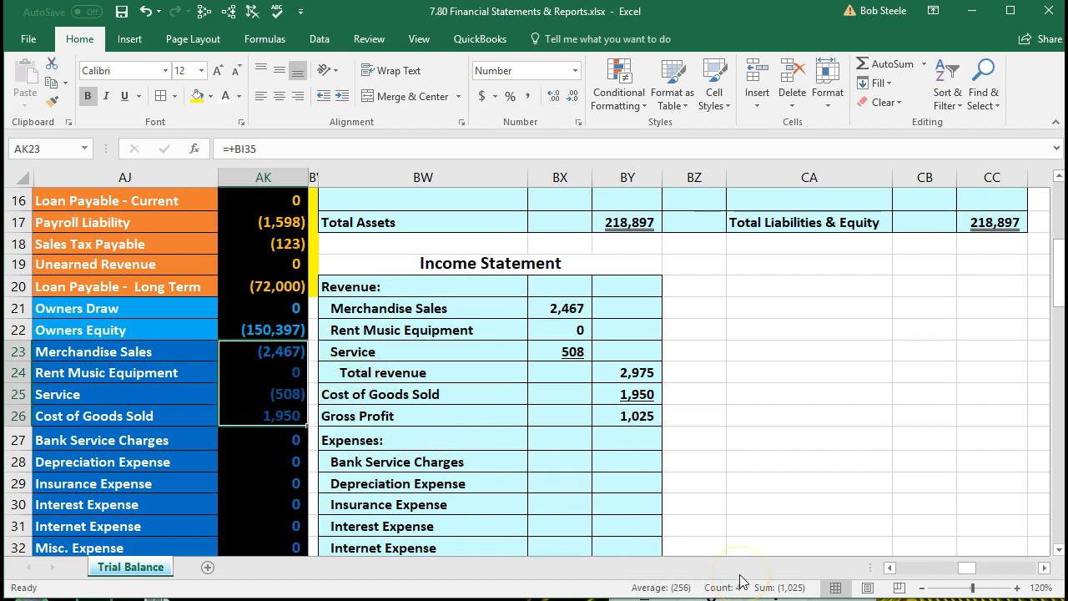
Link Bank Service Charges in BX28 of the Income Statement to the trial balance amount with =AK27.
click(427, 420)
scroll(426, 420, down, 1)
click(404, 375)
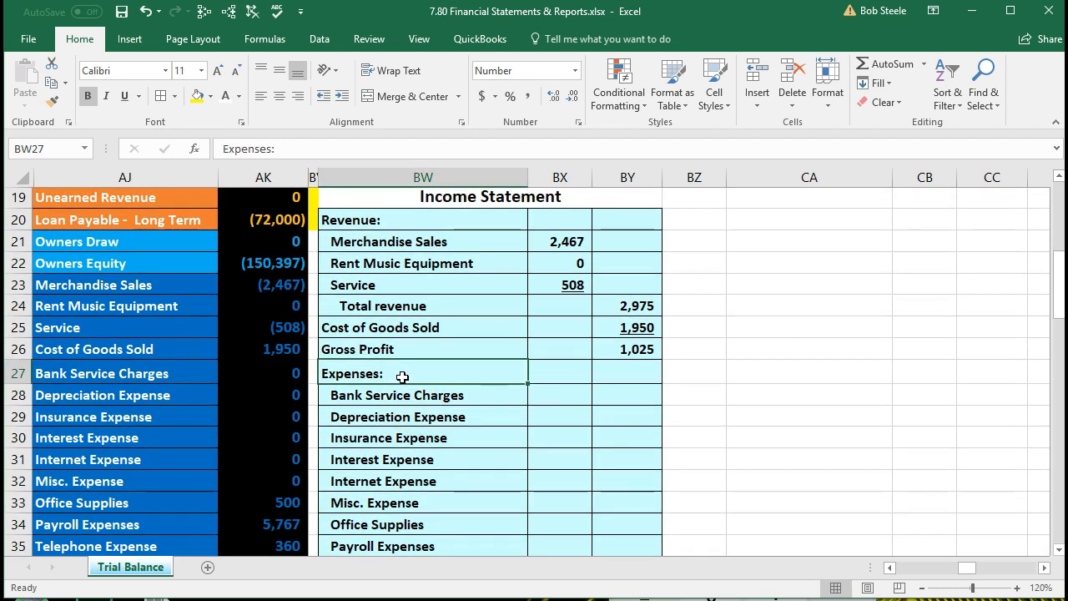
scroll(403, 377, down, 1)
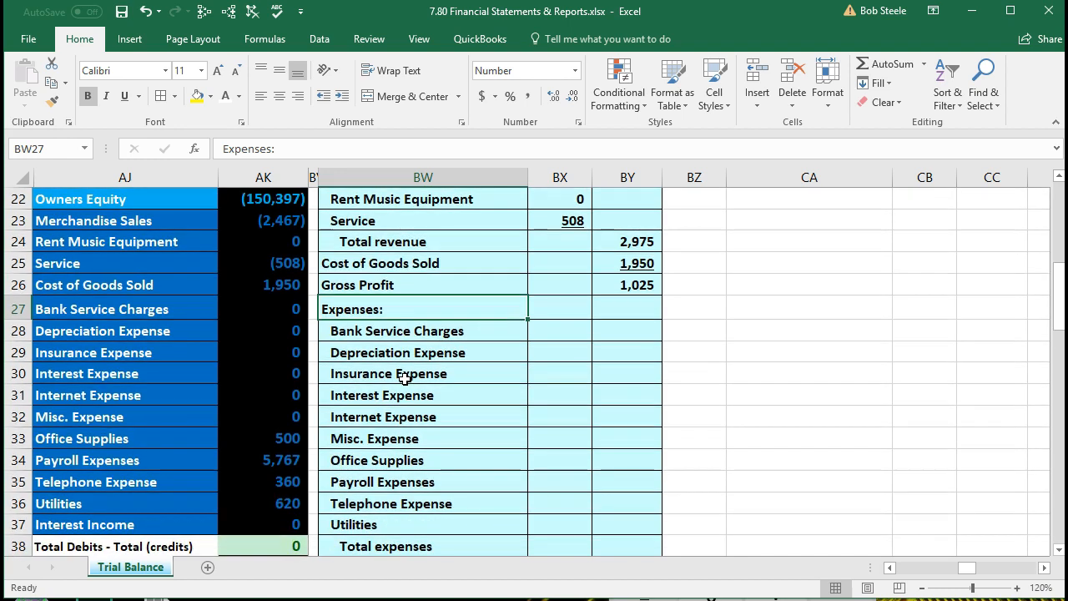
click(154, 311)
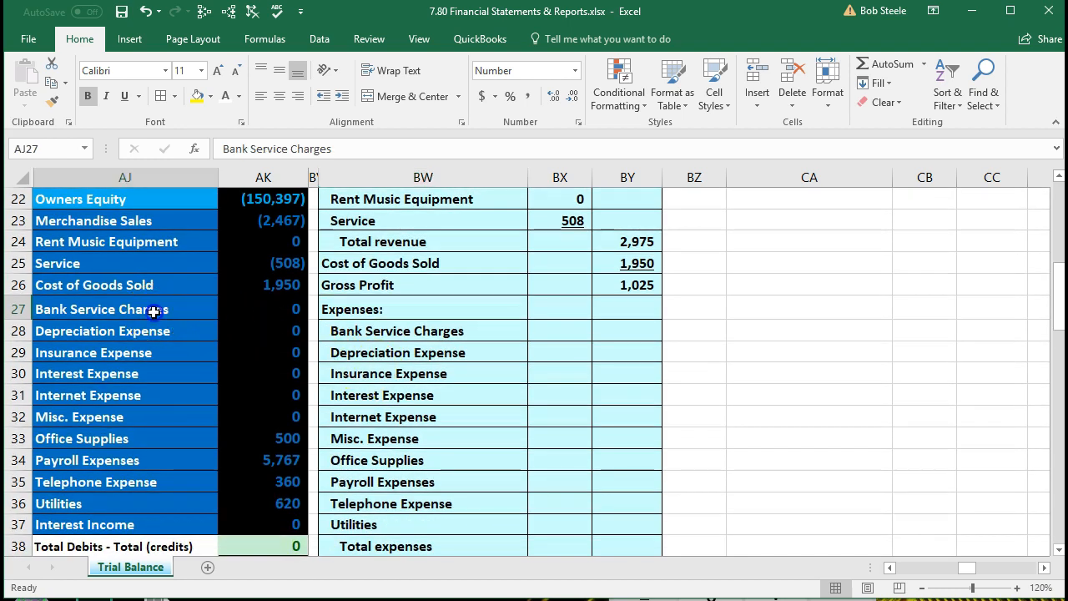
drag(217, 309, 225, 459)
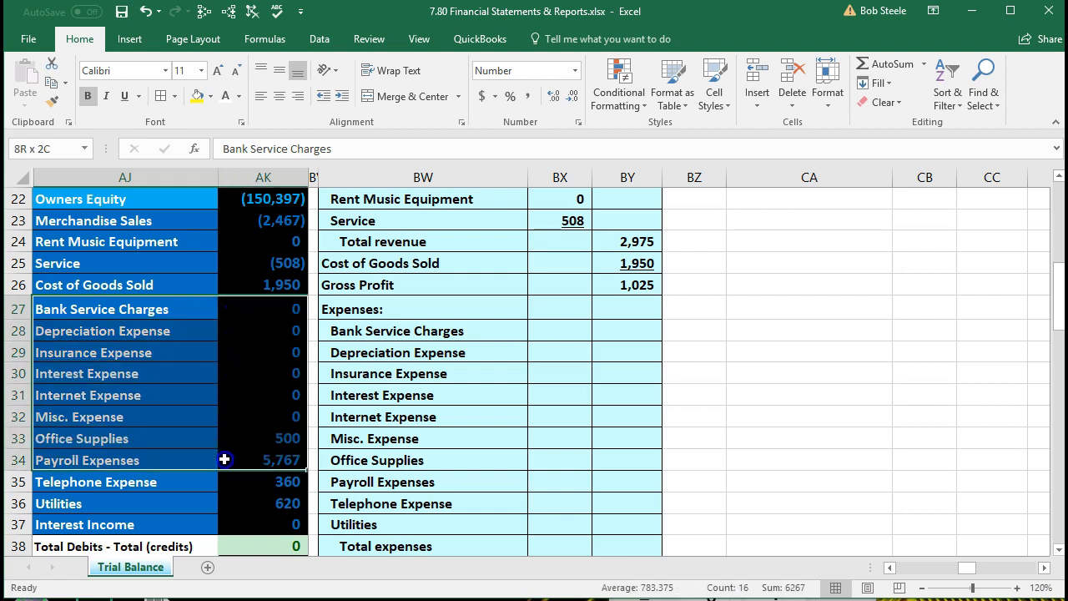
click(189, 313)
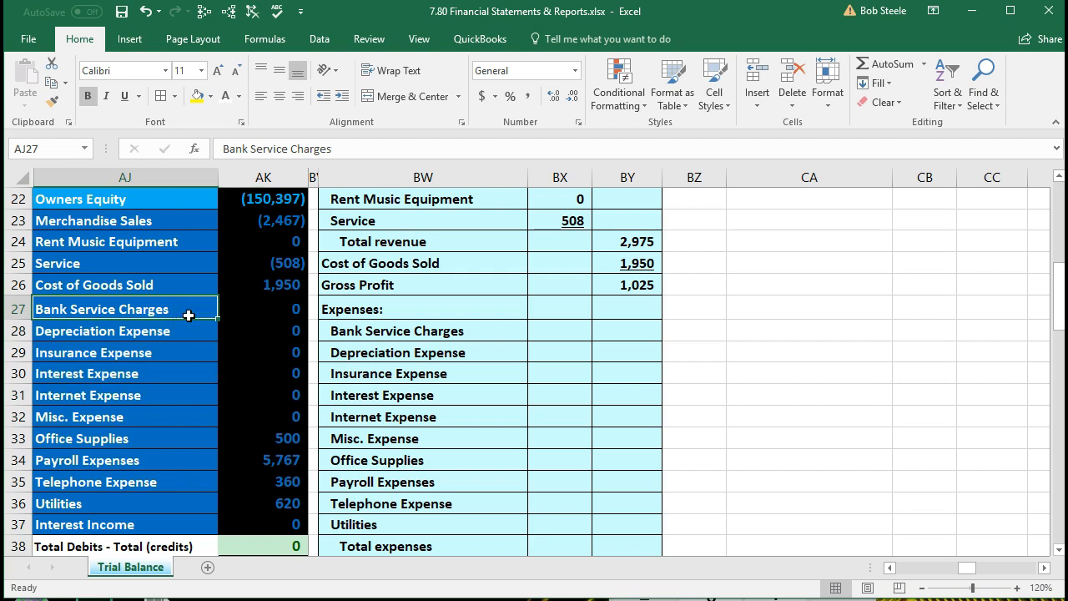
click(566, 336)
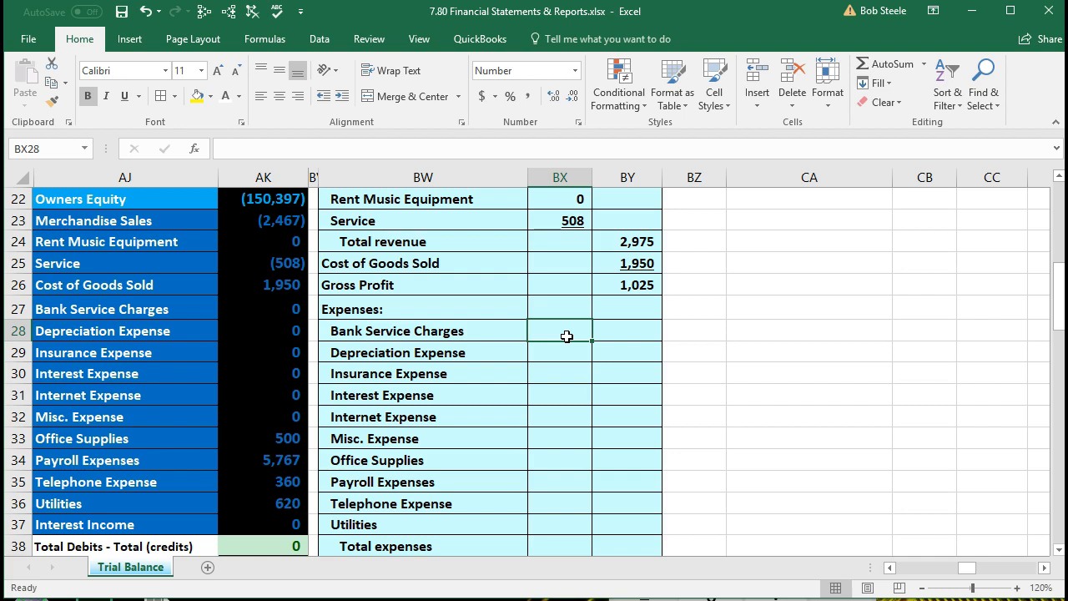
text(=)
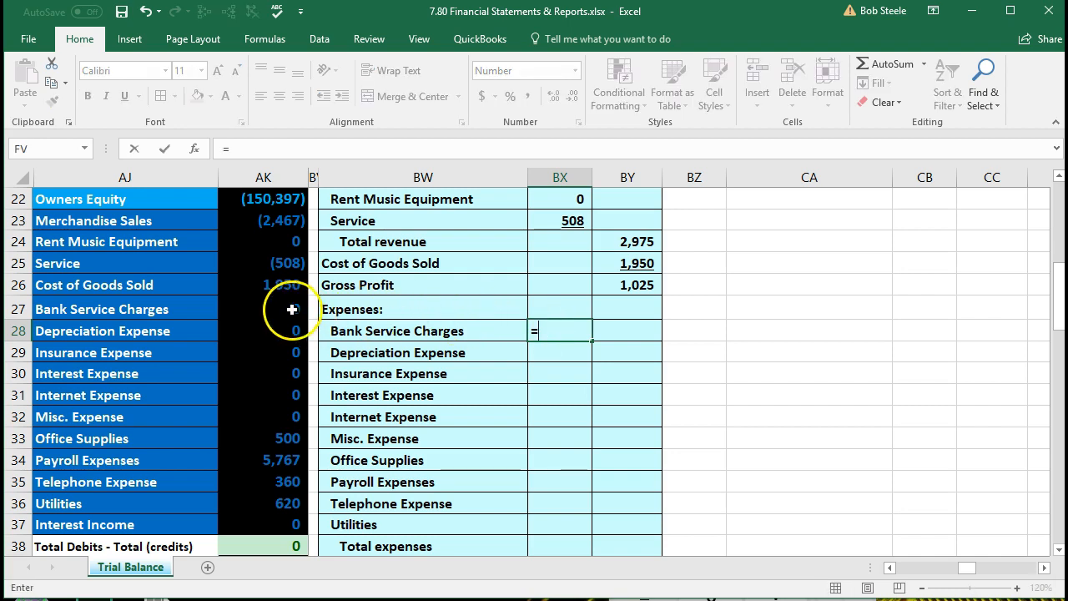
click(292, 309)
key(Return)
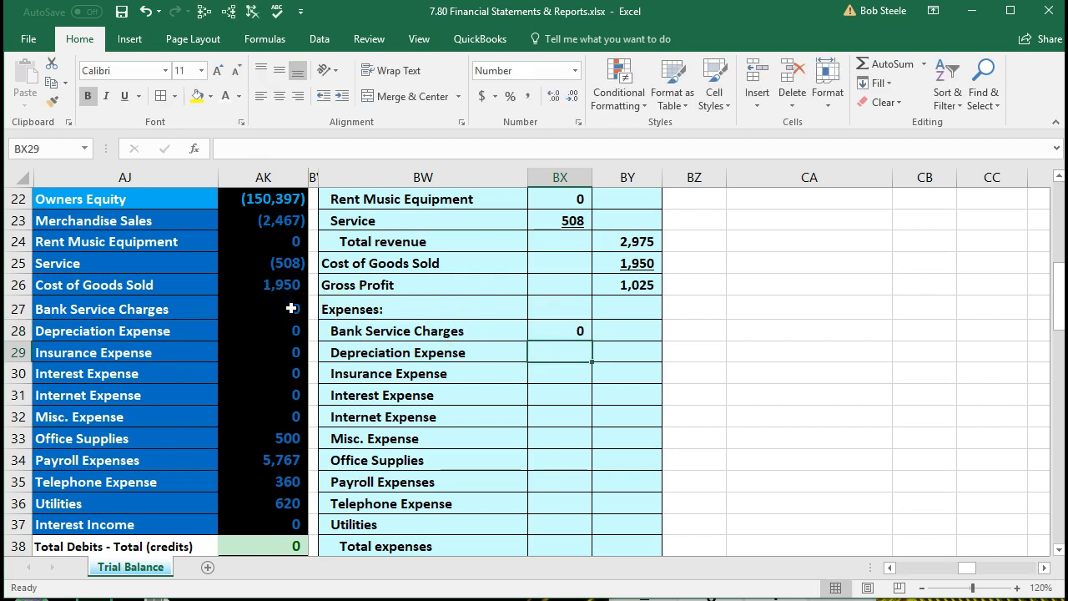
Link Depreciation Expense in BX29 to =AK28 and Insurance Expense in BX30 to =AK29.
text(=)
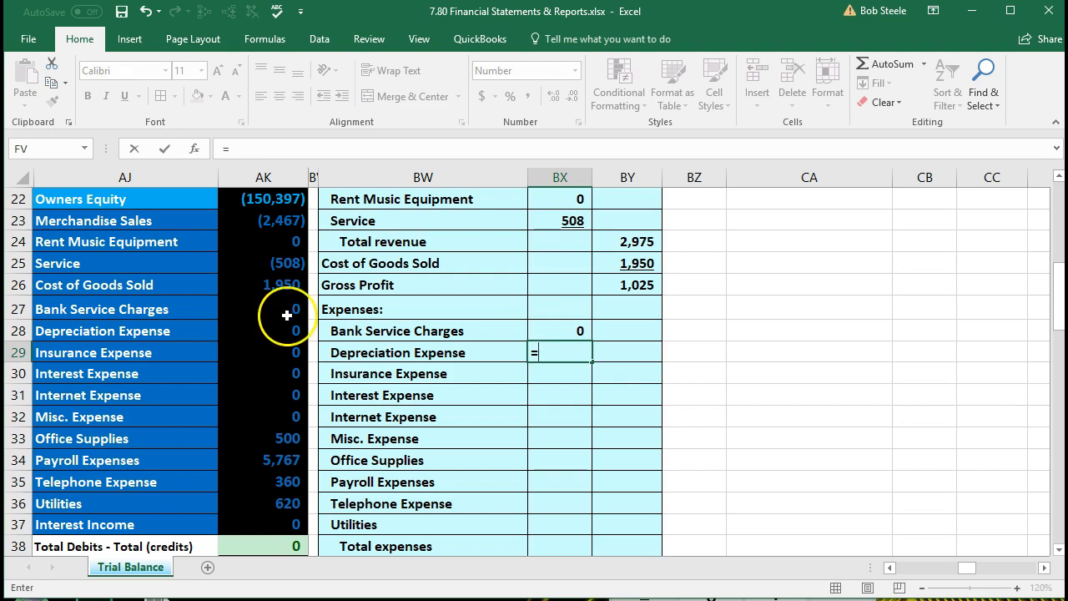
click(283, 326)
key(Return)
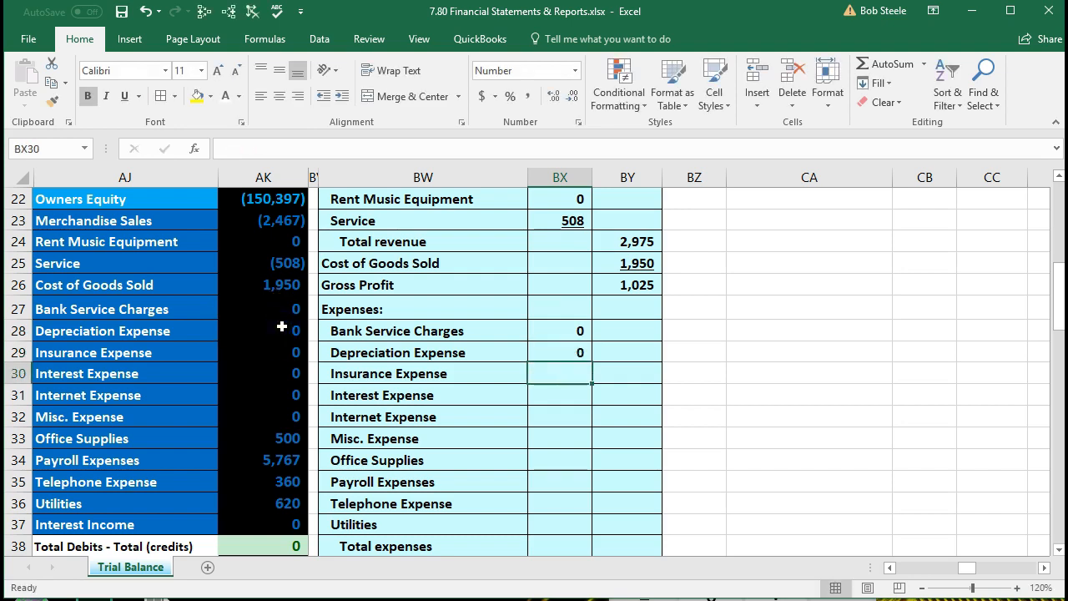
text(=)
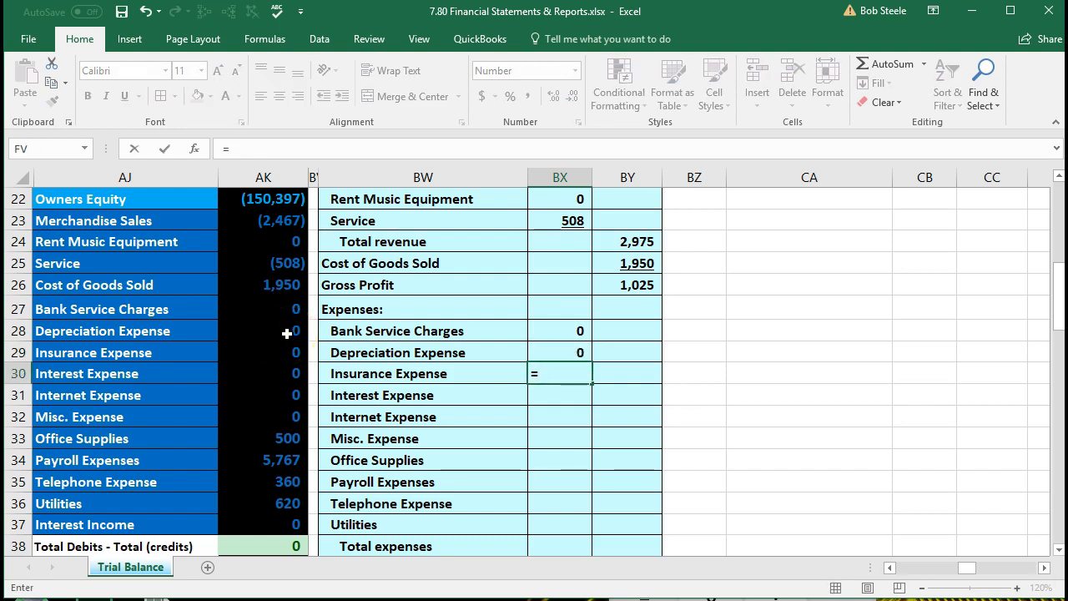
click(277, 351)
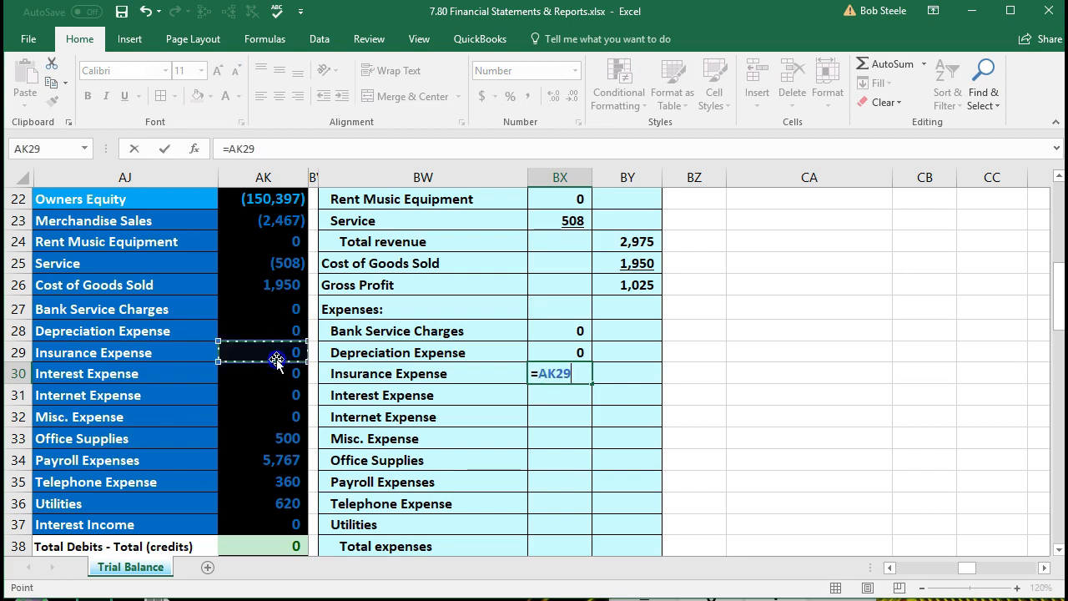
key(Return)
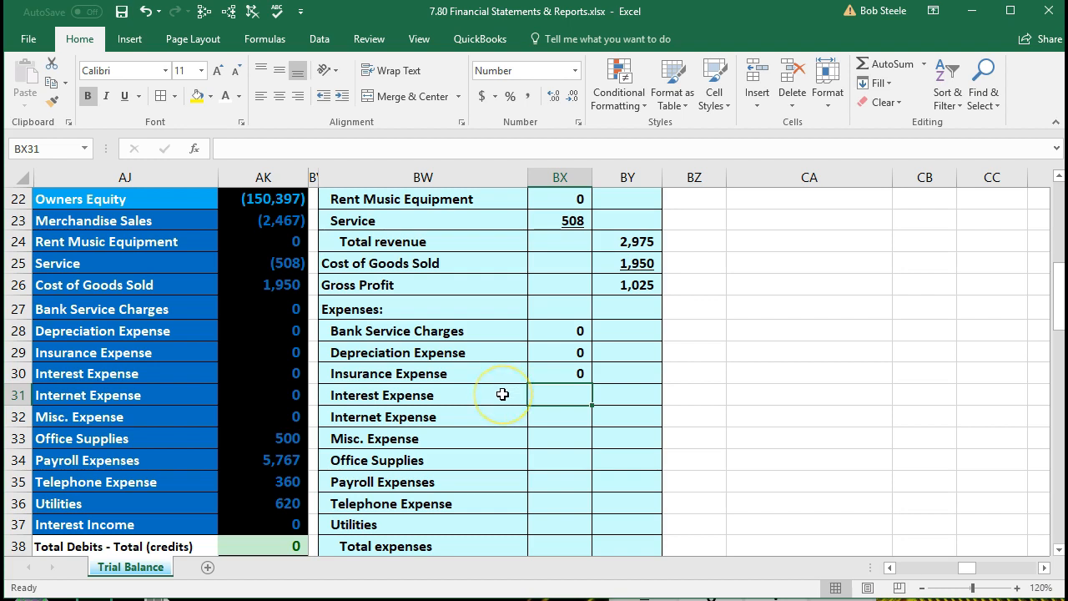
Link Interest Expense in BX31 to =AK30 and Internet Expense in BX32 to =AK31.
text(=)
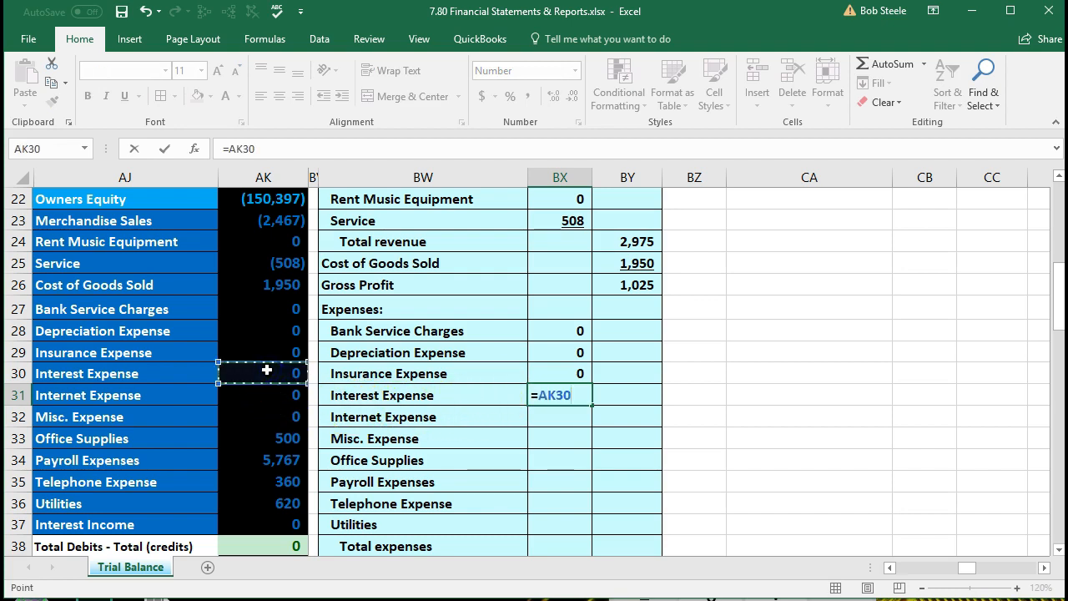
key(Return)
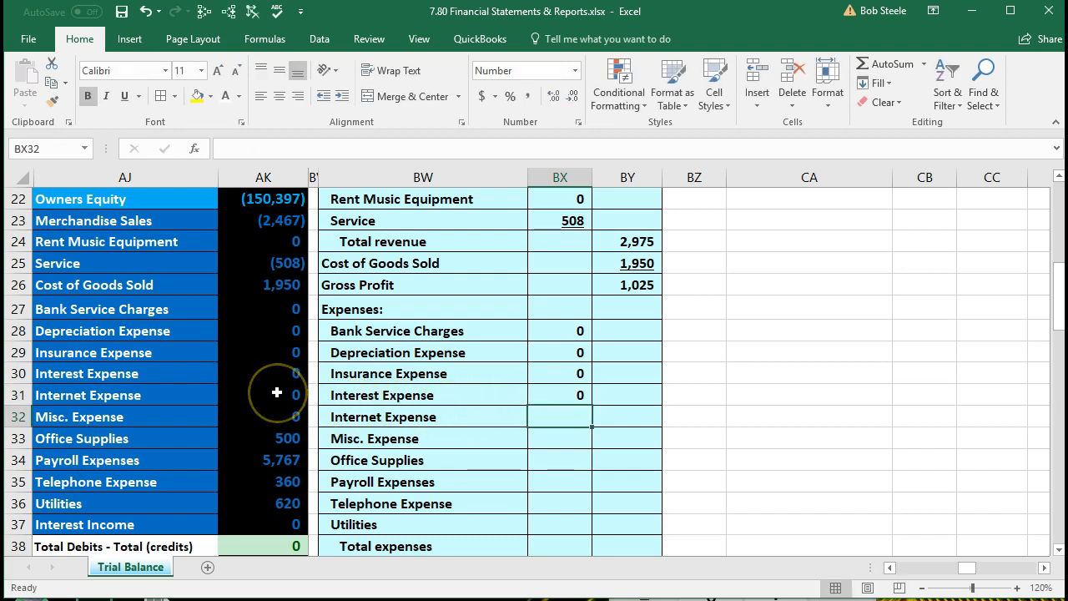
text(=)
click(277, 392)
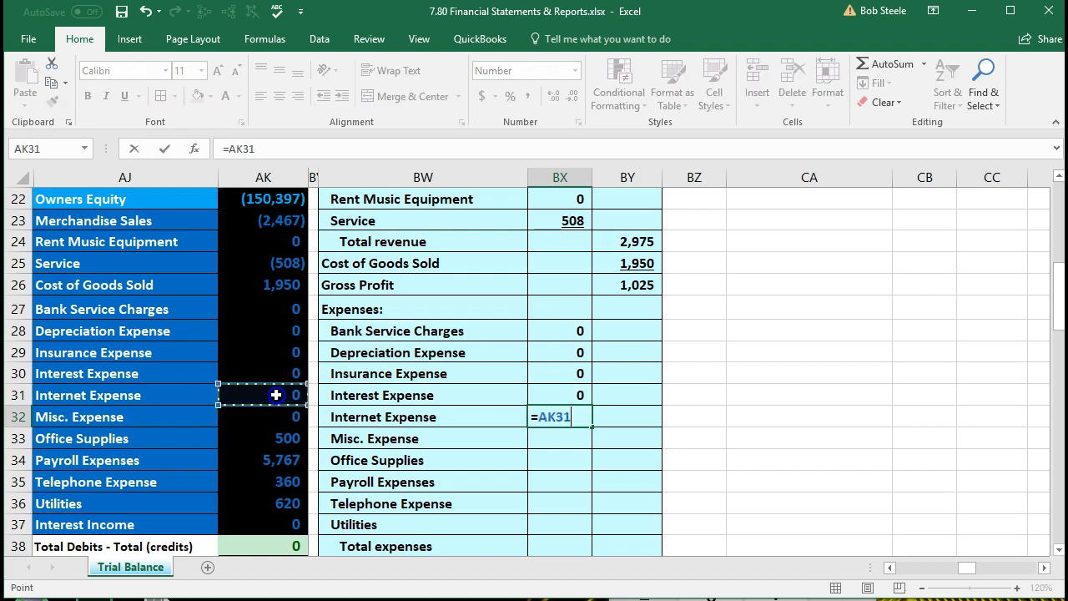
key(Return)
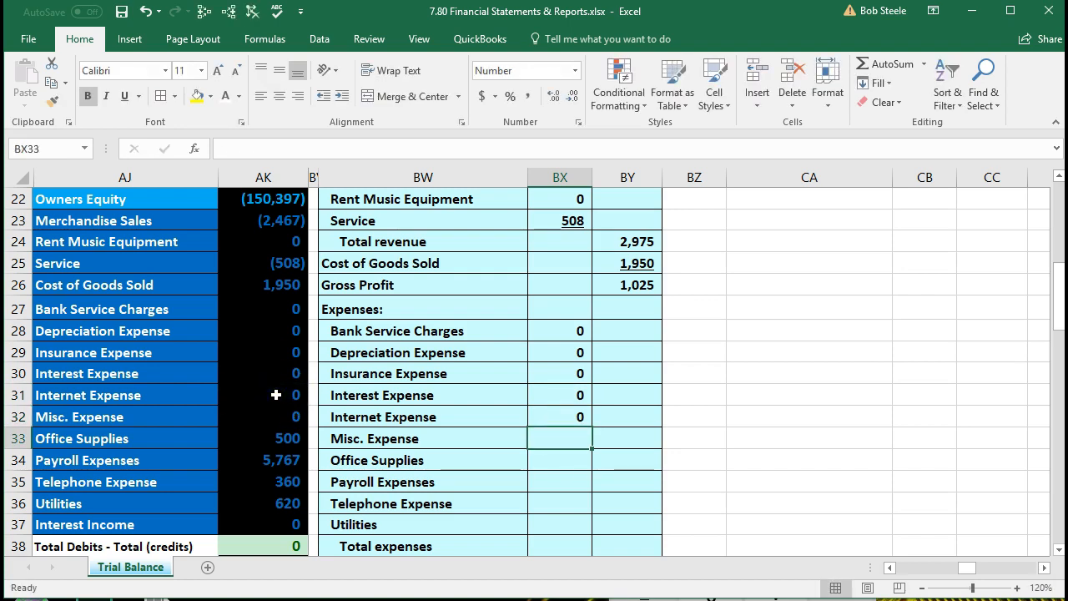
Link Misc. Expense in BX33 to =AK32 and Office Supplies in BX34 to =AK33.
text(=)
click(270, 414)
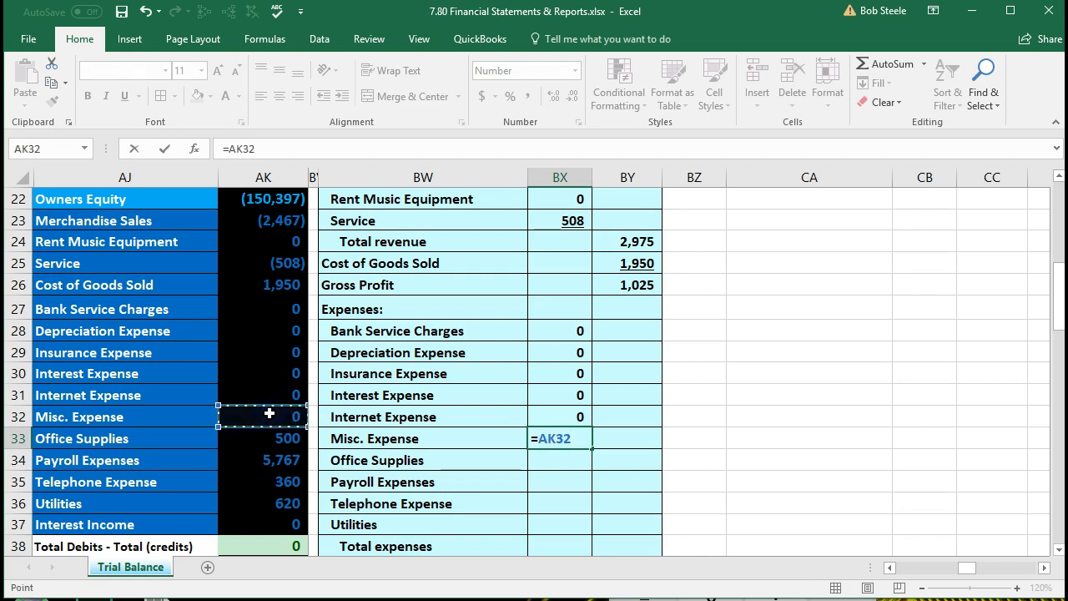
key(Return)
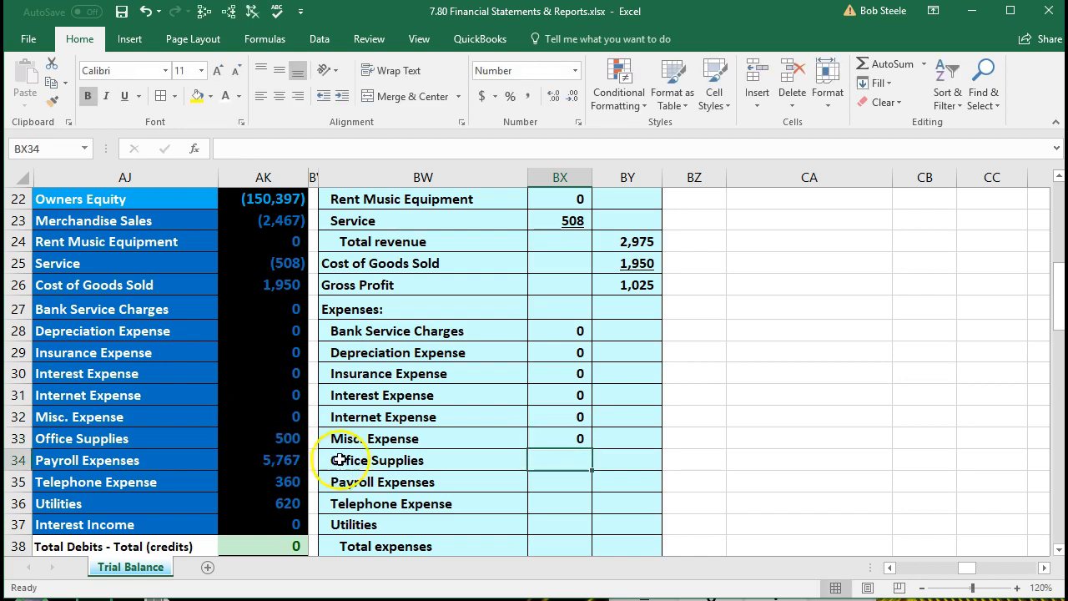
text(=)
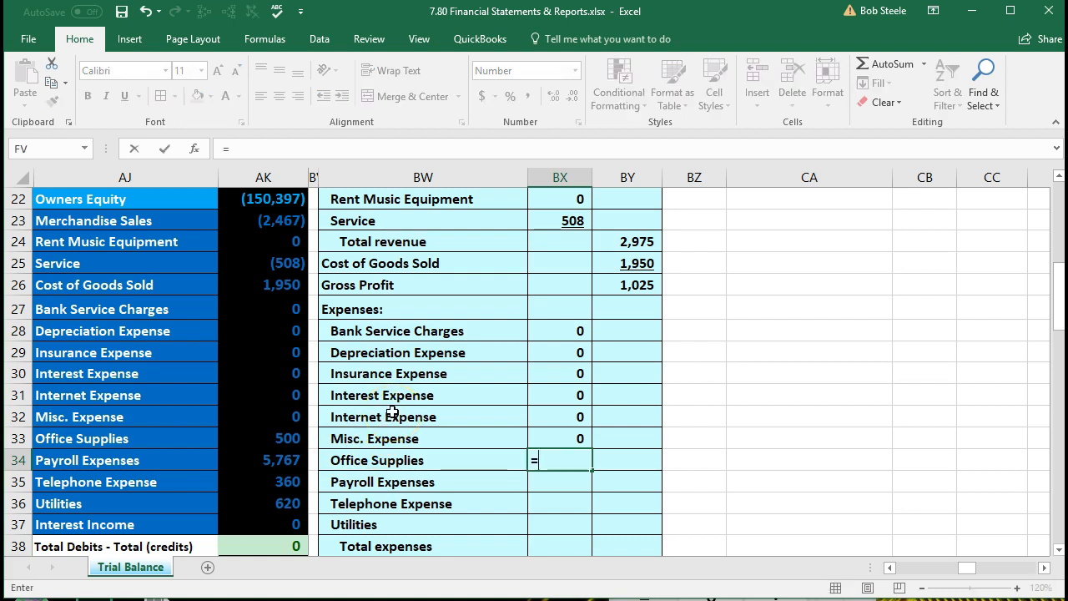
click(285, 440)
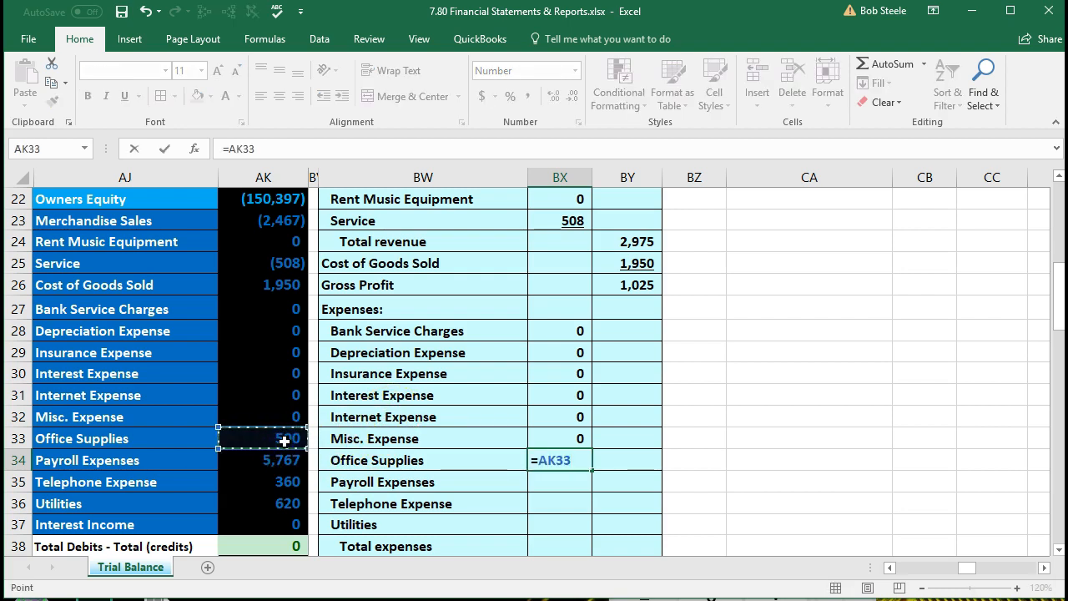
key(Return)
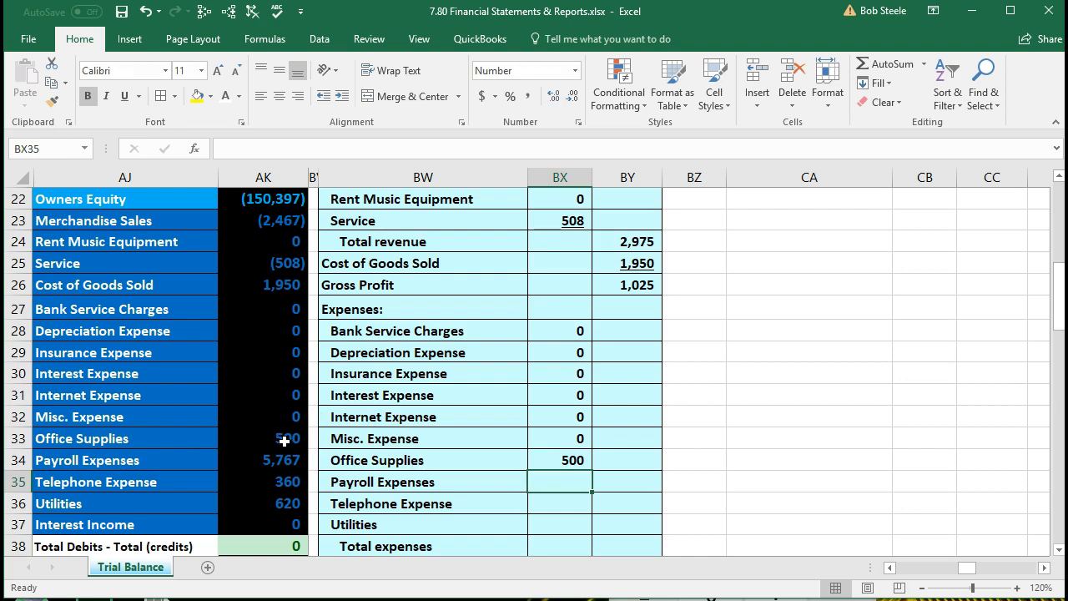
Link Payroll Expenses in BX35 to =AK34, Telephone Expense in BX36 to =AK35, and Utilities in BX37 to =AK36.
text(=)
click(269, 459)
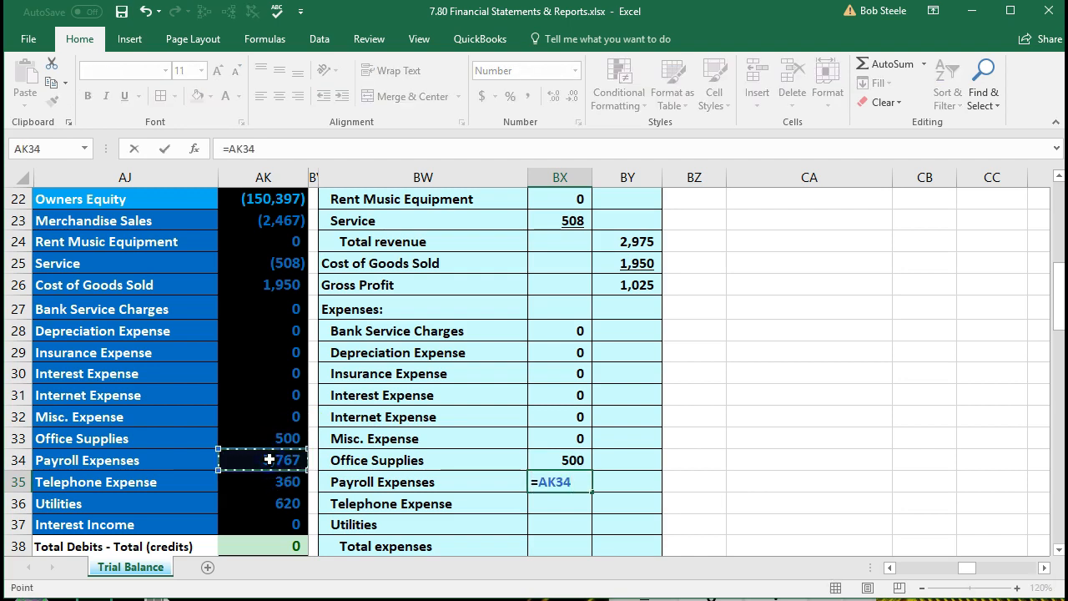
key(Return)
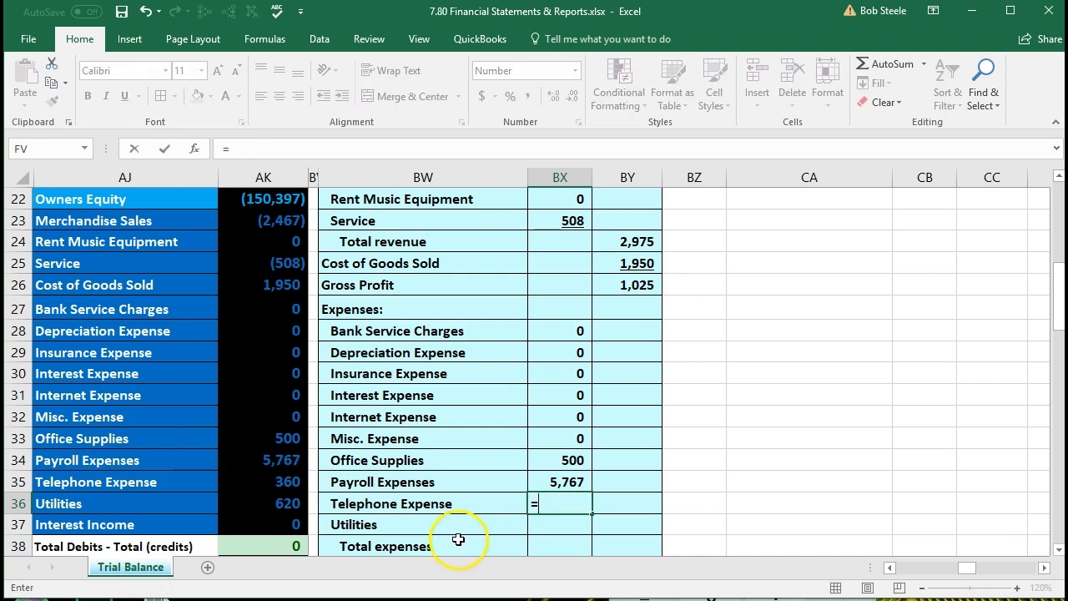
click(287, 484)
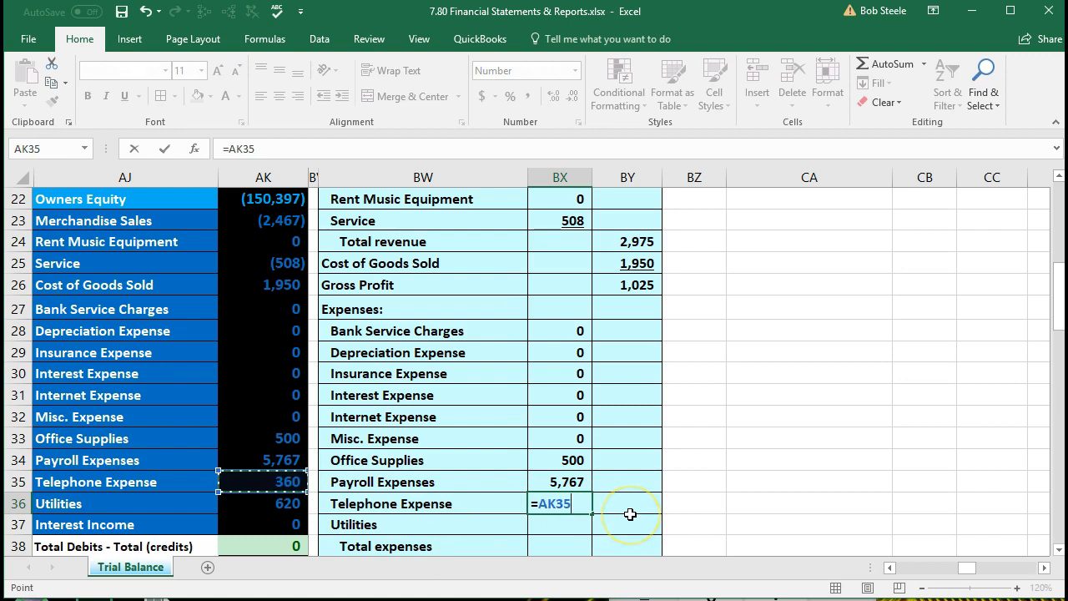
key(Return)
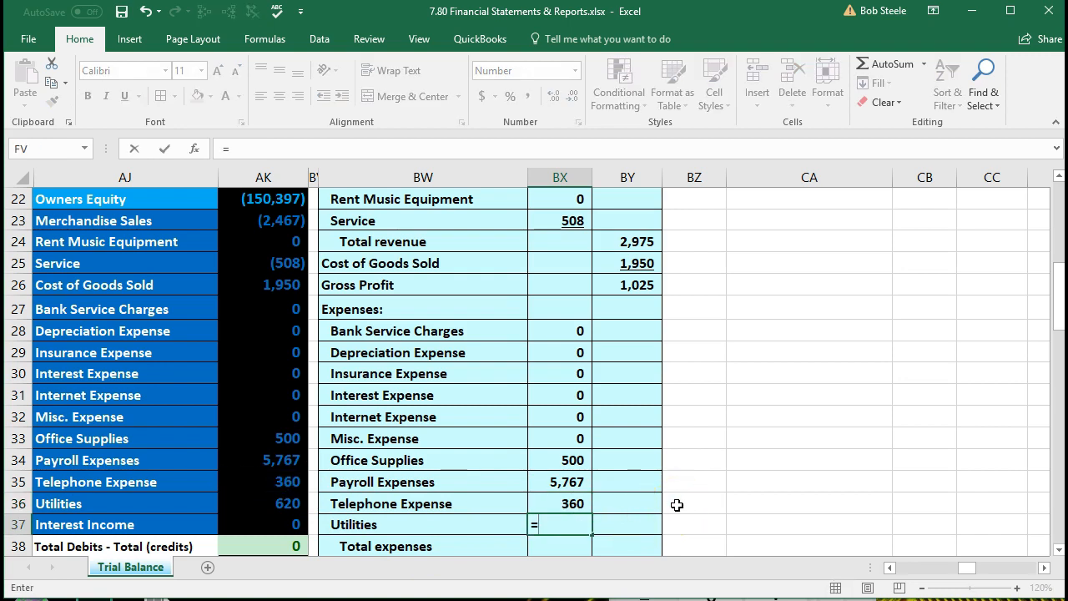
click(287, 499)
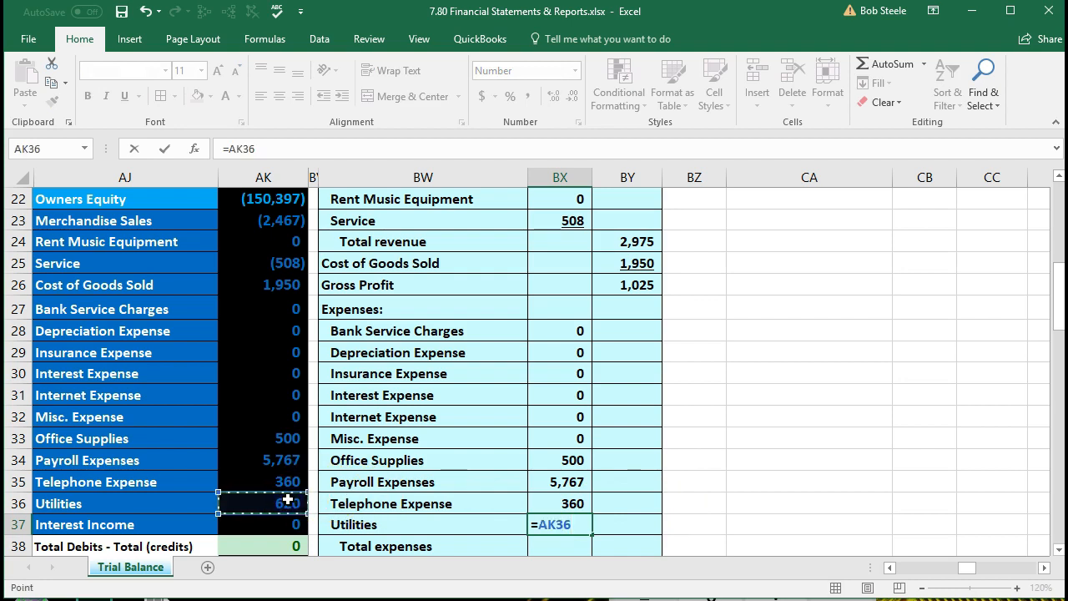
key(Return)
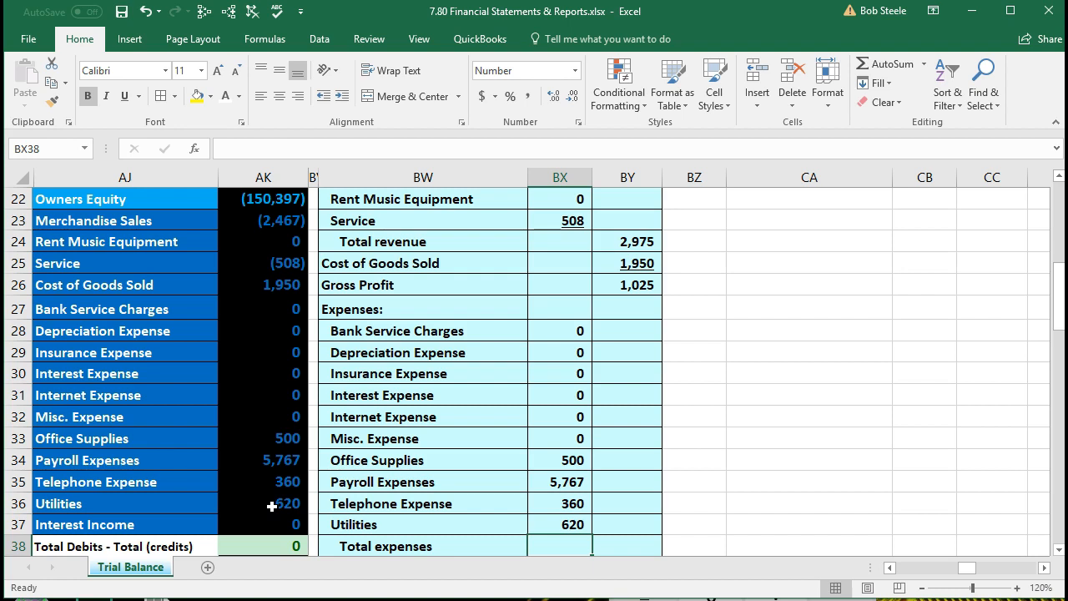
Check the sum of the expense amounts in BX28:BX37 and underline the Utilities amount in BX37.
click(705, 476)
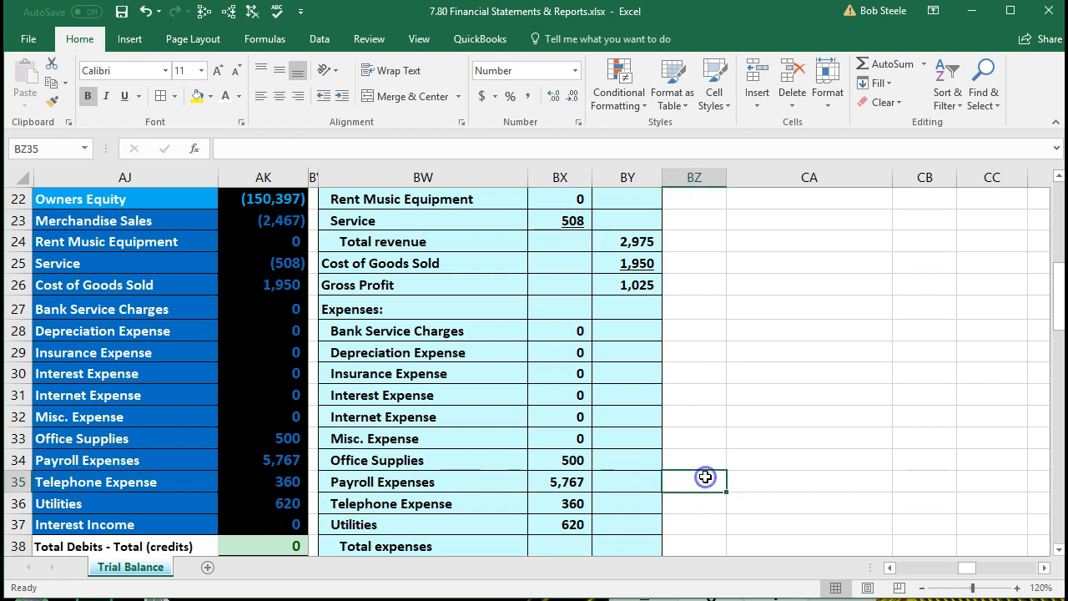
scroll(706, 476, down, 1)
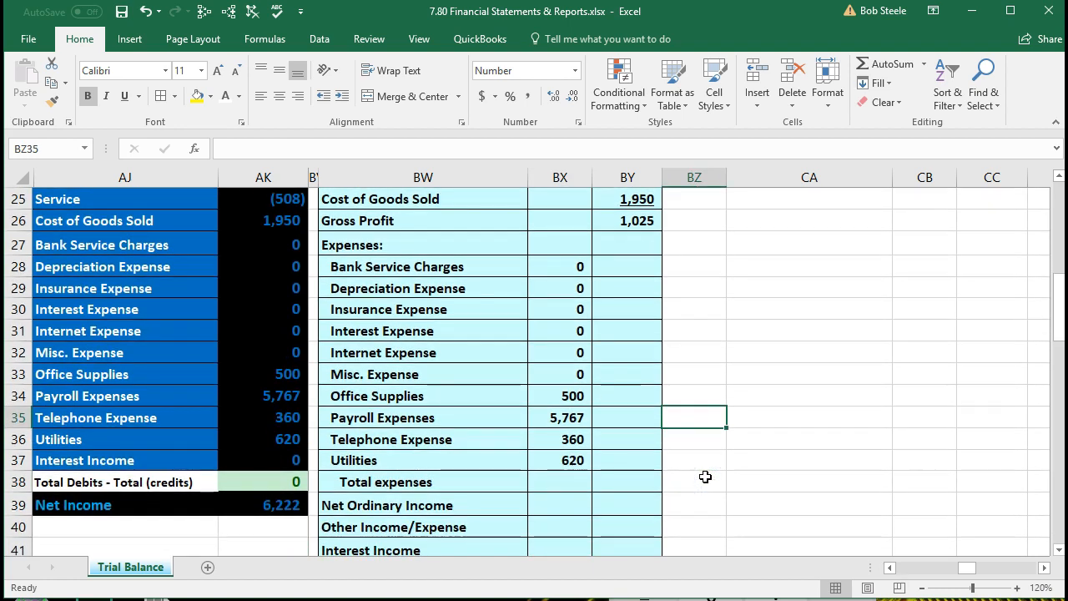
drag(563, 267, 565, 458)
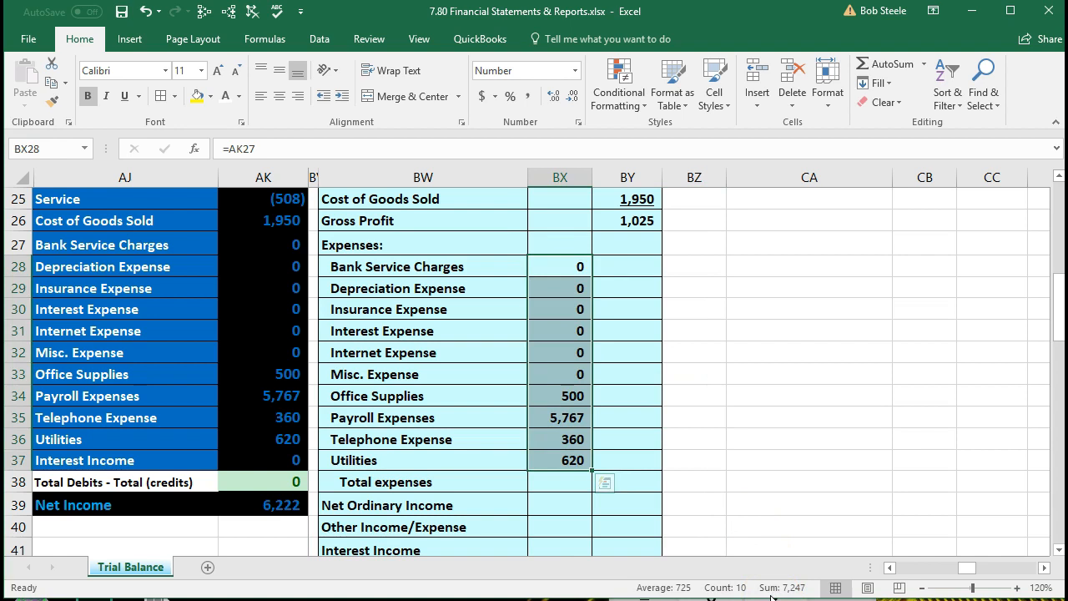
click(656, 487)
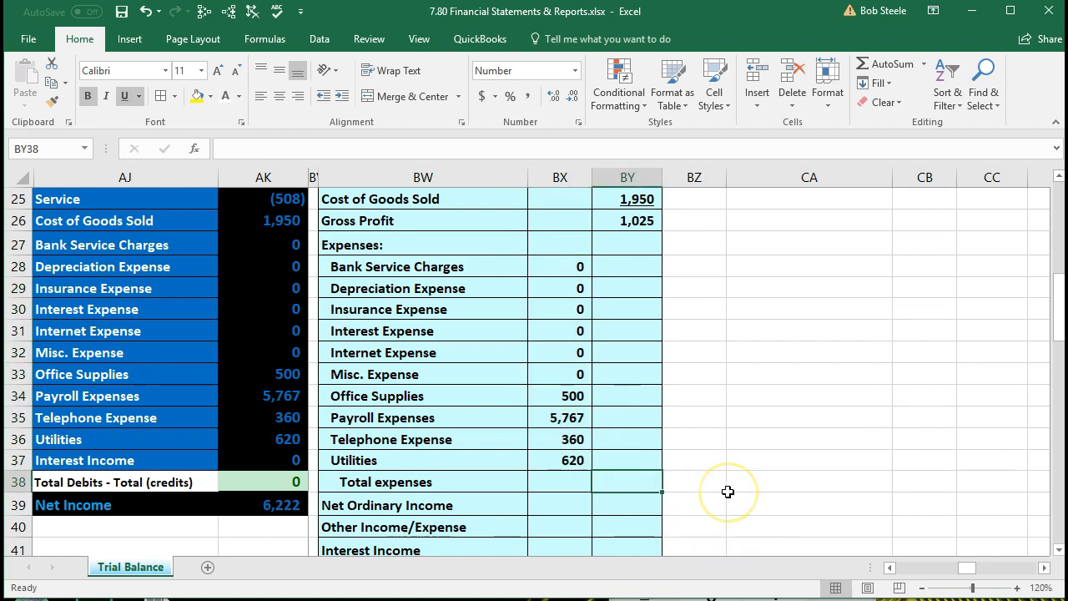
click(565, 460)
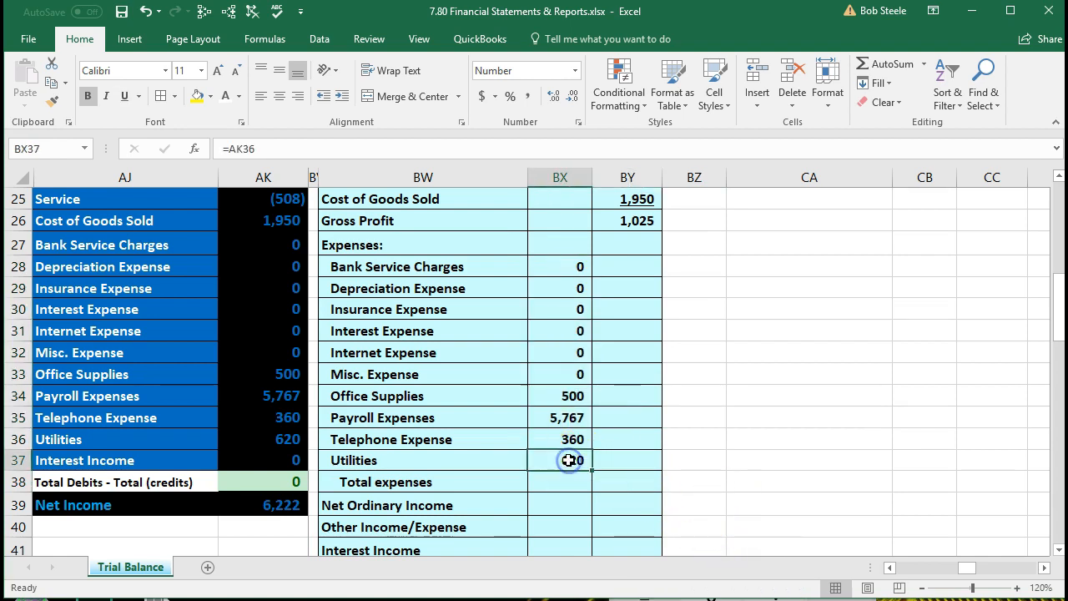
click(124, 96)
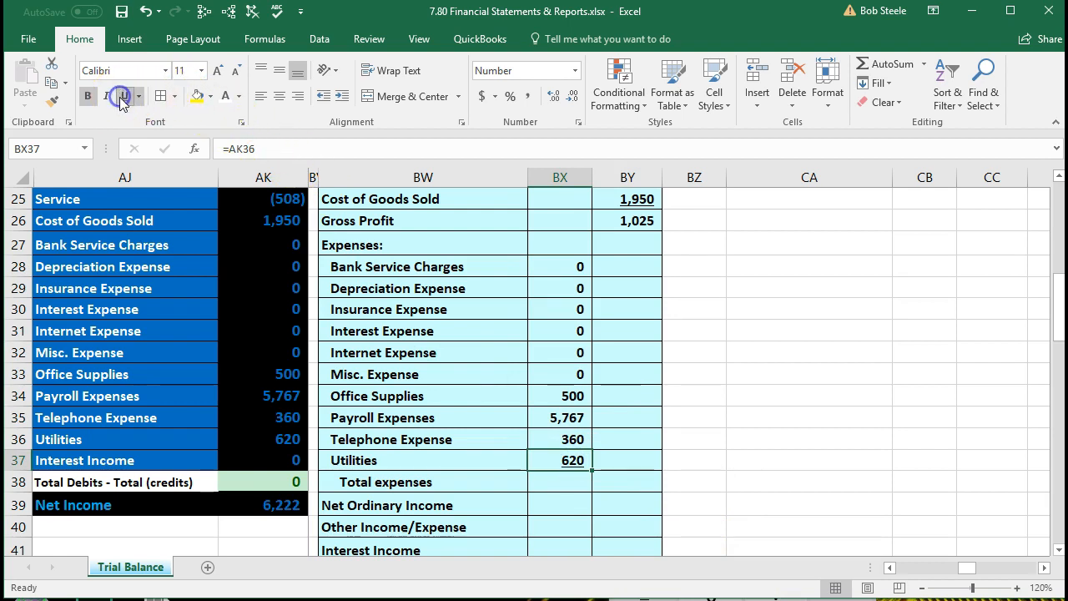
Total the expense amounts in BY38 on the Total expenses row with =SUM(BX28:BX37).
click(634, 480)
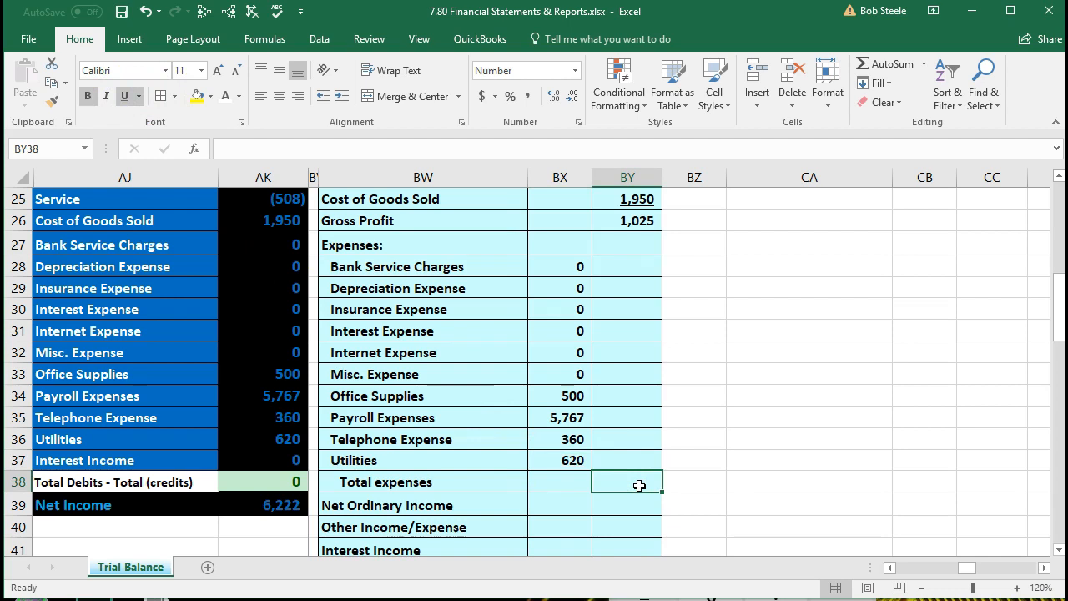
text(=)
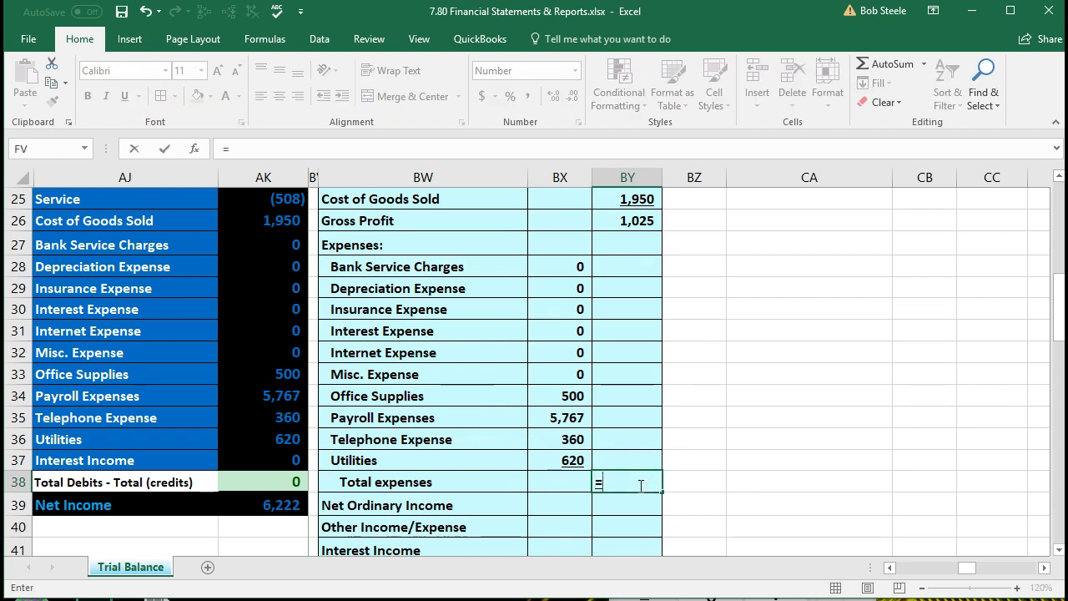
text(sum)
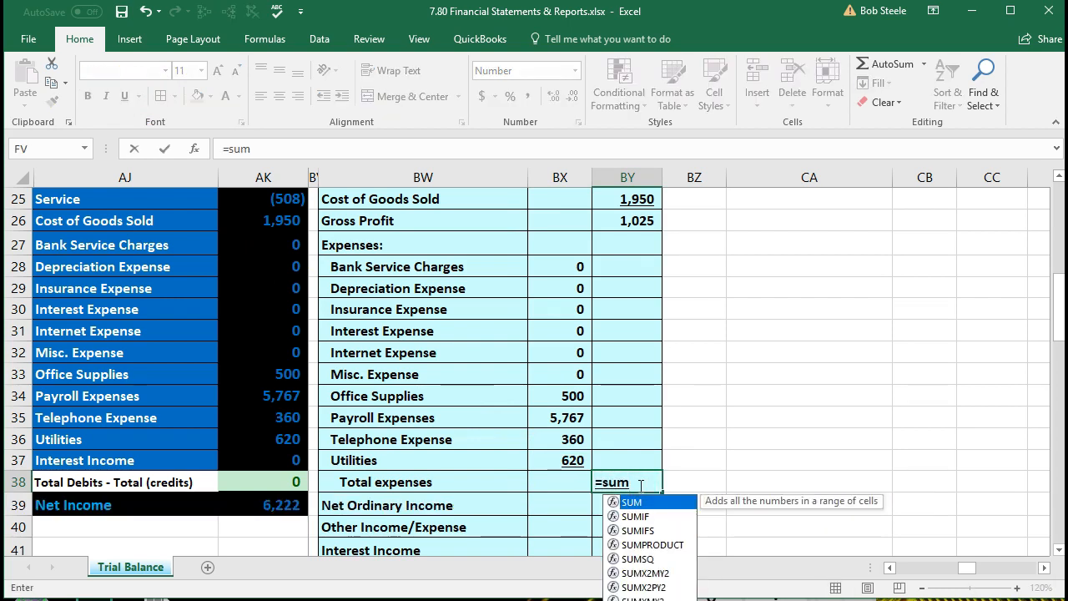
key(Tab)
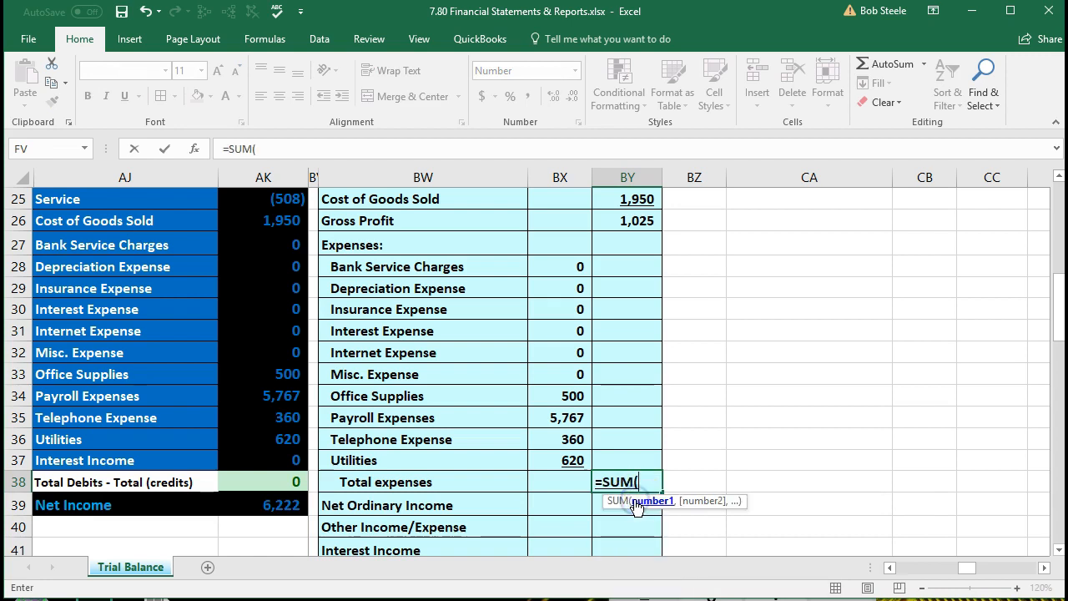
drag(555, 267, 531, 460)
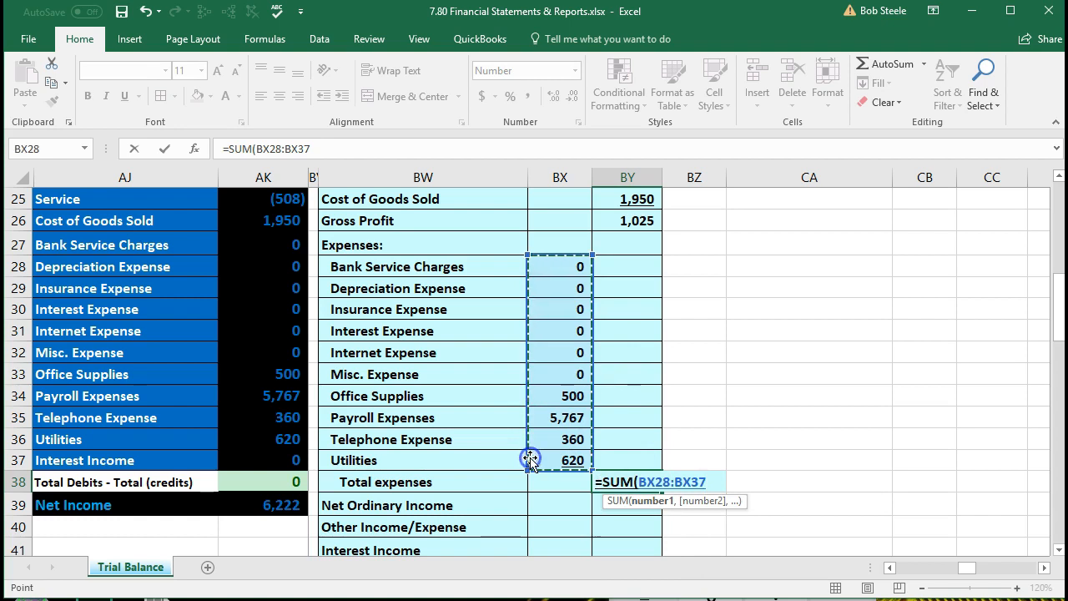
key(Return)
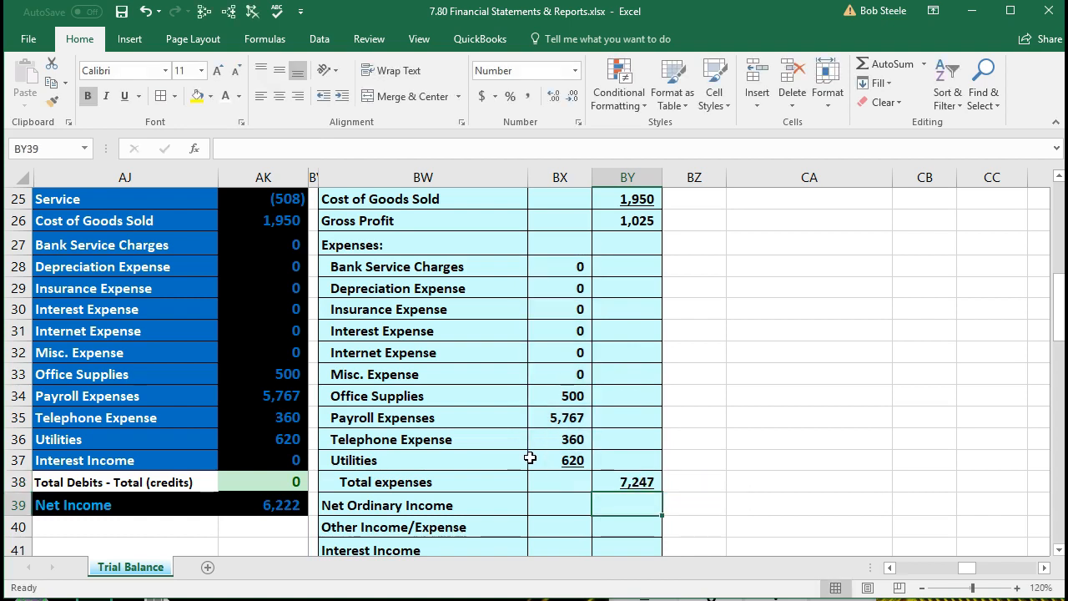
Check total expenses in BY38 against the sum of trial balance amounts AK33:AK37, and select the Net Ordinary Income cell BY39.
click(620, 484)
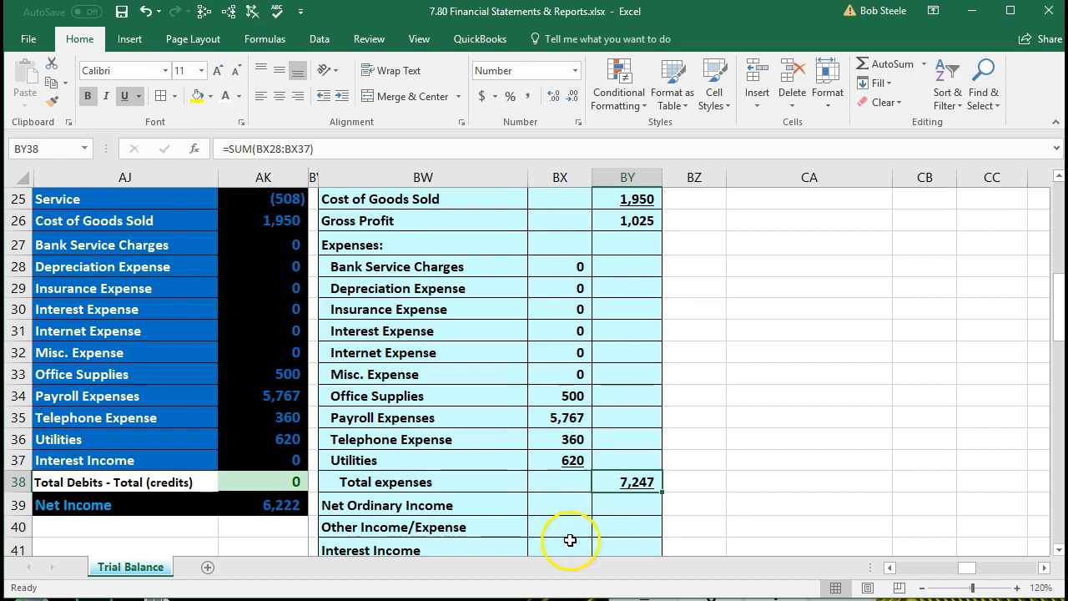
drag(283, 459, 282, 380)
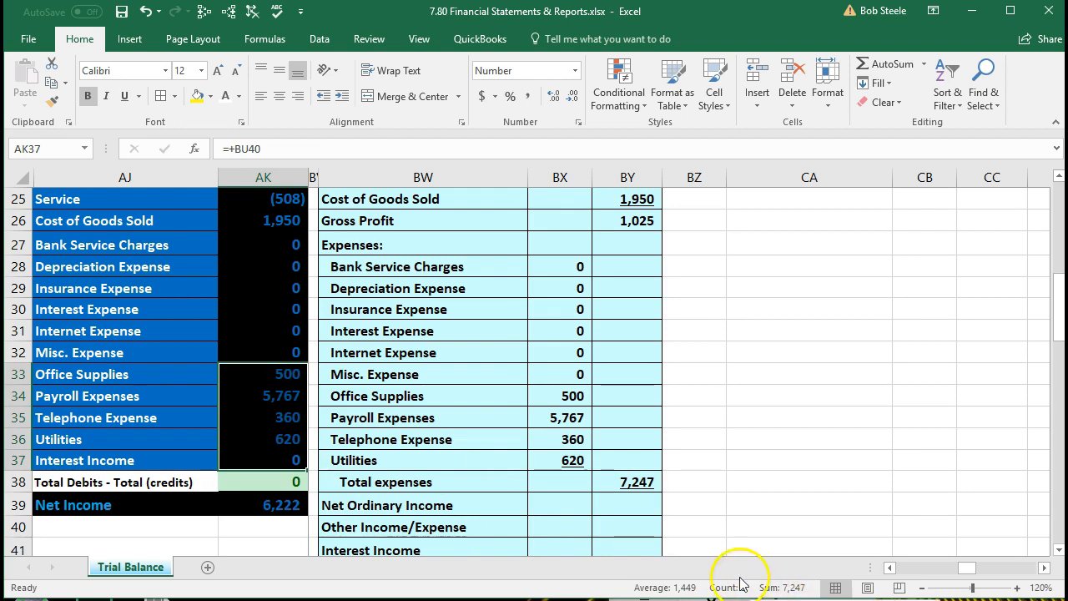
click(628, 505)
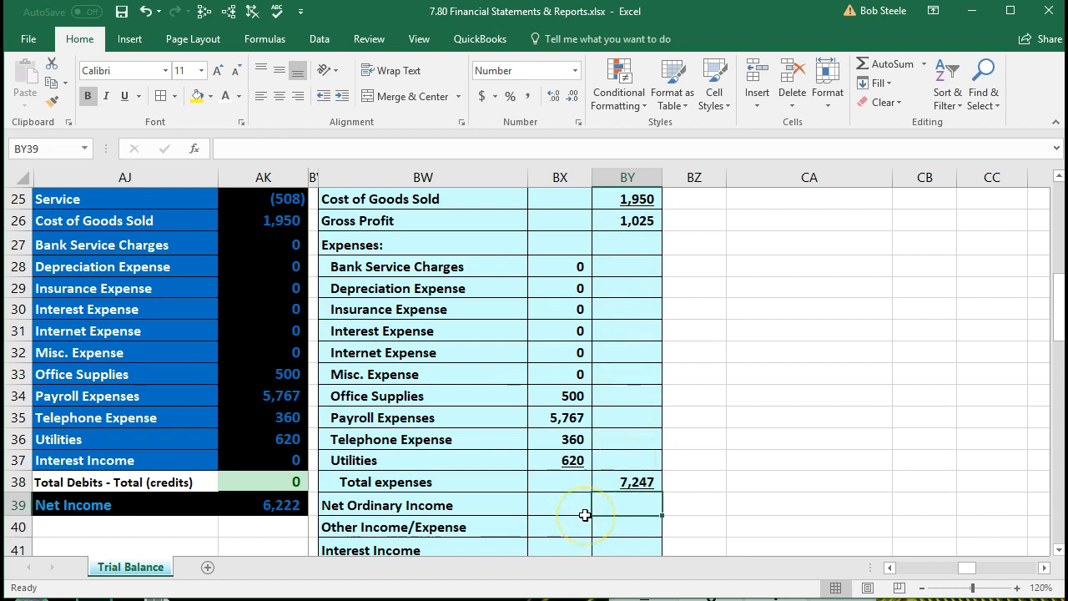
Calculate Net Ordinary Income in BY39 by subtracting Total expenses (BY38) from Gross Profit (BY26).
text(=)
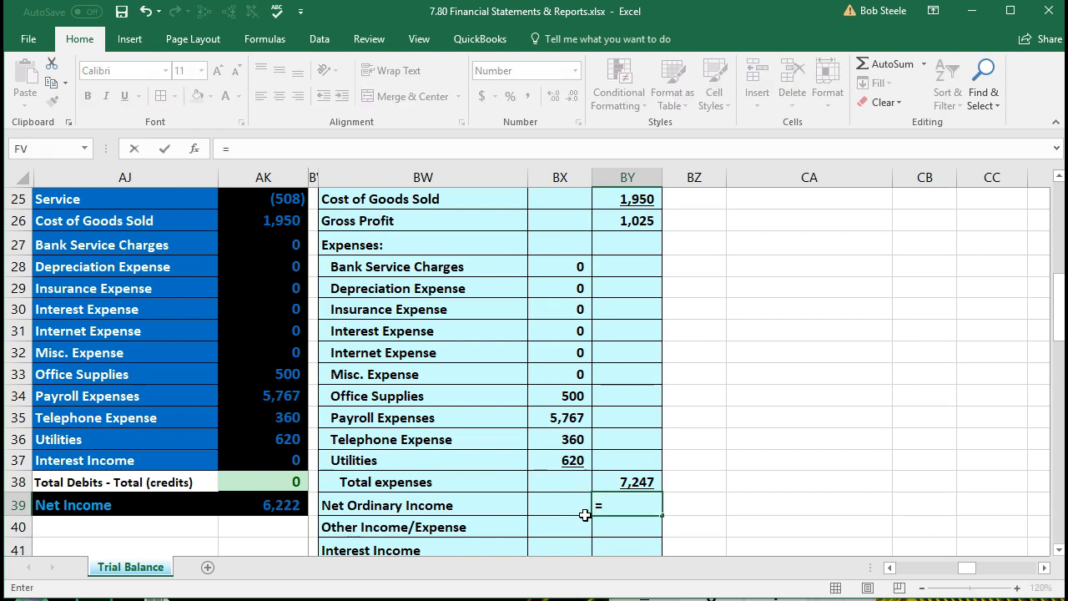
click(619, 220)
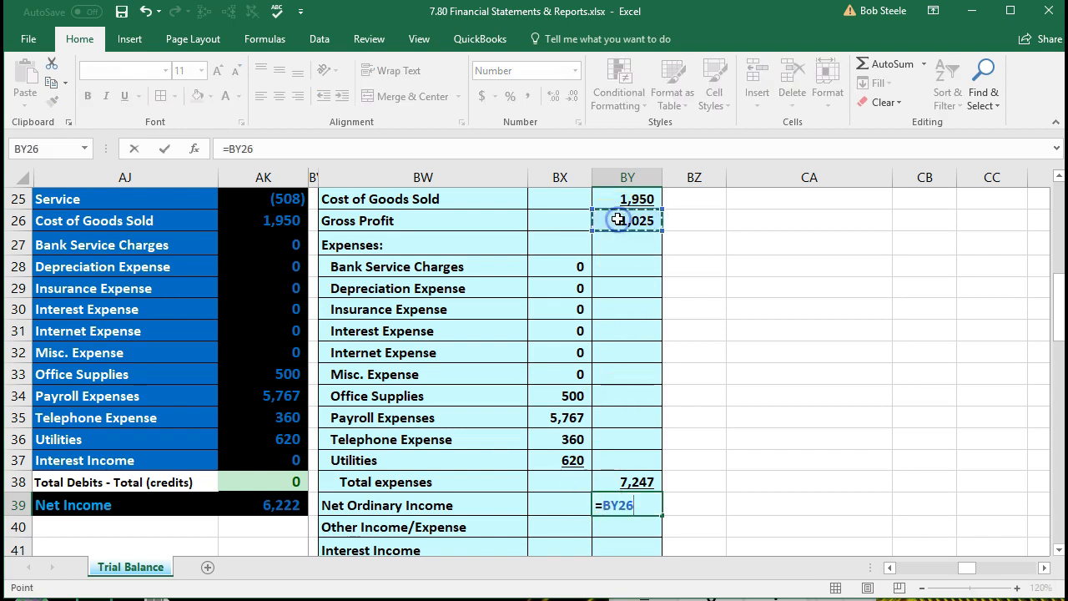
text(-)
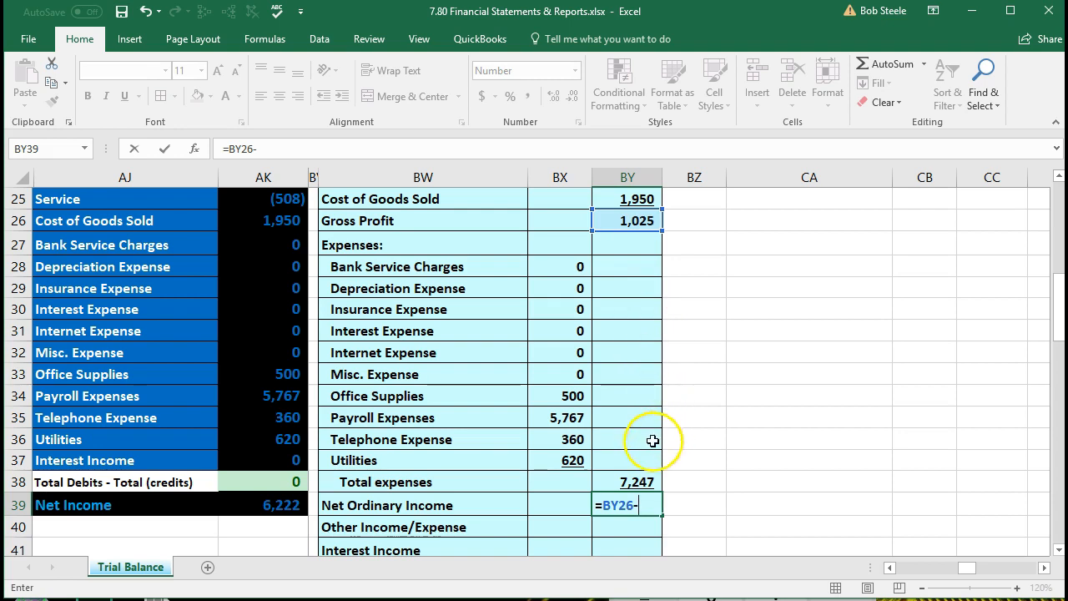
click(628, 476)
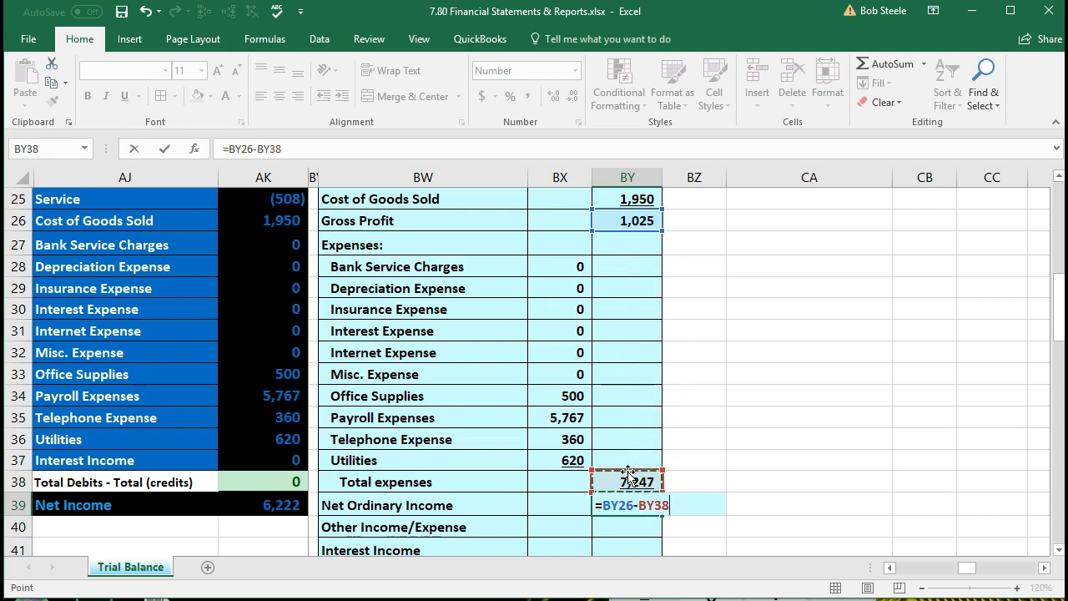
key(Return)
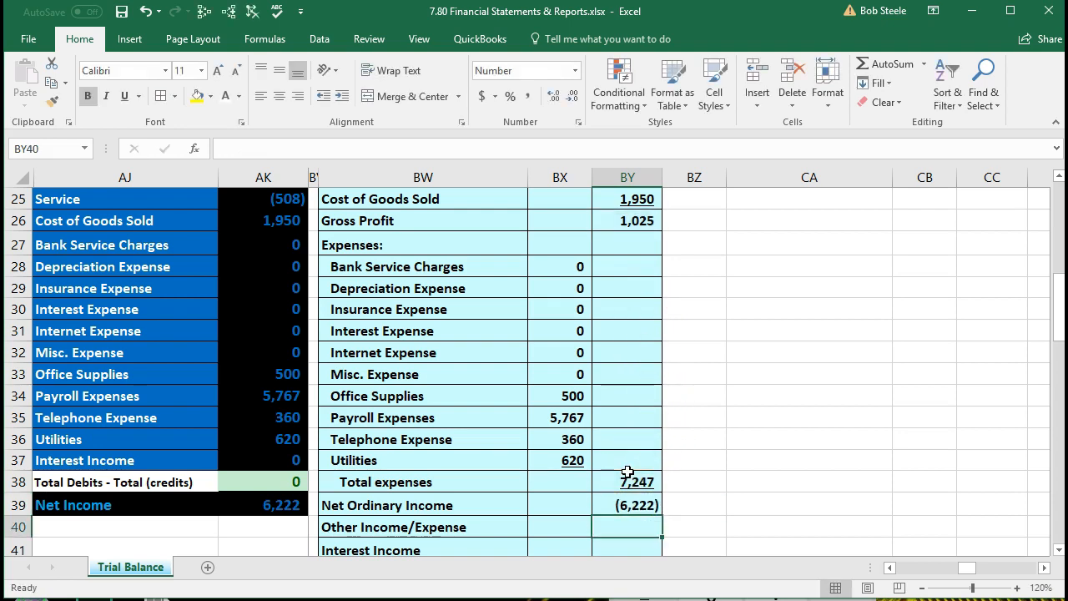
key(alt+Tab)
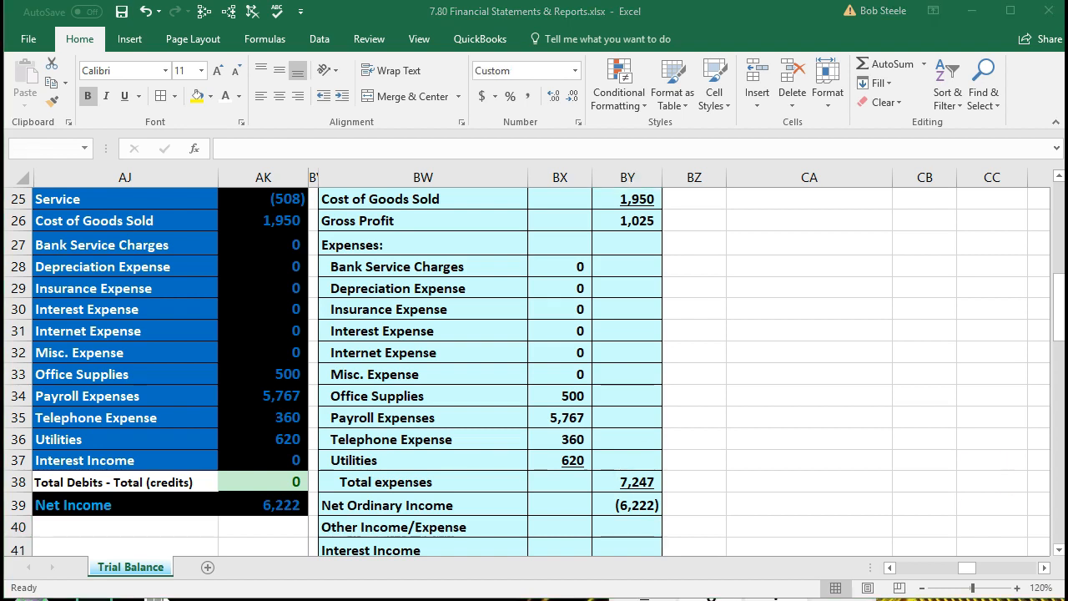
click(632, 526)
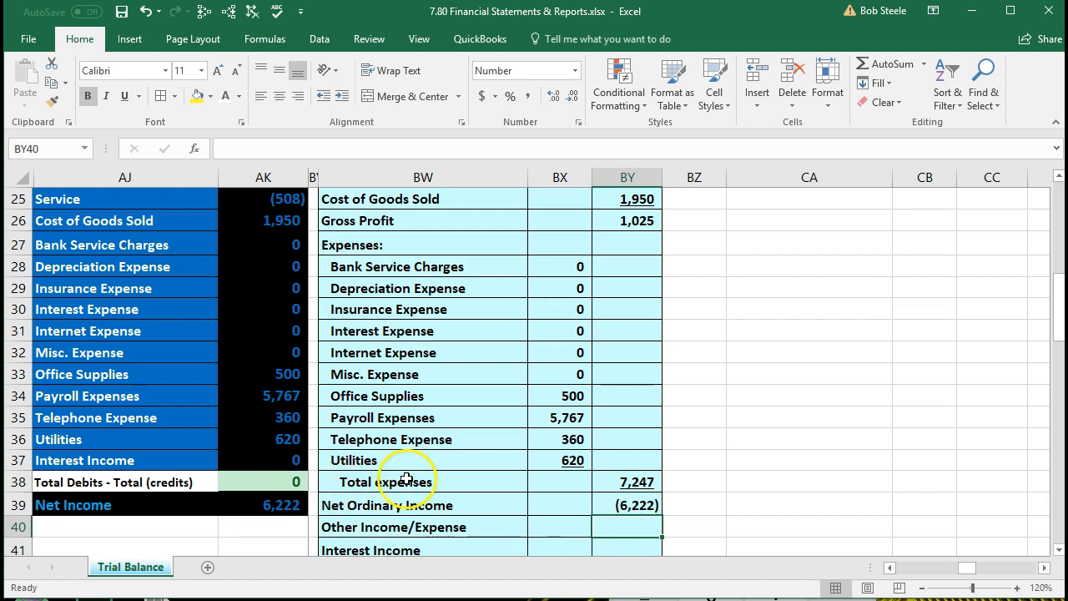
Link the income statement's Interest Income amount in BY41 to the Interest Income balance in the trial balance, AK37.
scroll(437, 472, down, 1)
click(196, 371)
drag(196, 371, 233, 362)
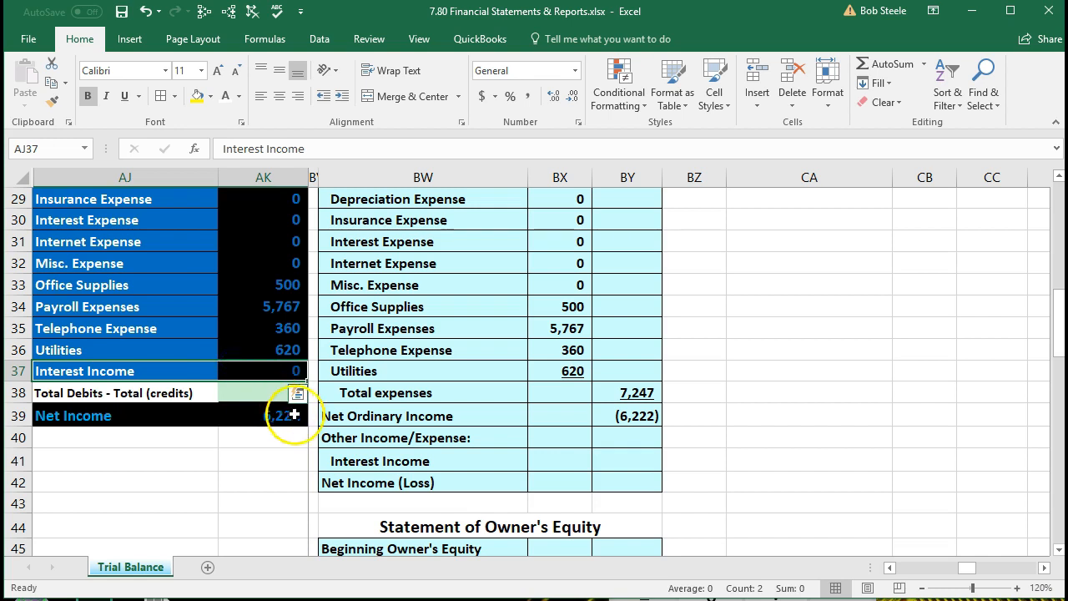
click(341, 430)
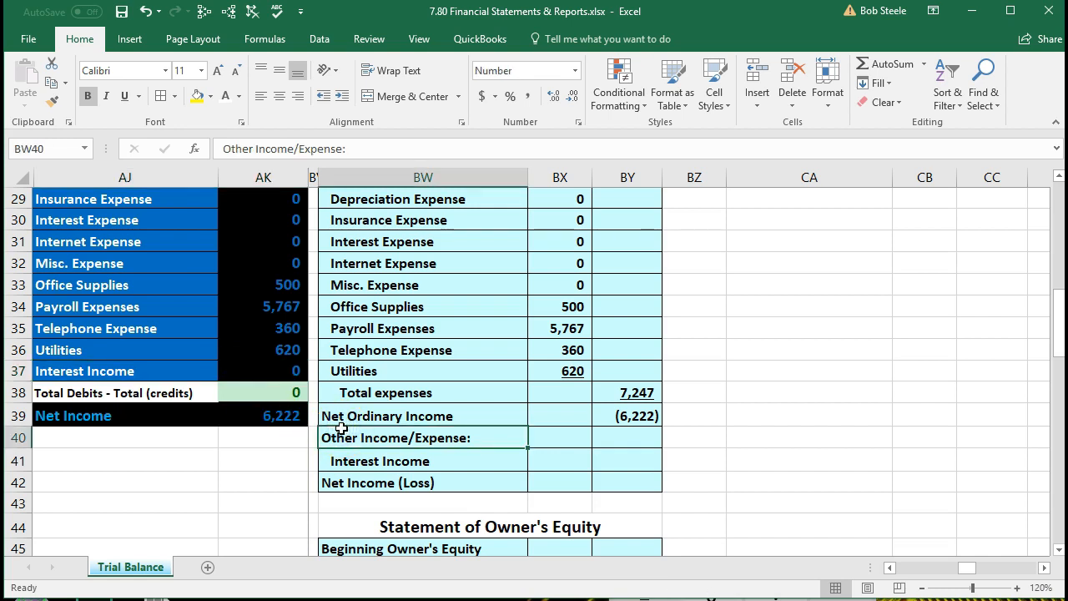
click(390, 462)
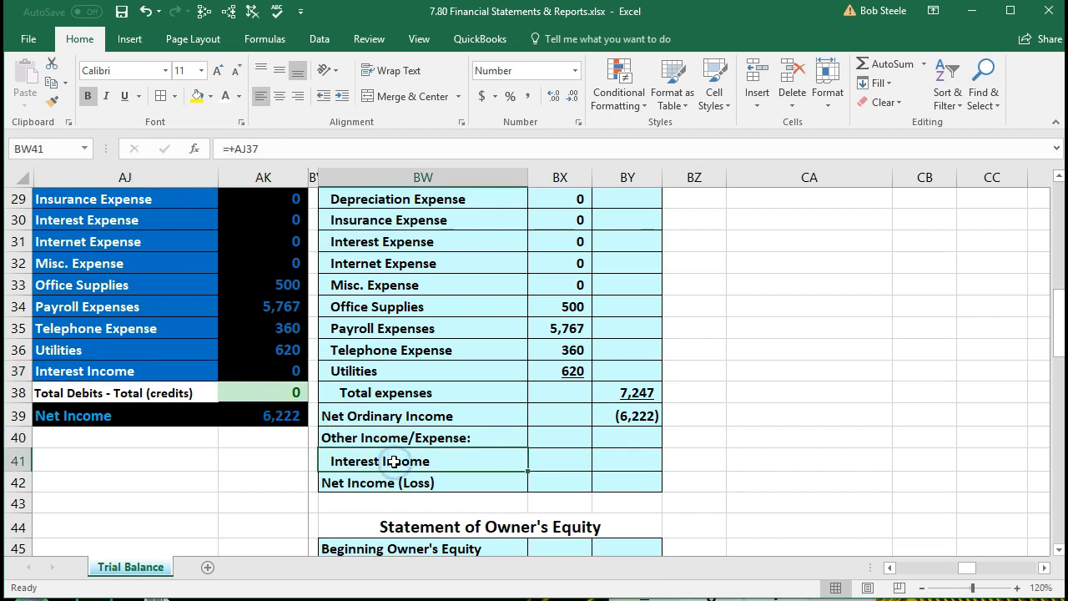
click(498, 462)
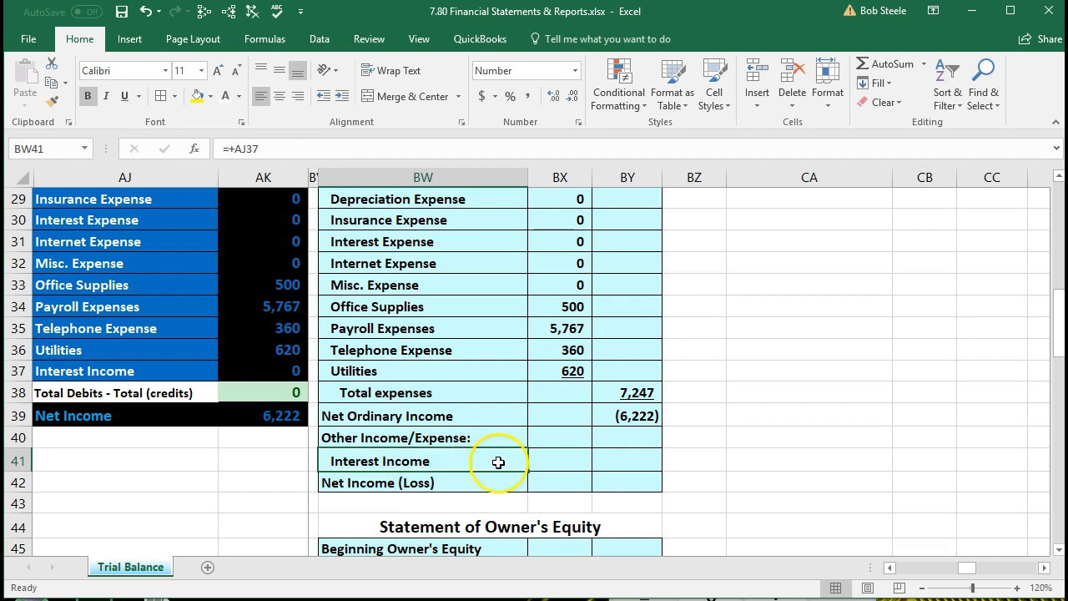
click(610, 454)
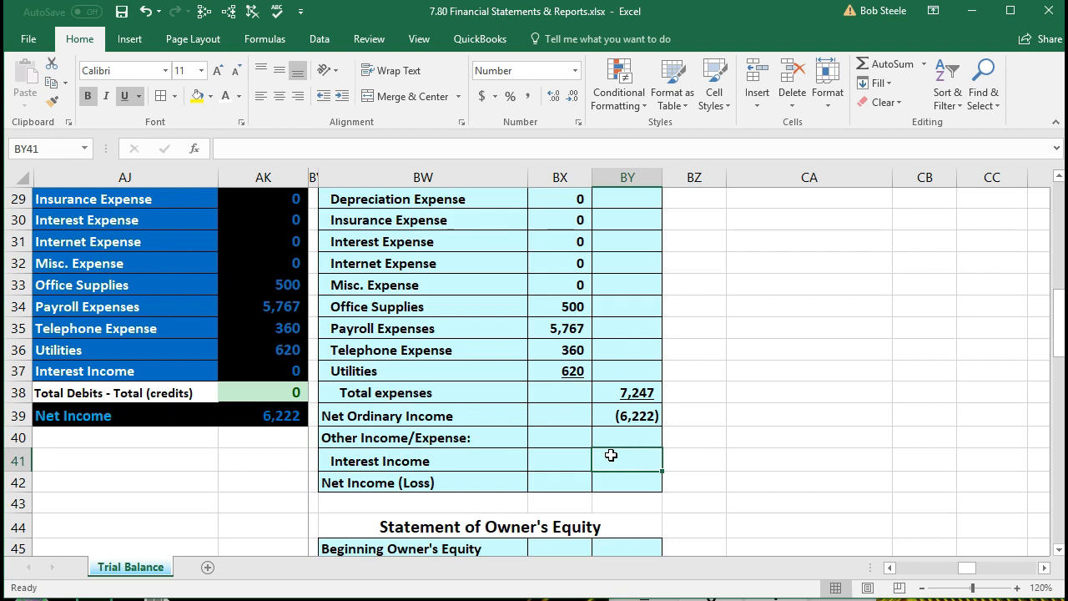
text(=)
click(275, 371)
key(Return)
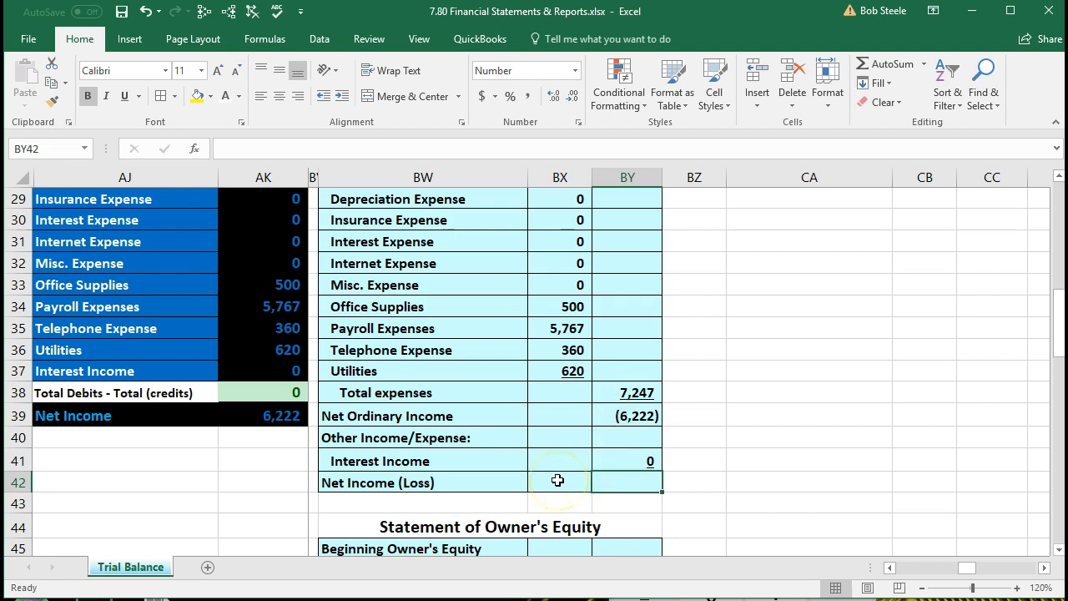
Calculate Net Income (Loss) in BY42 with a SUM of BY39:BY41.
text(=sum()
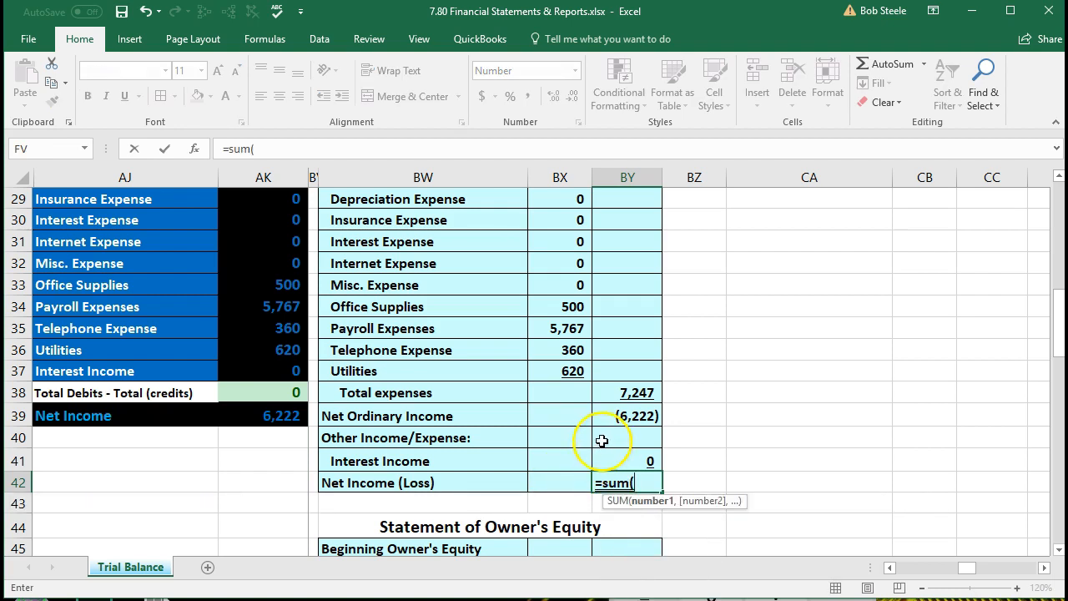
drag(610, 416, 608, 453)
key(Return)
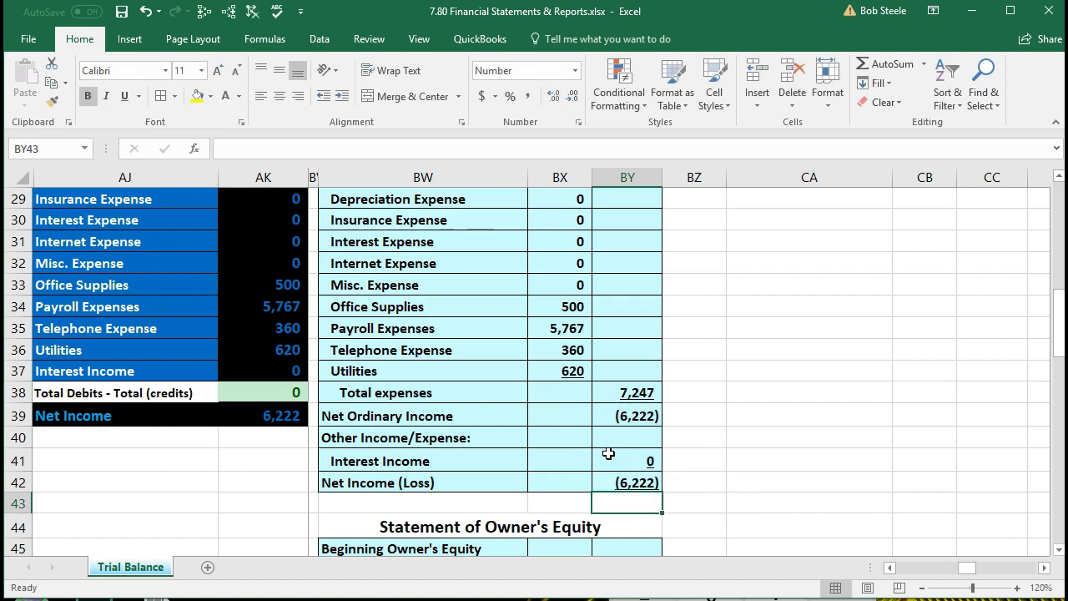
Compare Net Income (Loss) in BY42 with the trial balance's Net Income in AK39, checking the revenue and expense lines behind both.
click(603, 483)
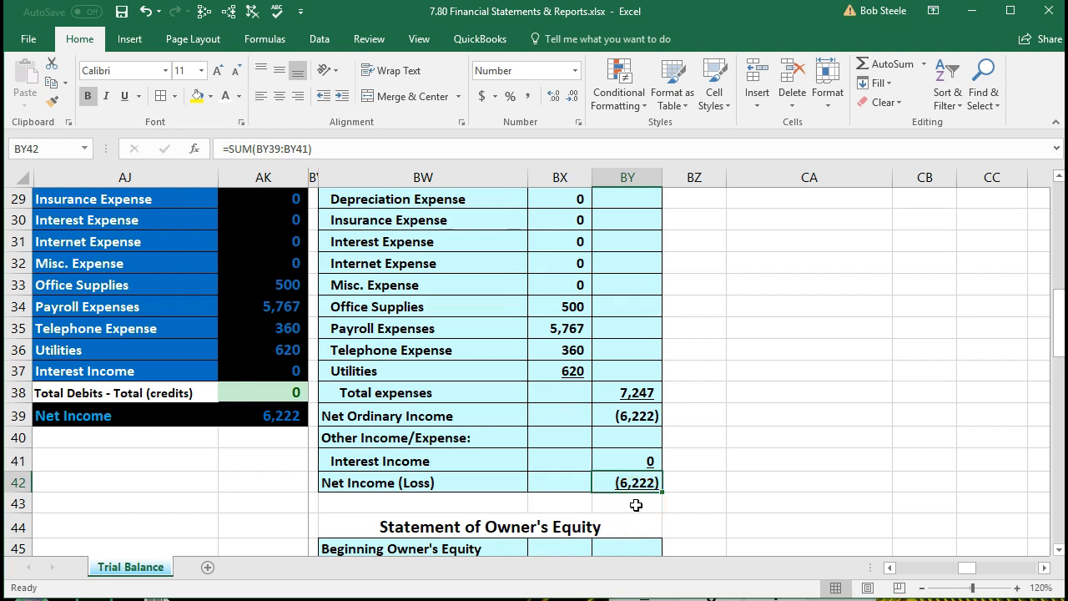
click(263, 415)
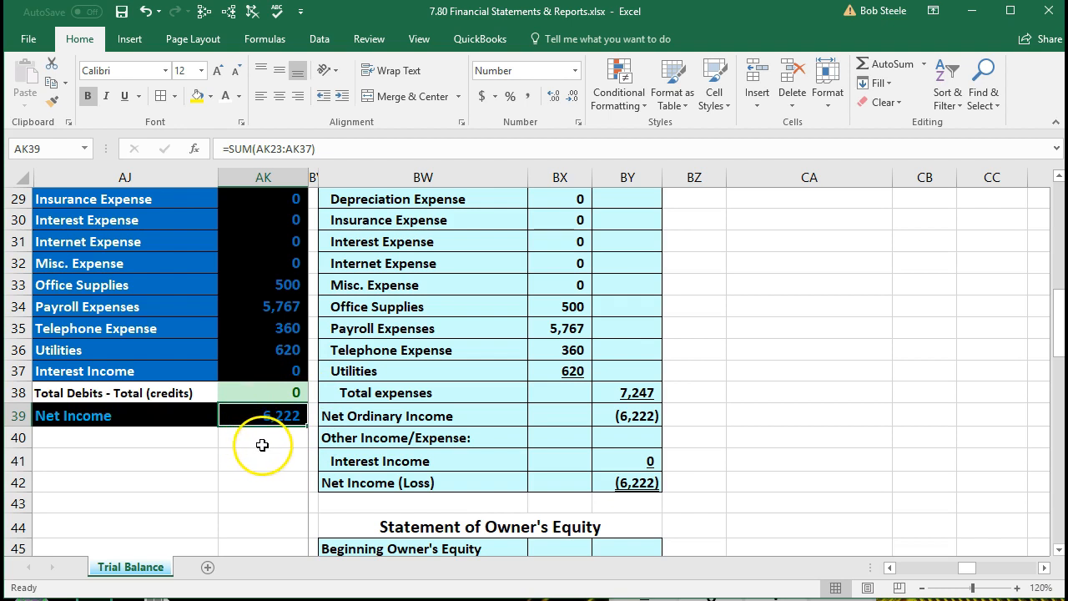
scroll(258, 468, up, 3)
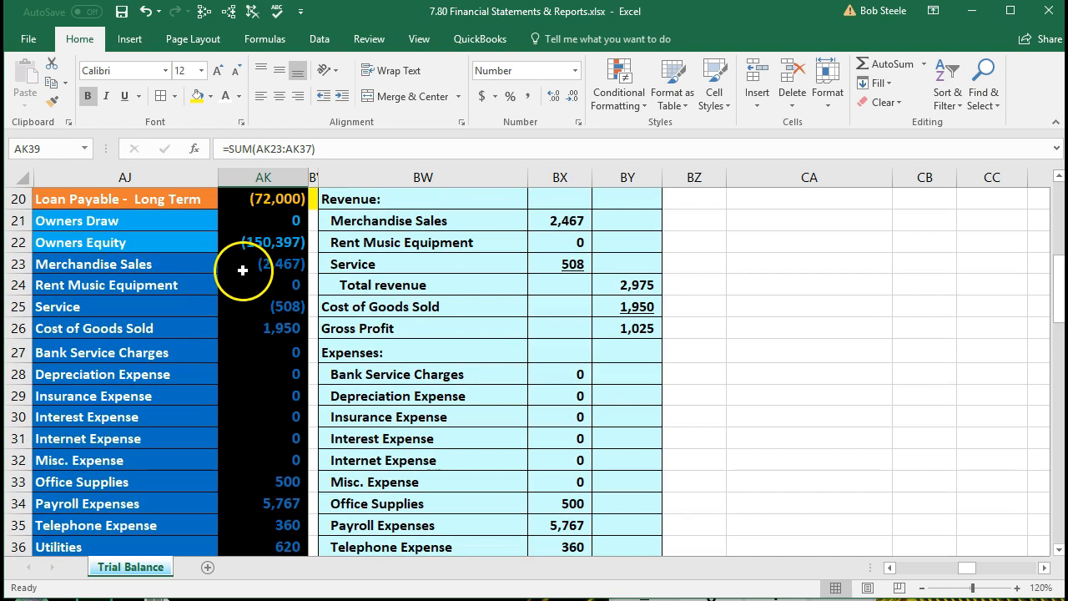
scroll(240, 288, down, 3)
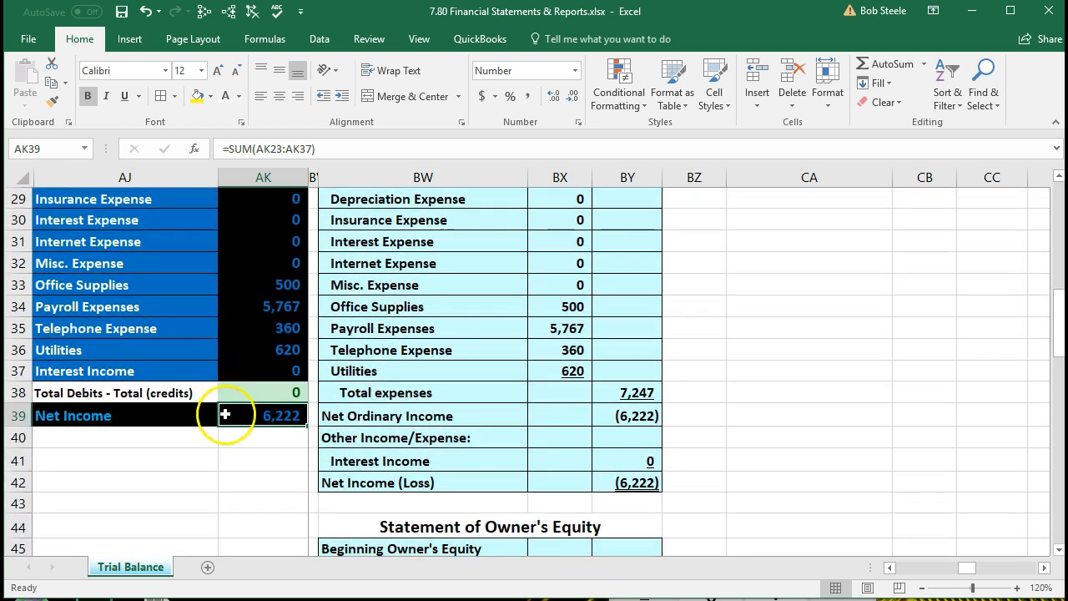
click(243, 459)
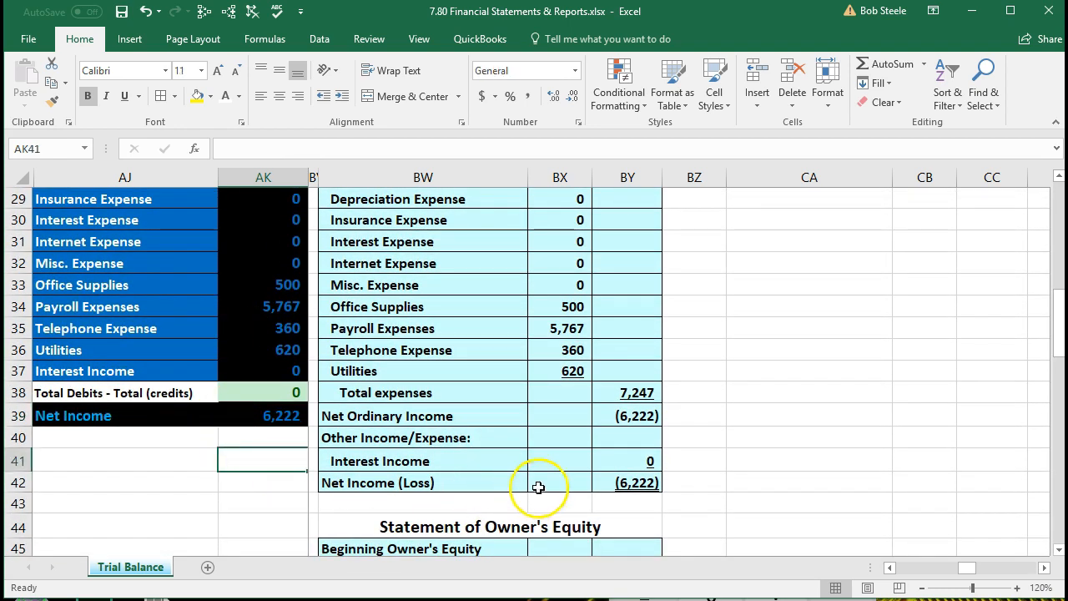
click(630, 483)
scroll(737, 495, up, 1)
scroll(737, 495, up, 2)
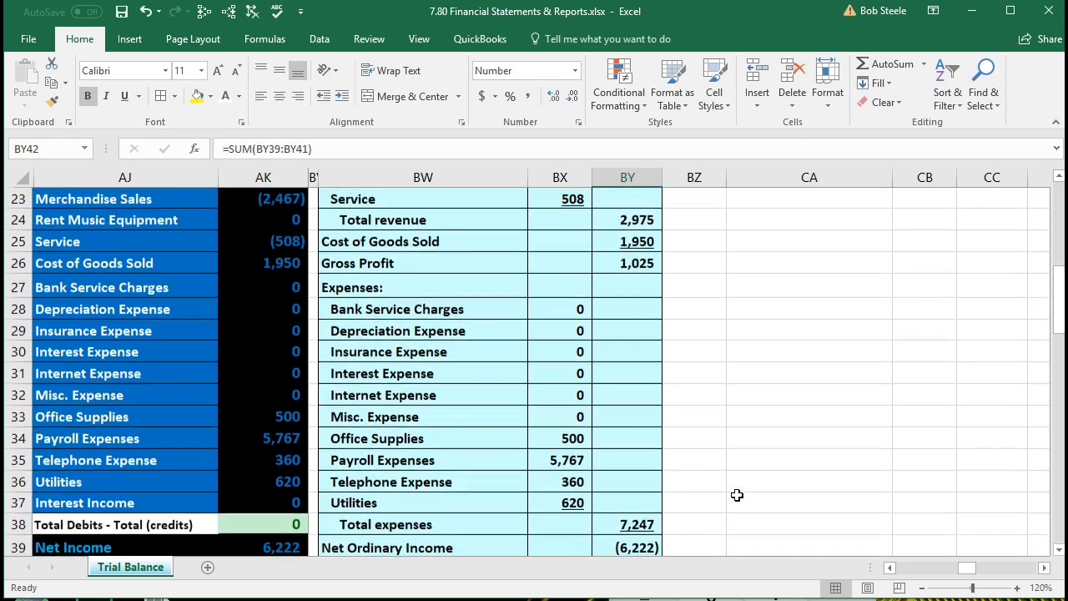
click(638, 306)
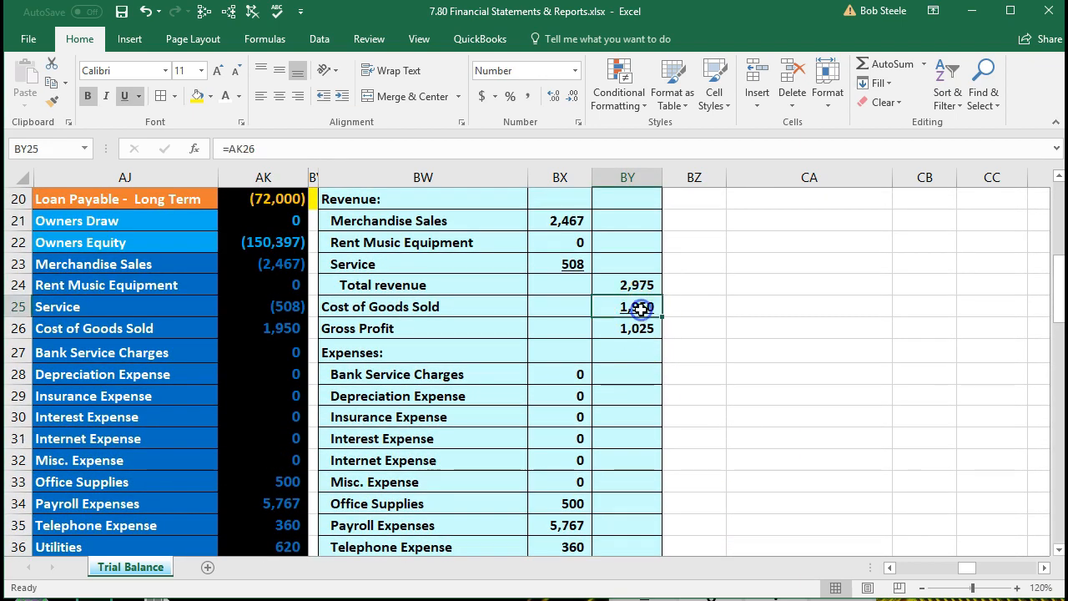
scroll(734, 360, down, 3)
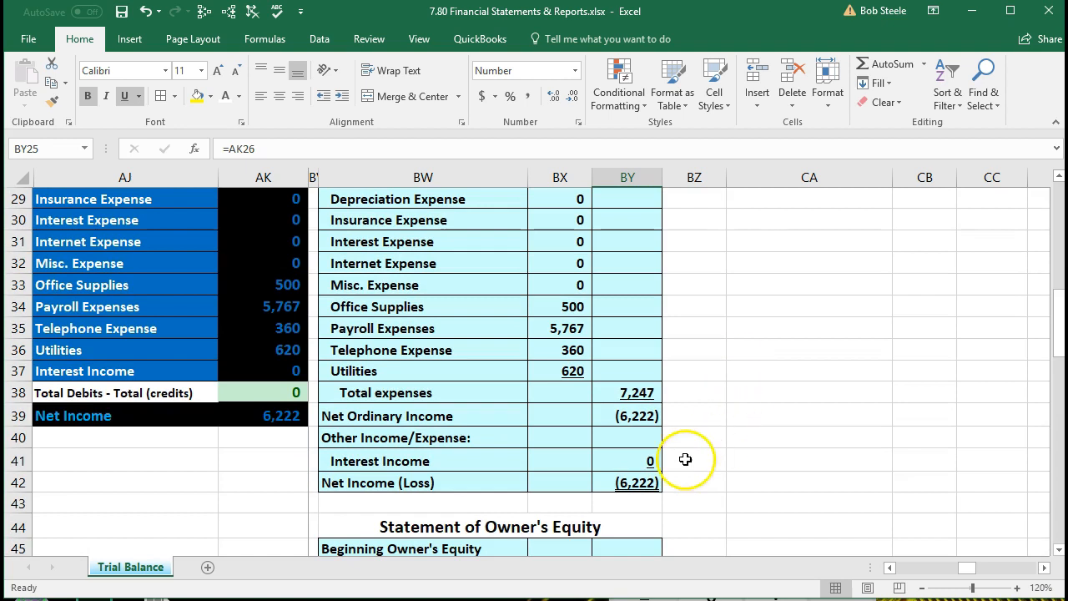
click(639, 481)
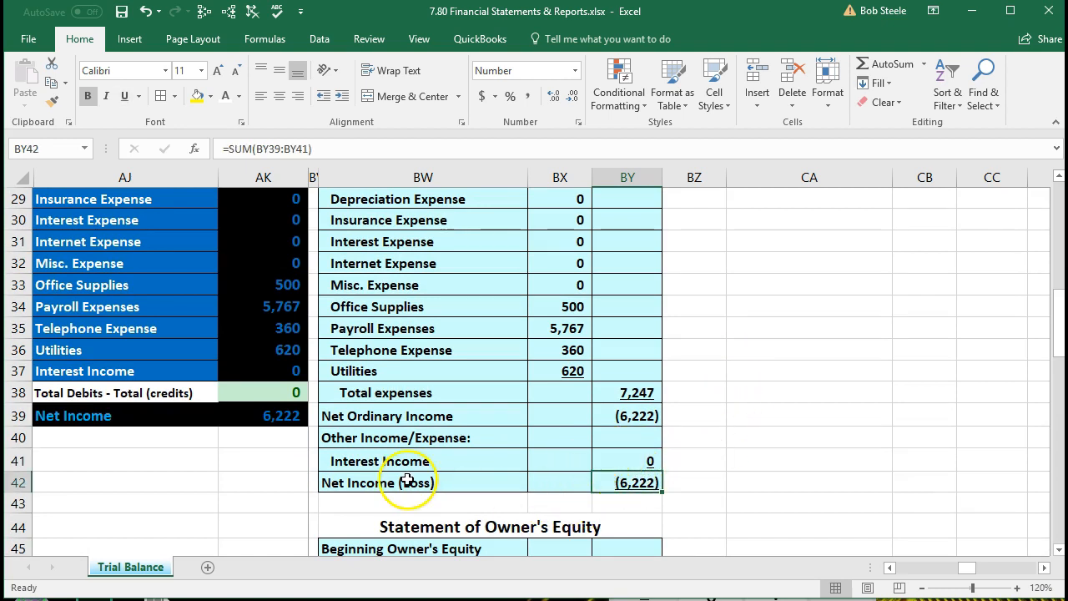
click(275, 416)
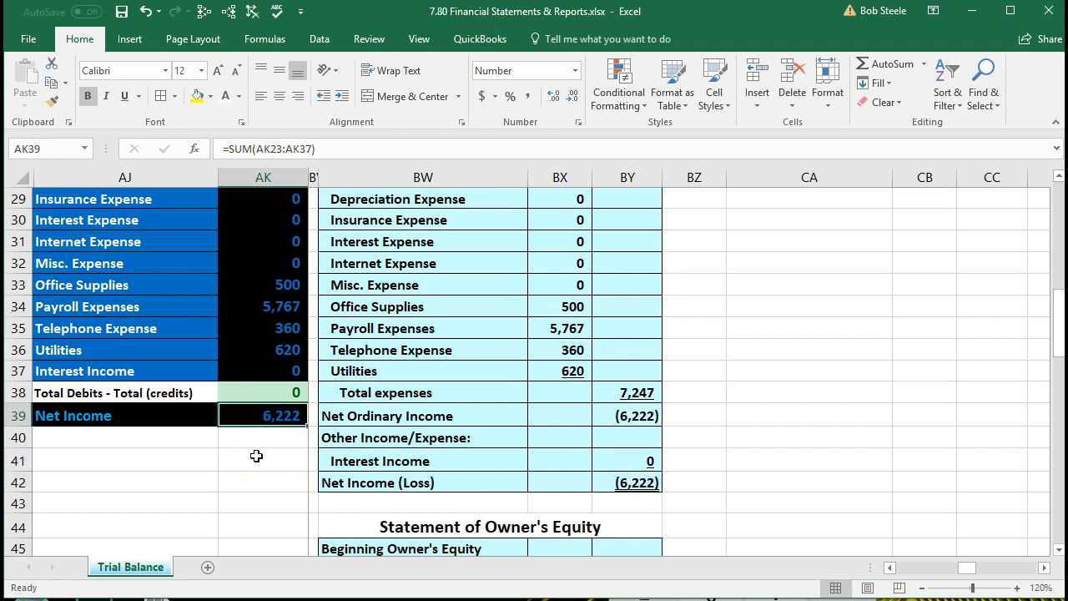
click(256, 457)
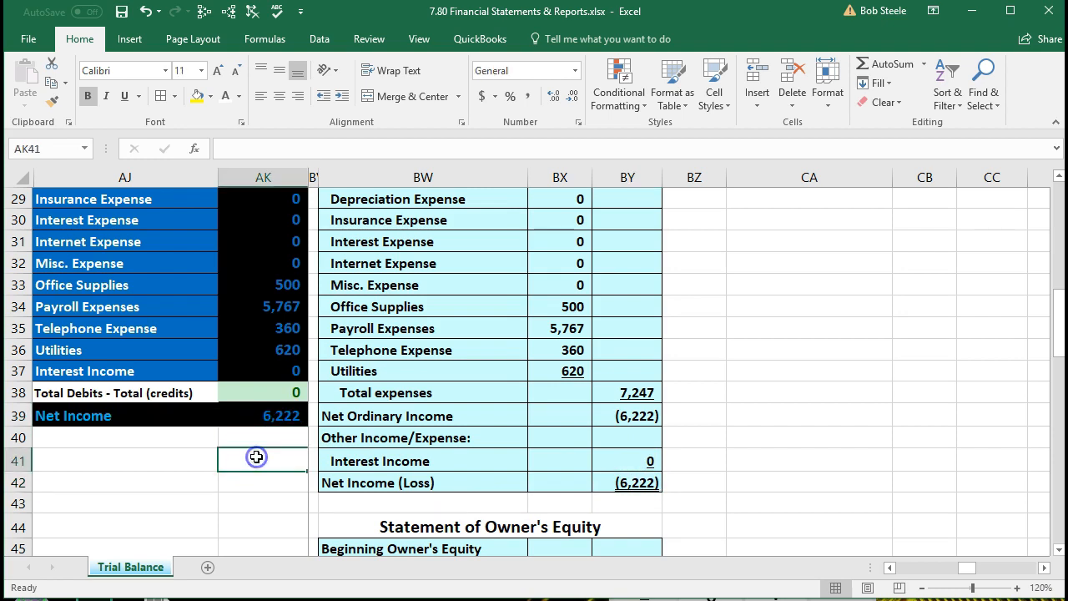
scroll(257, 456, up, 2)
scroll(256, 456, up, 1)
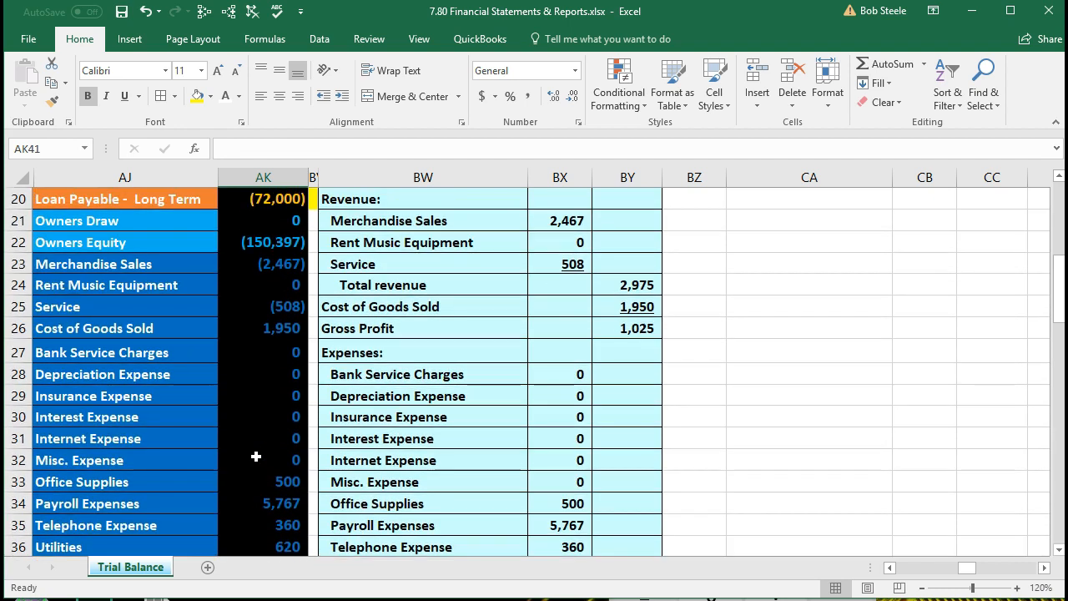
scroll(256, 457, down, 3)
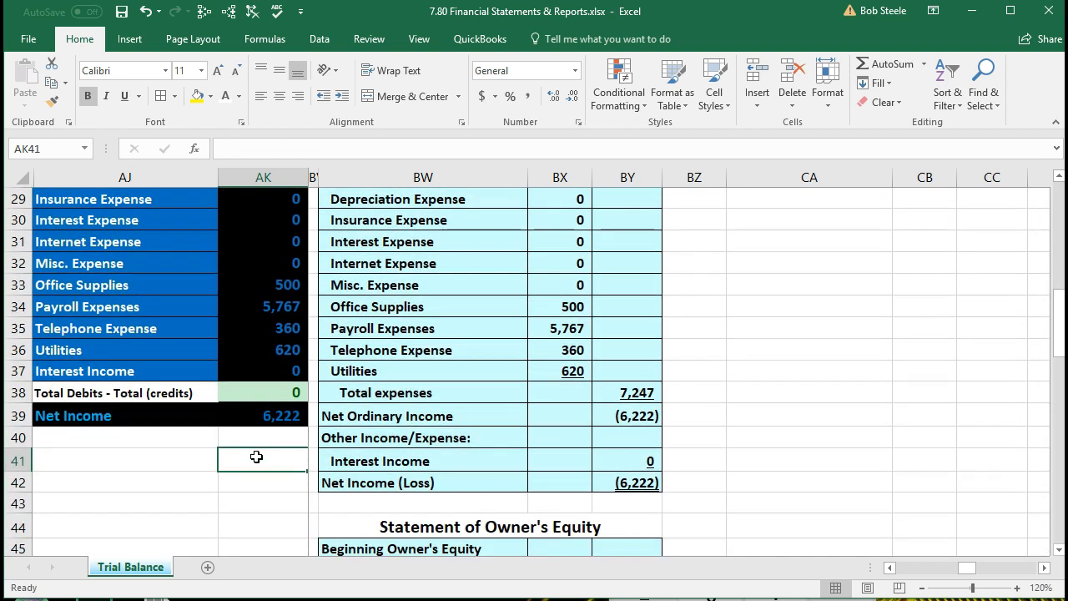
click(262, 465)
click(534, 413)
Fill the narrow marker column beside the trial balance's income and expense accounts, BV23:BV39, with yellow.
scroll(534, 410, down, 2)
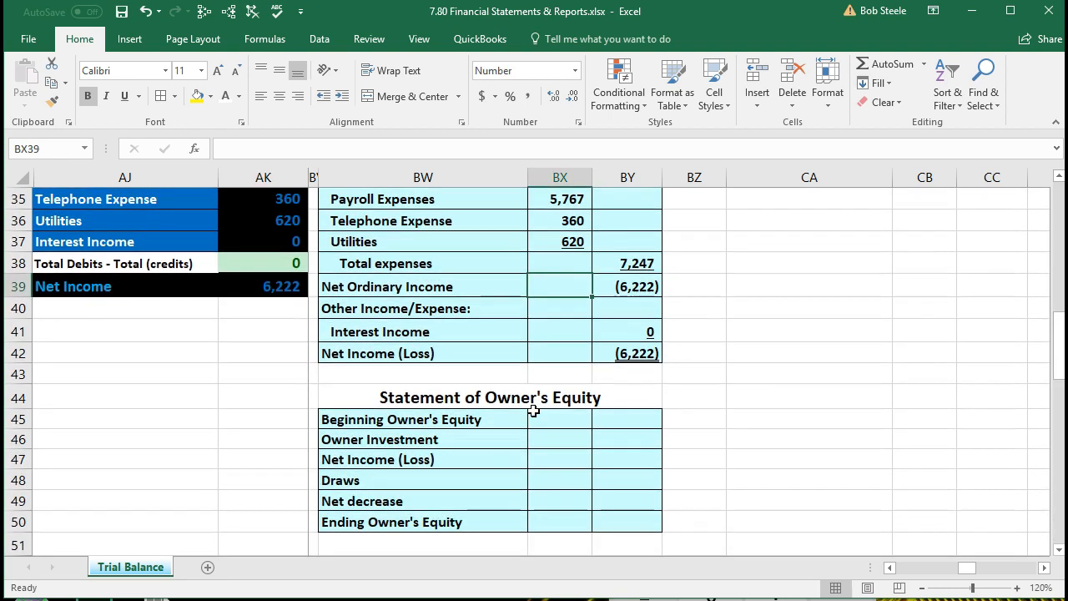
scroll(495, 445, up, 5)
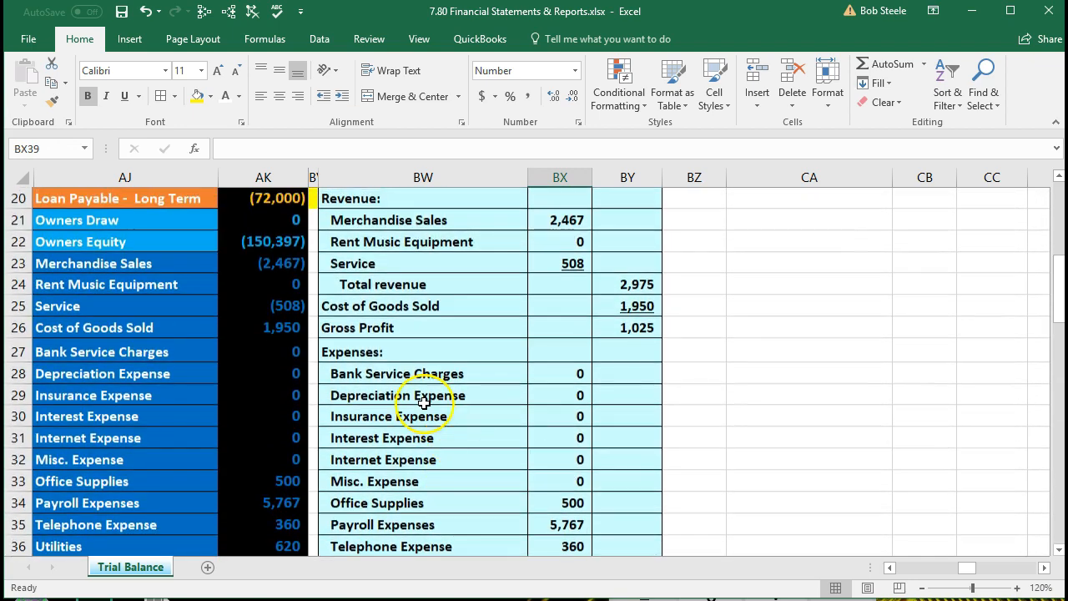
scroll(305, 309, up, 1)
click(313, 328)
drag(313, 328, 644, 464)
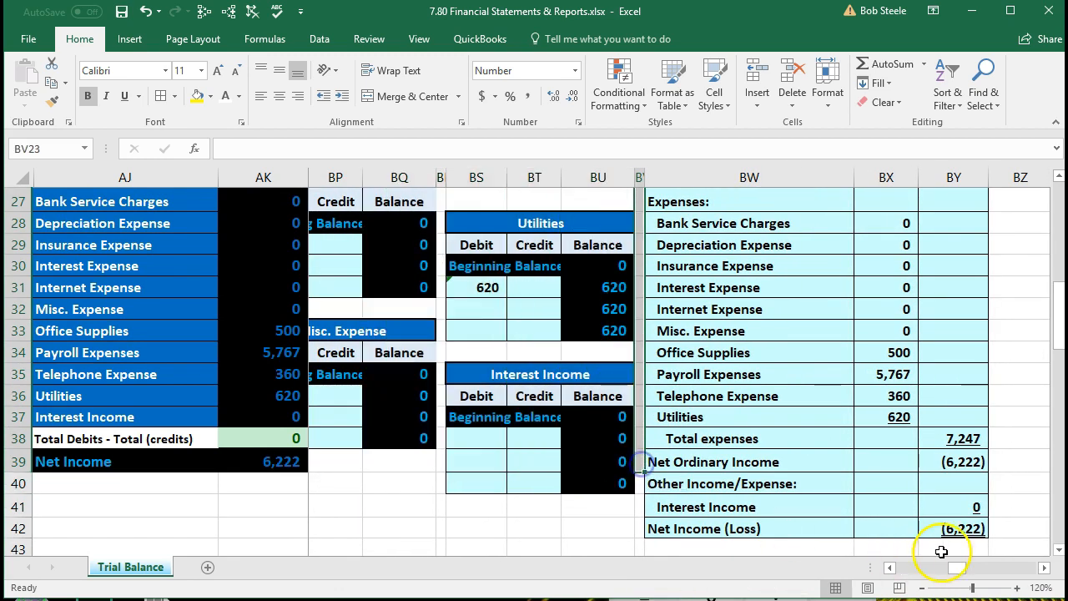
click(1044, 567)
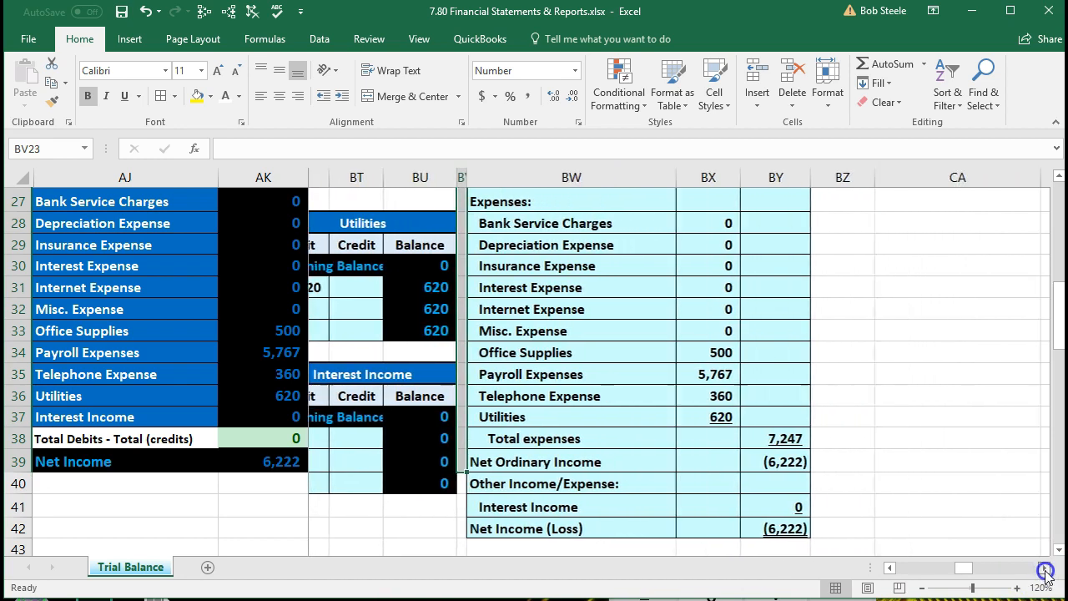
click(1045, 570)
click(1045, 570)
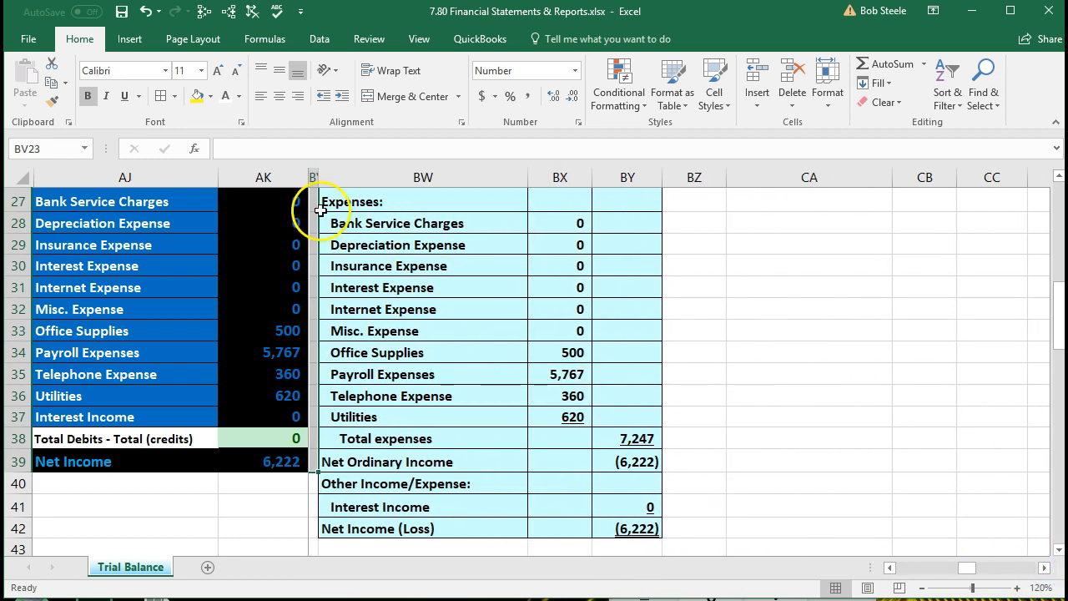
click(197, 96)
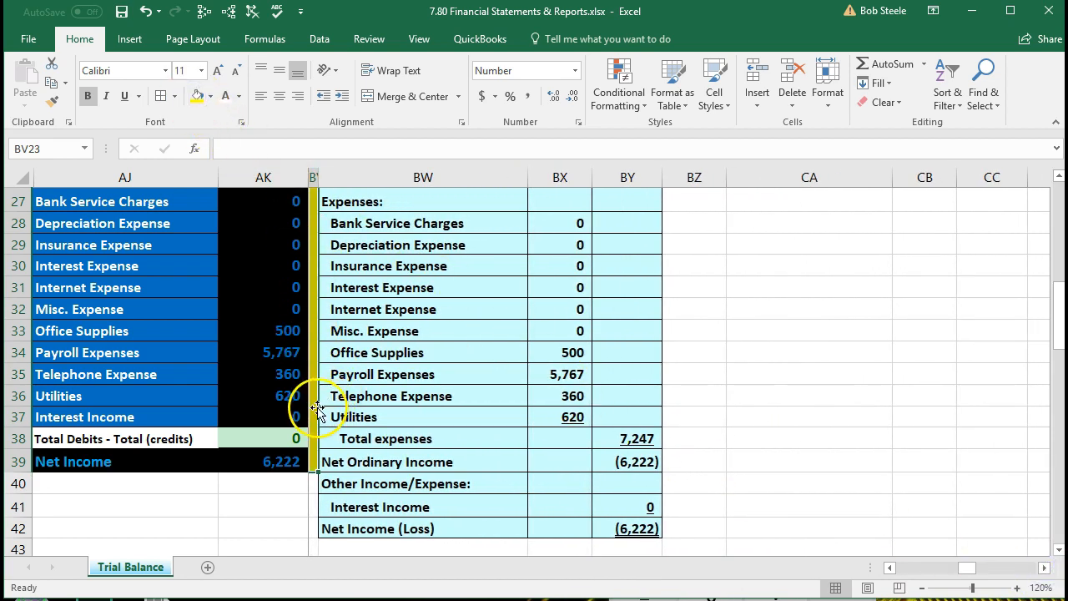
scroll(317, 409, up, 4)
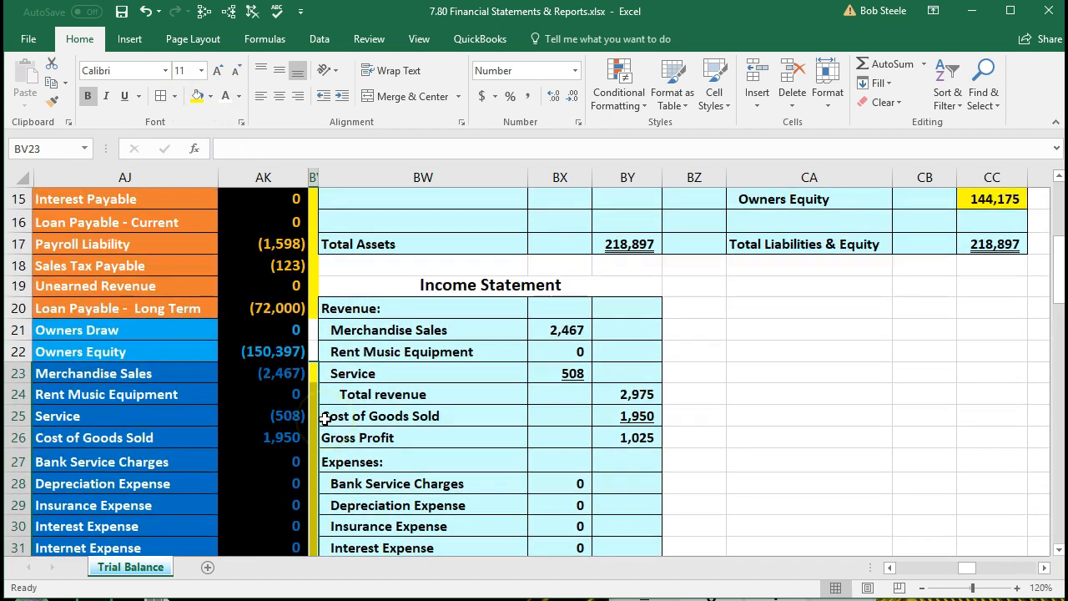
Examine the trial balance's Owners Draw and Owners Equity balances alongside the lines of the Statement of Owner's Equity.
click(250, 332)
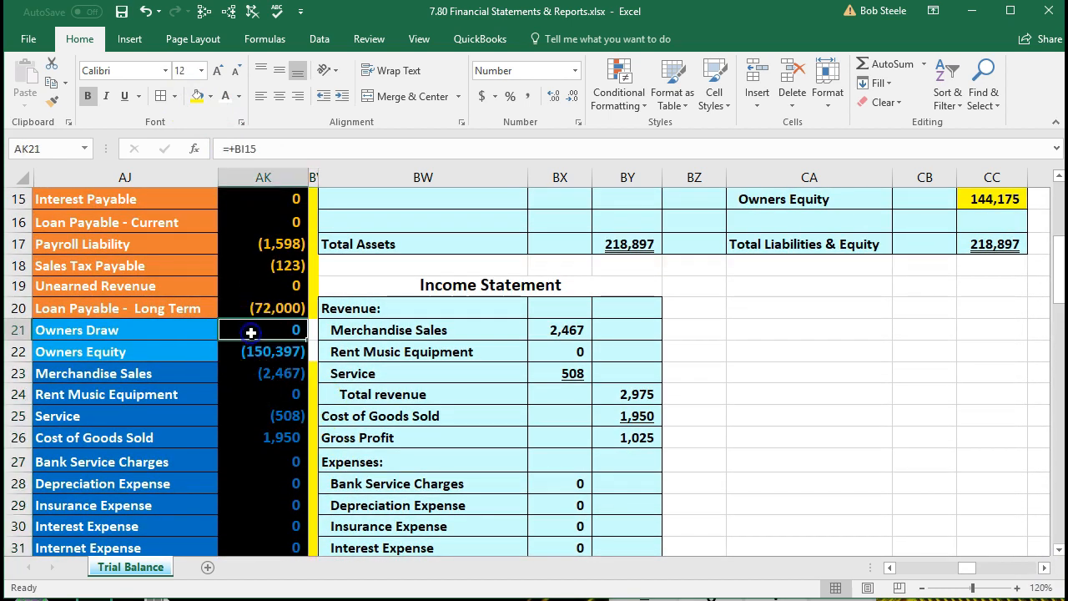
click(257, 351)
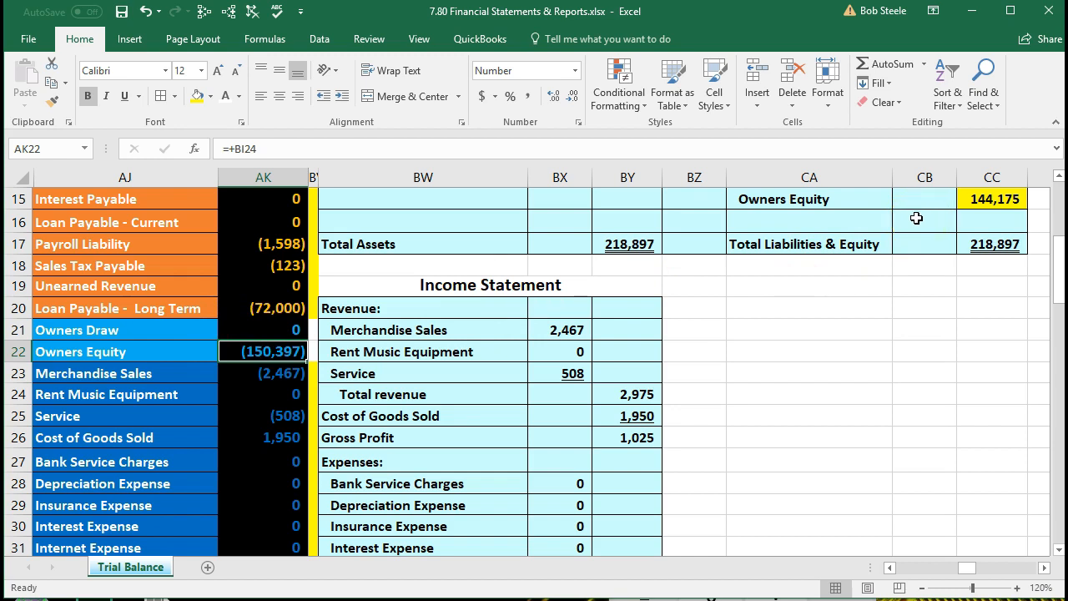
click(821, 356)
scroll(820, 356, down, 6)
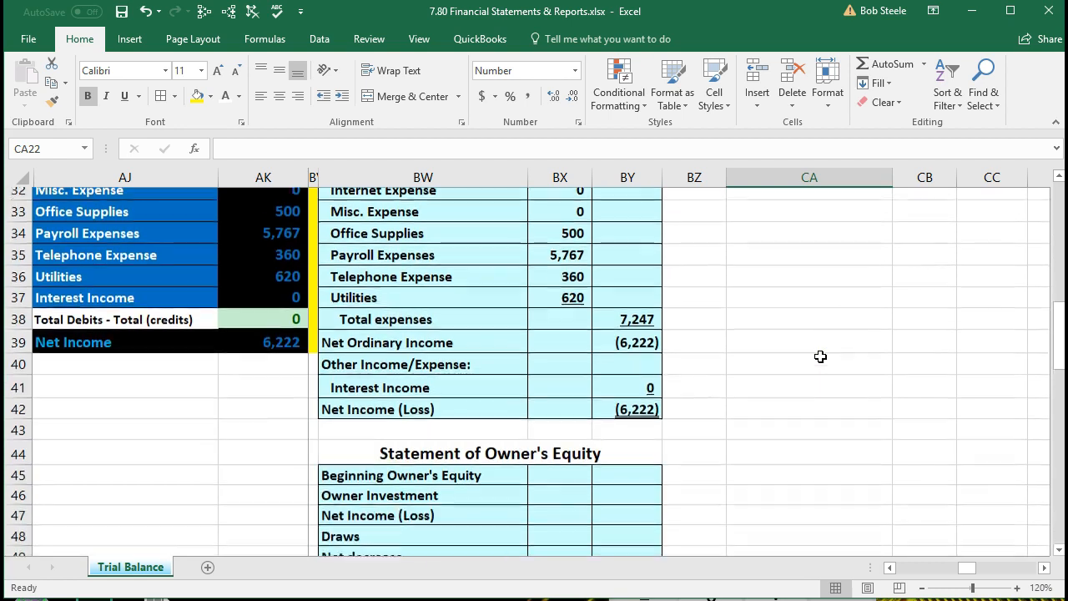
scroll(820, 357, down, 2)
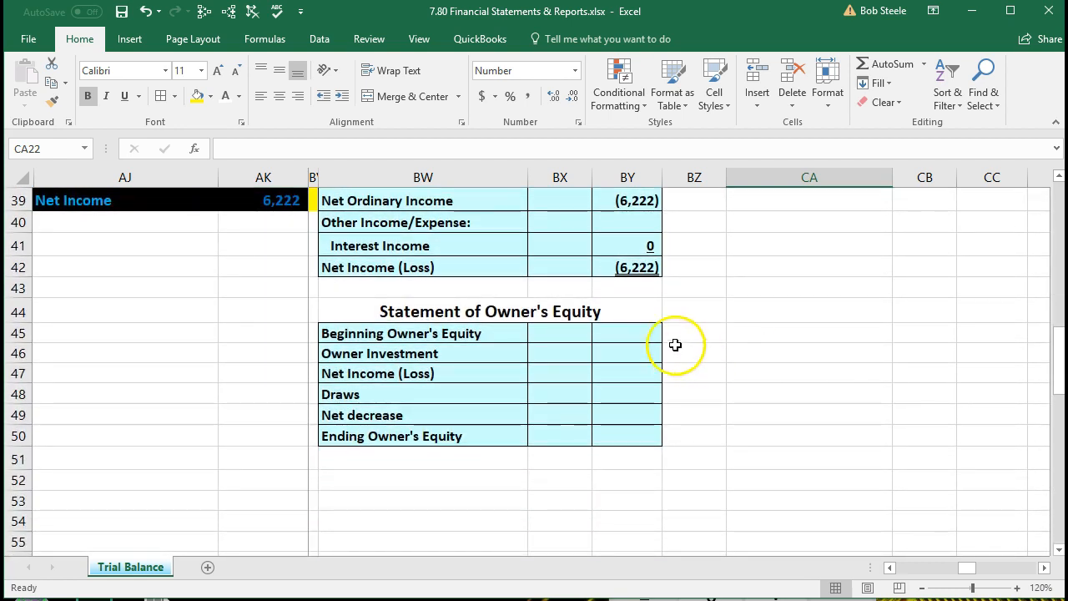
click(626, 334)
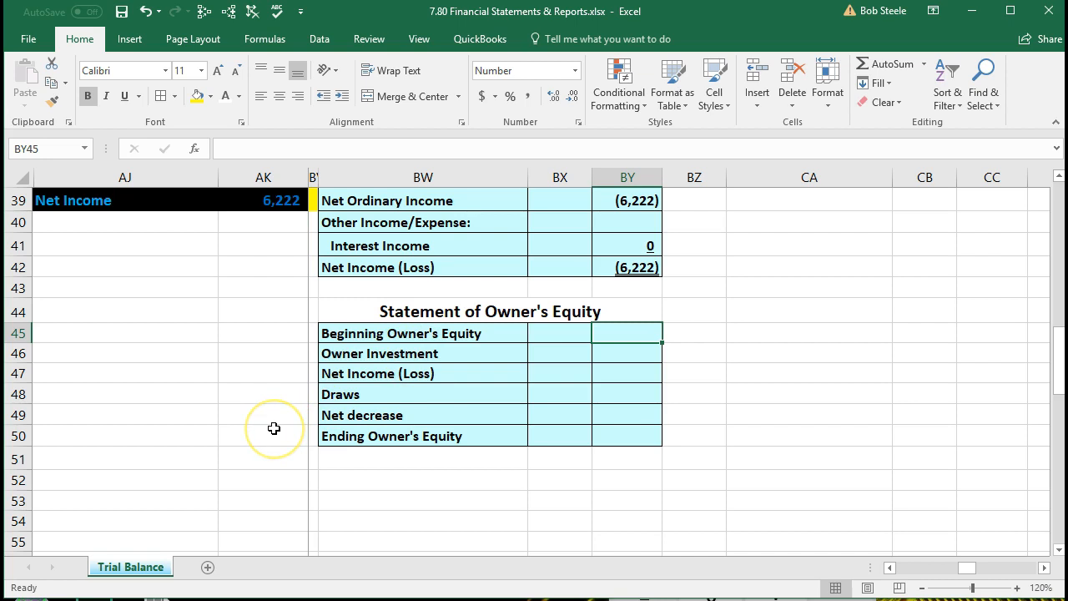
scroll(273, 428, up, 5)
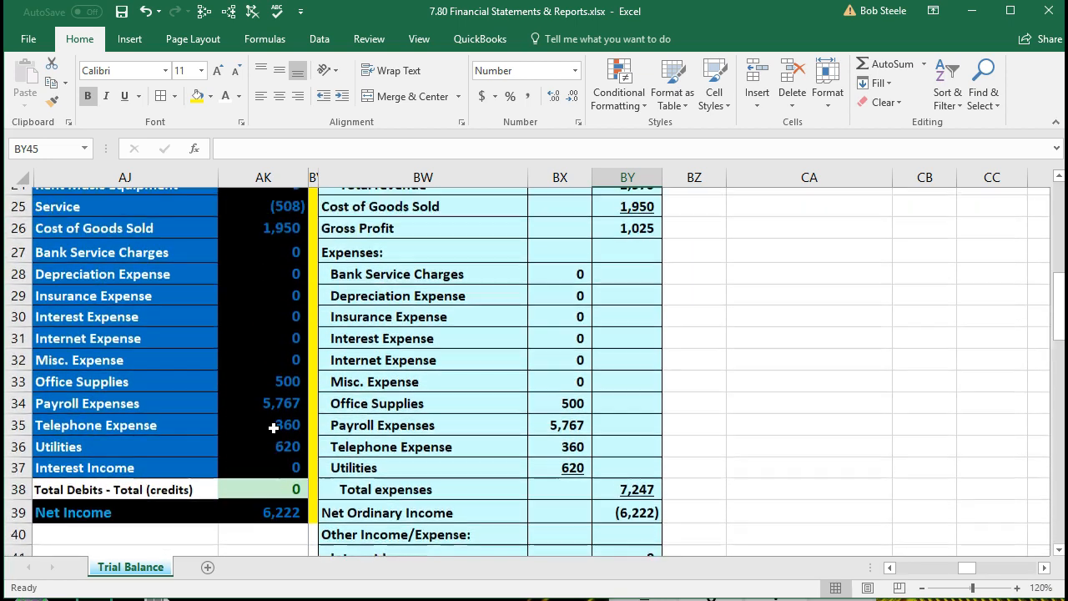
scroll(274, 428, up, 2)
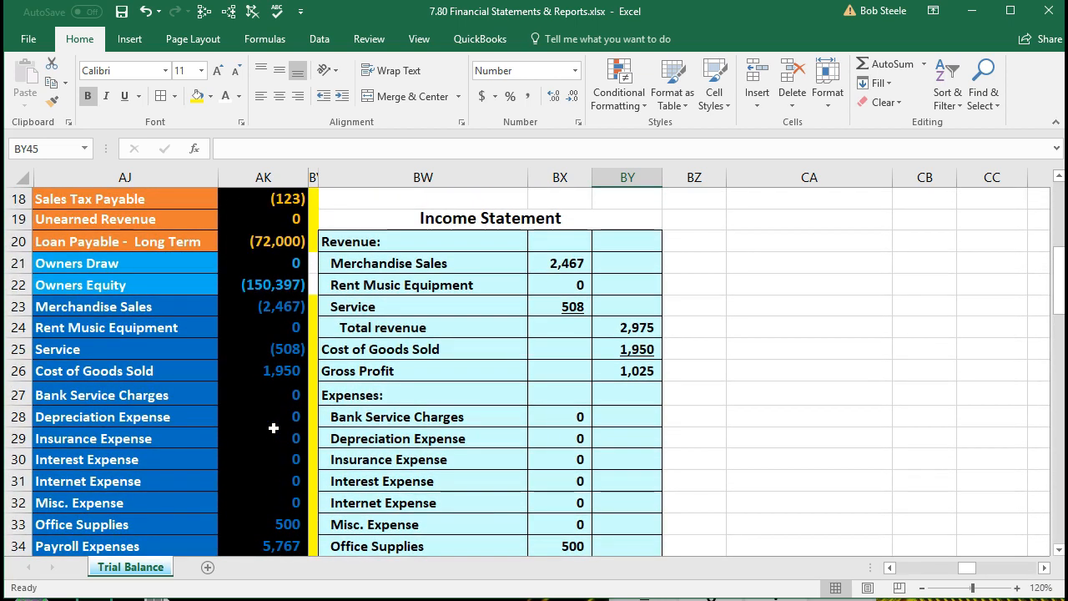
drag(205, 278, 251, 282)
click(250, 284)
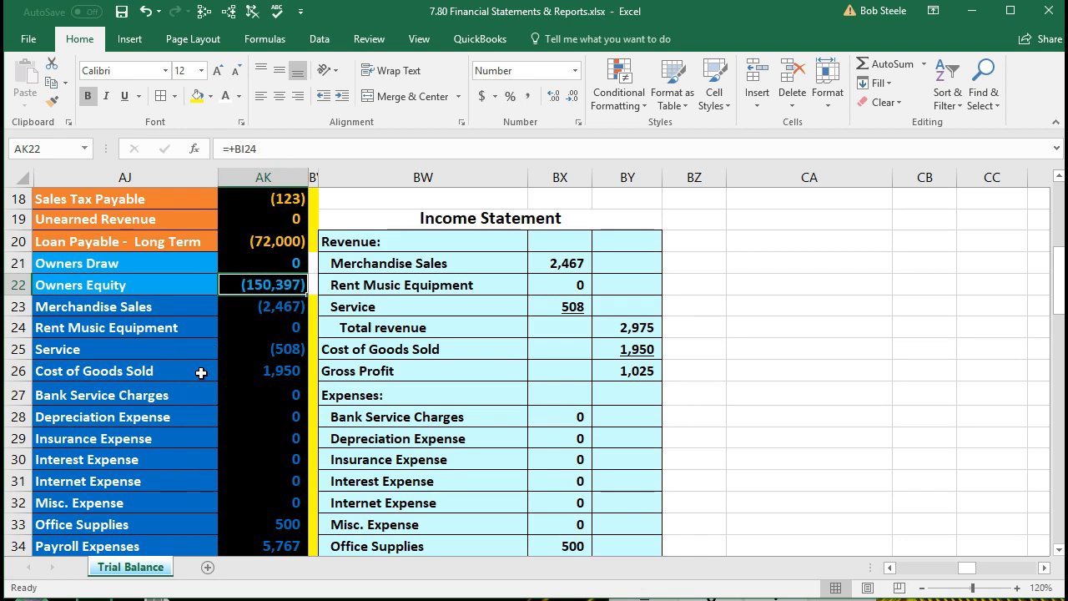
Trace the trial balance's Owners Equity balance to its ledger account, checking the beginning balance, the entries and the ending balance in BI24.
key(Right)
key(Right)
key(Right)
key(Right)
key(Right)
key(Right)
key(Right)
key(Right)
key(Right)
key(Right)
key(Right)
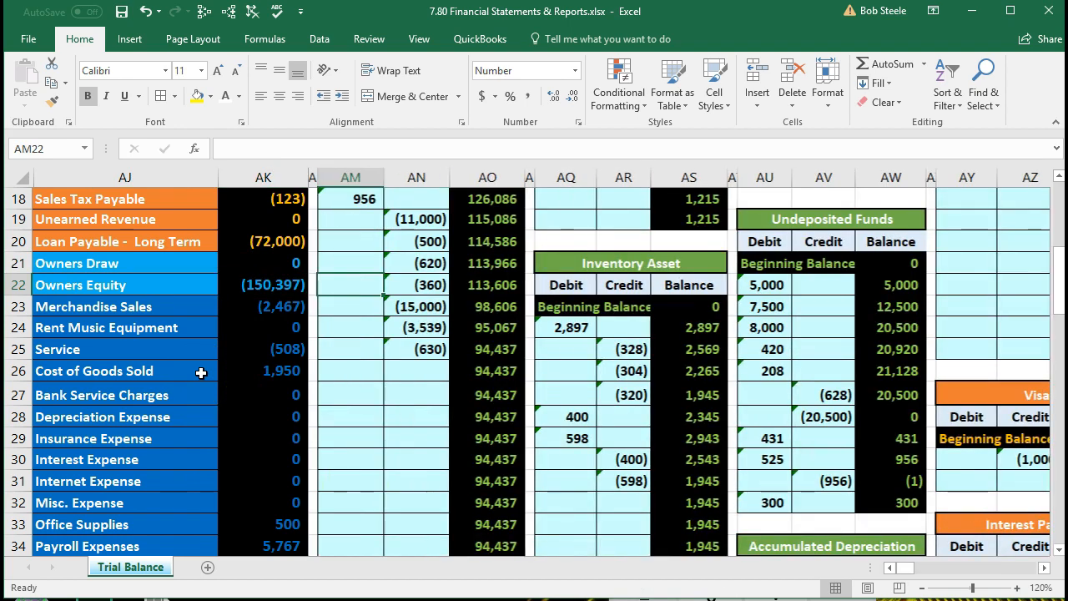
key(Right)
key(Right)
key(Right)
key(Right)
key(Right)
key(Right)
key(Right)
key(Right)
key(Right)
key(Right)
key(Right)
key(Right)
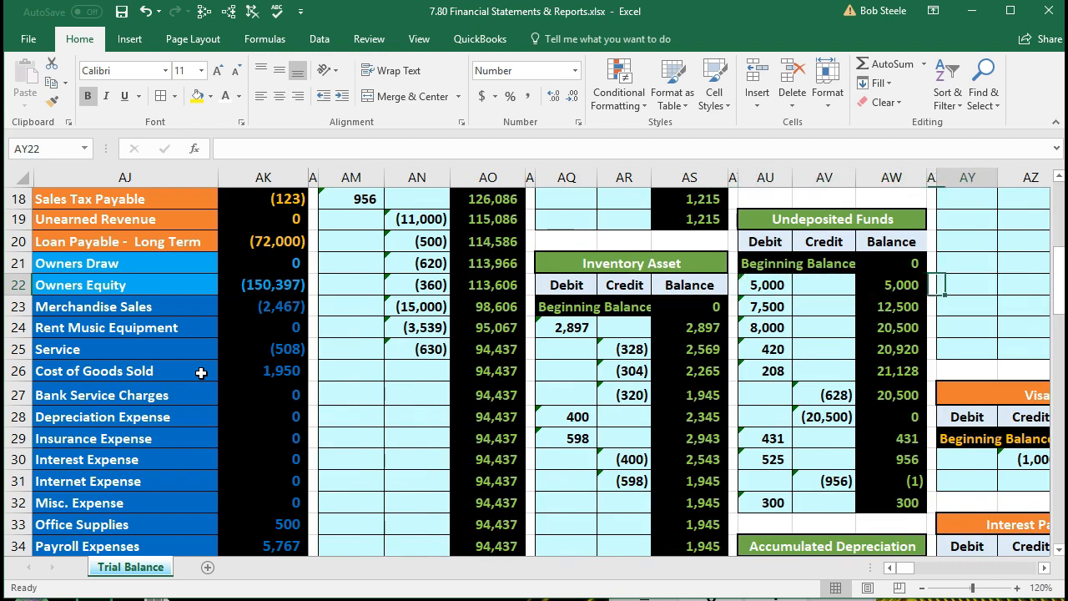
key(Right)
key(Right)
key(Right)
key(Right)
key(Right)
key(Right)
key(Right)
key(Right)
key(Right)
key(Right)
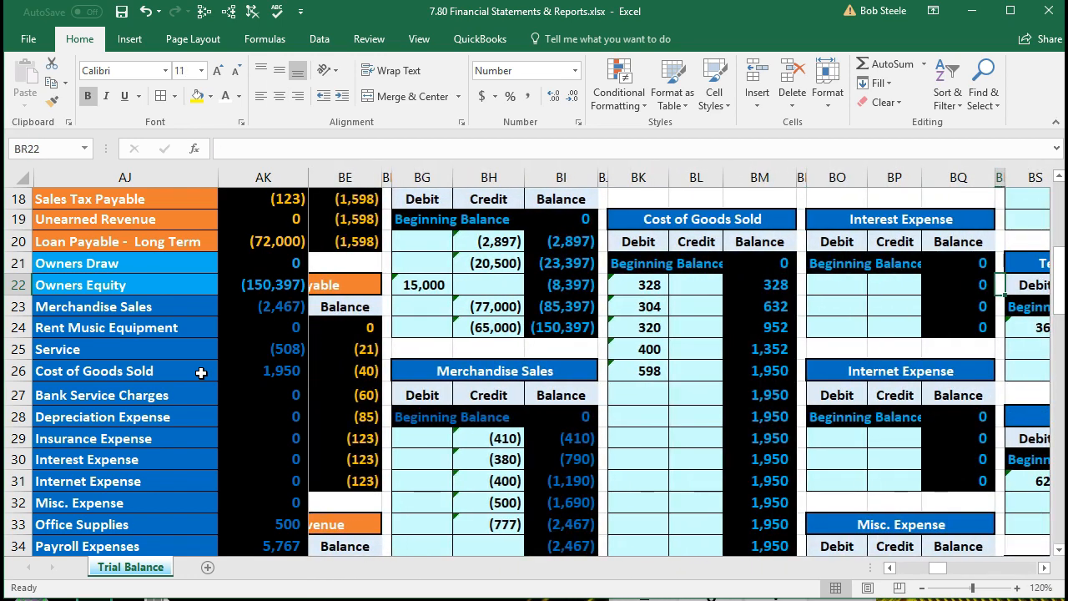
scroll(457, 342, up, 3)
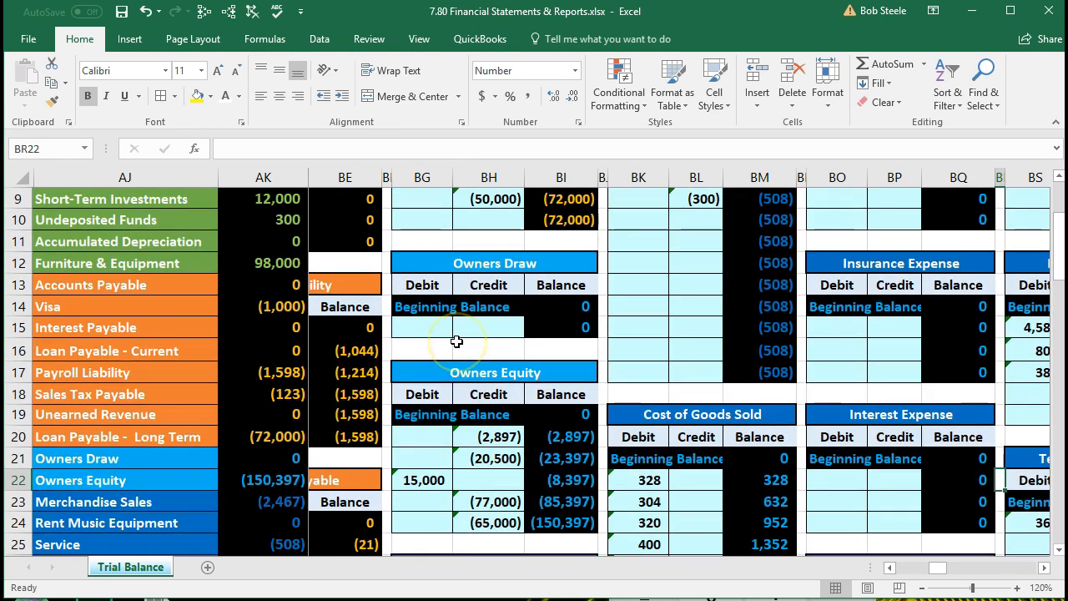
scroll(456, 341, up, 2)
scroll(460, 346, down, 2)
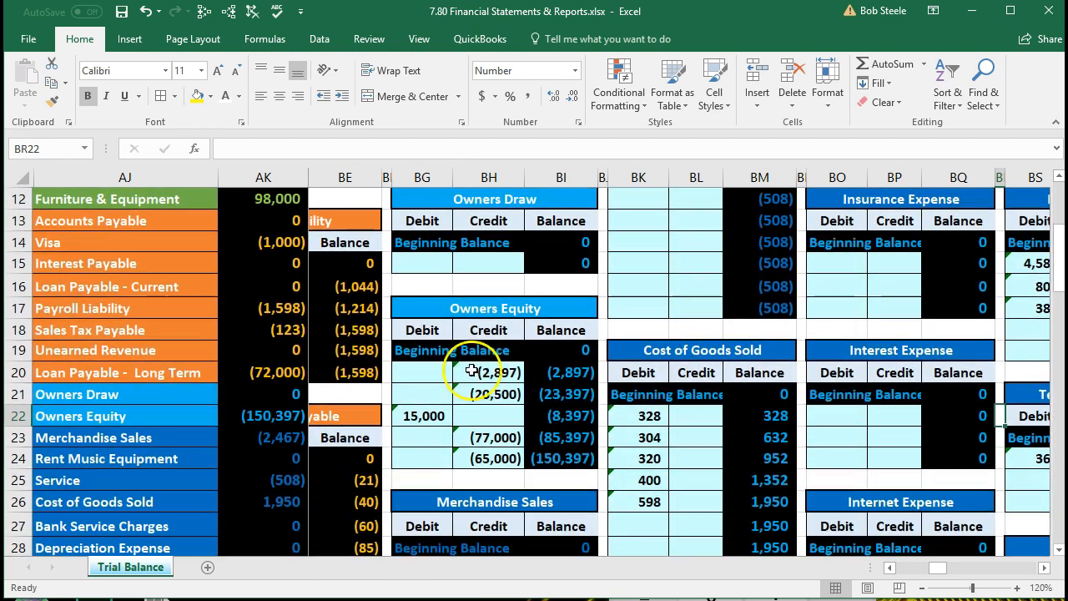
click(467, 372)
scroll(484, 373, down, 1)
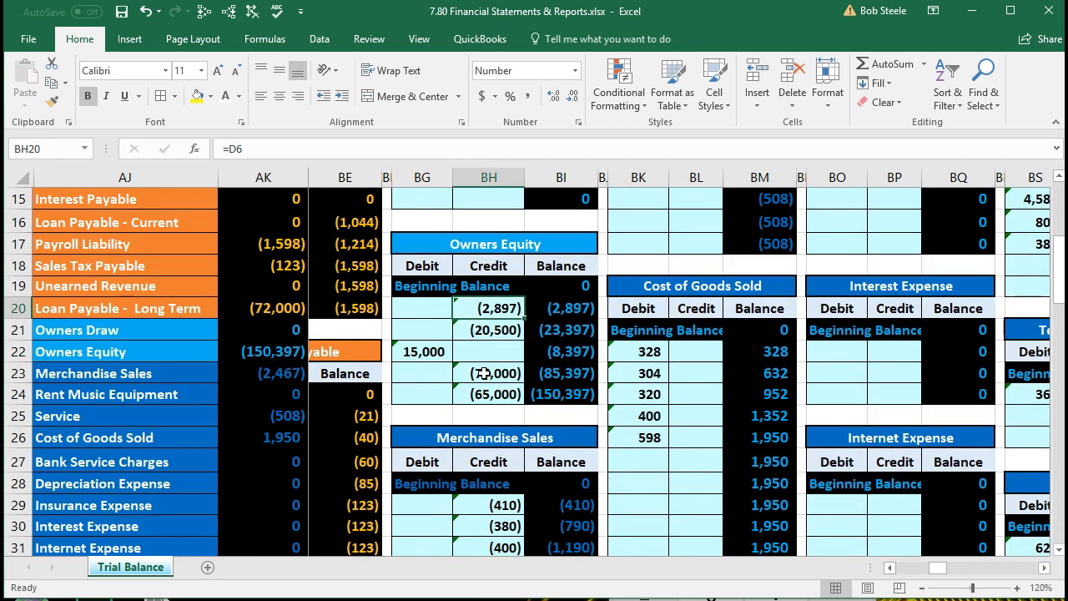
click(556, 395)
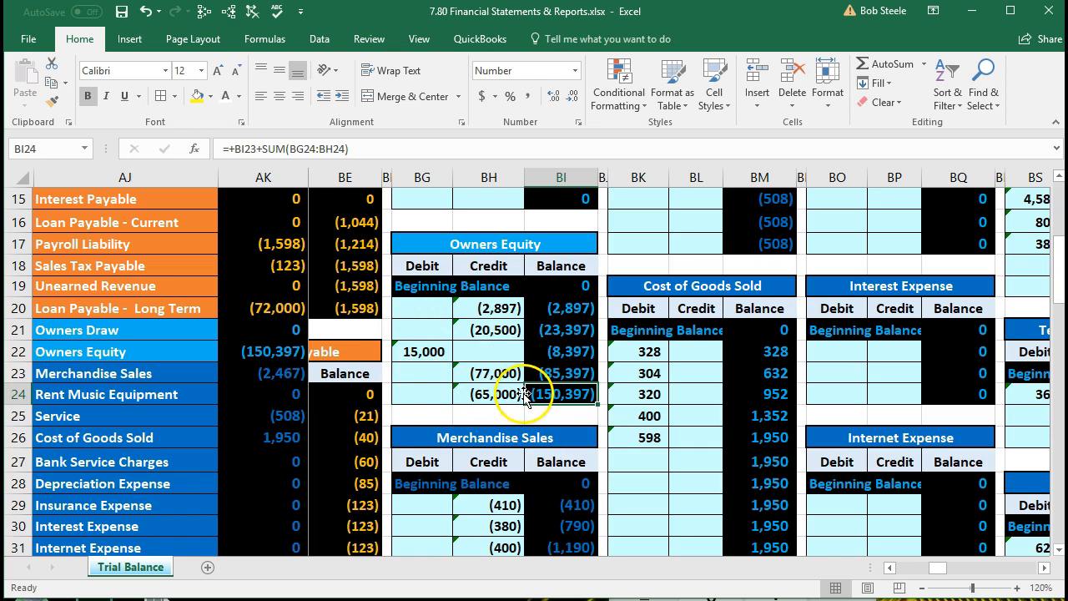
click(549, 291)
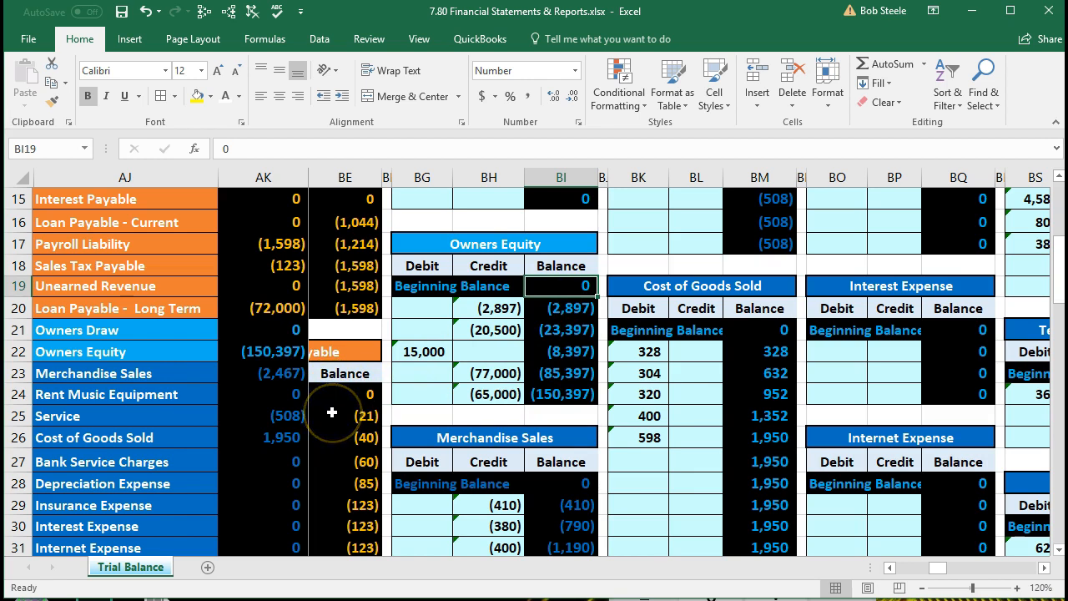
Examine the Owners Equity ledger's earlier entries in BG20:BH23 separately from the last credit entry in BH24.
click(428, 309)
drag(428, 310, 473, 349)
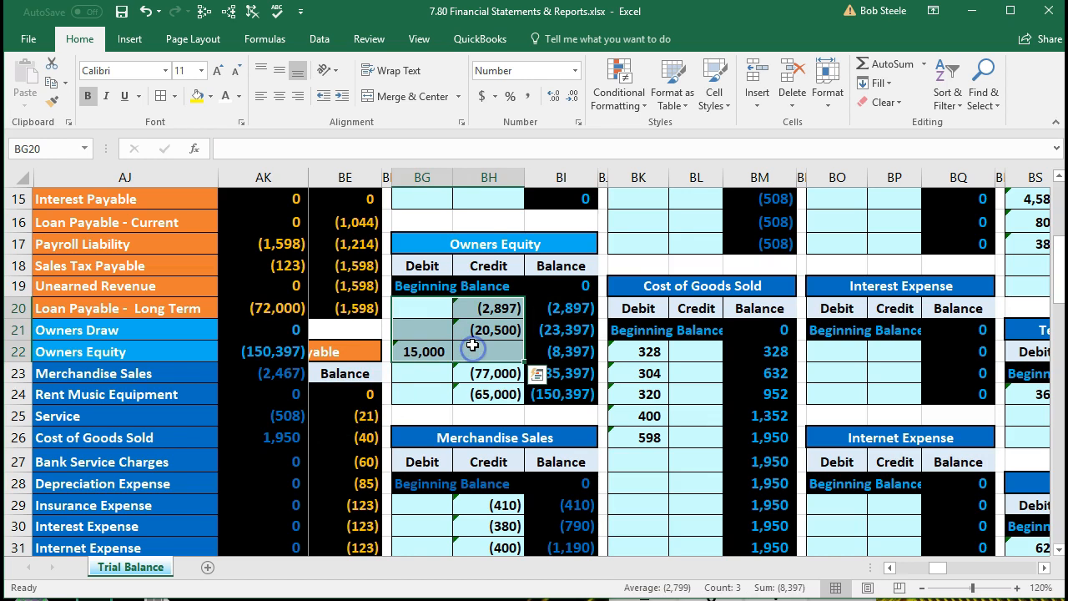
drag(439, 309, 473, 365)
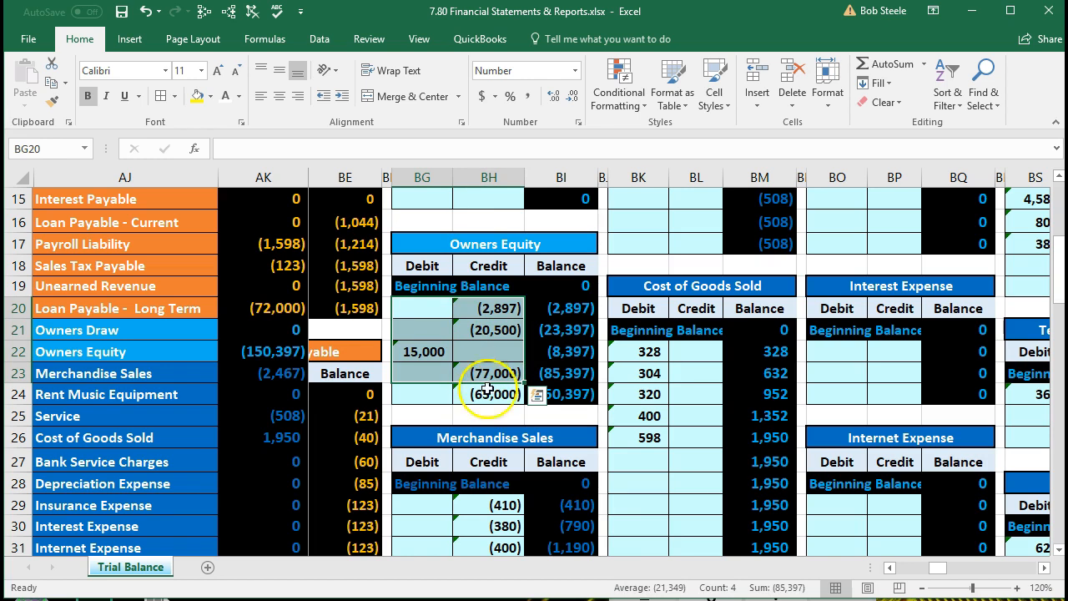
click(488, 394)
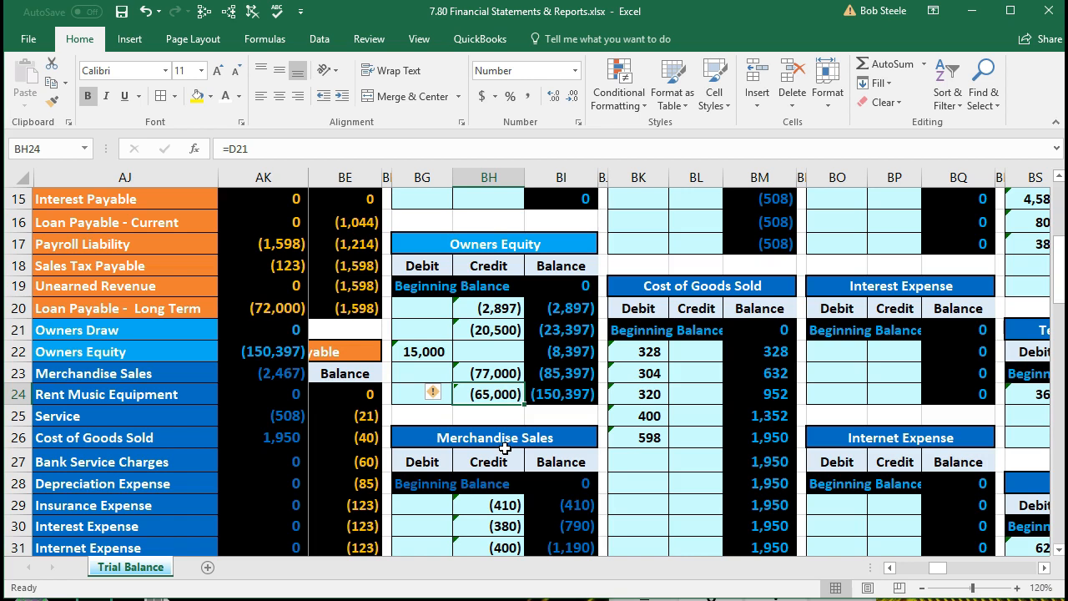
click(542, 399)
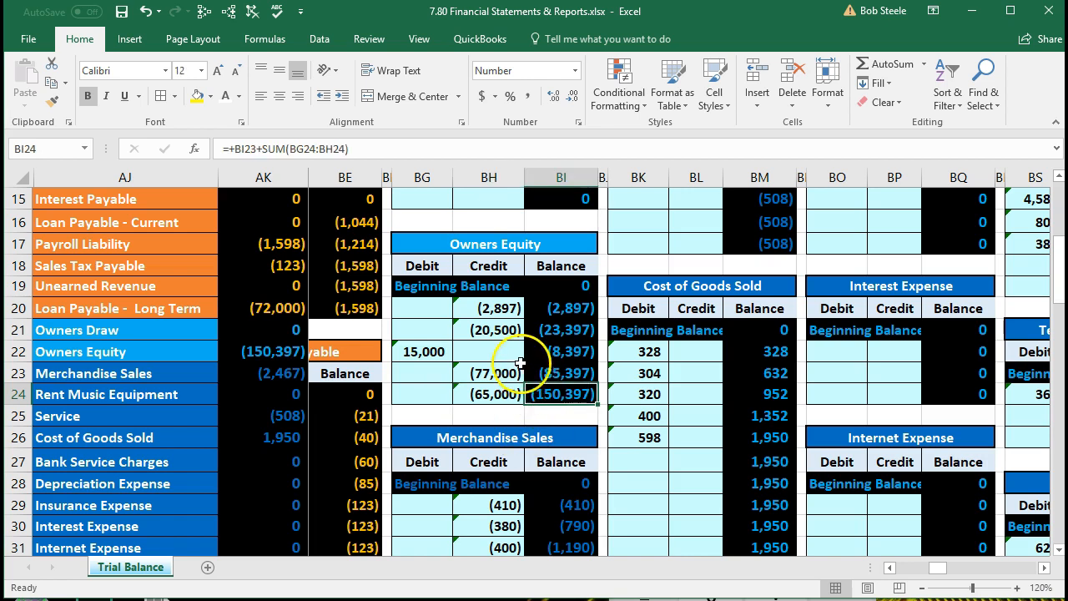
drag(429, 307, 478, 368)
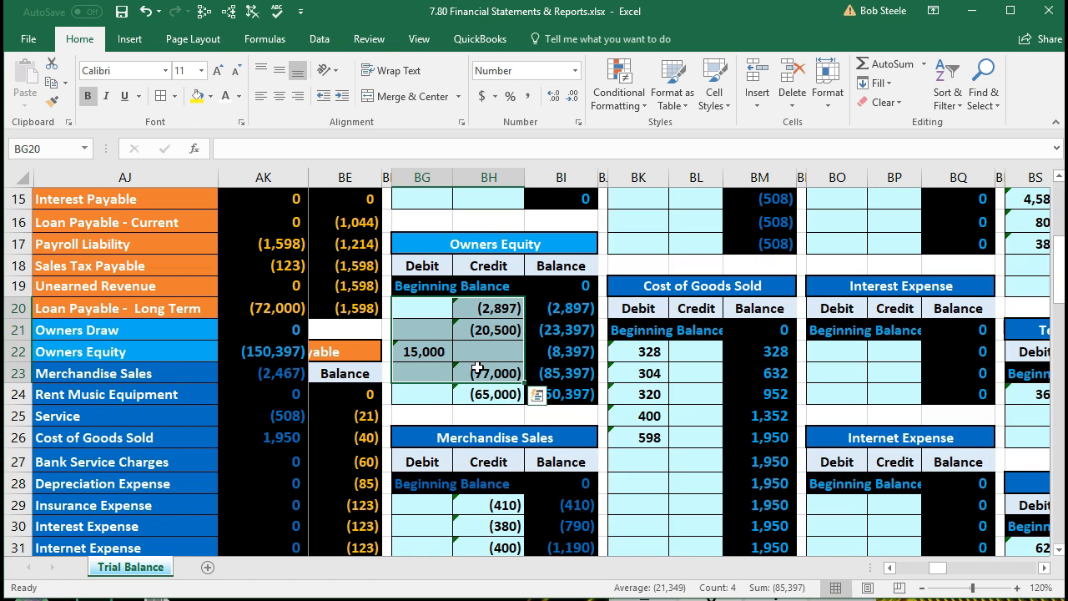
key(Right)
key(Down)
key(Down)
key(Down)
key(Down)
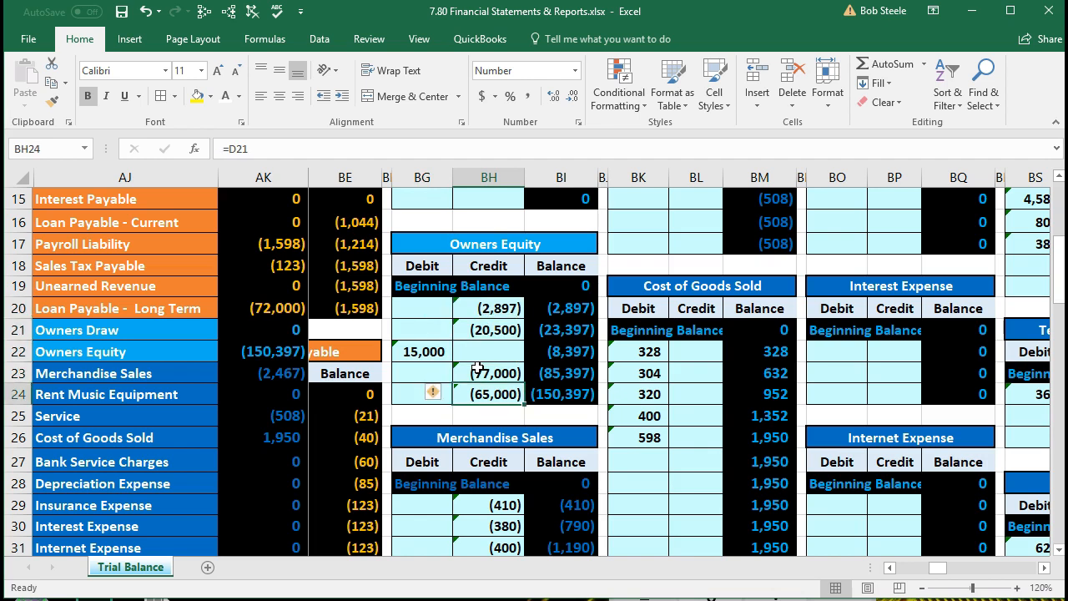
Enter 65,000 as the Owner Investment in BX46 of the Statement of Owner's Equity.
key(Right)
key(Right)
key(Right)
key(Right)
key(Right)
key(Right)
key(Right)
key(Right)
key(Right)
key(Right)
key(Right)
key(Right)
key(Right)
key(Right)
key(Right)
key(Right)
key(Right)
key(Right)
key(Right)
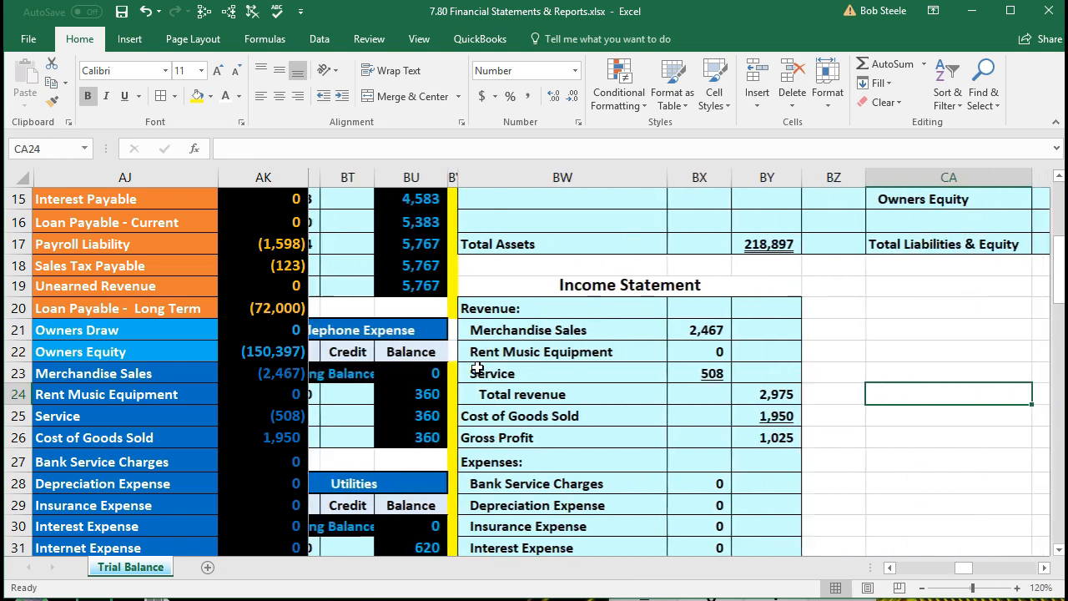
key(Right)
key(Right)
scroll(482, 392, down, 5)
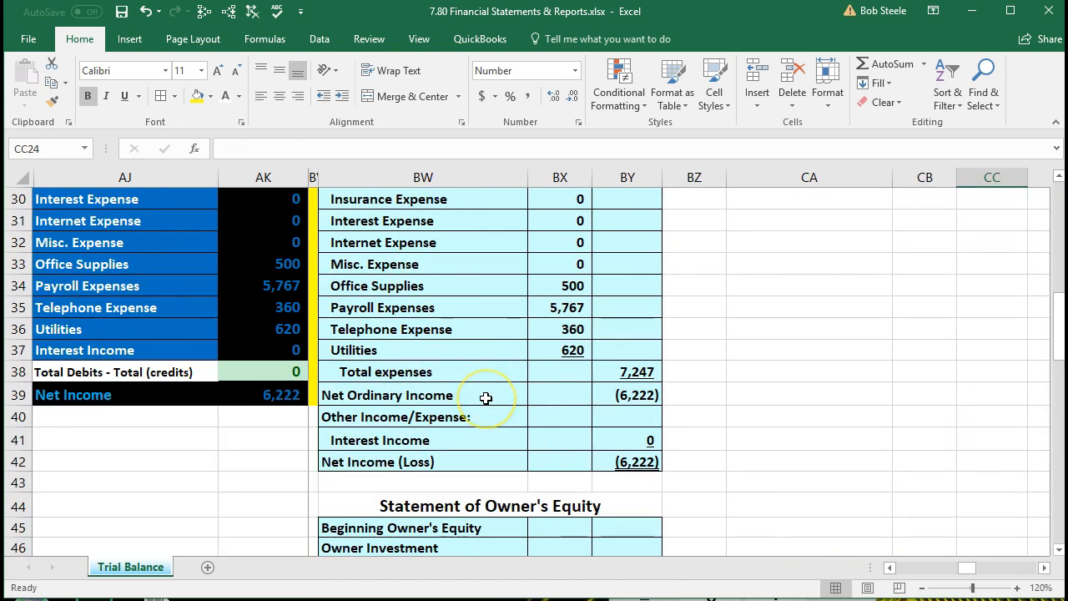
scroll(486, 398, down, 3)
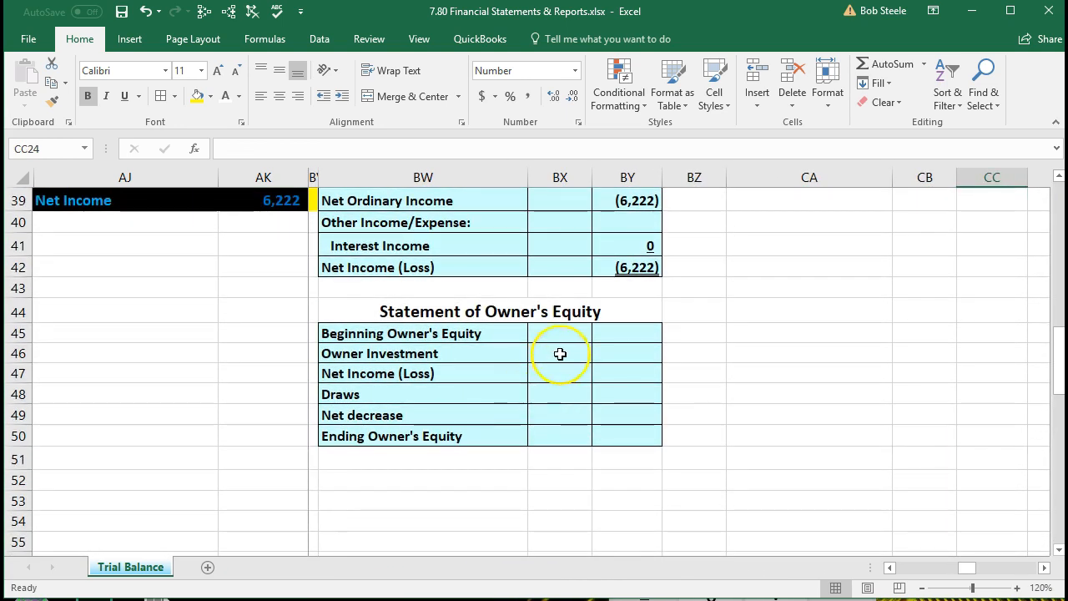
click(618, 334)
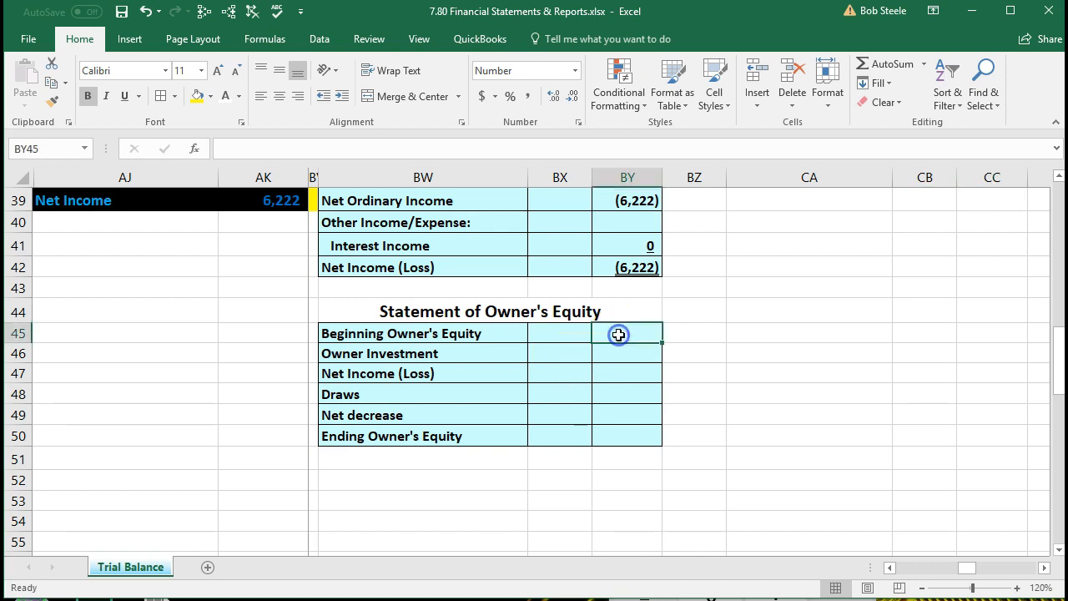
click(569, 353)
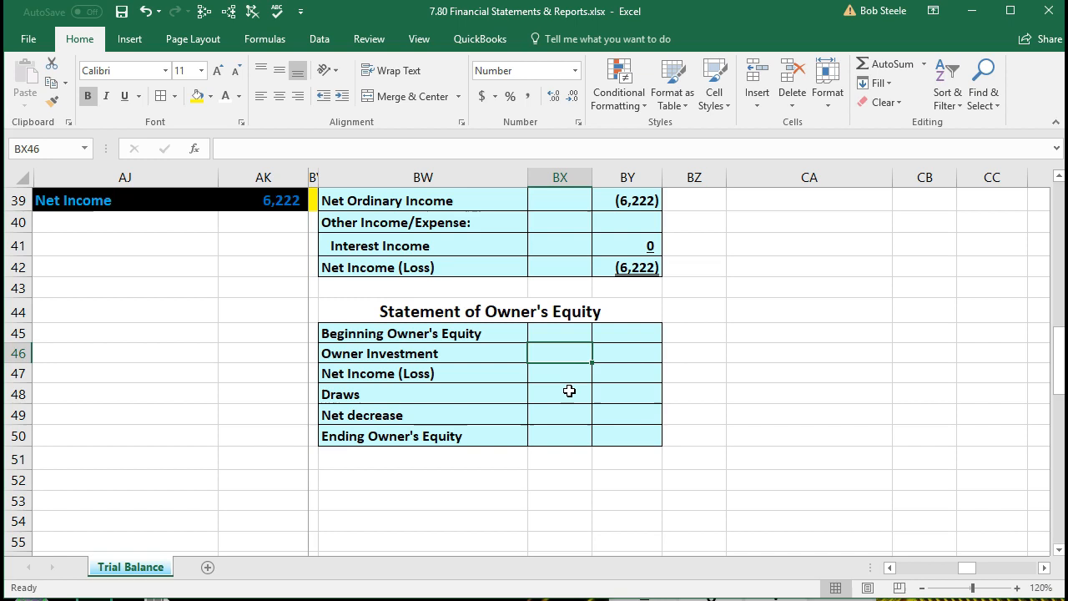
text(65,00)
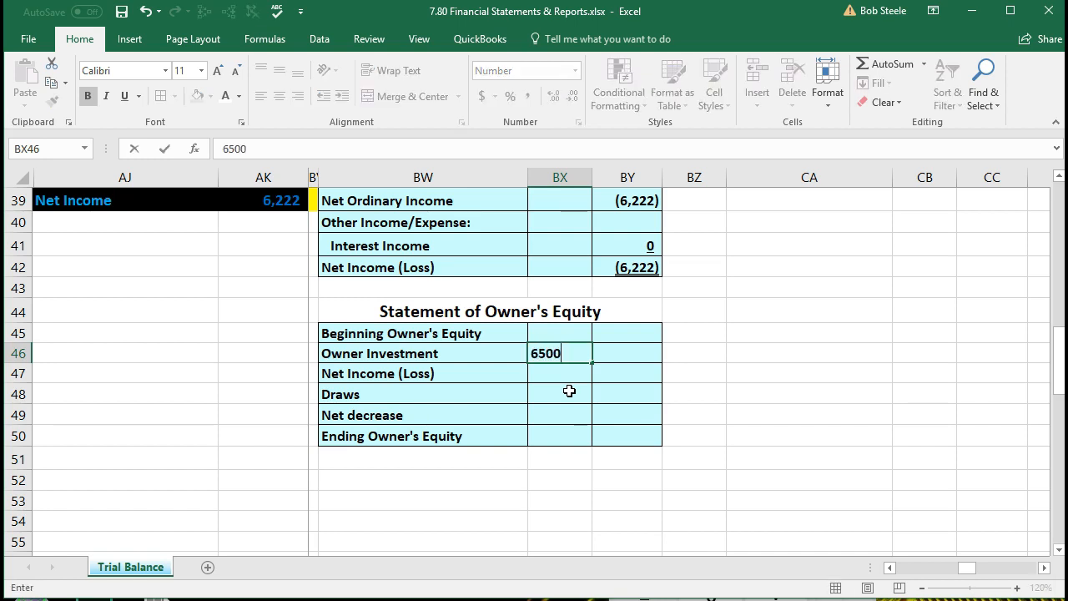
text(0)
key(Return)
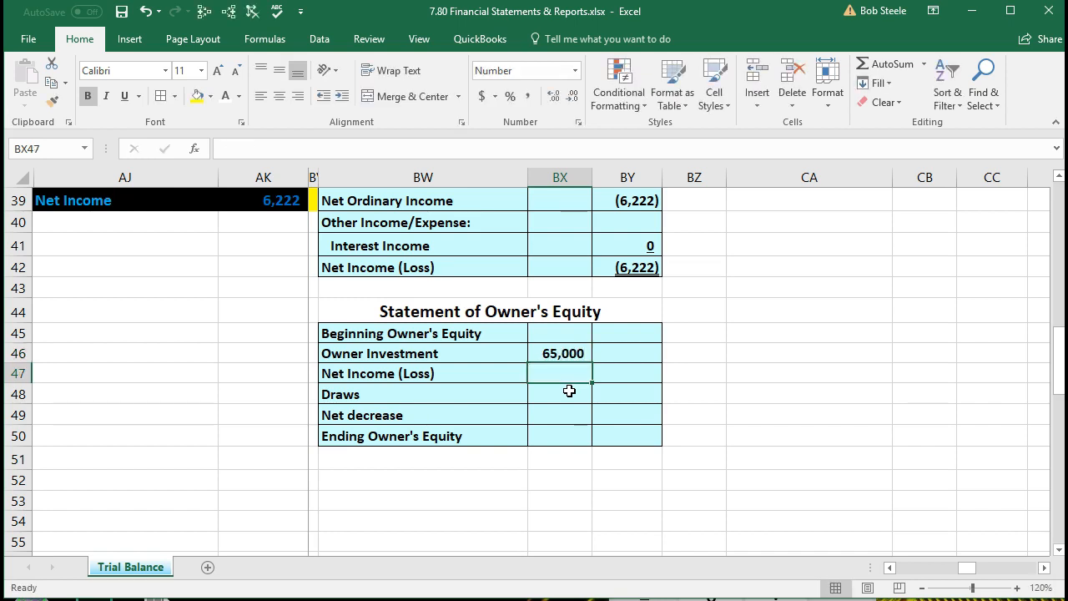
Review the Statement of Owner's Equity lines against the trial balance's Owners Equity balance in AK22.
click(622, 335)
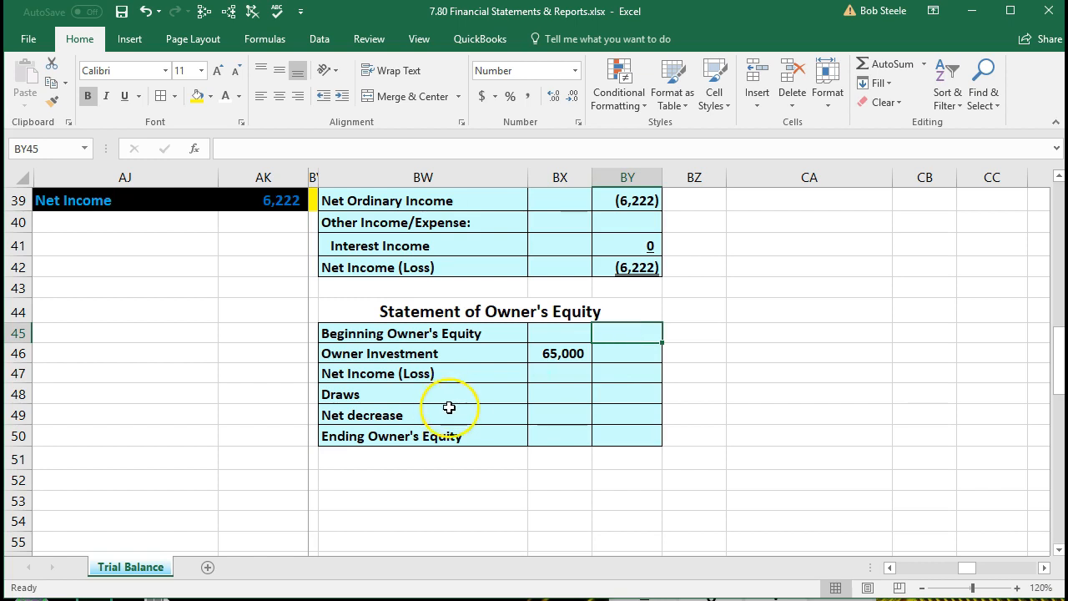
click(413, 428)
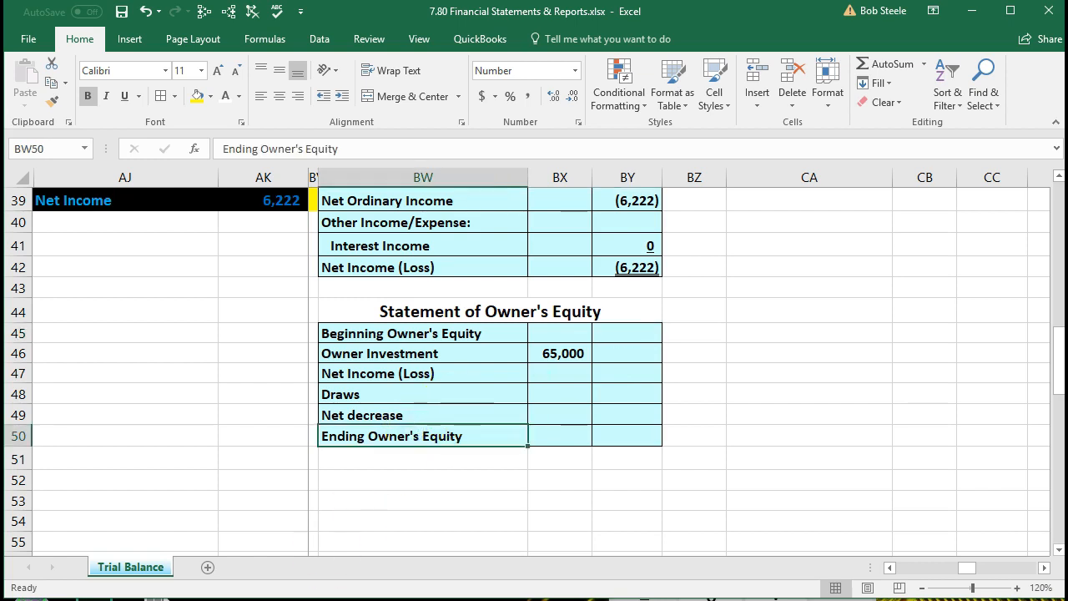
click(377, 484)
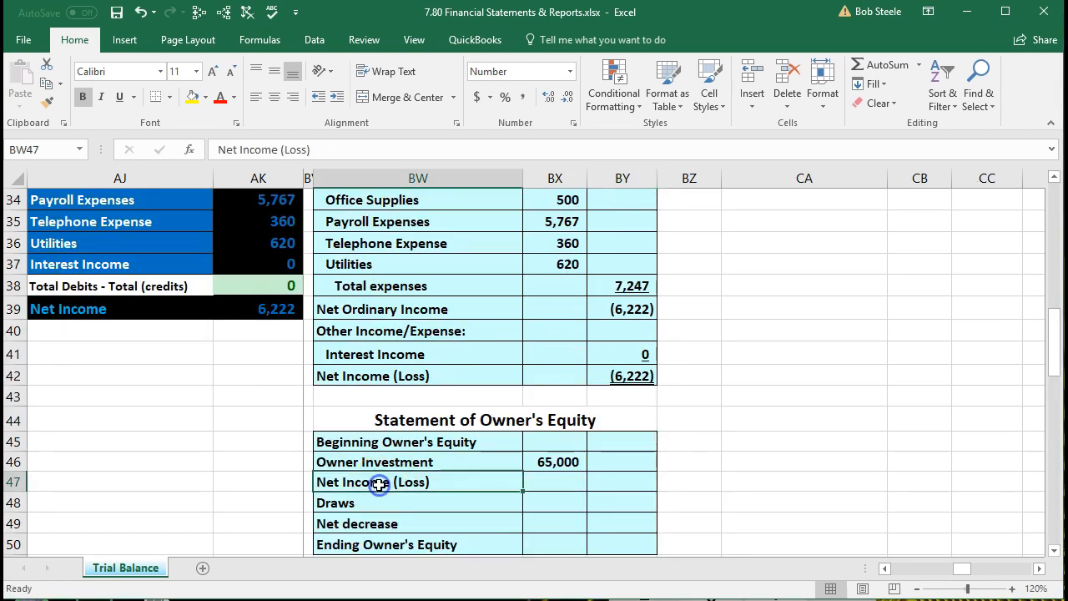
scroll(377, 484, up, 4)
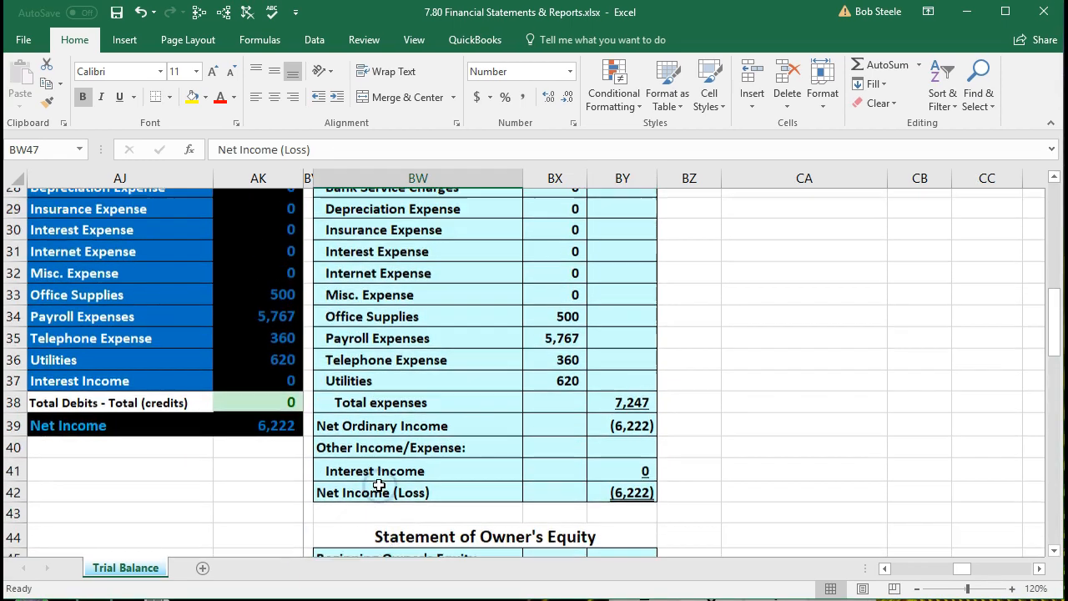
scroll(376, 484, up, 1)
click(258, 255)
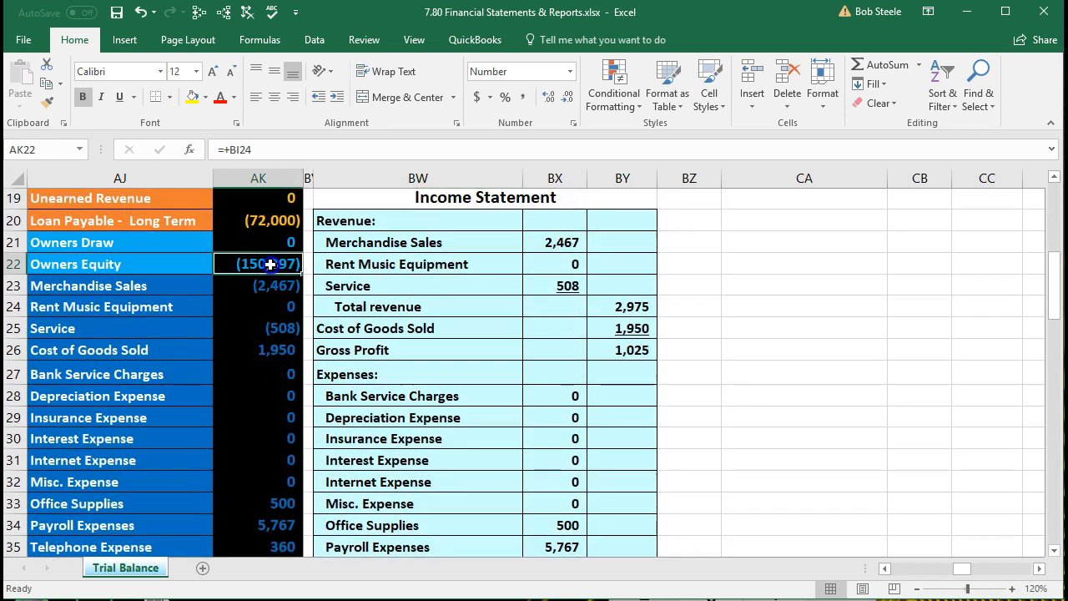
scroll(424, 416, down, 5)
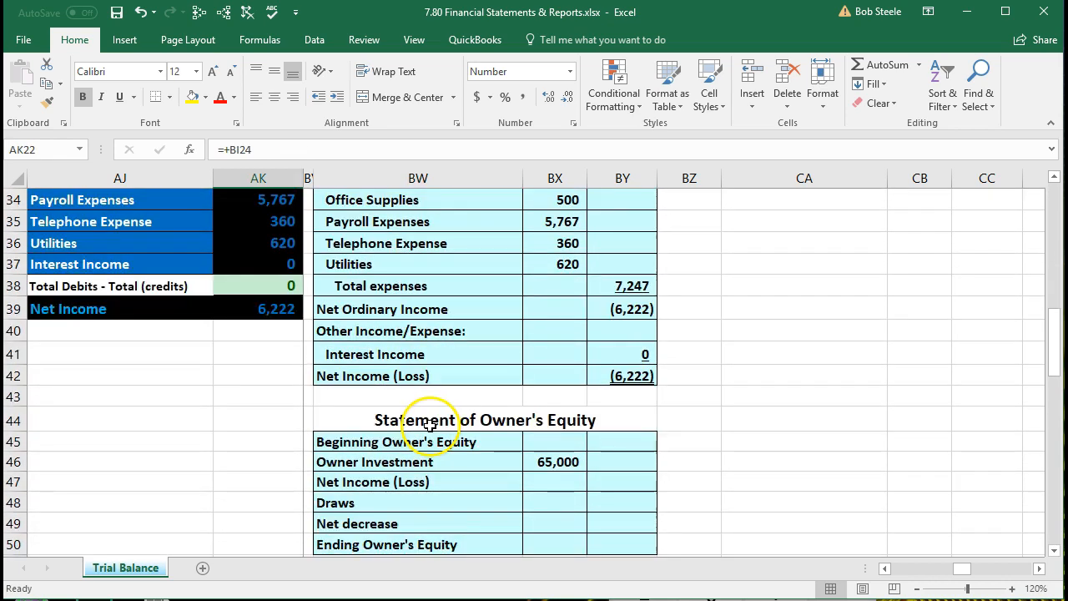
Calculate Beginning Owner's Equity in BY45 as the sign-flipped trial balance Owners Equity in AK22 minus the Owner Investment in BX46.
click(528, 461)
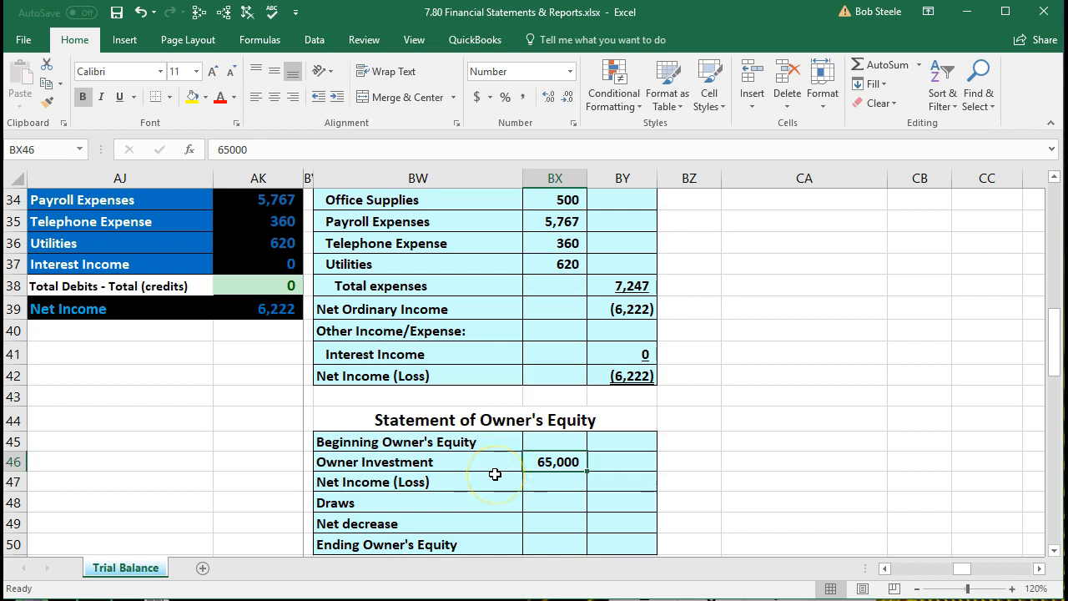
scroll(493, 451, up, 5)
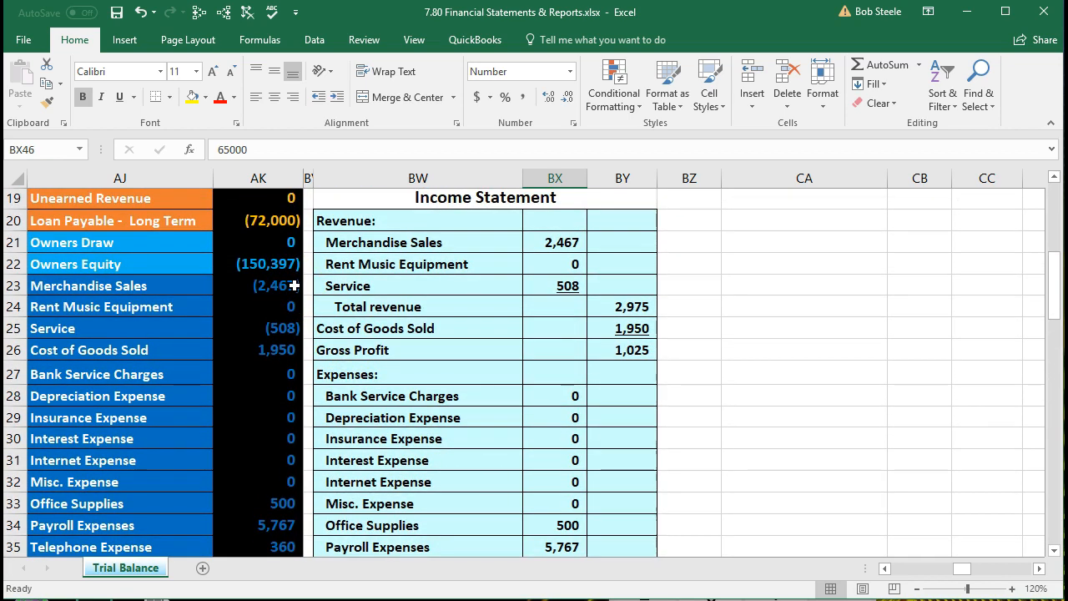
click(364, 337)
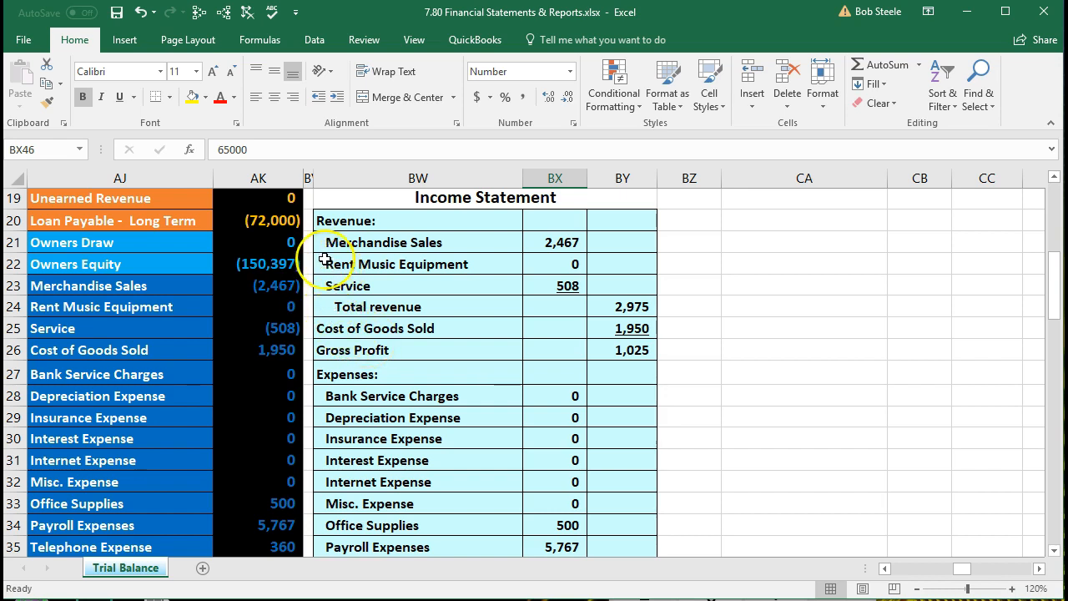
scroll(471, 379, down, 5)
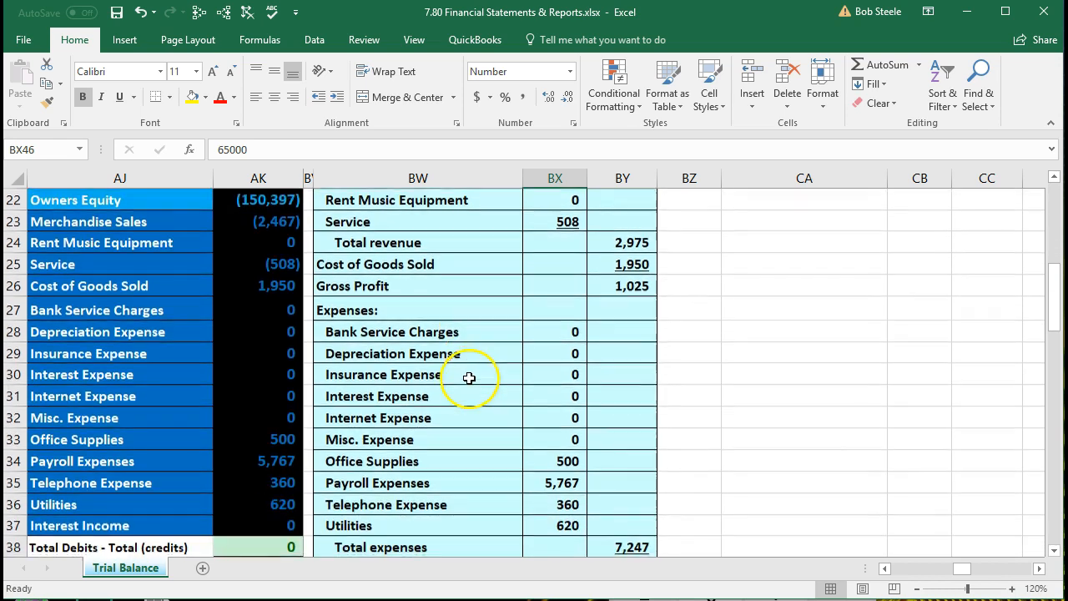
scroll(470, 382, down, 1)
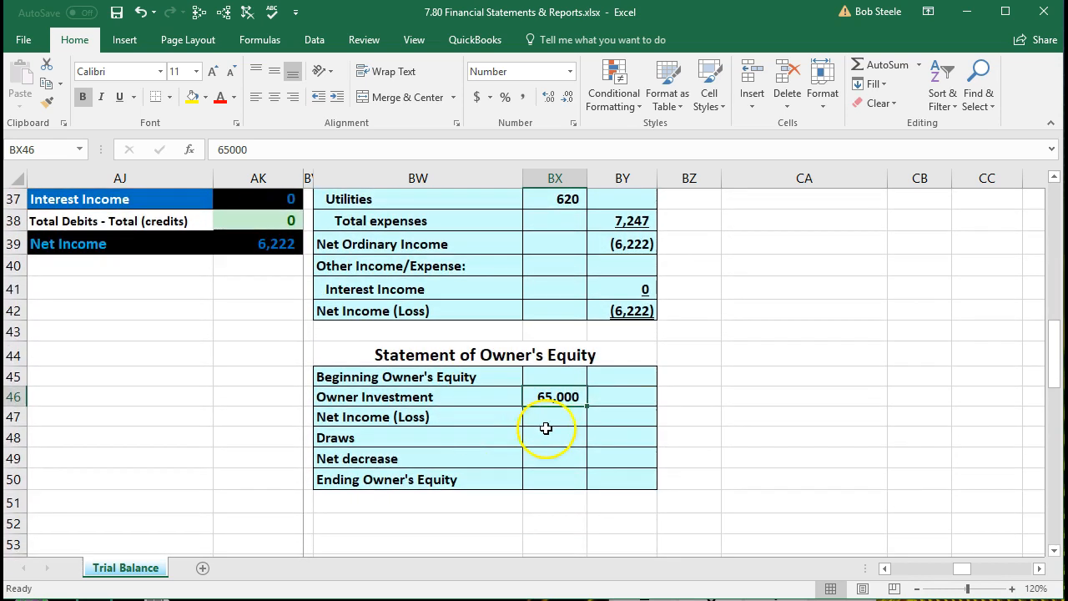
click(614, 381)
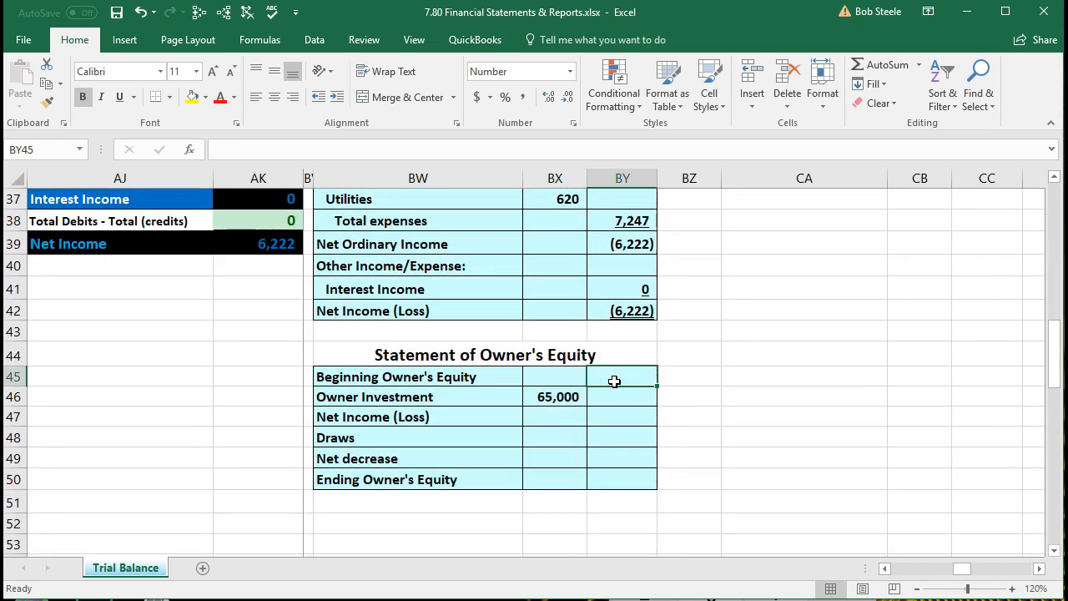
text(=)
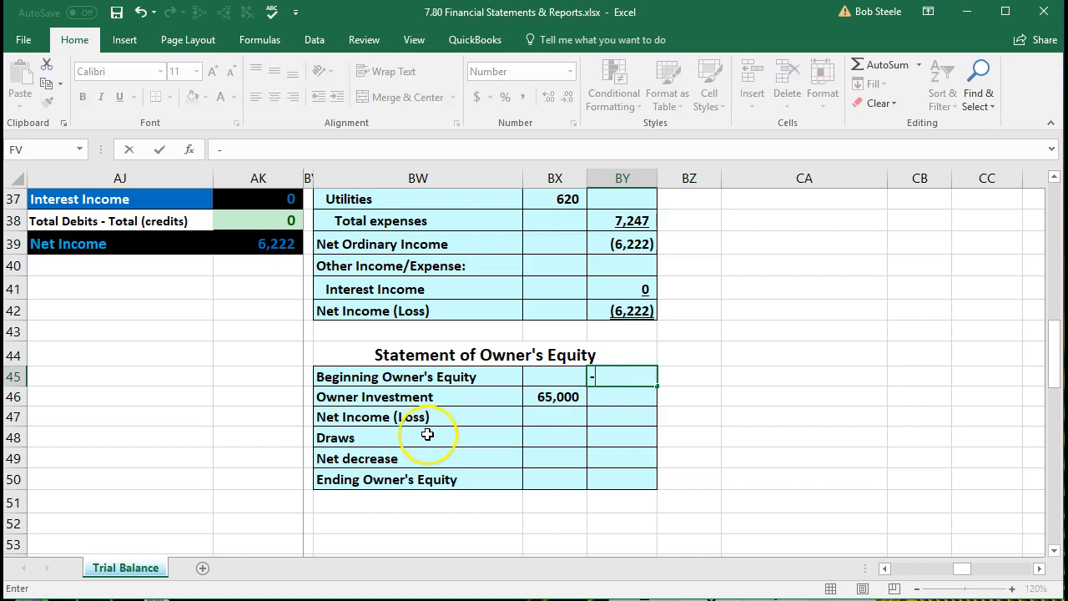
scroll(423, 440, up, 6)
scroll(423, 440, up, 1)
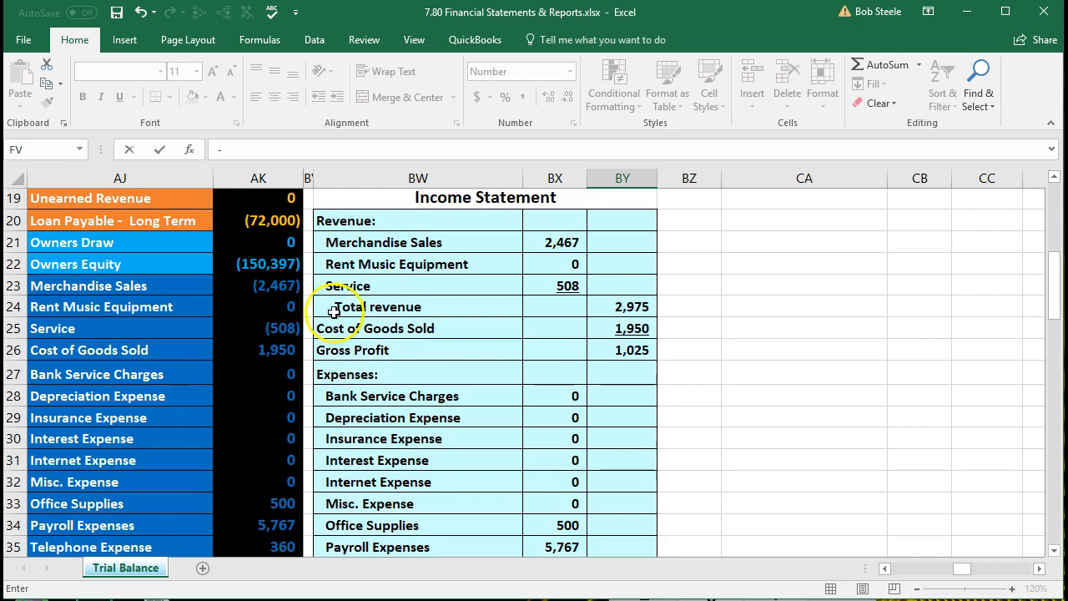
click(266, 264)
scroll(464, 360, down, 6)
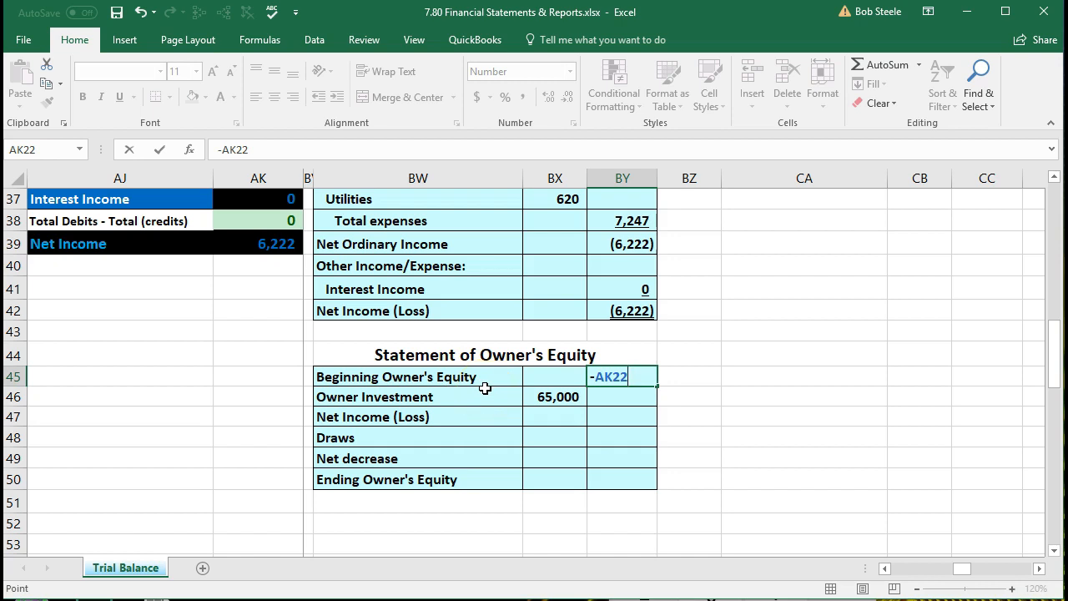
text(-)
click(560, 402)
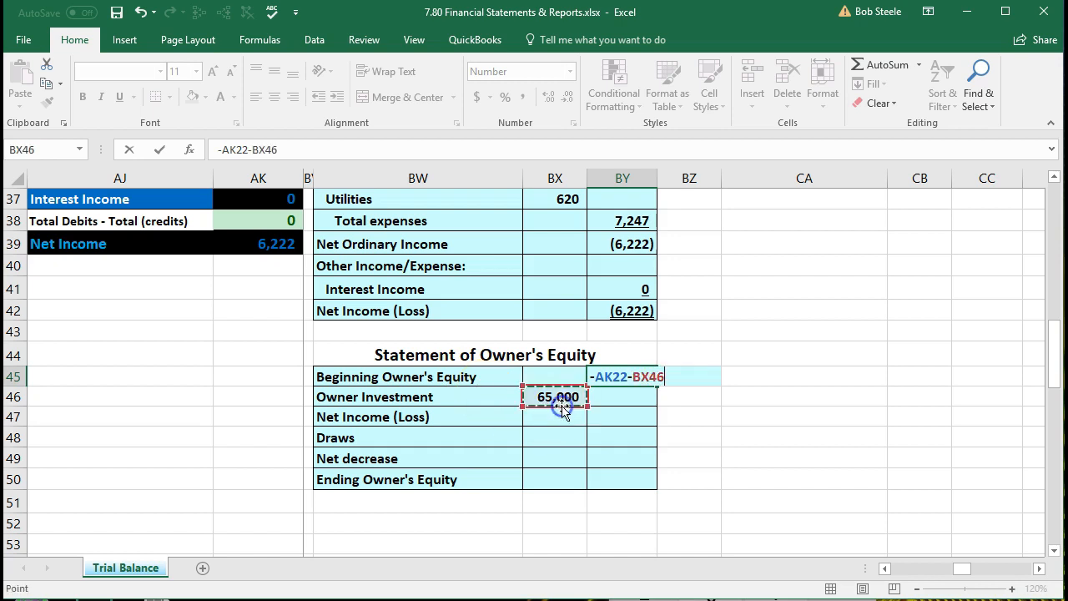
key(Return)
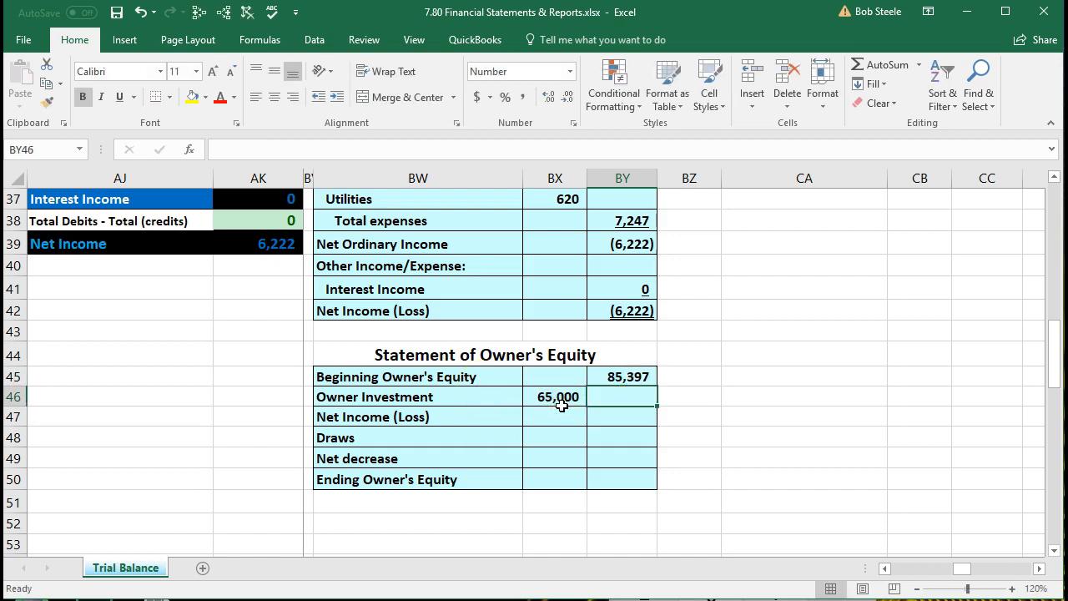
Switch to Calculator and subtract the 65,000 investment from the 150,397 Owners Equity balance to check the beginning equity.
key(XF86Calculator)
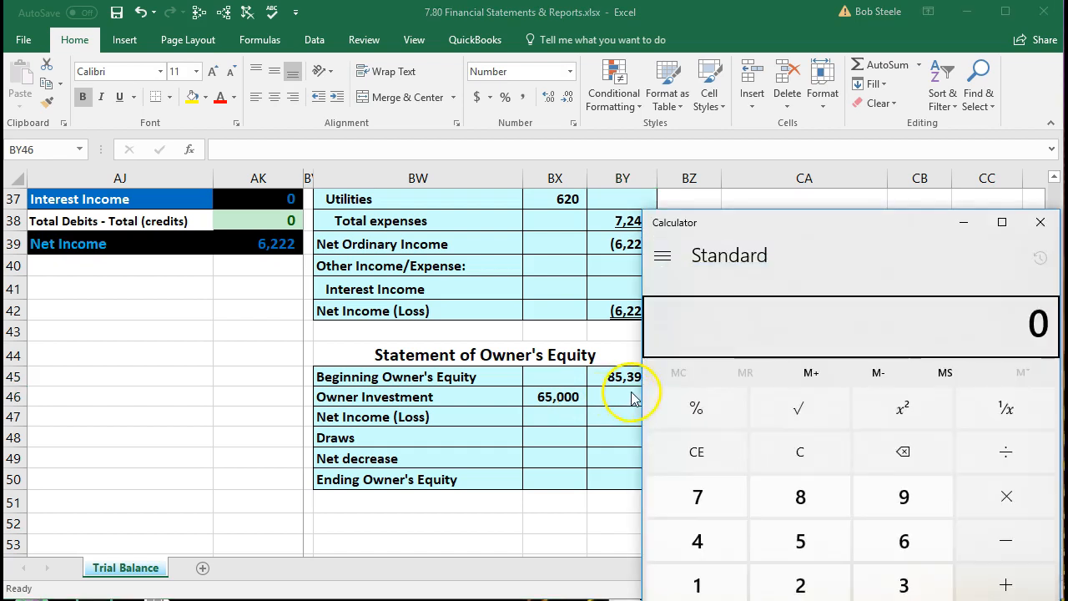
click(349, 404)
scroll(332, 428, up, 7)
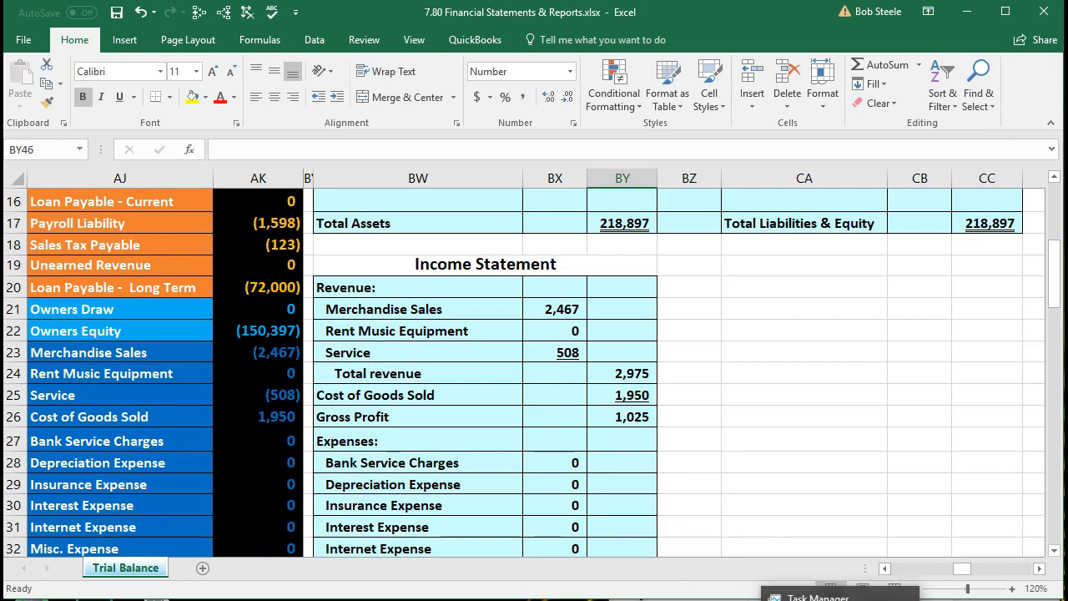
click(678, 600)
click(791, 597)
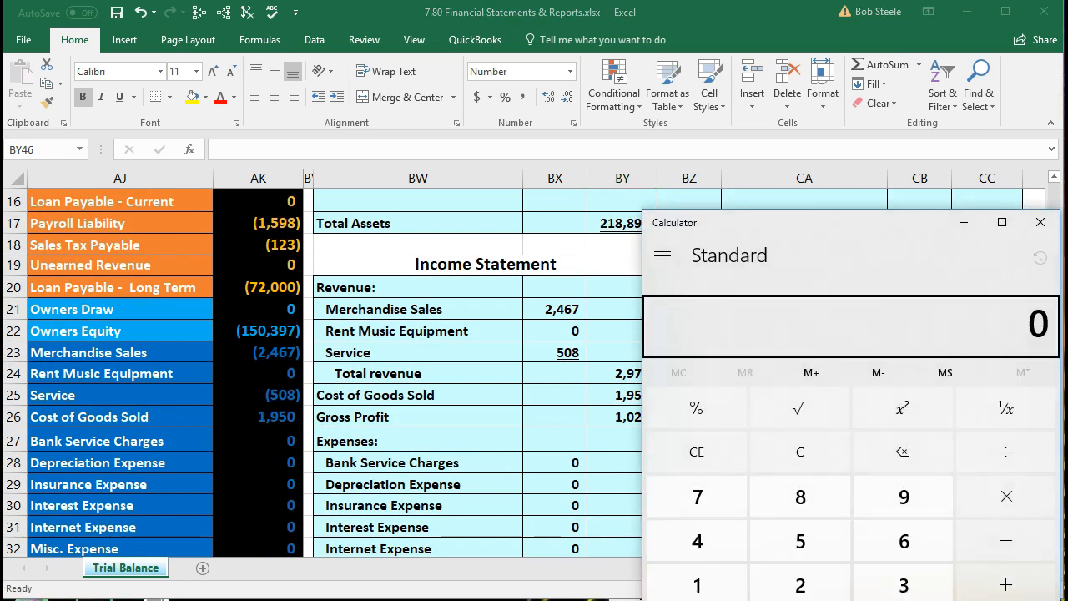
text(150)
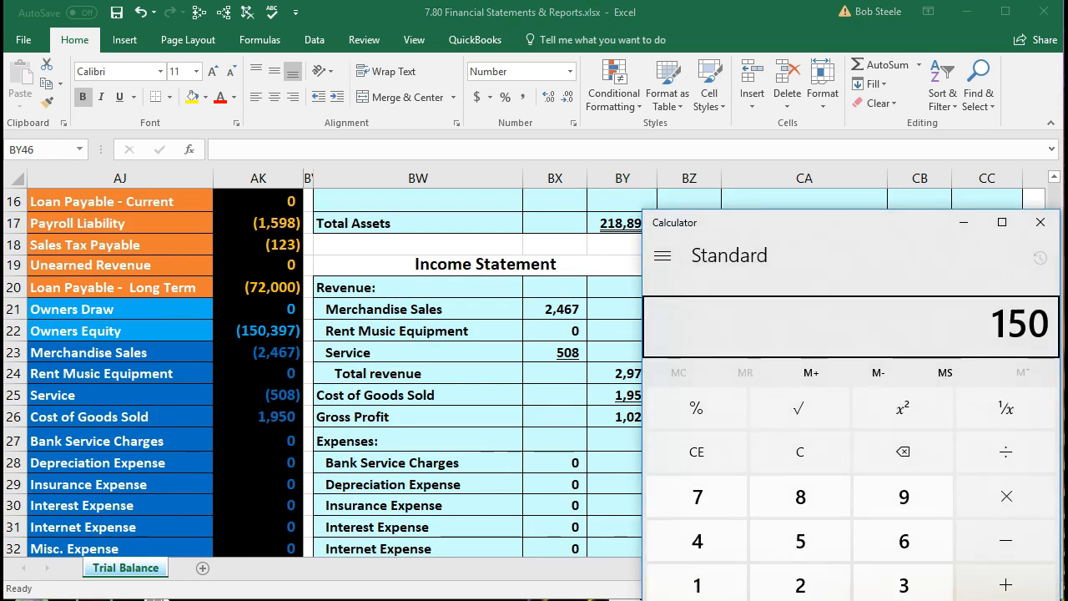
text(.6)
key(BackSpace)
key(BackSpace)
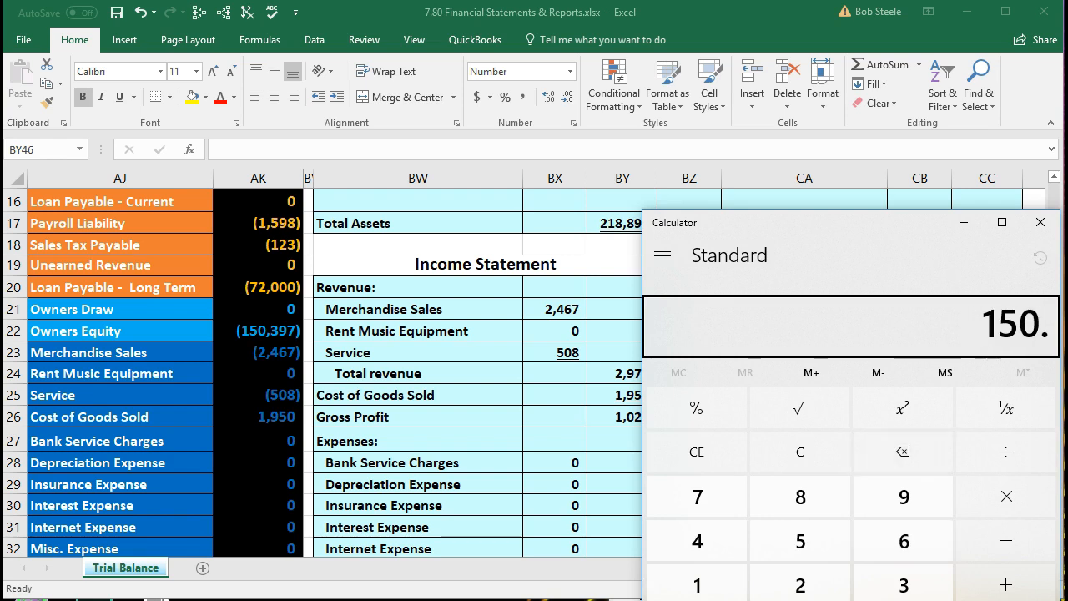
text(3)
text(-65000)
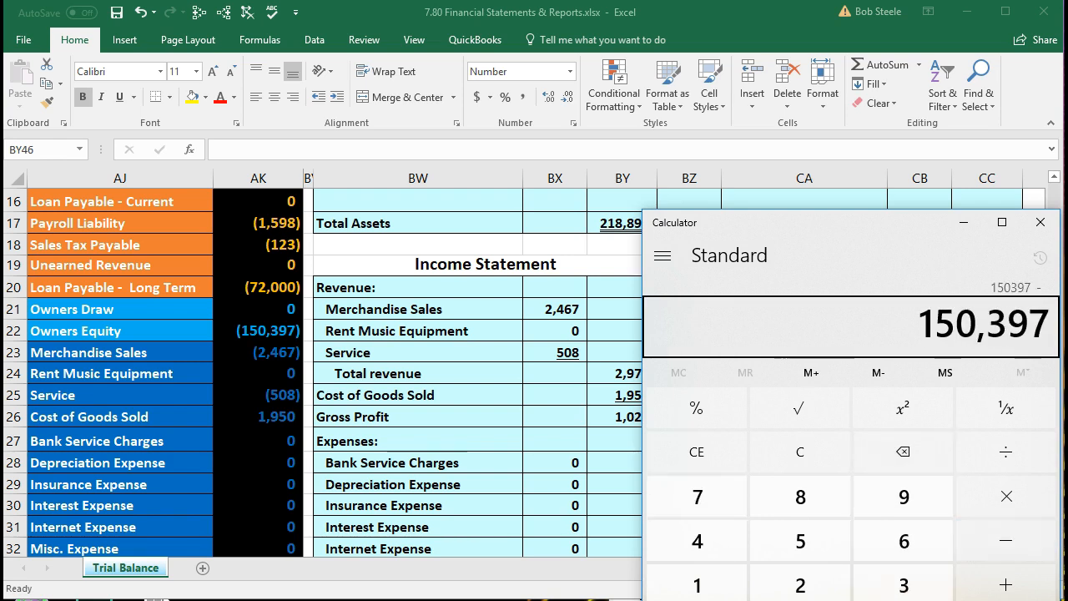
key(Return)
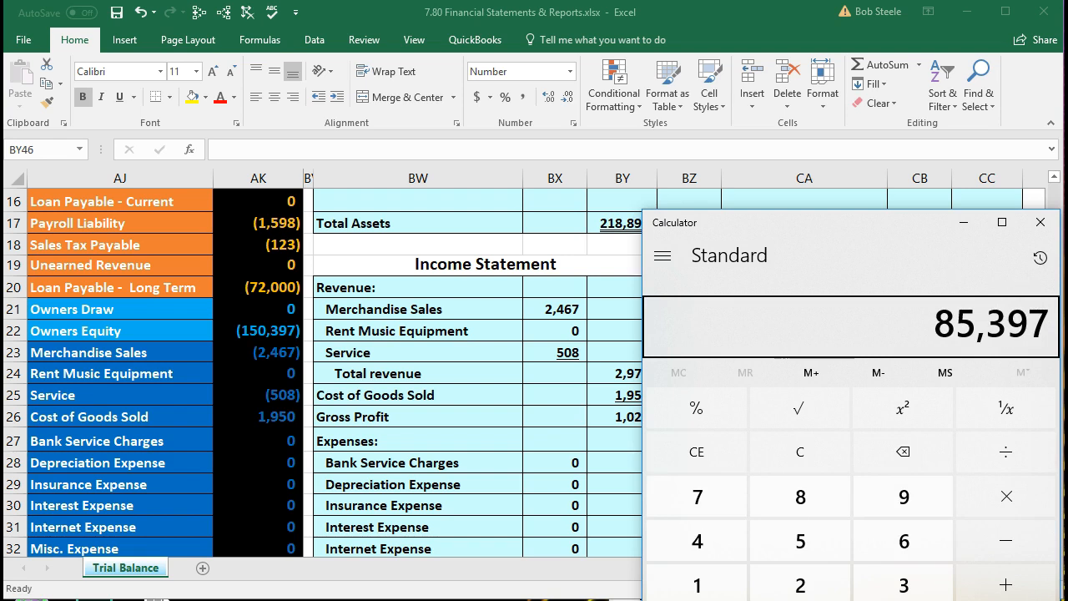
Return to the Excel workbook and review the Owner Investment in BX46 and the Beginning Owner's Equity formula in BY45.
click(565, 442)
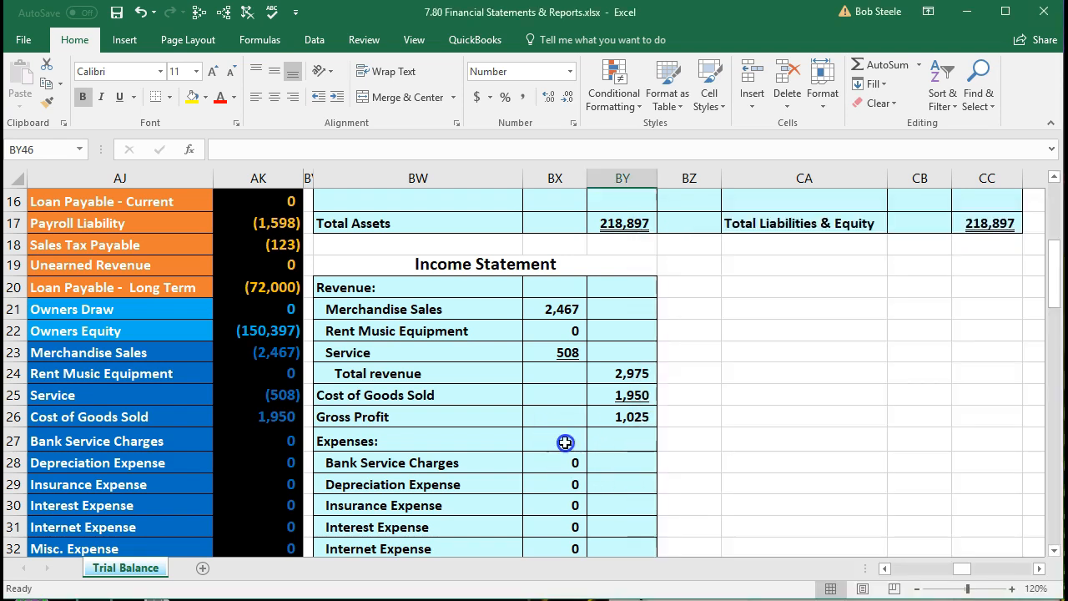
scroll(565, 440, down, 3)
scroll(566, 440, down, 6)
scroll(574, 412, up, 1)
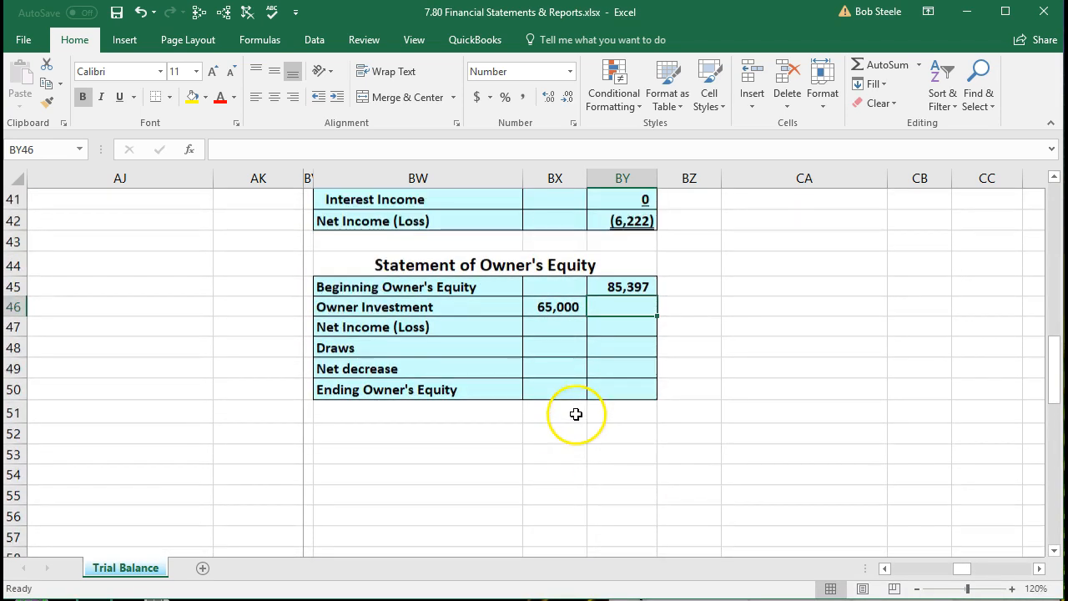
click(561, 331)
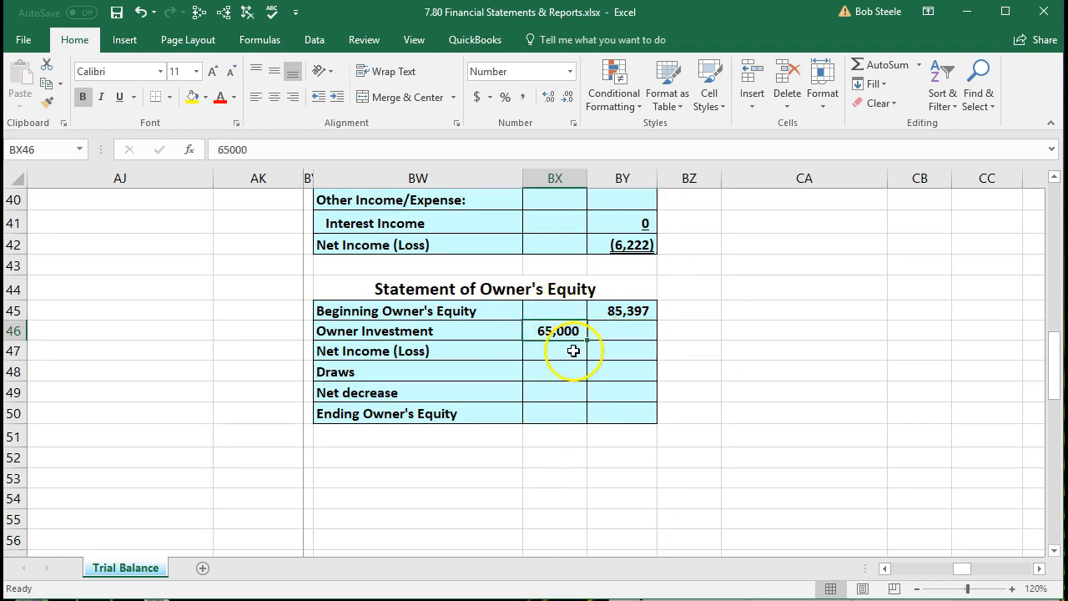
click(624, 309)
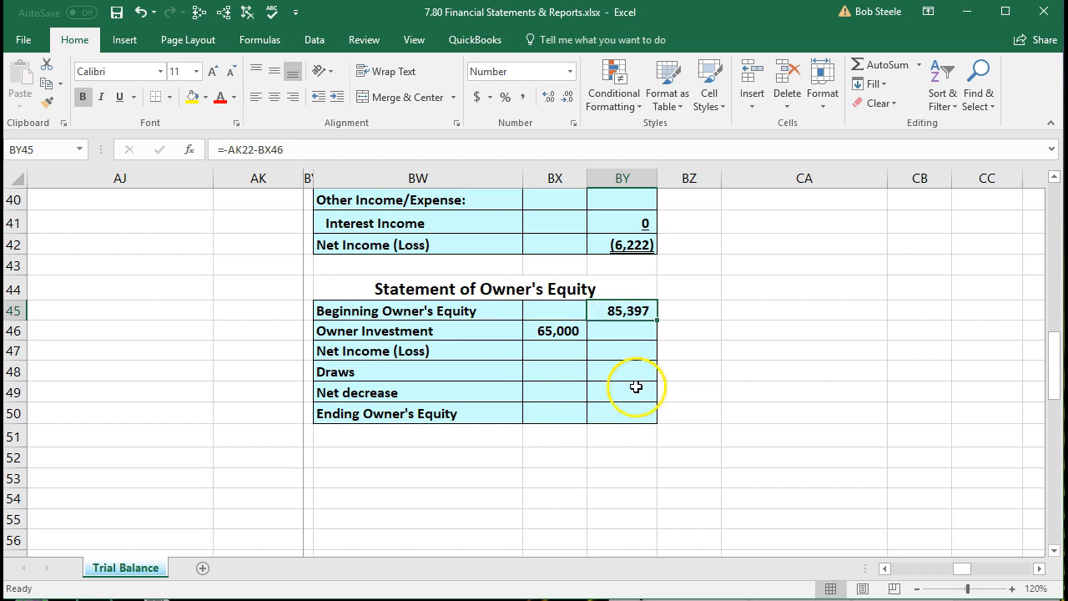
scroll(636, 394, up, 1)
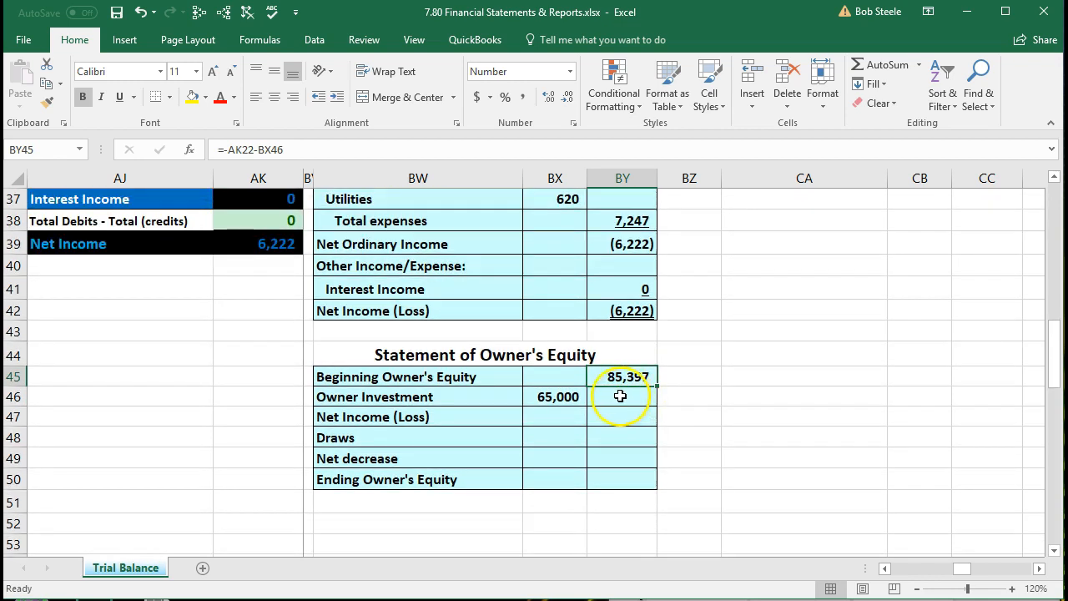
Link Net Income (Loss) in BX47 of the Statement of Owner's Equity to the income statement's net loss in BY42.
click(555, 417)
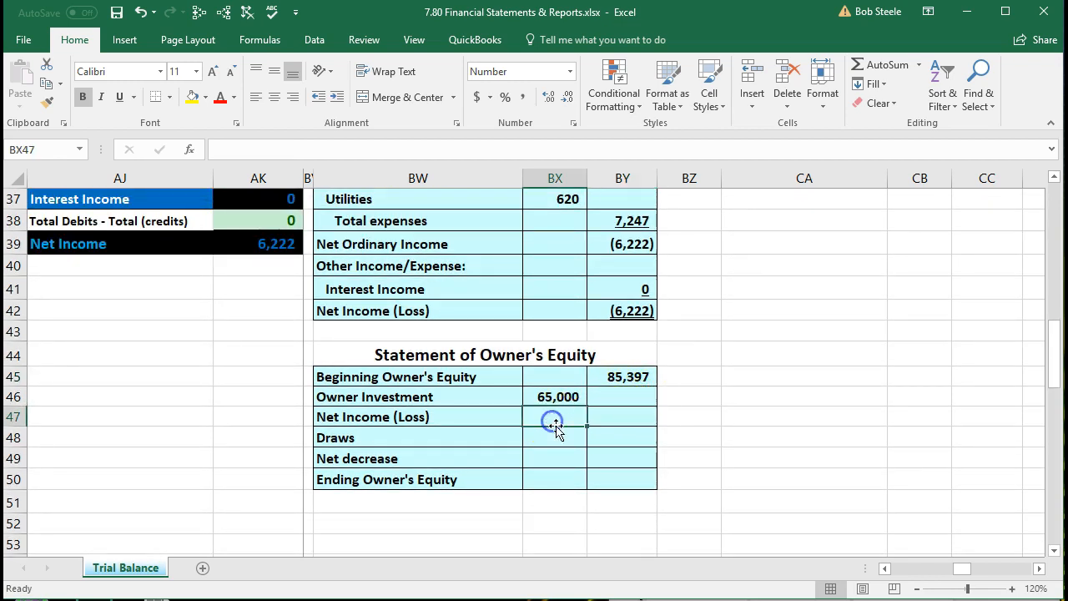
scroll(539, 460, up, 1)
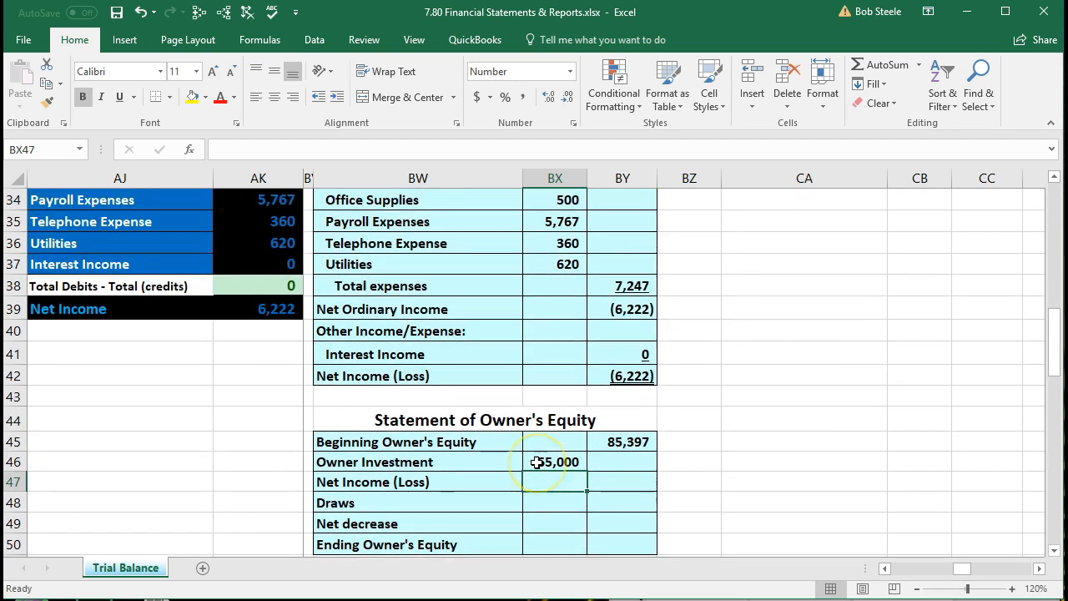
click(617, 378)
click(562, 477)
click(619, 379)
click(551, 481)
text(=)
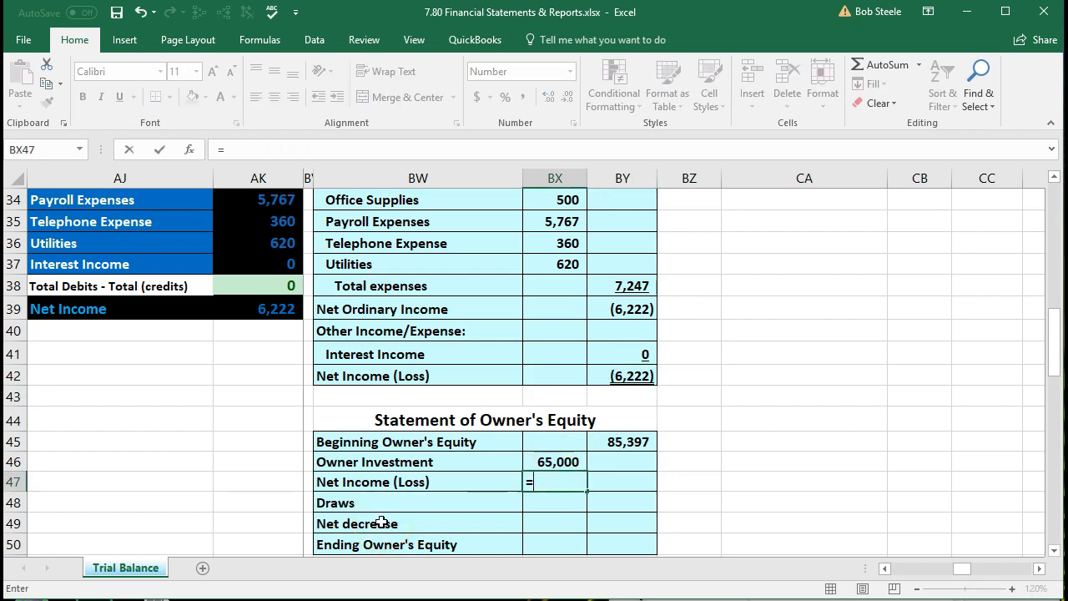
click(622, 376)
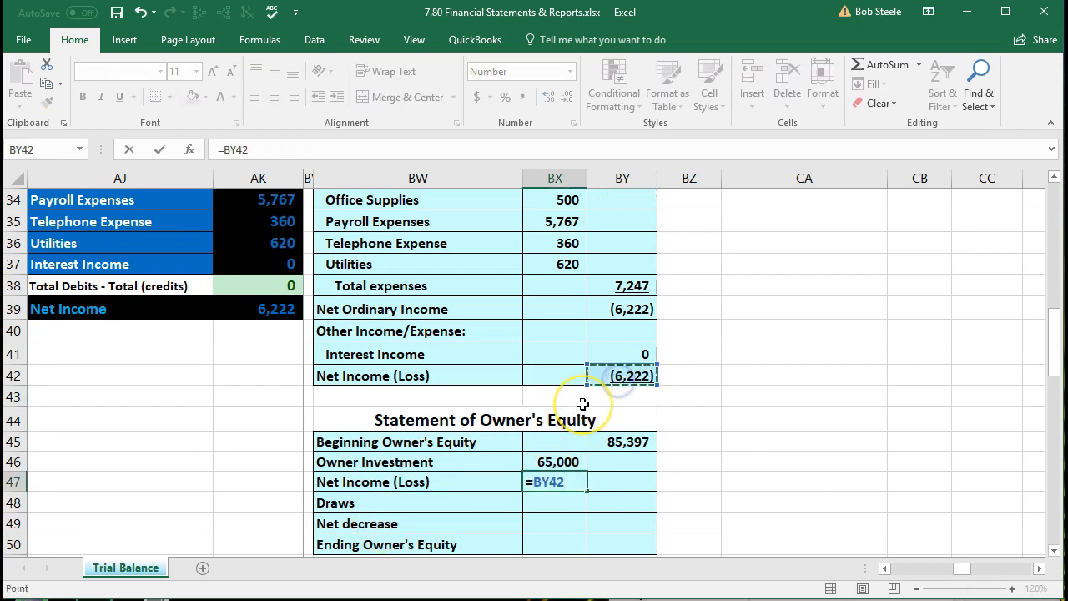
key(ctrl+Return)
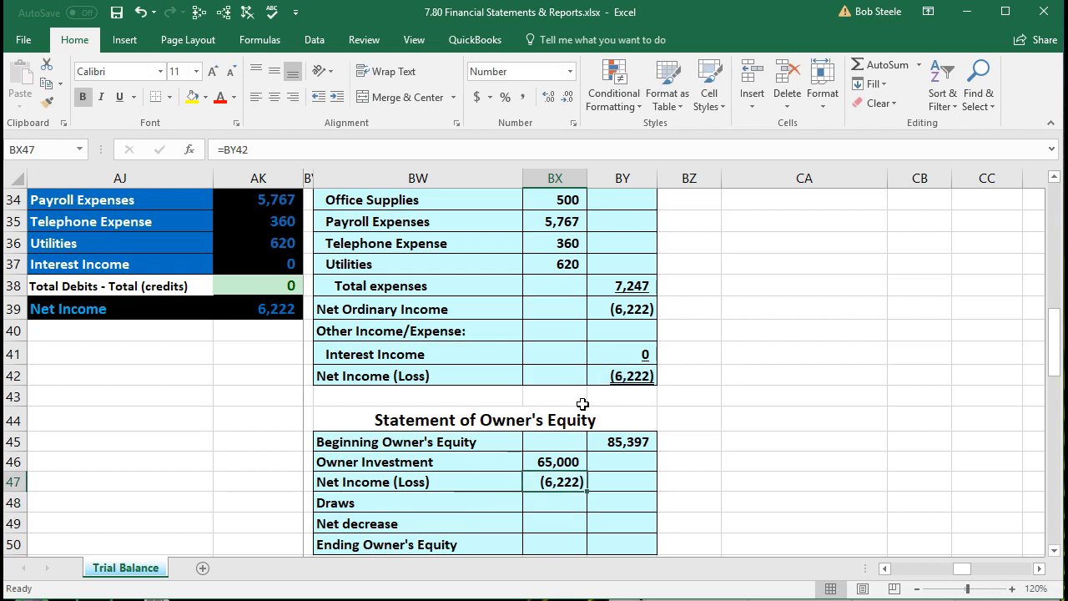
Highlight both linked Net Income (Loss) amounts, BX47 and BY42, with yellow fill.
click(191, 96)
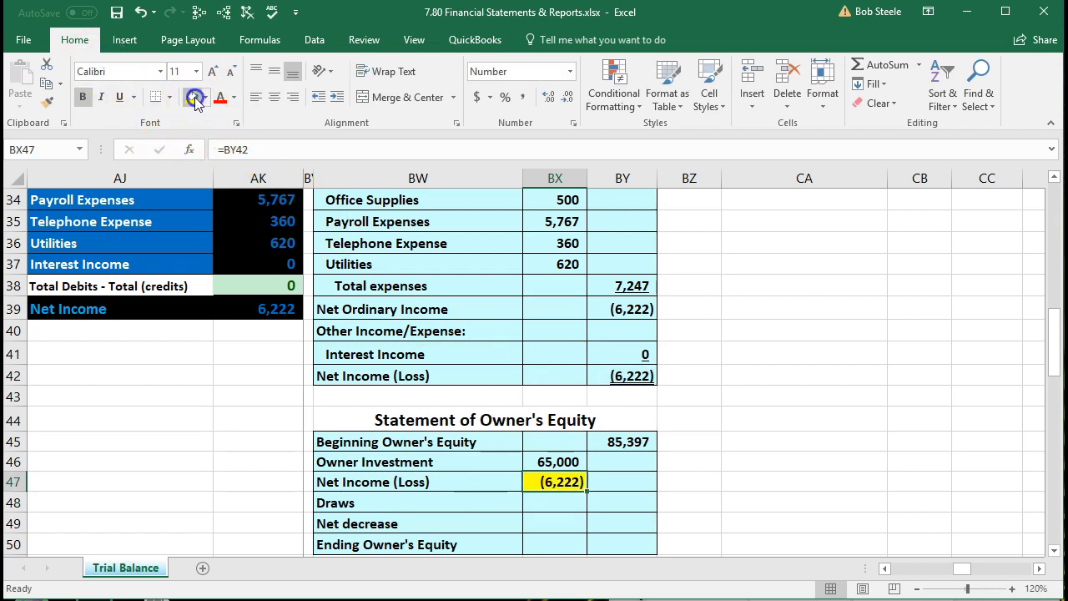
click(609, 374)
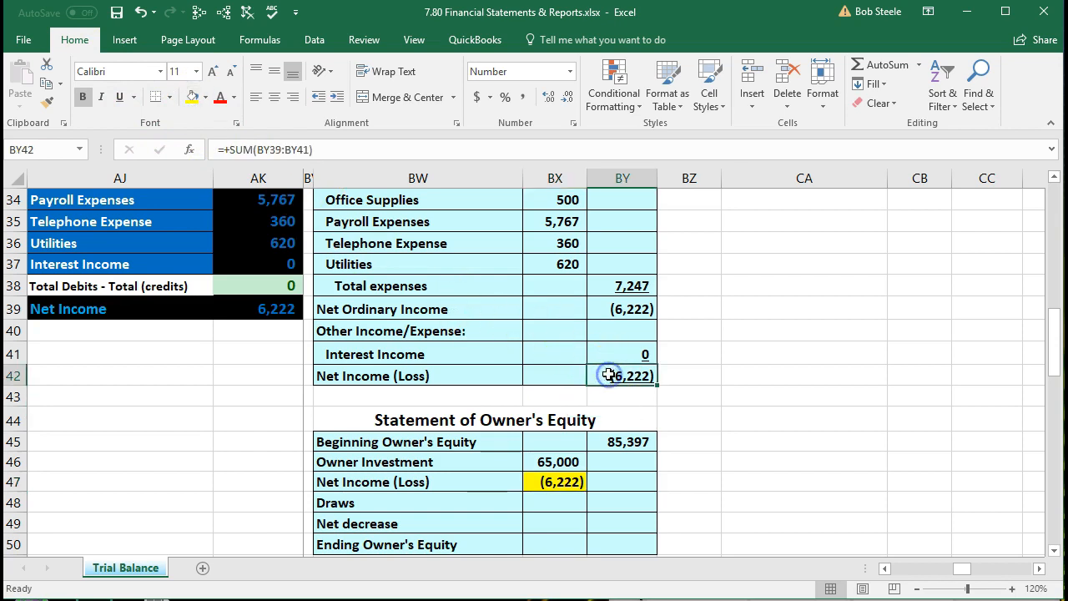
click(192, 96)
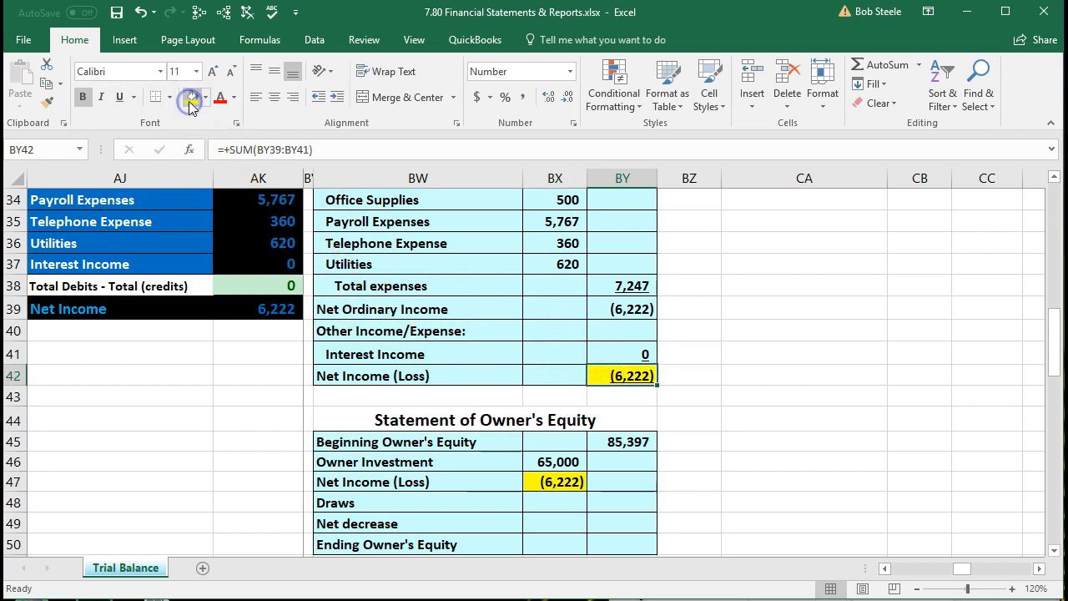
click(418, 476)
Check the trial balance's Owners Draw balance in AK21 for the Draws line in BX48.
scroll(414, 473, down, 1)
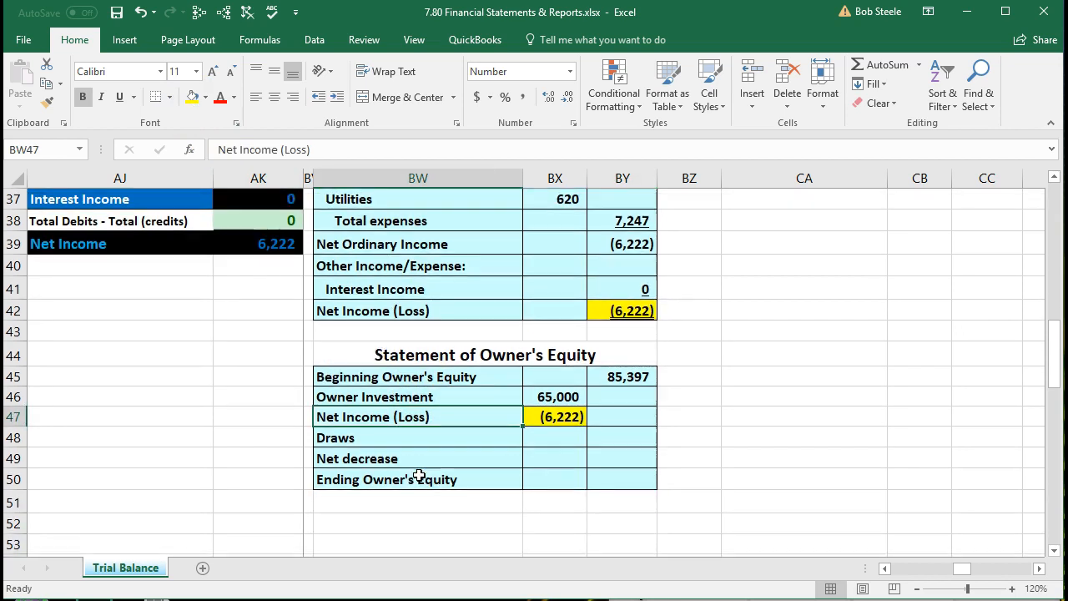
click(542, 439)
scroll(230, 506, up, 4)
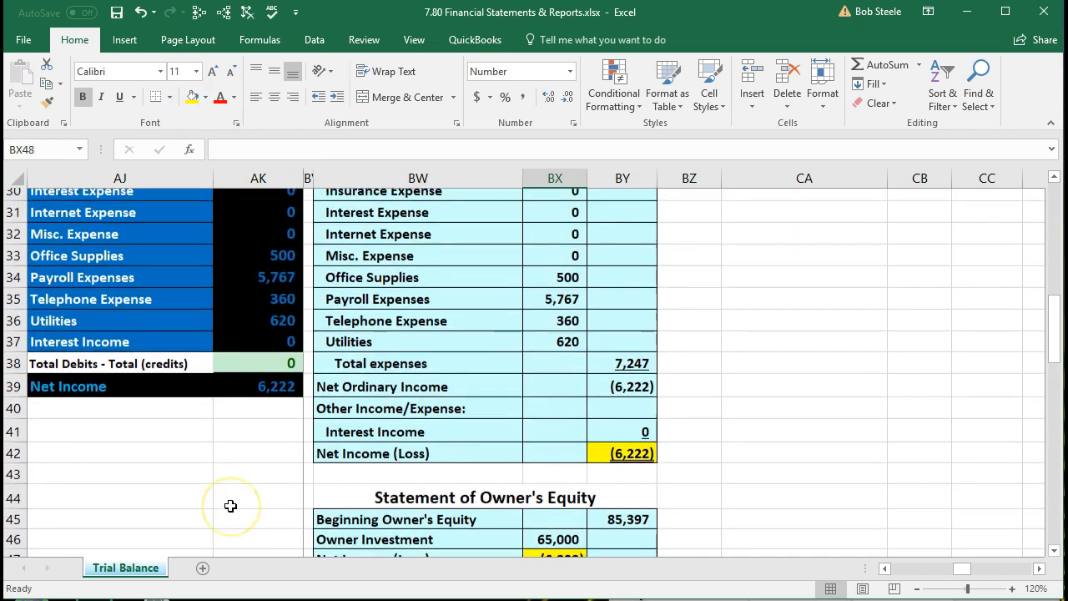
scroll(229, 506, up, 3)
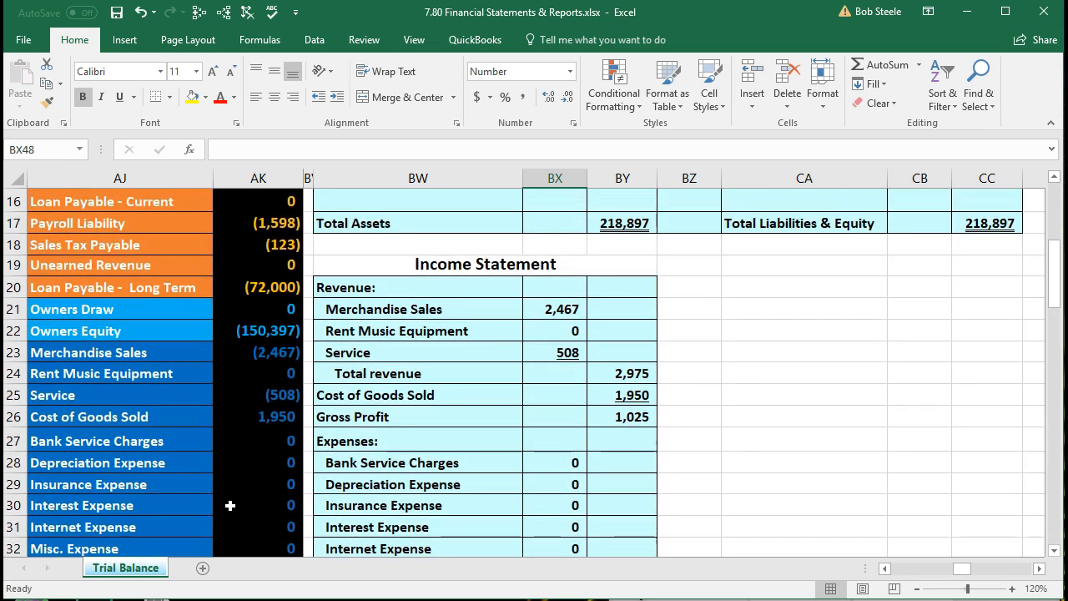
scroll(287, 423, up, 1)
click(175, 331)
drag(175, 331, 253, 333)
click(254, 331)
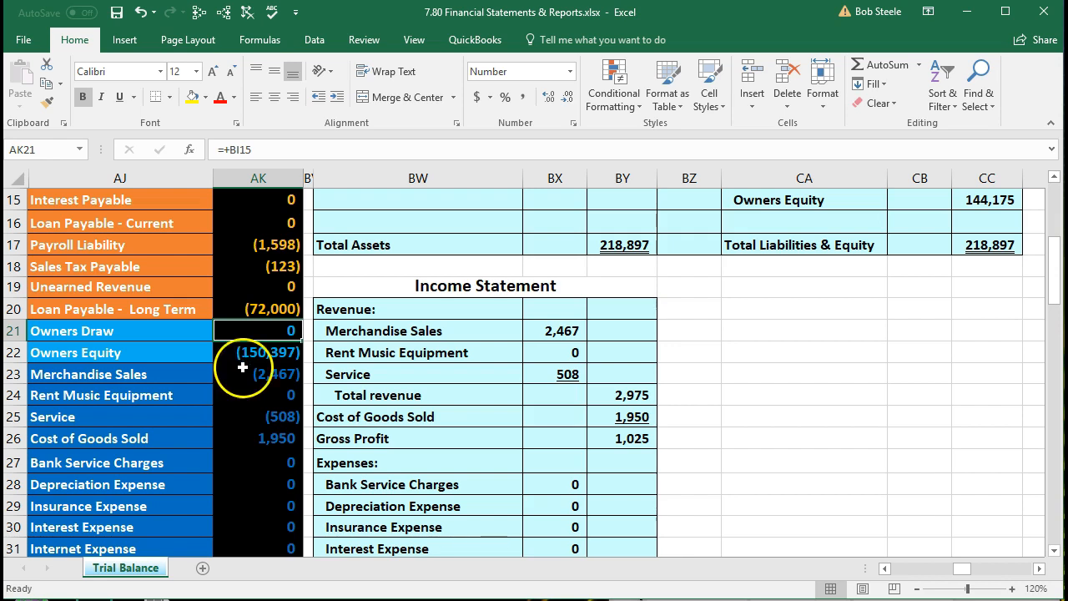
Link Draws in BX48 of the Statement of Owner's Equity to the trial balance's Owners Draw with =-AK21.
scroll(409, 429, down, 4)
scroll(434, 430, down, 3)
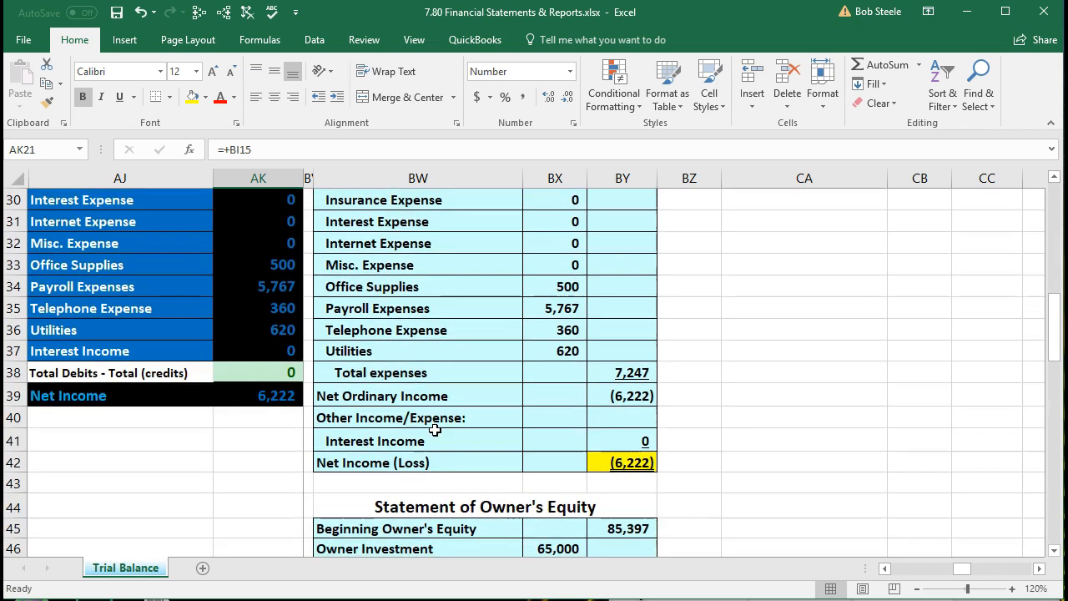
click(535, 465)
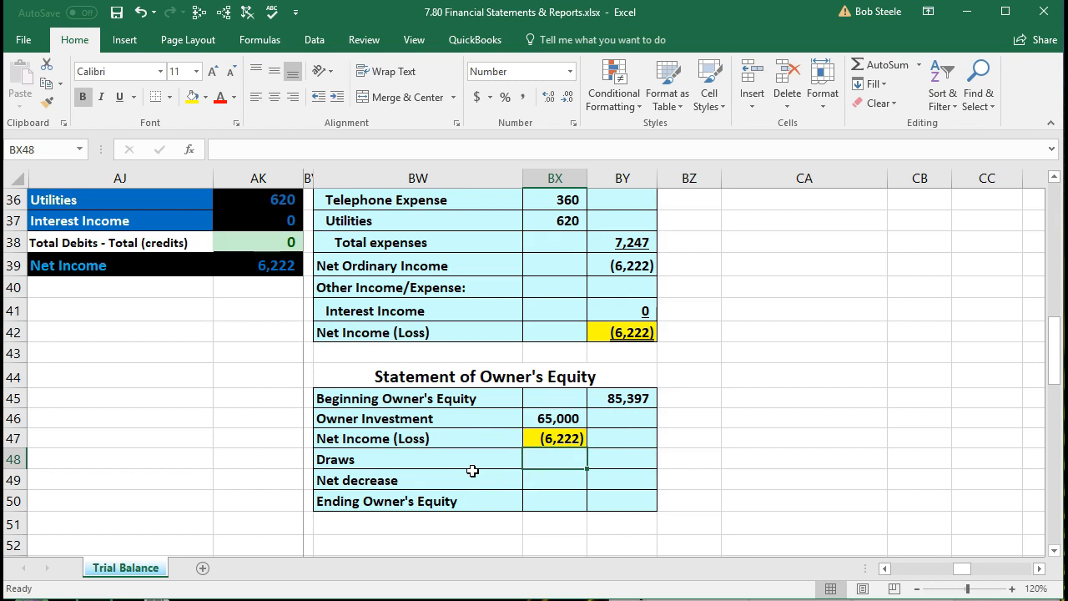
text(-)
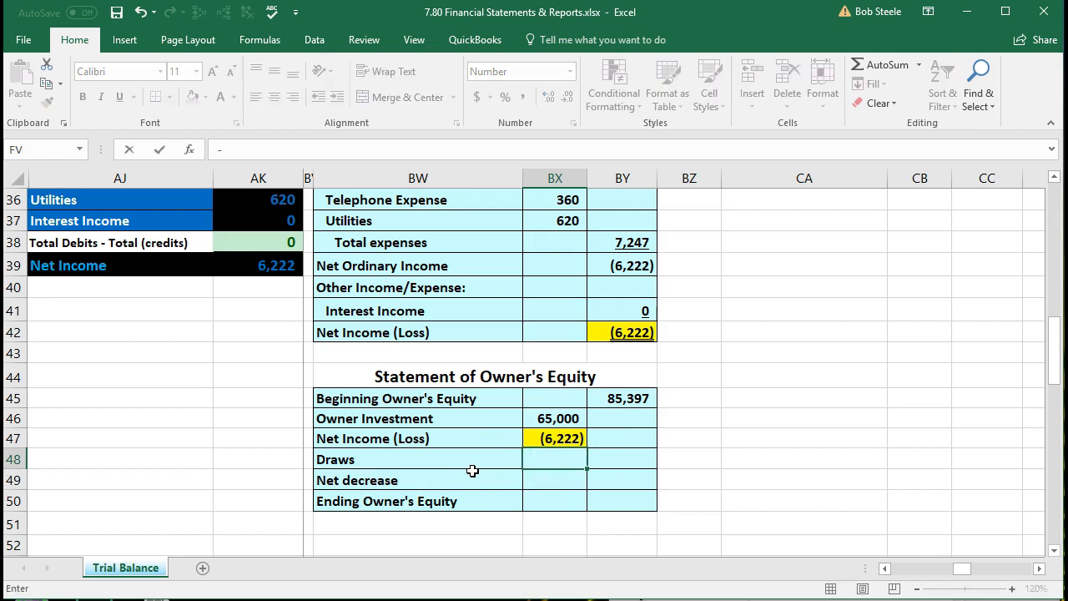
scroll(473, 471, up, 6)
click(269, 270)
key(Return)
scroll(334, 351, down, 5)
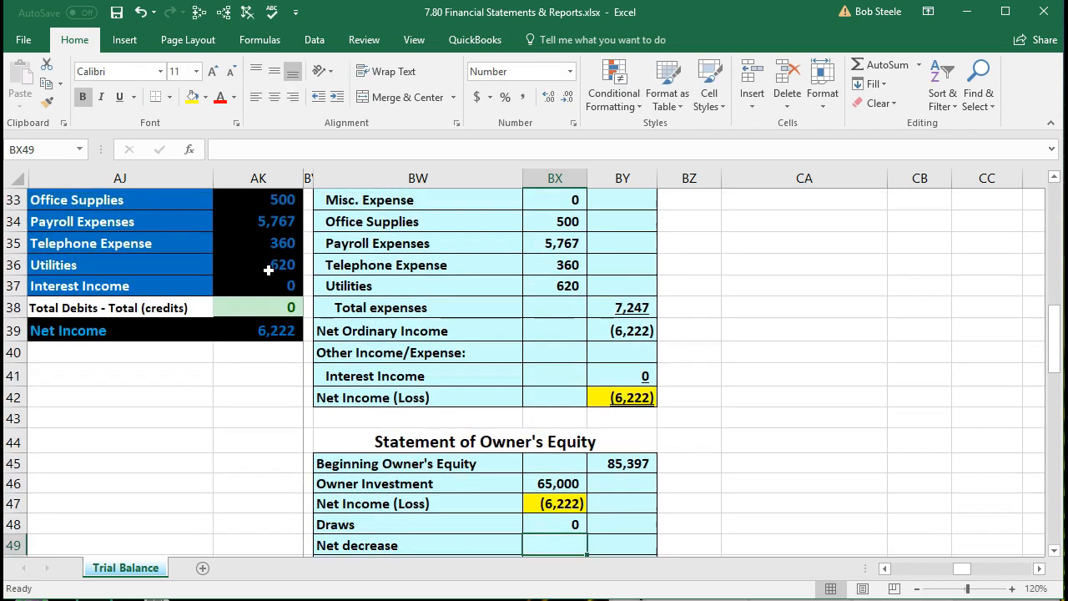
Underline the Draws amount in BX48 of the Statement of Owner's Equity.
scroll(375, 375, down, 2)
click(530, 397)
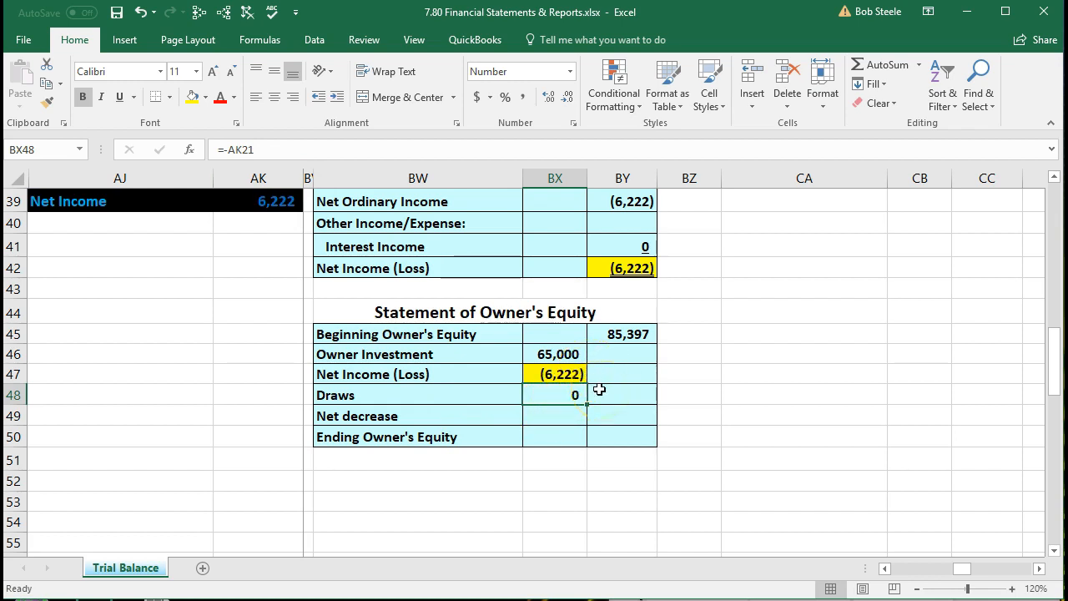
click(601, 431)
click(560, 401)
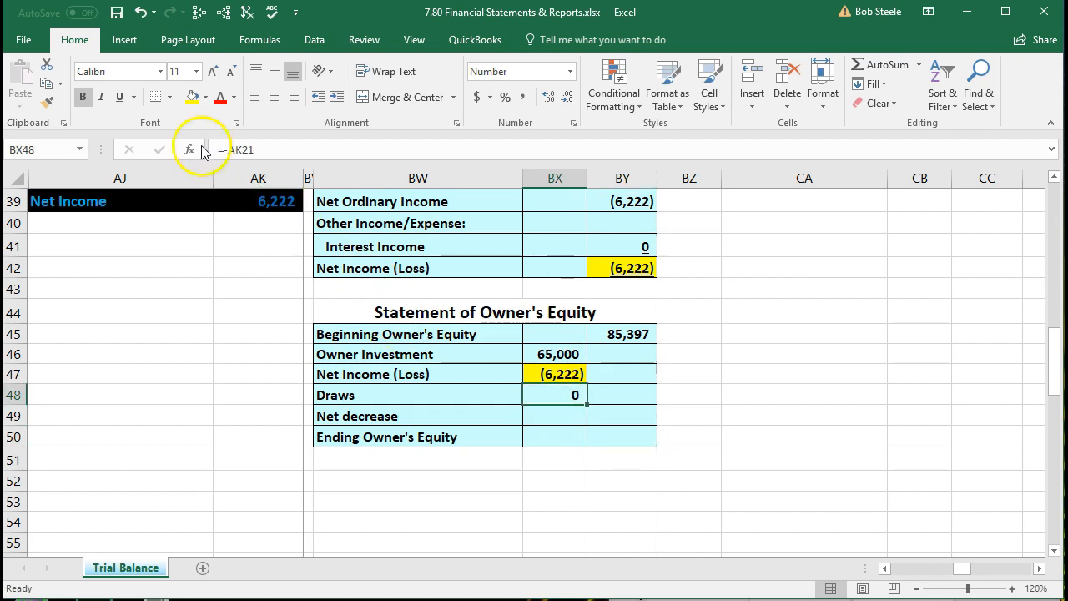
click(442, 398)
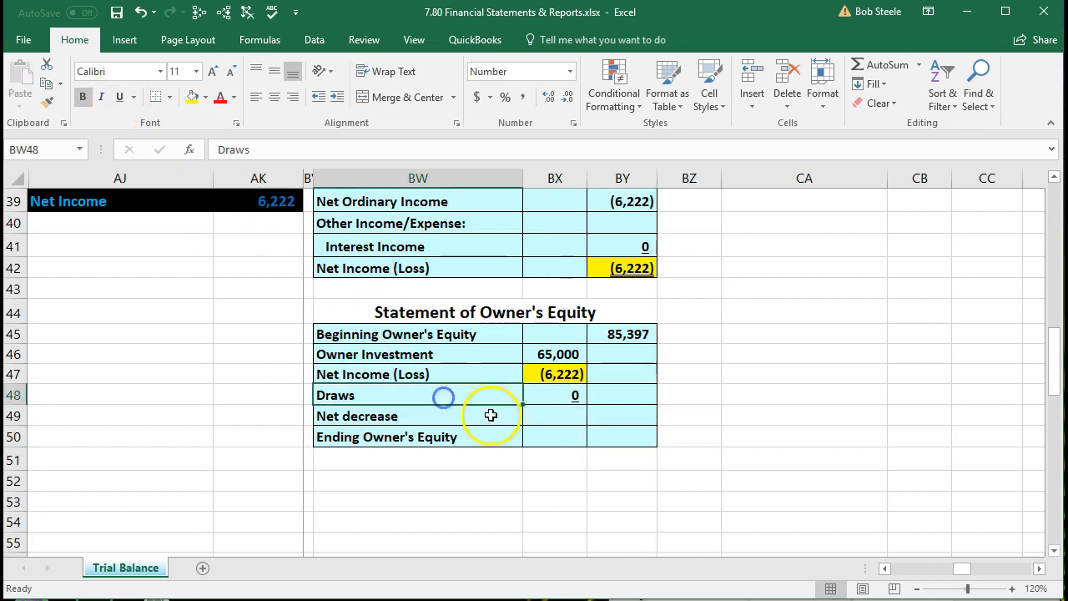
Change the label in BW49 of the Statement of Owner's Equity to "Net increase".
click(605, 413)
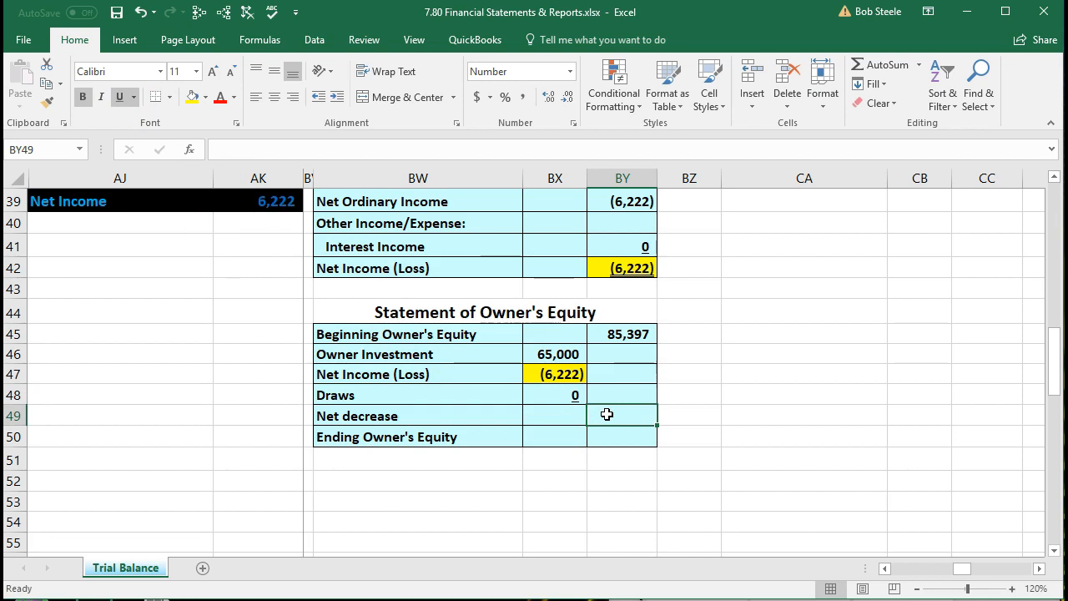
click(553, 354)
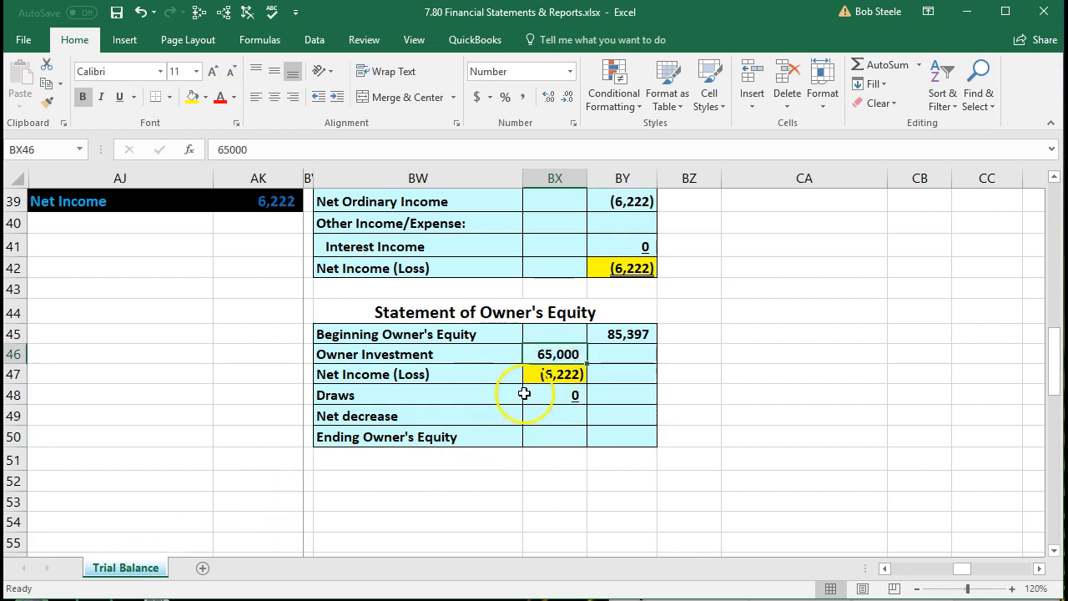
double_click(440, 417)
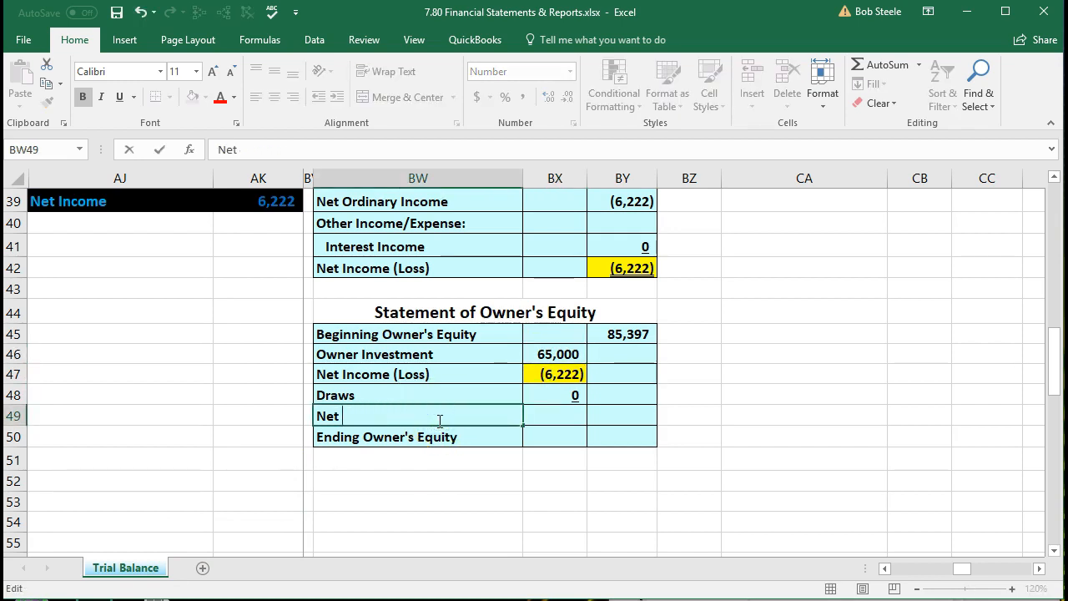
text(increase)
key(Return)
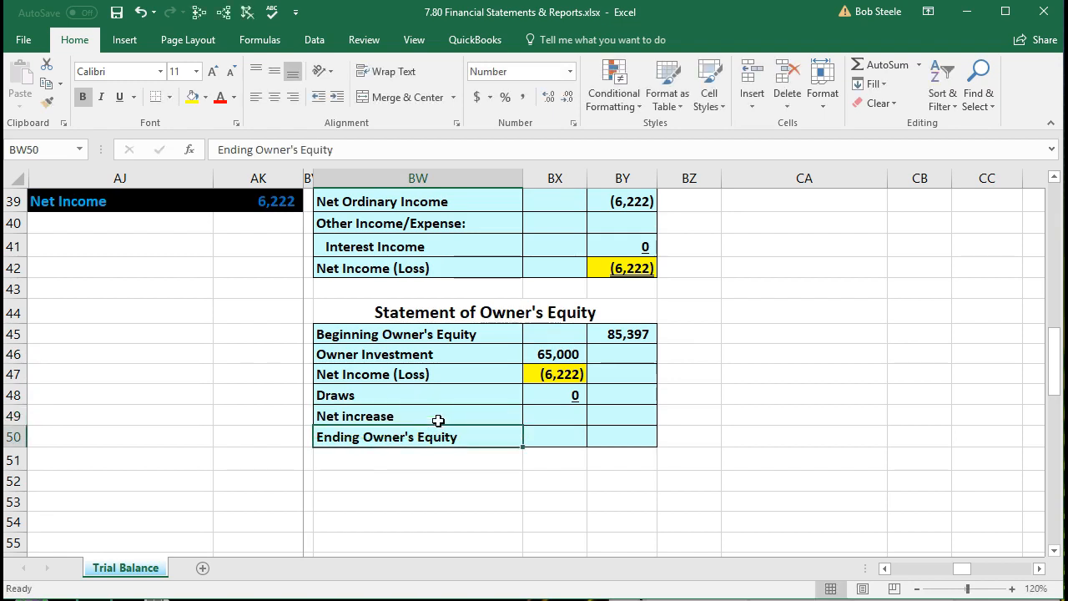
Total the owner investment, net loss and draws in BY49 with a SUM of BX46:BX48 for the net increase.
click(536, 377)
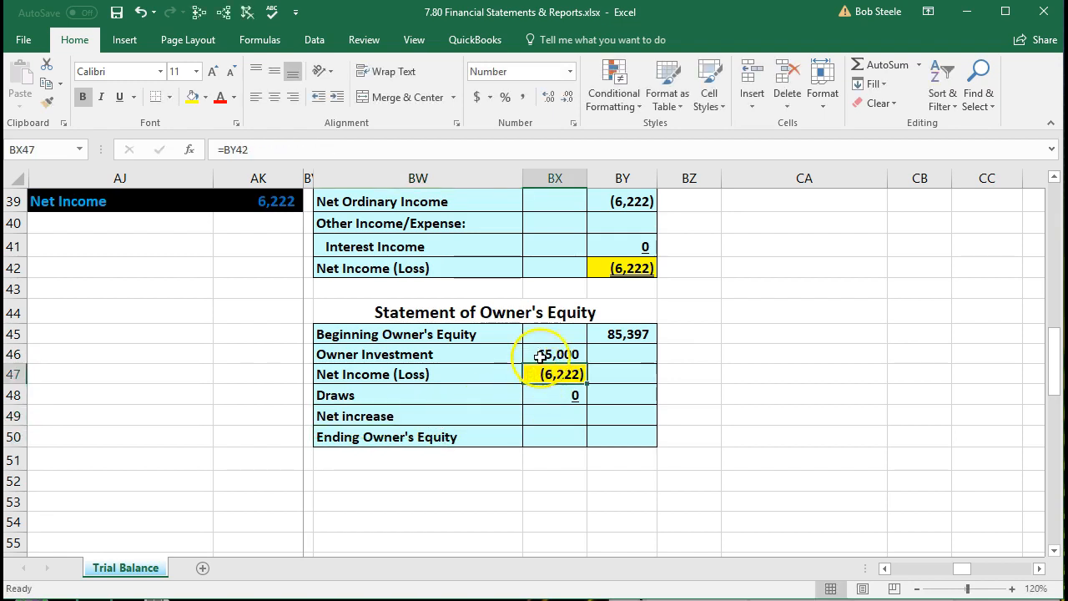
click(544, 354)
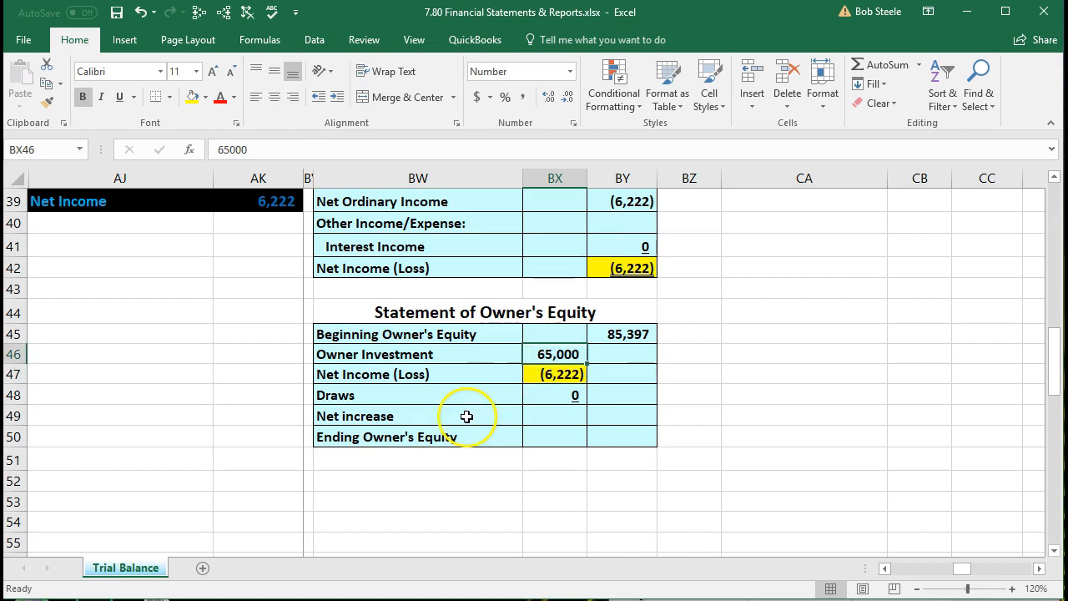
click(616, 336)
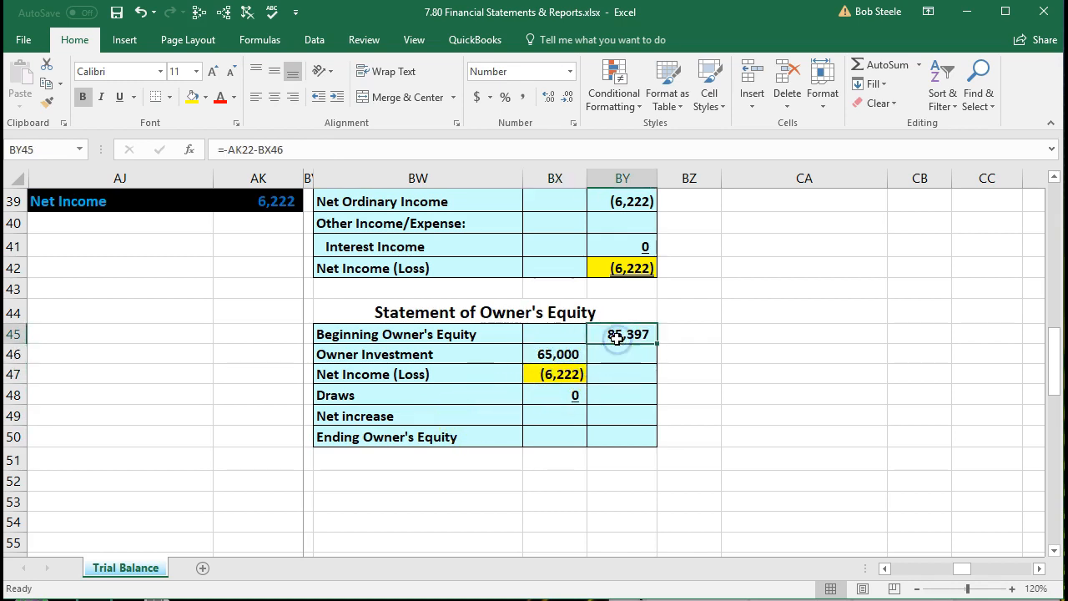
click(619, 414)
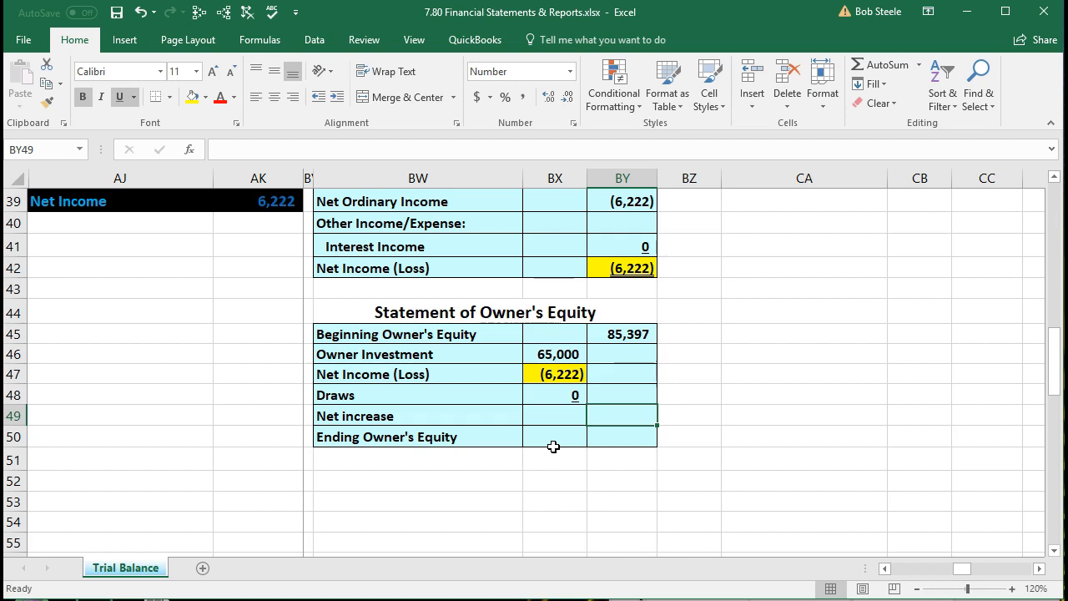
text(=sum)
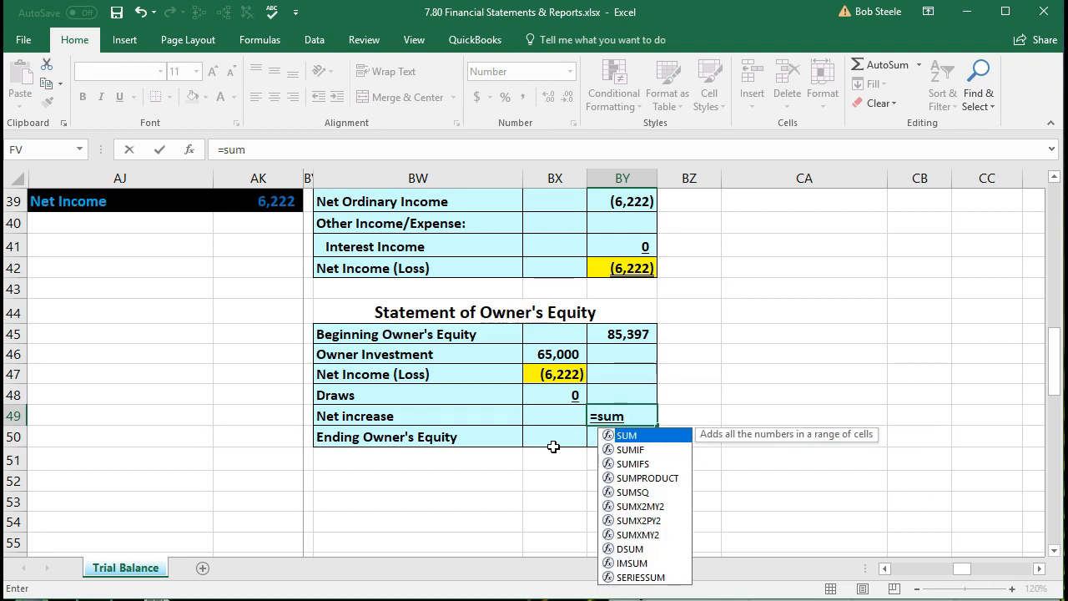
double_click(632, 435)
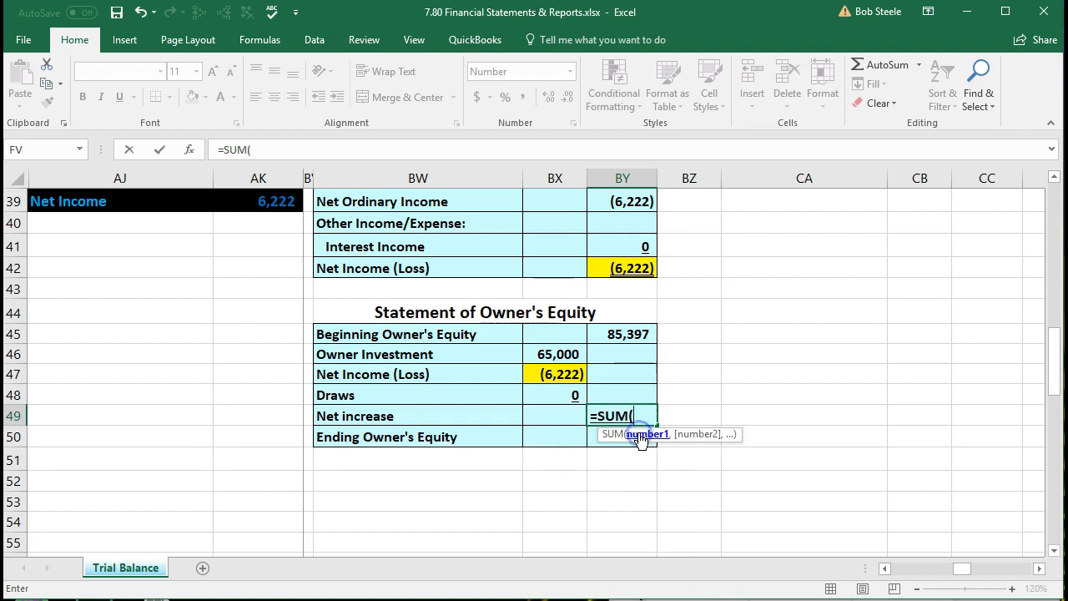
drag(570, 359, 562, 396)
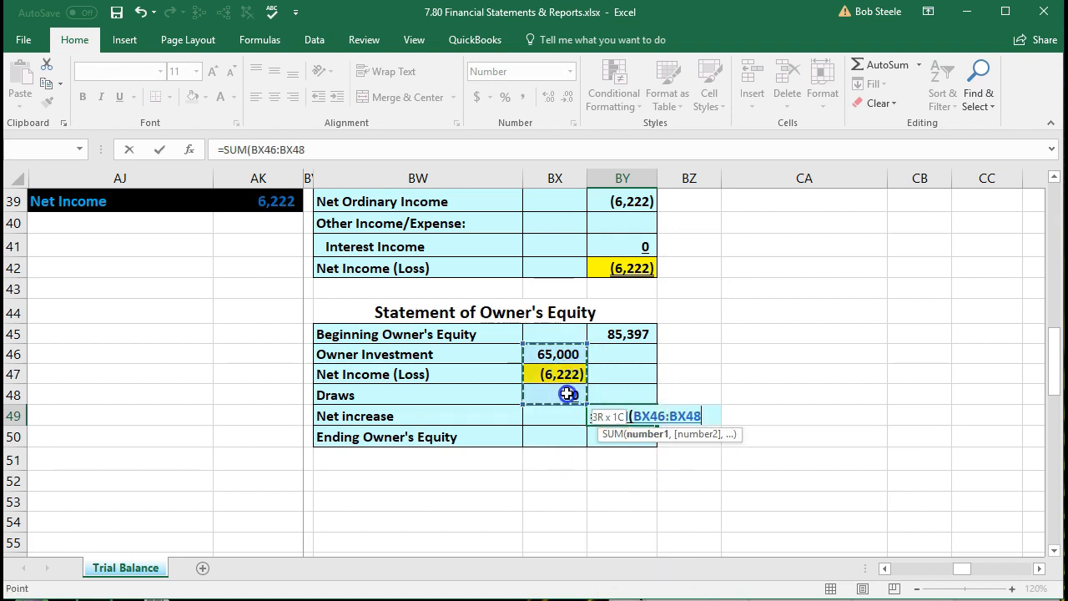
key(Return)
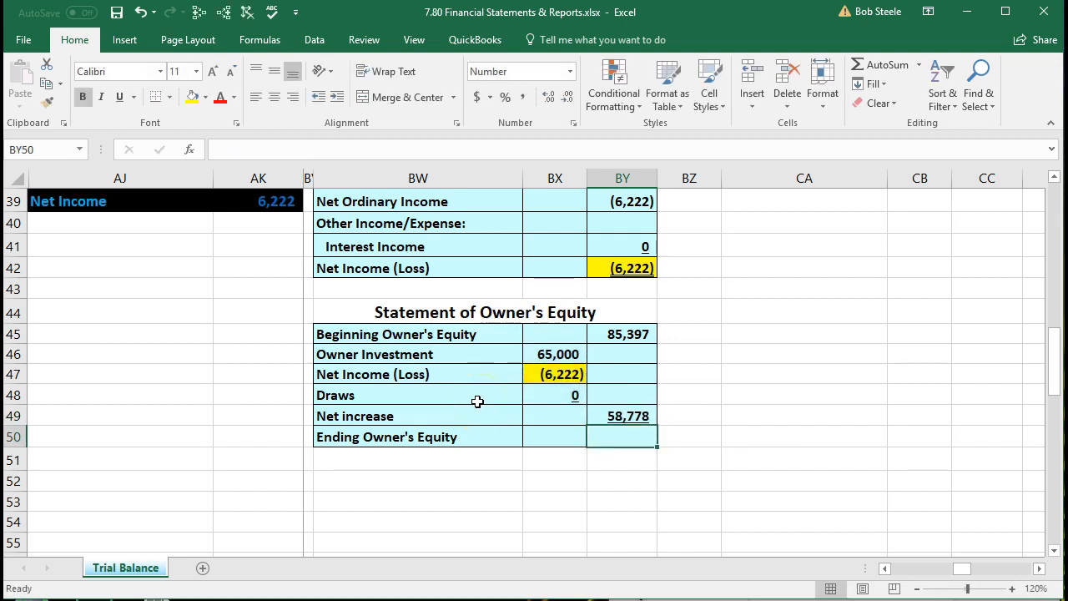
drag(531, 357, 542, 367)
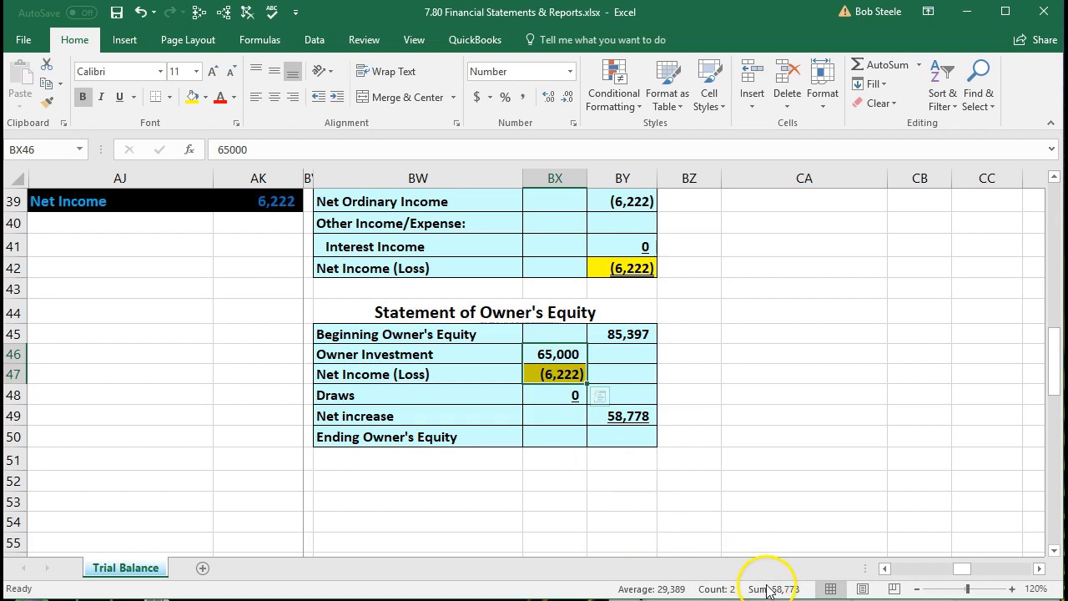
Calculate Ending Owner's Equity in BY50 as the SUM of BY45:BY49.
click(648, 437)
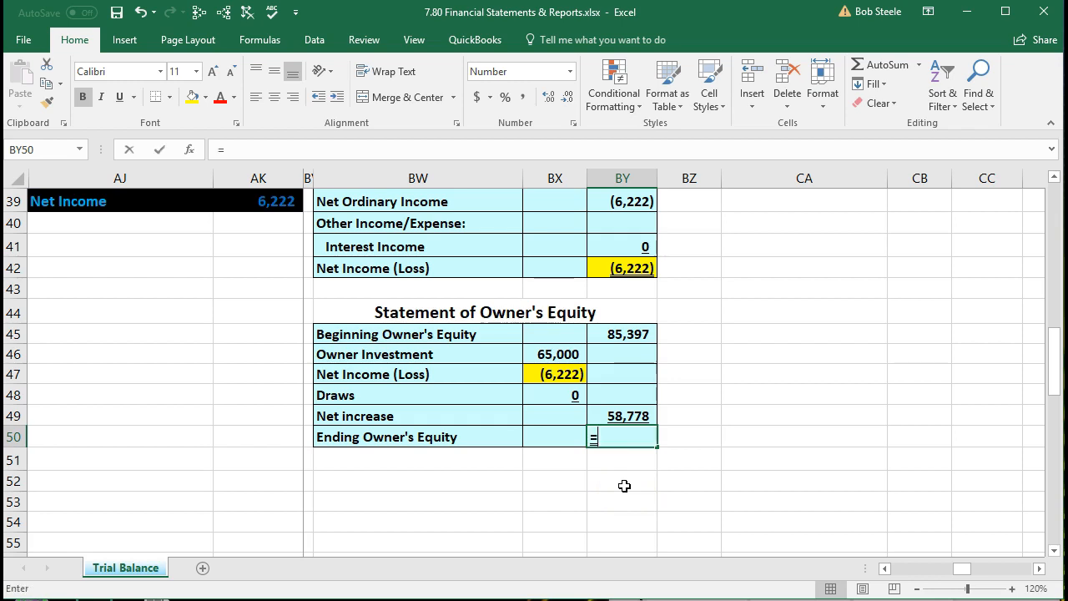
text(sum)
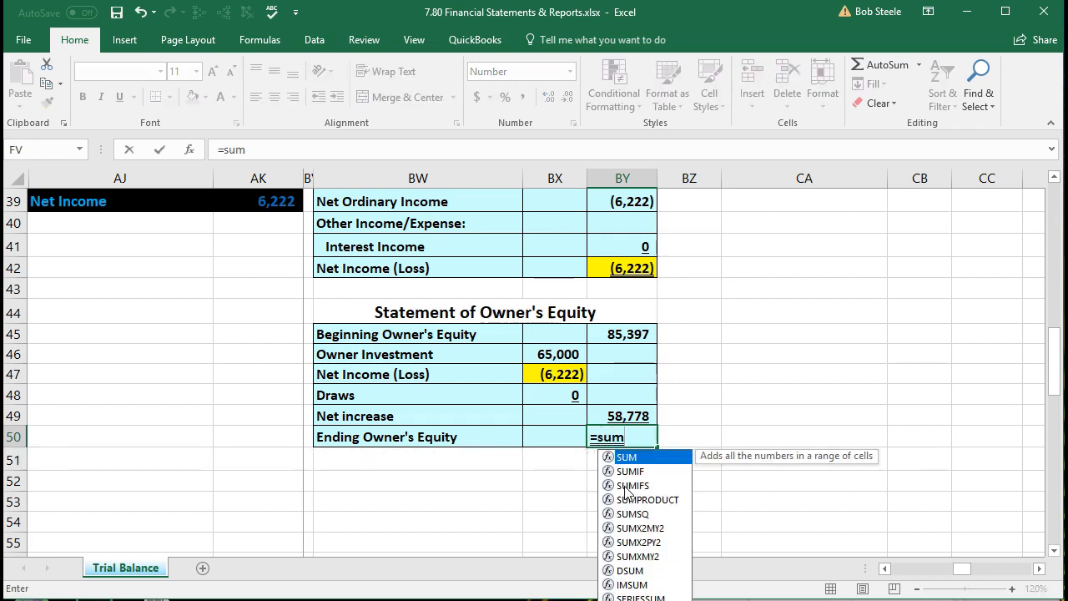
double_click(627, 457)
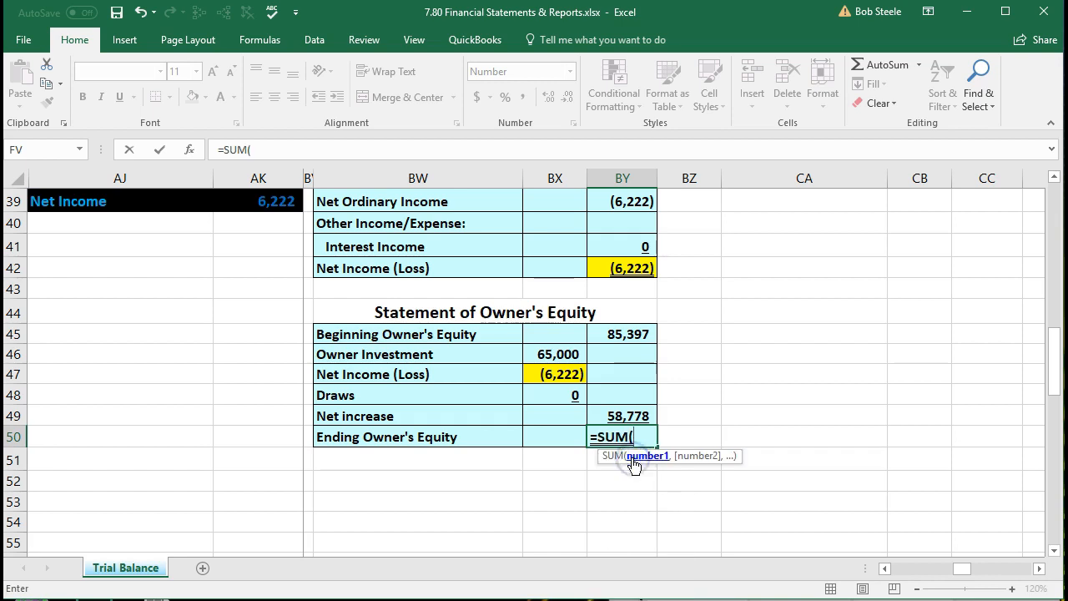
drag(644, 333, 642, 415)
key(Return)
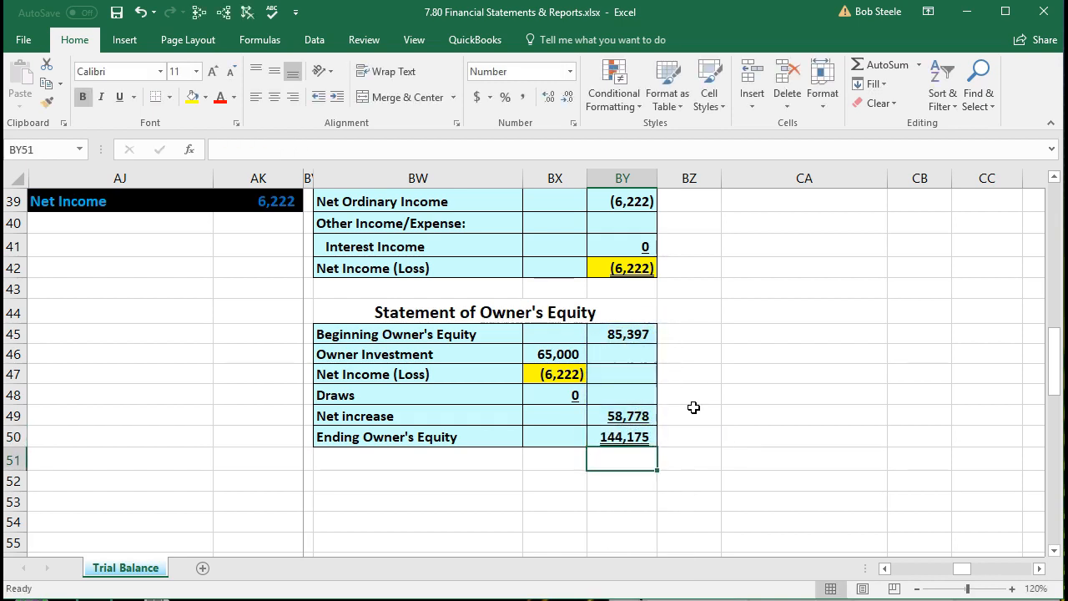
Highlight Ending Owner's Equity in BY50 and the balance sheet's Owners Equity in CC15 with yellow fill.
click(648, 436)
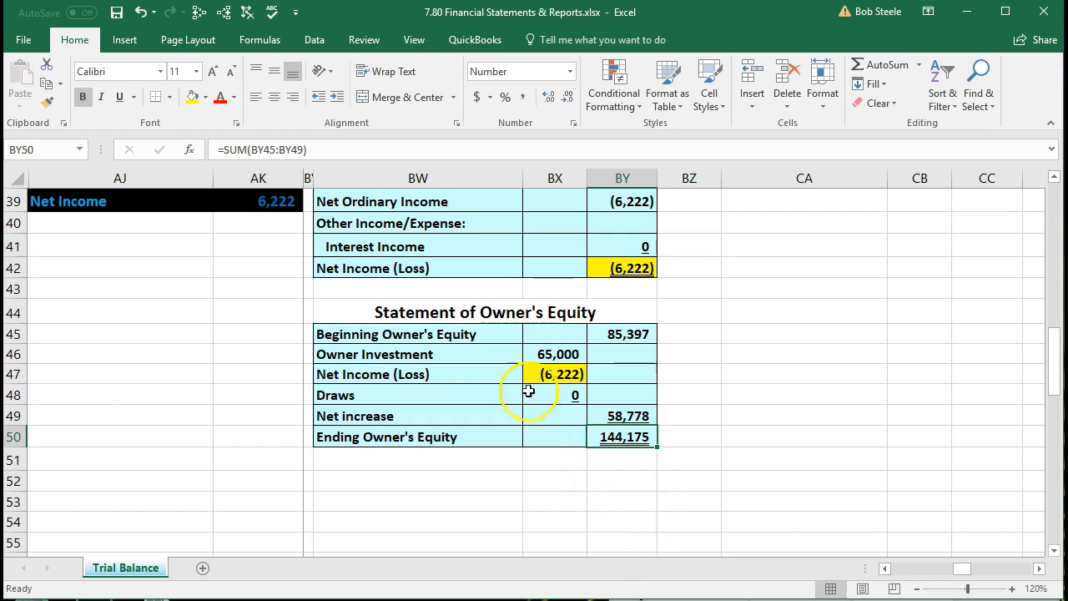
click(193, 98)
click(639, 539)
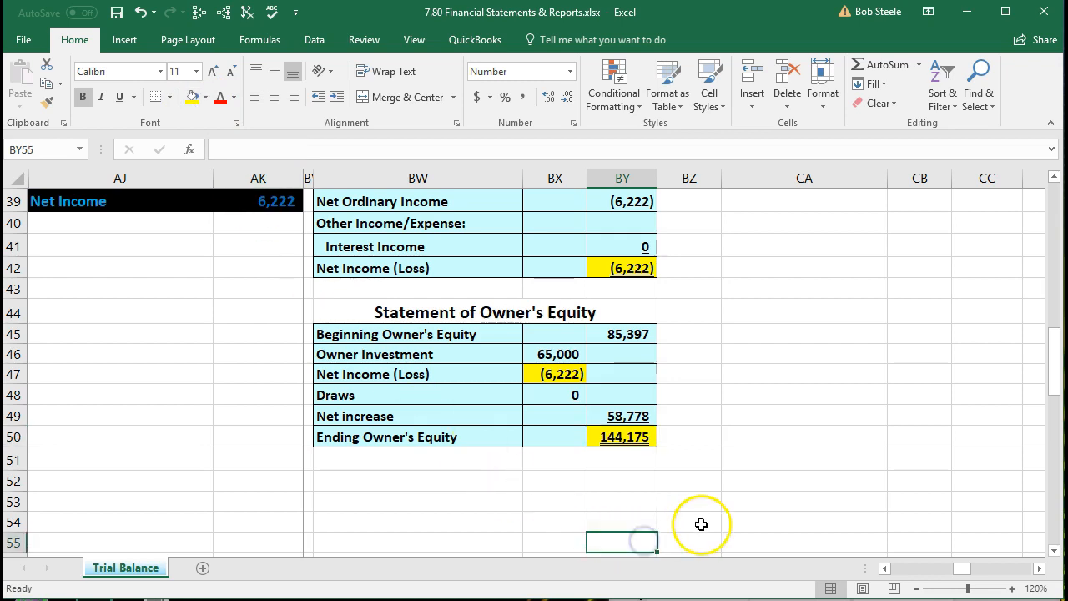
scroll(701, 524, up, 10)
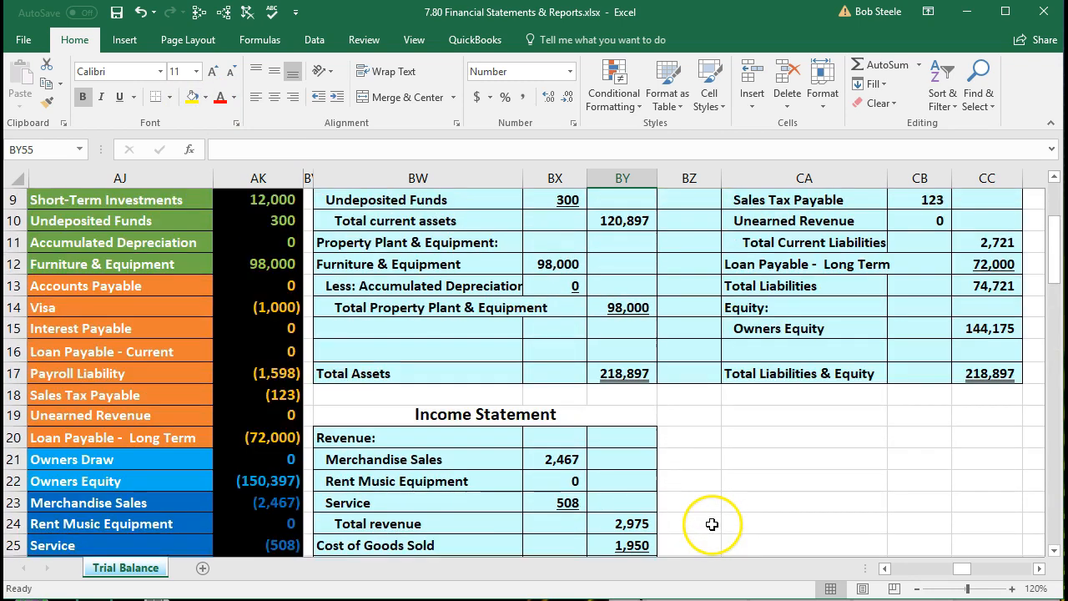
scroll(712, 524, up, 1)
click(979, 394)
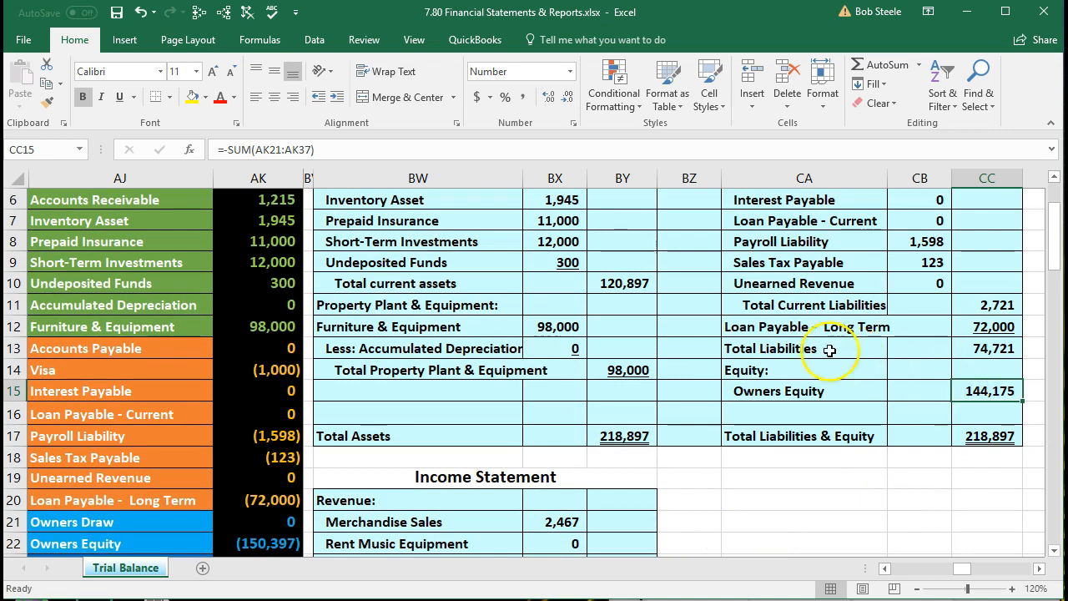
click(193, 97)
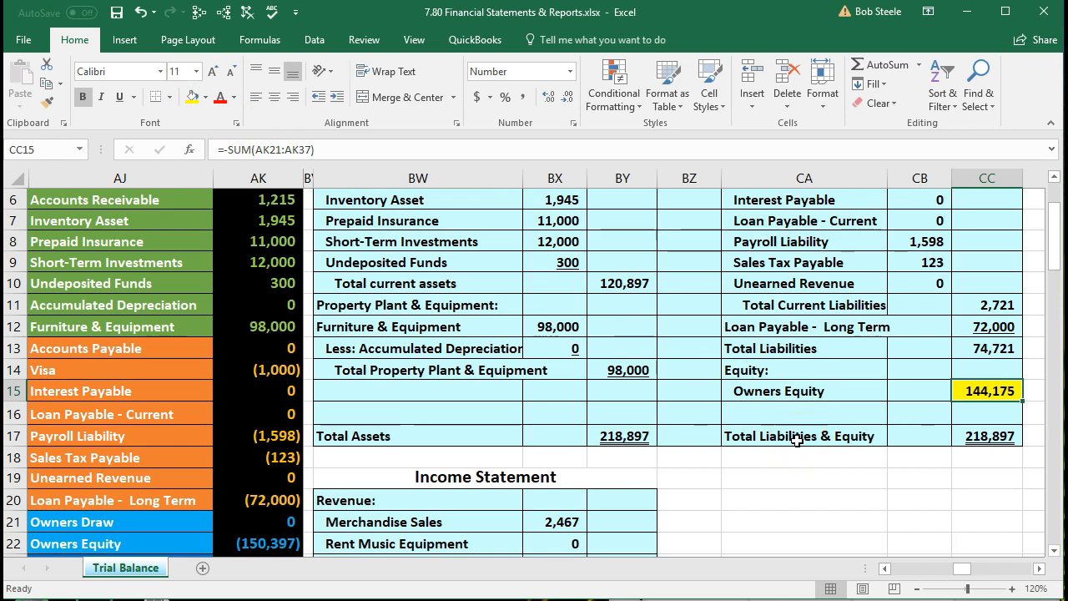
Compare the balance sheet's Owners Equity in CC15 with Ending Owner's Equity in BY50 and its SUM formula.
scroll(797, 440, up, 1)
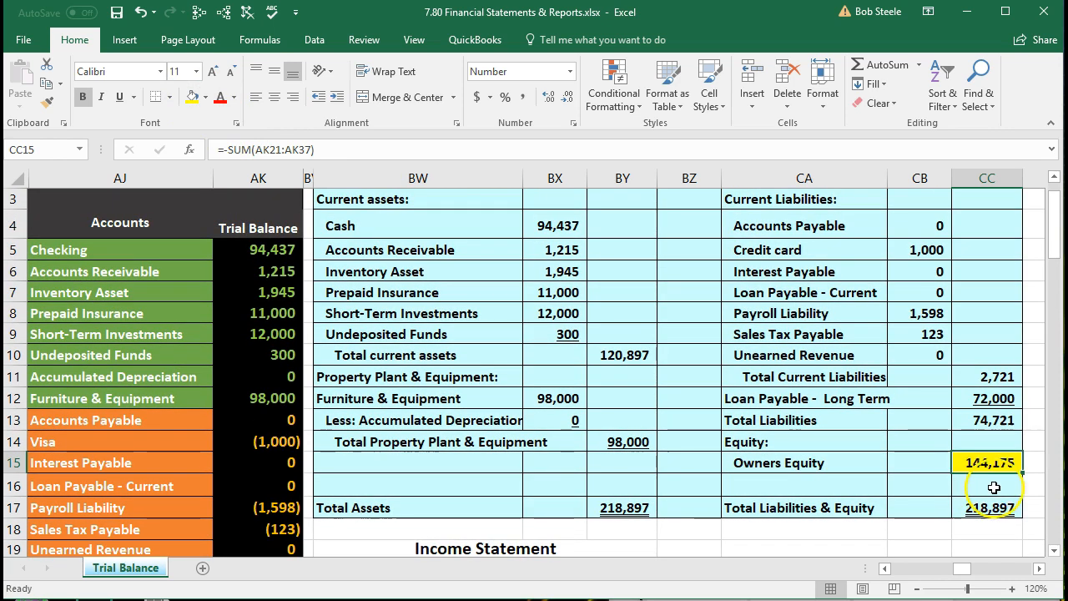
scroll(854, 453, down, 1)
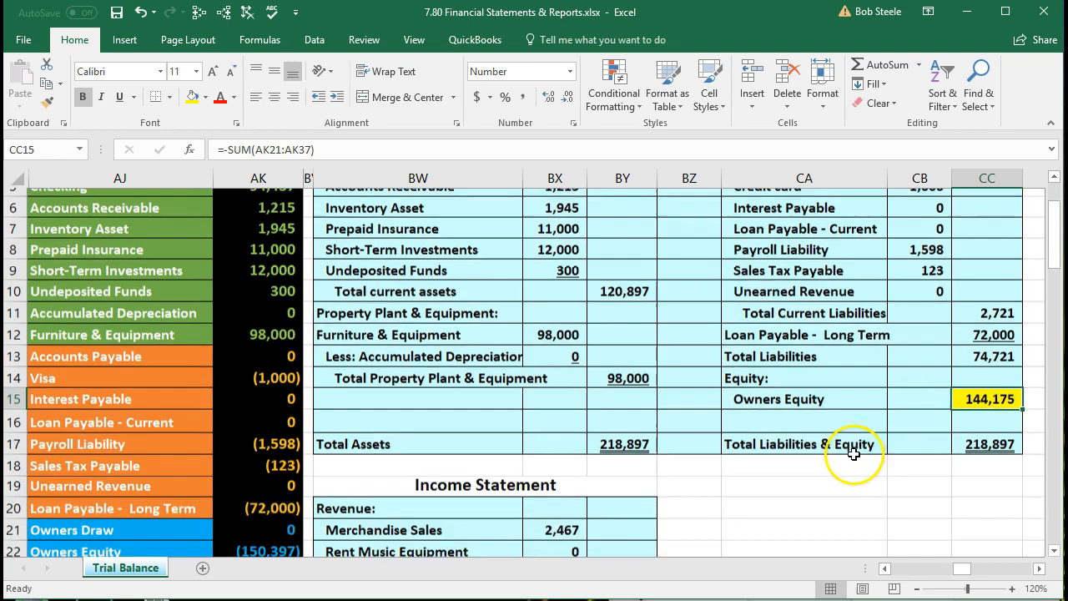
scroll(854, 453, down, 9)
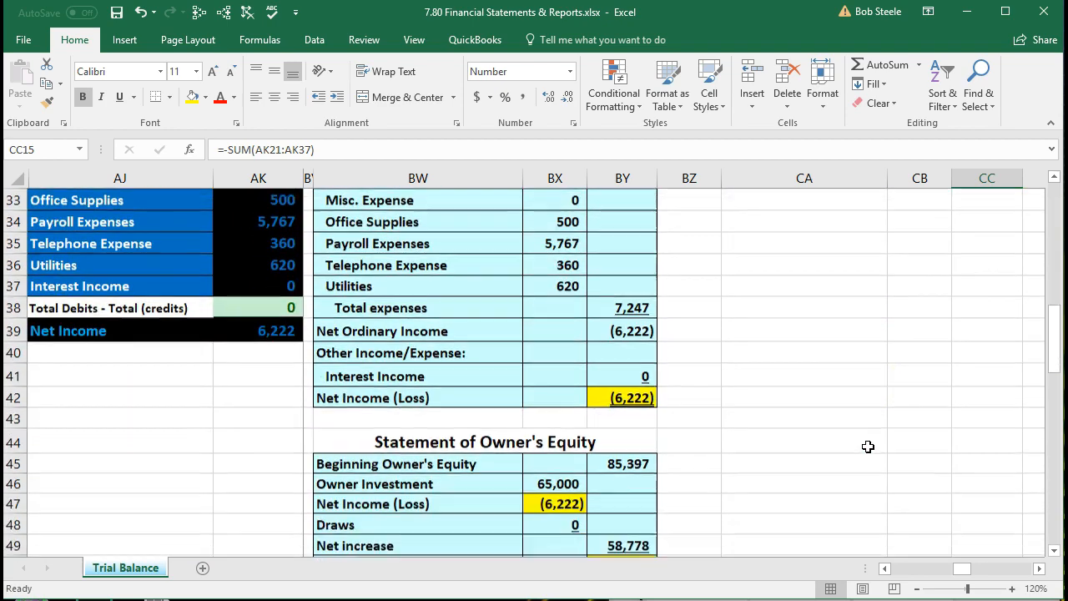
scroll(868, 446, down, 2)
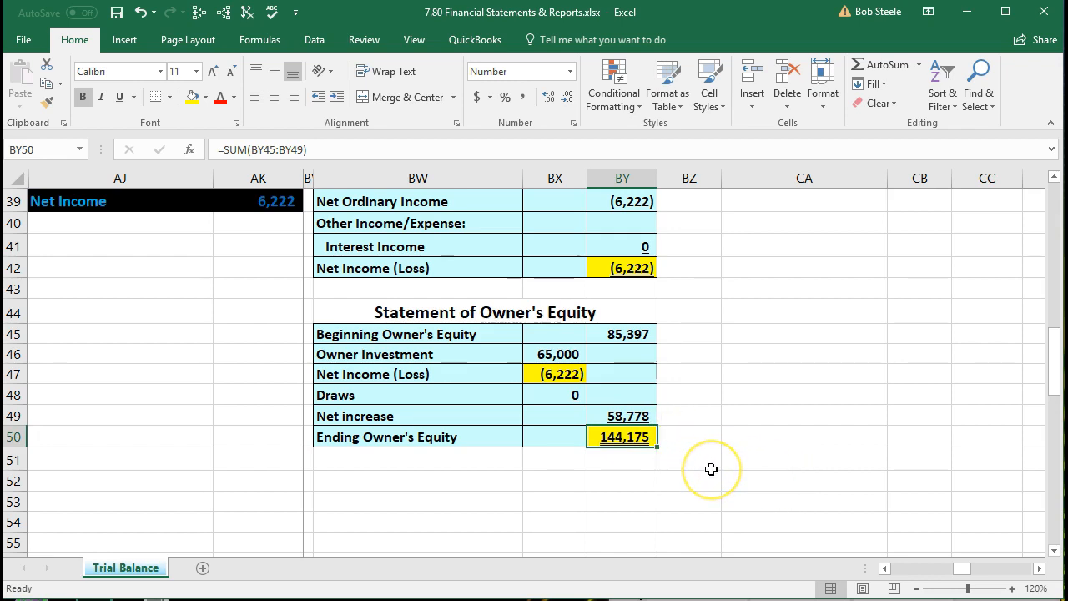
scroll(711, 467, up, 7)
scroll(715, 476, up, 3)
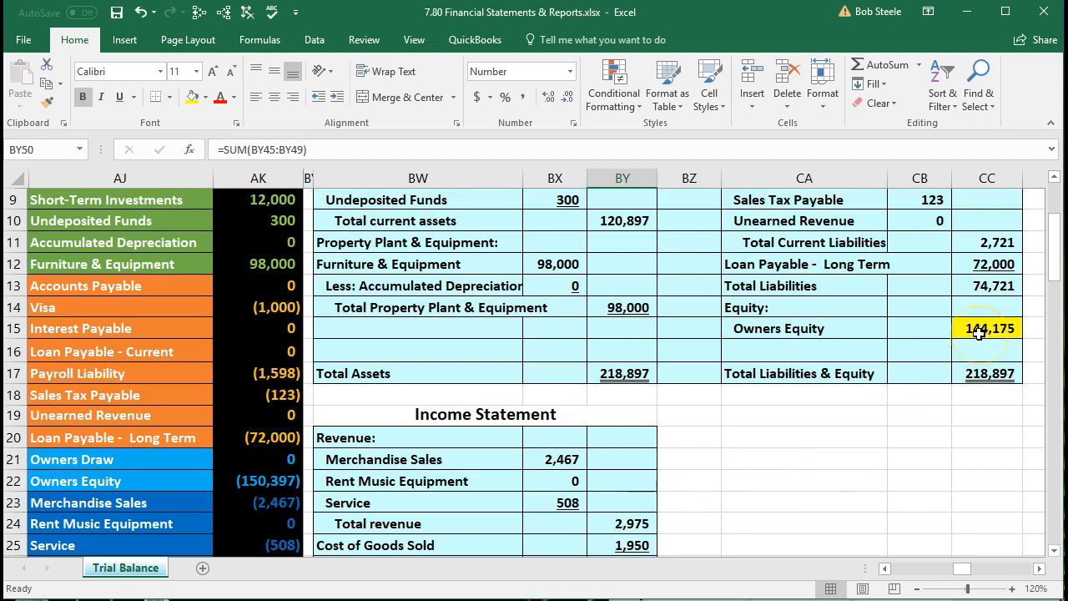
Inspect the formula behind the balance sheet's Owners Equity in CC15 and the trial balance range it covers.
double_click(978, 332)
scroll(526, 443, down, 3)
scroll(527, 444, down, 2)
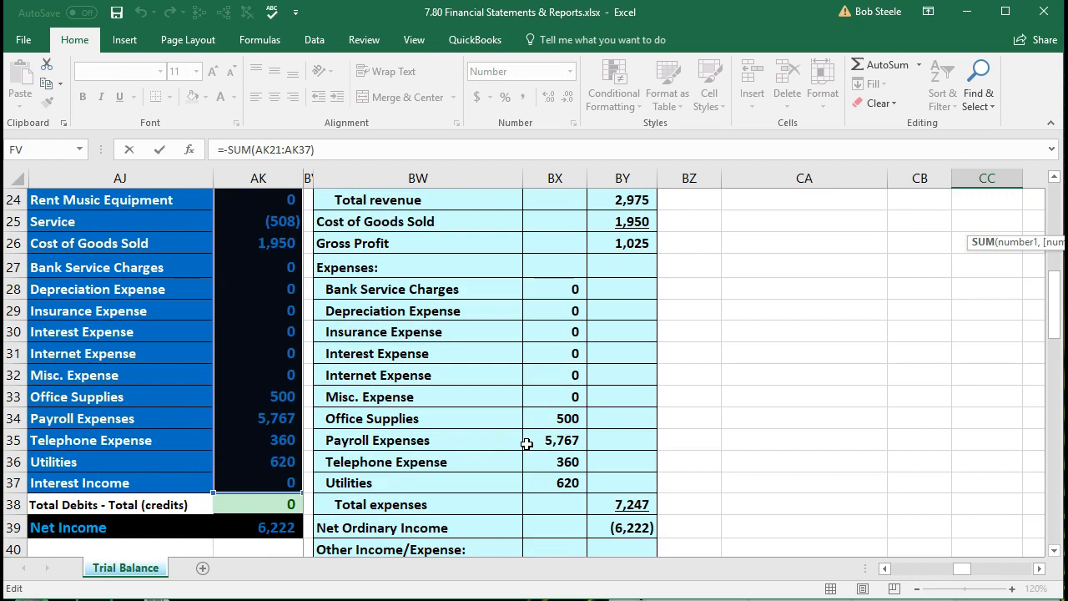
key(Return)
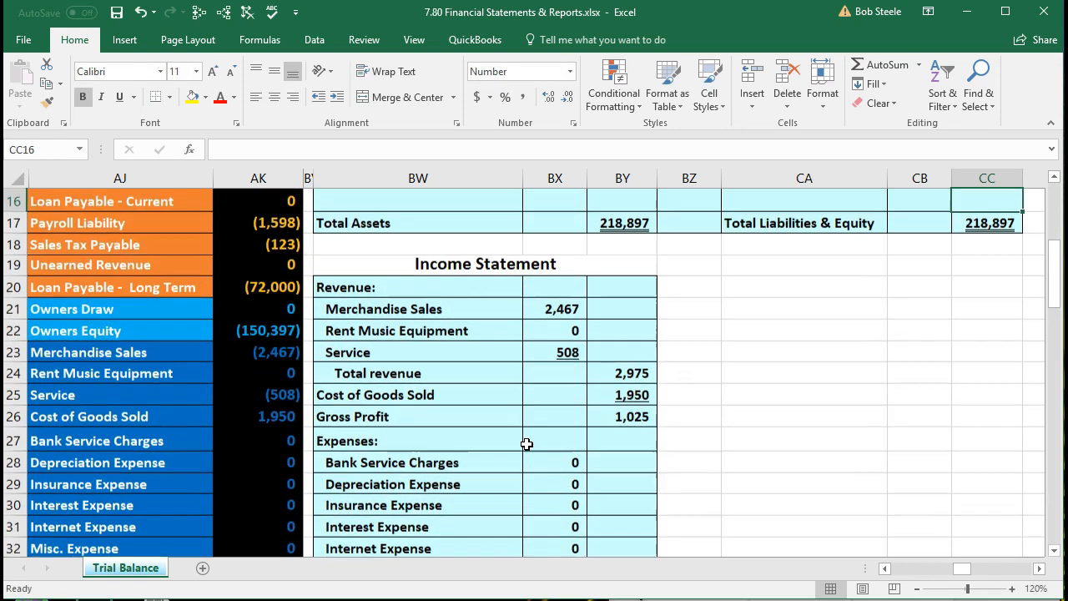
scroll(527, 444, up, 2)
click(958, 312)
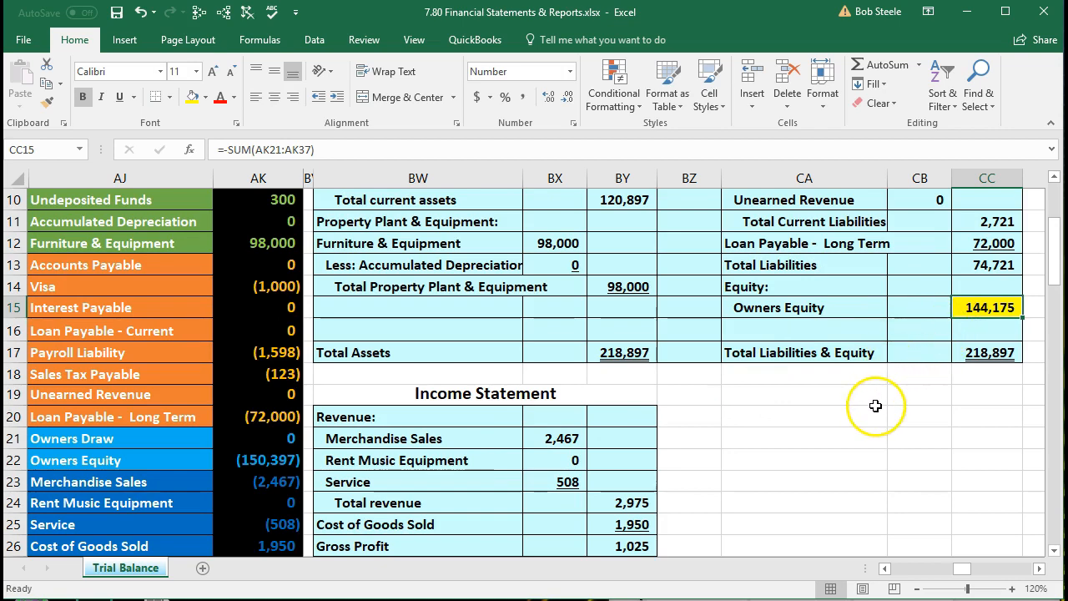
Check the sum of the income and expense accounts in AK23:AK37 against Net Income (Loss) in BY42.
scroll(876, 404, down, 3)
scroll(876, 406, down, 1)
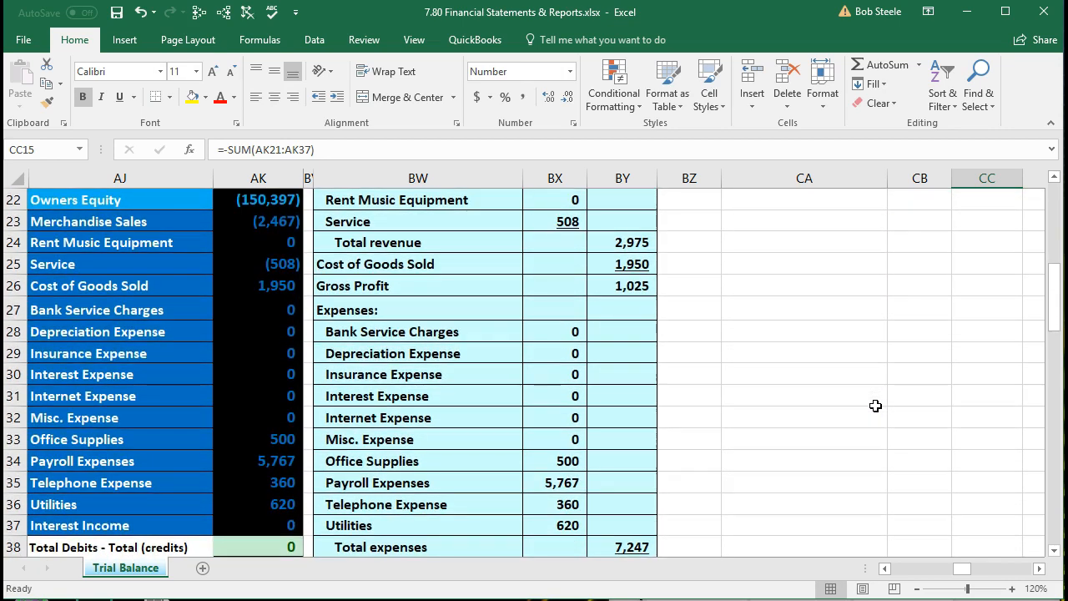
drag(282, 224, 281, 521)
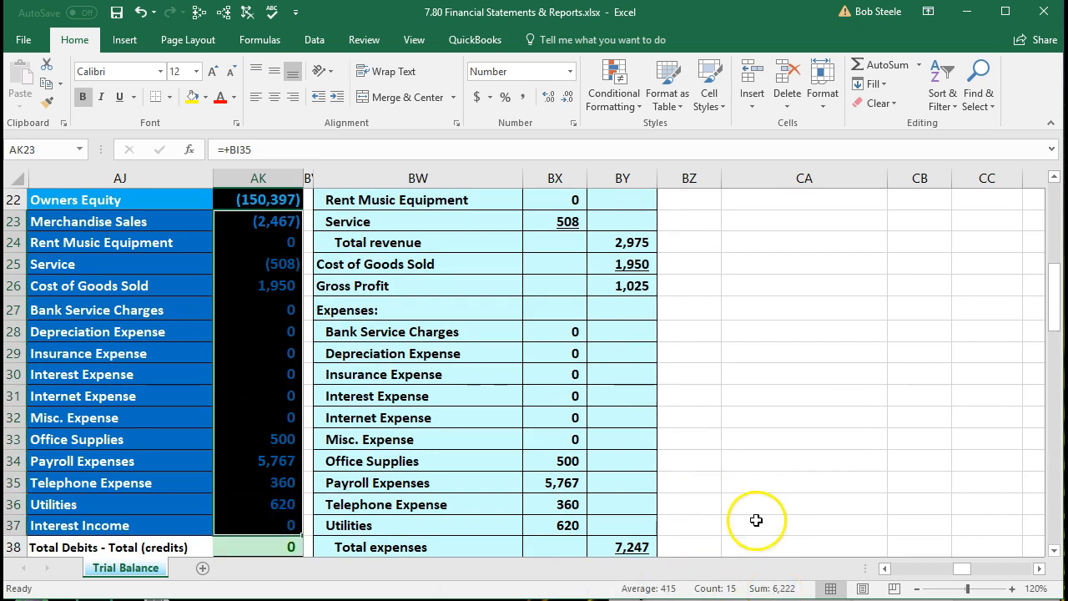
click(746, 477)
scroll(681, 510, down, 2)
click(648, 505)
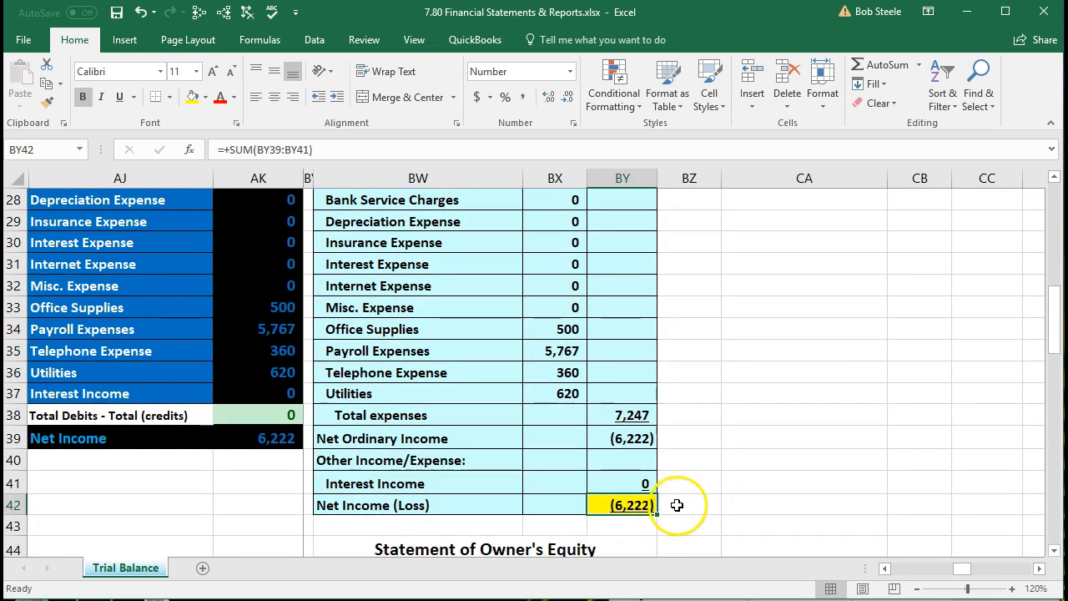
Check the combined trial balance amount of Owners Draw and Owners Equity in AK21:AK22.
scroll(676, 505, up, 1)
scroll(676, 505, up, 3)
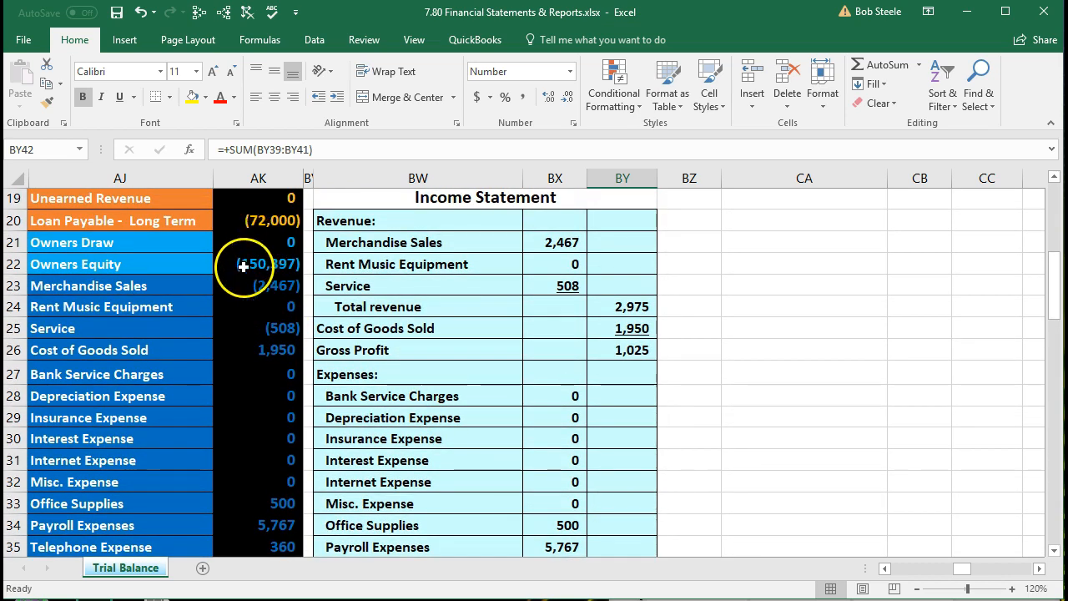
drag(255, 242, 250, 263)
scroll(434, 365, down, 6)
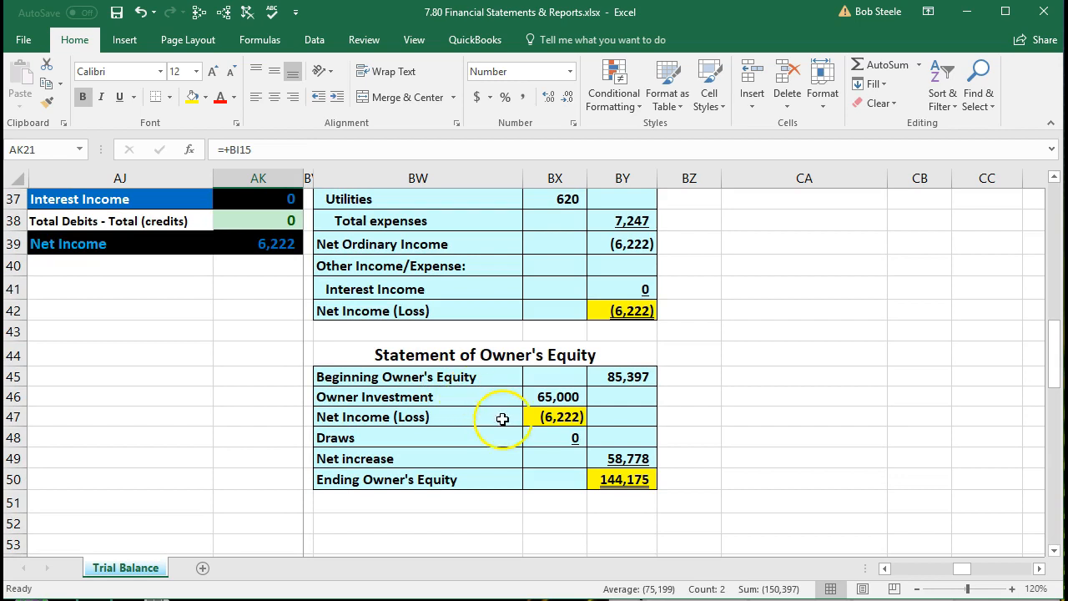
Review the Ending Owner's Equity formula in BY50, then compare it with the Owners Equity formula in CC15.
double_click(622, 479)
key(Return)
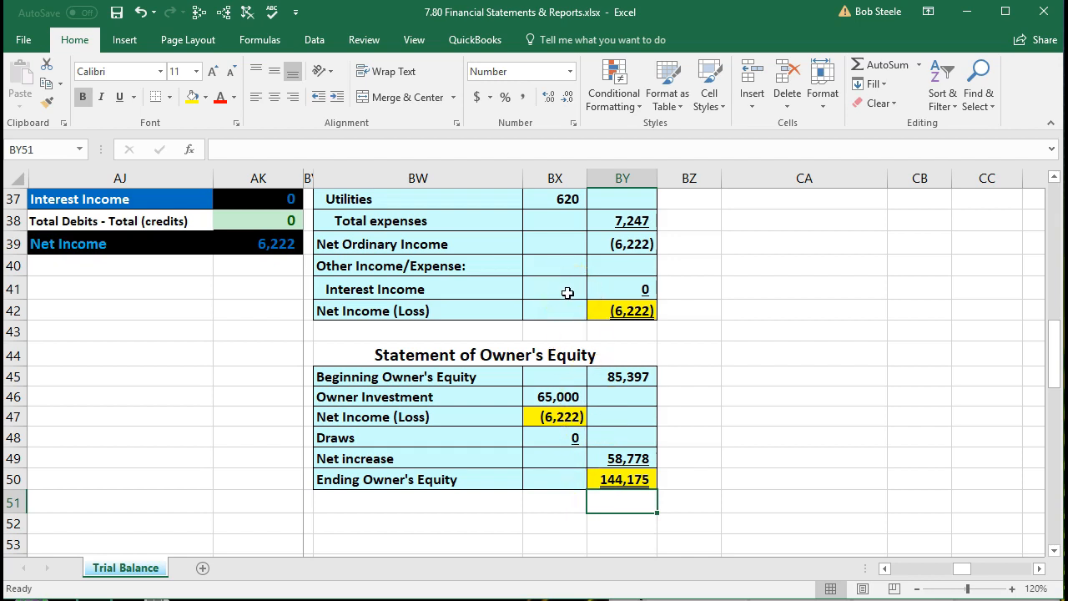
click(596, 477)
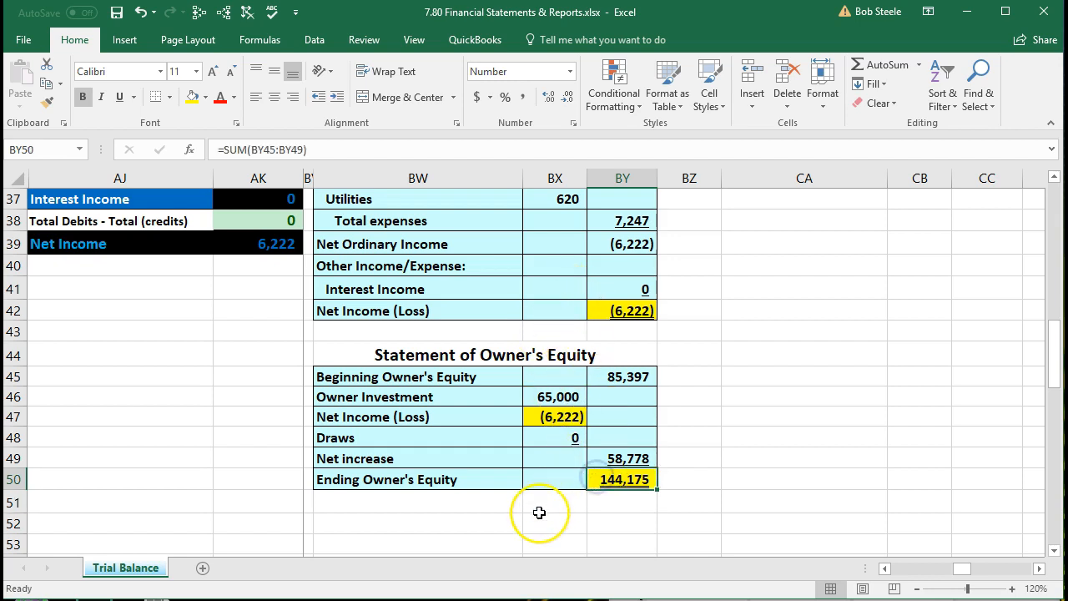
scroll(539, 513, up, 9)
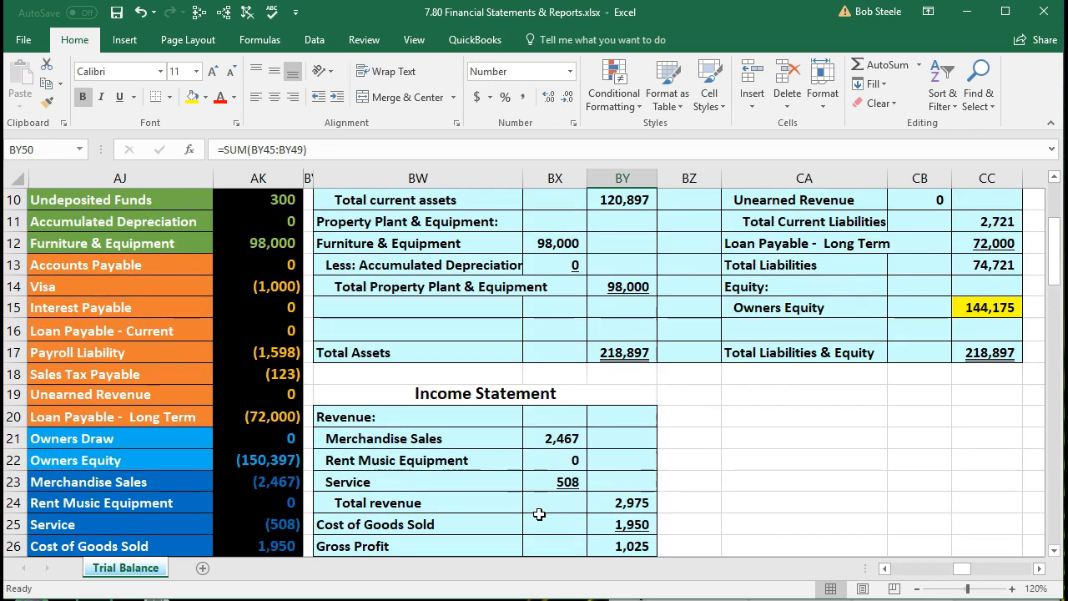
click(963, 308)
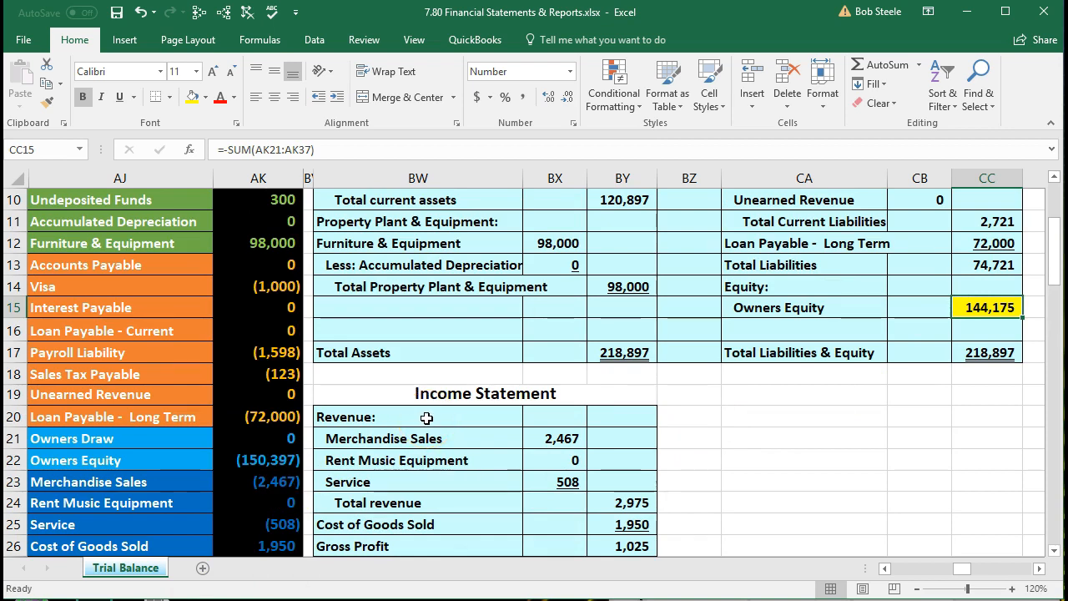
Examine the general ledger accounts beside the trial balance, working back from the balance sheet to the Checking account.
scroll(425, 418, up, 2)
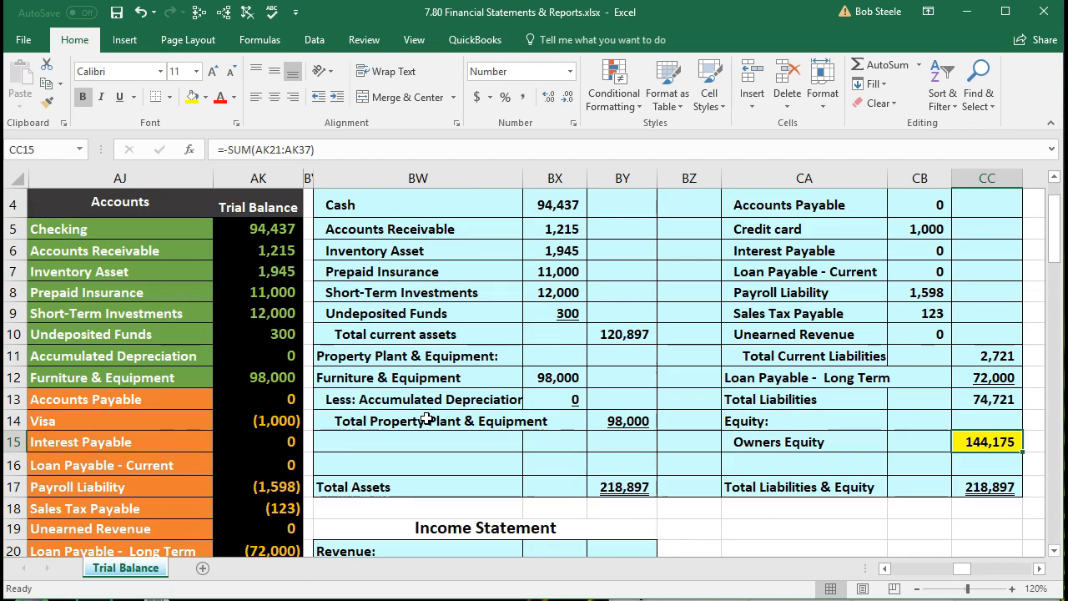
click(425, 373)
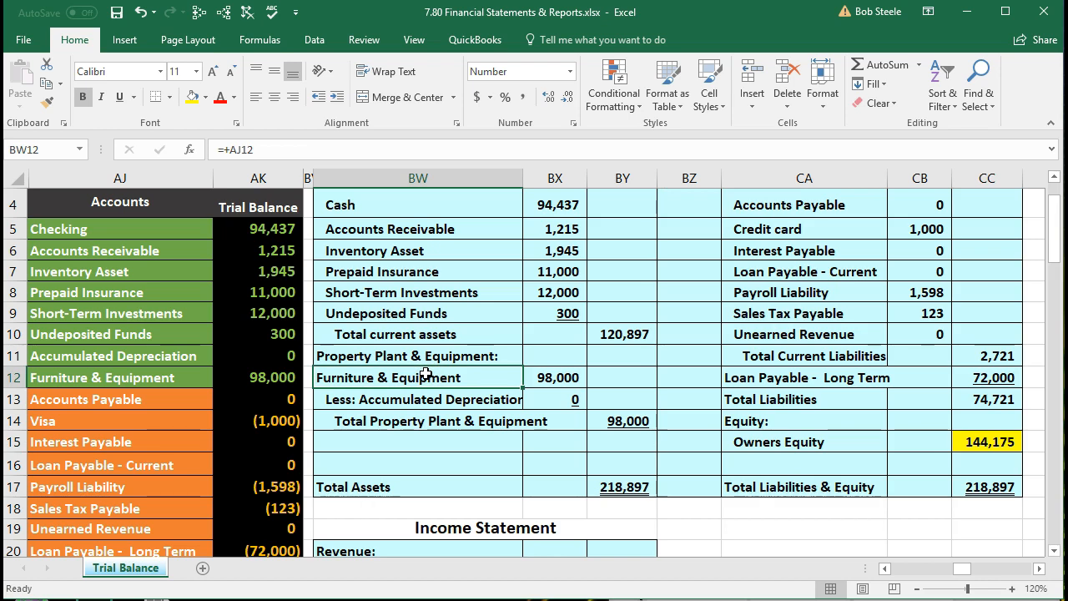
key(Left)
key(Left)
key(Left)
key(Left)
key(Left)
key(Left)
key(Left)
key(Left)
key(Left)
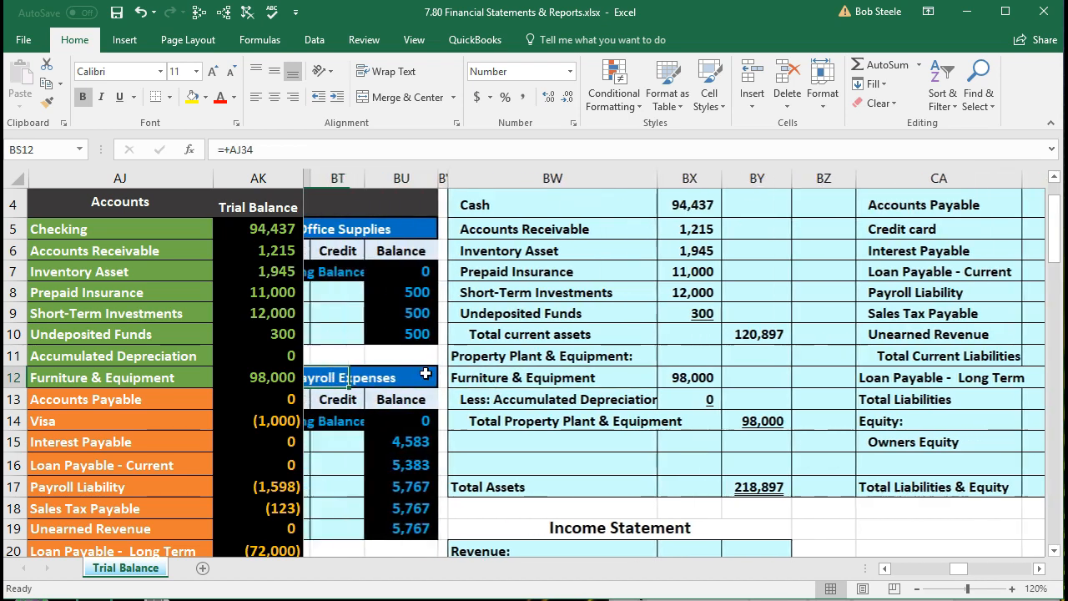
key(Left)
key(Left)
key(Left)
key(Left)
key(Left)
key(Left)
key(Left)
key(Left)
key(Left)
key(Left)
key(Left)
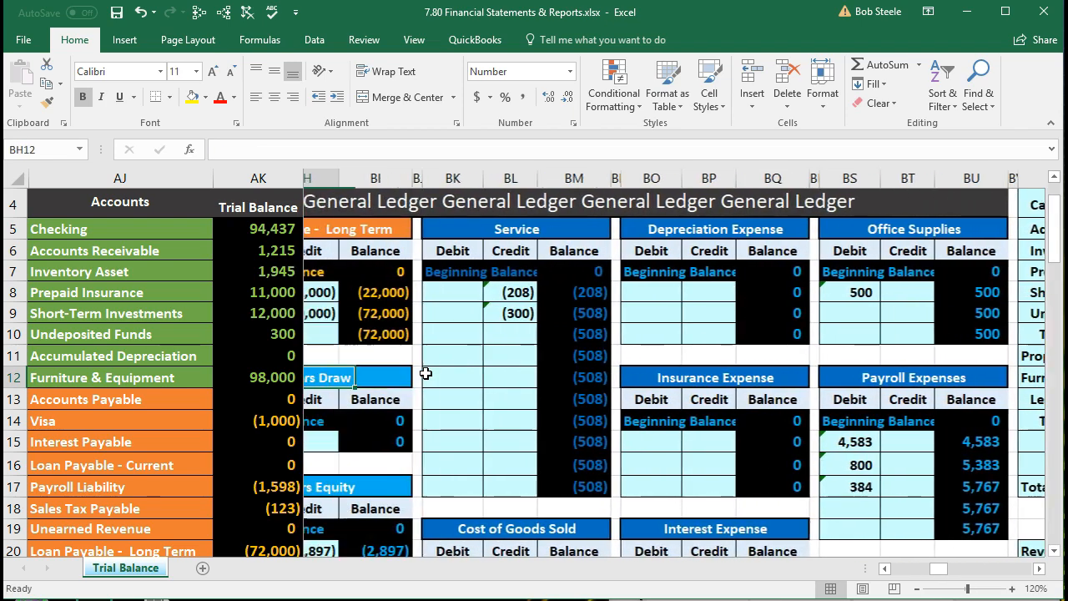
key(Left)
key(Left)
key(Left)
key(Left)
key(Left)
key(Left)
key(Left)
key(Left)
key(Left)
key(Left)
key(Left)
key(Left)
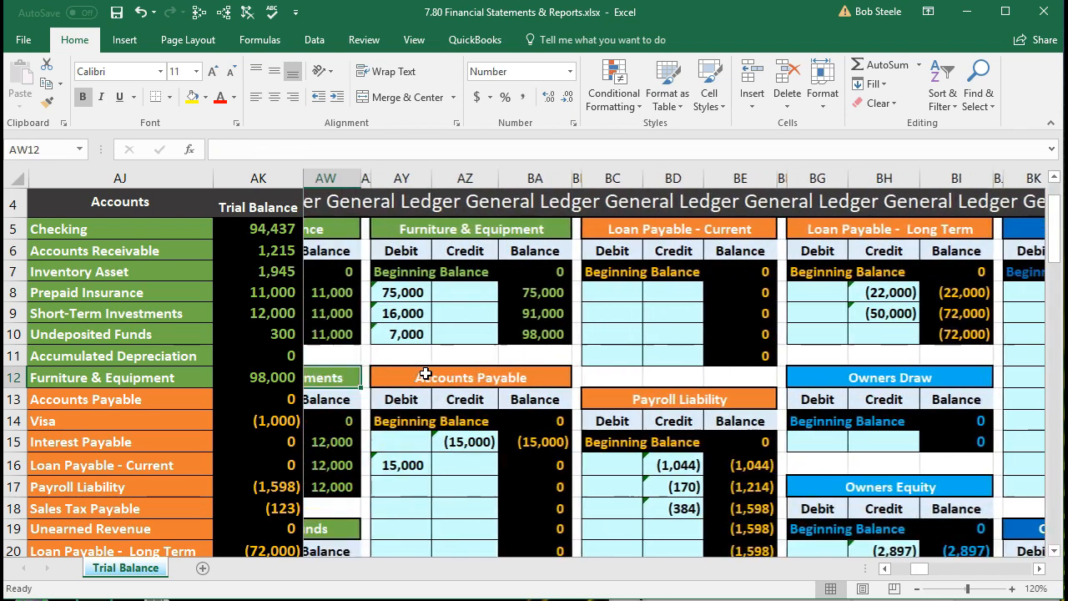
key(Left)
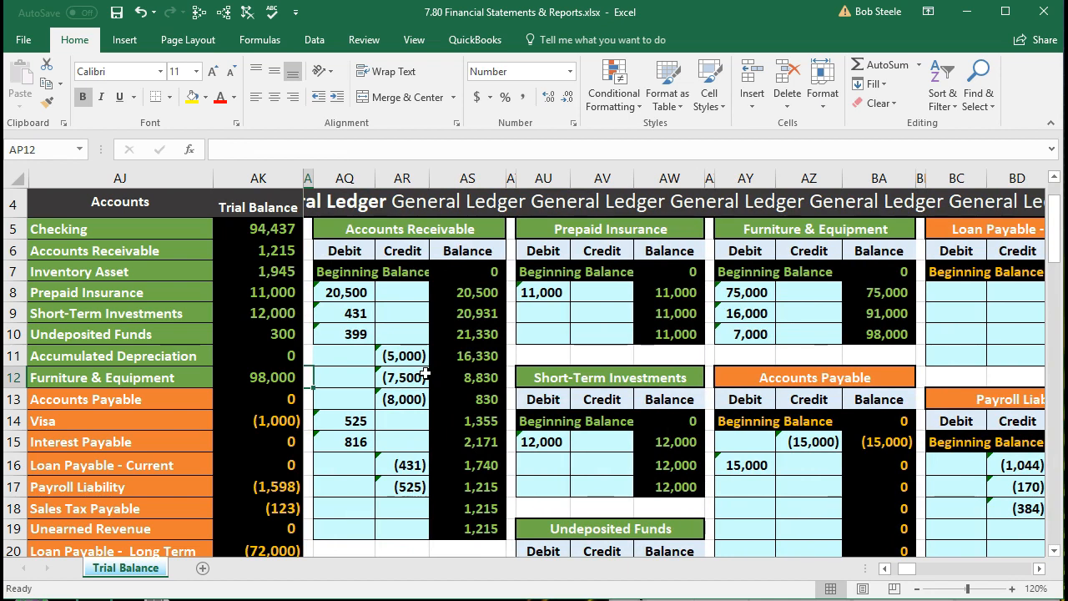
key(Left)
key(Left)
key(Left)
key(Left)
key(Left)
key(Left)
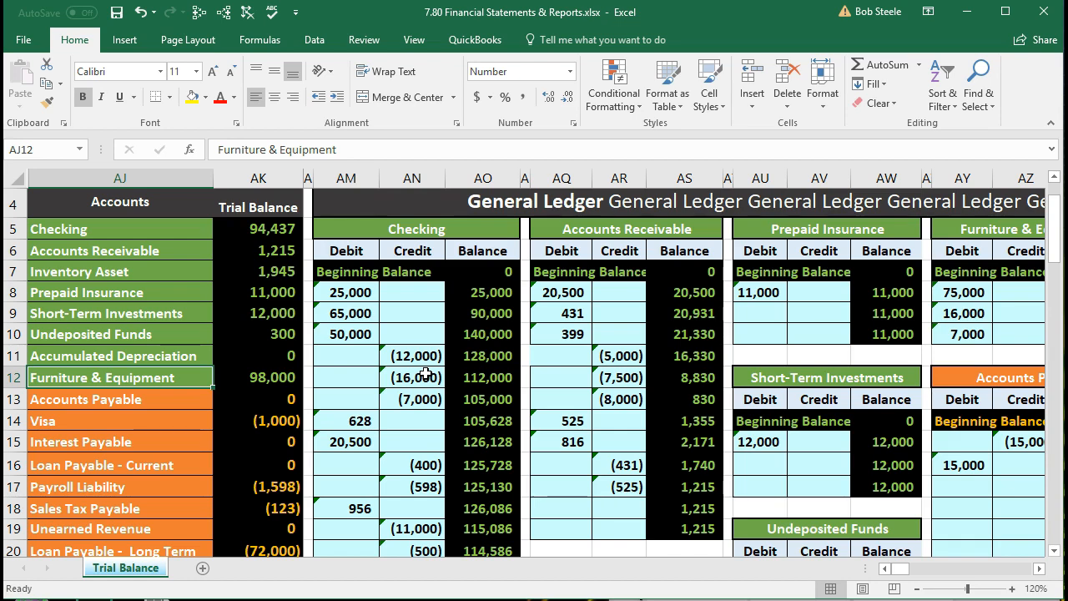
Return across the general ledger accounts to the balance sheet and review its assets, liabilities and equity from the heading down.
key(Right)
key(Right)
key(Right)
key(Right)
key(Right)
key(Right)
key(Right)
key(Right)
key(Right)
key(Right)
key(Right)
key(Right)
key(Right)
key(Right)
key(Right)
key(Right)
key(Right)
key(Right)
key(Right)
key(Right)
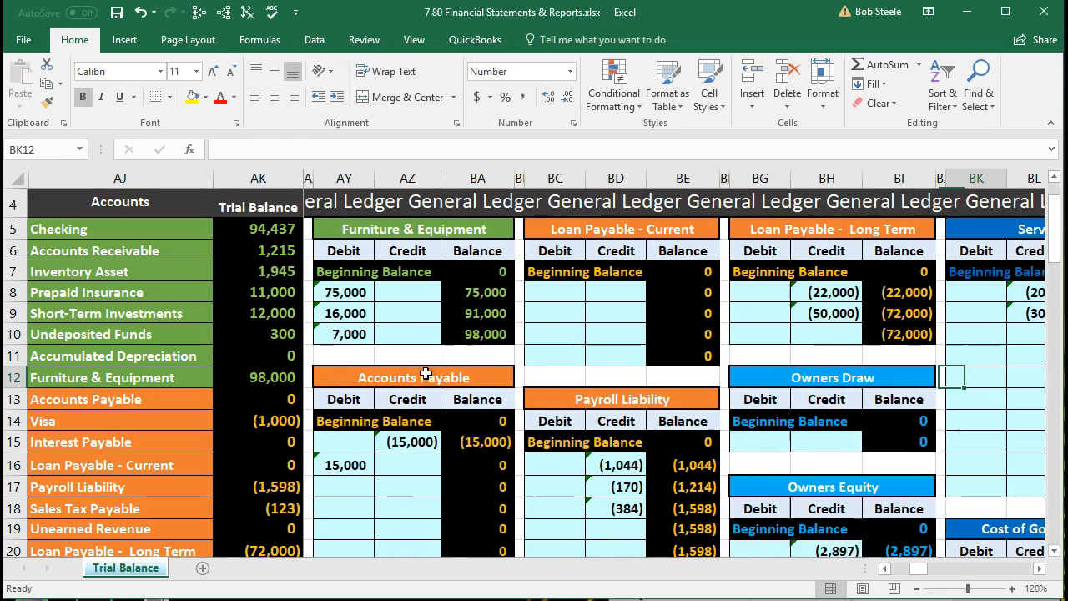
key(Right)
key(Right)
key(Right)
key(Right)
key(Right)
key(Right)
key(Right)
key(Right)
key(Right)
key(Right)
key(Right)
key(Right)
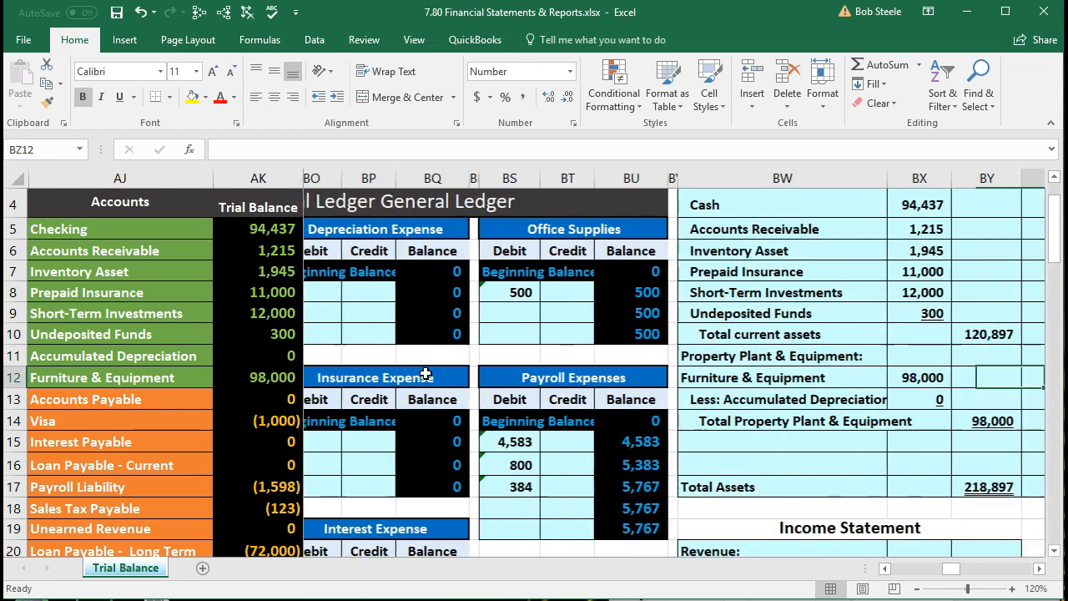
key(Right)
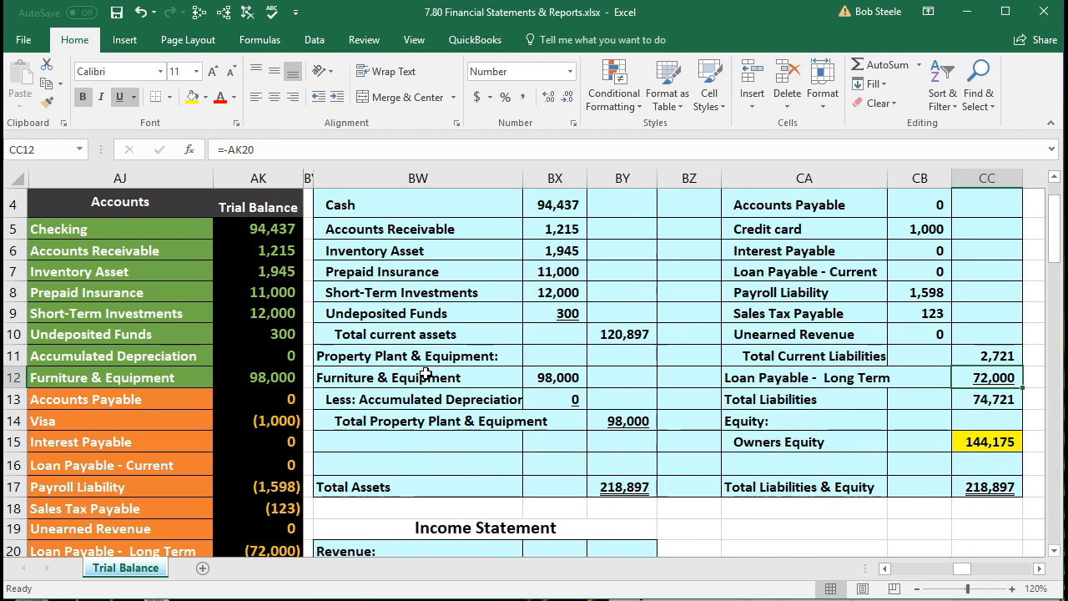
scroll(480, 470, up, 1)
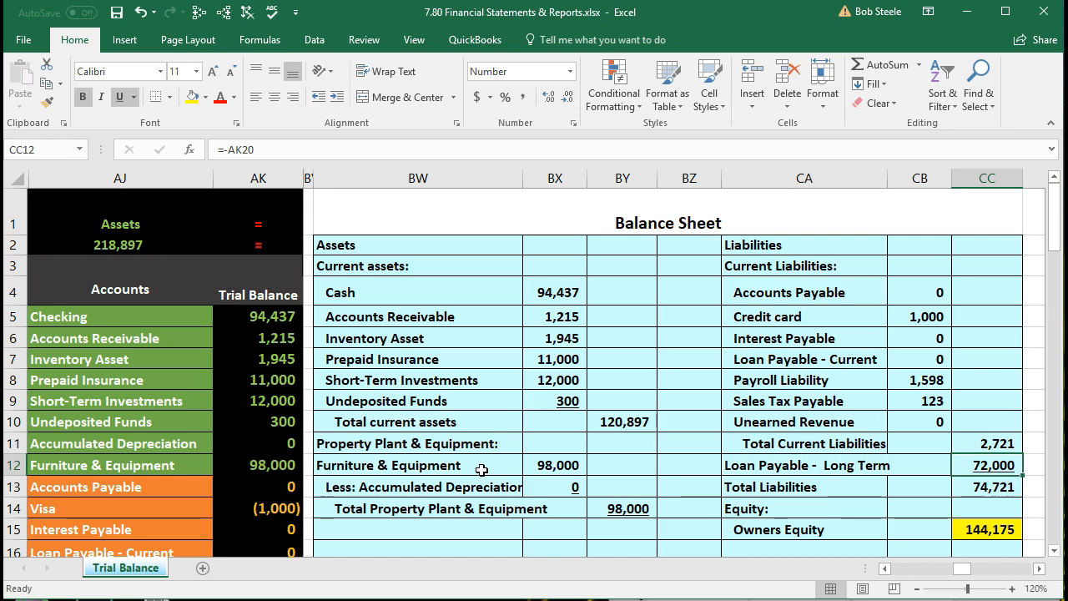
click(399, 488)
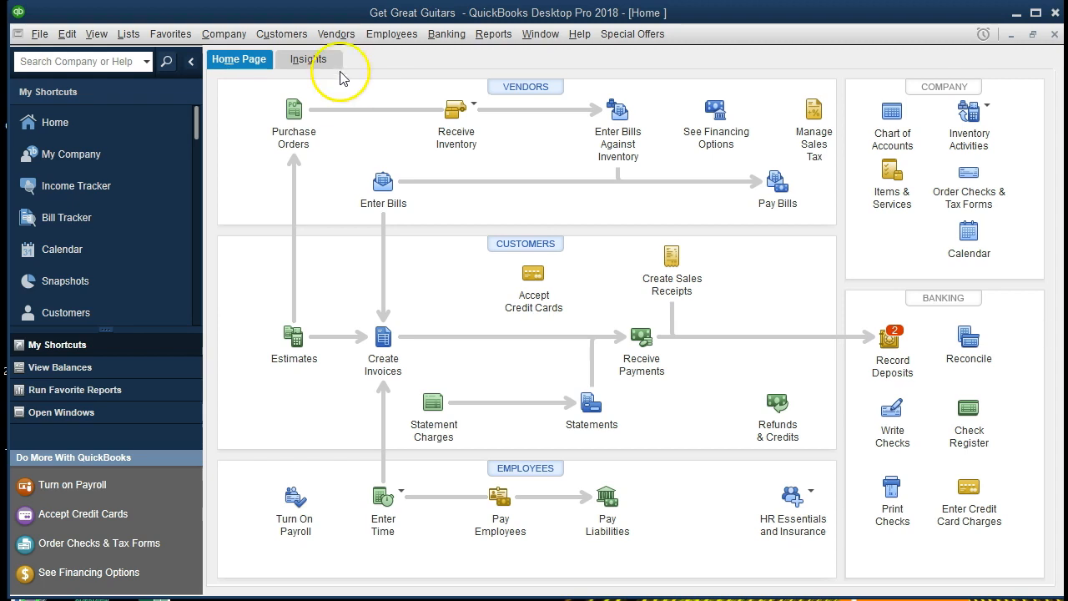
Show the list of open windows for the Get Great Guitars company file.
click(45, 37)
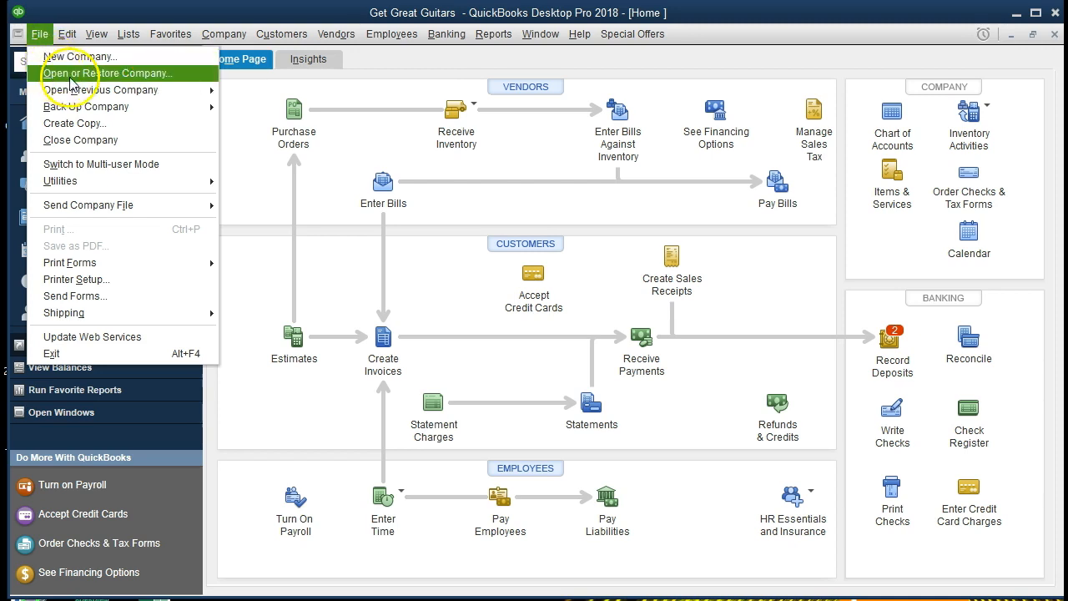
click(242, 181)
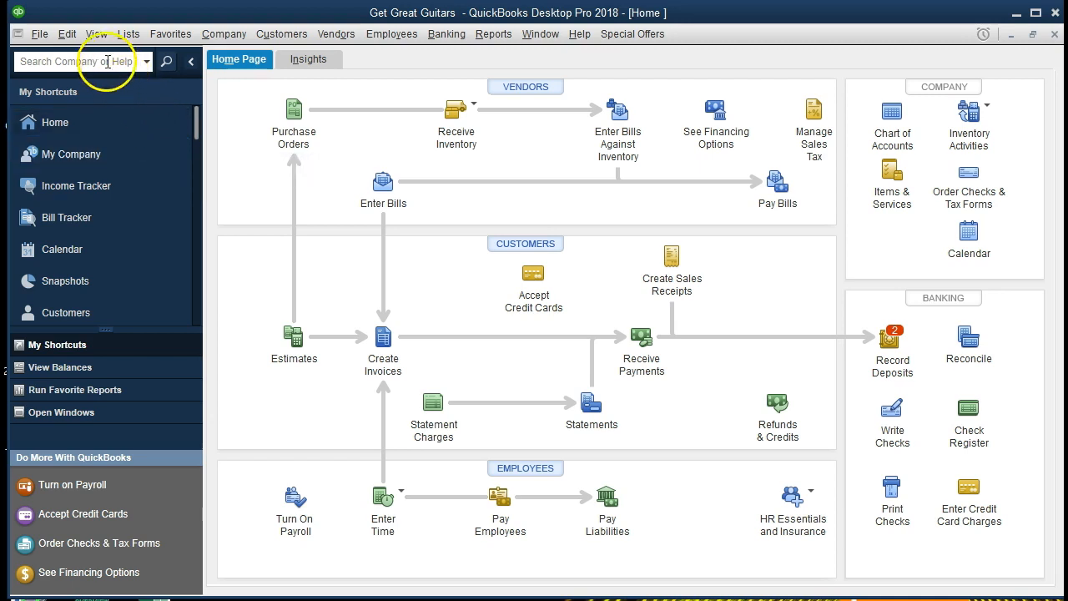
click(96, 35)
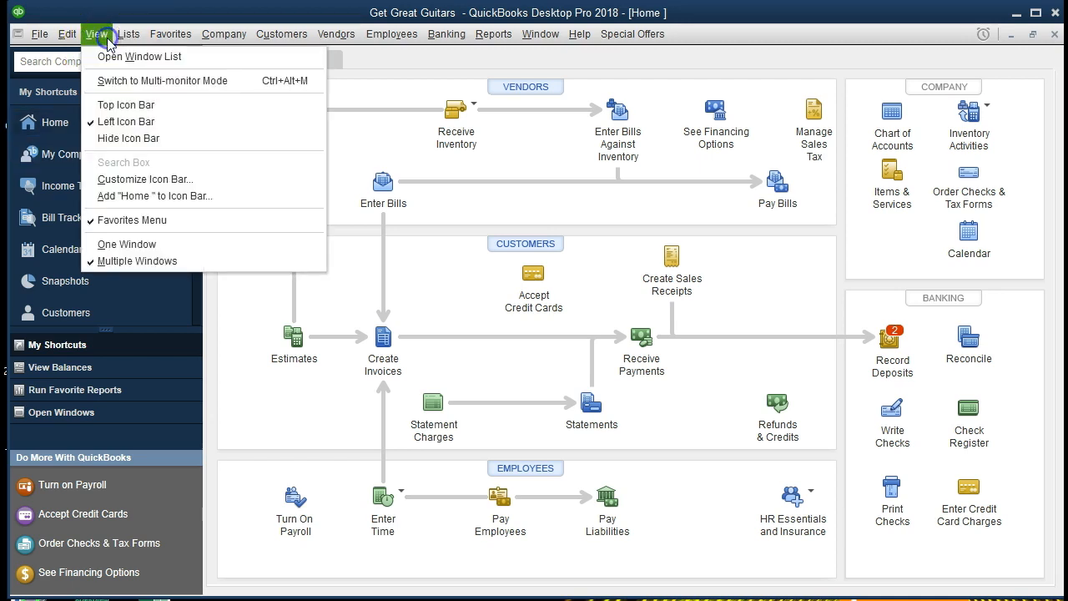
click(218, 59)
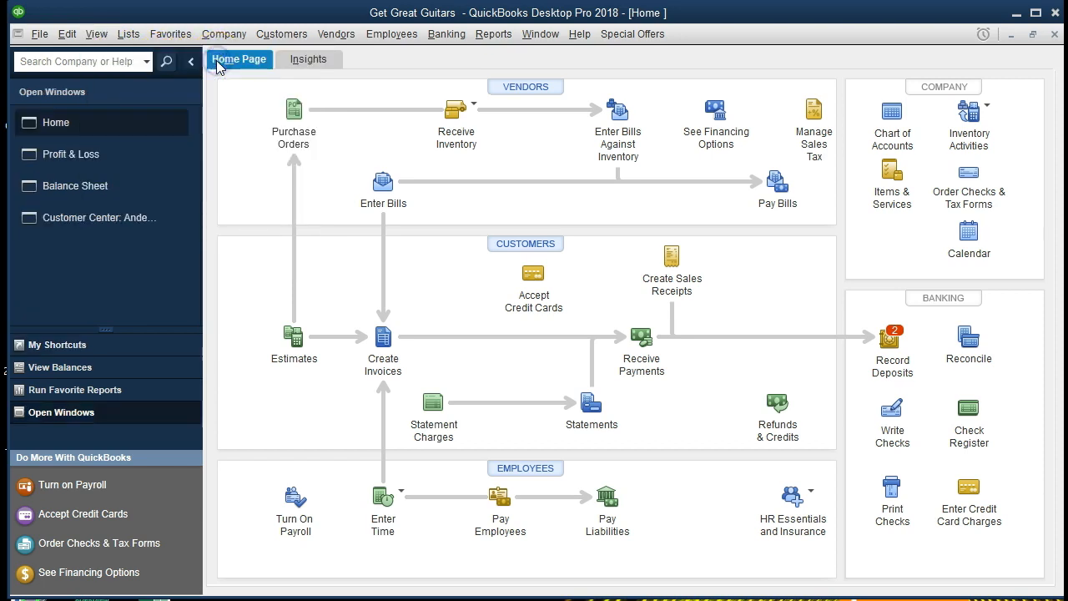
Close the Profit & Loss, Home, Customer Center and Balance Sheet windows, and reopen the Home Page.
click(118, 155)
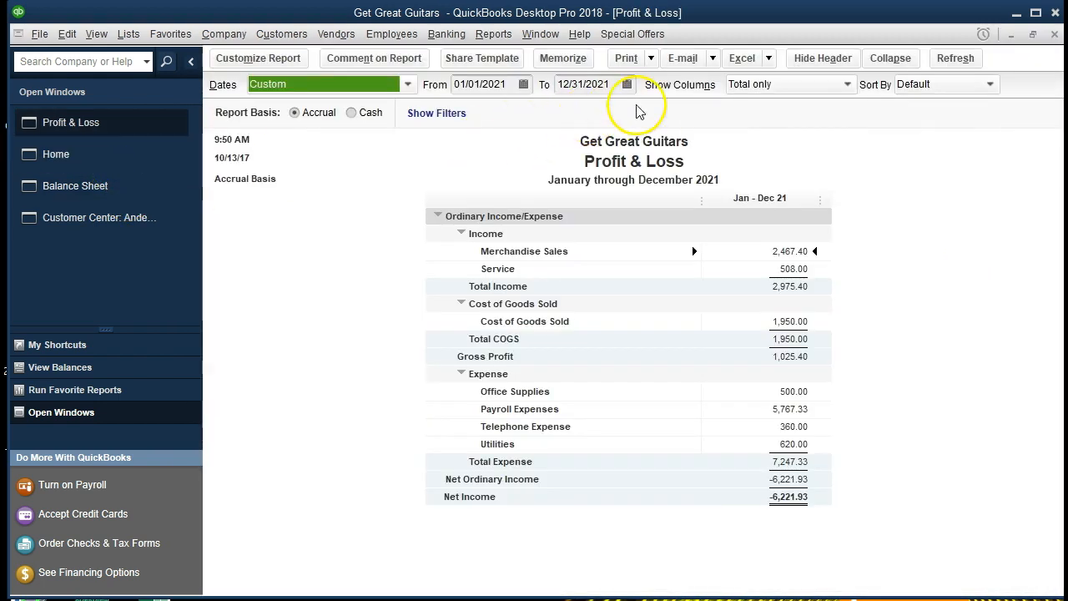
click(1054, 34)
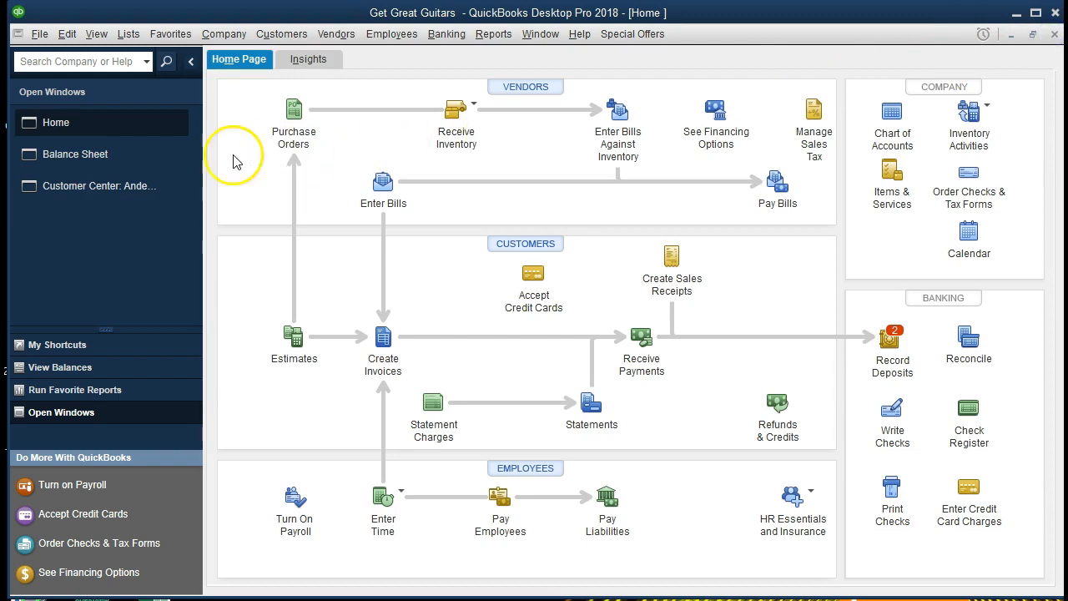
click(1054, 35)
click(117, 154)
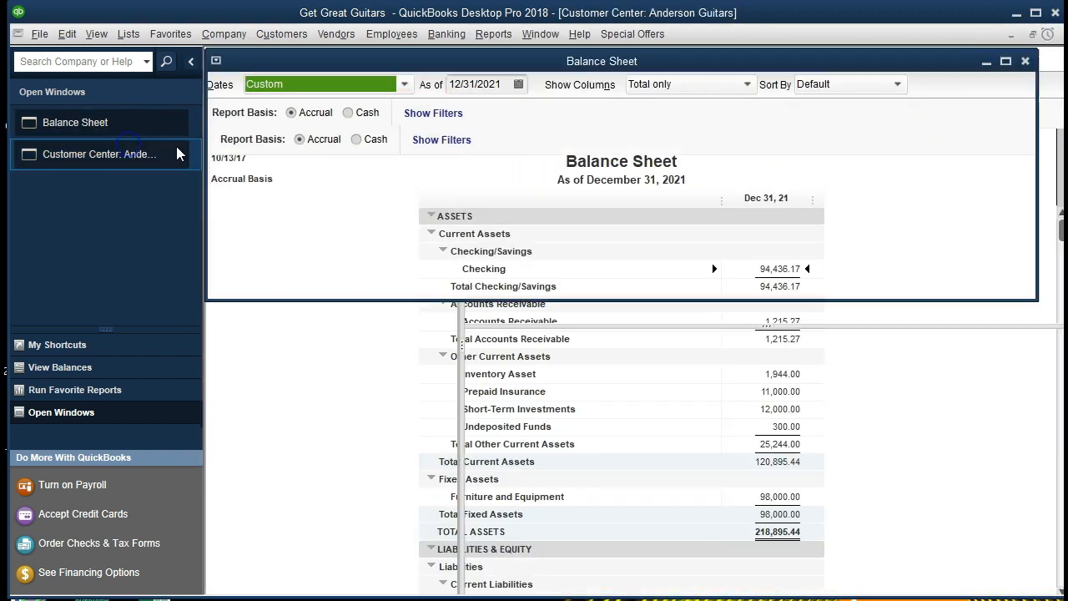
click(1055, 34)
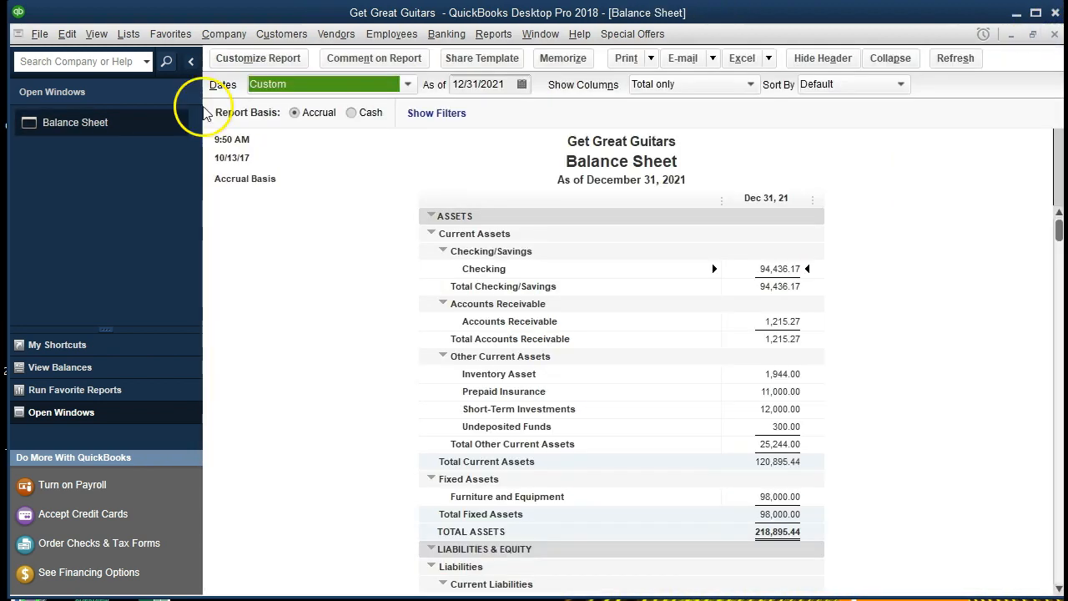
click(1055, 35)
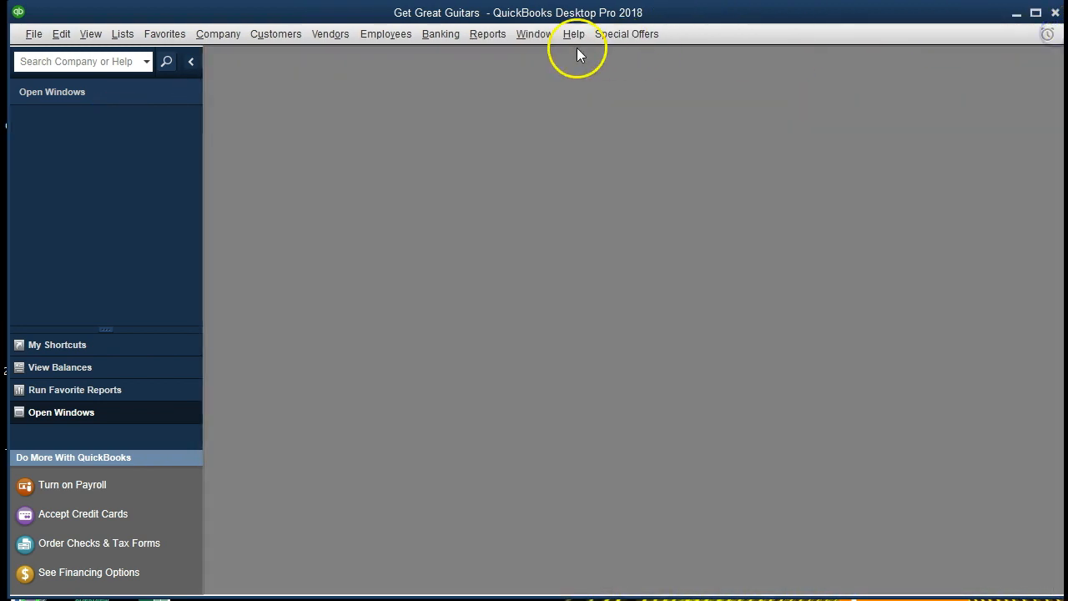
click(226, 37)
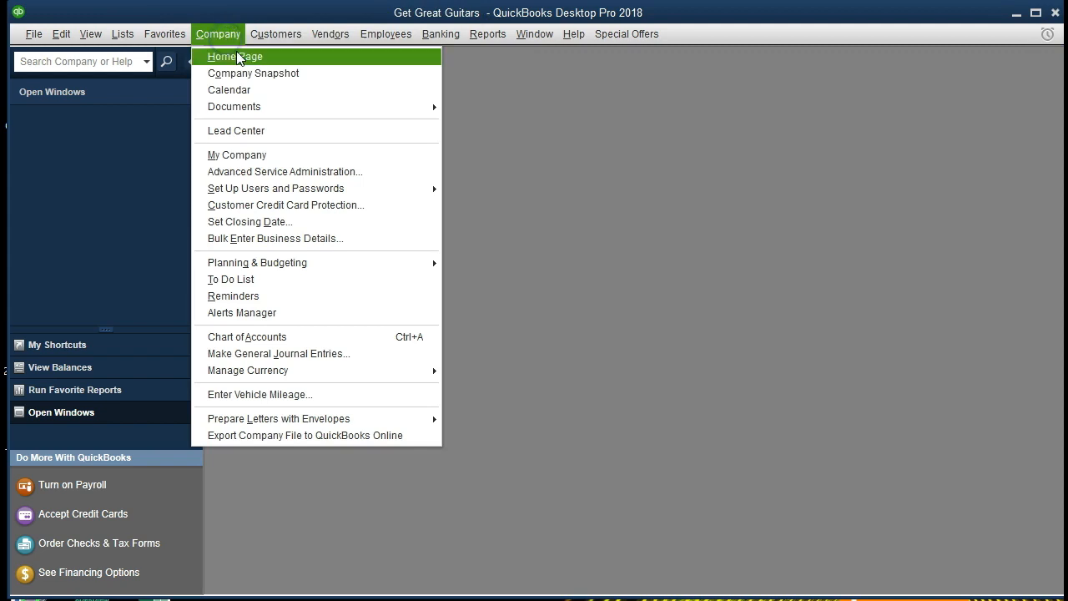
click(268, 55)
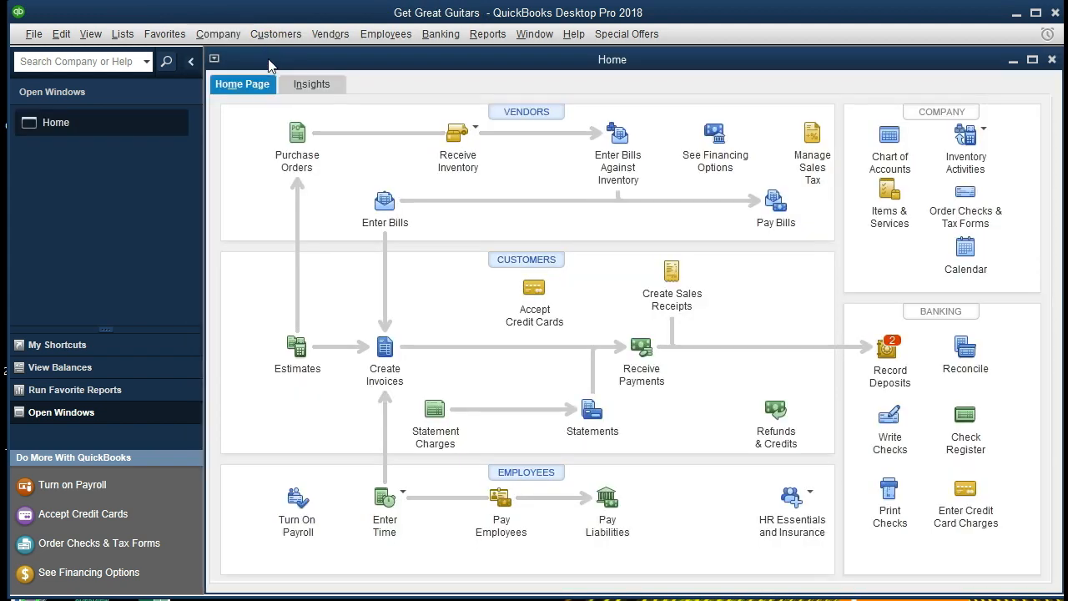
Maximize the Home window and run the Balance Sheet Standard report for Get Great Guitars.
click(1032, 59)
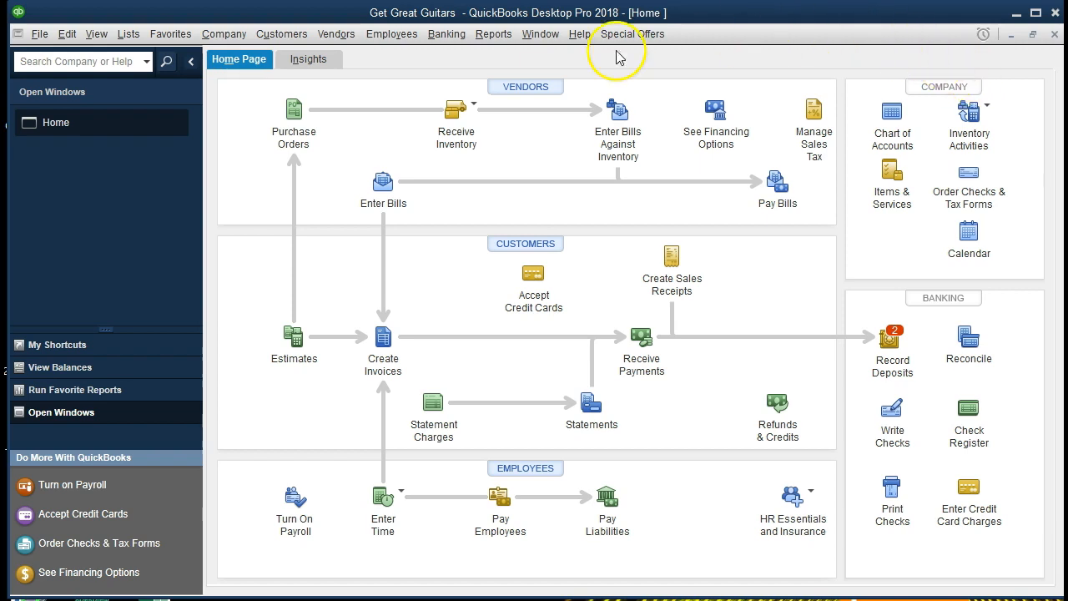
click(496, 36)
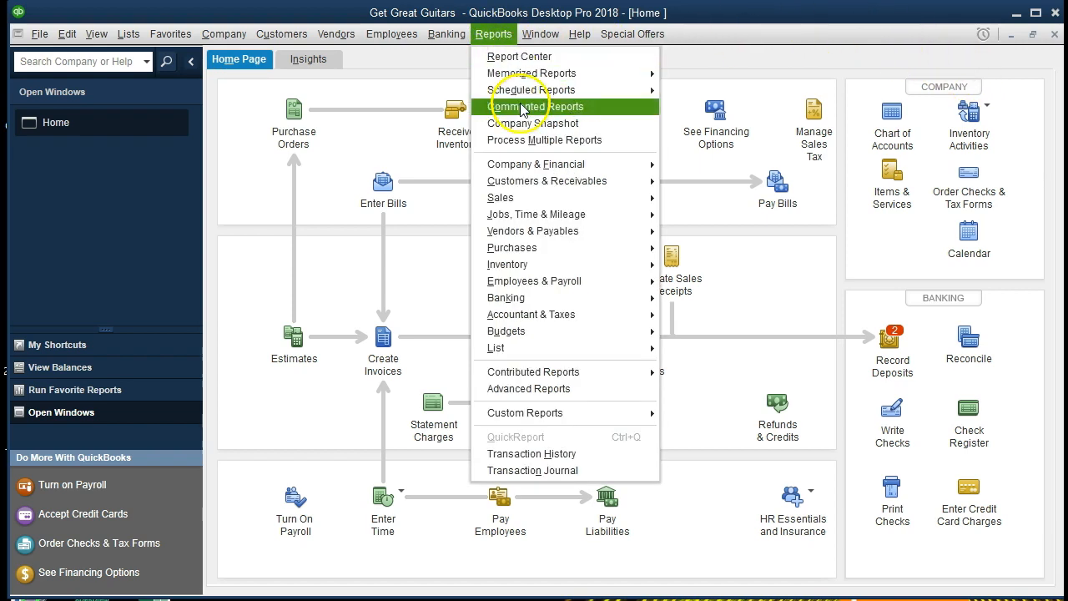
mouse_move(595, 174)
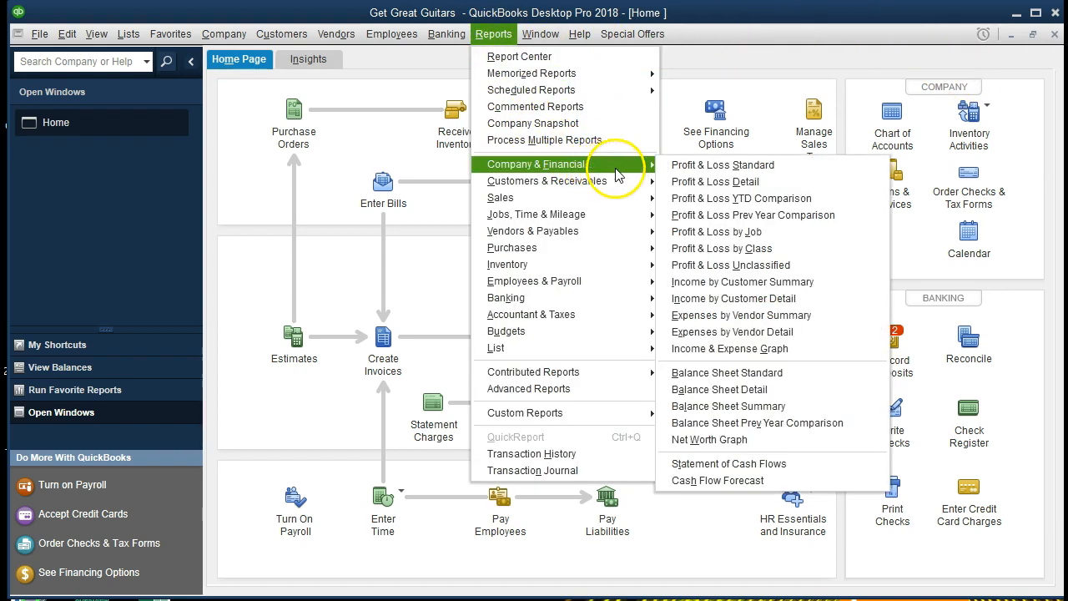
click(808, 378)
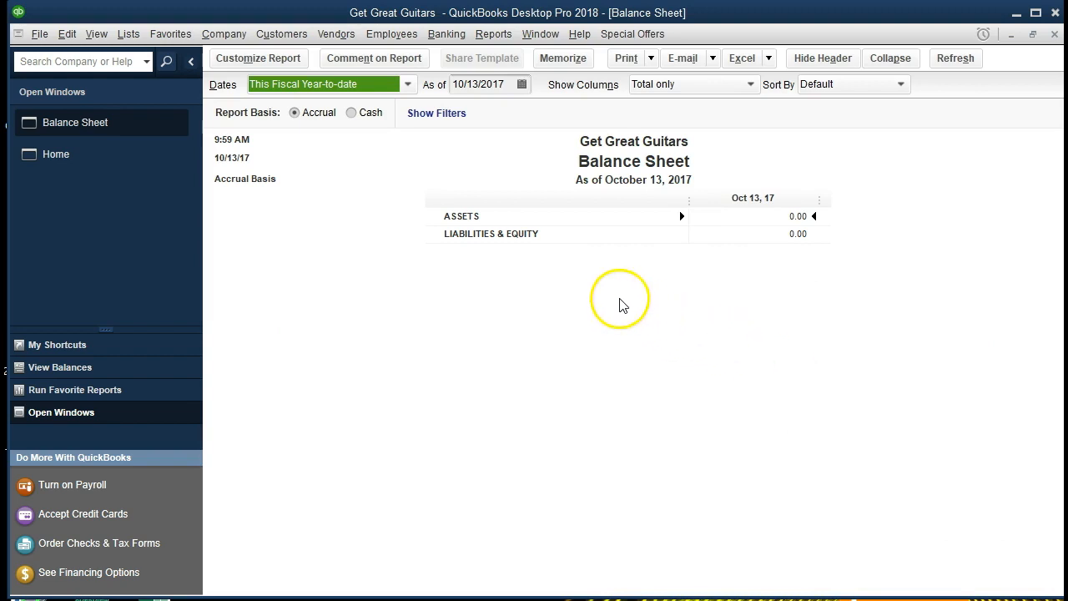
Customize the balance sheet's report date range to run from 01/01/2021 to 12/31/2021.
click(295, 58)
key(Tab)
text(01/01/20)
text(17)
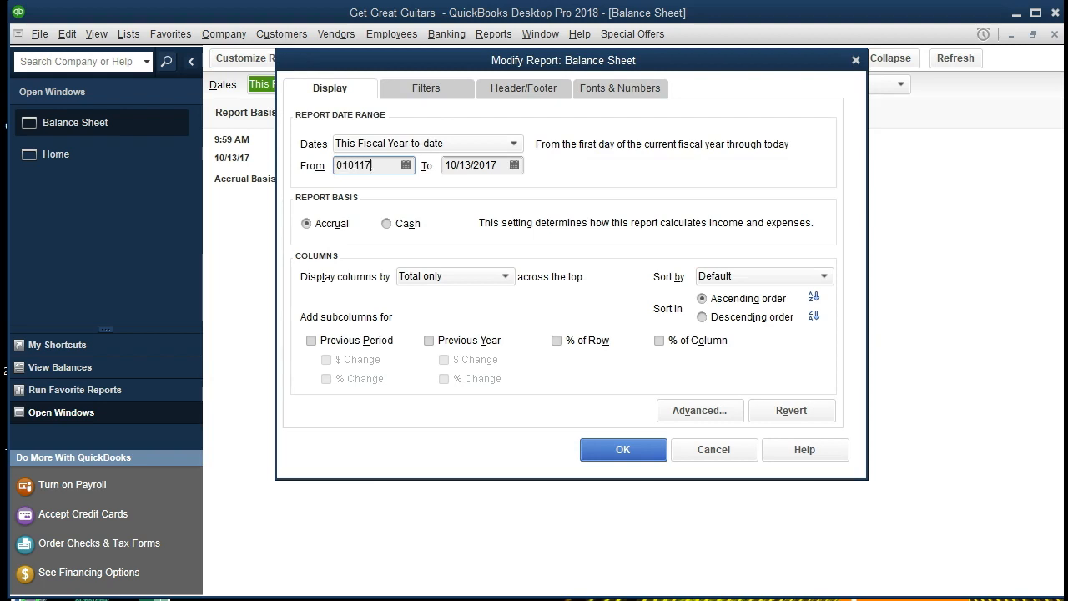
key(Tab)
click(388, 165)
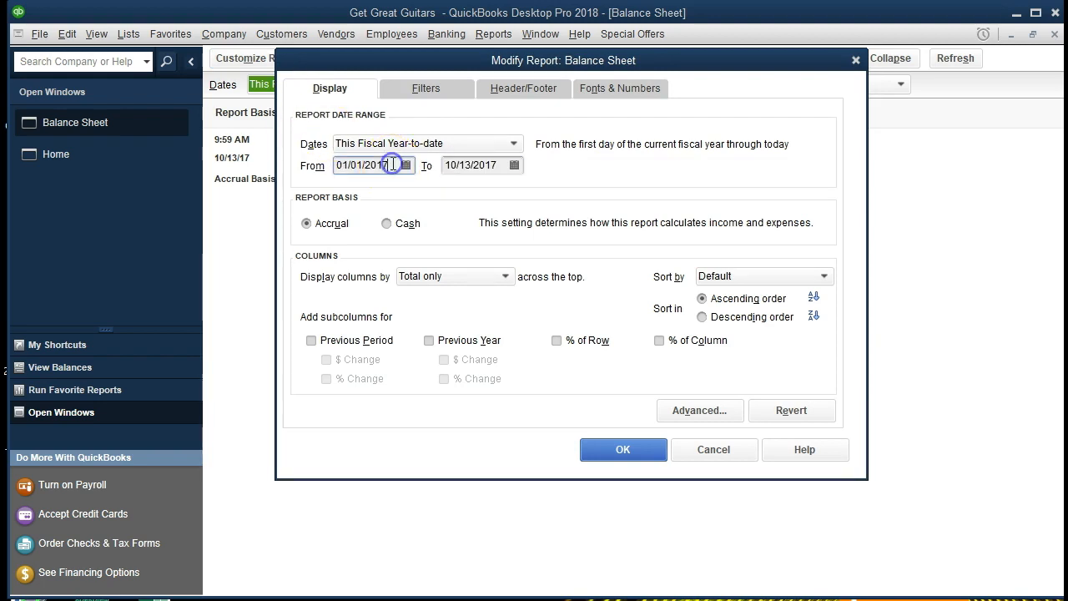
key(BackSpace)
key(BackSpace)
text(21)
key(Tab)
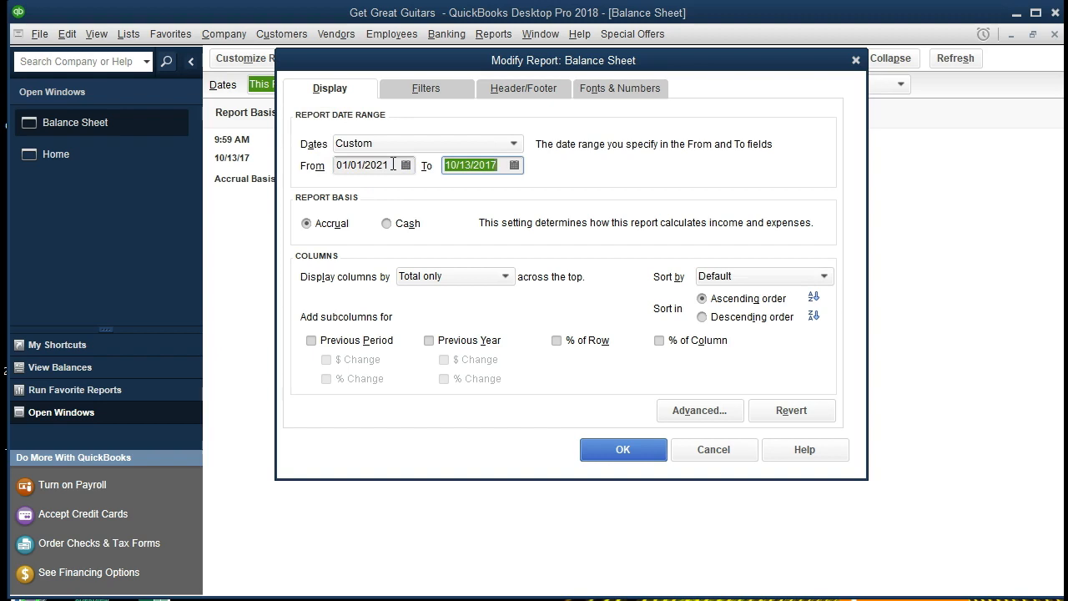
text(123121)
key(Tab)
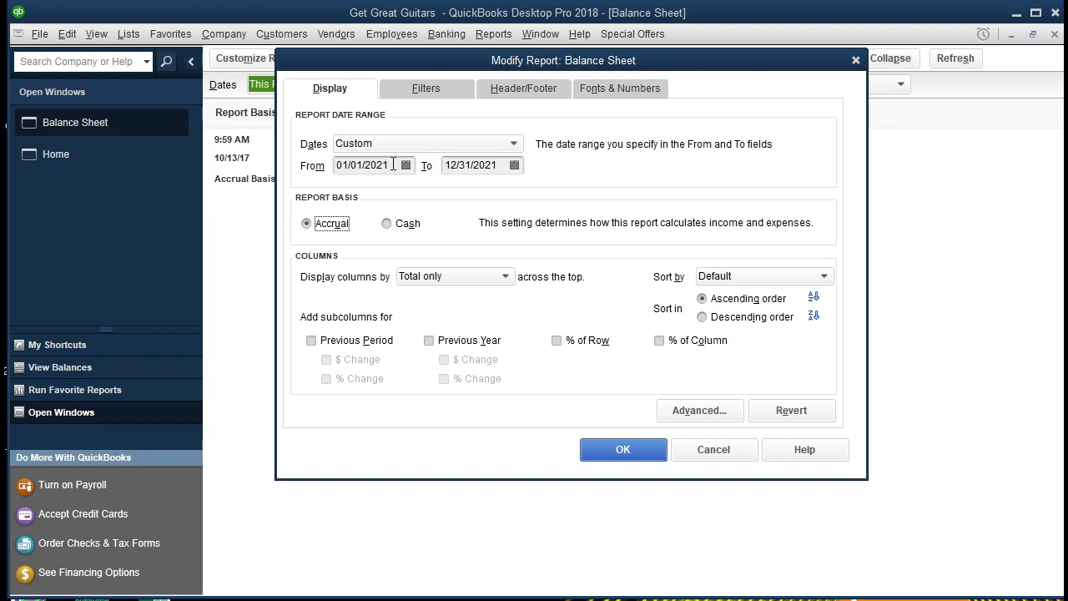
click(597, 451)
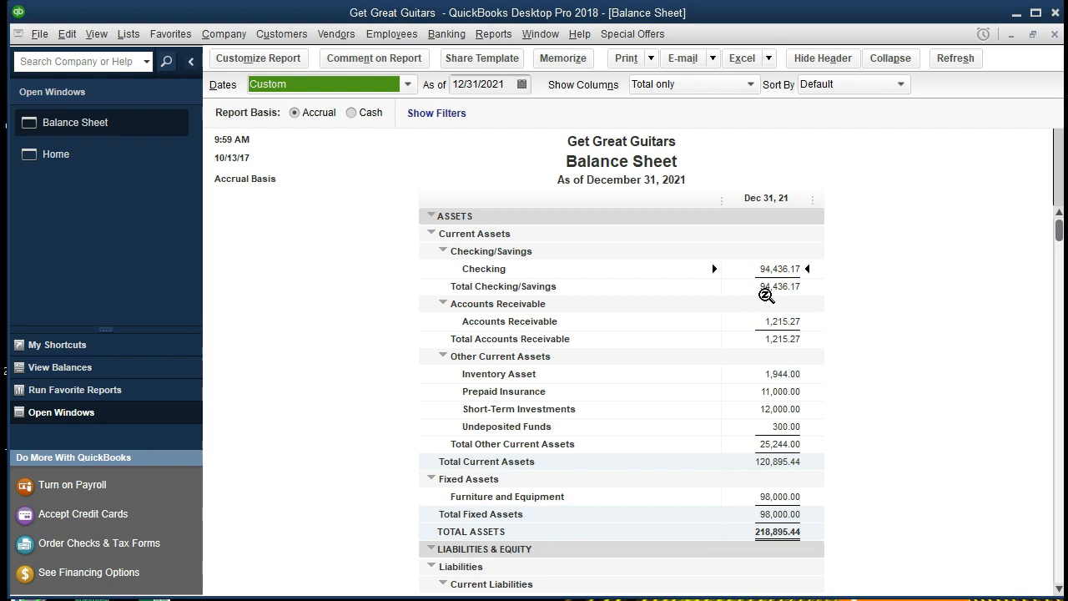
Inspect the transactions behind the Checking balance, return to the balance sheet and review the other current asset accounts.
click(785, 267)
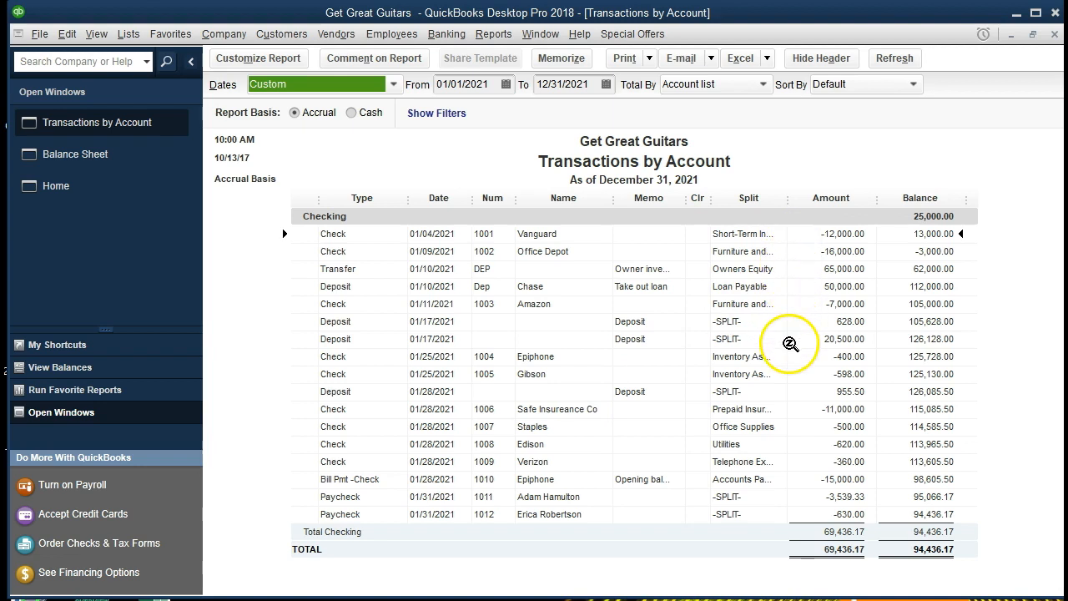
click(1054, 34)
click(799, 322)
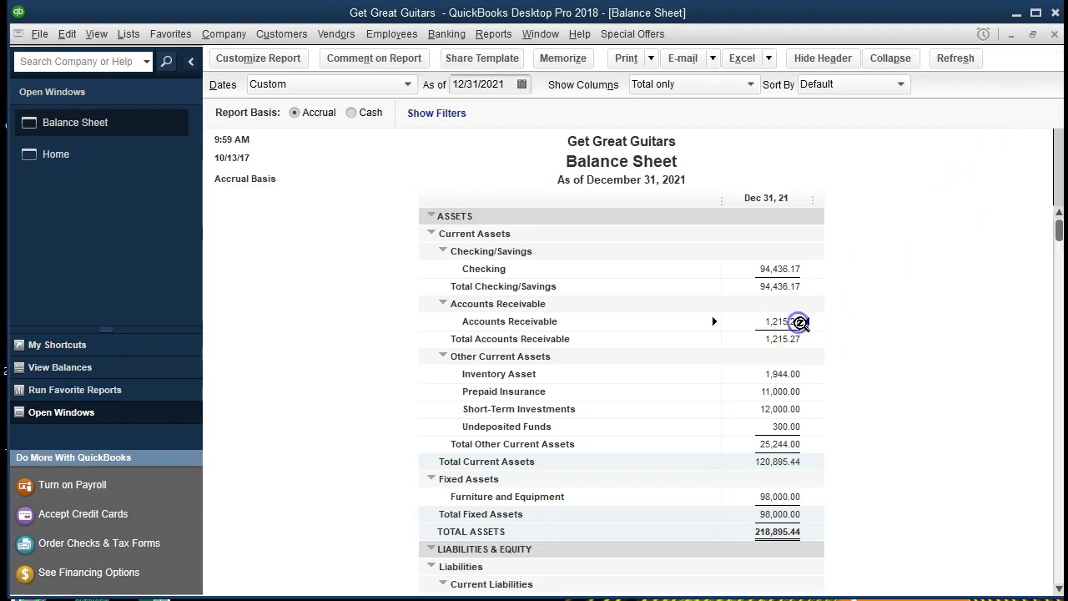
scroll(851, 357, down, 1)
click(797, 318)
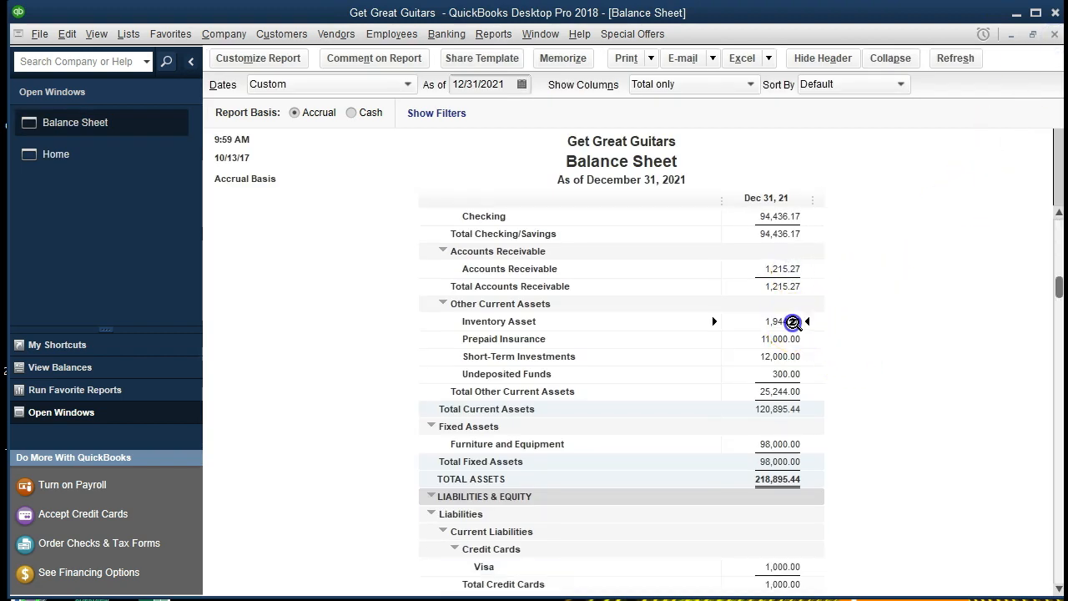
scroll(876, 325, down, 1)
click(783, 286)
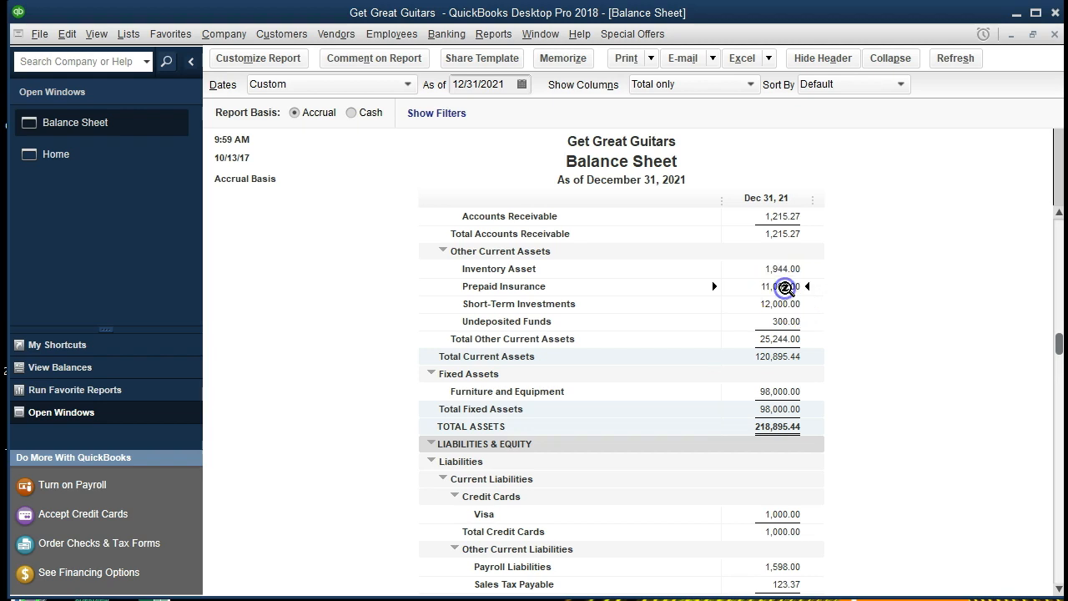
click(785, 306)
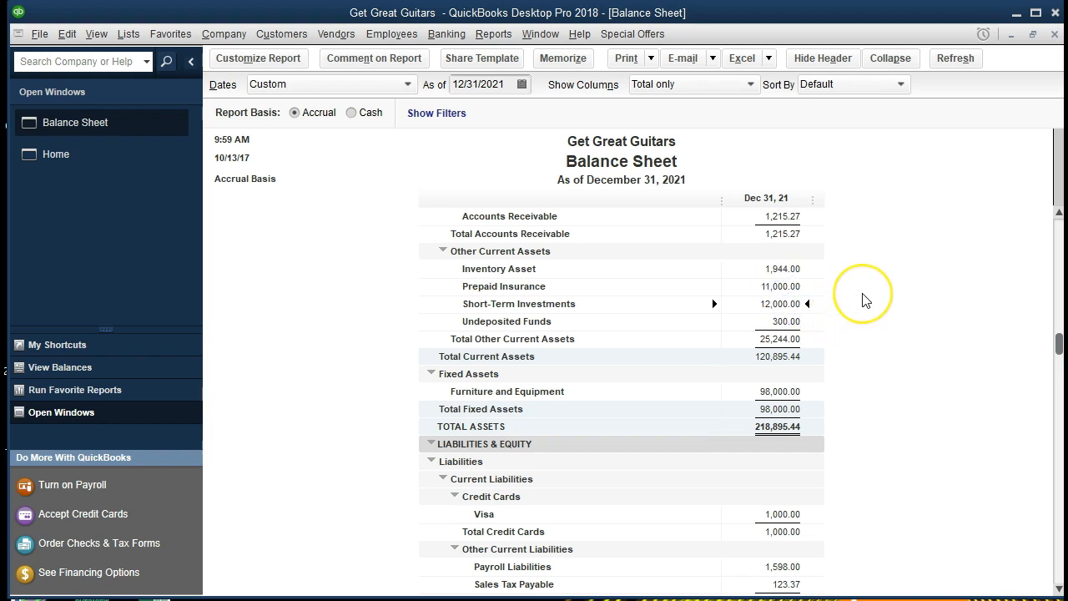
key(Down)
key(Down)
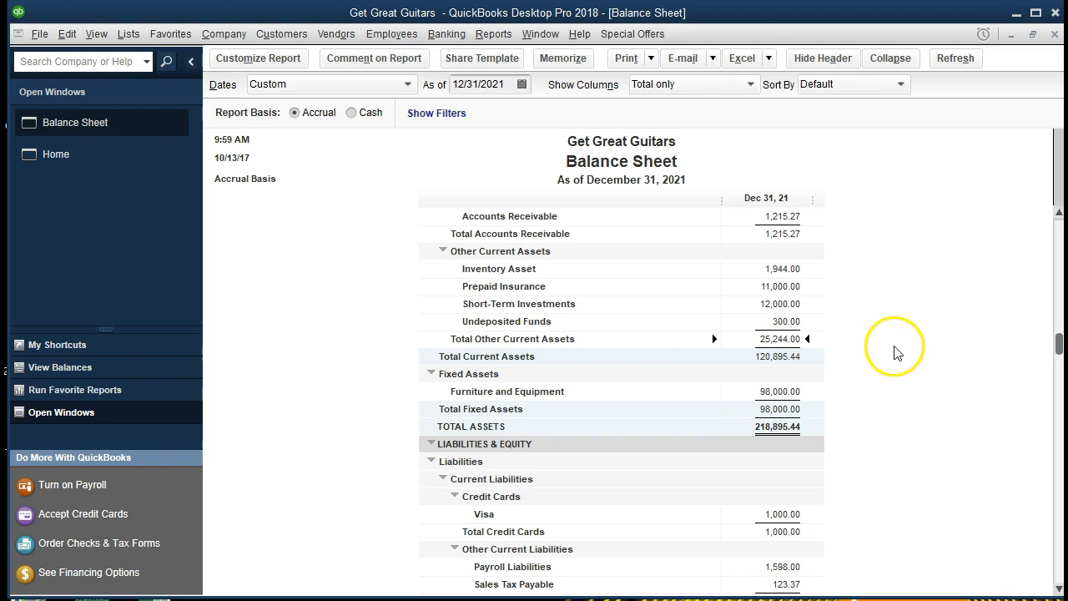
Review the balance sheet's total assets together with the fixed and current asset amounts that make it up.
scroll(890, 355, up, 2)
scroll(889, 353, down, 1)
click(777, 479)
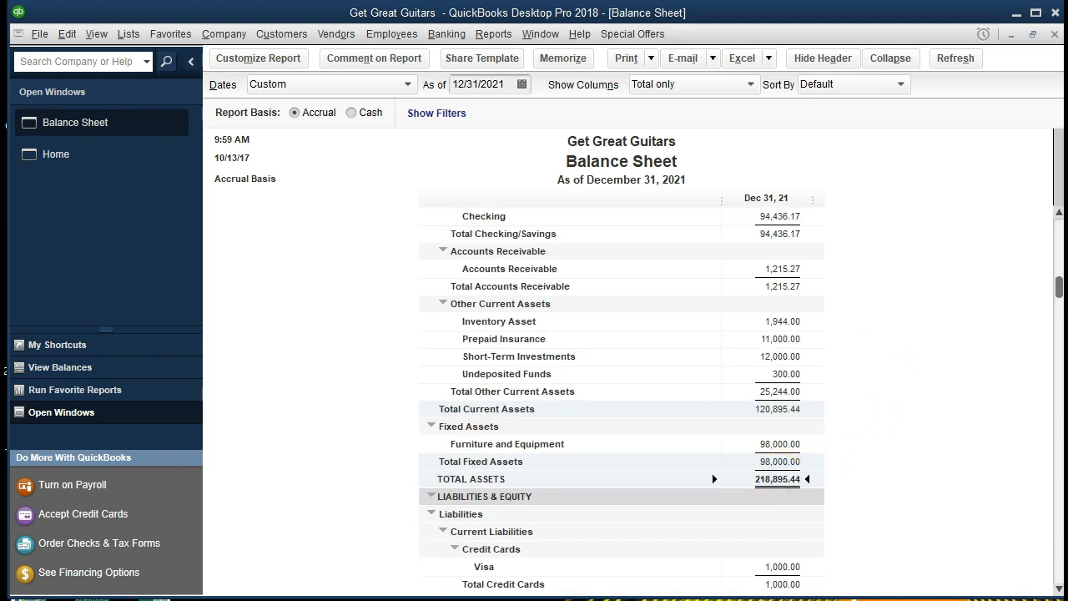
click(870, 491)
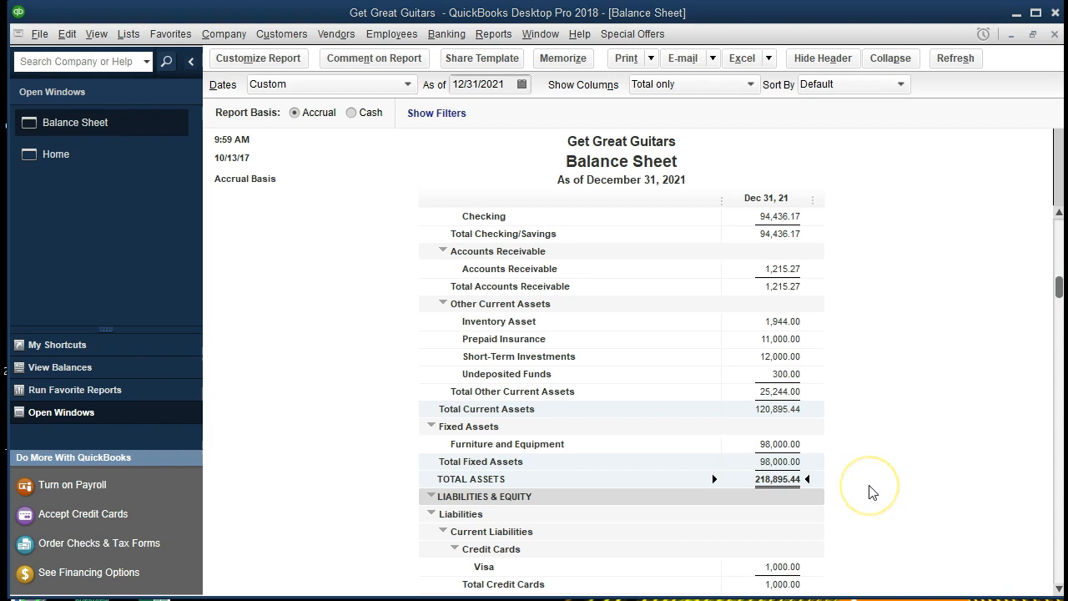
click(855, 494)
scroll(855, 498, up, 1)
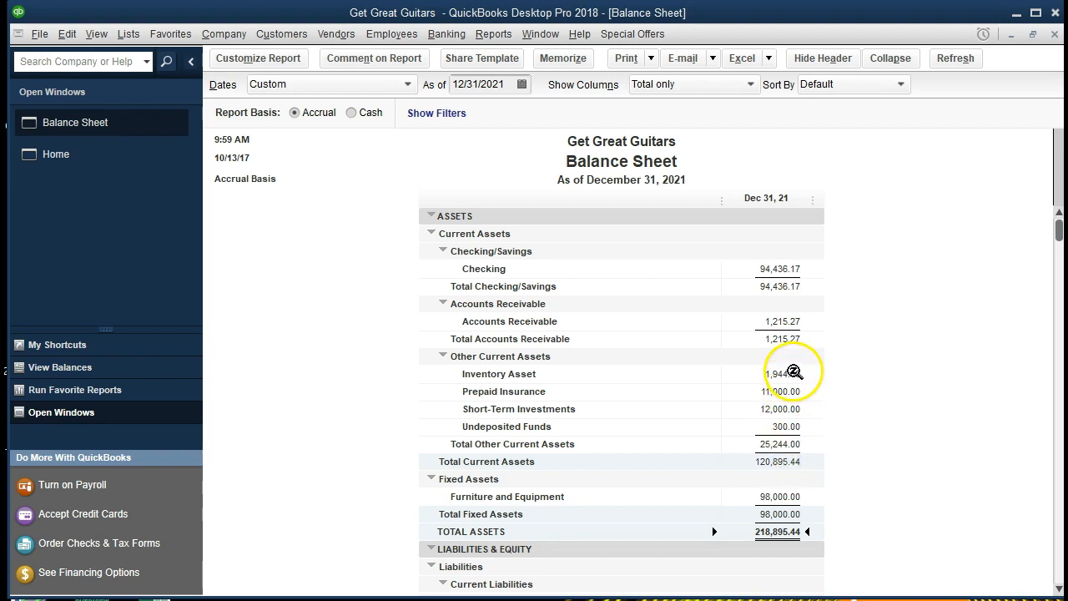
click(789, 514)
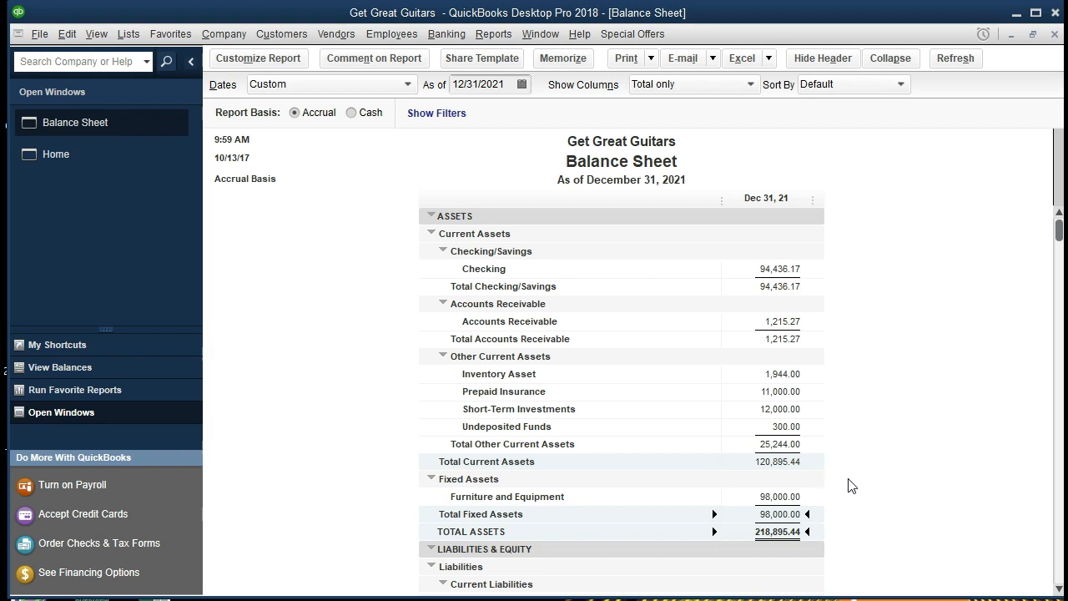
click(792, 424)
click(791, 409)
click(790, 373)
scroll(874, 384, down, 2)
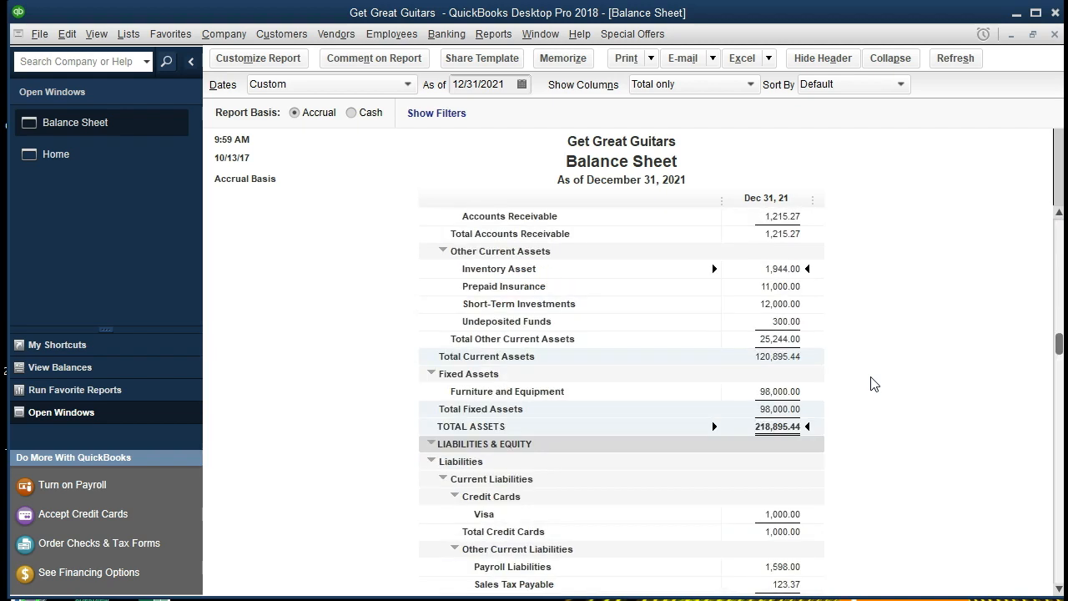
Examine the liabilities and equity section, comparing Visa, Total Liabilities & Equity and Total Liabilities.
scroll(873, 384, down, 4)
click(861, 354)
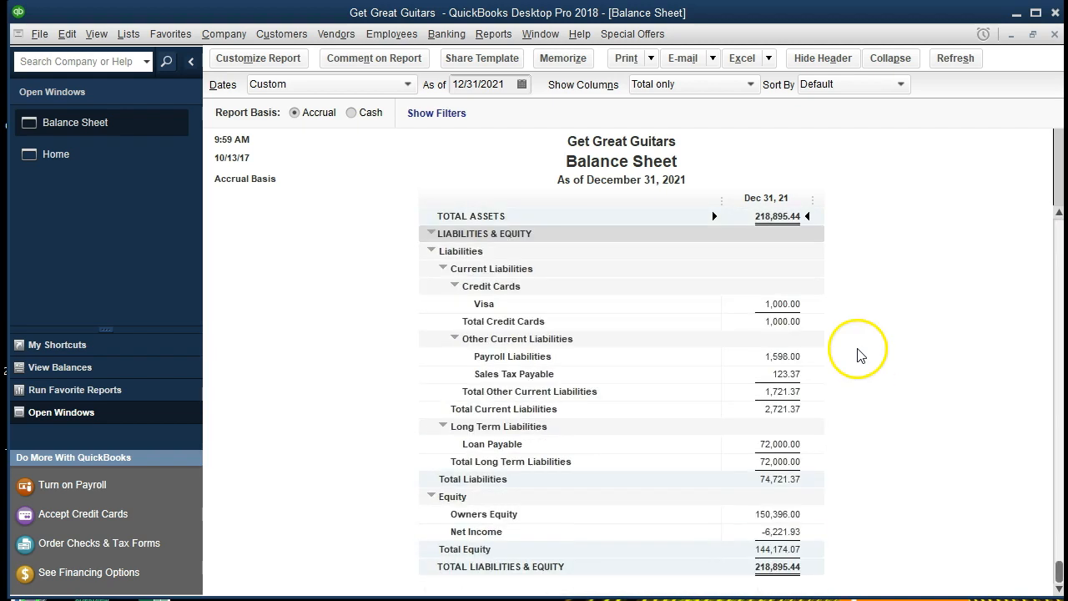
click(776, 304)
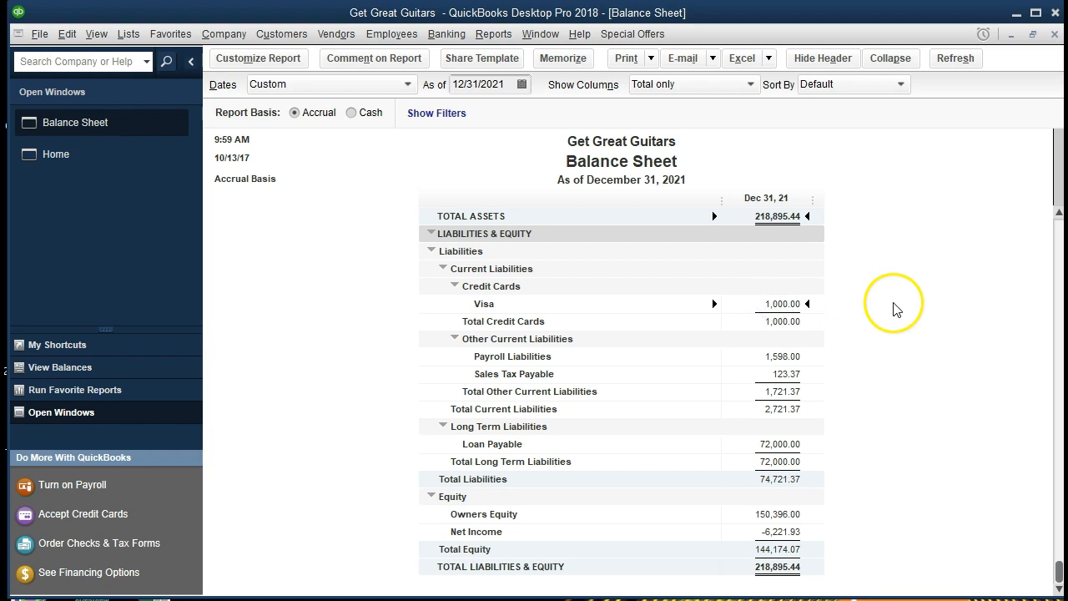
click(777, 567)
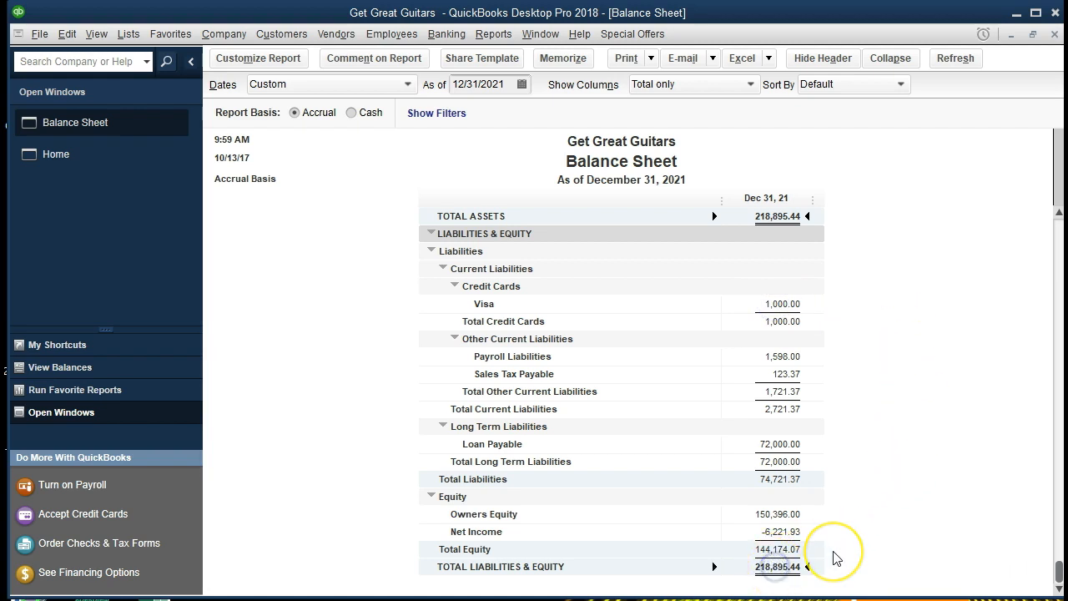
click(784, 479)
click(887, 486)
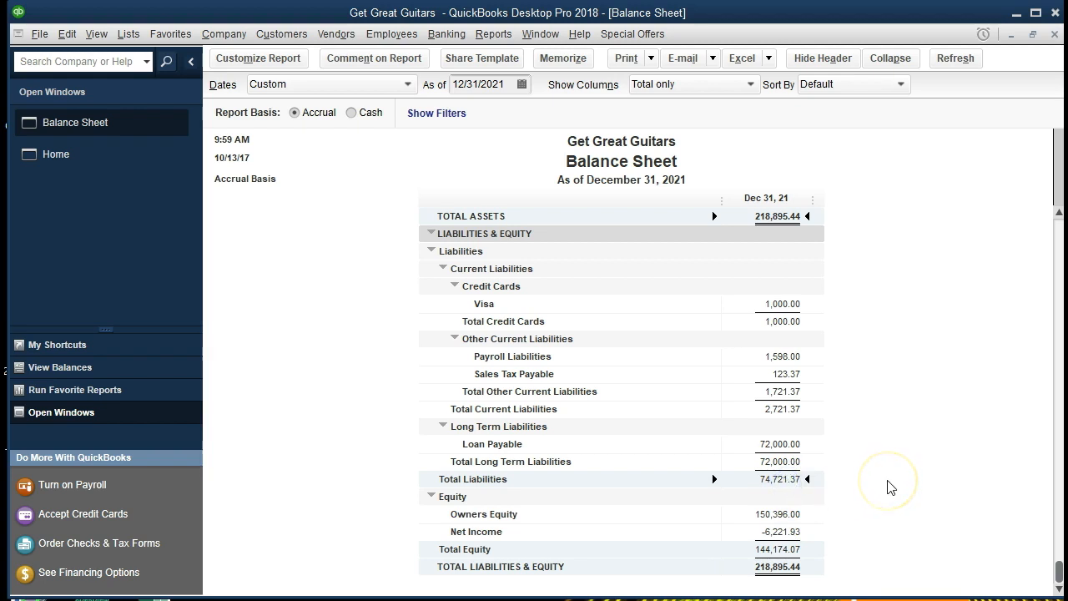
Review total current liabilities and work down the individual lines from Visa to Net Income.
click(788, 410)
click(801, 304)
key(Down)
key(Down)
key(Down)
key(Down)
key(Down)
key(Down)
key(Down)
key(Down)
key(Down)
key(Down)
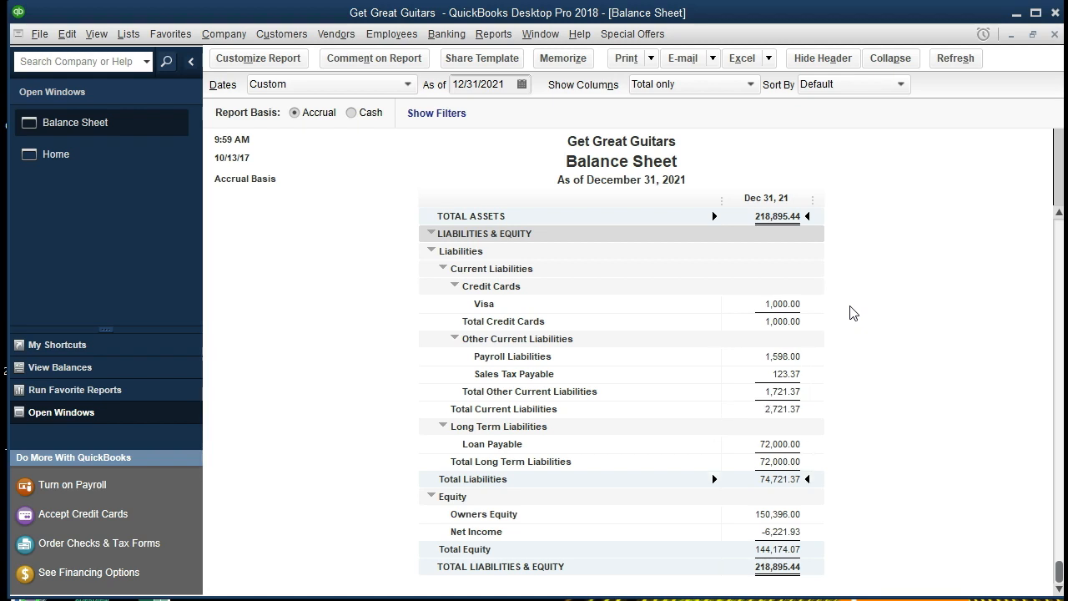
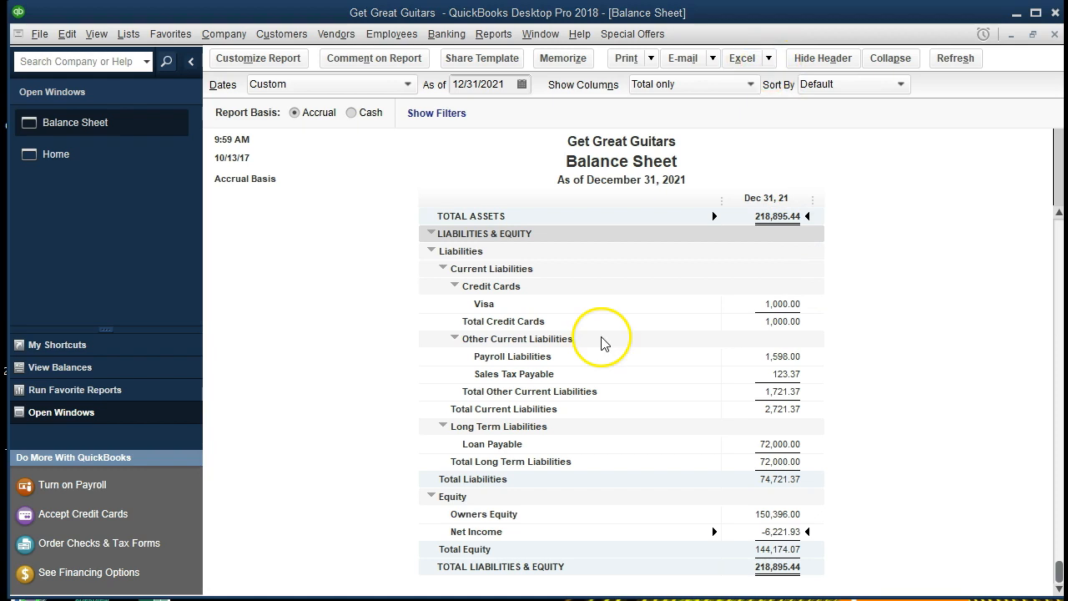
Export the balance sheet to Excel as a new worksheet in a new workbook.
click(768, 60)
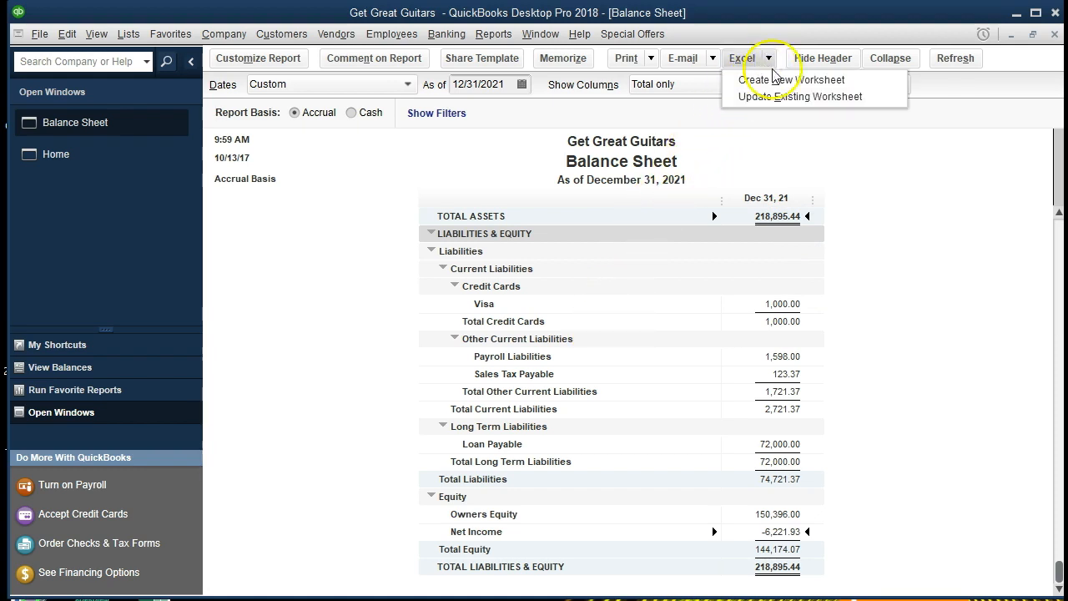
click(834, 84)
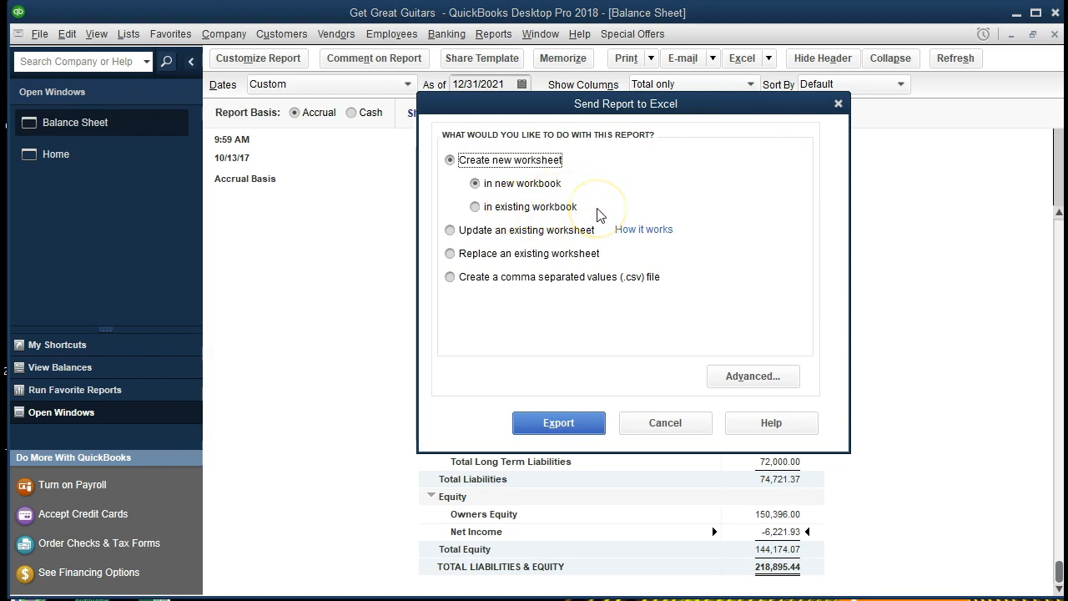
click(561, 424)
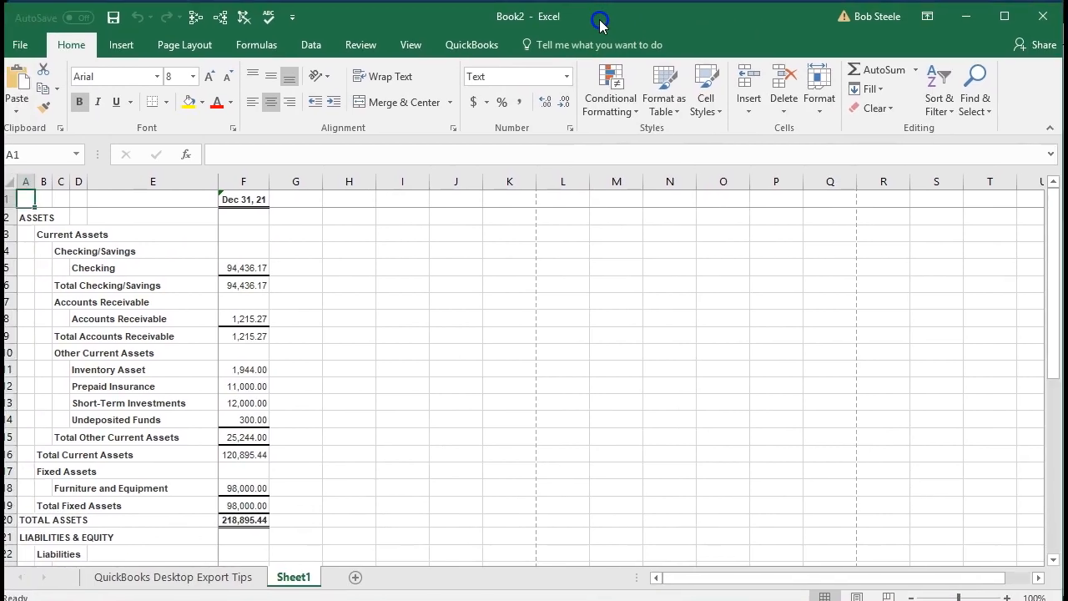
Rename the exported Sheet1 worksheet as Balance Sheet.
double_click(300, 576)
text(Balance Sheet)
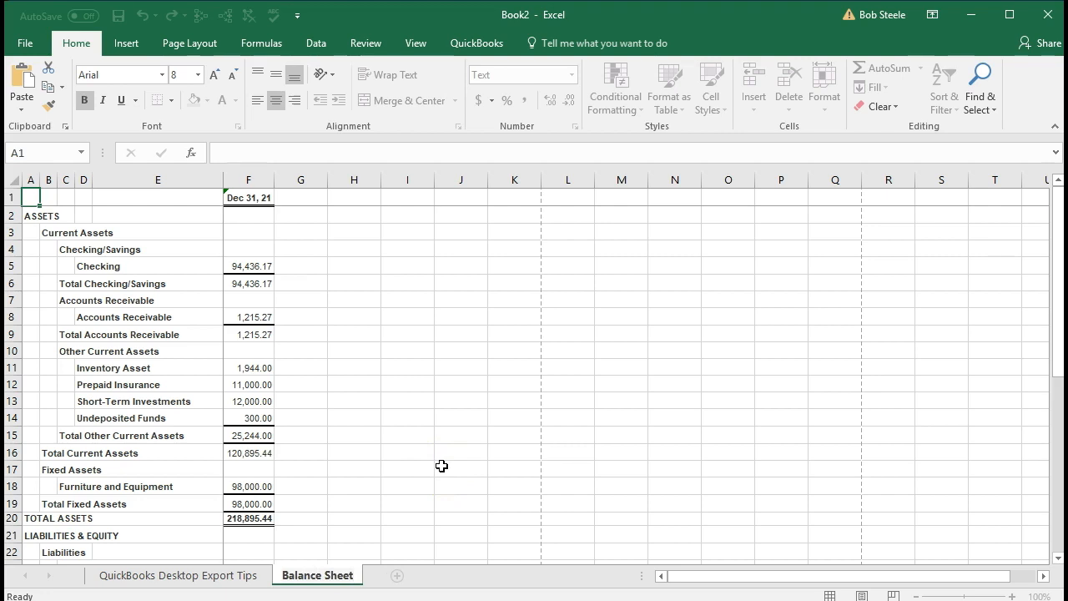
click(441, 466)
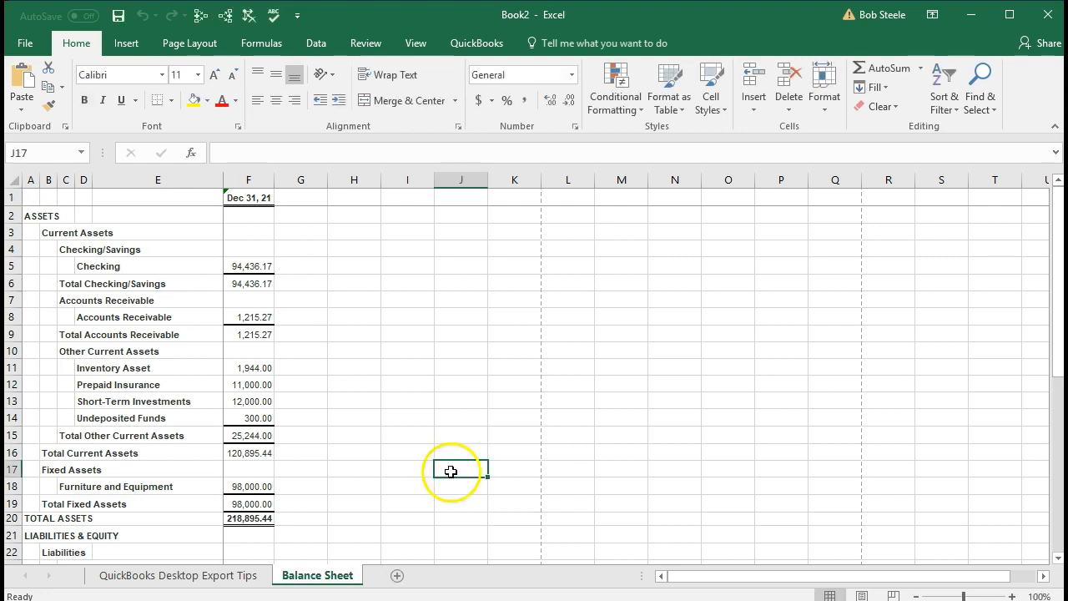
Enlarge the Balance Sheet worksheet to 130% zoom.
click(1011, 596)
click(1011, 596)
click(1011, 596)
scroll(718, 517, up, 1)
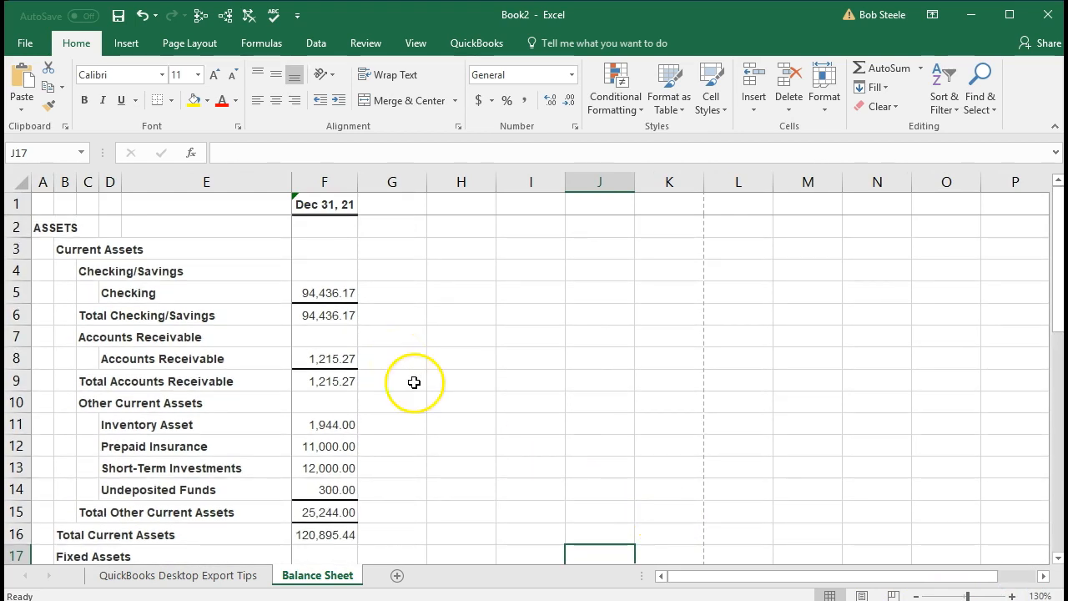
Show the worksheet in Page Layout view with its panes unfrozen, and remove the window split to view the report header.
click(862, 595)
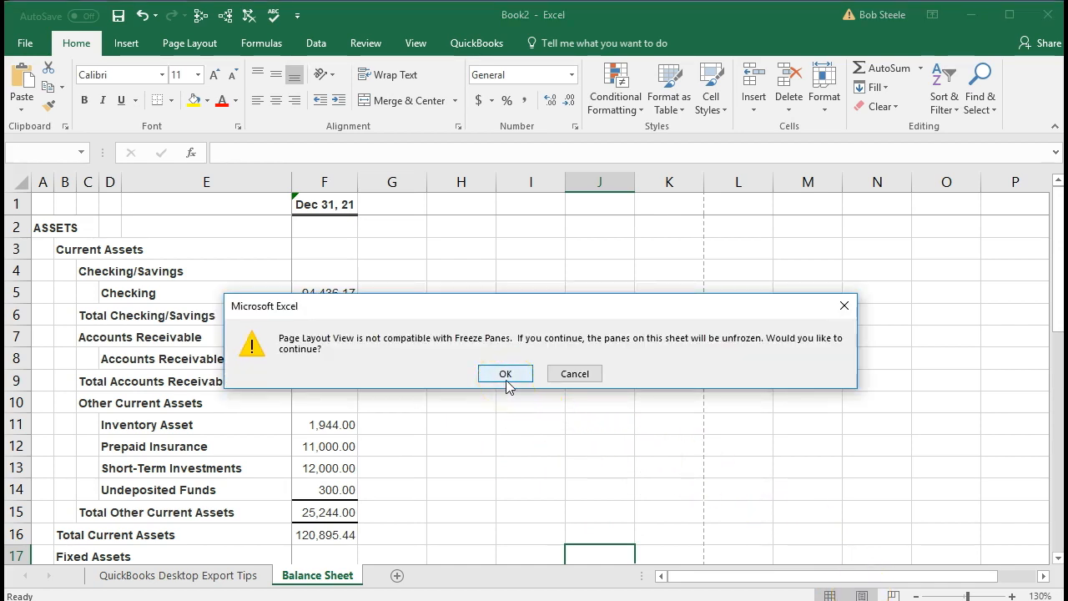
click(505, 373)
scroll(490, 417, up, 6)
scroll(488, 419, down, 4)
scroll(488, 419, up, 4)
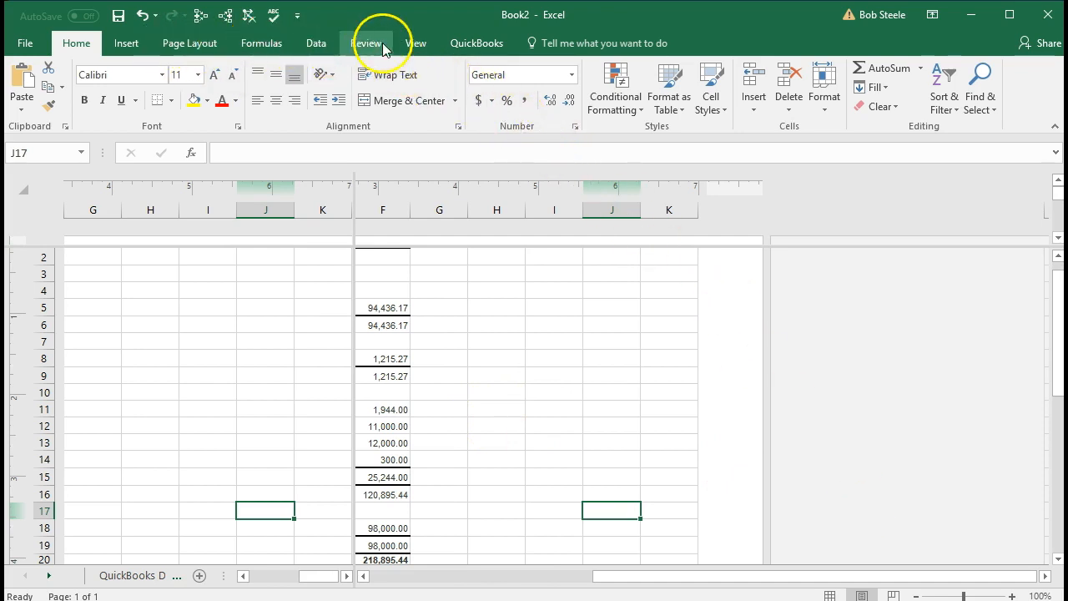
click(417, 43)
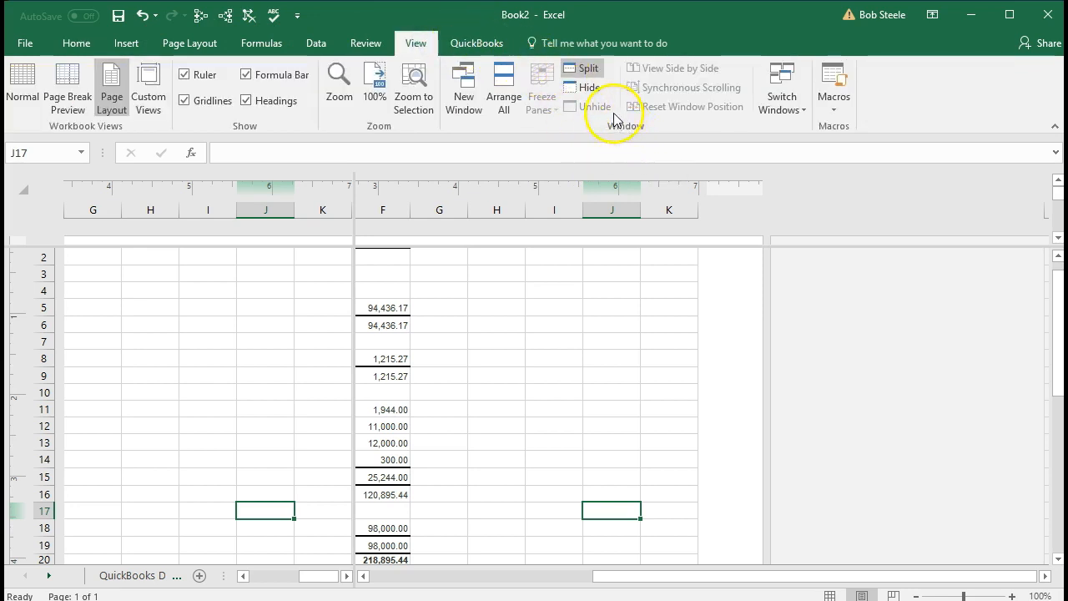
click(589, 69)
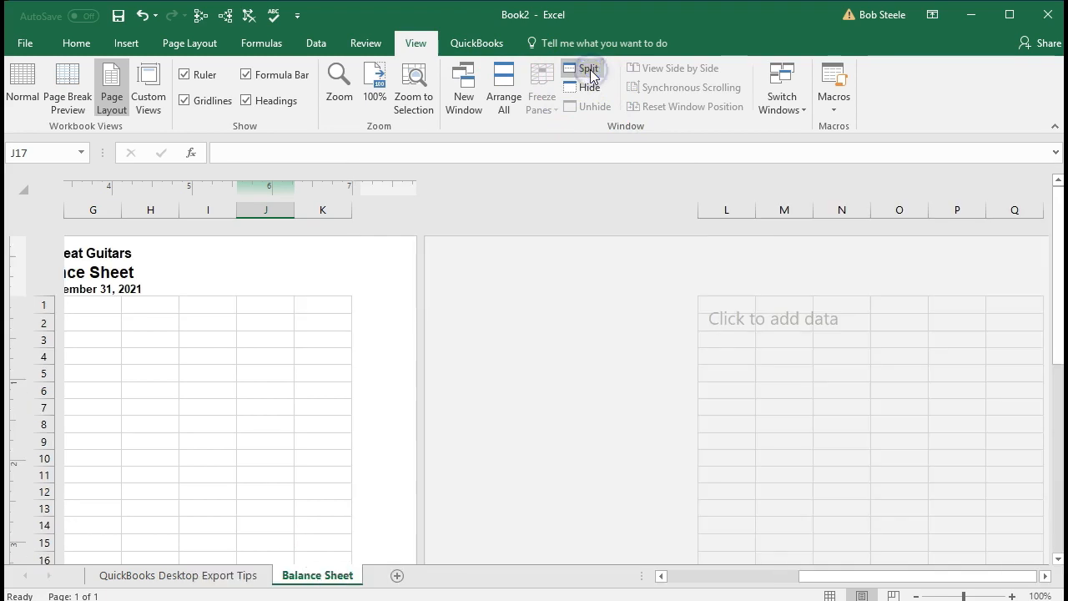
drag(857, 576, 668, 555)
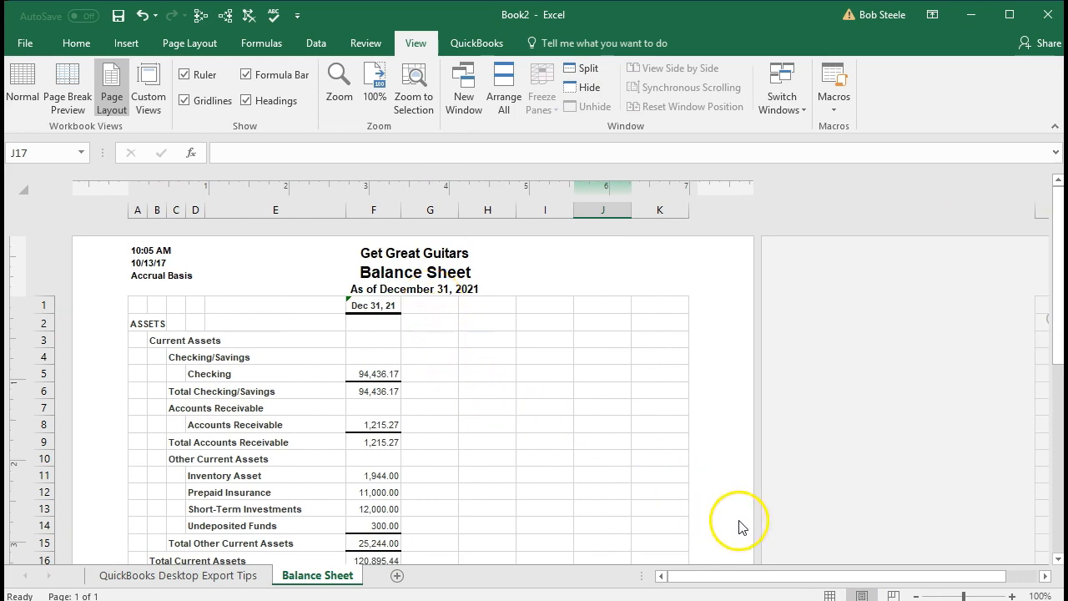
Return the worksheet to Normal view and look over the balance sheet rows.
click(831, 595)
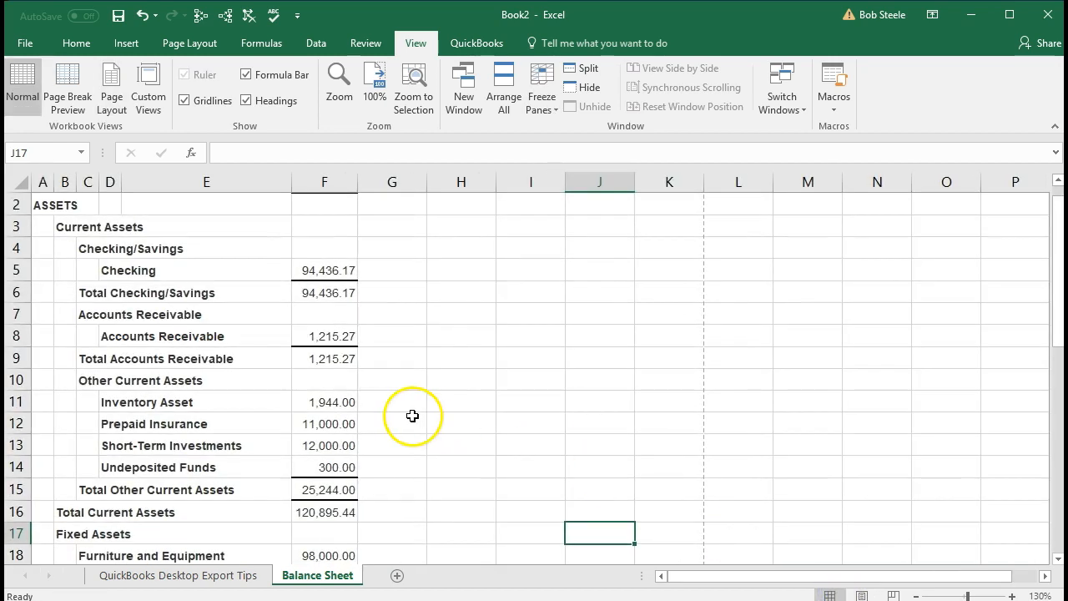
scroll(412, 412, up, 1)
scroll(418, 406, down, 3)
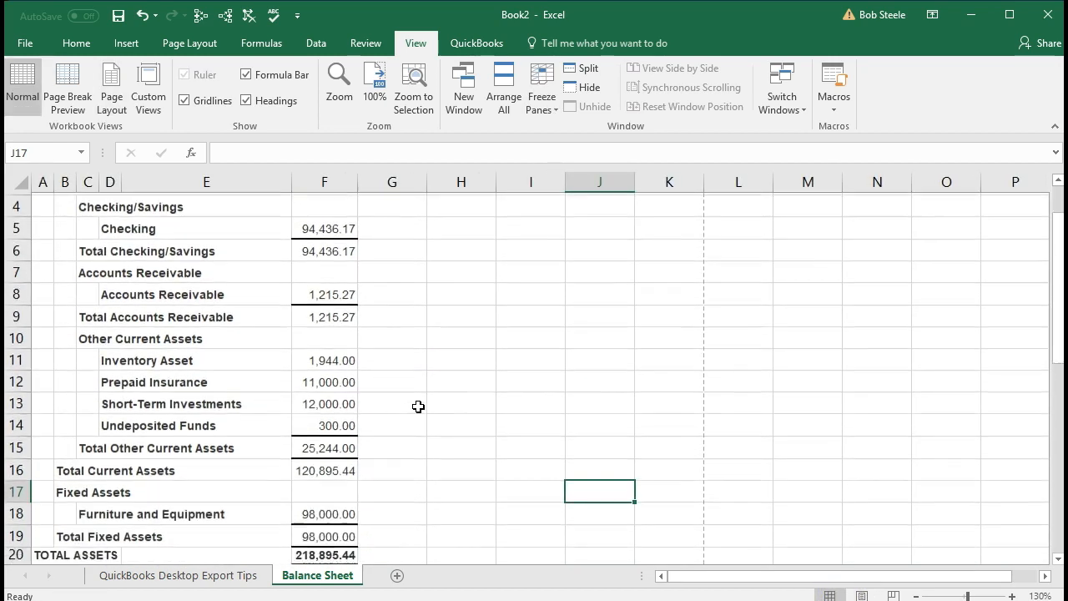
scroll(418, 406, up, 3)
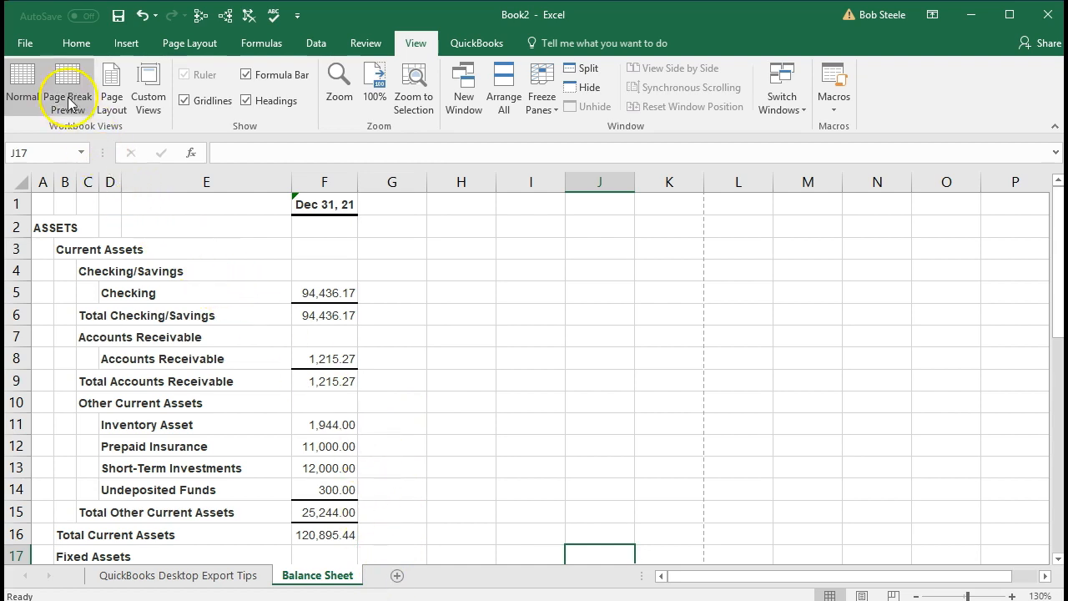
Save the workbook as Section 7 in the Section 7 folder as a macro-free Excel workbook, and close it.
click(27, 46)
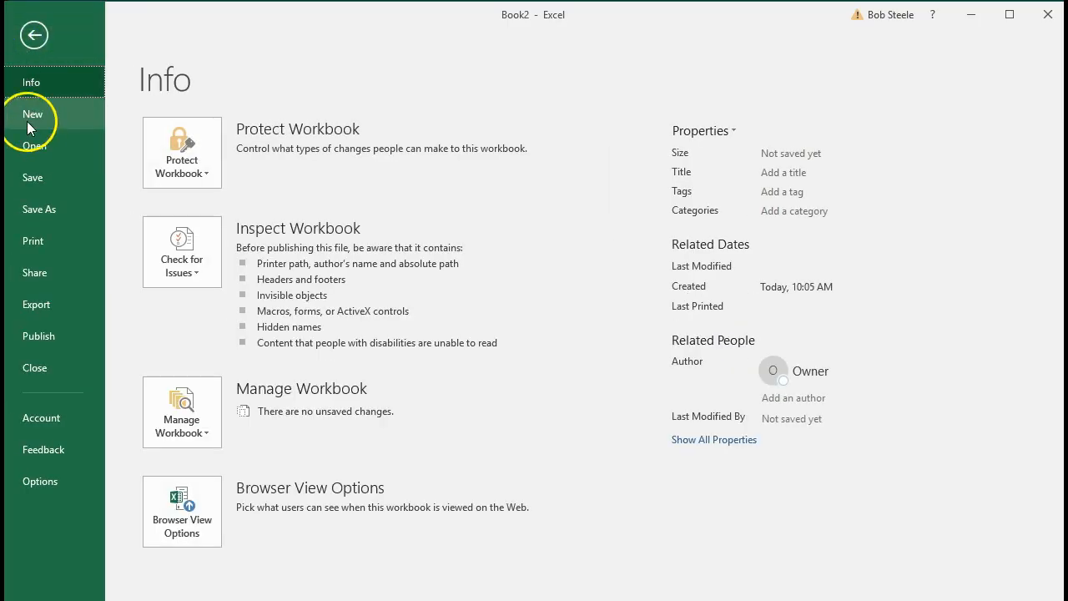
click(33, 209)
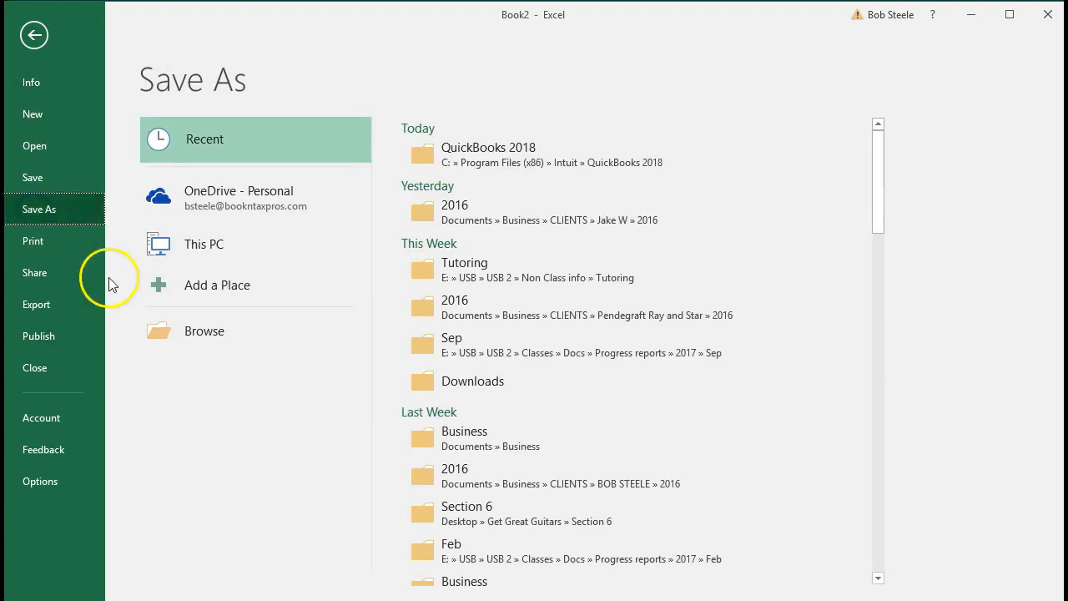
click(176, 330)
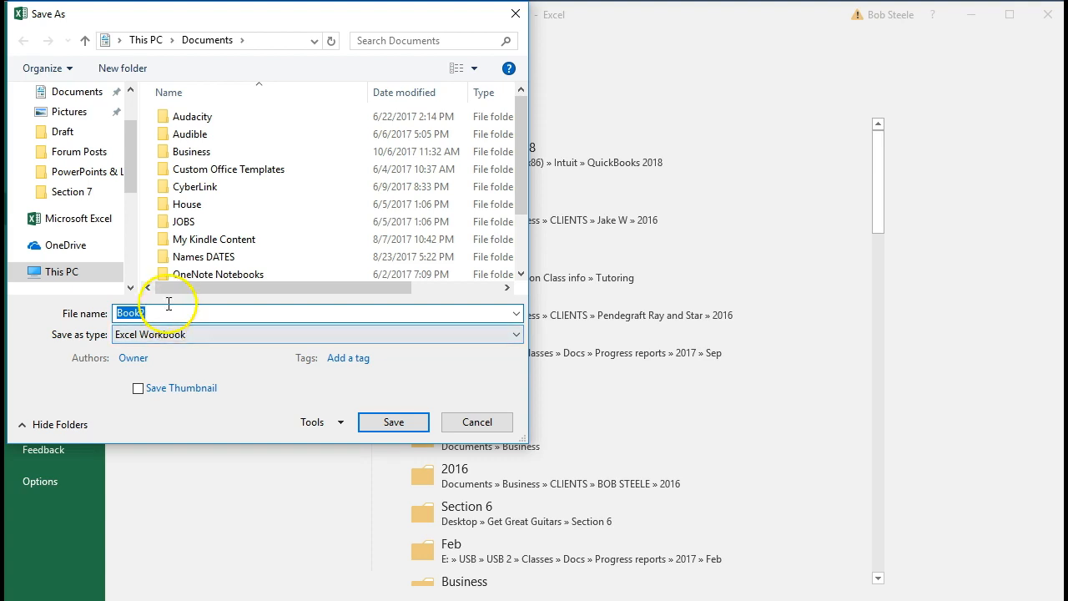
drag(133, 165, 132, 183)
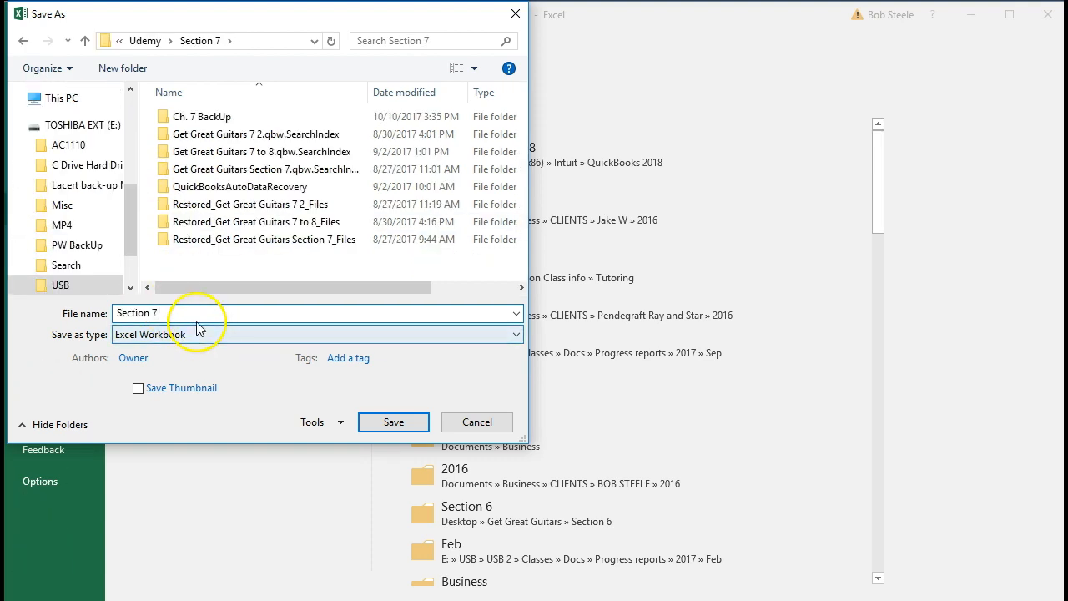
click(197, 322)
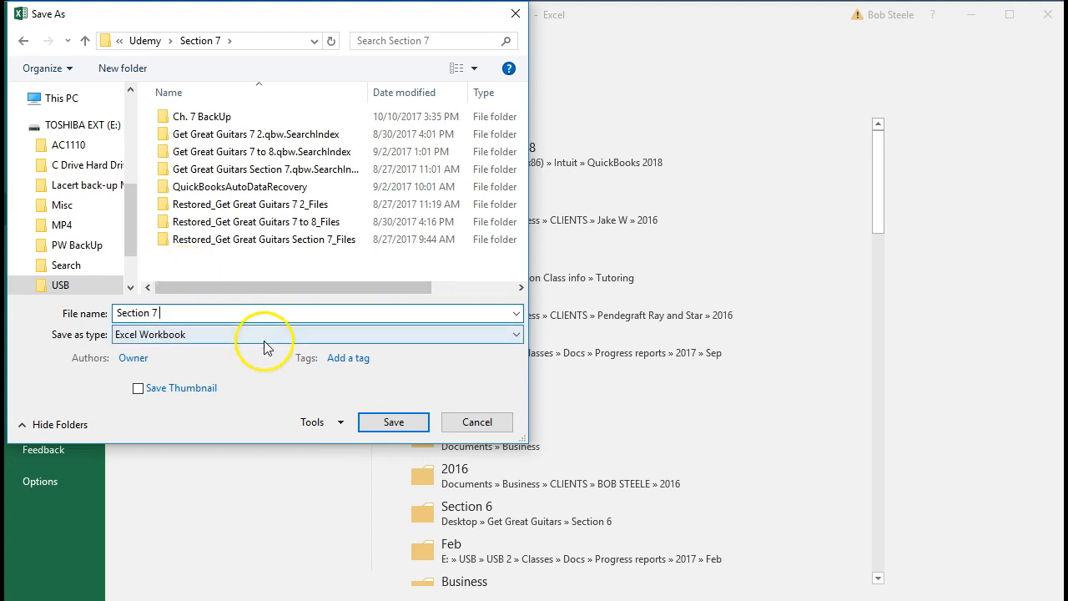
click(387, 427)
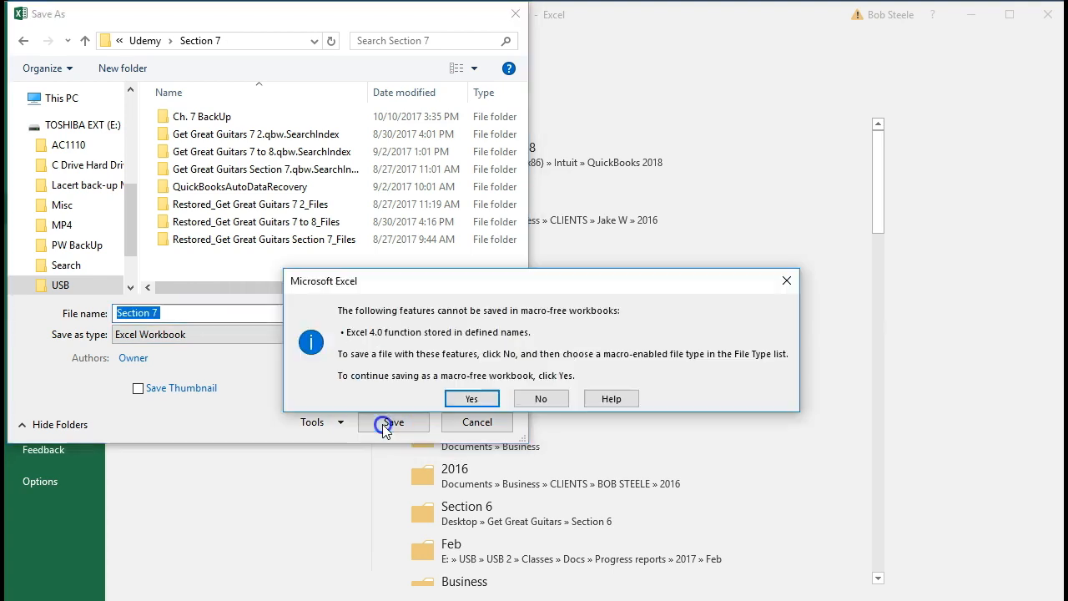
click(454, 401)
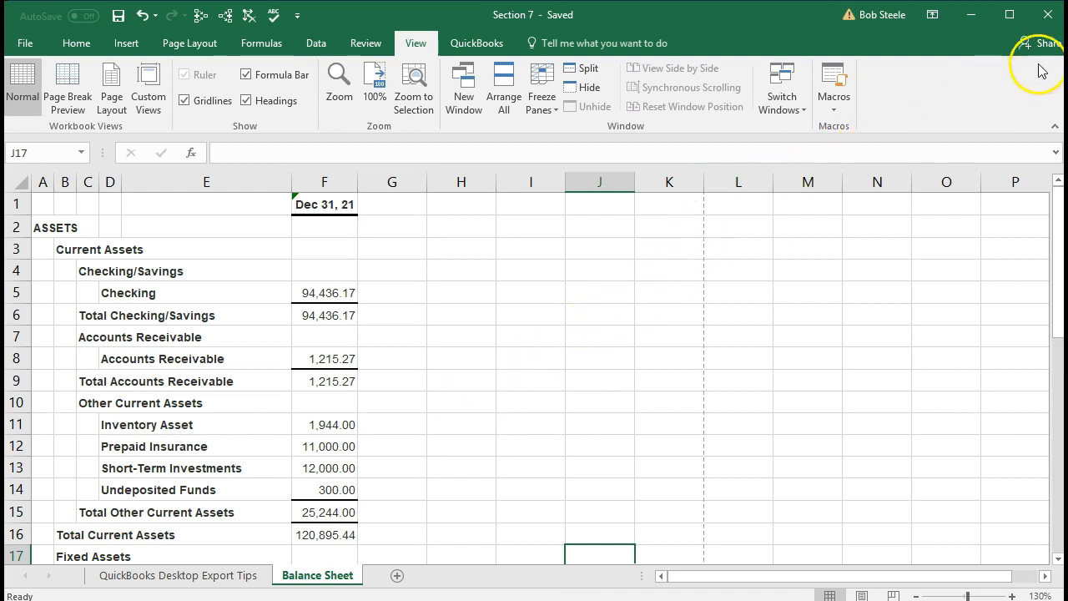
click(1053, 18)
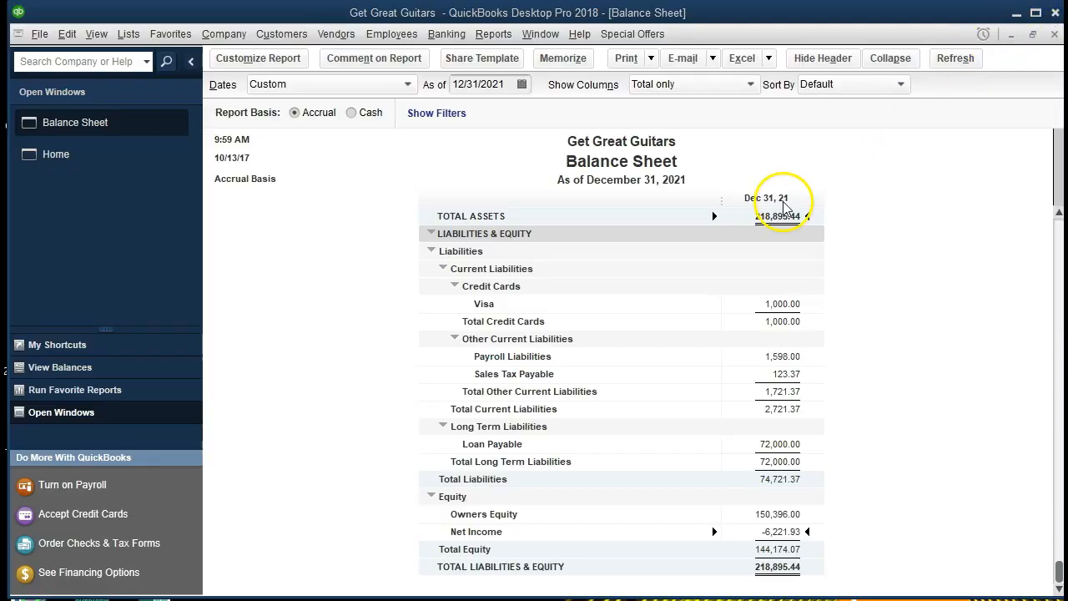
In QuickBooks, run the Profit & Loss Standard report for 01/01/2021 to 12/31/2021.
click(495, 40)
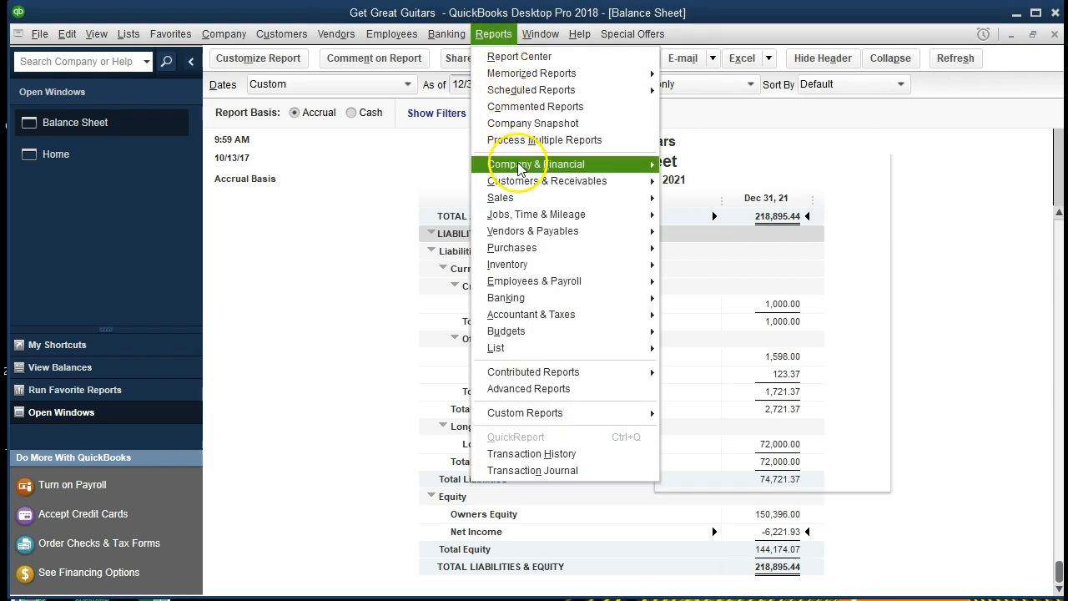
mouse_move(574, 171)
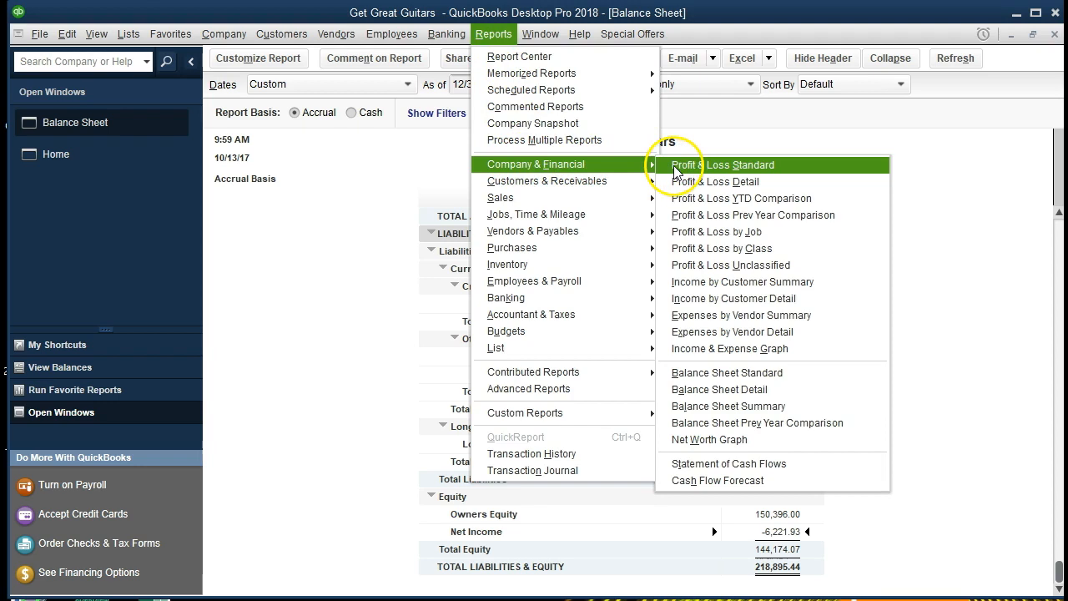
click(774, 169)
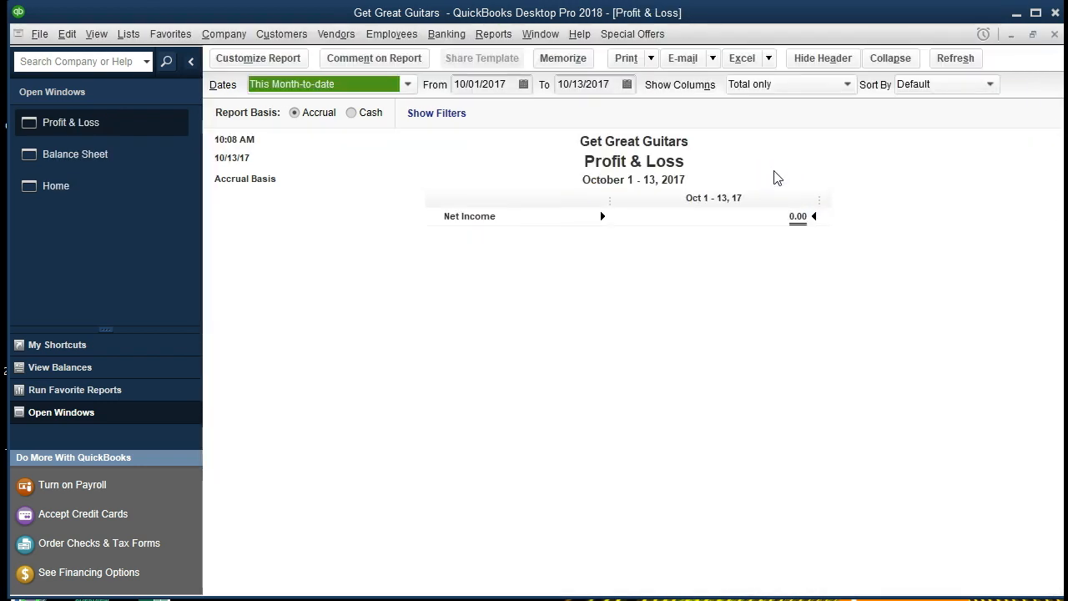
key(Tab)
text(0)
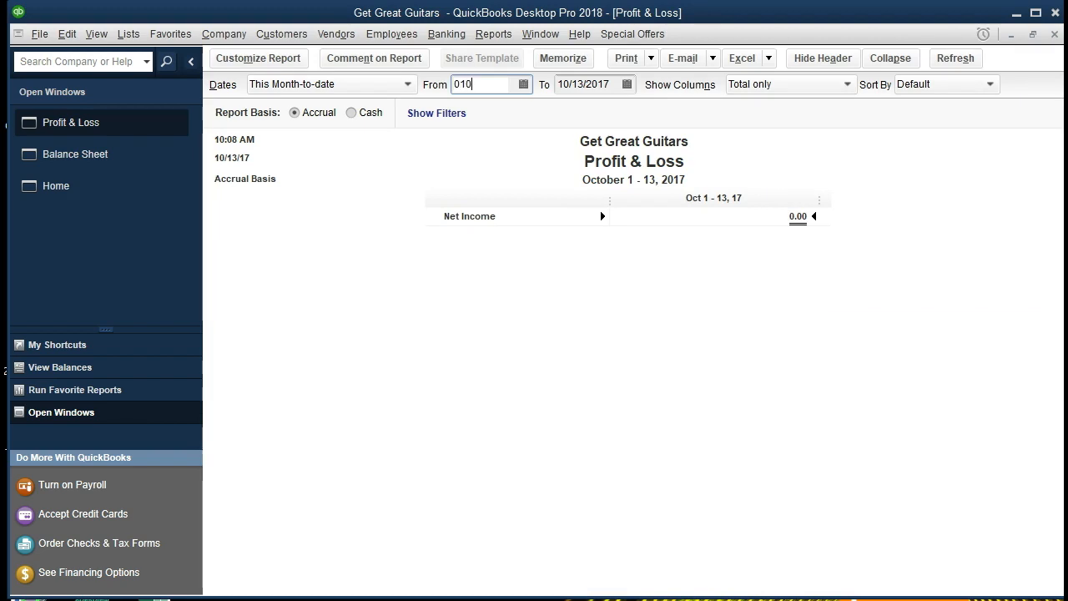
text(1/01/2021)
key(Tab)
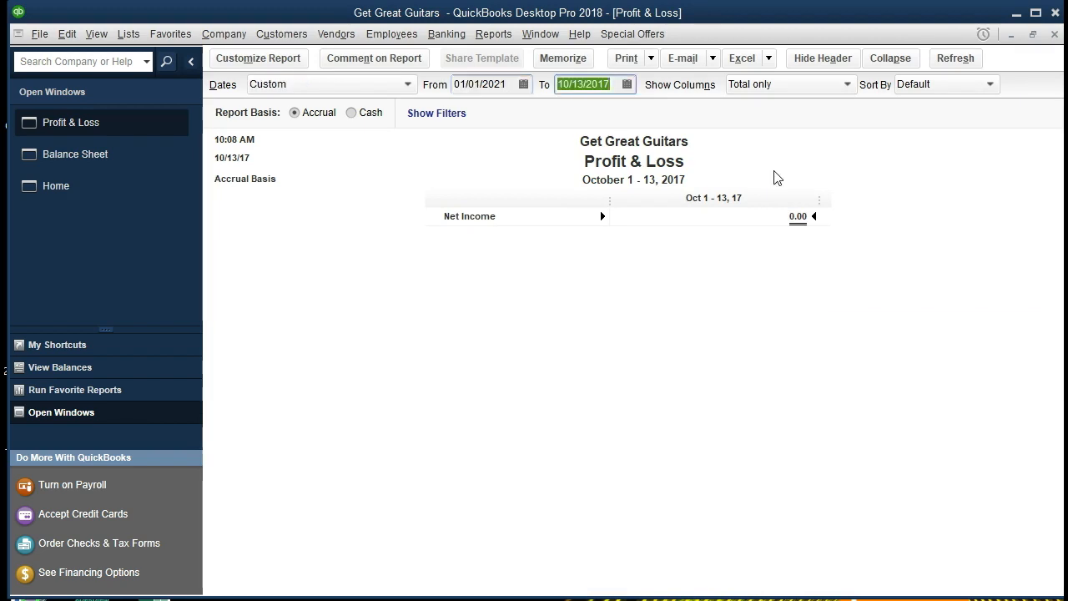
text(123121)
key(Tab)
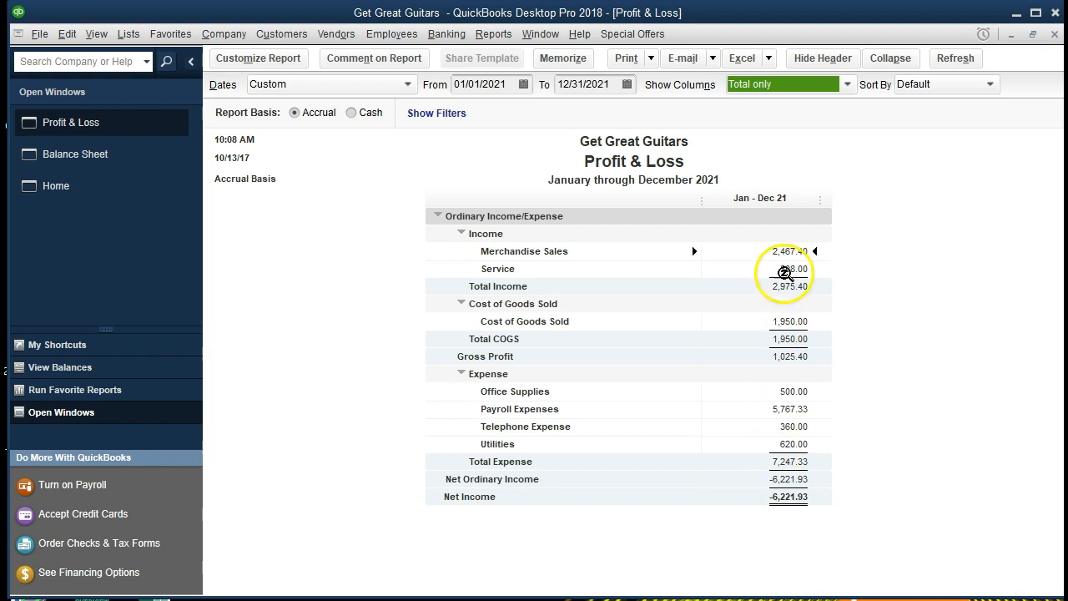
Examine the Profit & Loss report line by line, from Merchandise Sales down through cost of goods sold and the expenses.
click(793, 251)
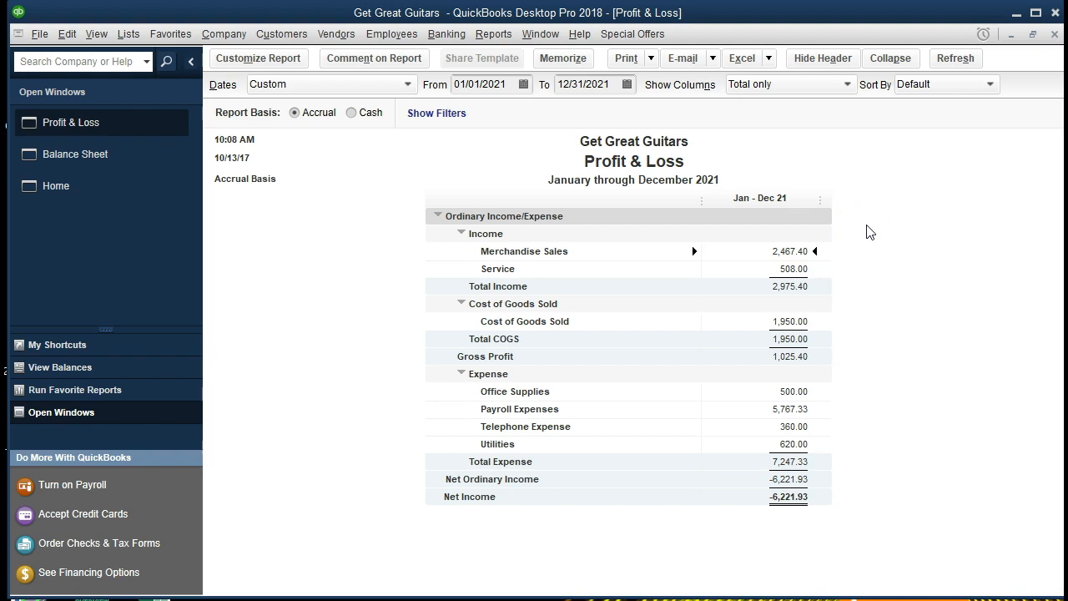
key(Down)
key(Down)
key(Down)
key(Down)
key(Down)
key(Down)
key(Down)
key(Down)
key(Down)
View the transaction detail behind Merchandise Sales, and return to the Profit & Loss report.
click(773, 251)
double_click(784, 251)
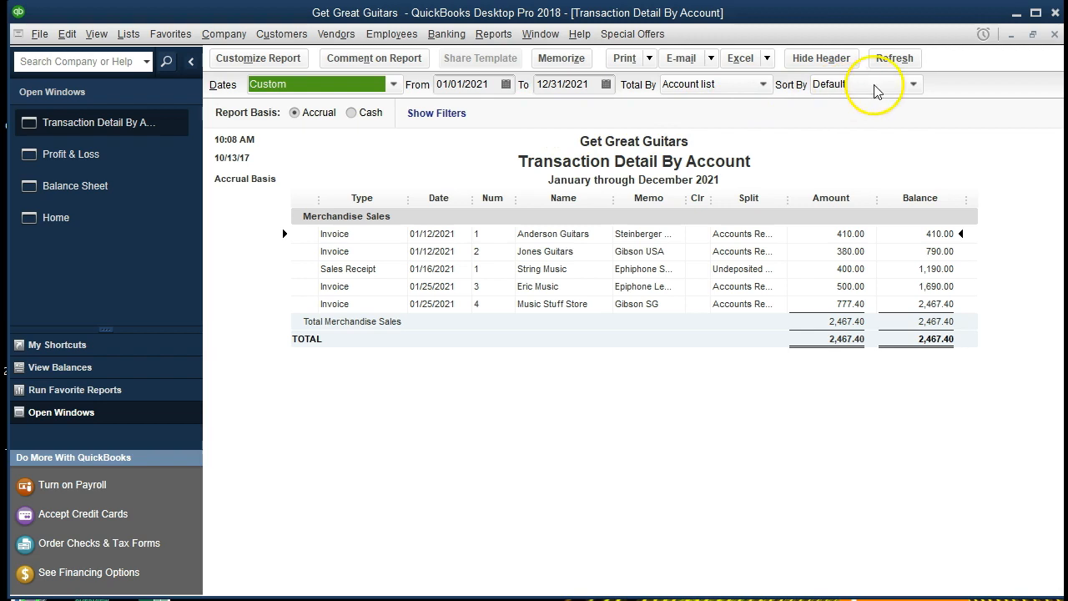
click(1055, 34)
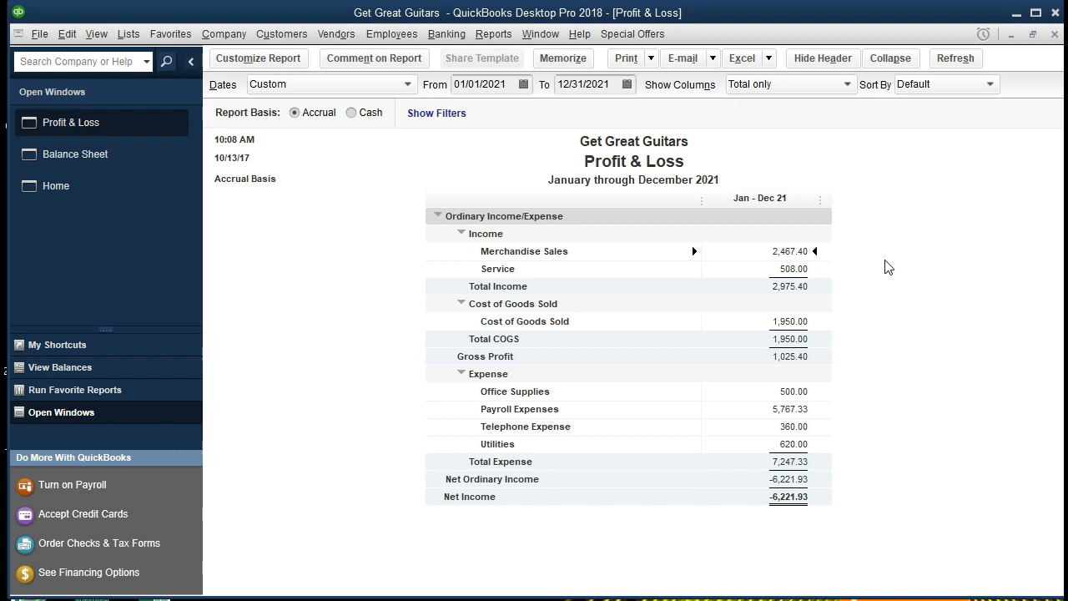
Export the Profit & Loss report to Excel as a new worksheet in the existing Section 7 workbook in the Section 7 folder.
click(768, 60)
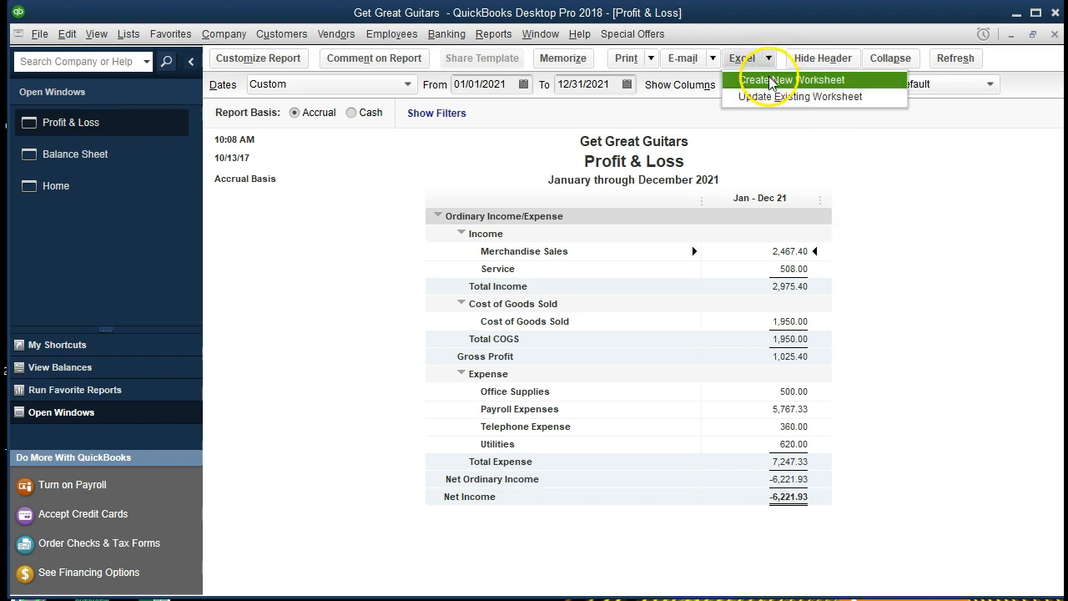
click(866, 80)
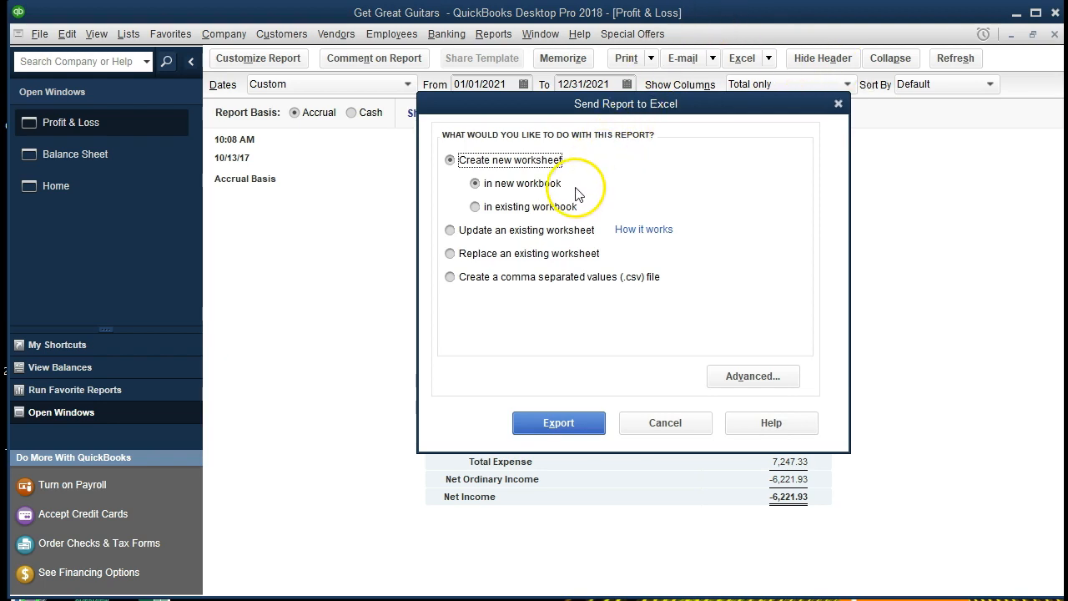
click(509, 206)
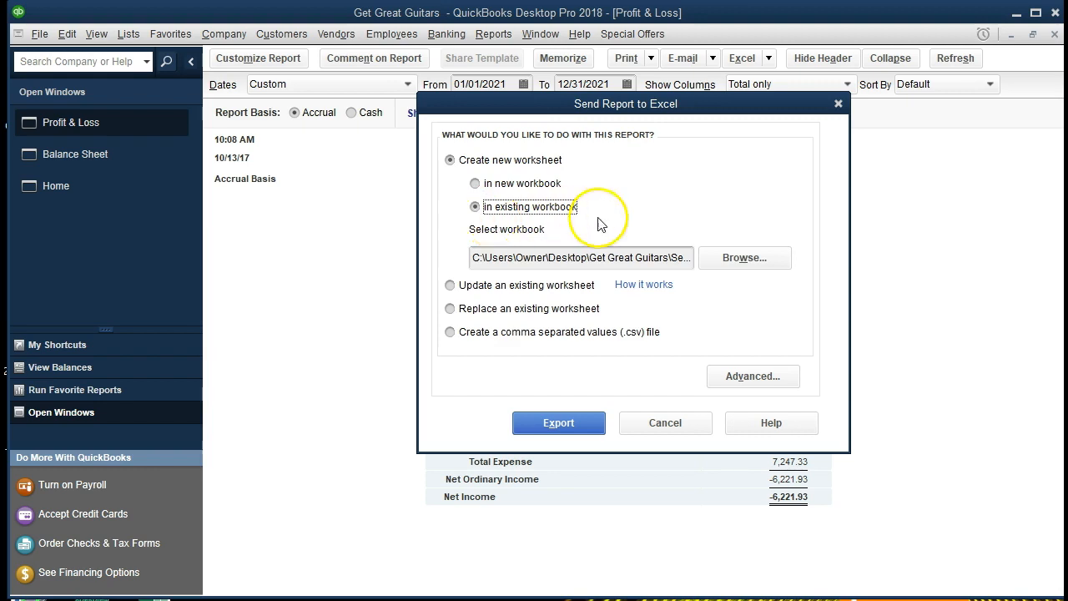
click(742, 257)
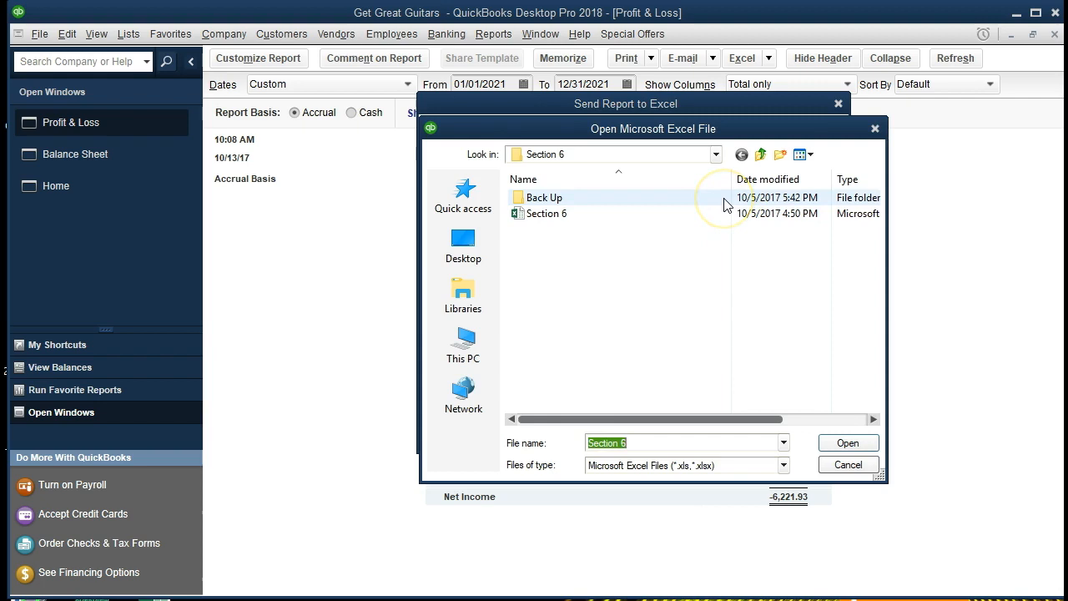
click(715, 154)
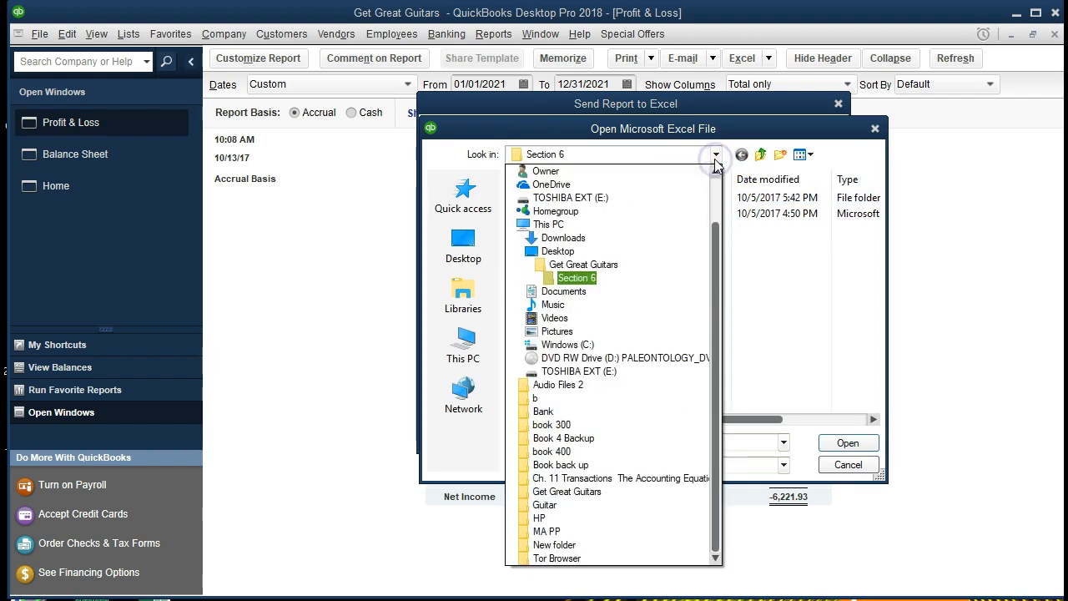
click(663, 266)
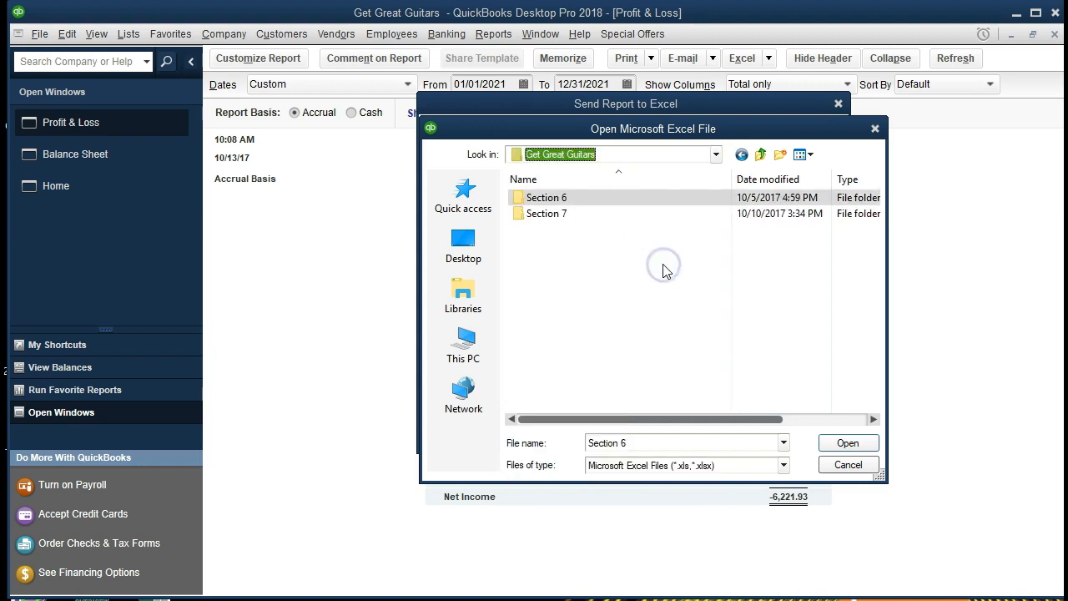
double_click(553, 215)
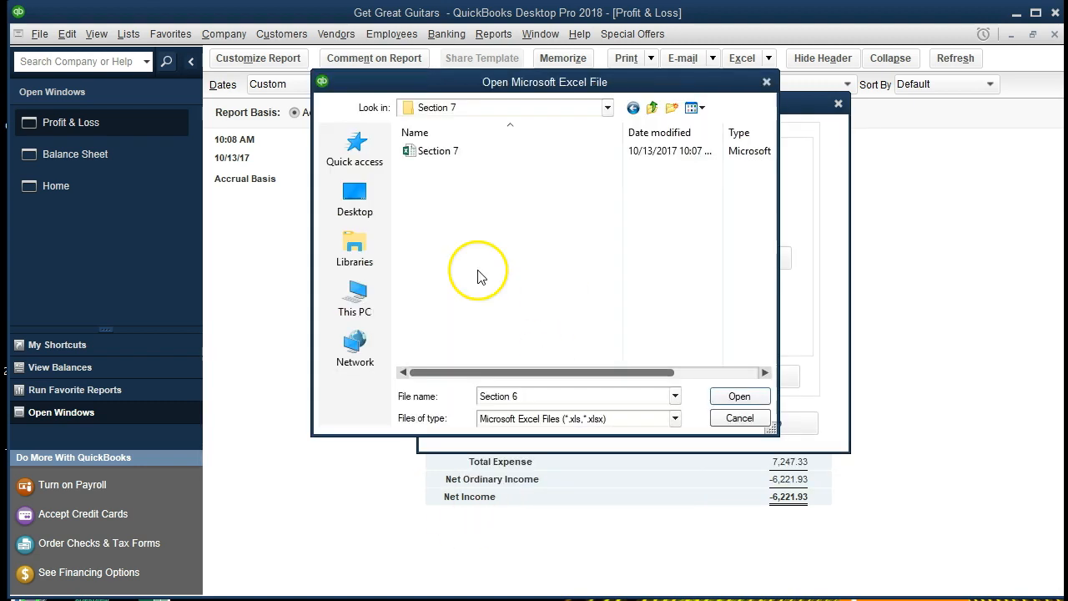
click(435, 158)
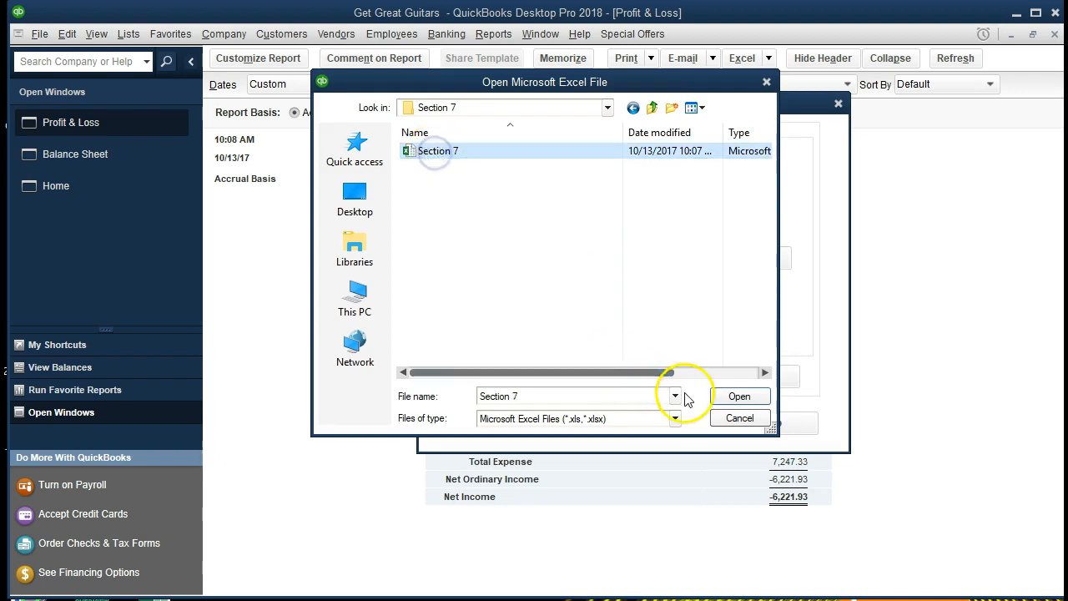
double_click(446, 155)
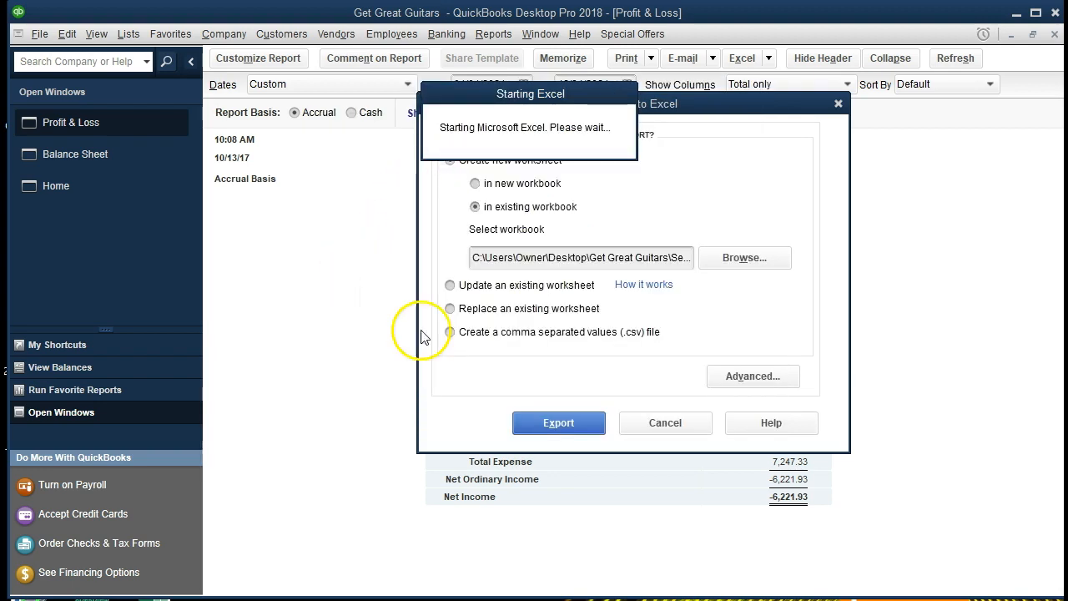
click(539, 427)
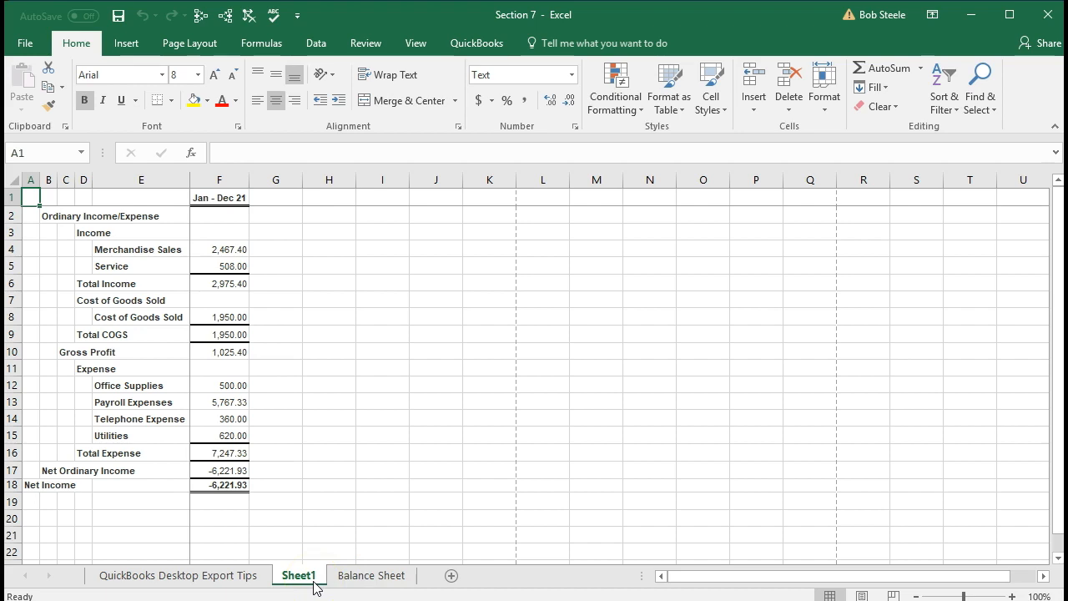
Move the exported Profit & Loss worksheet, Sheet1, to after the Balance Sheet worksheet.
drag(314, 586, 425, 578)
scroll(228, 380, down, 4)
scroll(228, 380, up, 4)
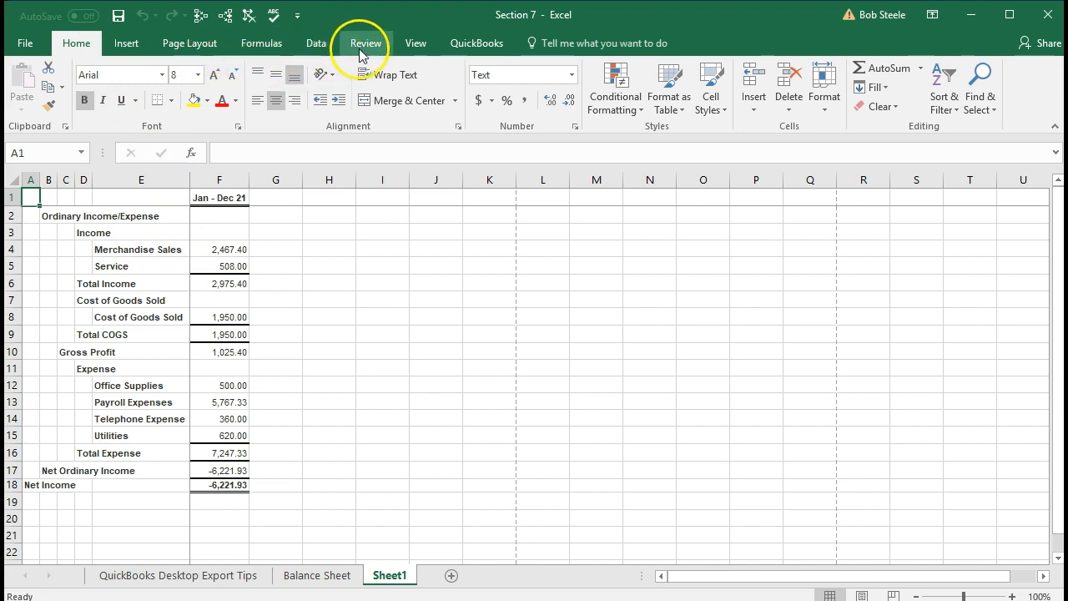
View the Profit & Loss worksheet in Page Layout to check its report header, and return to Normal view.
click(410, 50)
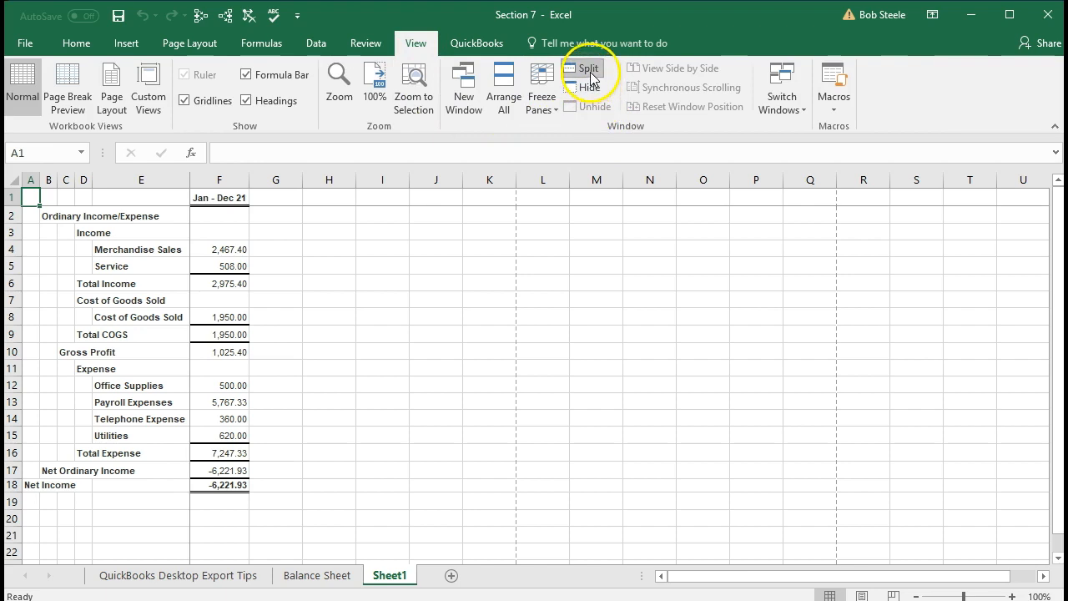
scroll(393, 423, down, 1)
scroll(393, 423, up, 1)
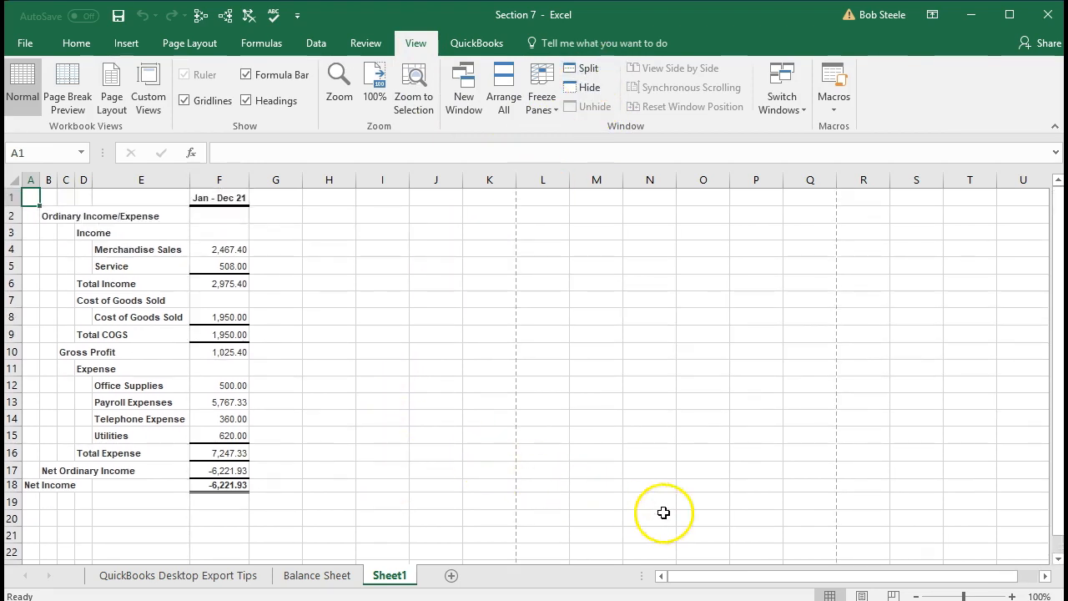
click(863, 594)
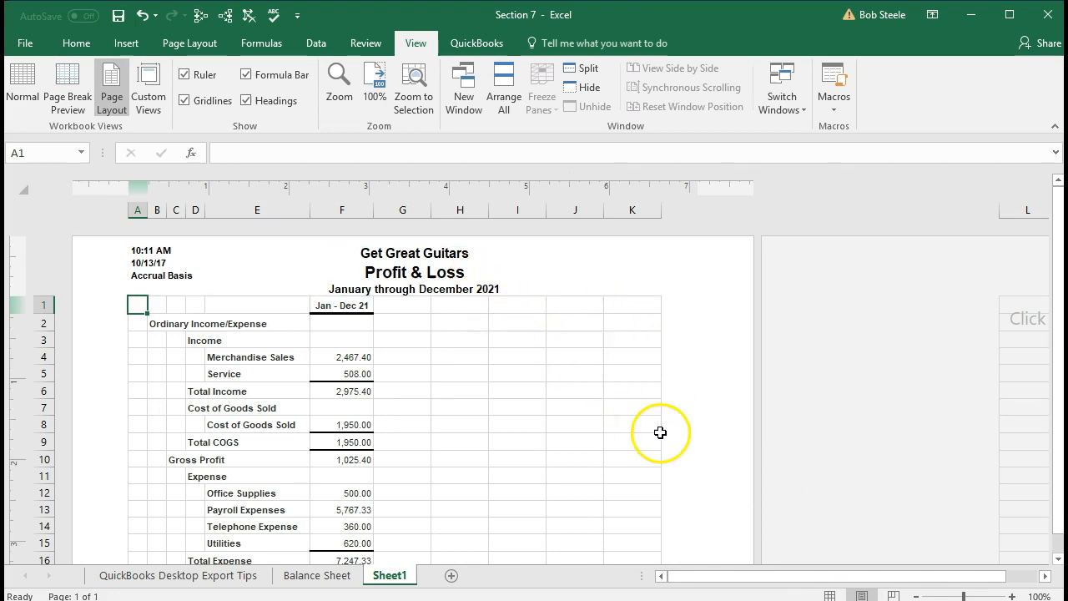
click(831, 594)
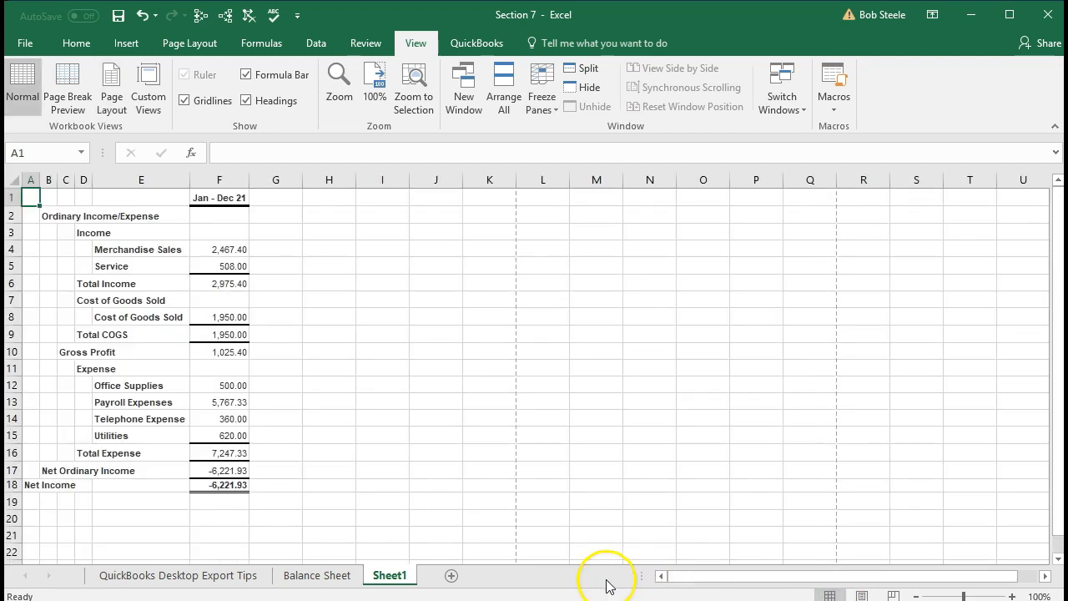
Rename the Profit & Loss worksheet as P&L.
double_click(393, 575)
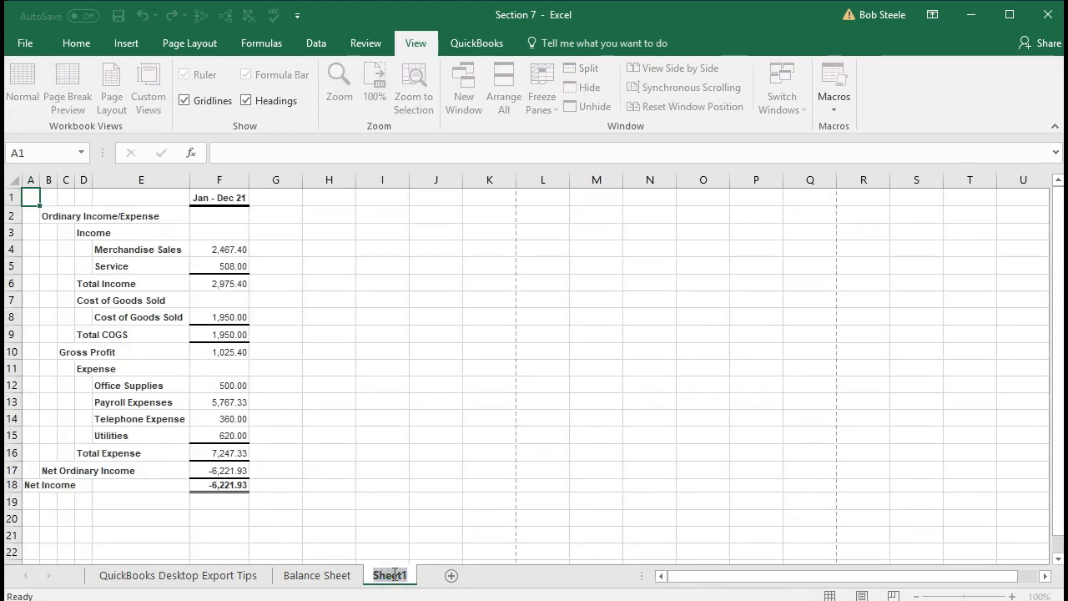
text(P)
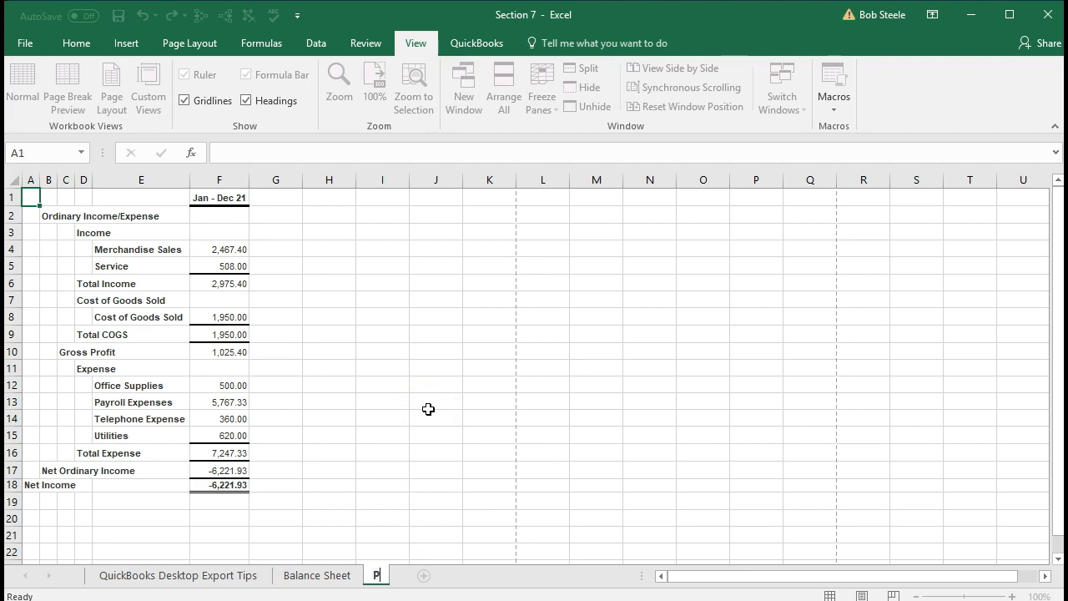
text(&L)
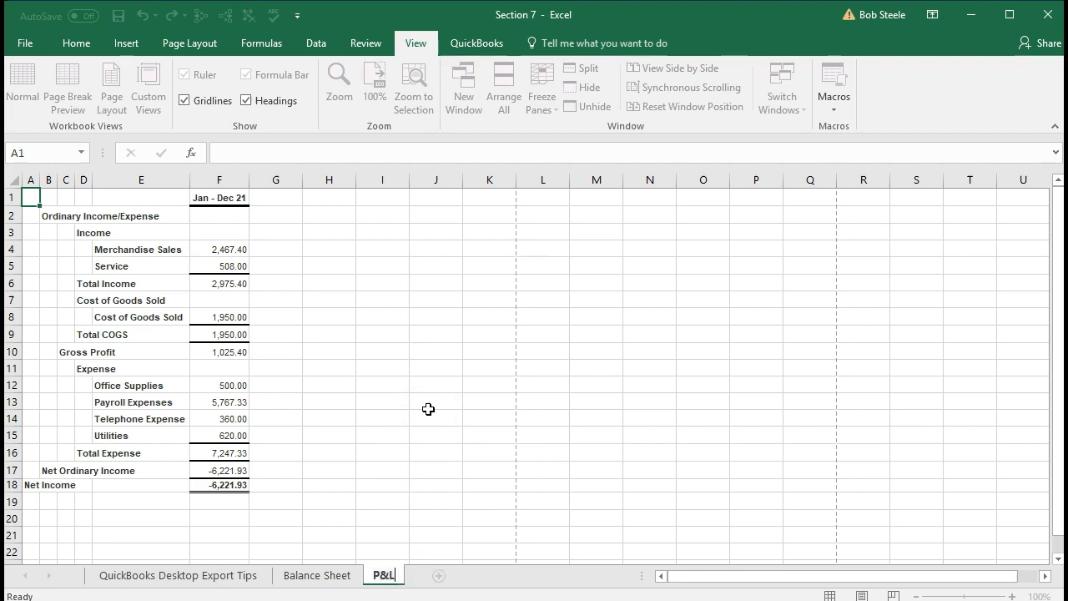
click(428, 409)
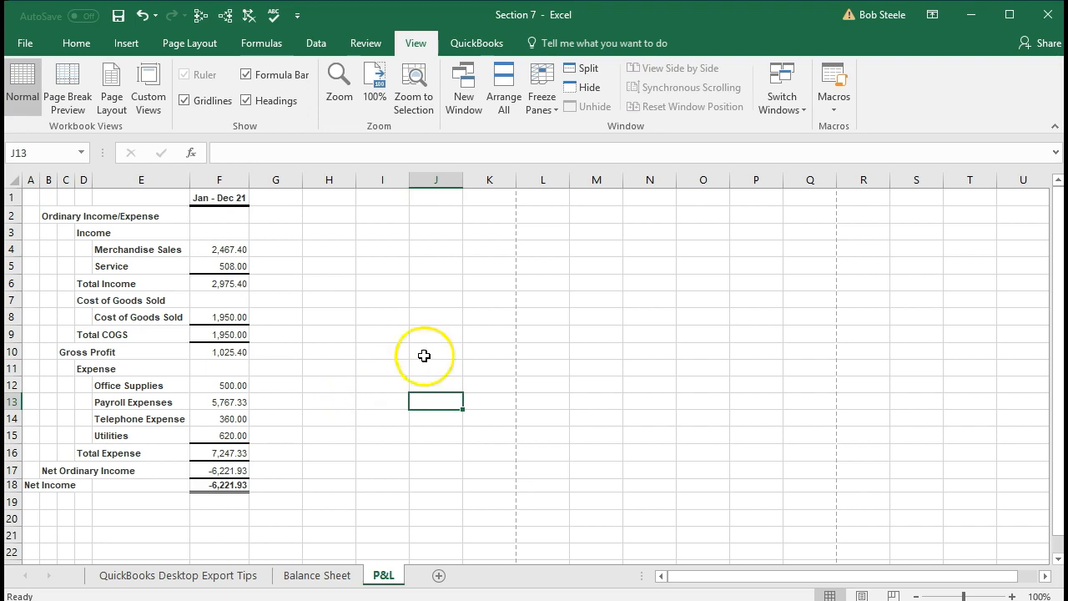
Close the Section 7 workbook, saving its changes, and switch back to QuickBooks.
click(1046, 18)
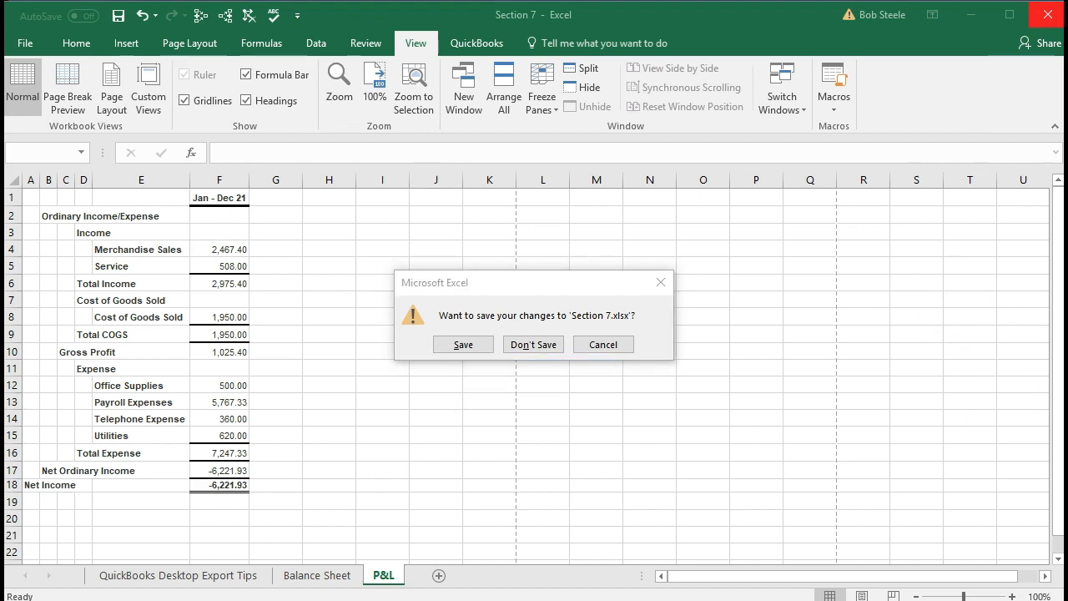
click(468, 346)
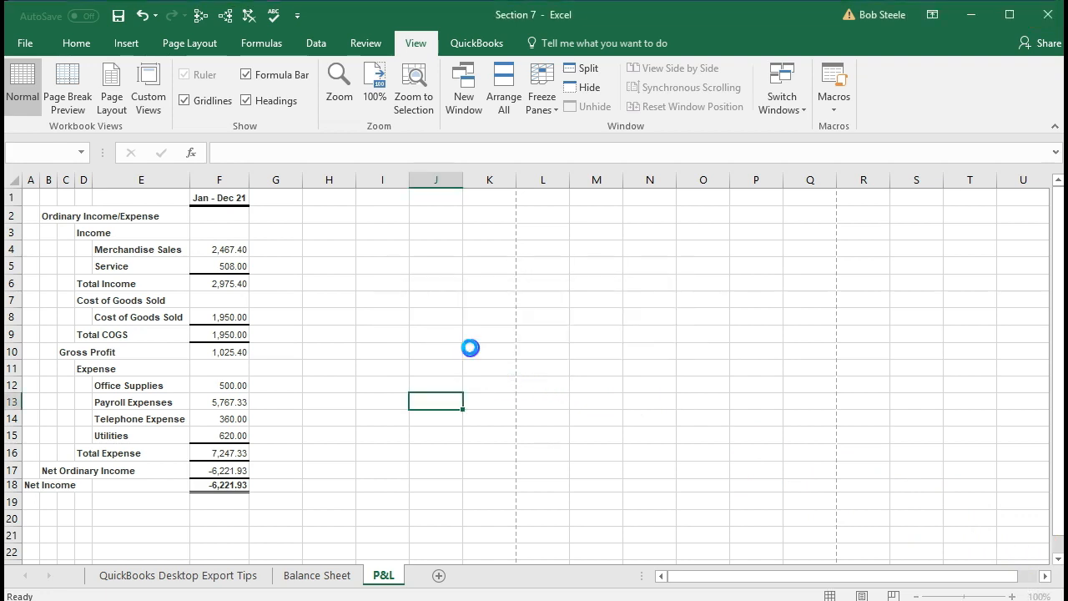
click(468, 401)
key(alt+Tab)
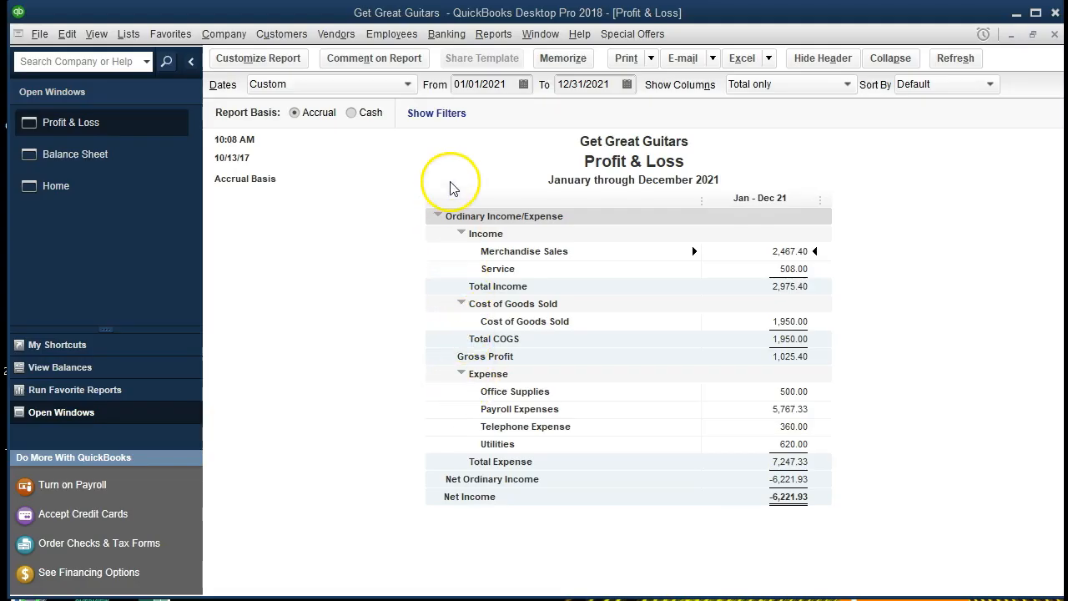
Run the Transaction List by Date report for 01/01/2021 to 12/31/2021.
click(509, 40)
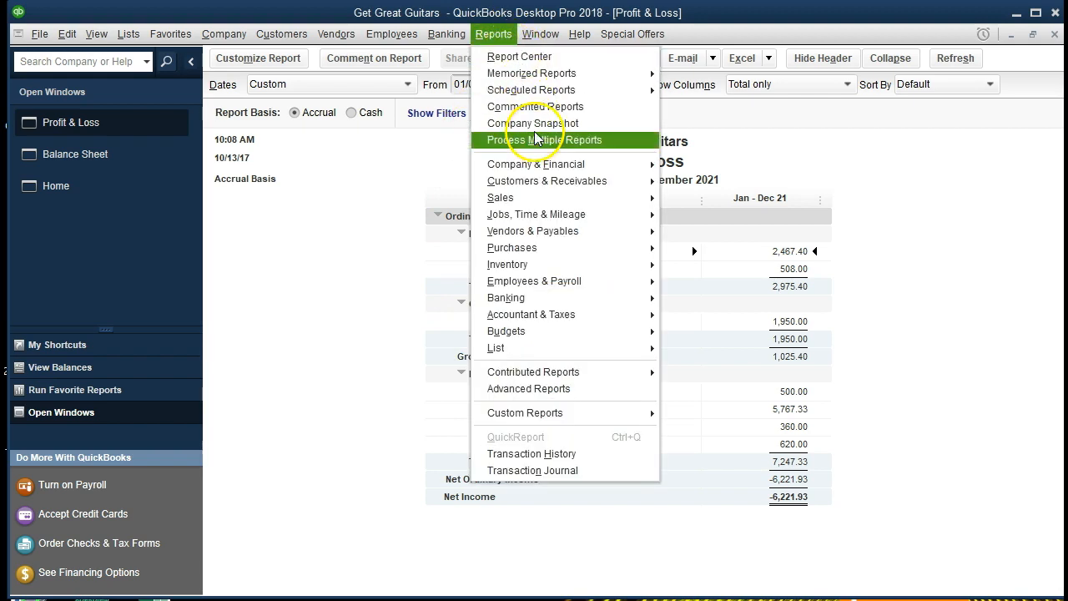
mouse_move(643, 315)
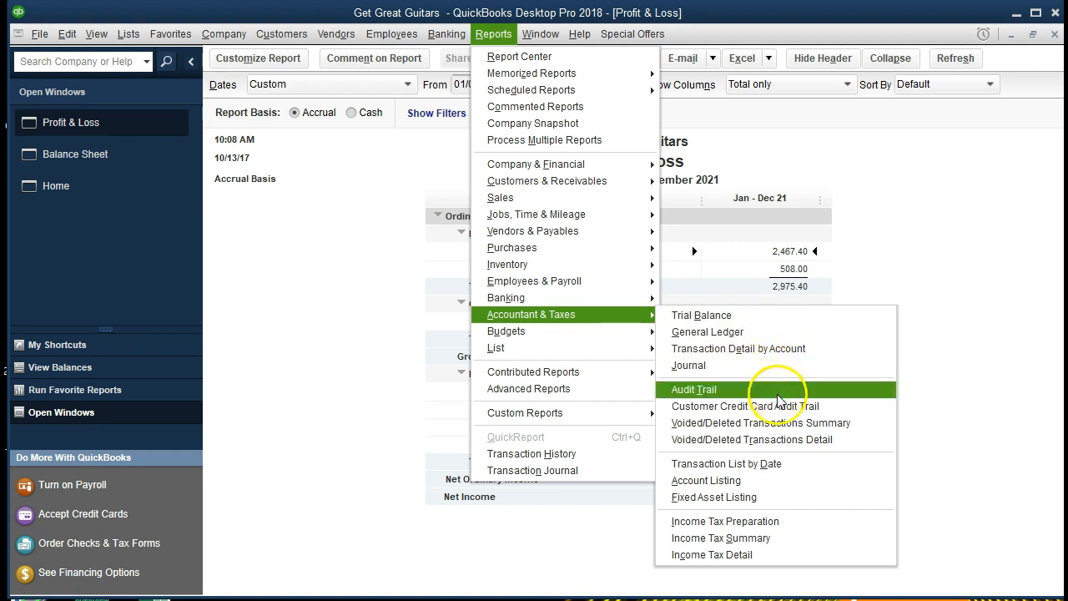
click(791, 464)
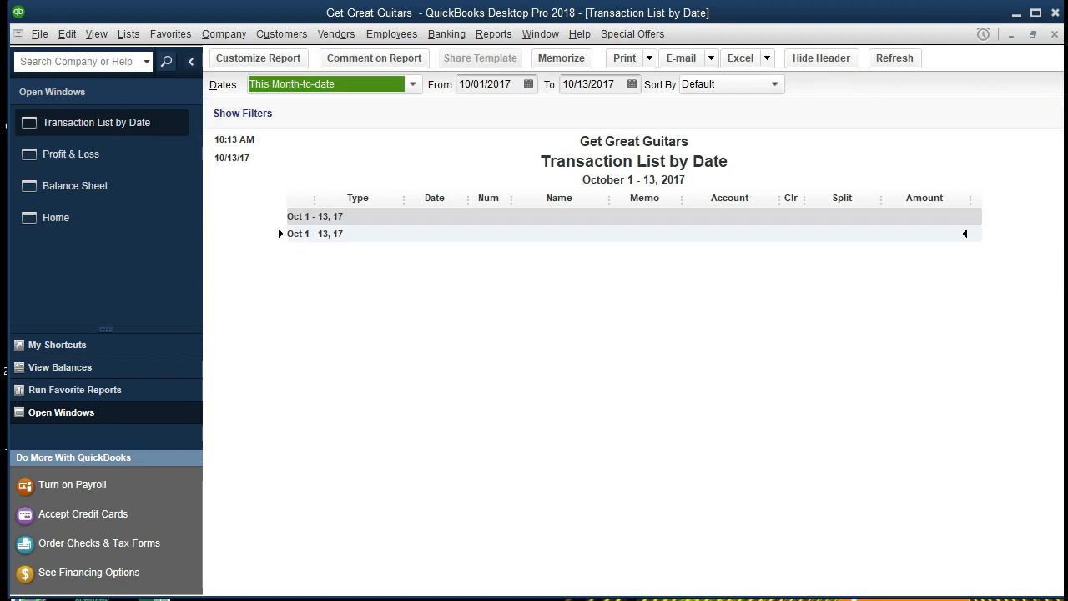
click(382, 258)
key(Tab)
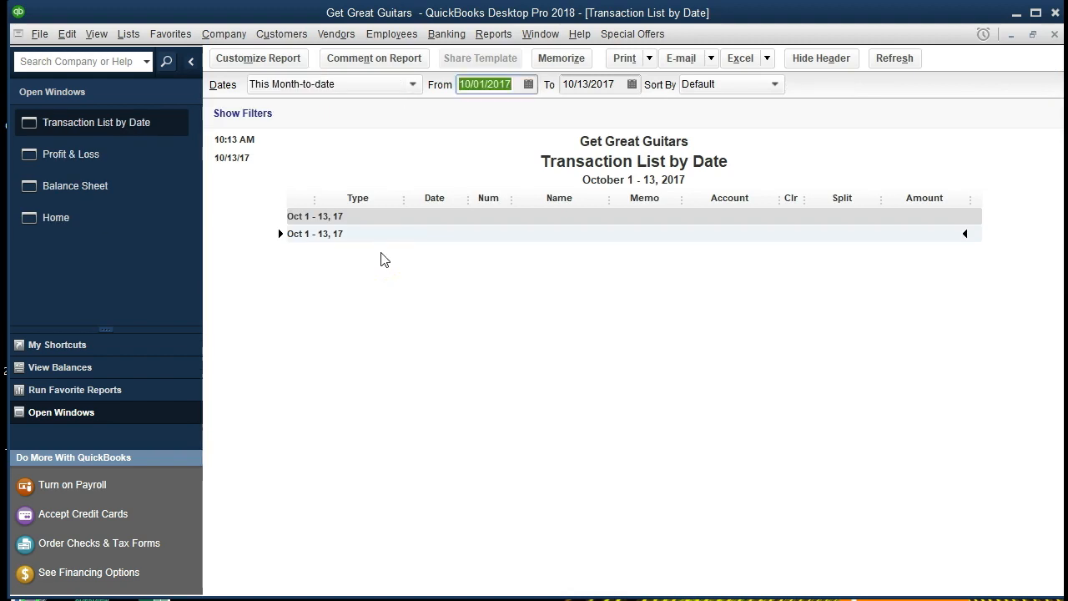
text(010121)
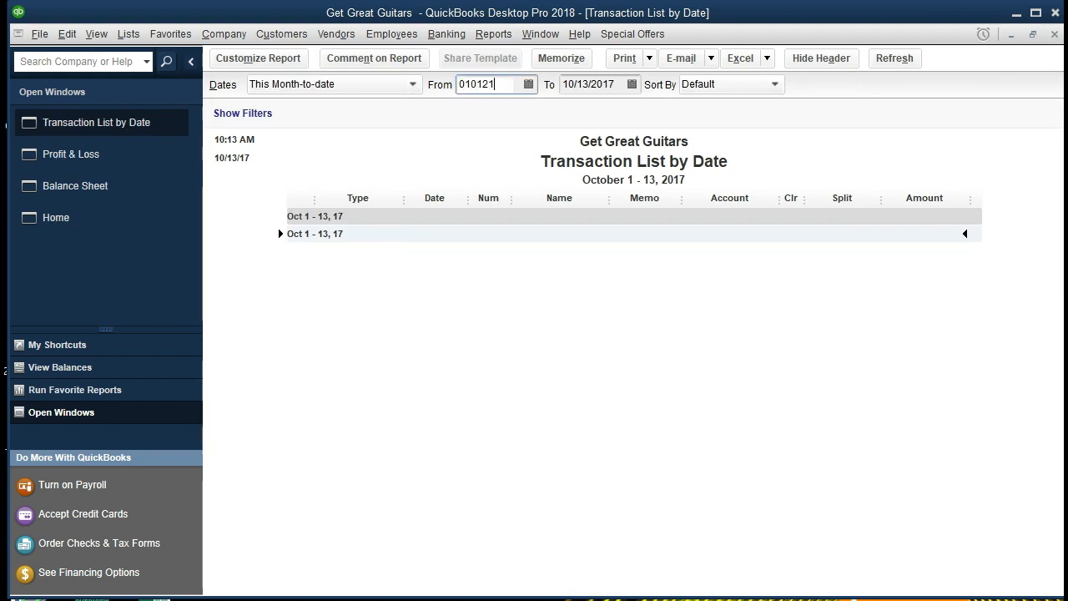
key(Tab)
text(123121)
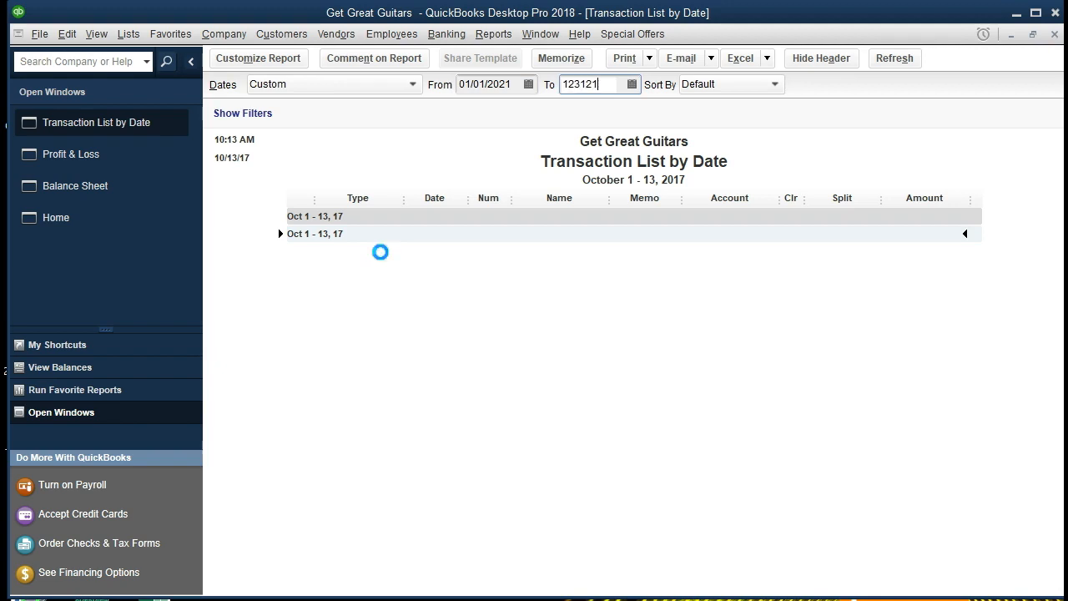
key(Tab)
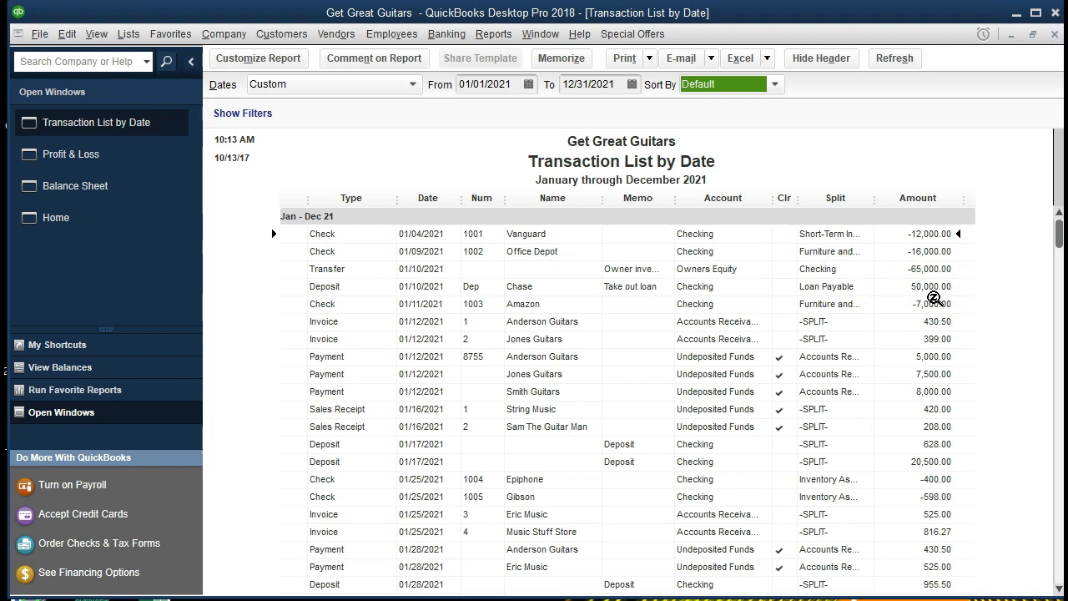
Examine the Transaction List by Date line by line, from the first January check to the last sales receipt on 01/31/2021.
scroll(934, 298, down, 5)
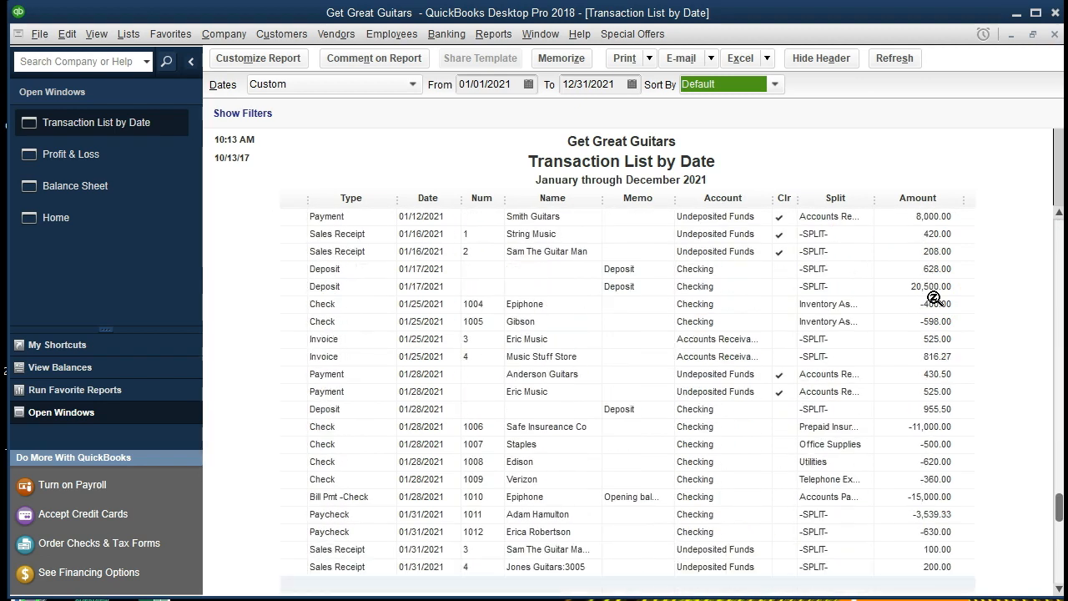
scroll(934, 299, up, 5)
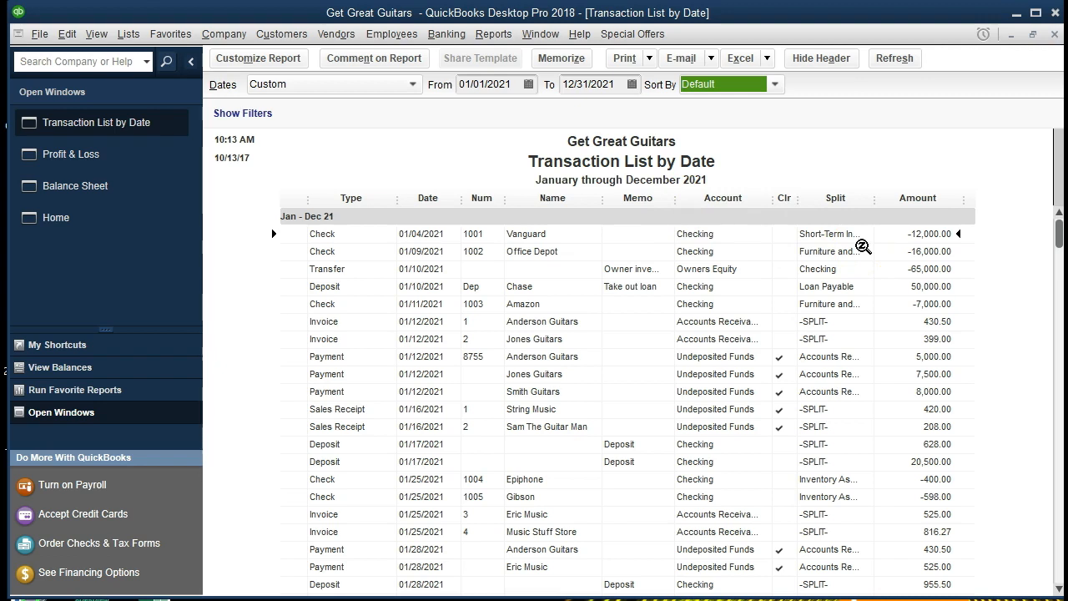
click(908, 232)
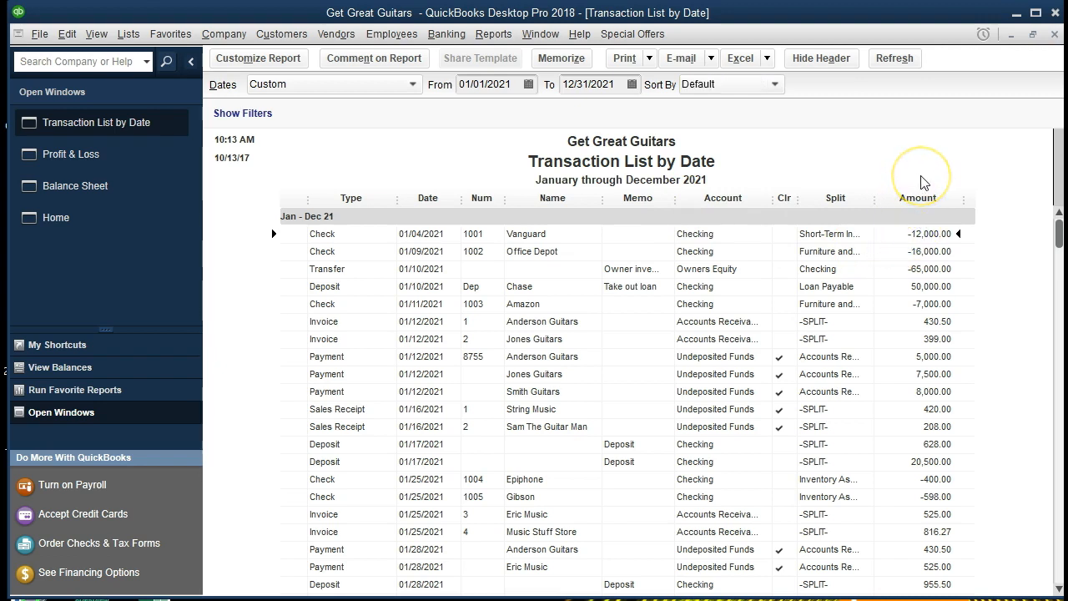
key(Down)
key(Down)
key(Down)
key(Up)
key(Up)
key(Up)
key(Down)
key(Down)
key(Down)
key(Down)
key(Down)
key(Down)
key(Down)
key(Down)
key(Down)
key(Down)
key(Down)
key(Down)
key(Down)
key(Down)
key(Down)
key(Down)
key(Down)
key(Down)
scroll(972, 373, down, 4)
key(Down)
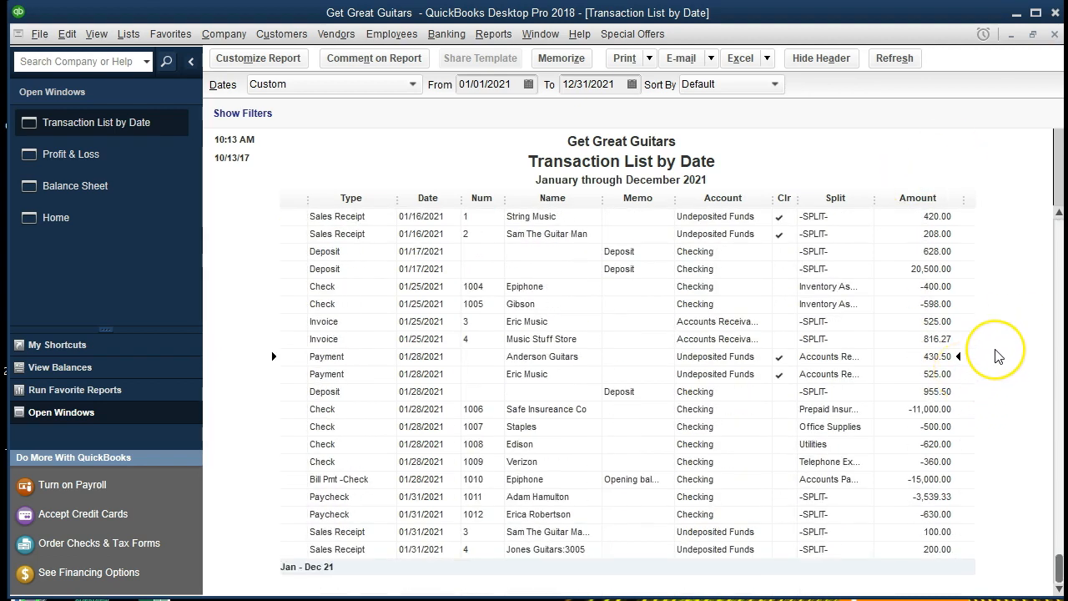
key(Down)
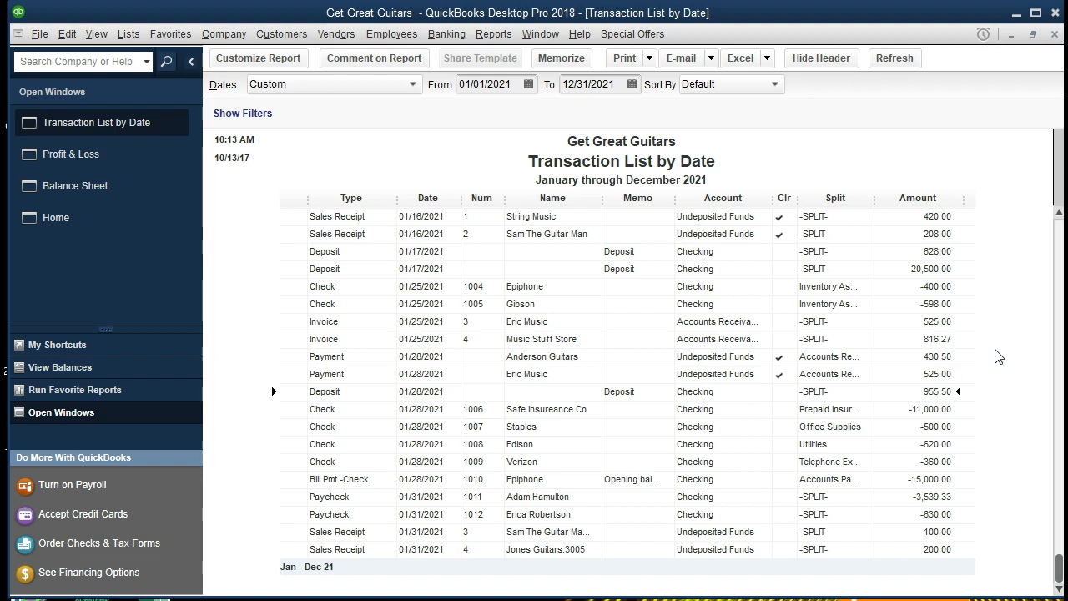
key(Down)
key(Down)
key(Down)
key(Down)
key(Down)
key(Down)
key(Down)
key(Down)
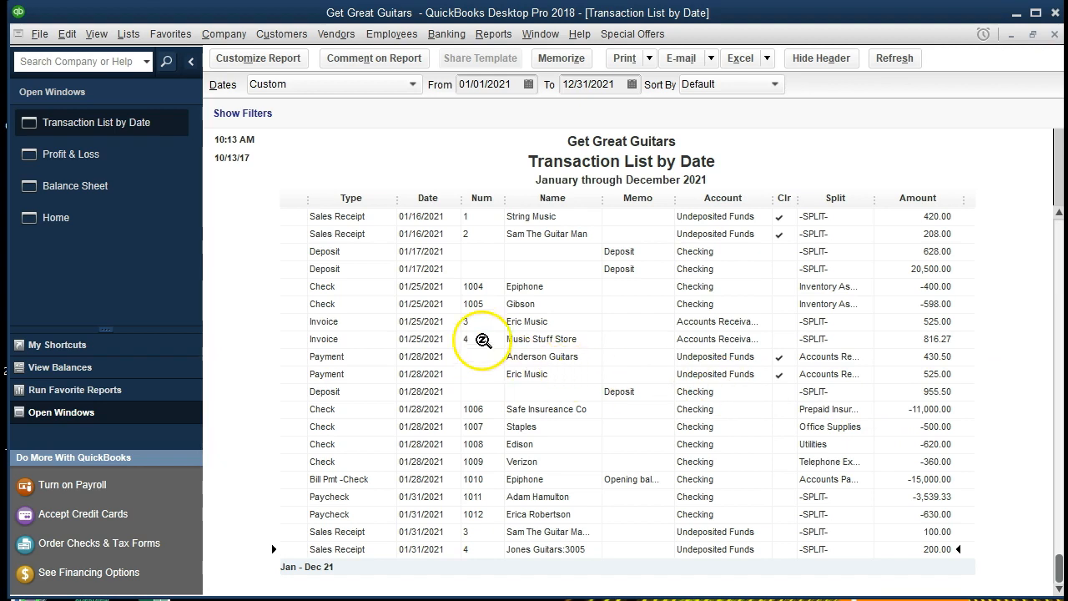
Export the Transaction List by Date as a new worksheet in the existing Section 7 workbook from the Get Great Guitars Section 7 folder.
click(434, 269)
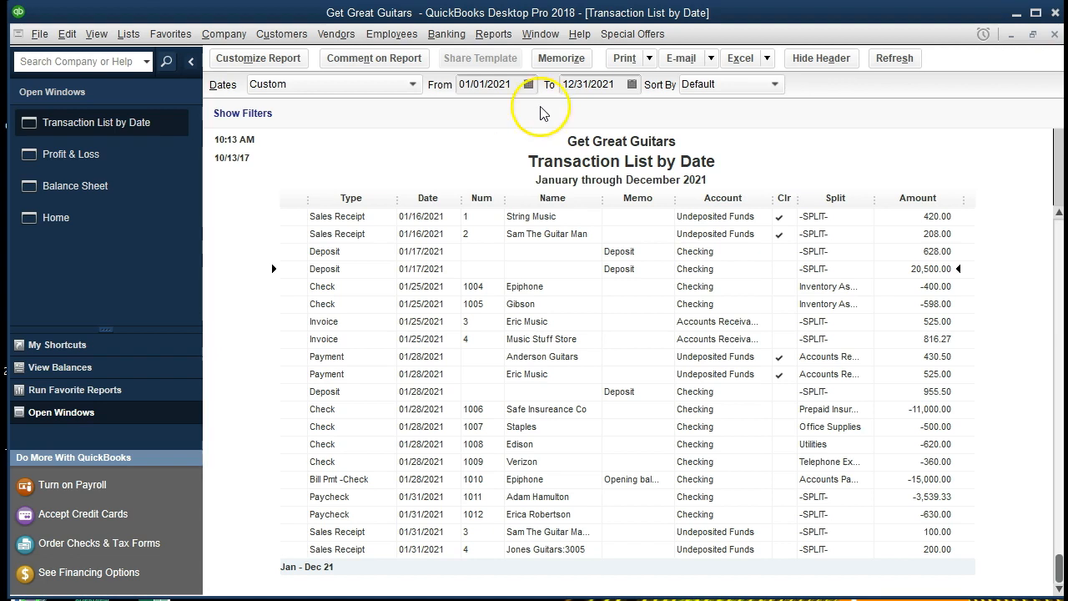
click(766, 58)
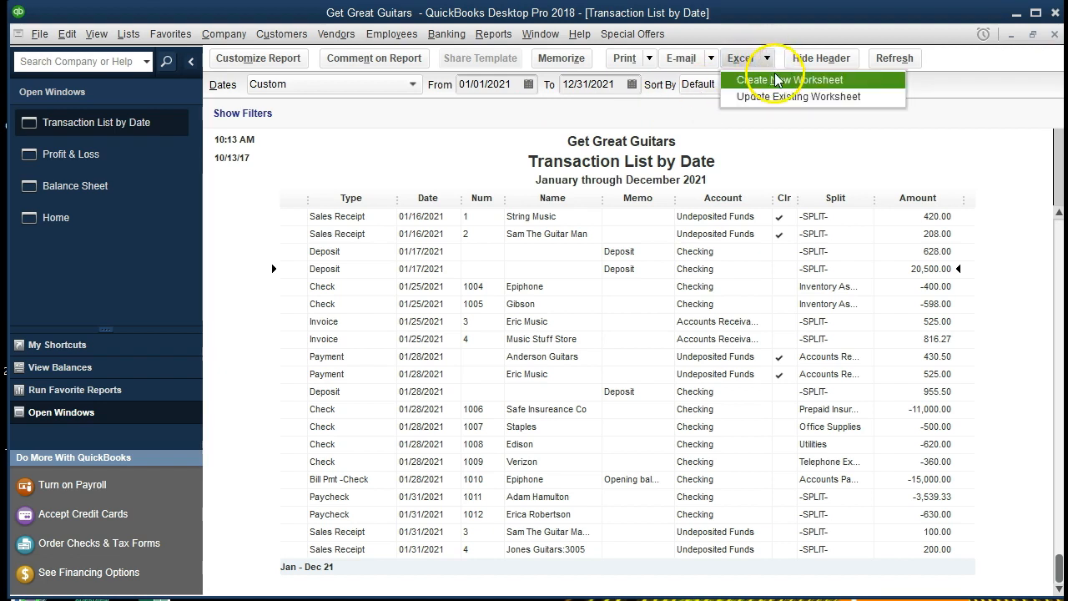
click(876, 83)
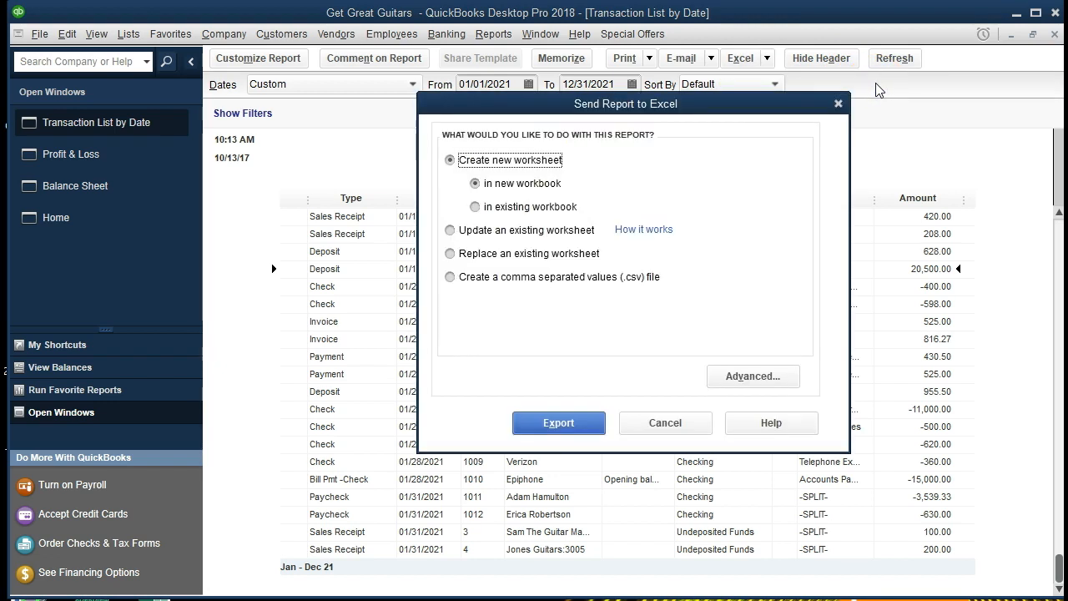
click(474, 207)
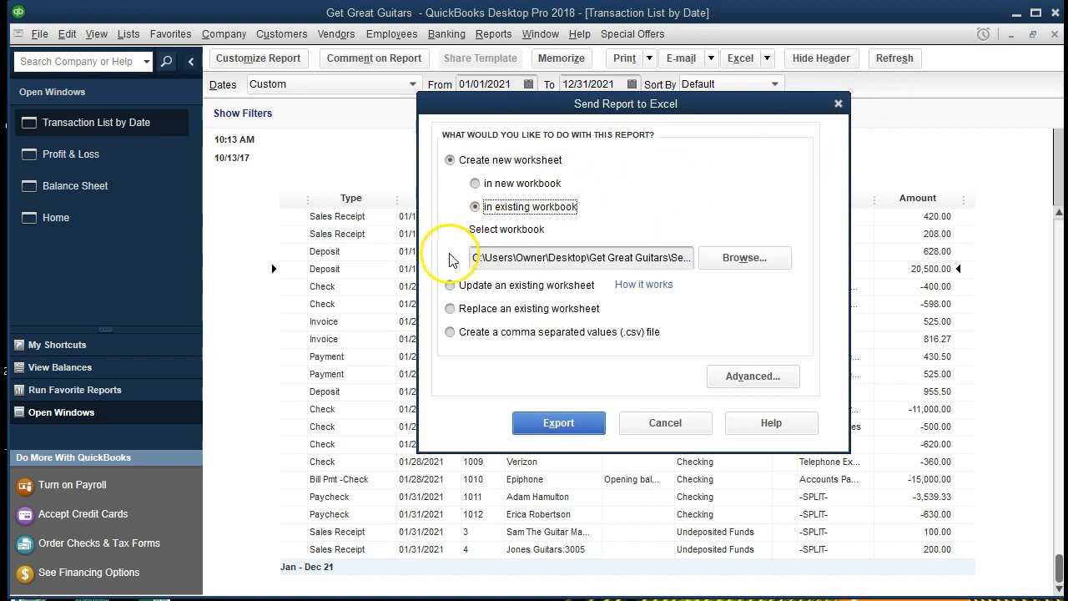
click(742, 267)
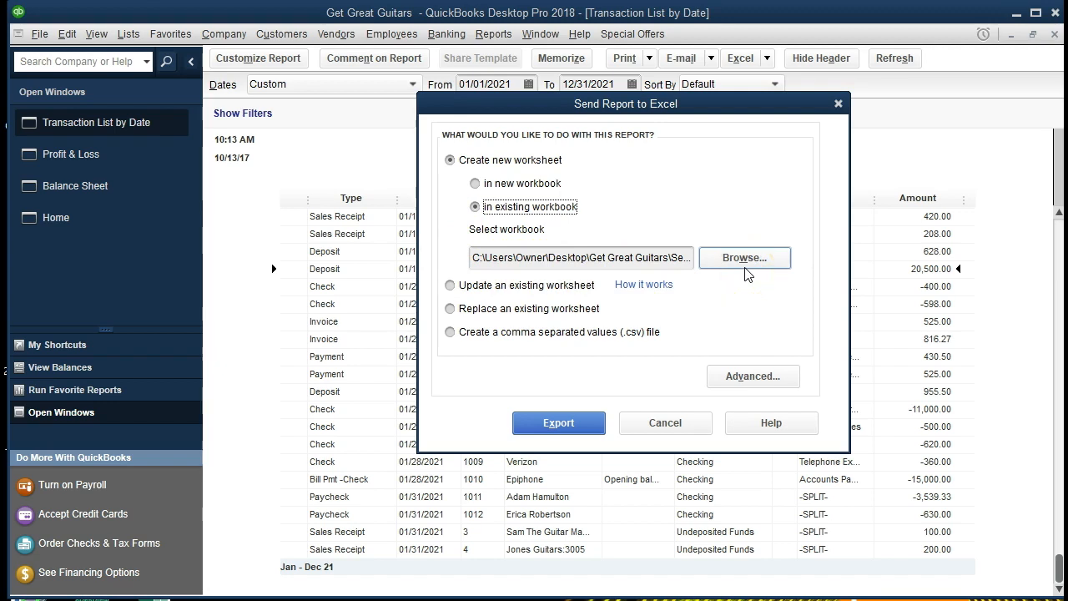
click(747, 274)
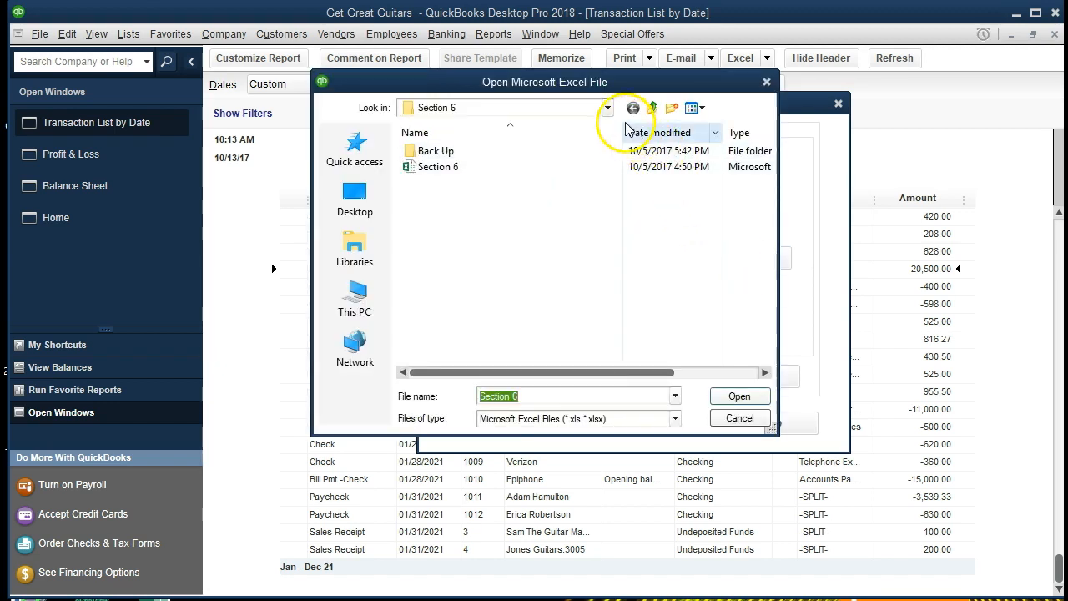
click(607, 107)
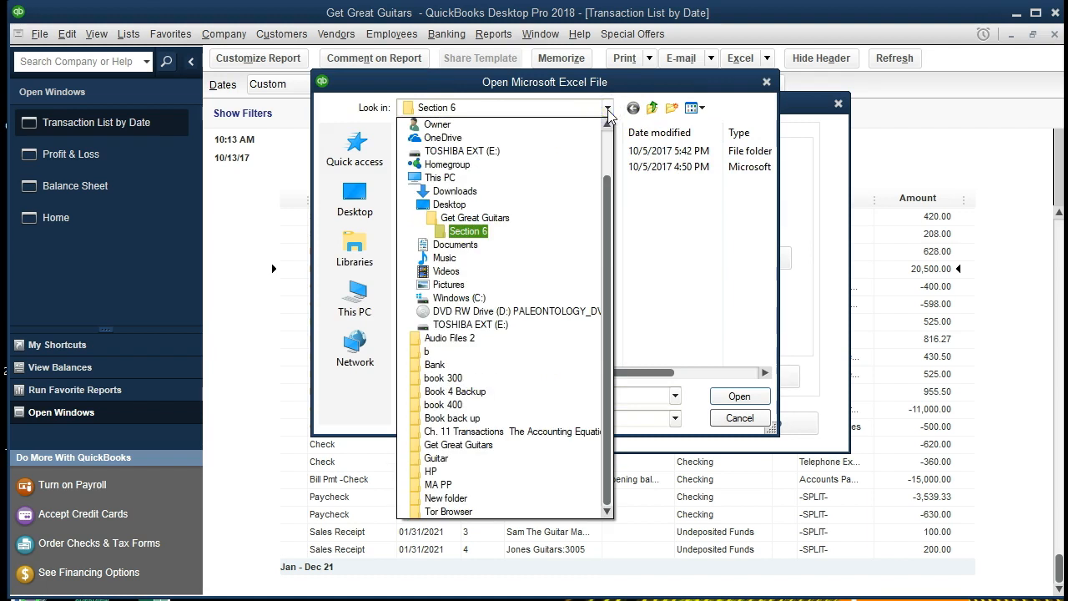
click(535, 217)
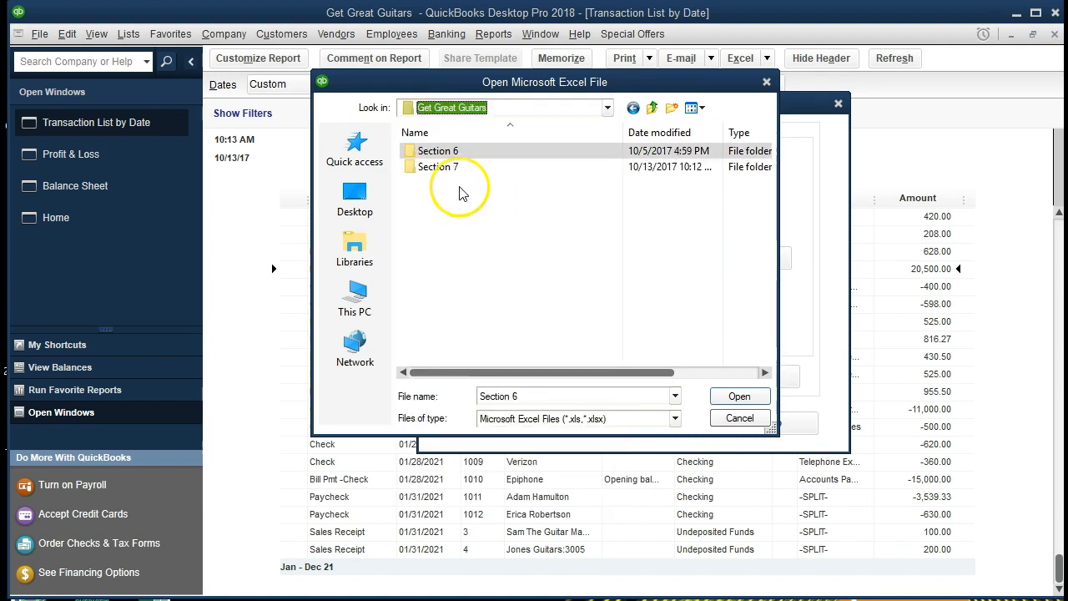
double_click(437, 167)
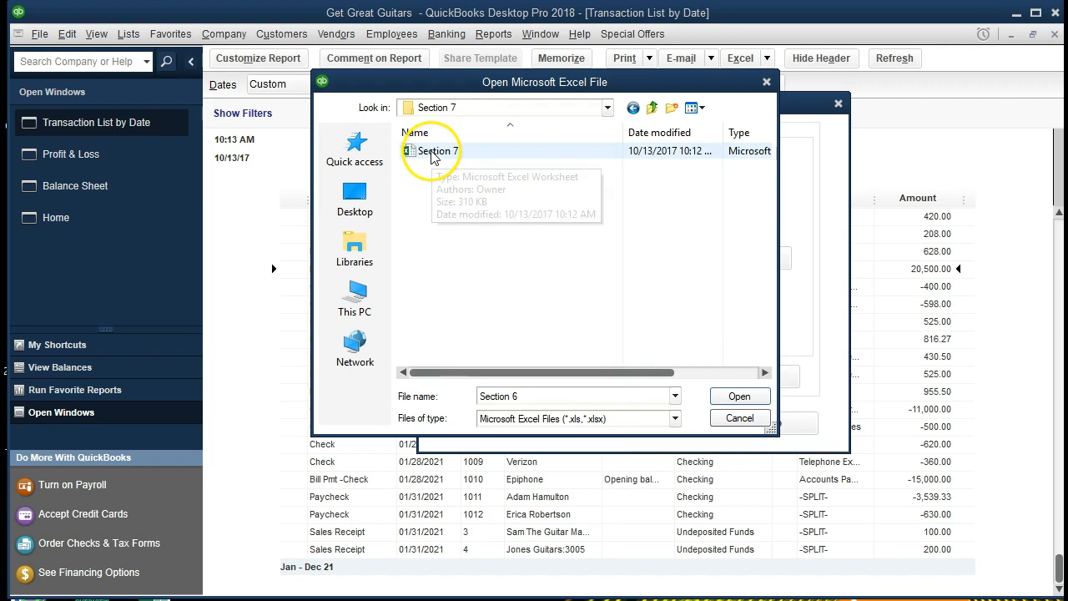
double_click(433, 157)
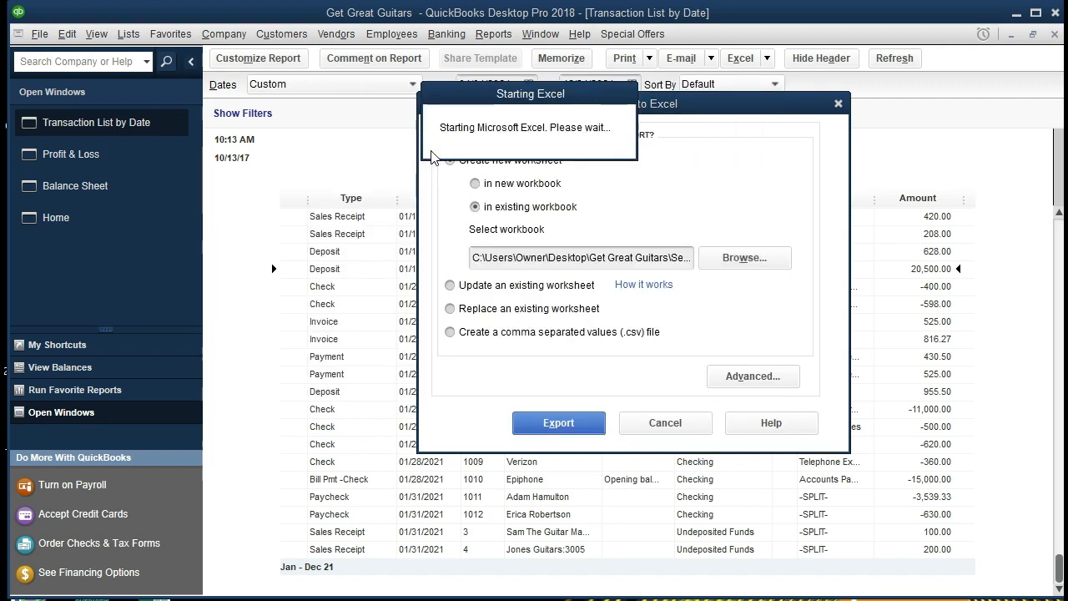
click(524, 424)
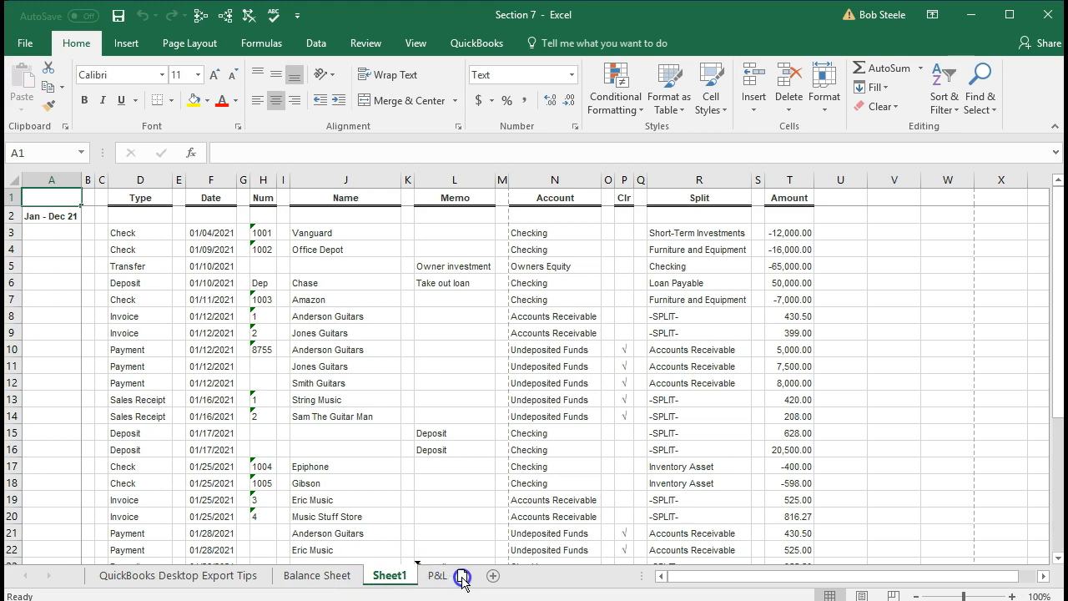
Move the exported Sheet1 after the P&L sheet and rename it Trans Rep.
drag(486, 580, 487, 577)
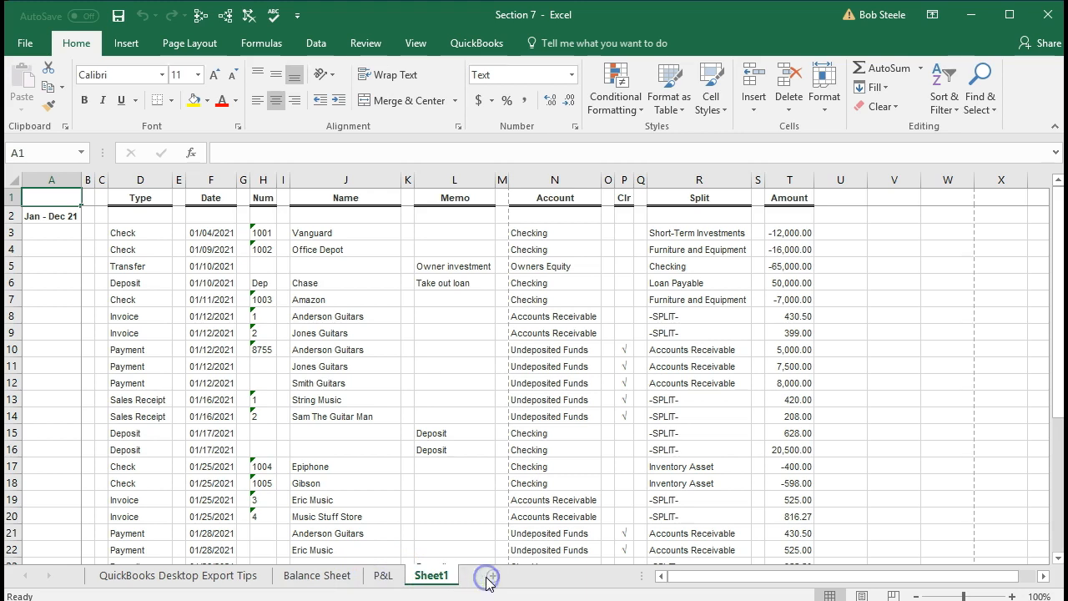
double_click(438, 576)
text(Trans Rep)
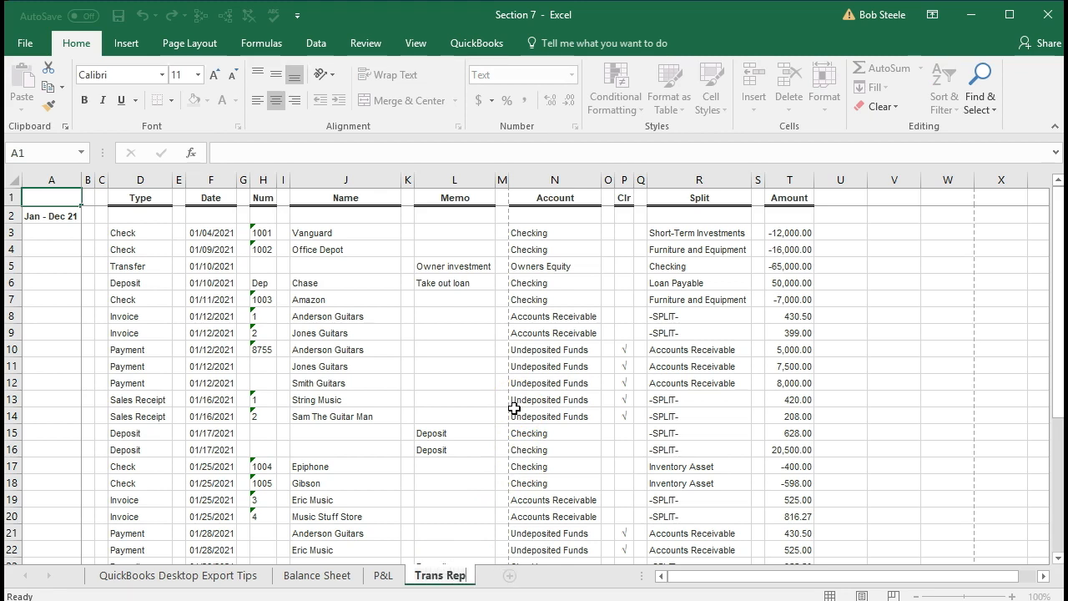
click(515, 412)
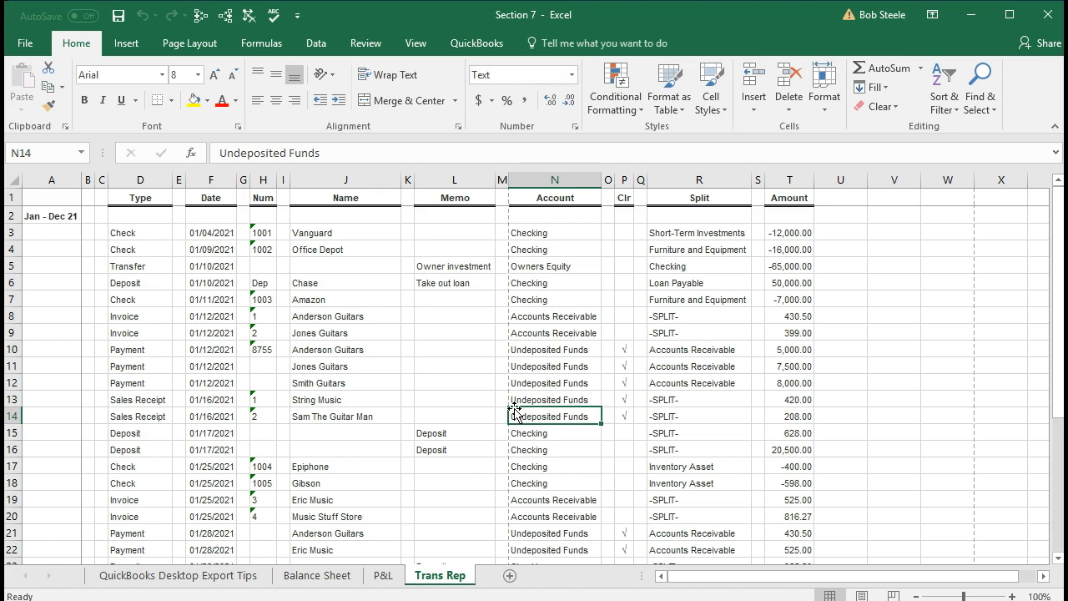
Remove the window split from the Trans Rep sheet, check it in Page Layout view and return to Normal view.
click(415, 48)
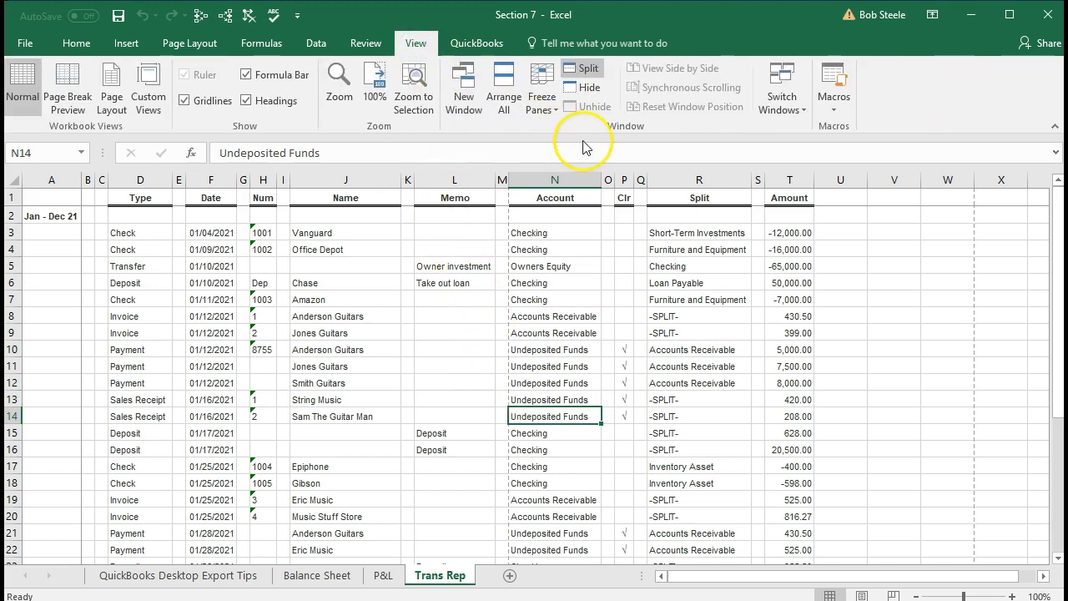
click(590, 70)
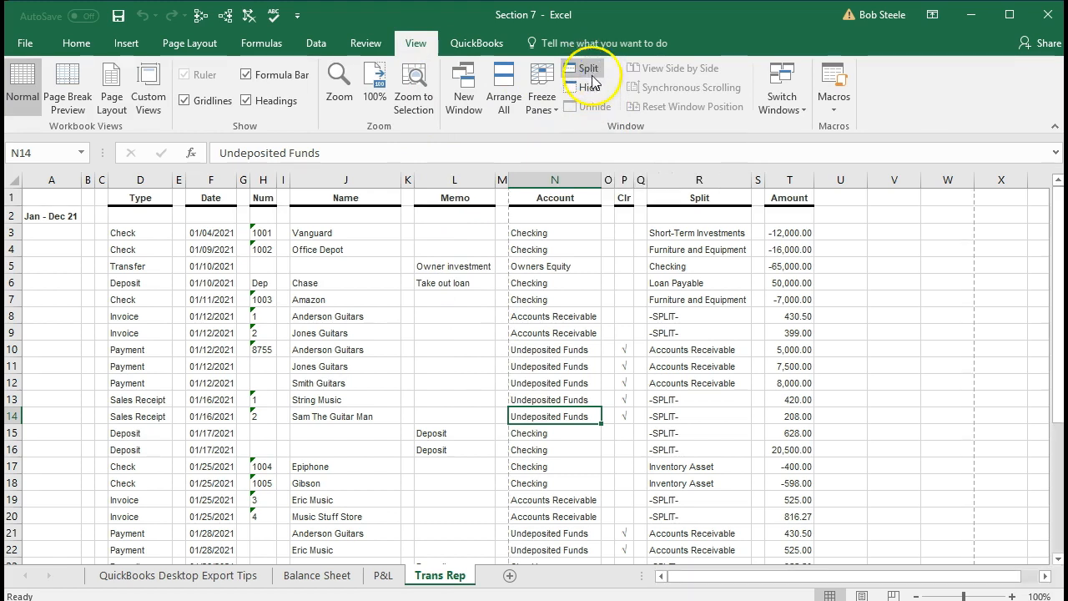
click(863, 596)
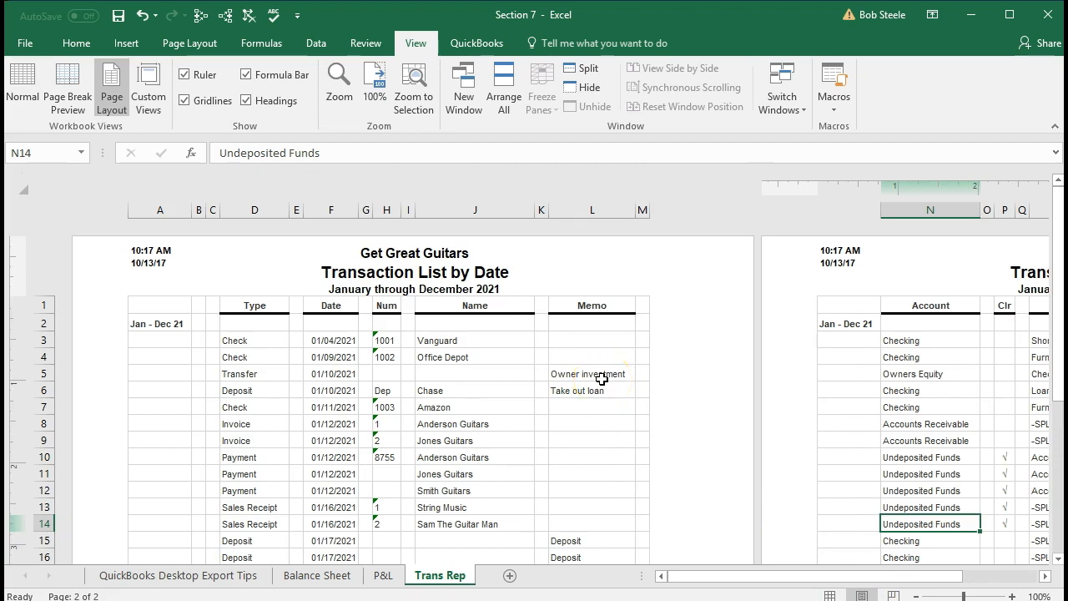
drag(754, 574, 717, 587)
click(733, 590)
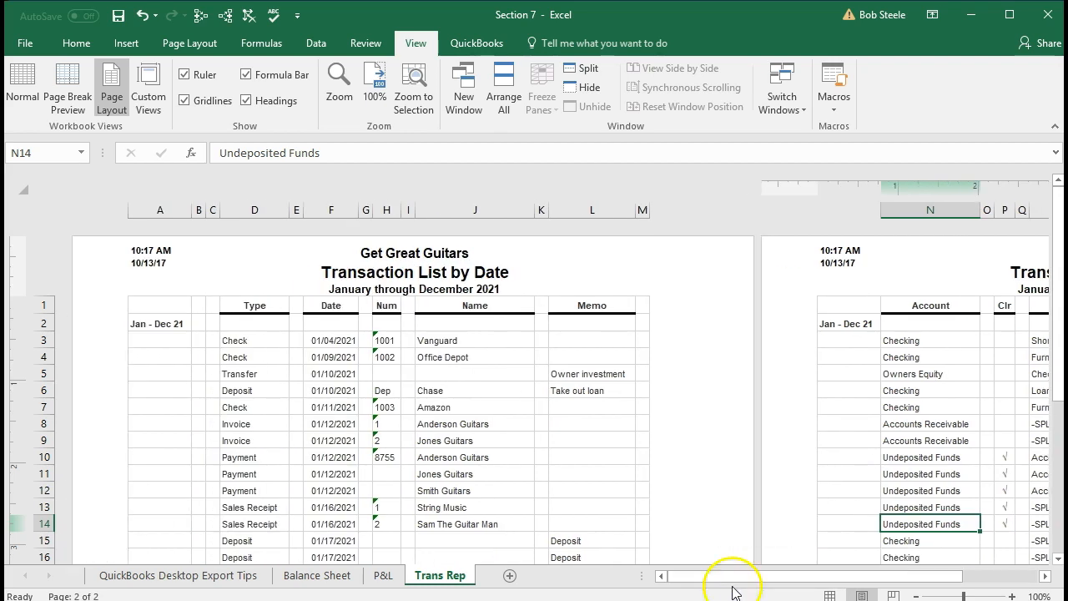
click(829, 595)
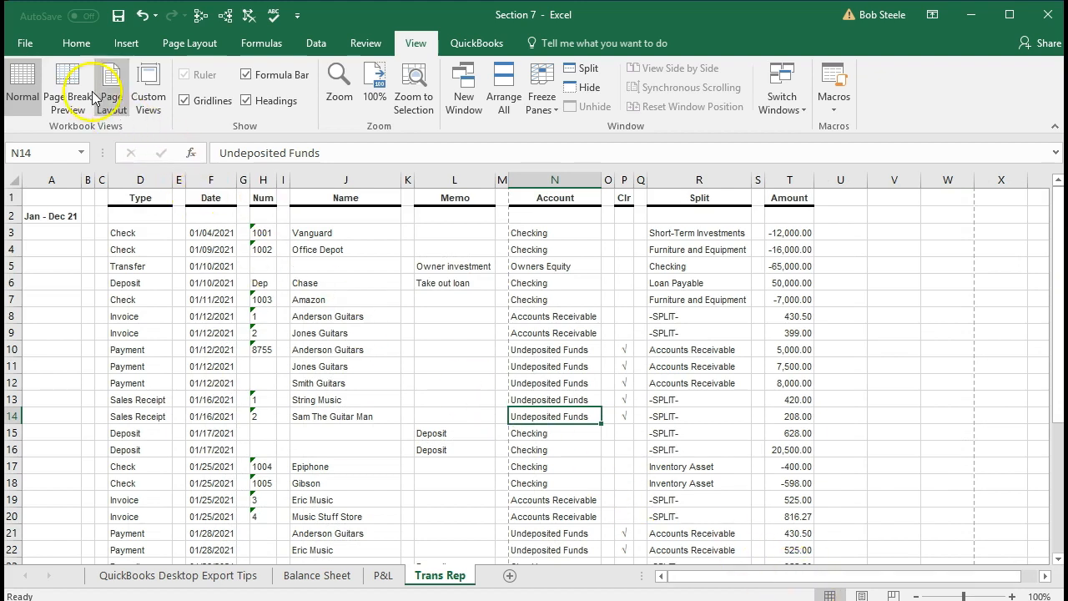
Set the Trans Rep sheet's print orientation to landscape, check both pages in the print preview and return to the sheet.
click(27, 46)
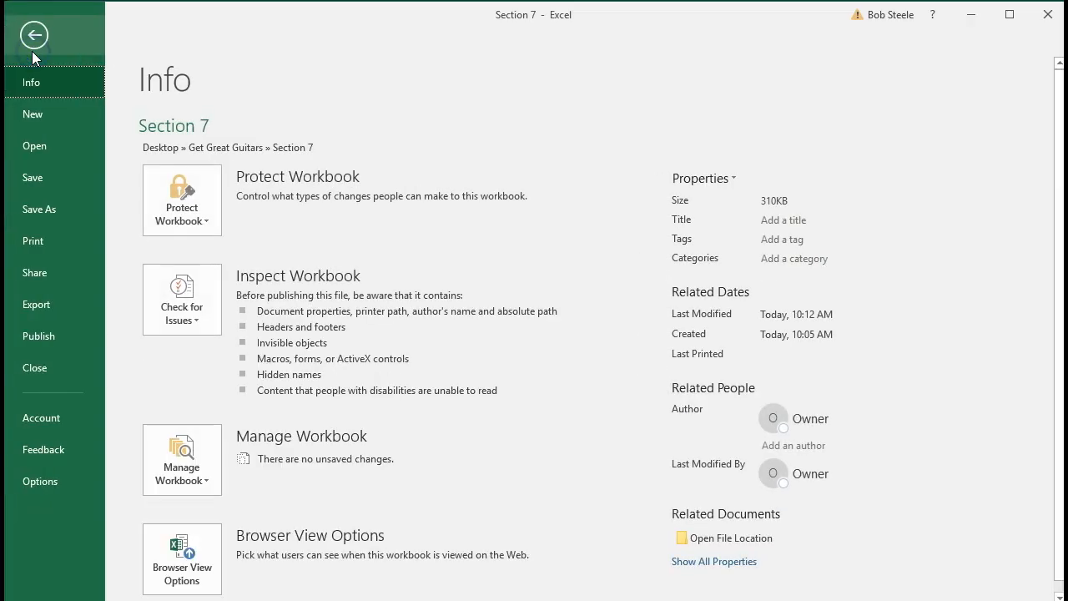
click(45, 237)
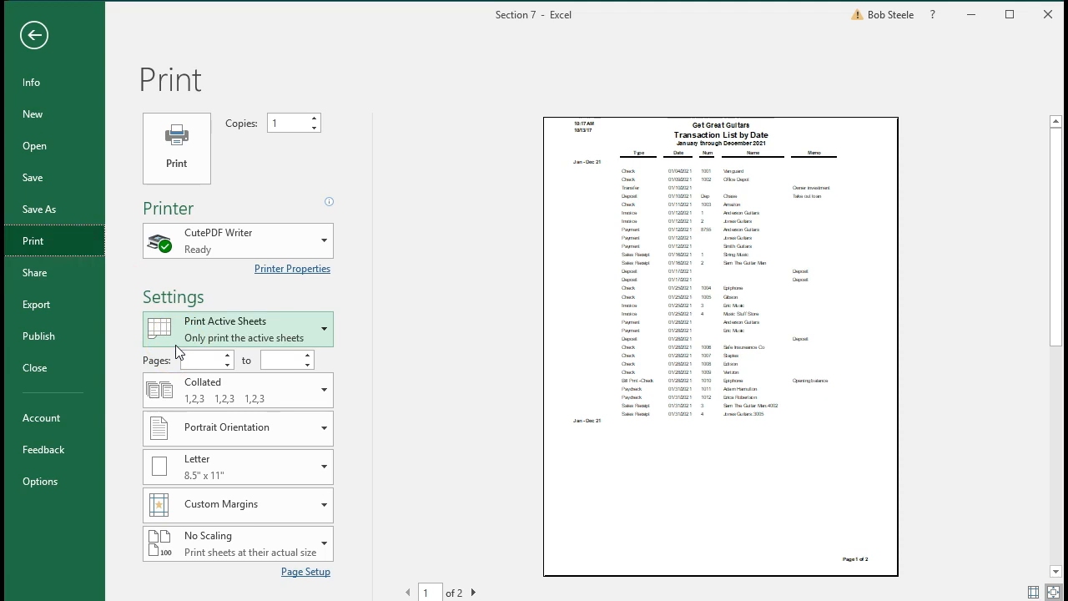
scroll(668, 352, down, 1)
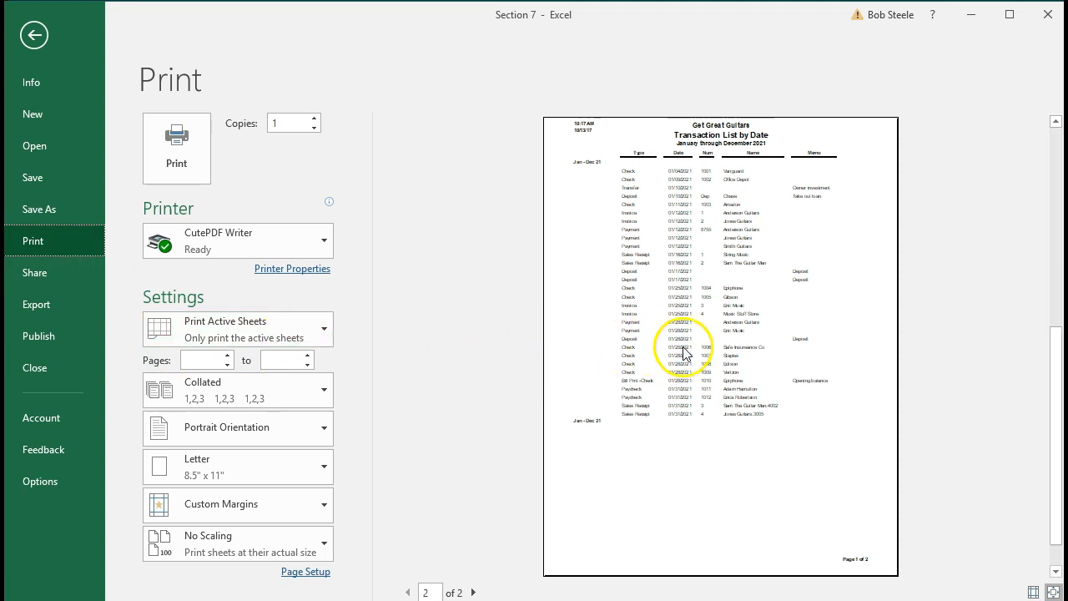
scroll(684, 350, up, 1)
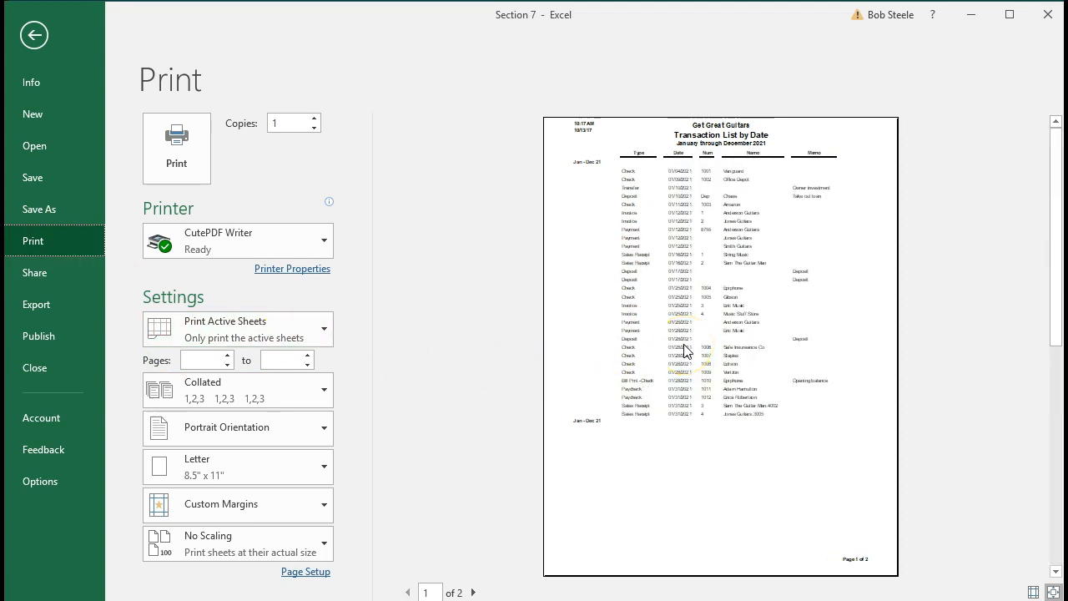
click(314, 470)
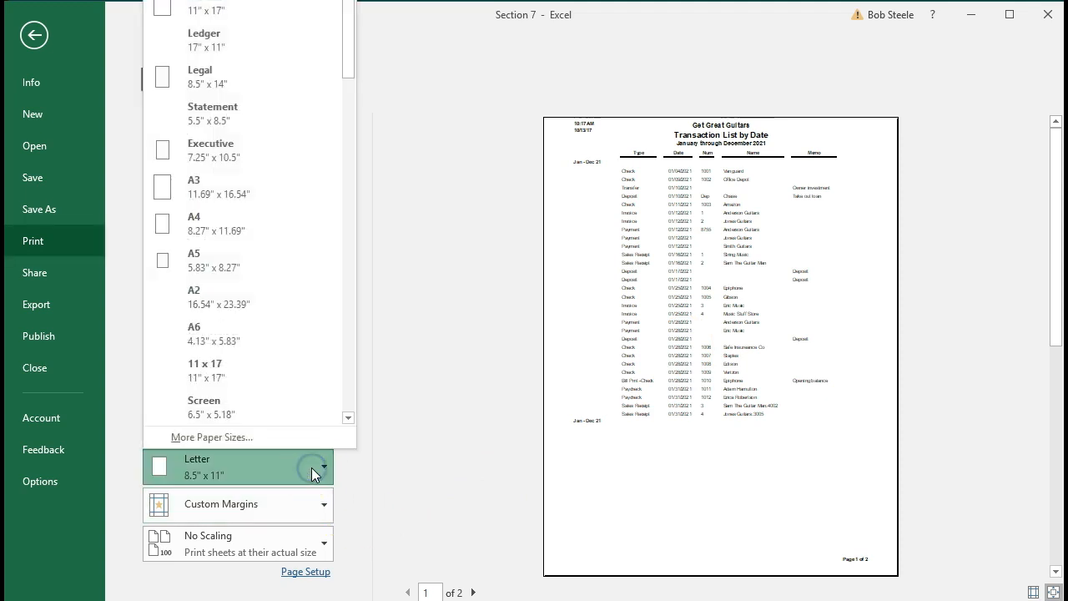
click(314, 471)
click(322, 432)
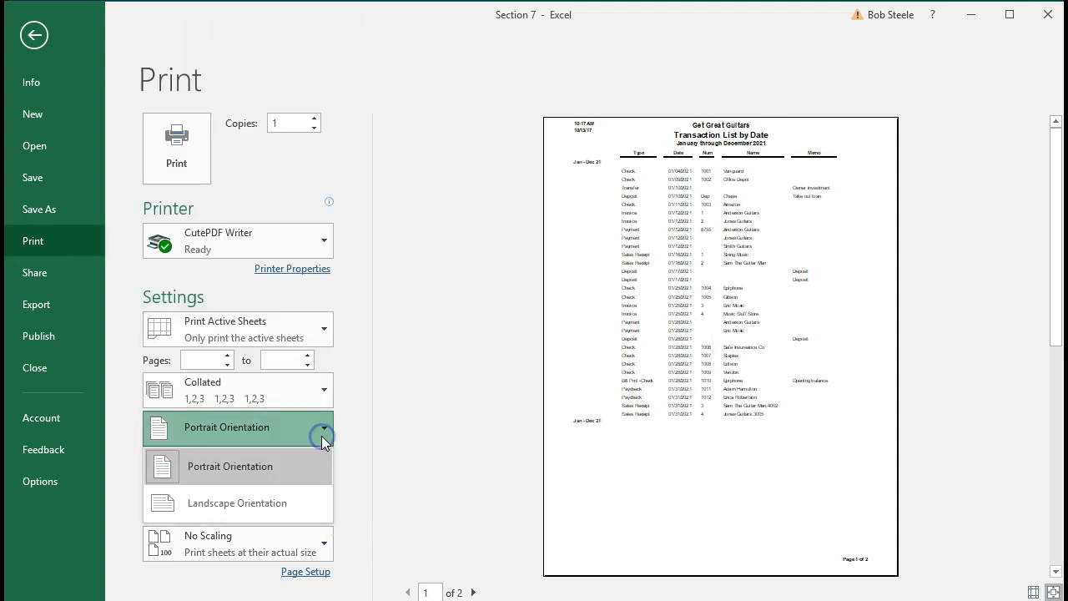
click(293, 504)
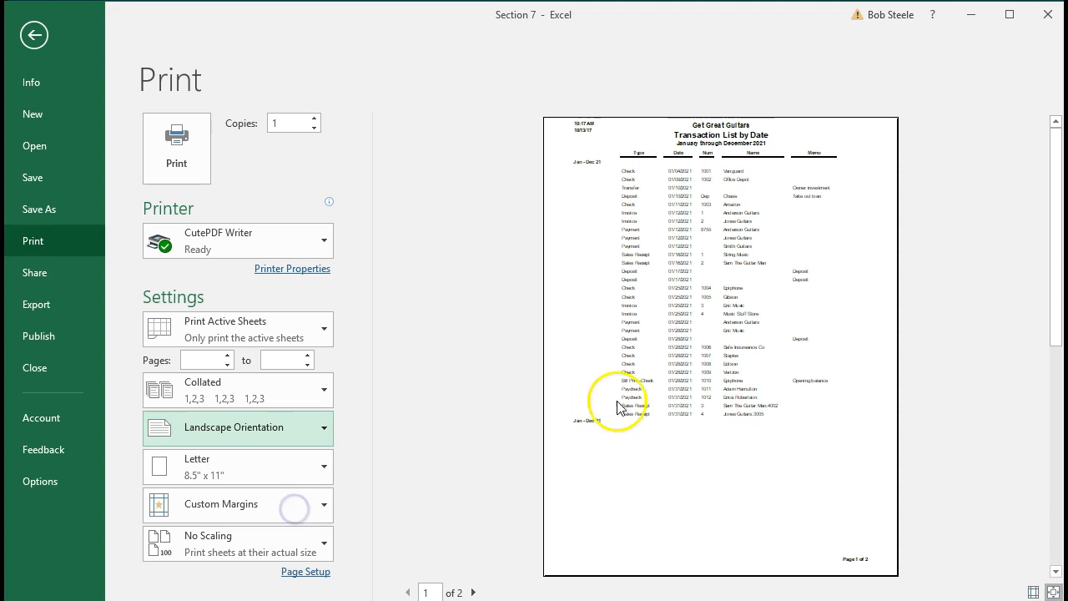
scroll(696, 334, down, 1)
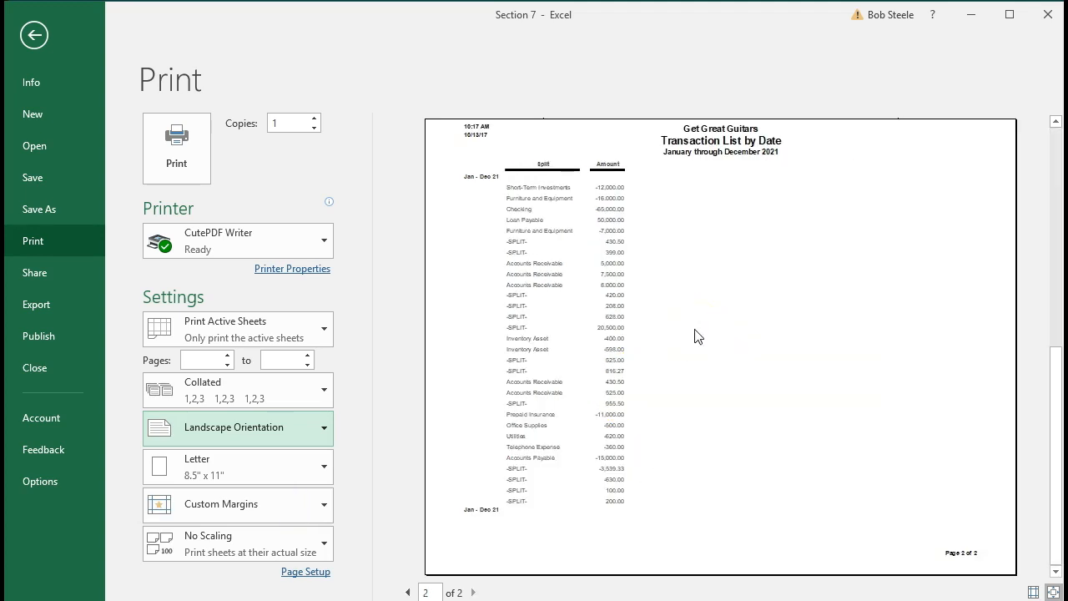
scroll(695, 334, up, 1)
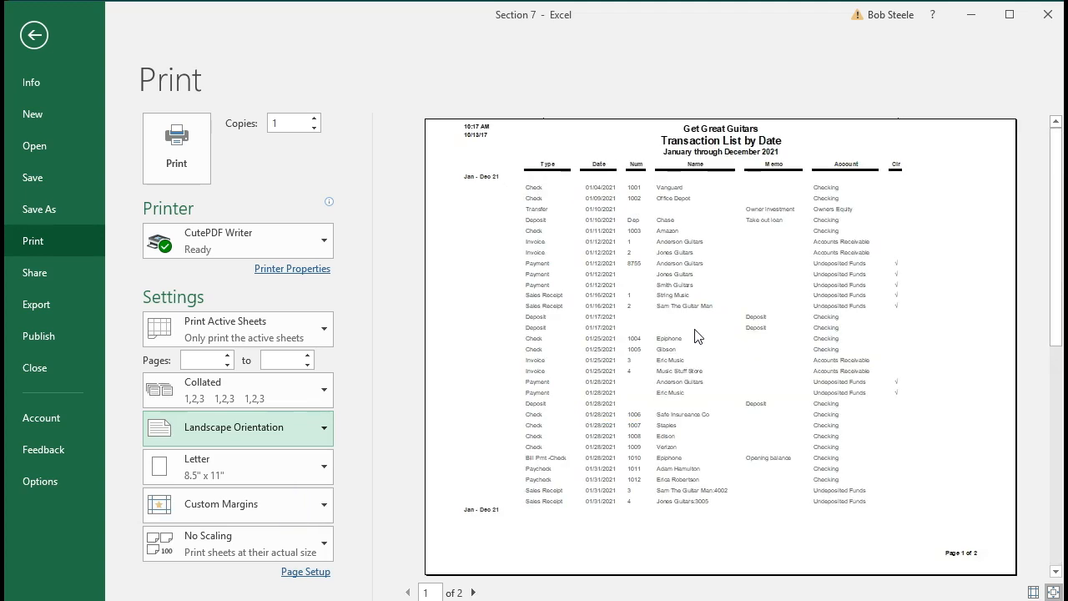
key(Escape)
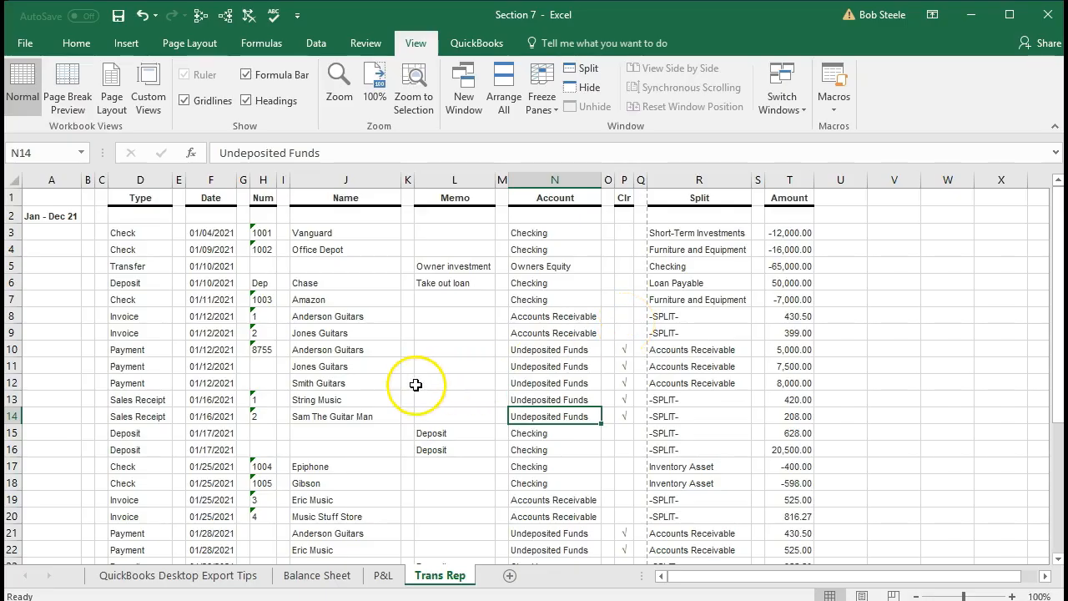
Examine the exported transaction list in the Trans Rep sheet from the header row to the last transaction.
scroll(370, 262, down, 6)
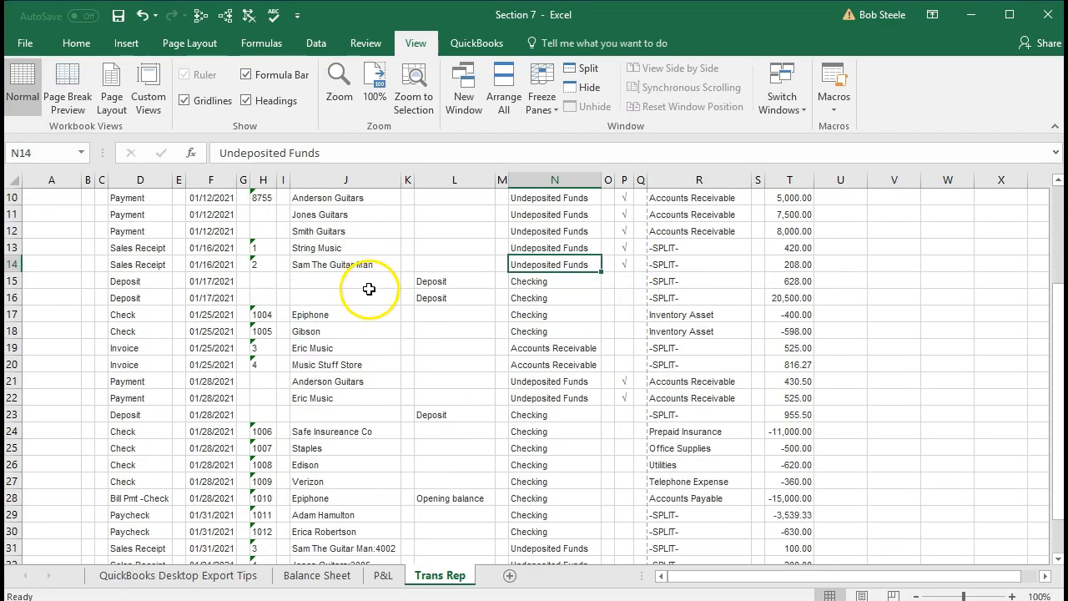
scroll(368, 288, up, 4)
scroll(368, 289, up, 2)
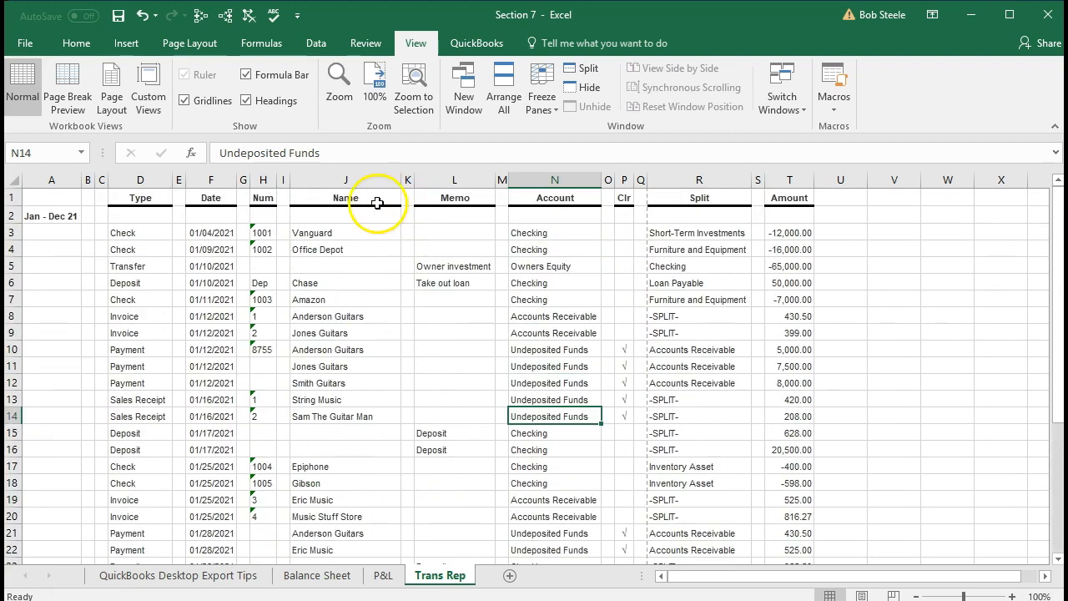
scroll(148, 269, down, 6)
scroll(147, 271, up, 6)
scroll(148, 271, down, 7)
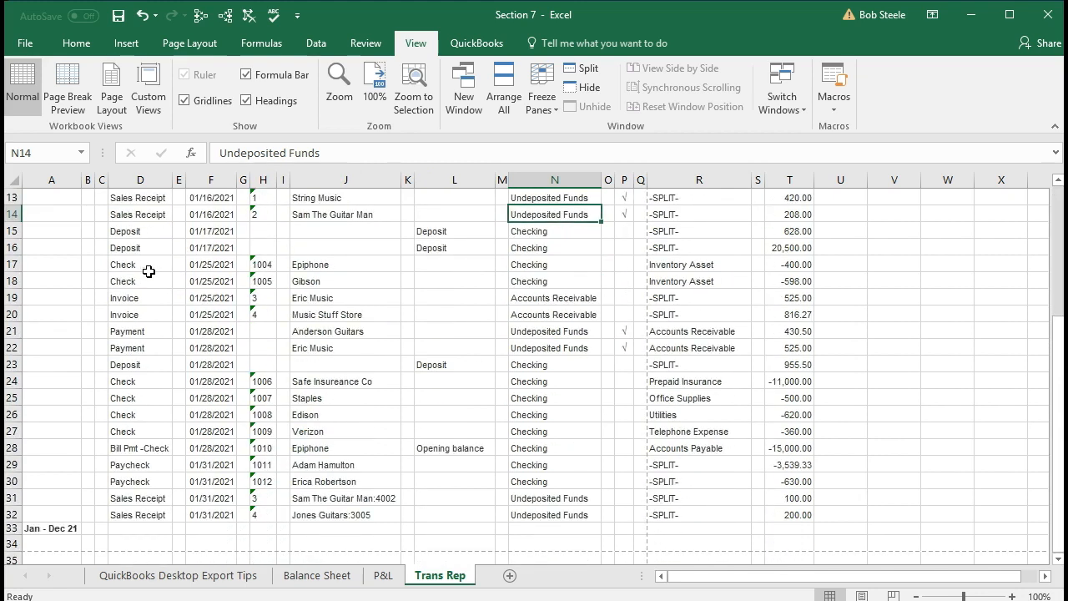
scroll(149, 271, up, 7)
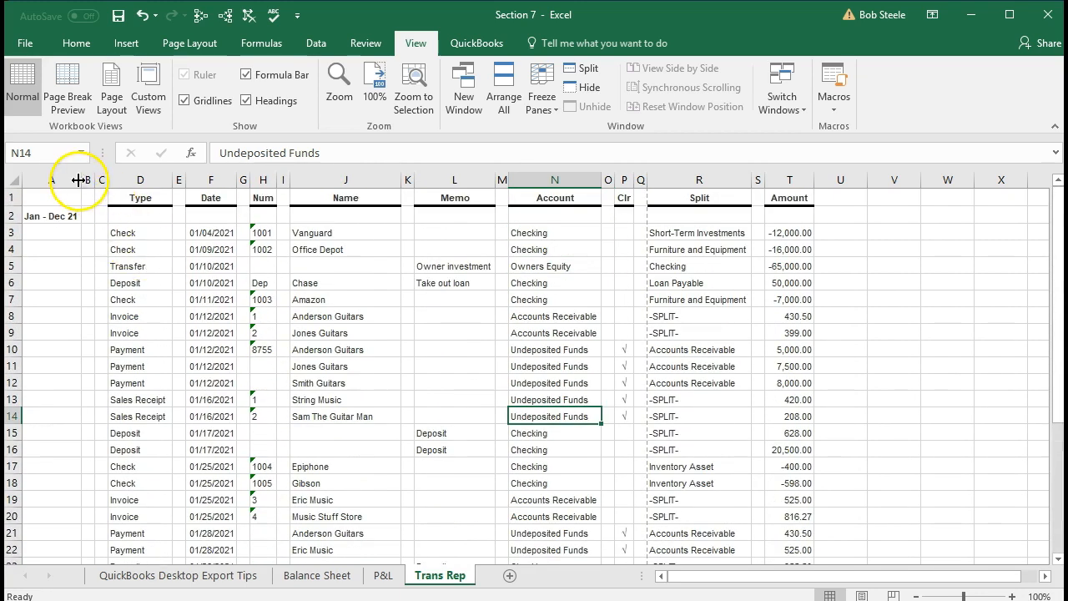
Delete the blank columns before Type and the blank spacer column between Type and Date in the Trans Rep sheet.
drag(88, 177, 101, 179)
right_click(101, 209)
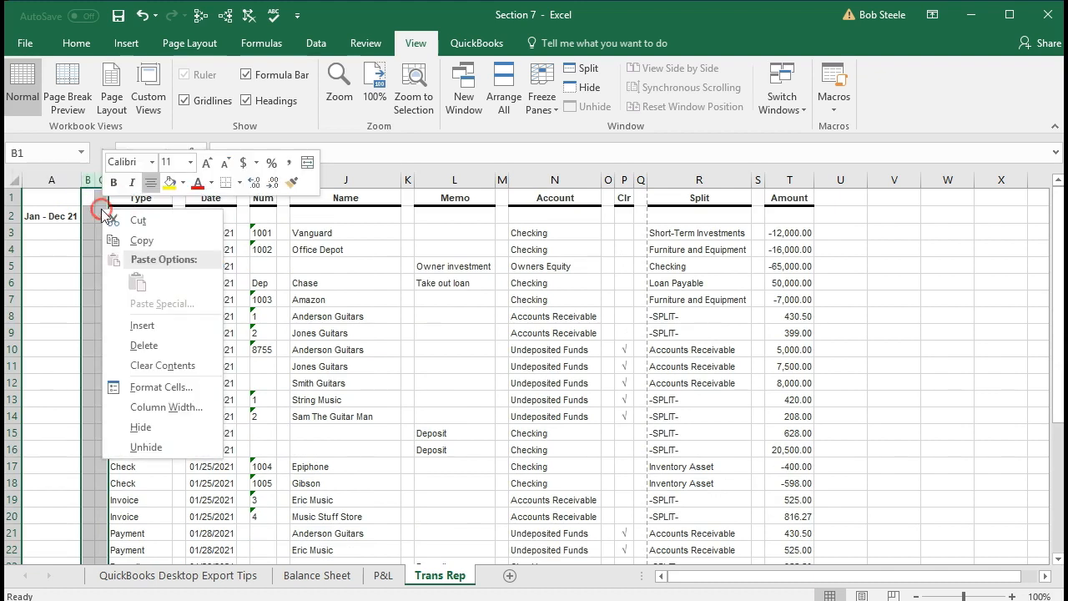
click(142, 336)
click(153, 180)
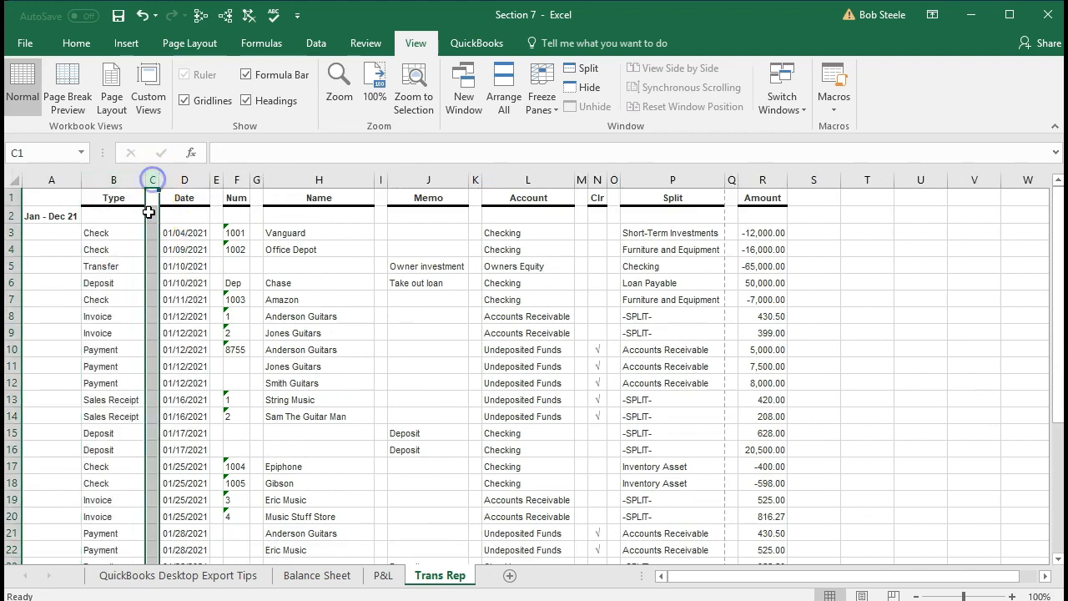
right_click(152, 210)
click(194, 350)
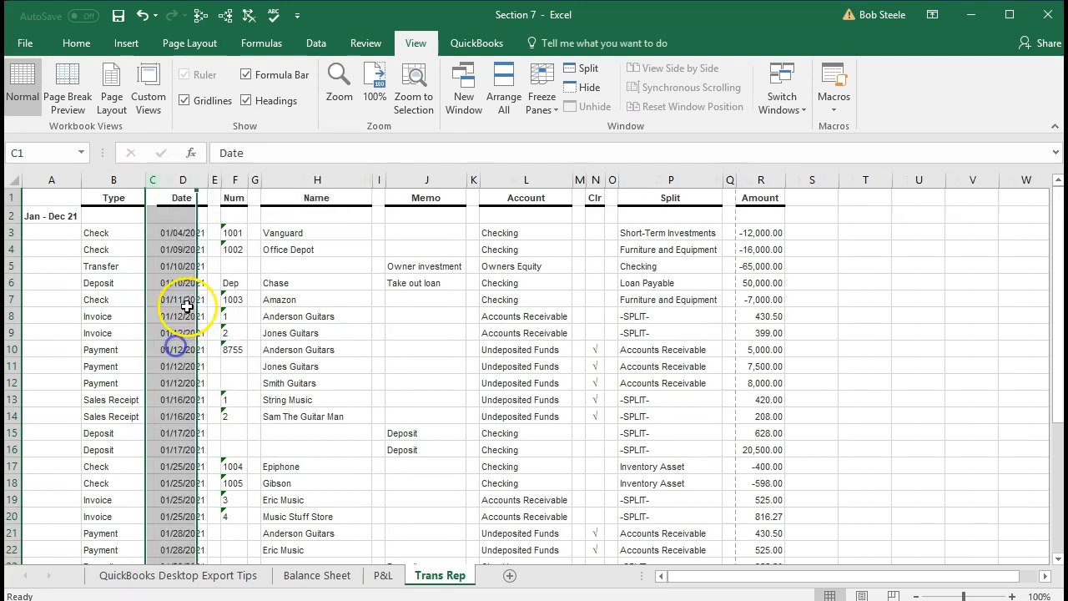
Delete the blank spacer columns on both sides of the Num column.
click(205, 178)
right_click(204, 208)
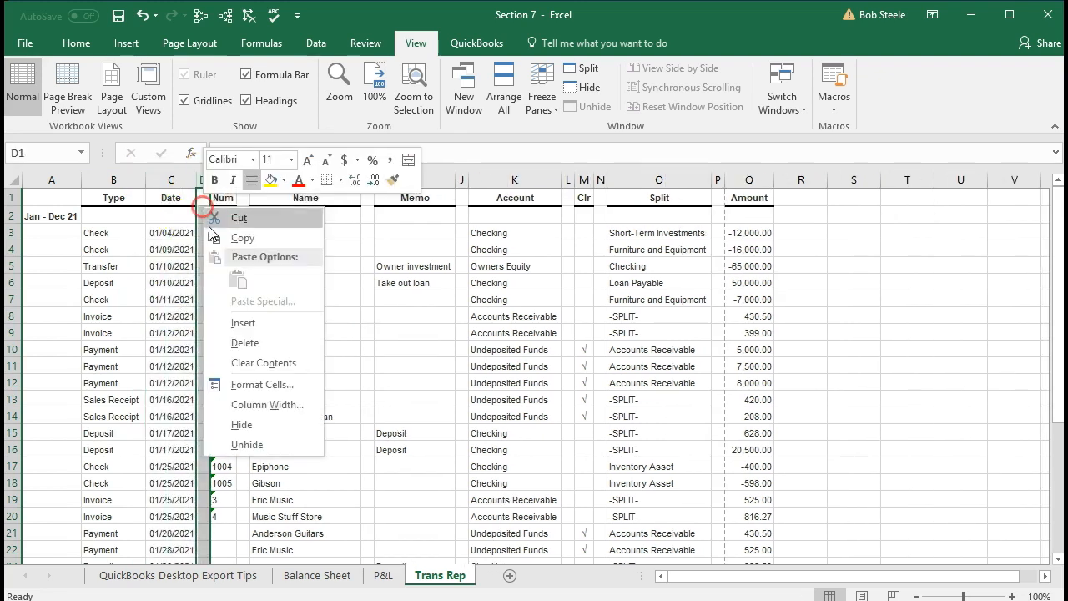
click(226, 342)
click(230, 180)
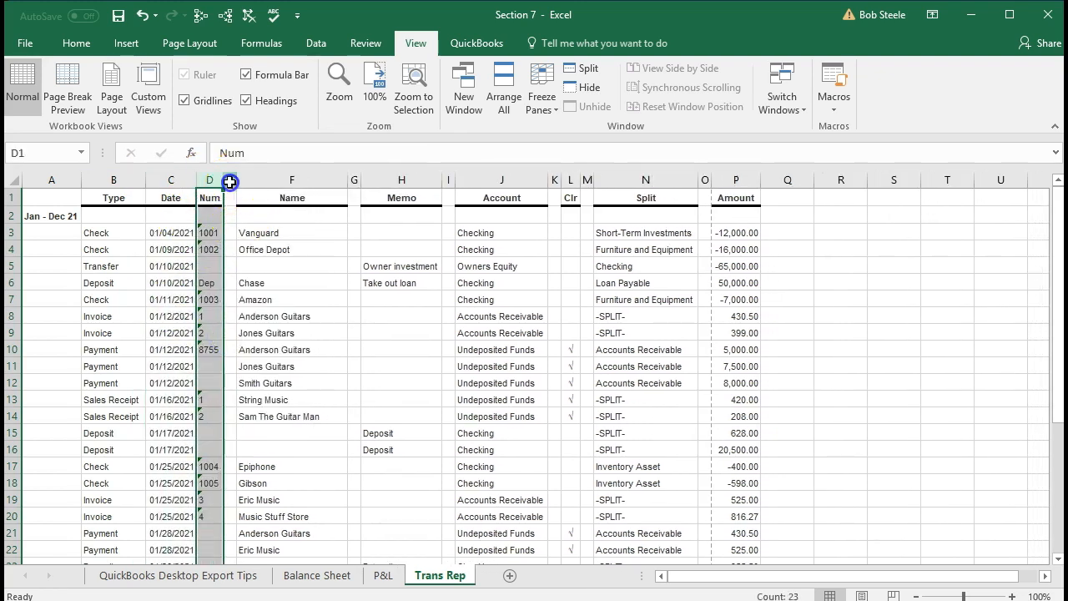
right_click(235, 214)
click(275, 346)
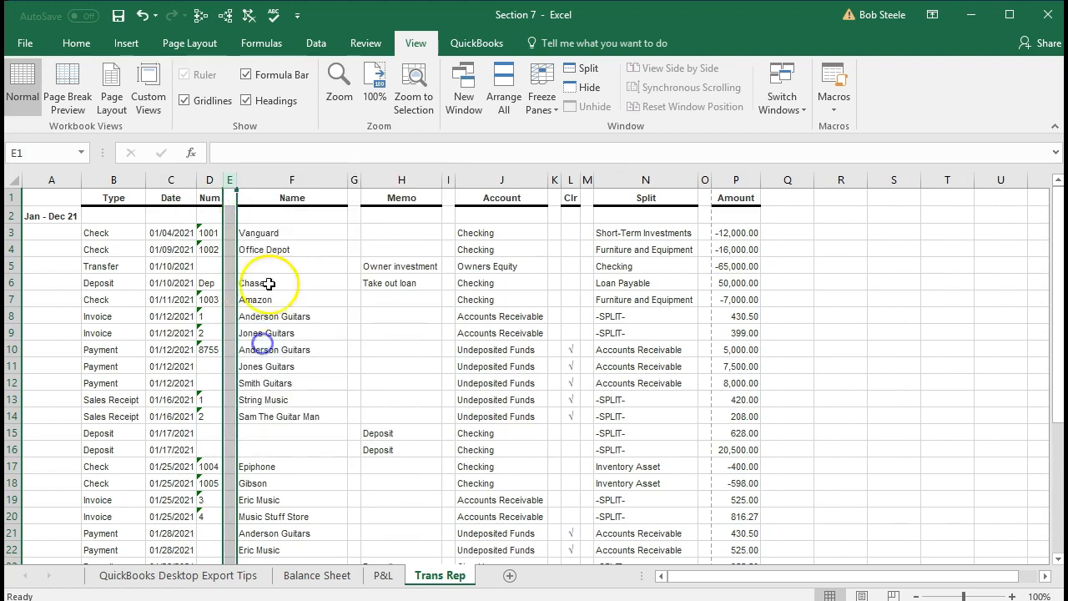
Delete the blank spacer columns on both sides of the Memo column.
click(341, 180)
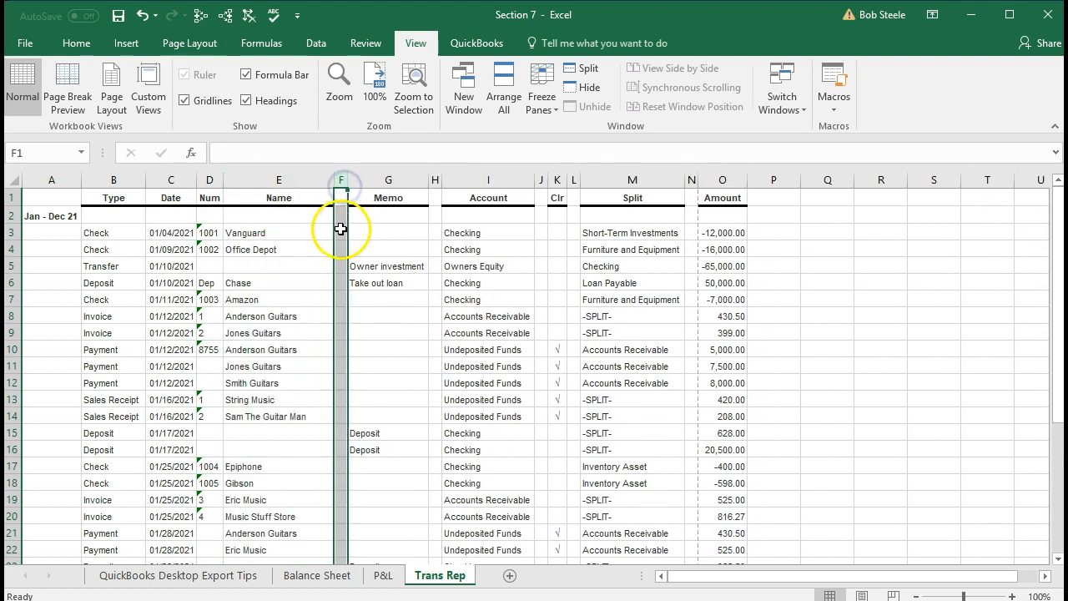
right_click(344, 227)
click(377, 364)
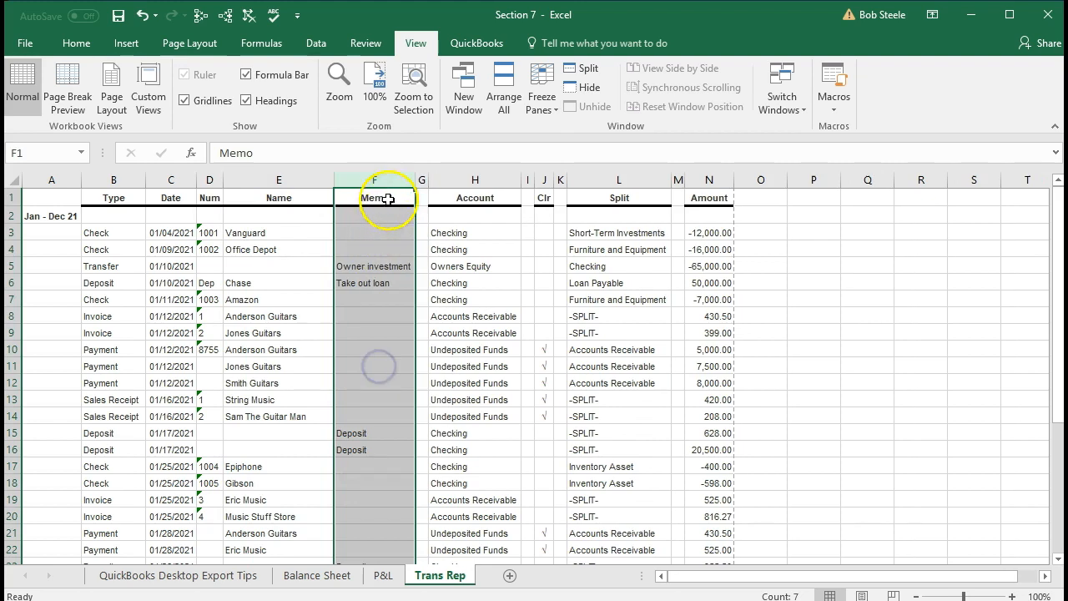
click(425, 178)
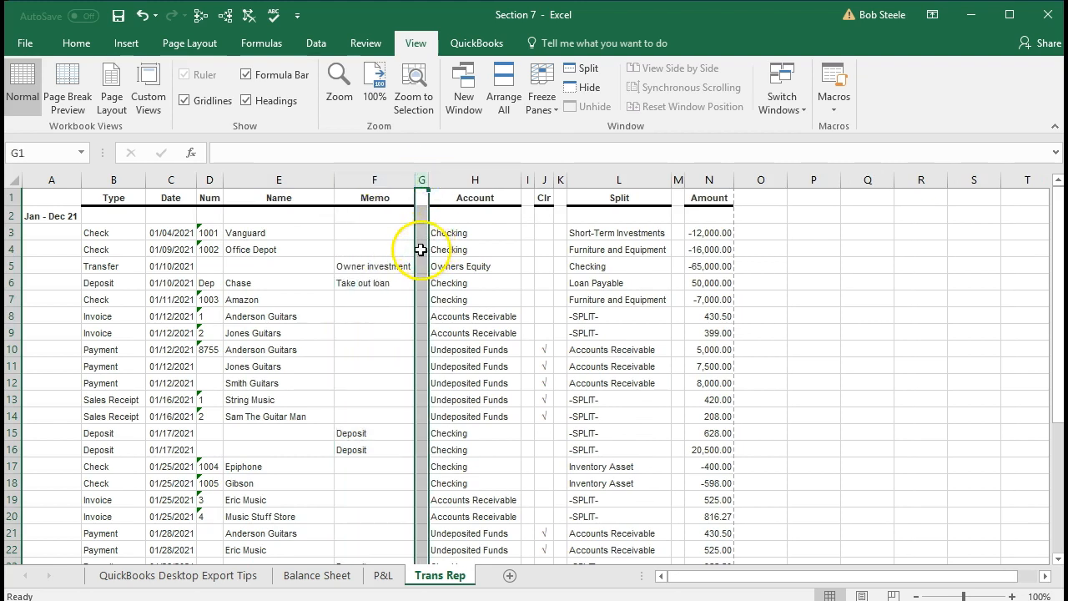
right_click(424, 247)
click(460, 386)
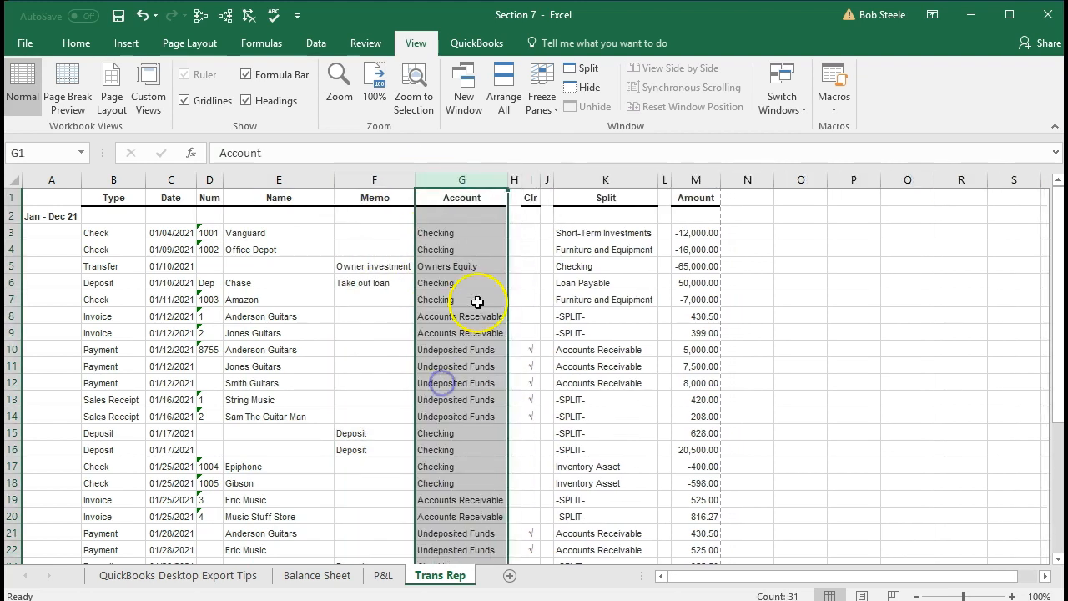
Delete the blank spacer columns on both sides of the Clr column.
click(514, 179)
right_click(514, 219)
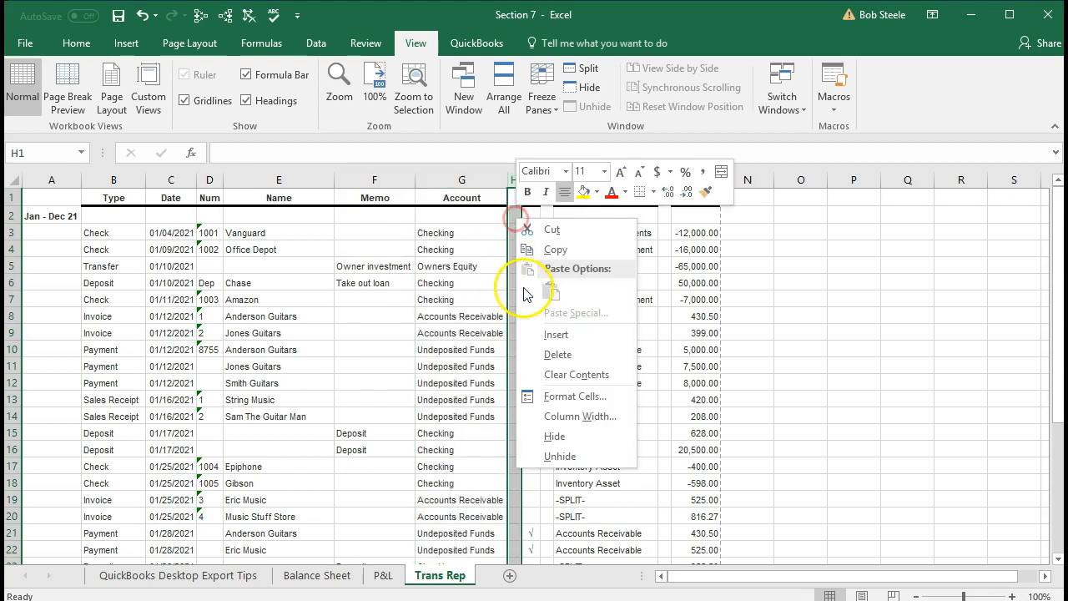
click(529, 351)
click(534, 179)
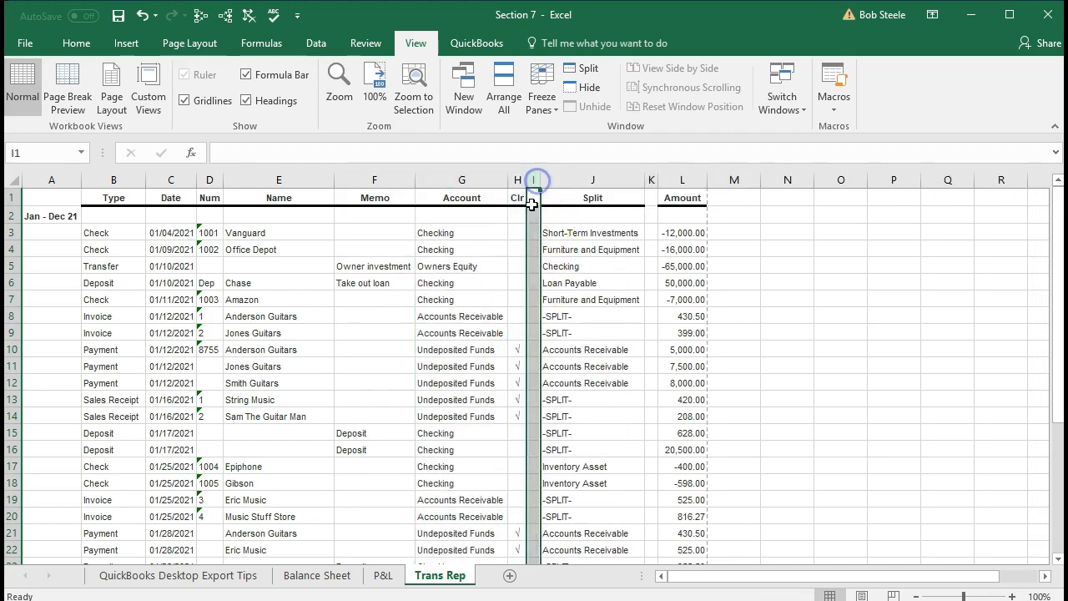
right_click(535, 209)
click(558, 342)
Delete the blank spacer column between Split and Amount.
click(615, 180)
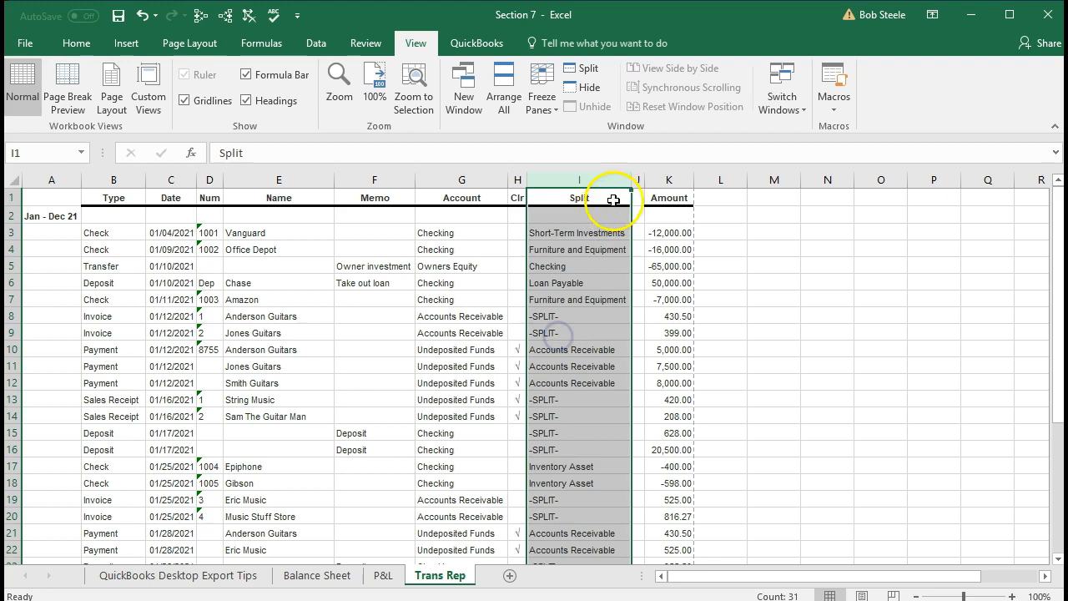
click(637, 179)
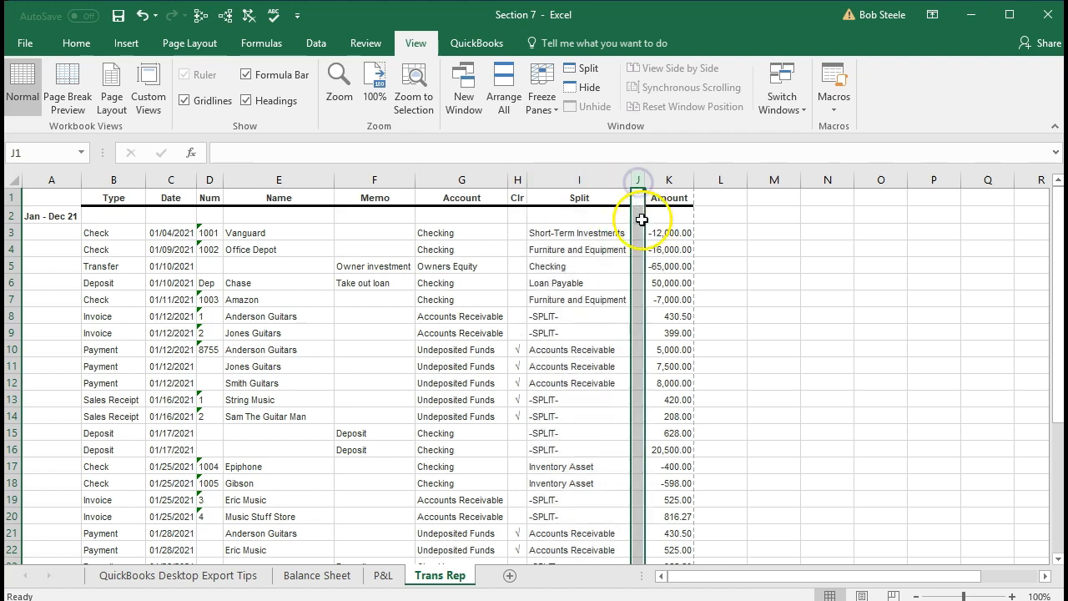
right_click(640, 224)
click(678, 363)
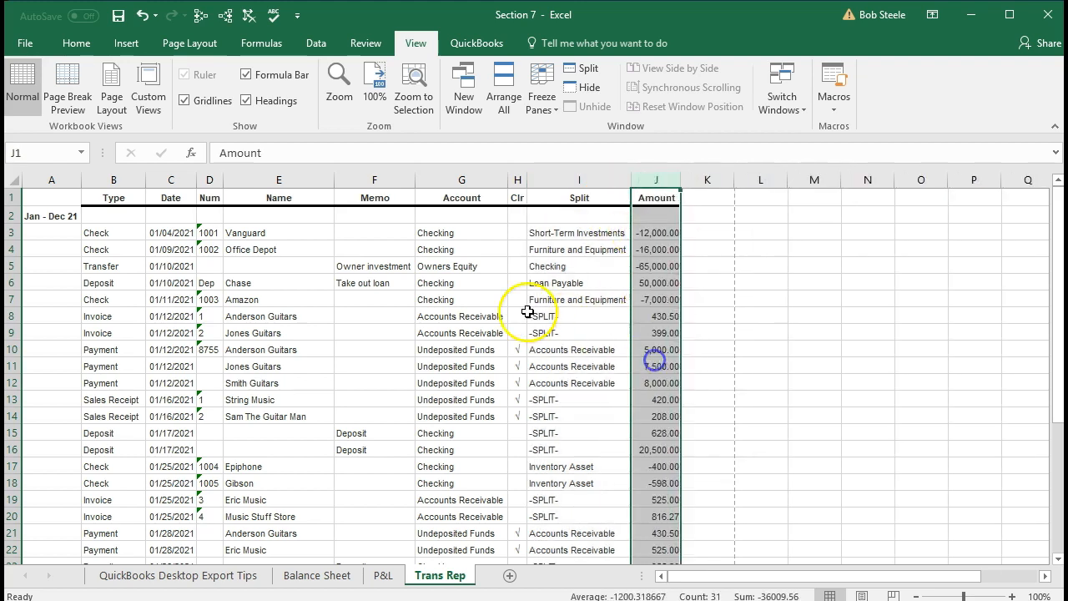
Check the Trans Rep sheet's page layout in the print preview, view the scaling options without changing them and return to the sheet.
click(20, 46)
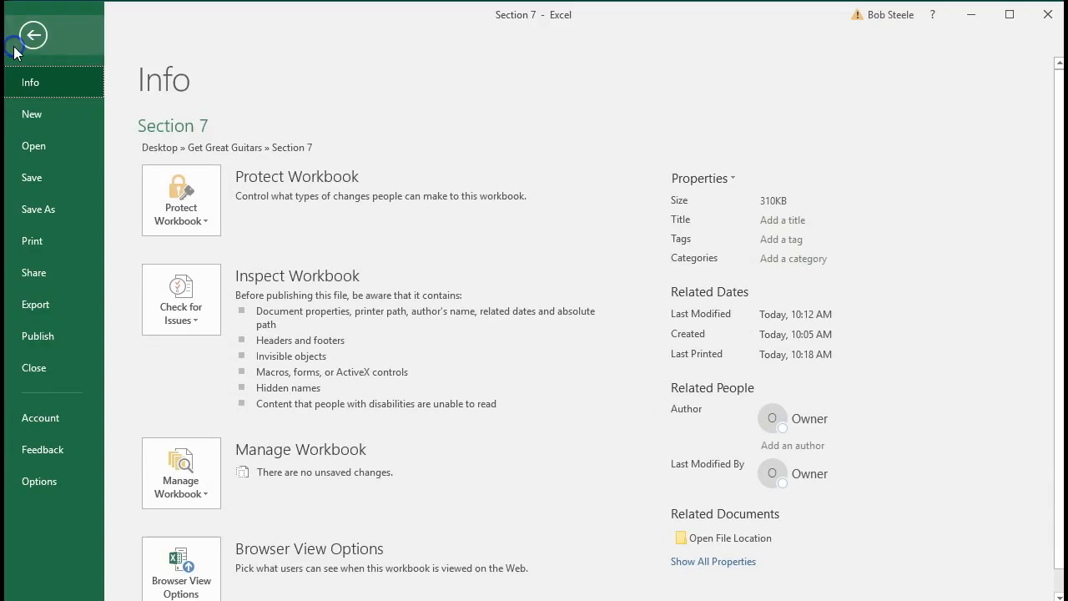
click(41, 244)
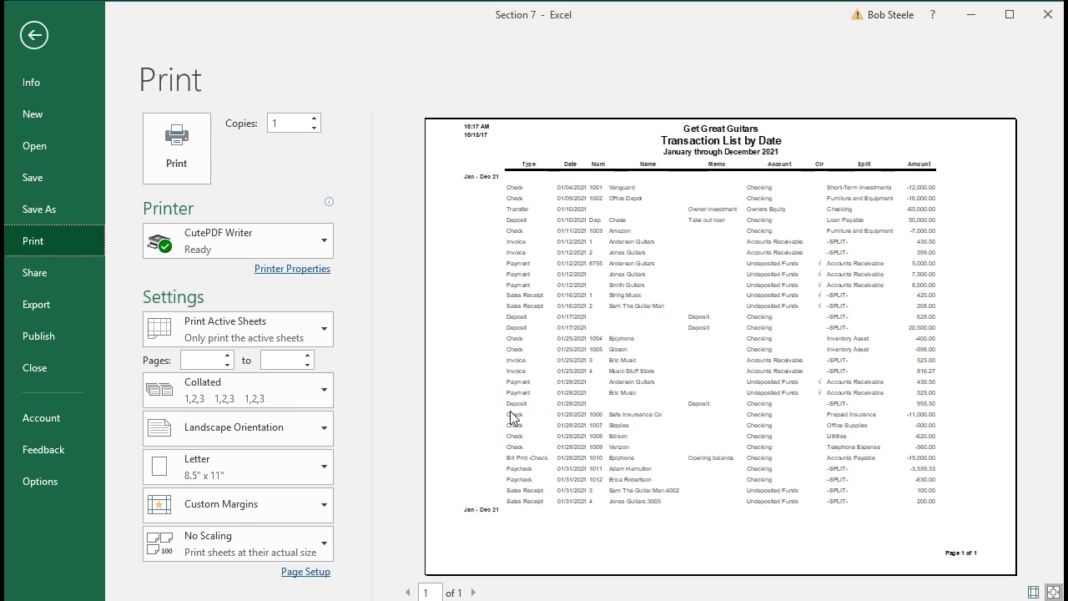
click(307, 543)
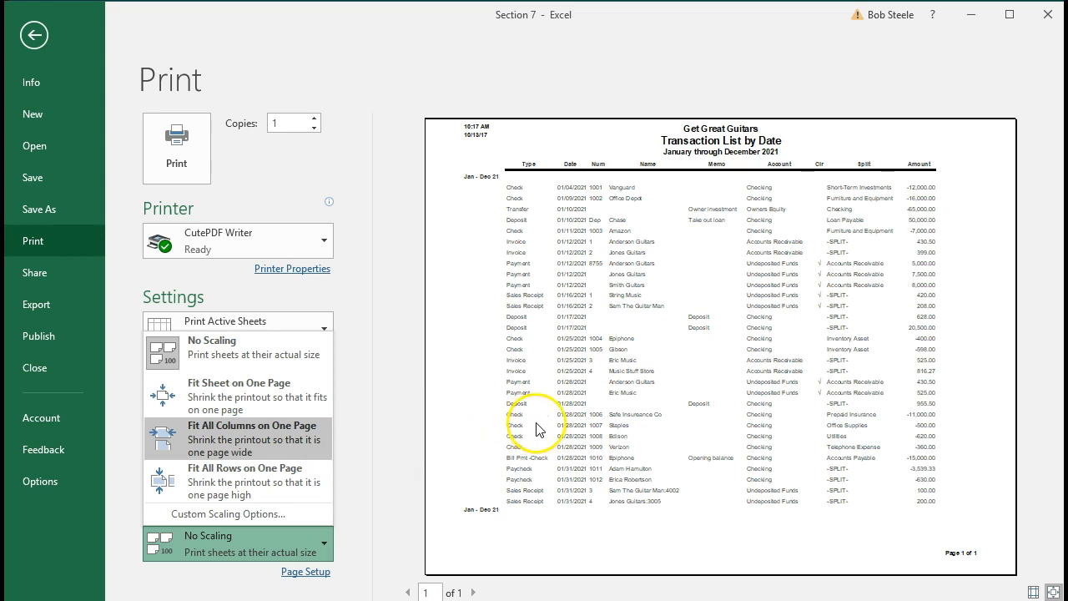
click(499, 408)
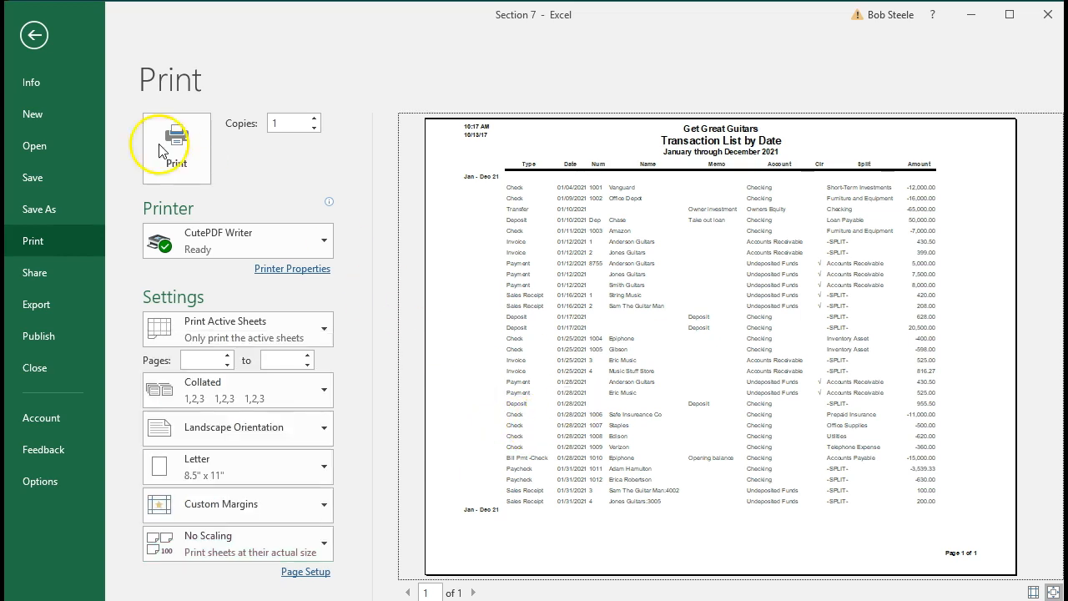
click(38, 38)
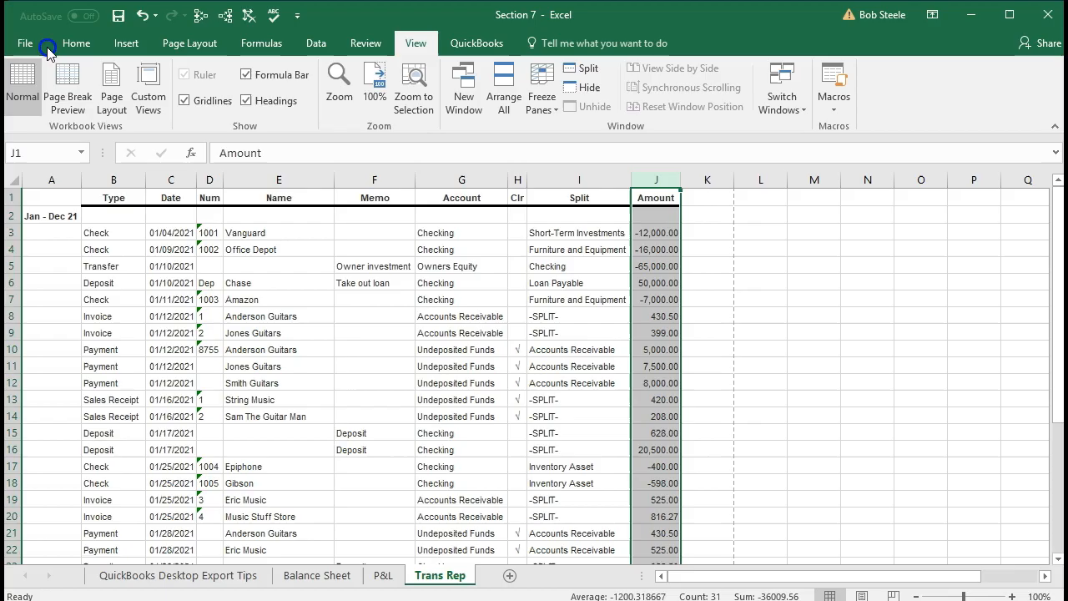
Save the Section 7 workbook and close it to return to the Transaction List by Date report in QuickBooks.
click(120, 16)
click(432, 399)
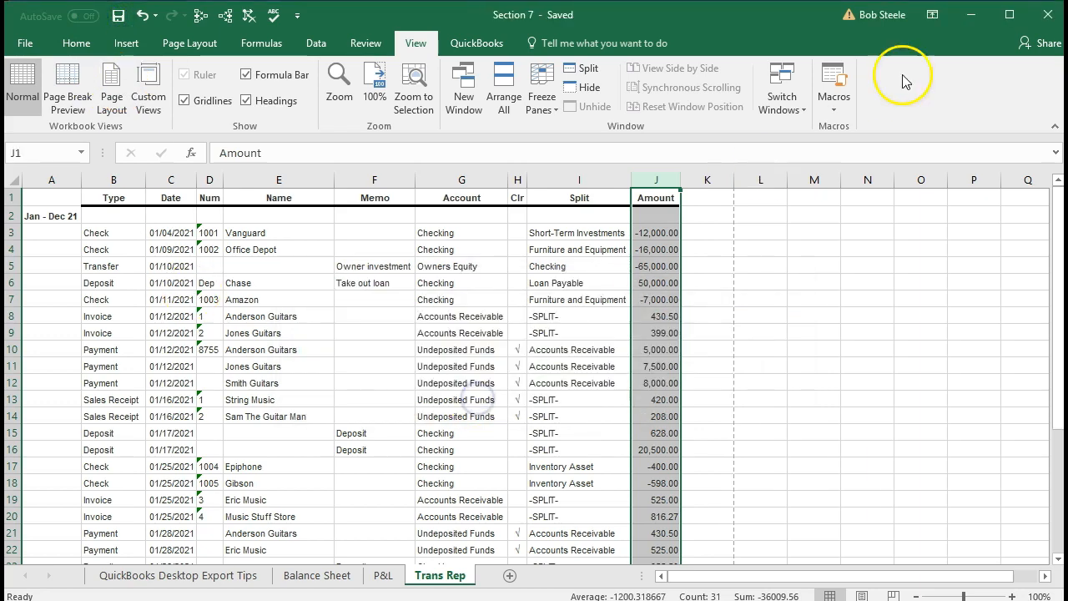
click(1047, 14)
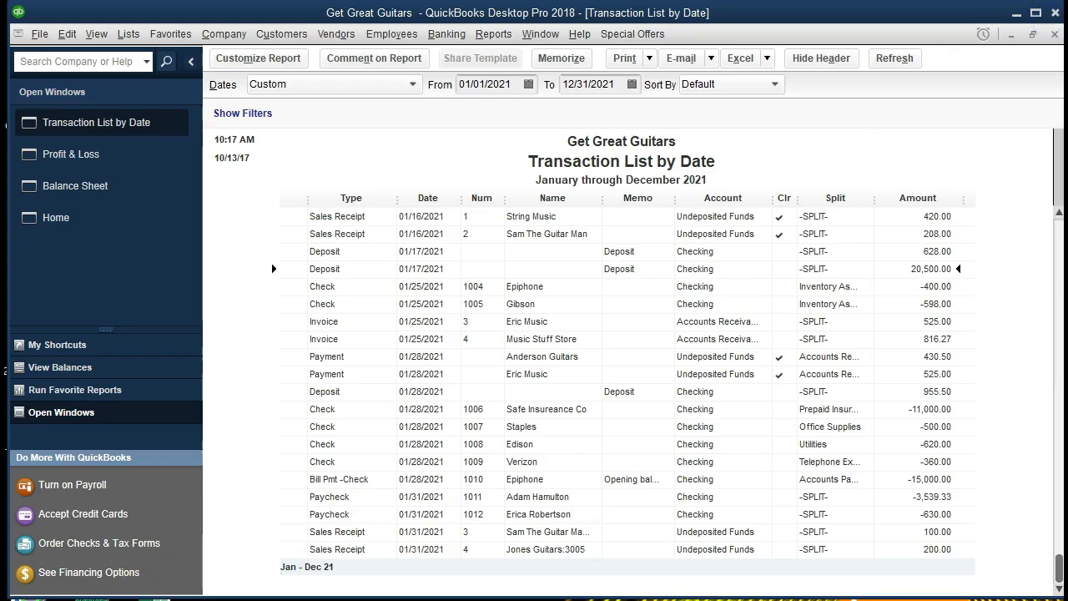